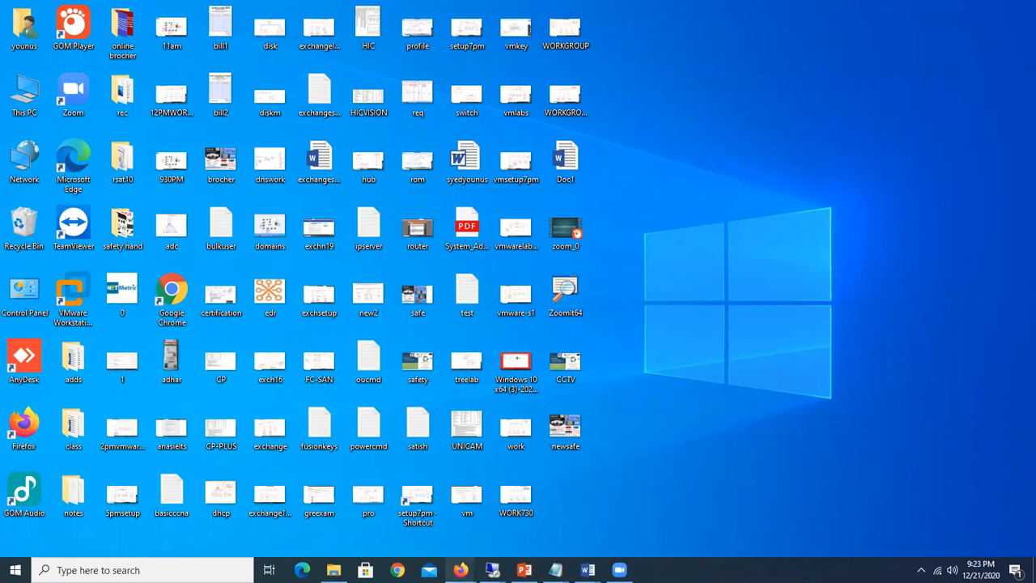
Switch to the 172.16.0.251 remote desktop session and open Chrome in place of VMware Workstation.
mouse_move(493, 570)
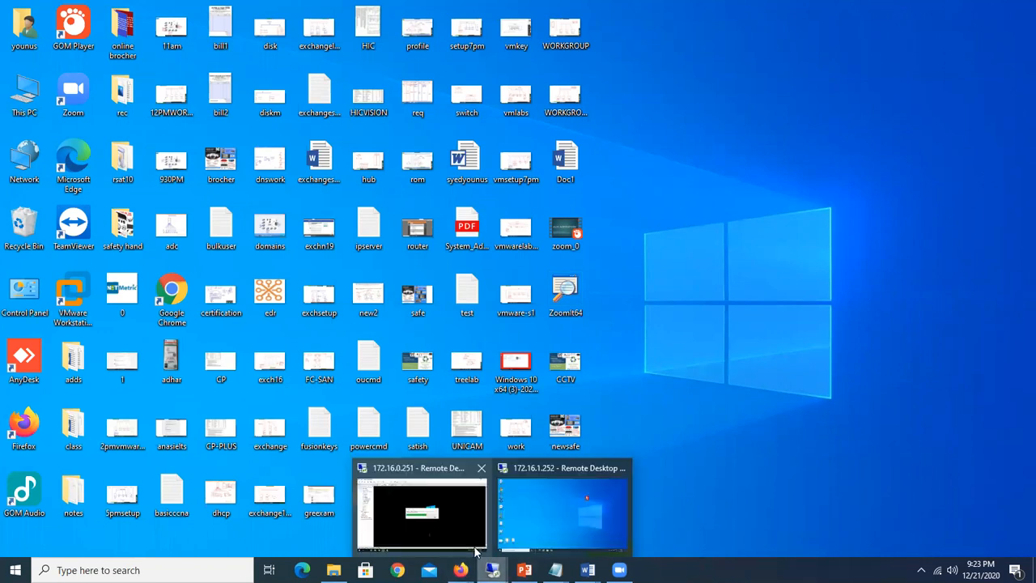
click(472, 536)
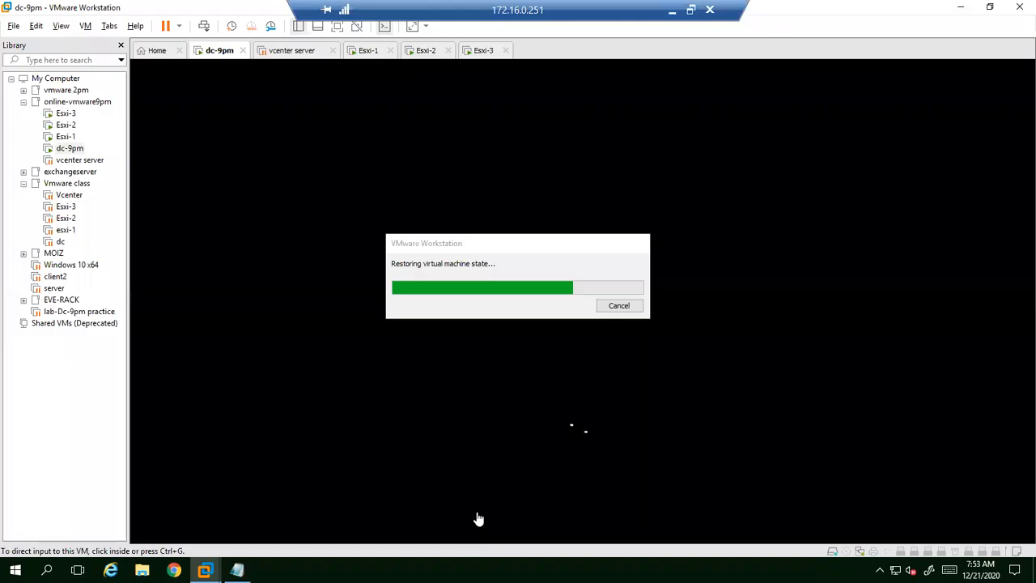
click(960, 7)
click(174, 570)
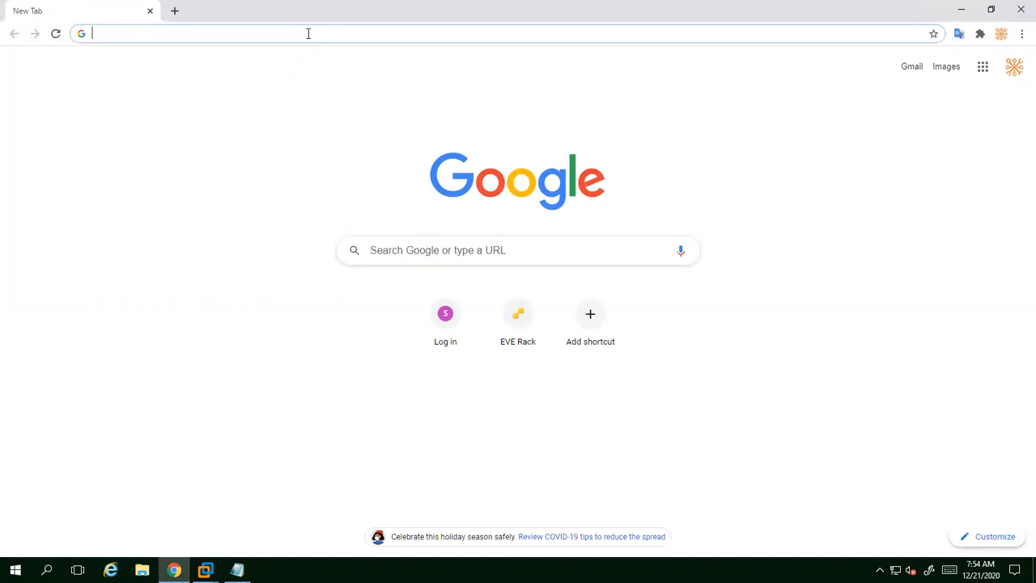
Search Google for "disk aray" and show the image results.
text(disk)
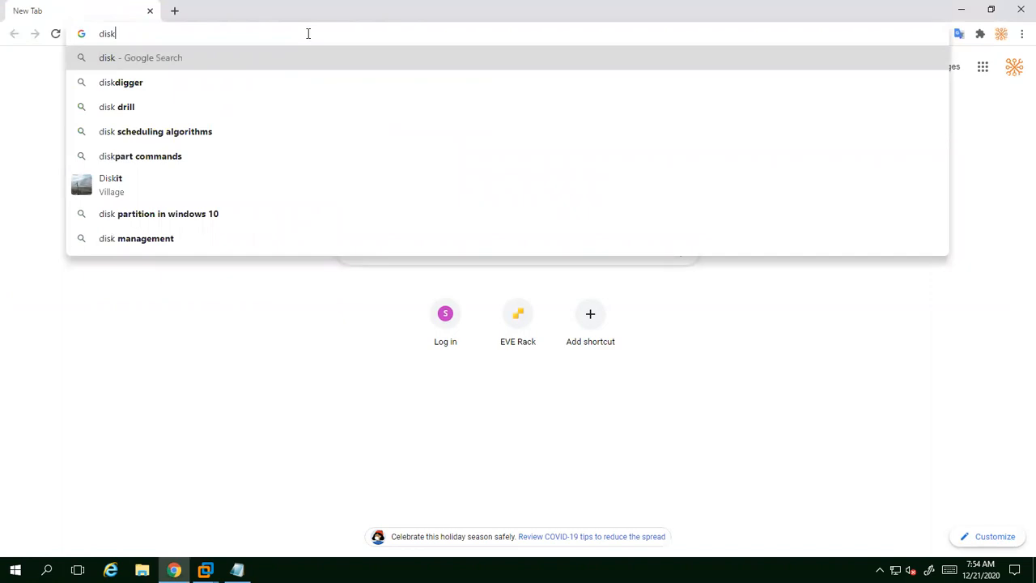
text( aray)
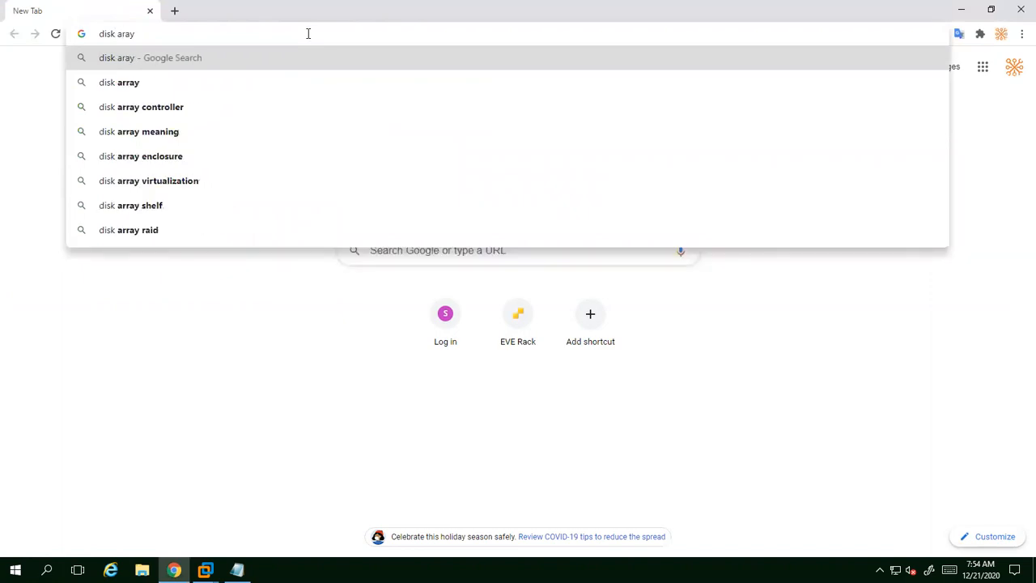
key(Return)
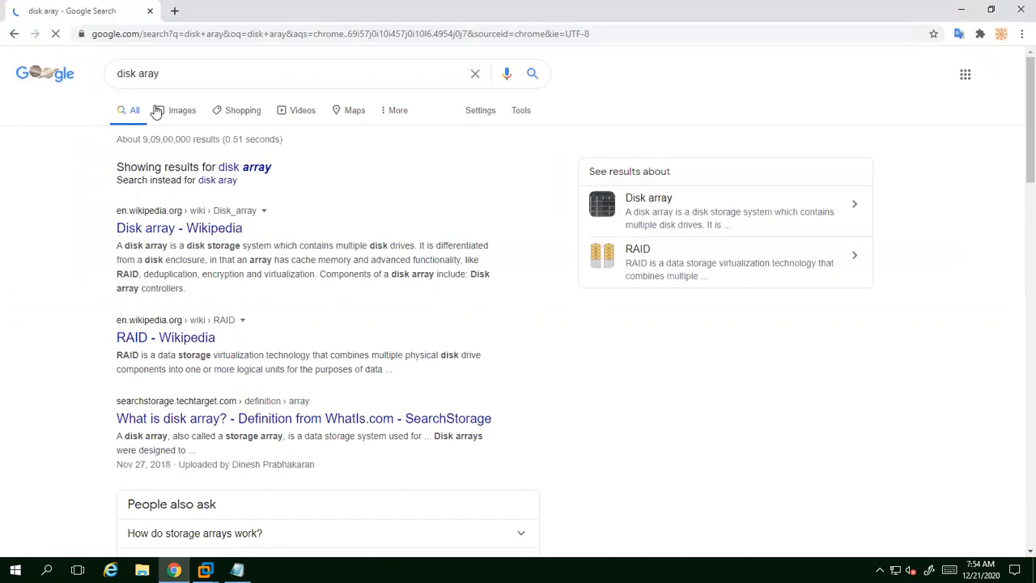
click(162, 112)
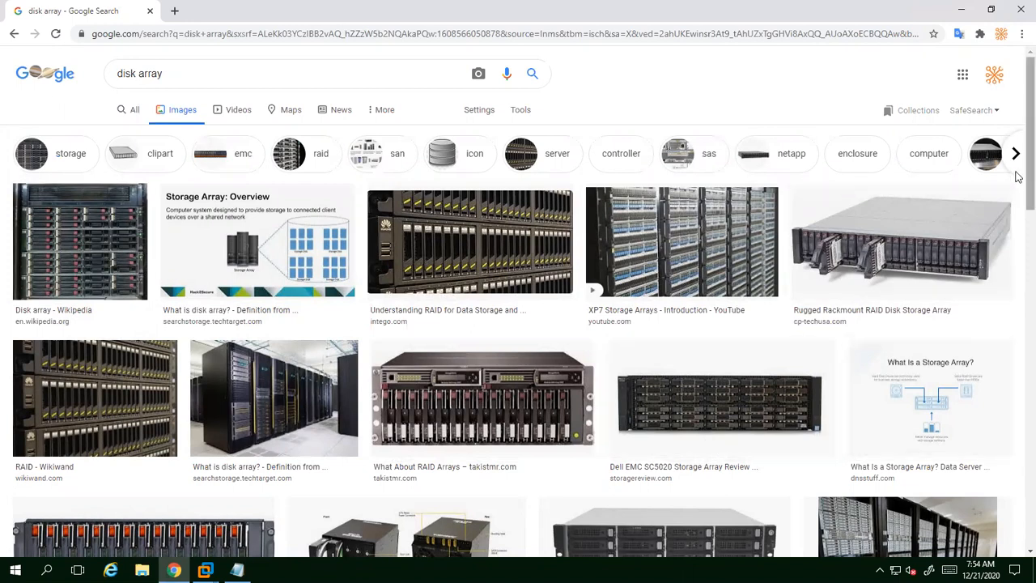
Look through the disk array image results for examples of rack-mounted storage and RAID hardware.
scroll(1018, 176, down, 2)
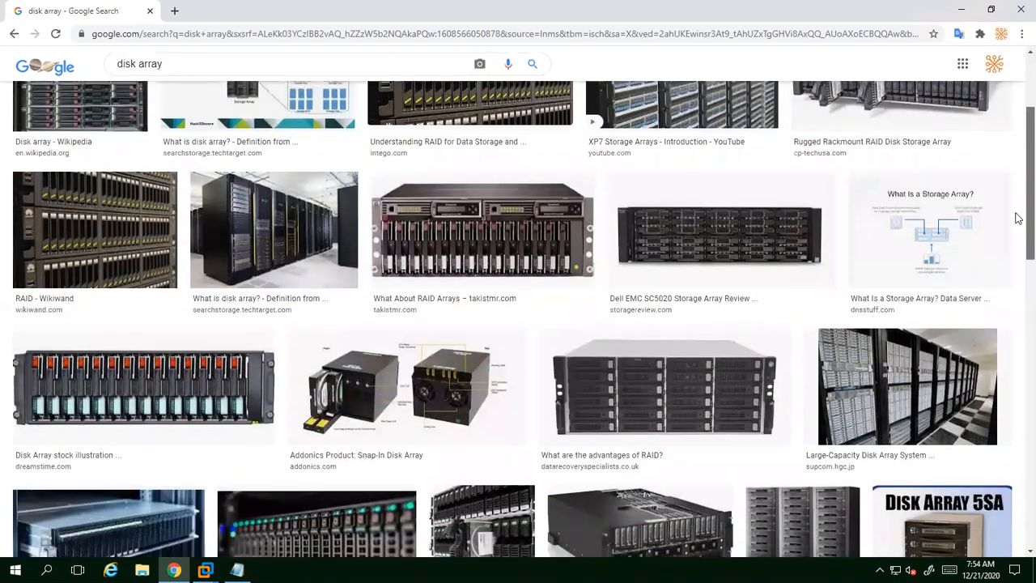
scroll(1018, 222, down, 1)
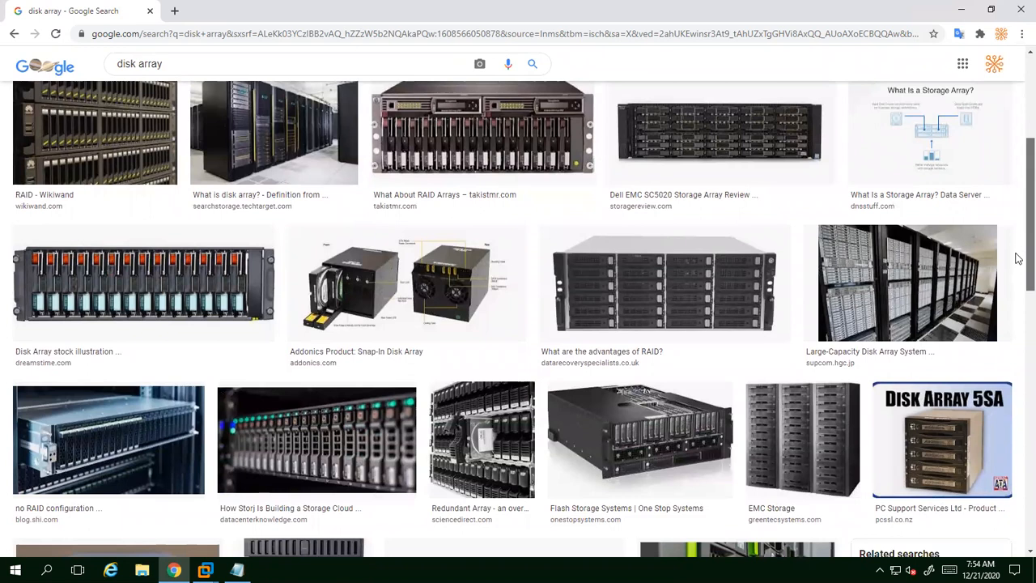
scroll(1019, 275, down, 2)
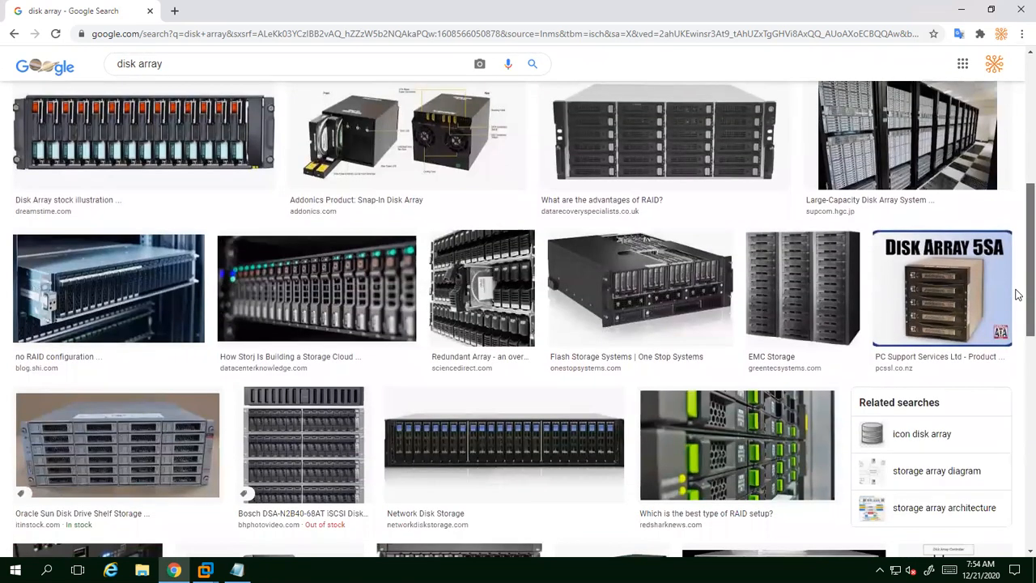
scroll(1018, 296, down, 1)
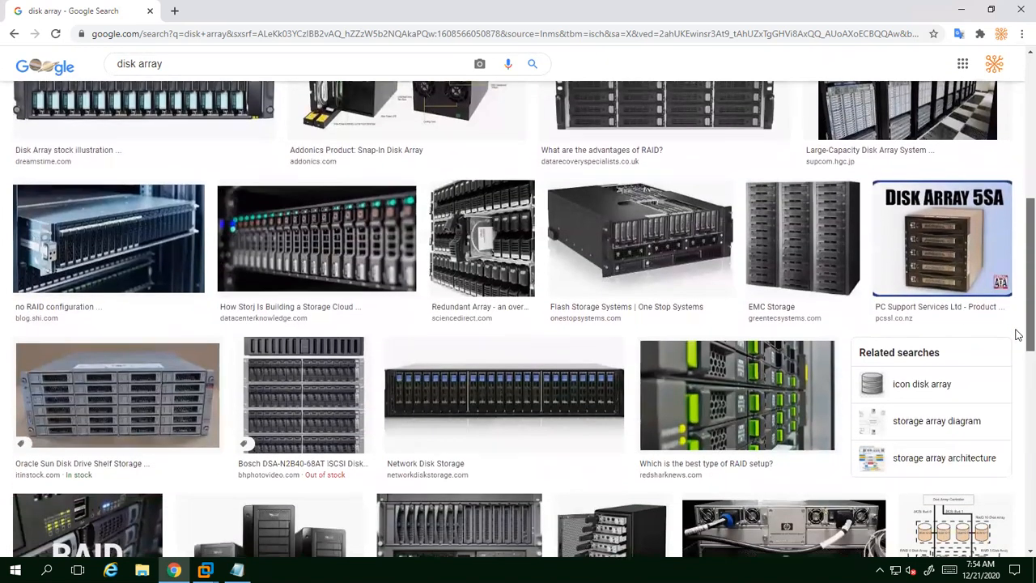
scroll(1019, 324, down, 1)
scroll(1018, 340, down, 5)
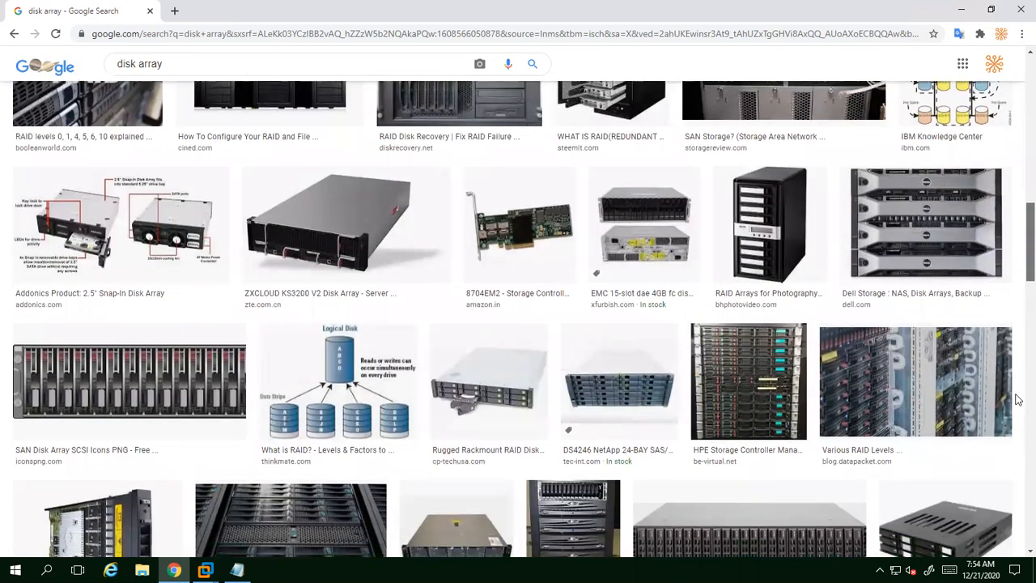
scroll(1019, 405, down, 4)
scroll(1018, 453, down, 4)
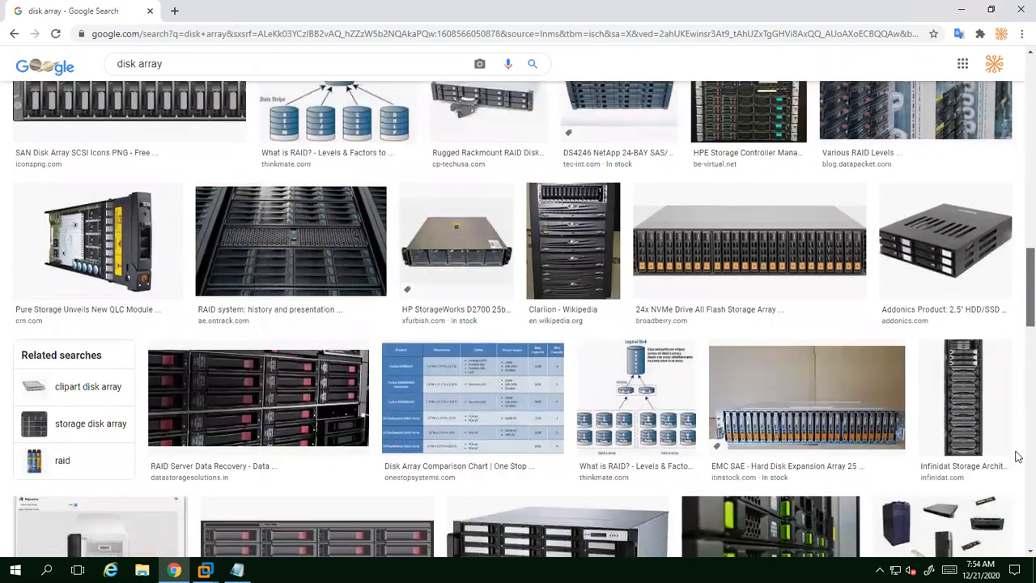
scroll(1018, 478, up, 2)
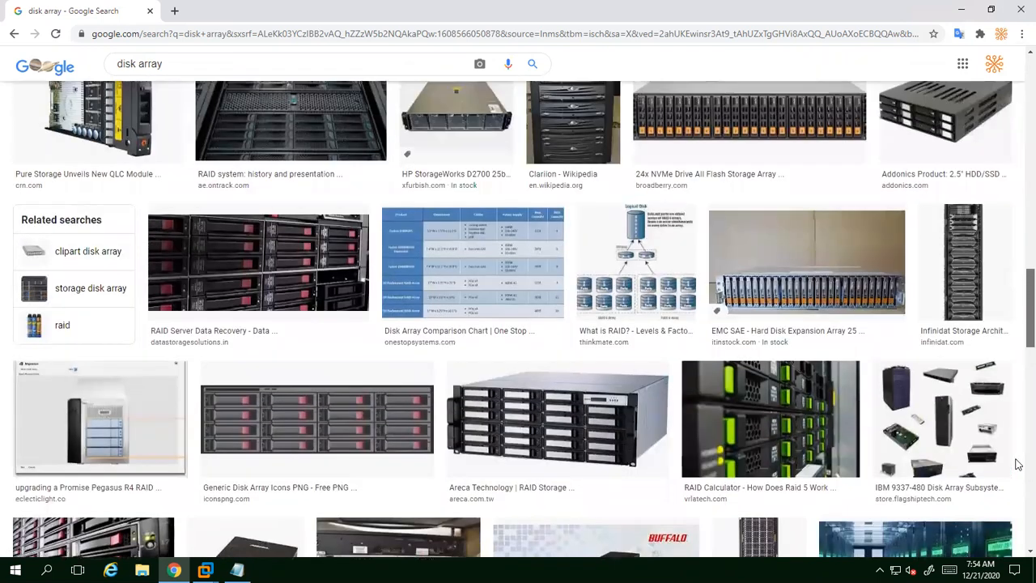
scroll(1019, 463, up, 1)
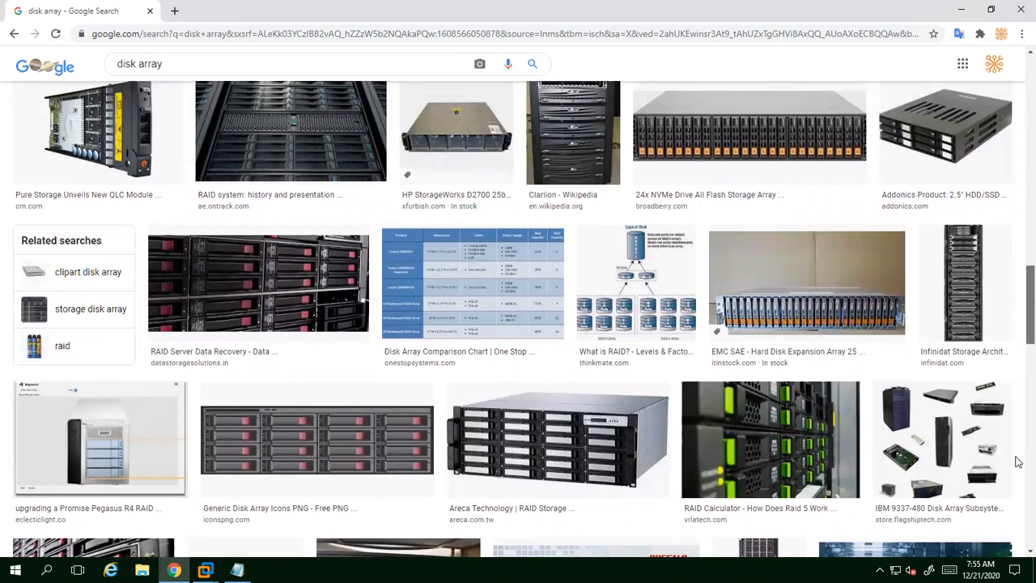
scroll(1018, 461, up, 1)
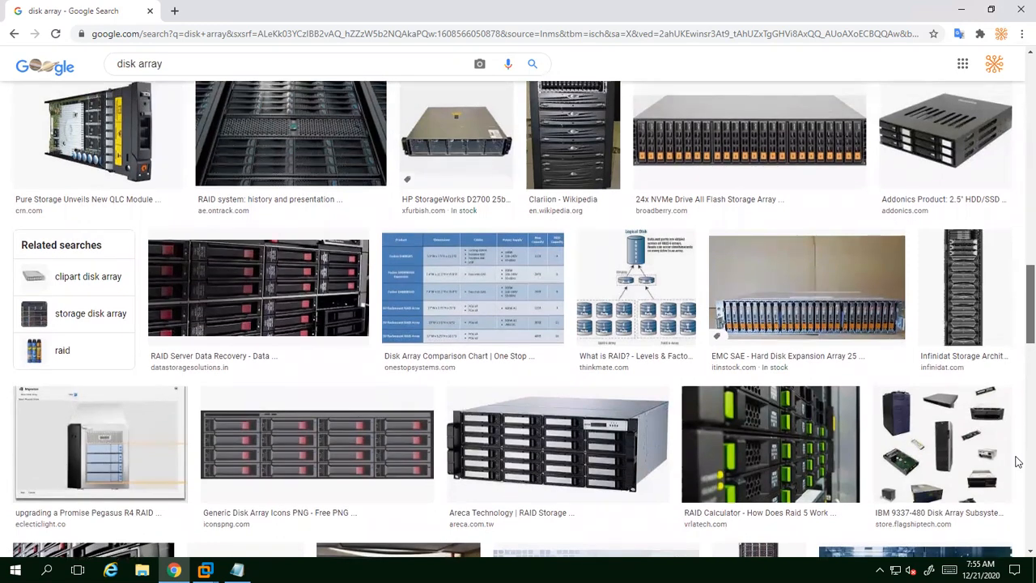
scroll(1019, 423, up, 10)
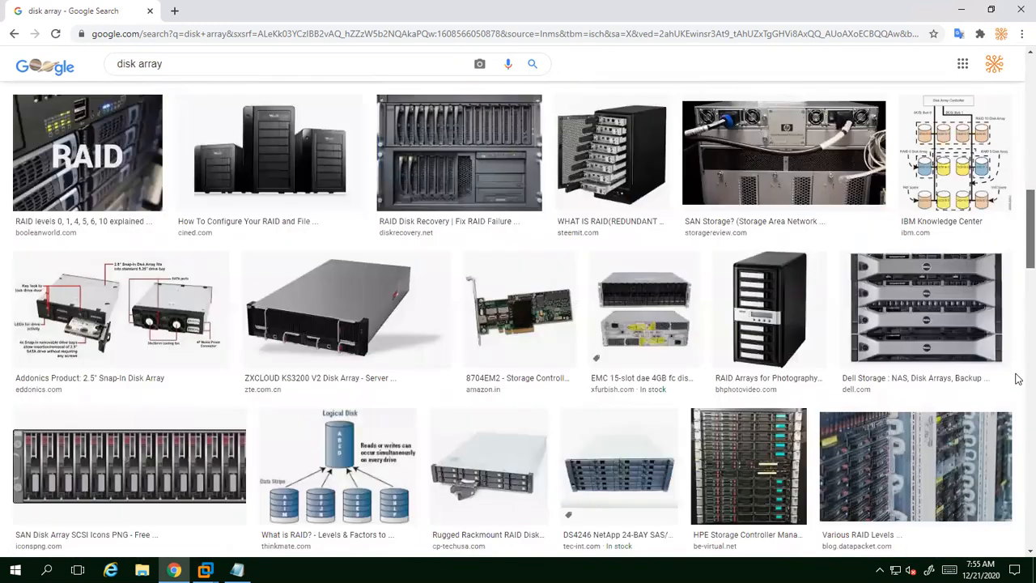
scroll(1018, 348, up, 1)
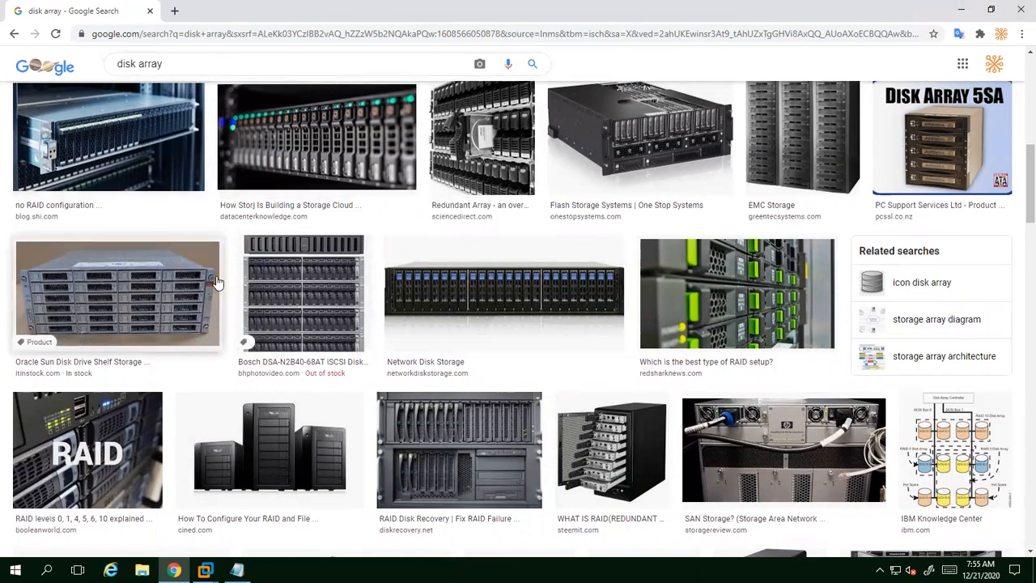
Return to the Notepad storage plan and highlight the new hard disk and its 500GB size in item 1.
click(962, 10)
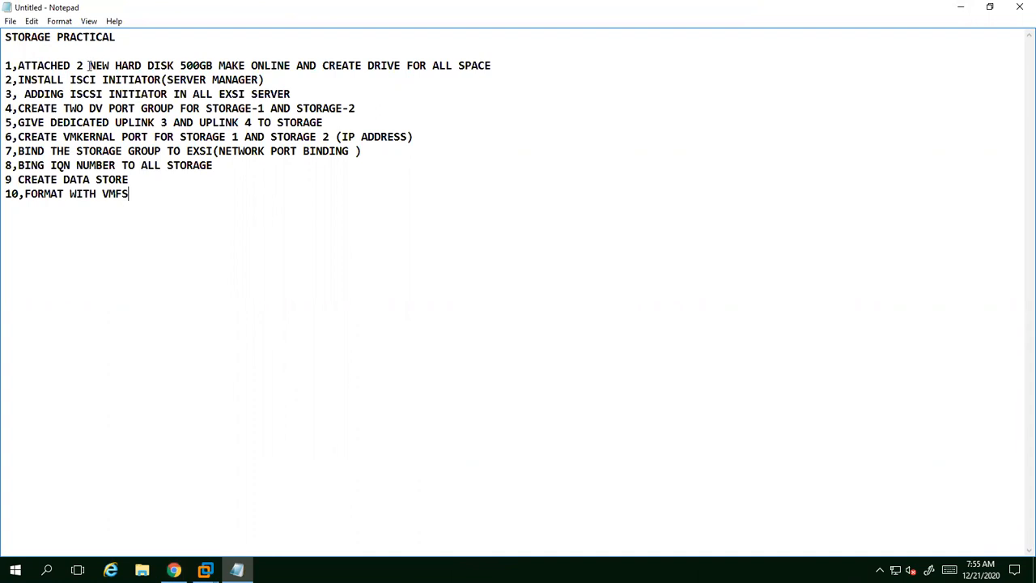
drag(89, 66, 179, 65)
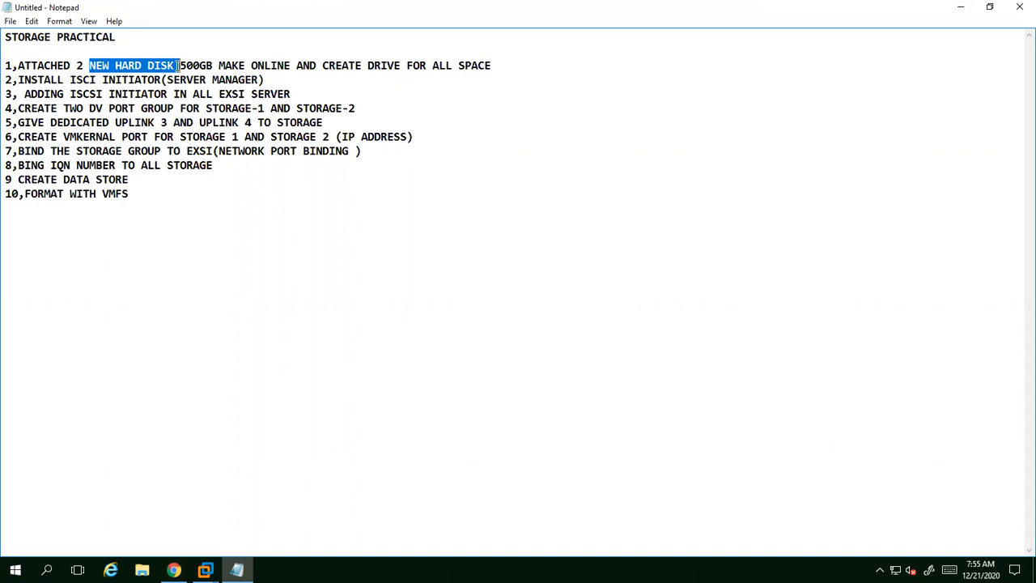
drag(179, 66, 215, 66)
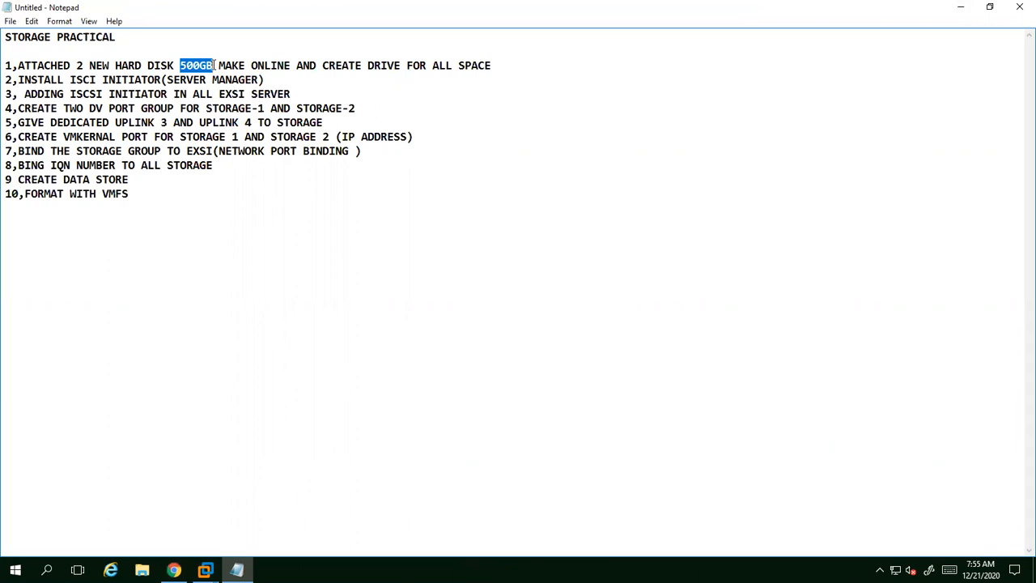
Launch ZoomIt, magnify the Notepad storage plan, and draw an underline beneath the make-online and create-drive wording of item 1.
click(963, 10)
click(71, 96)
click(236, 570)
key(ctrl+1)
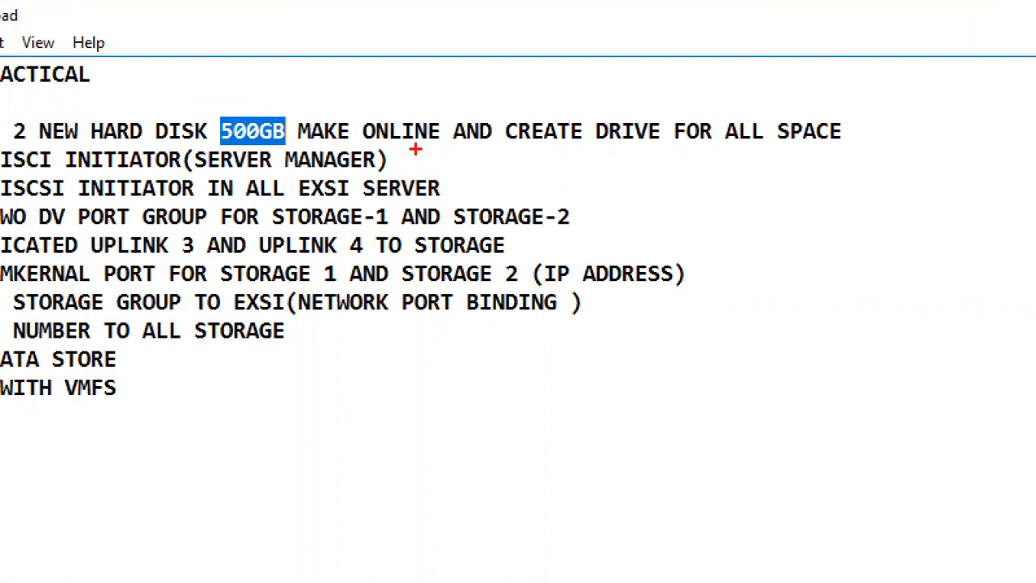
drag(414, 149, 599, 144)
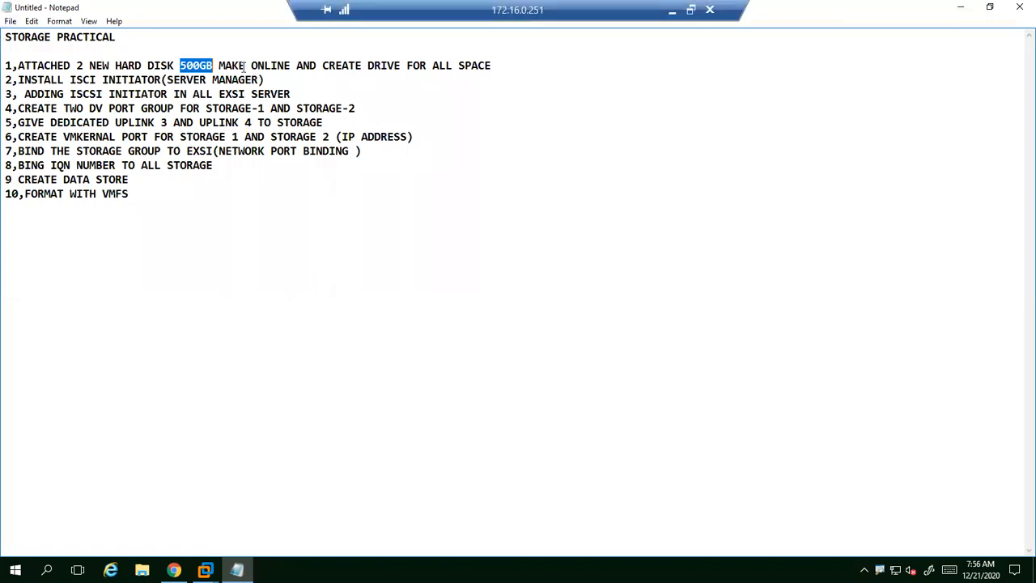
Review the storage plan from installing the iSCSI initiator onward, highlighting its key phrases and finally all ten items.
drag(17, 79, 163, 78)
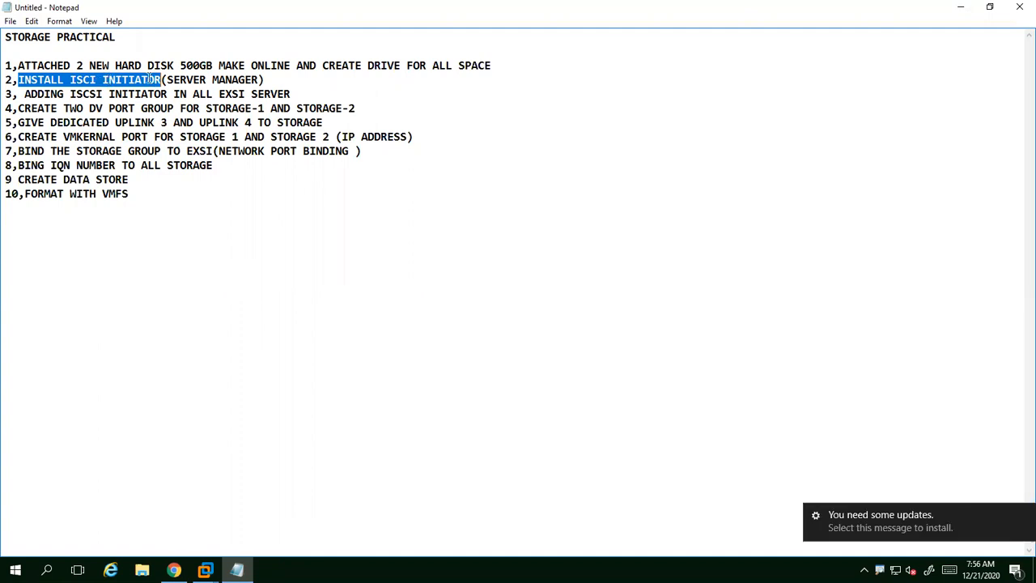
drag(175, 79, 264, 79)
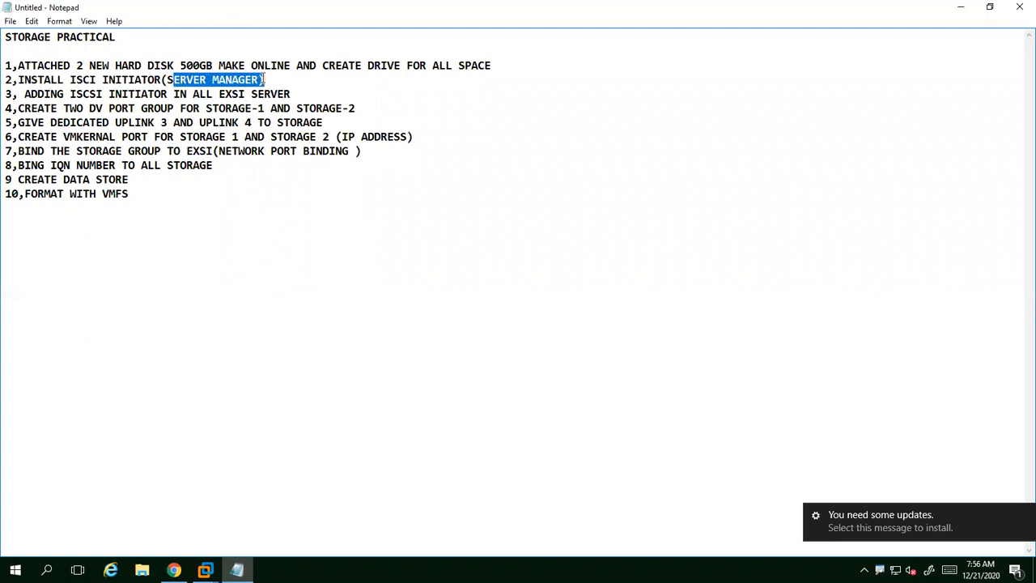
drag(264, 80, 265, 80)
drag(206, 107, 366, 110)
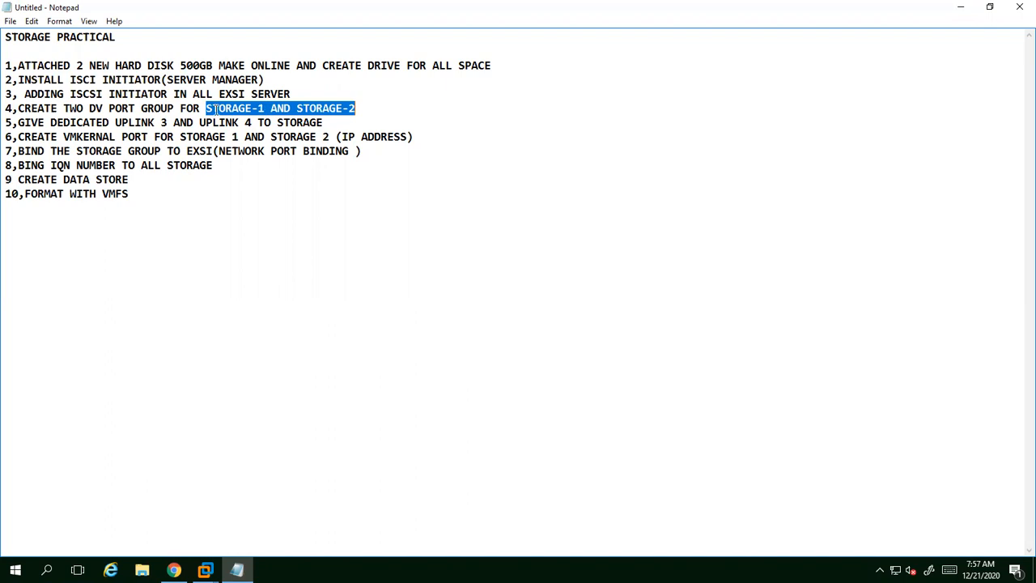
drag(121, 122, 169, 121)
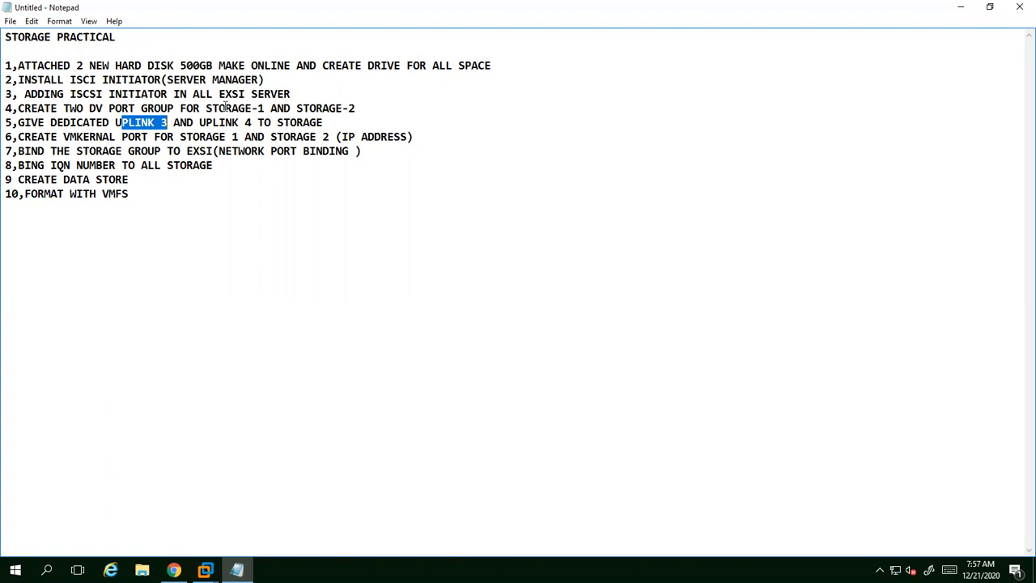
drag(63, 137, 170, 137)
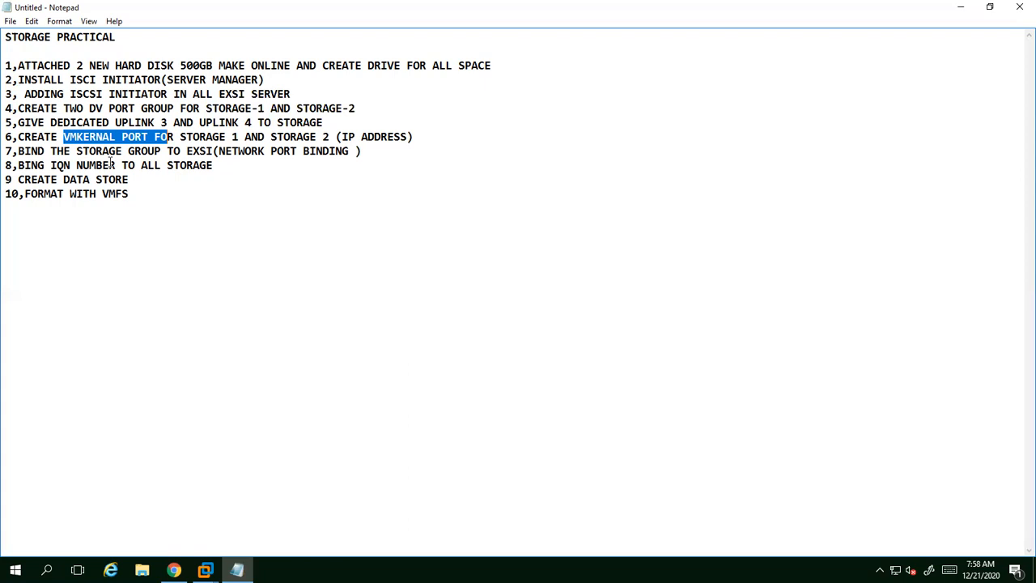
drag(17, 180, 127, 180)
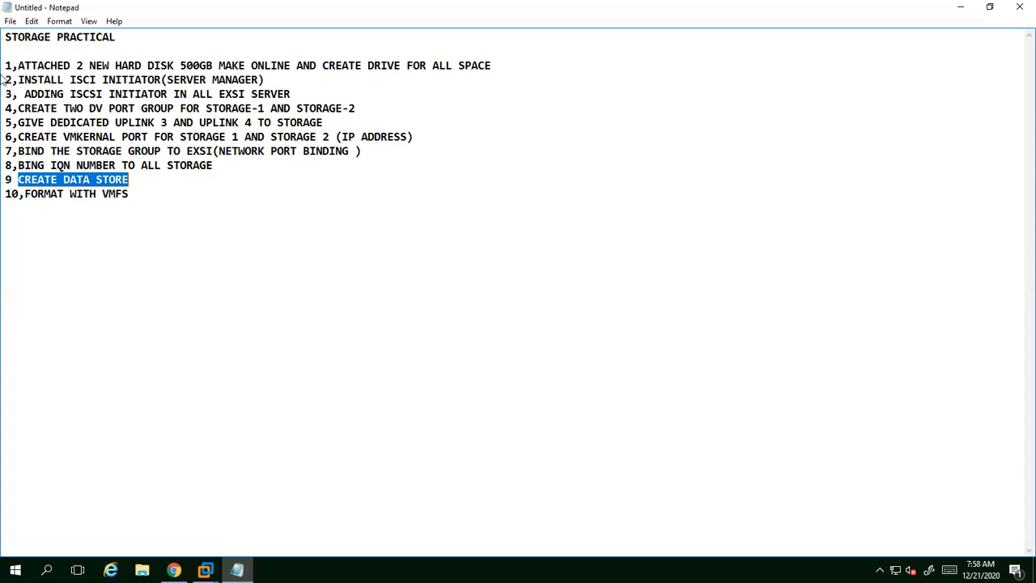
drag(5, 66, 141, 199)
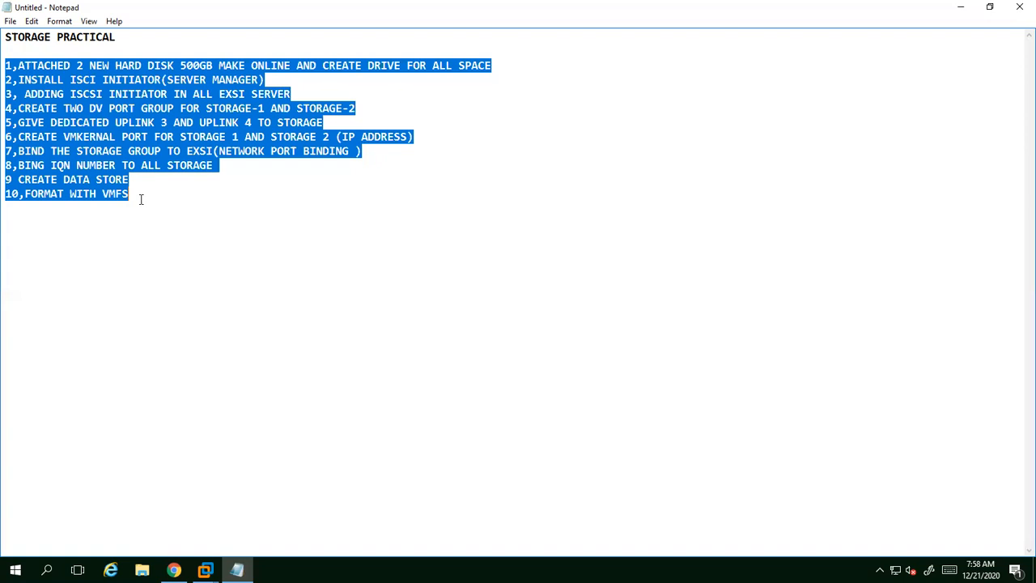
click(238, 261)
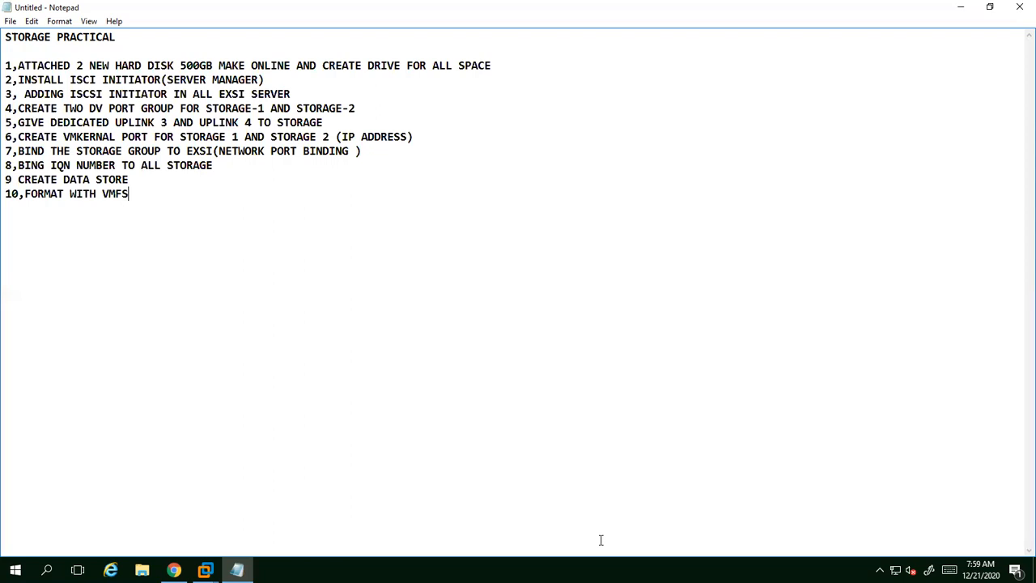
Switch back to VMware Workstation and power off the vcenter server virtual machine.
click(961, 8)
click(205, 569)
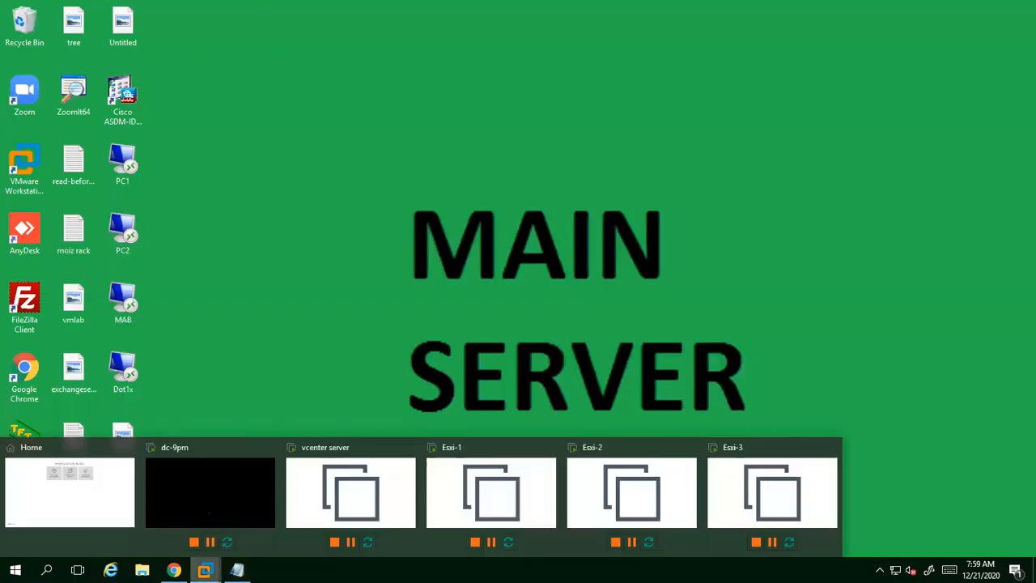
click(316, 486)
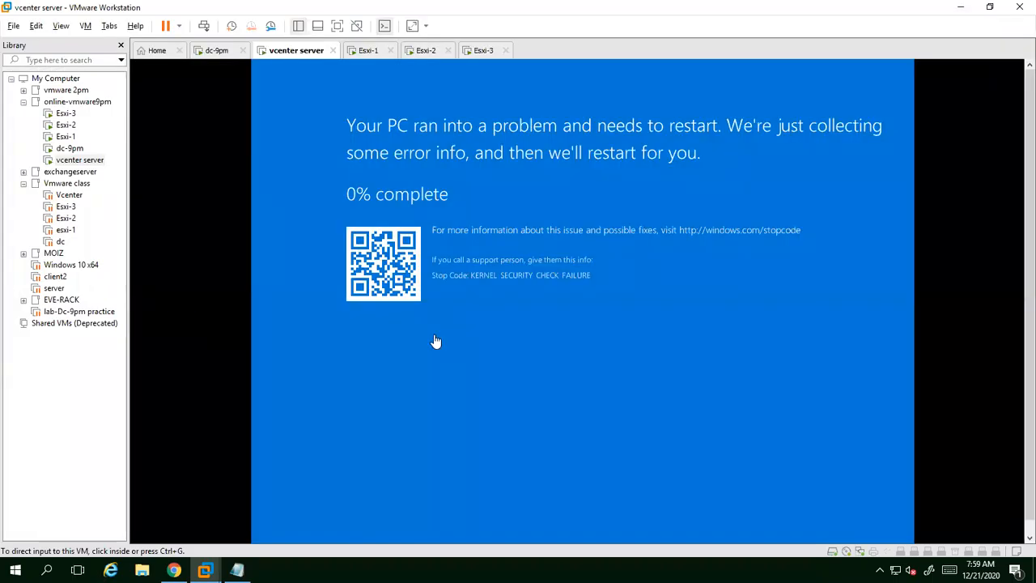
right_click(280, 54)
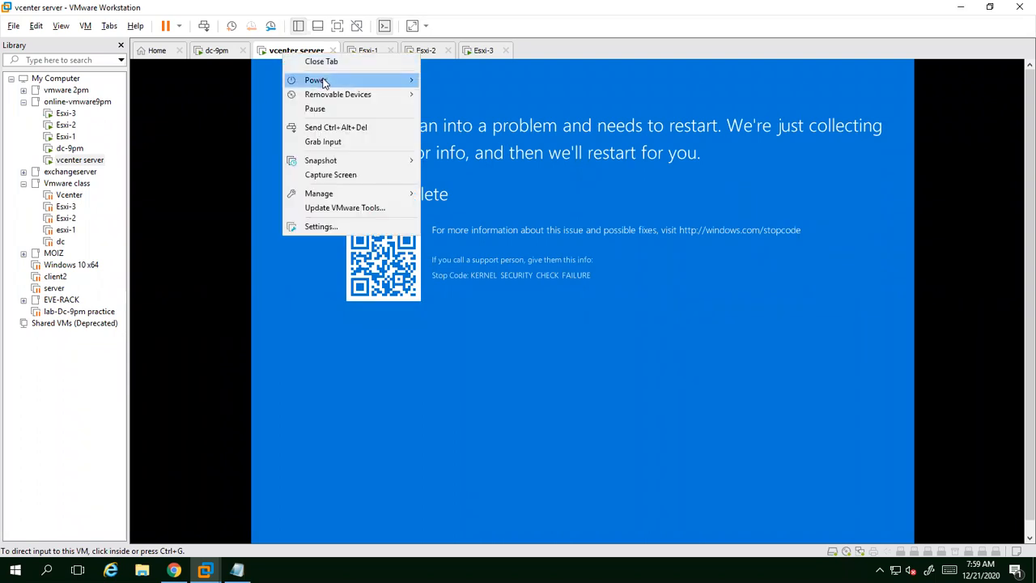
mouse_move(322, 82)
click(466, 155)
click(537, 321)
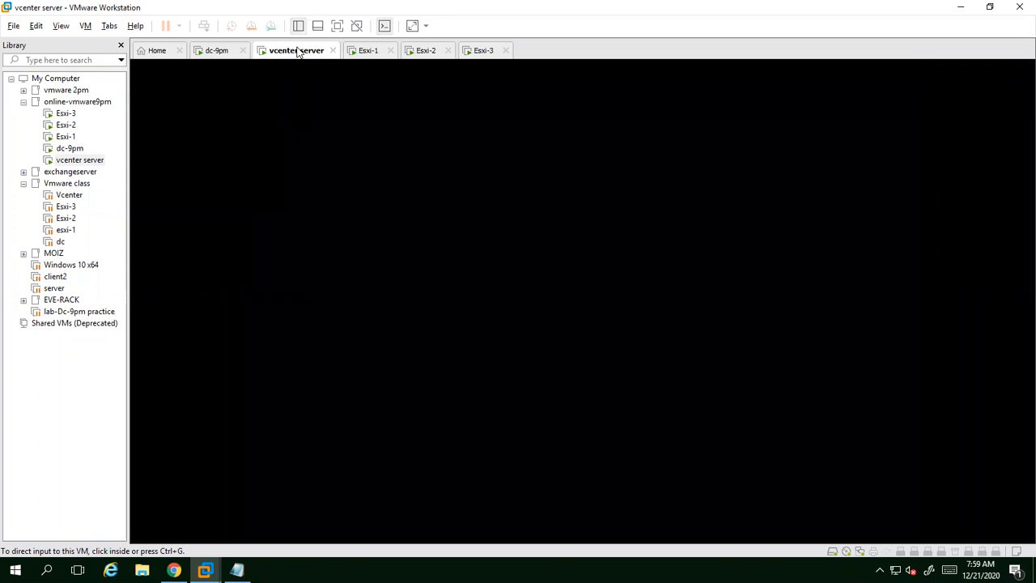
Switch to the 172.16.0.251 remote desktop session and bring up the vcenter server virtual machine.
right_click(298, 53)
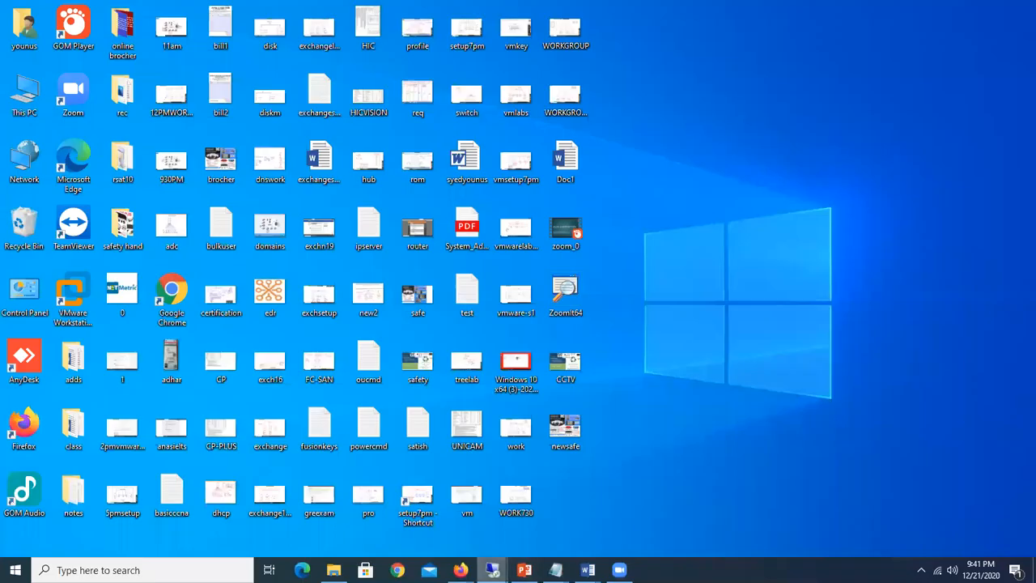
mouse_move(492, 570)
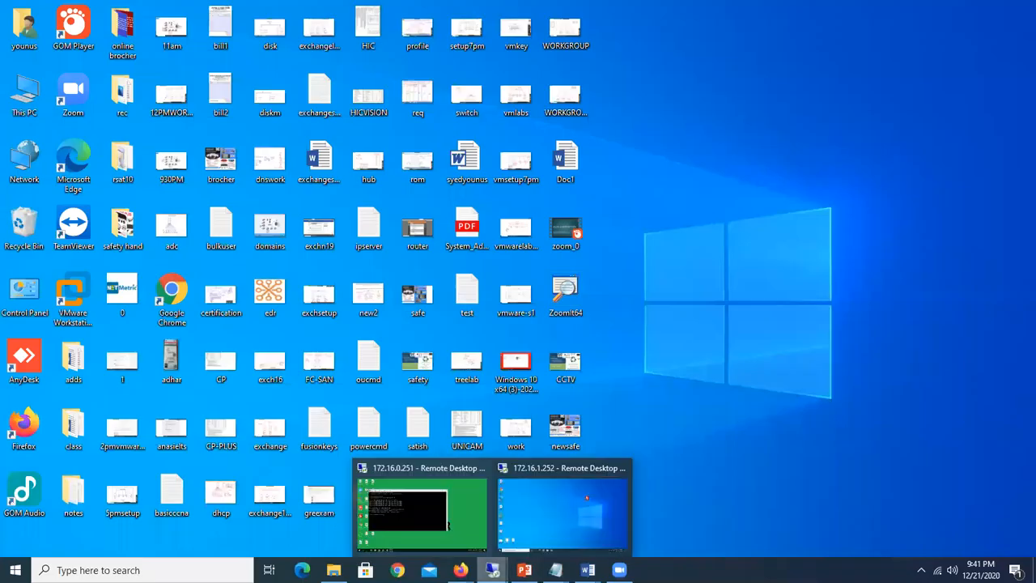
click(421, 513)
mouse_move(206, 570)
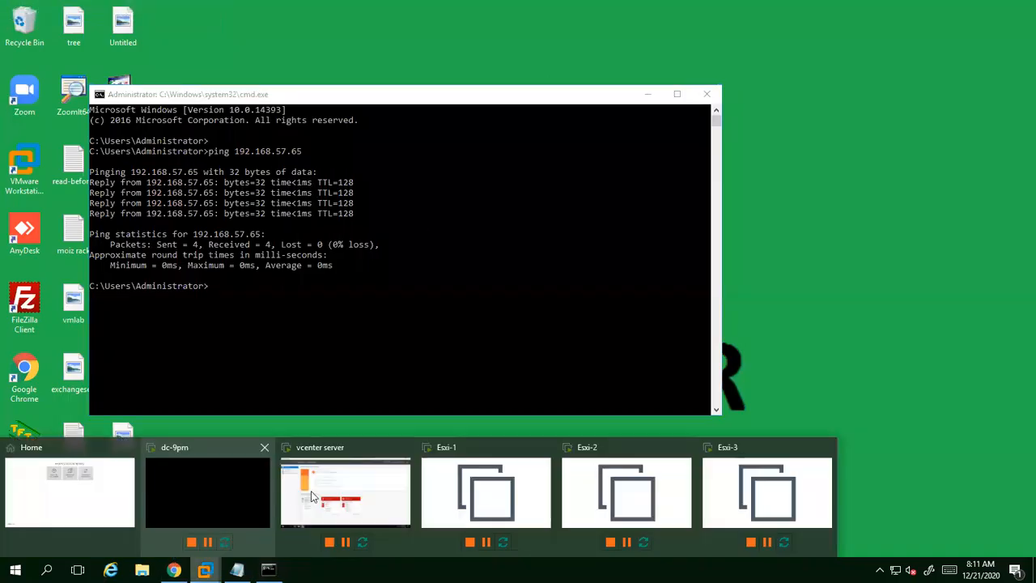
click(351, 494)
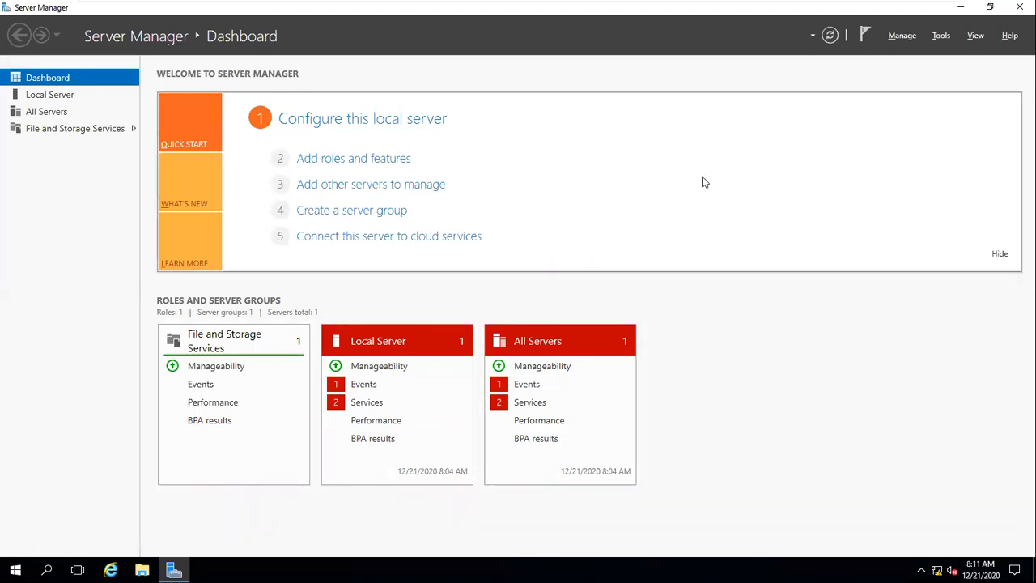
Minimize Server Manager, examine the vCenter server's existing disks in Disk Management, and close it.
mouse_move(677, 1)
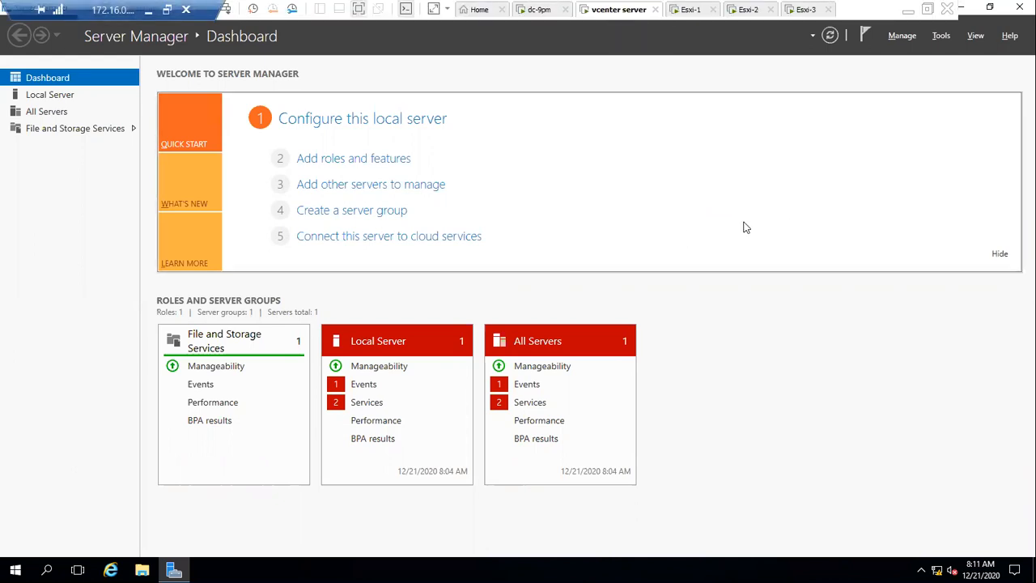
click(962, 6)
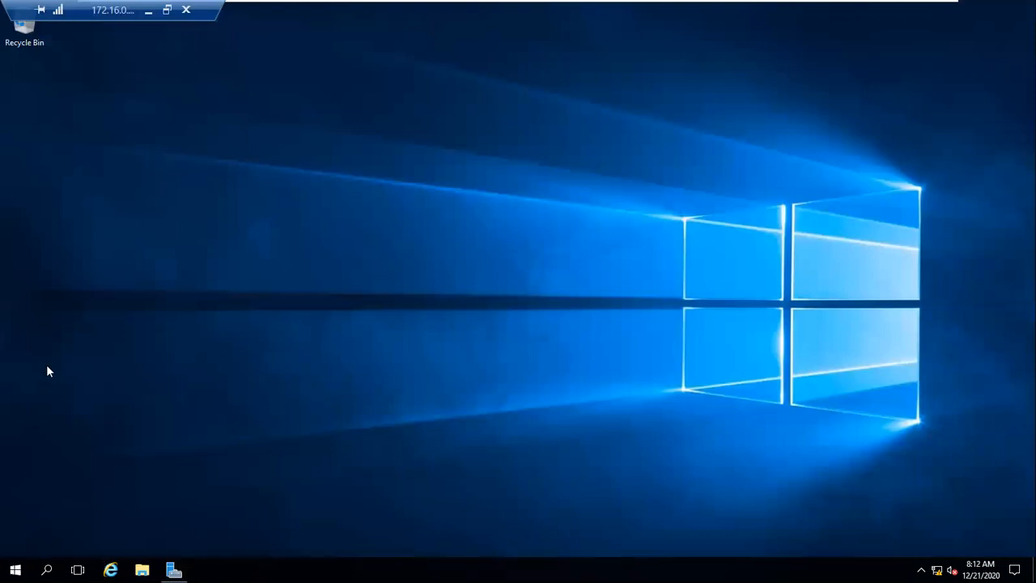
right_click(14, 568)
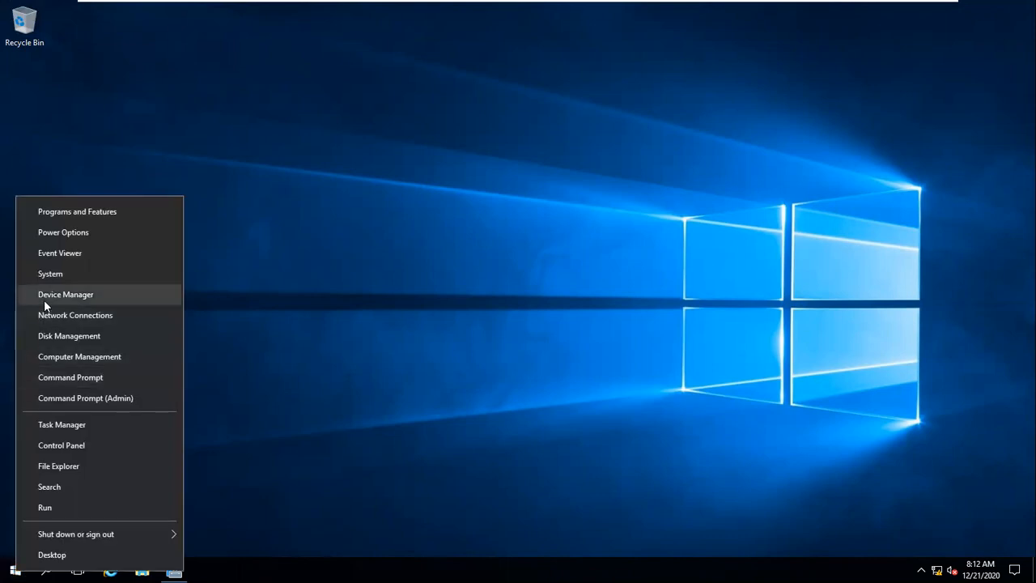
click(59, 339)
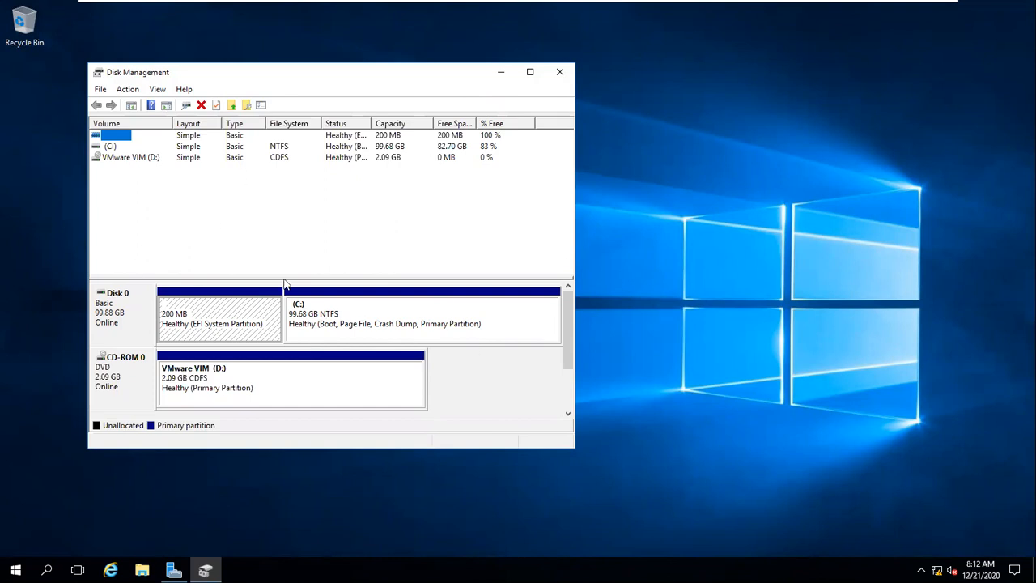
click(559, 74)
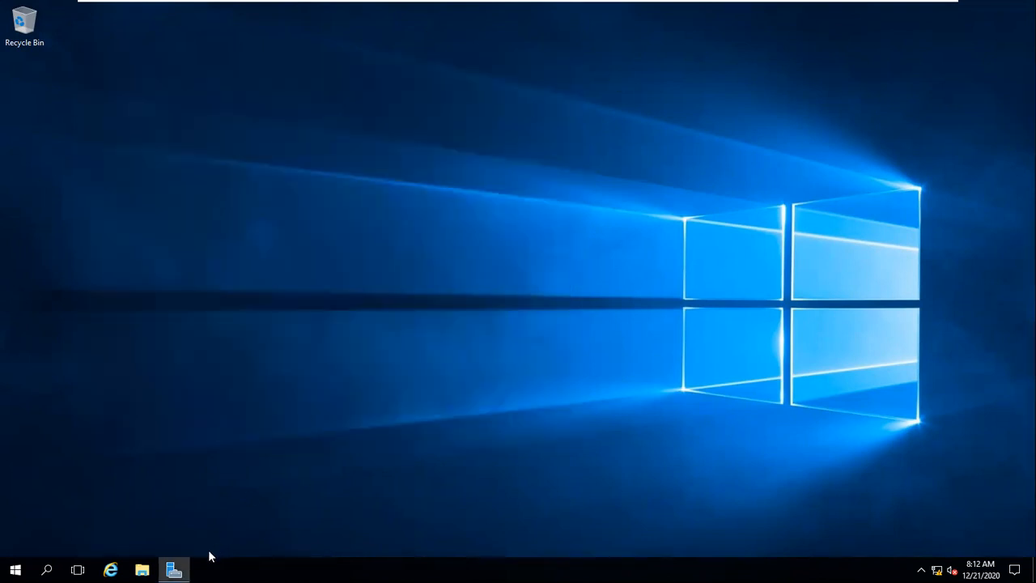
Restore Server Manager and show the Disks page under File and Storage Services.
click(174, 569)
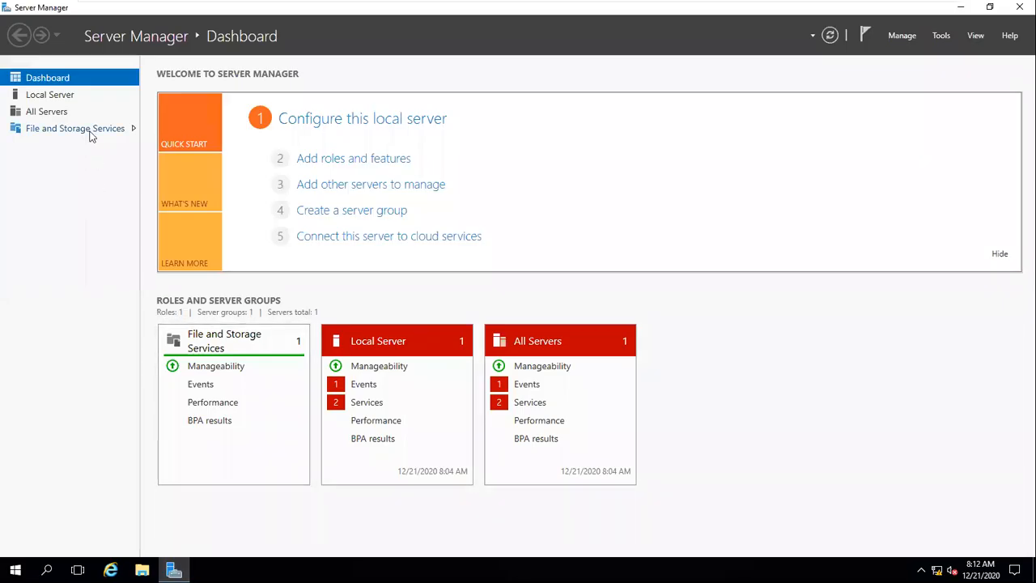
click(62, 130)
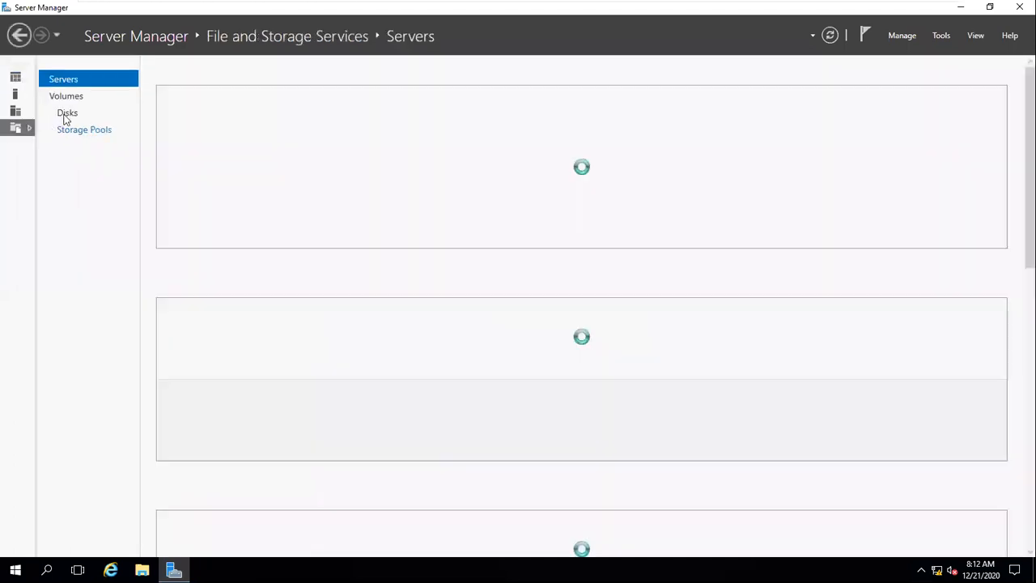
click(66, 114)
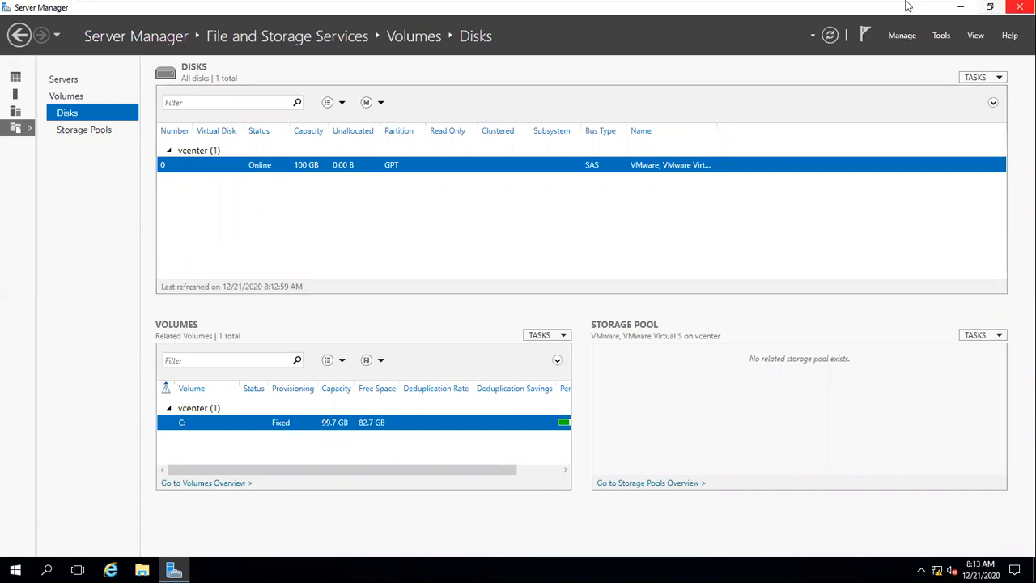
Add a new 500 GB virtual hard disk, split into multiple files, in the vcenter server virtual machine's settings.
right_click(620, 9)
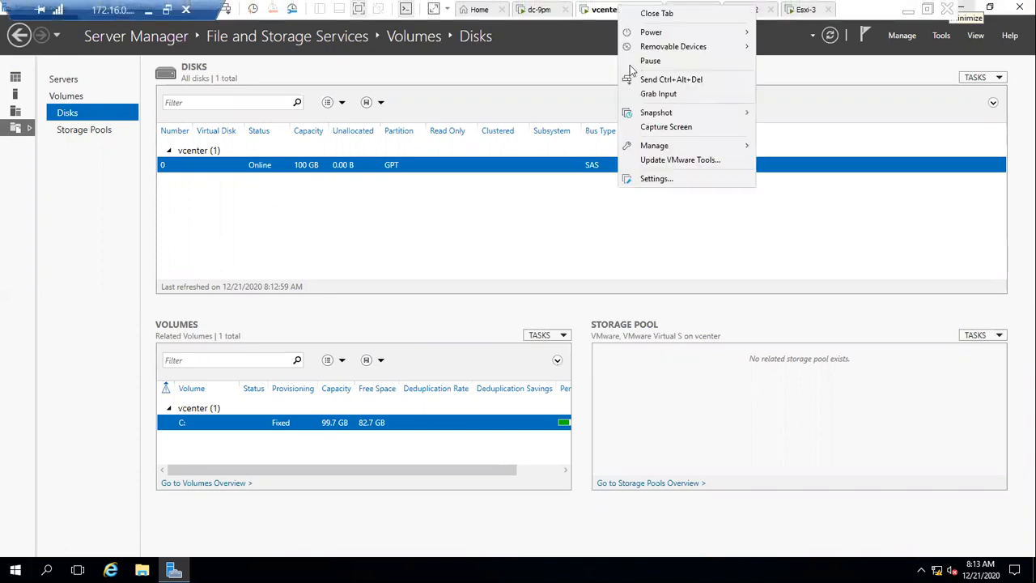
click(649, 182)
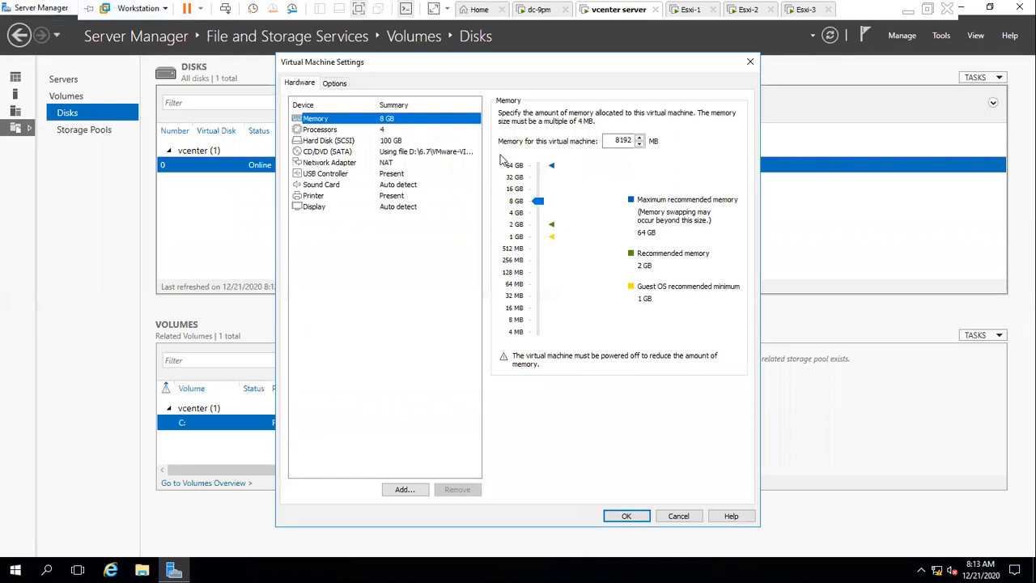
click(394, 491)
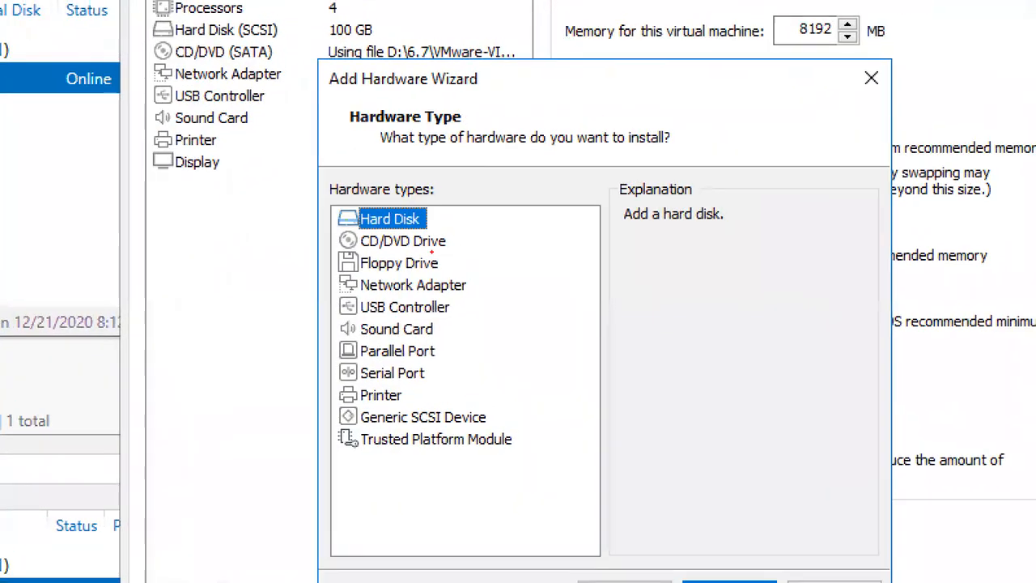
drag(453, 227, 458, 355)
drag(435, 214, 486, 184)
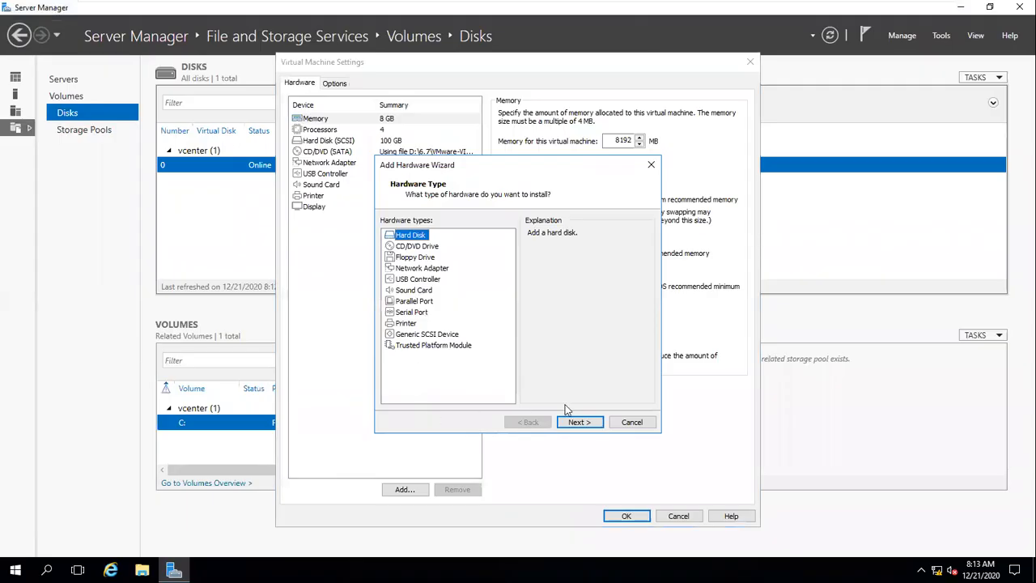
click(749, 581)
click(590, 426)
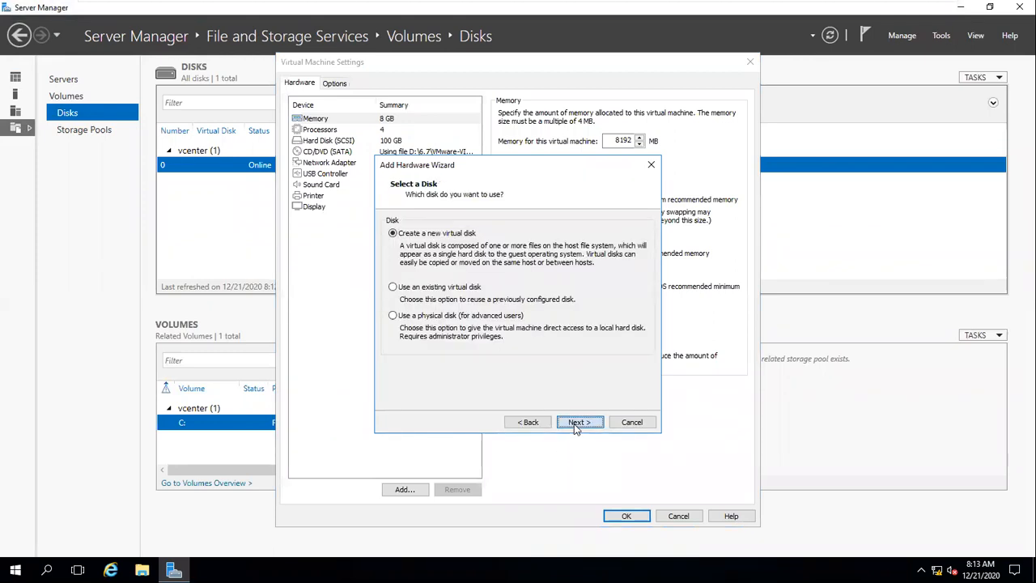
click(577, 426)
text(500)
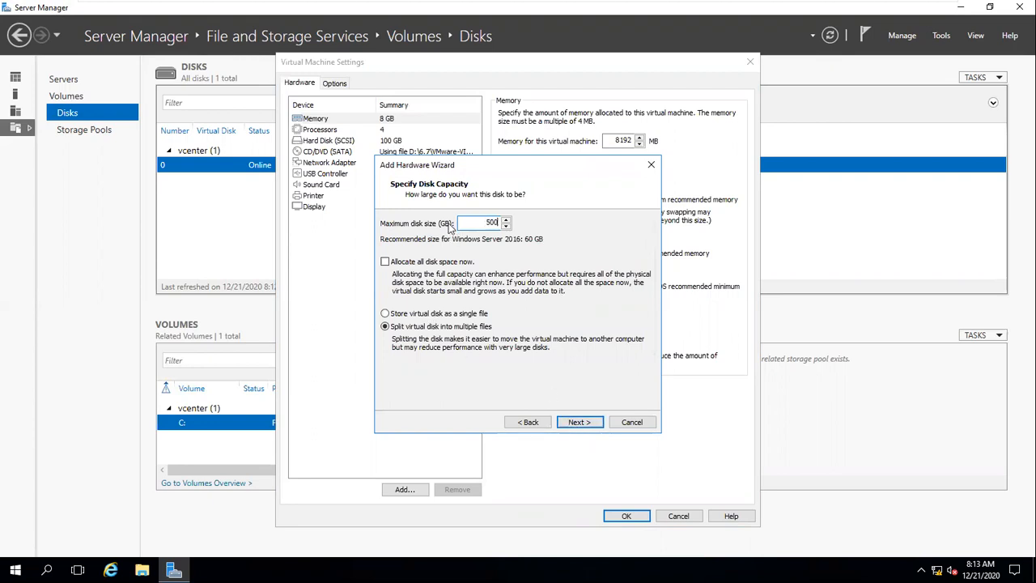
click(570, 425)
click(573, 425)
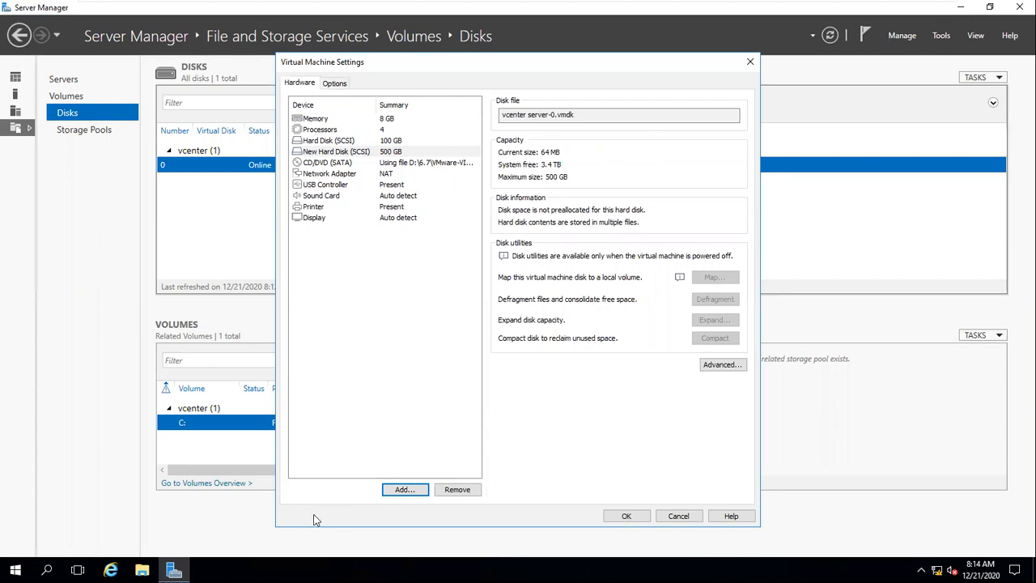
Add a second new 500 GB virtual hard disk to the vcenter server virtual machine and apply the settings.
click(390, 491)
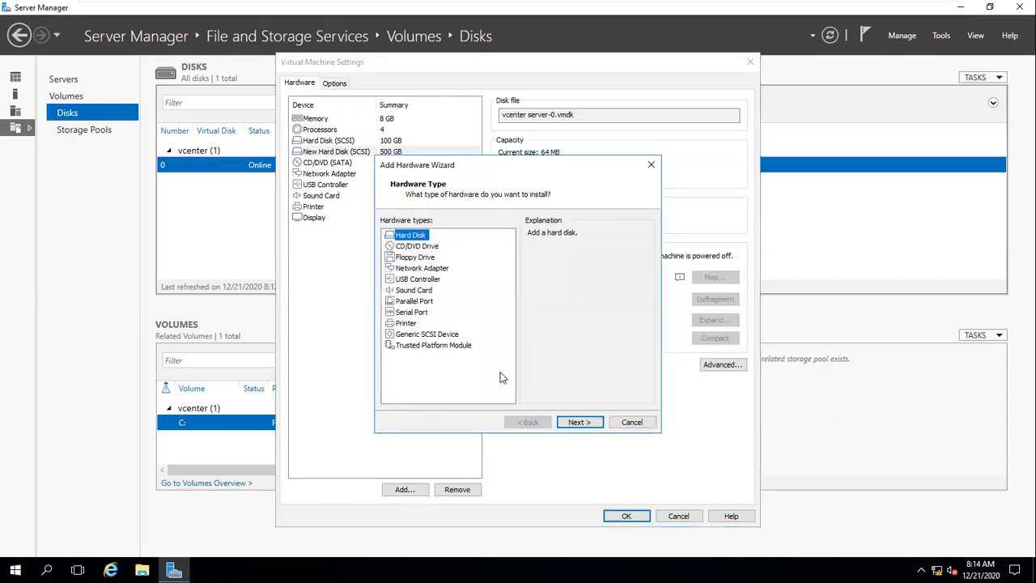
click(576, 422)
click(586, 424)
click(588, 424)
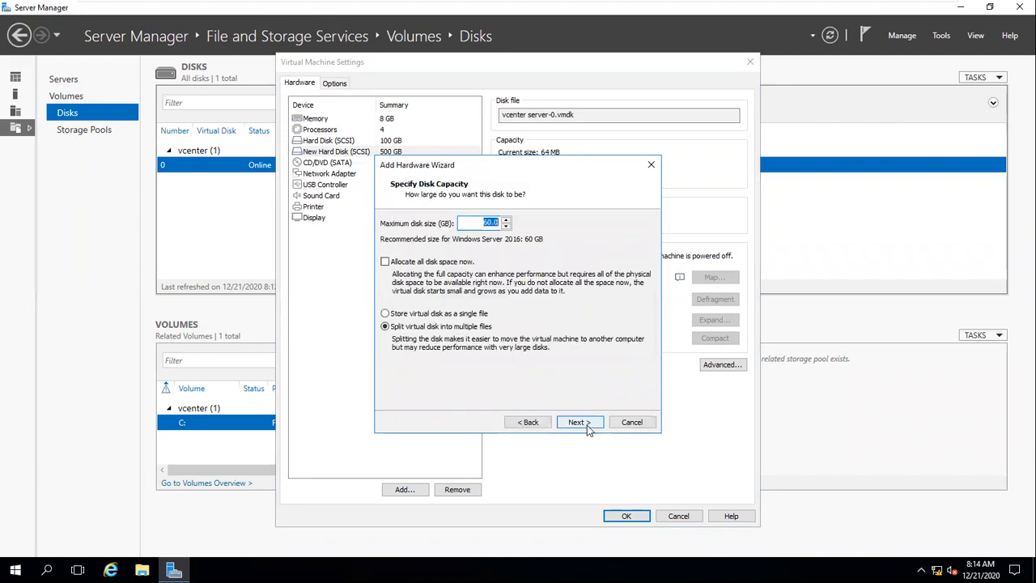
text(5)
click(580, 422)
click(580, 421)
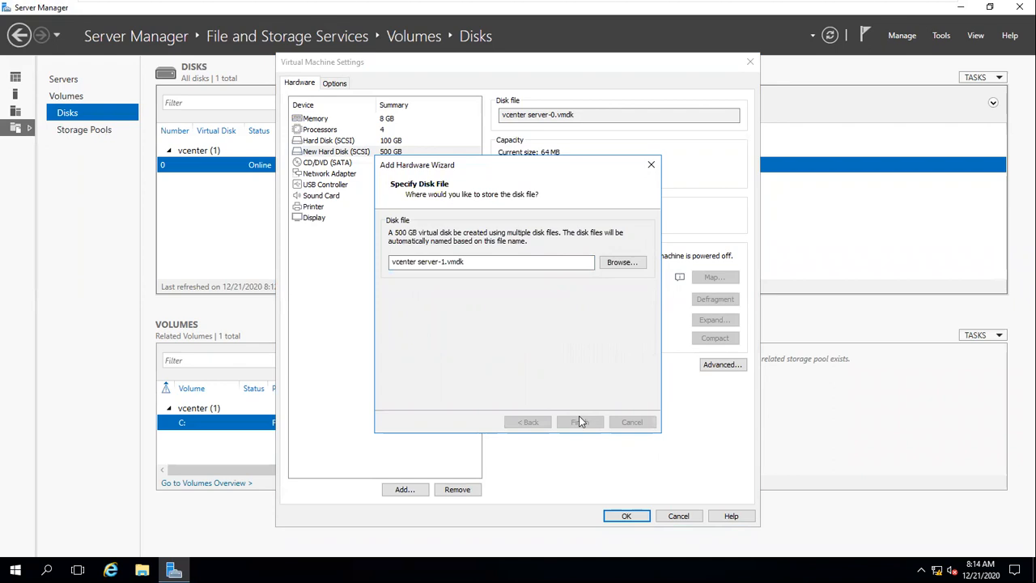
click(628, 518)
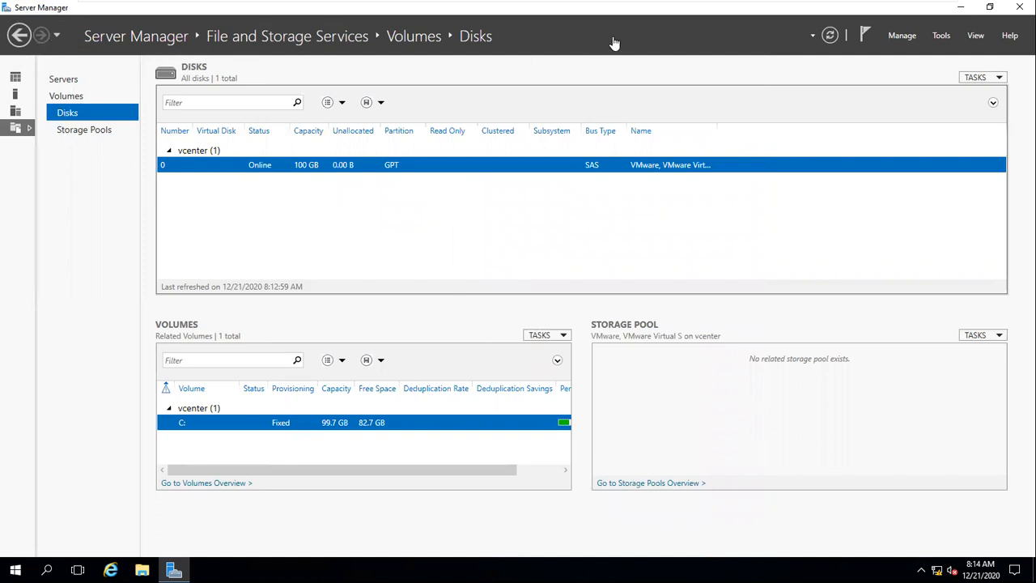
Refresh the Server Manager disk list and bring disks 1 and 2 online.
click(830, 34)
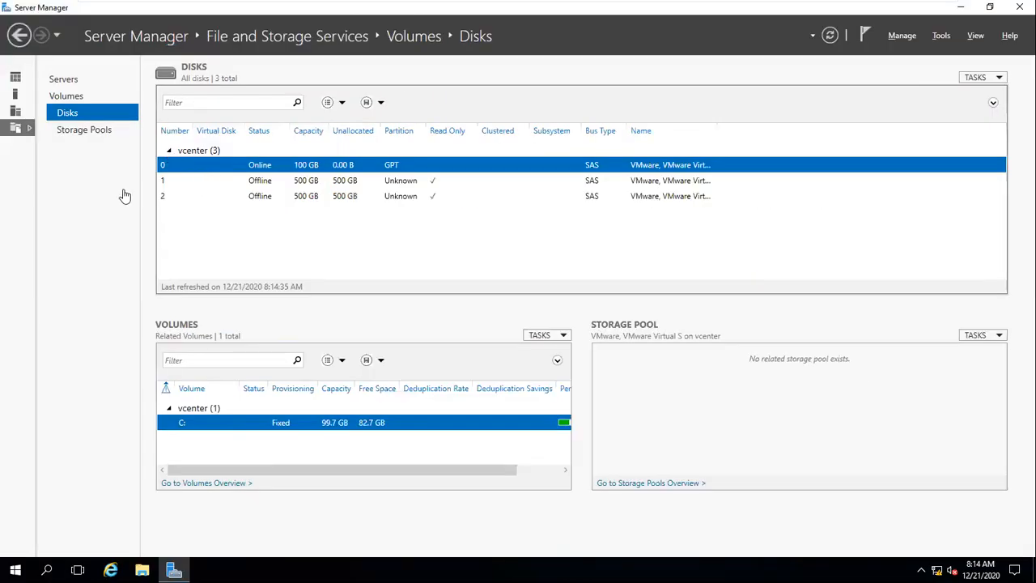
right_click(253, 185)
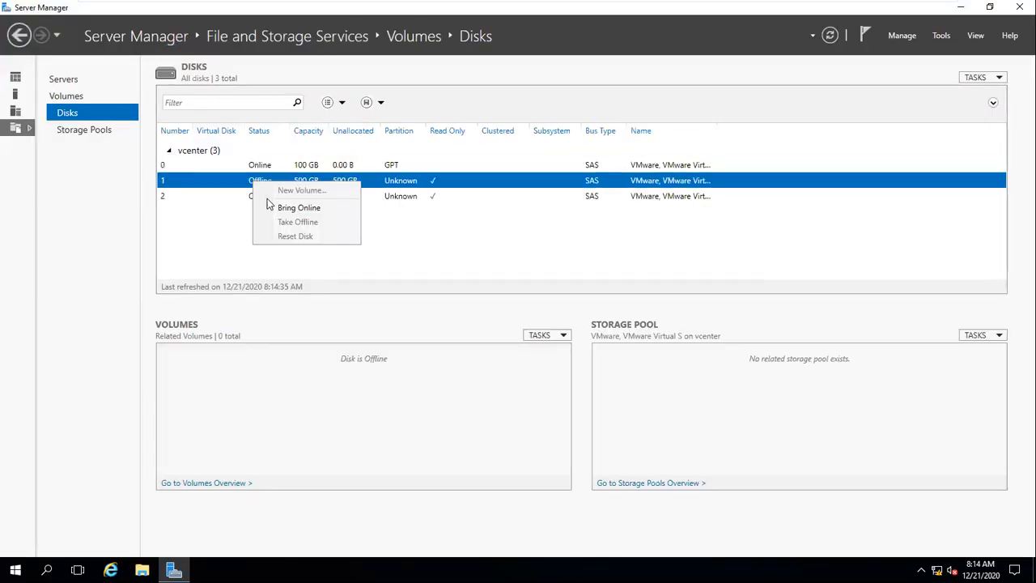
click(276, 204)
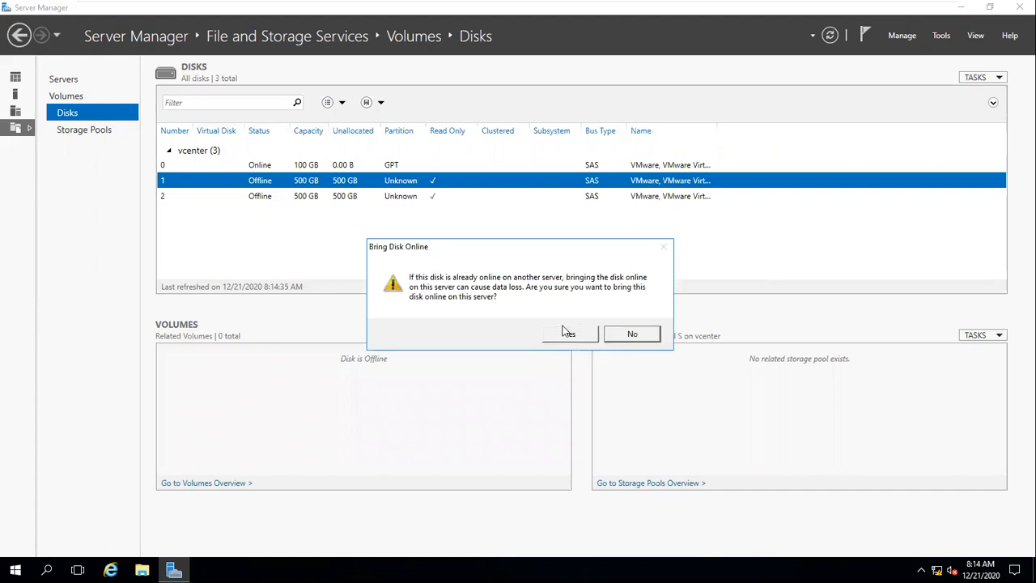
click(563, 331)
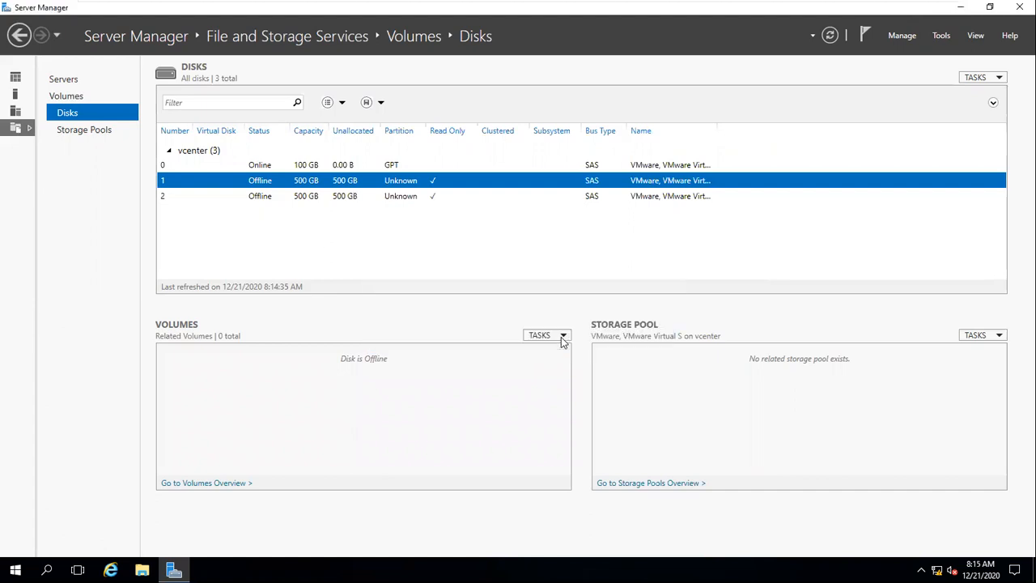
right_click(251, 198)
click(303, 224)
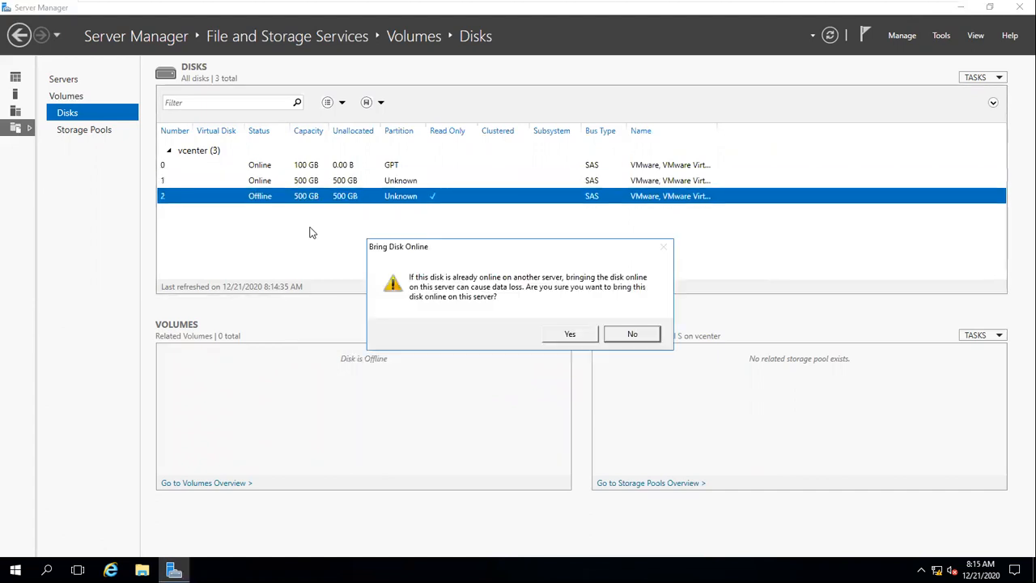
click(576, 339)
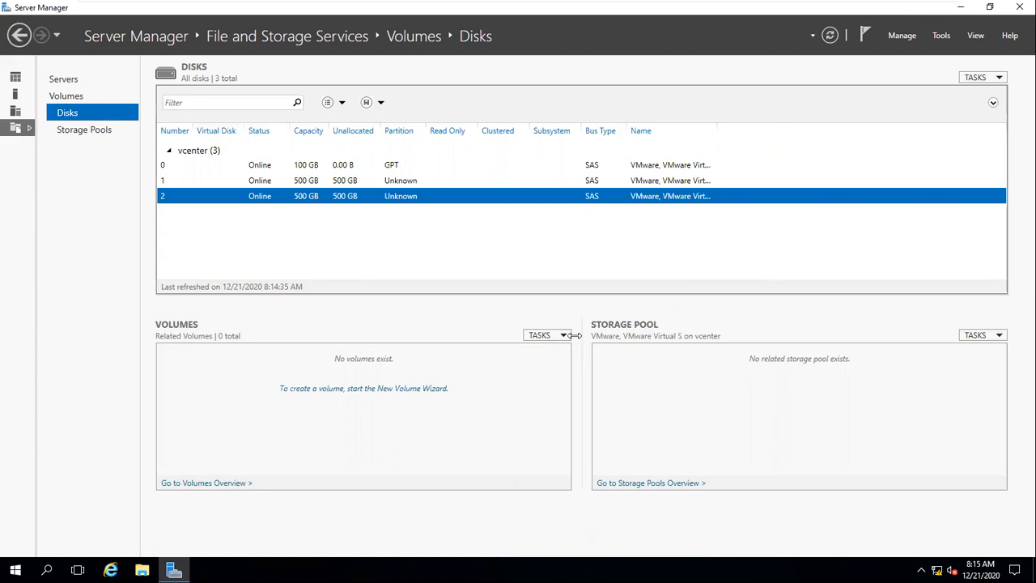
Create a 500 GB NTFS volume on disk 1, initialized as GPT, with drive letter E and the label New Volume.
right_click(249, 180)
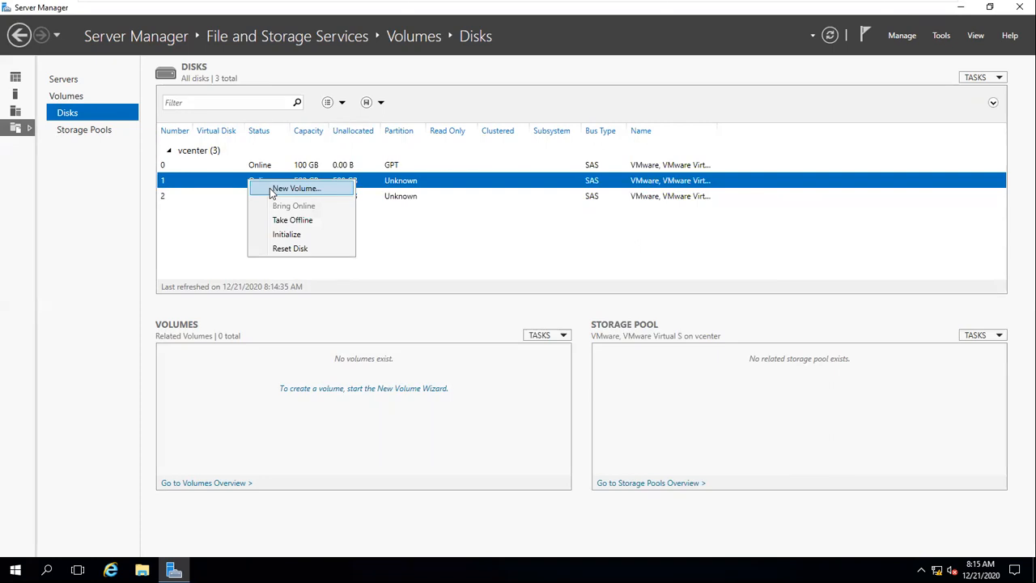
click(271, 191)
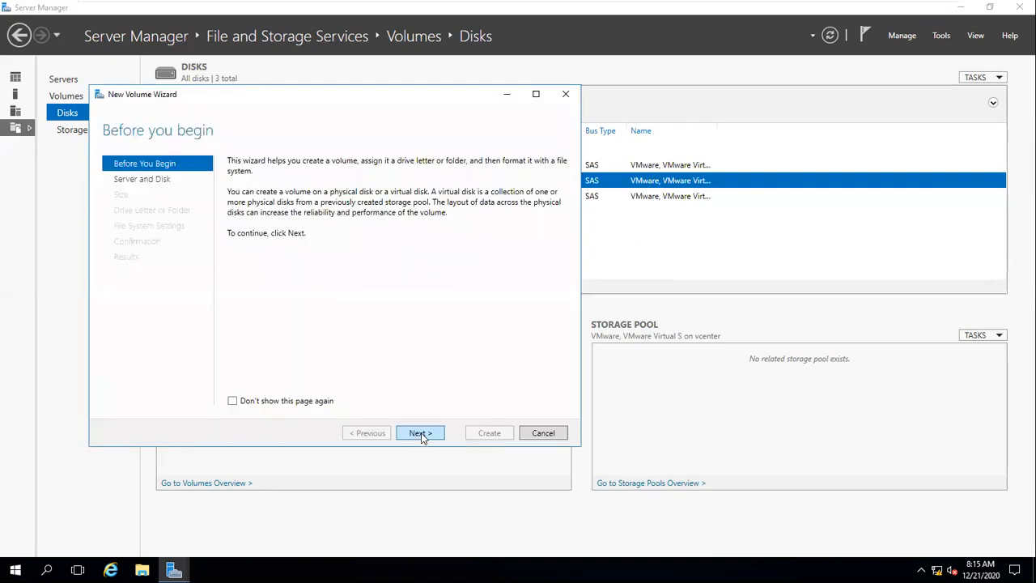
click(420, 433)
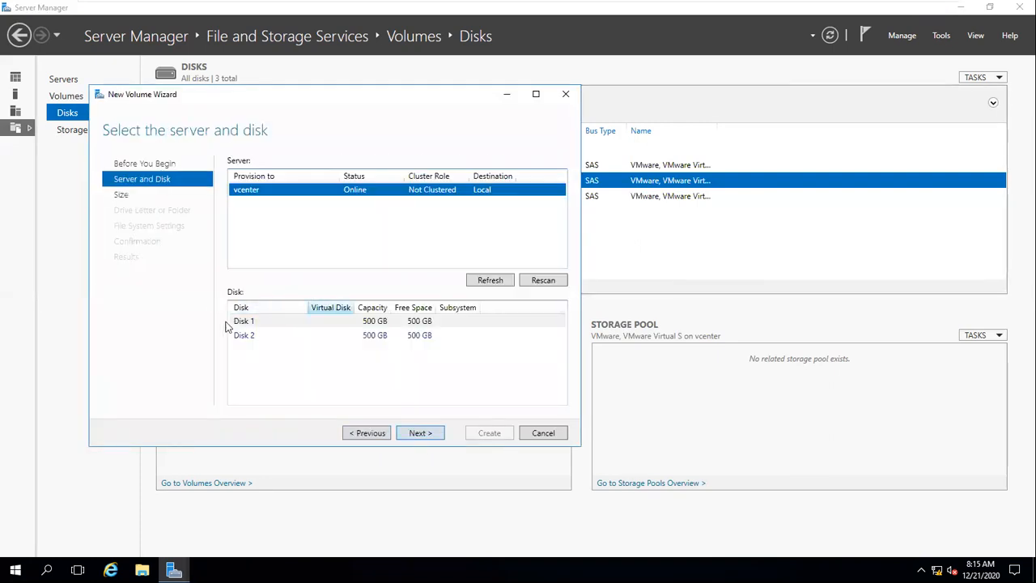
click(428, 433)
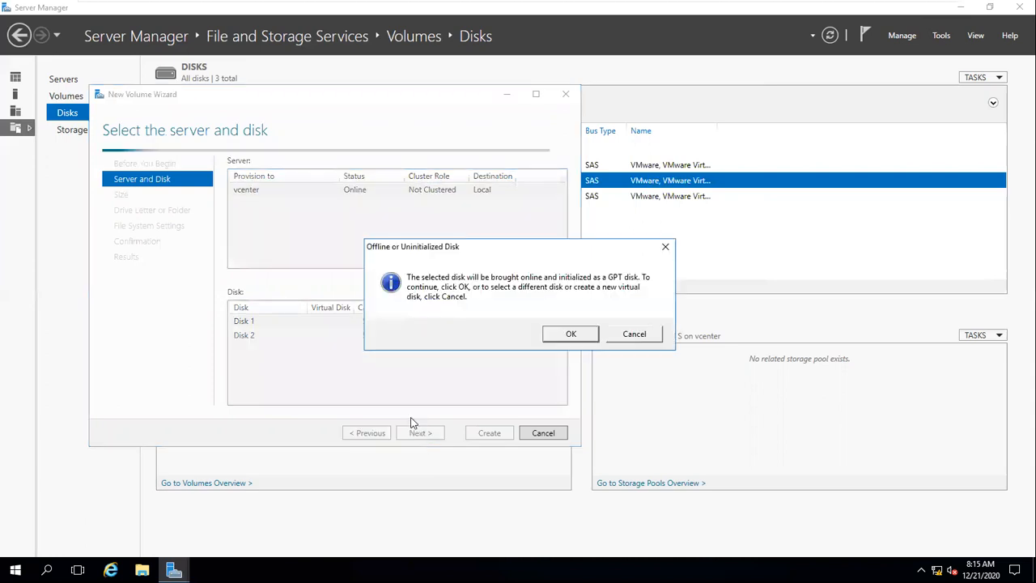
click(571, 333)
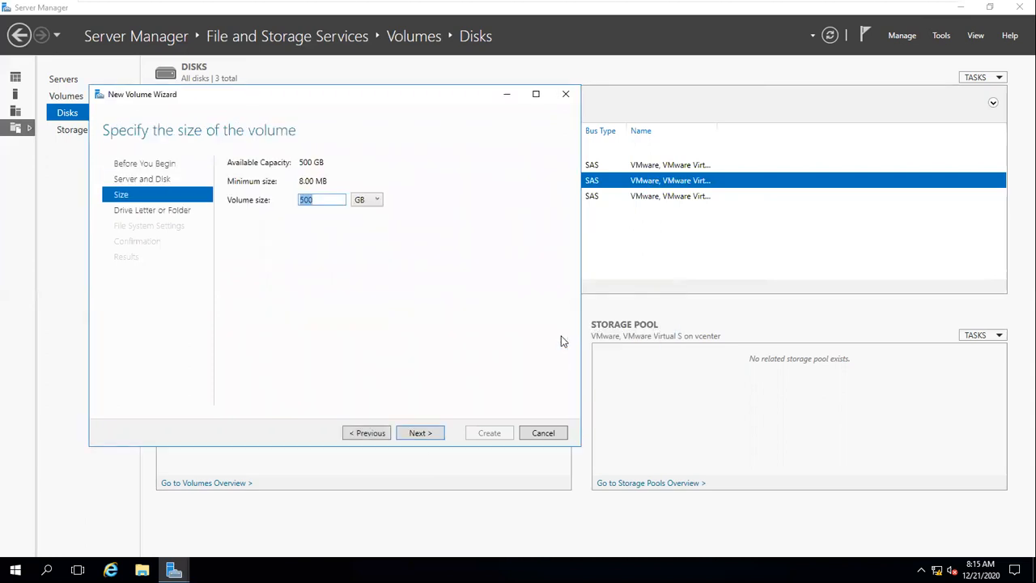
click(416, 432)
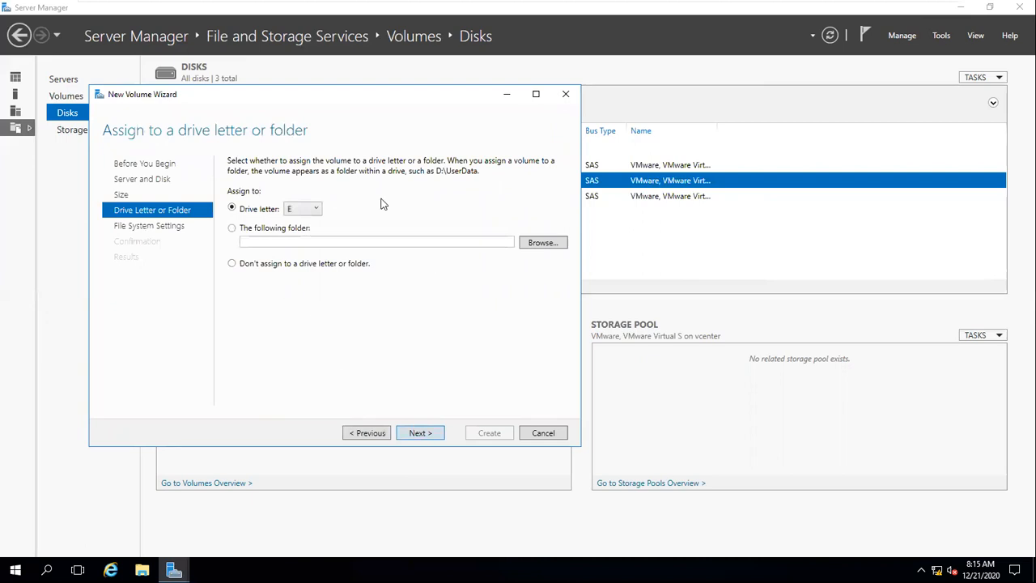
click(428, 434)
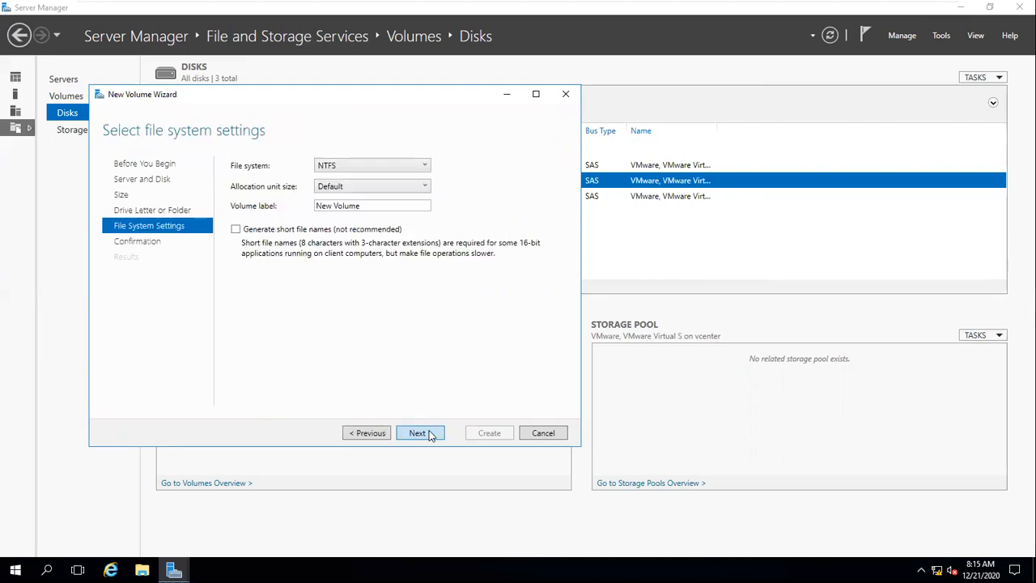
click(430, 436)
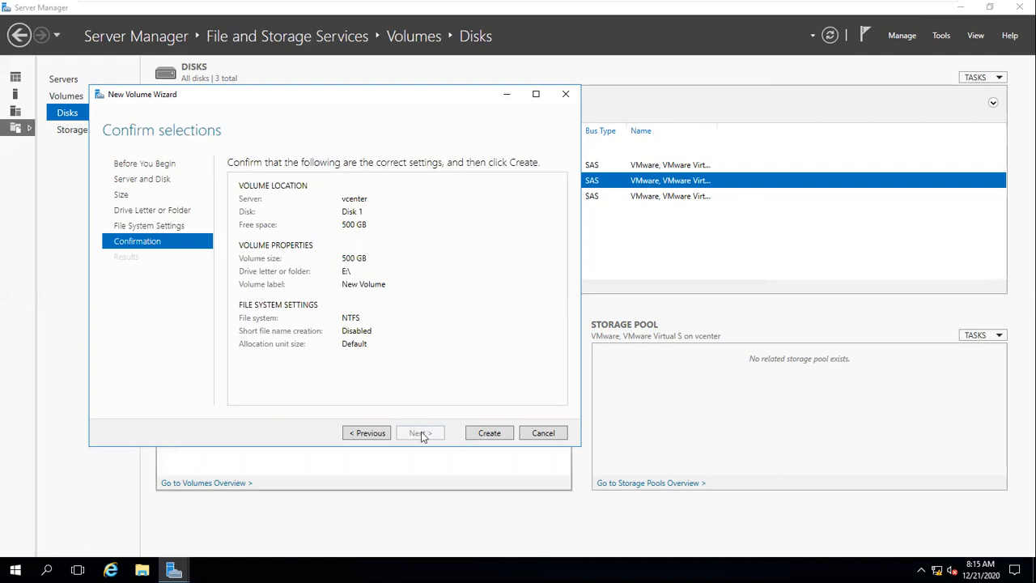
click(489, 434)
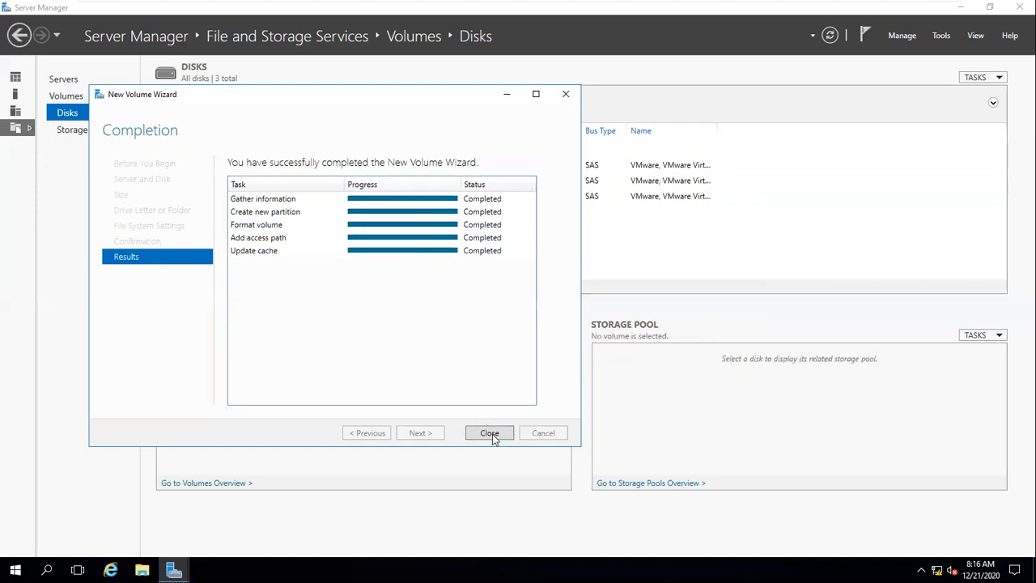
click(492, 434)
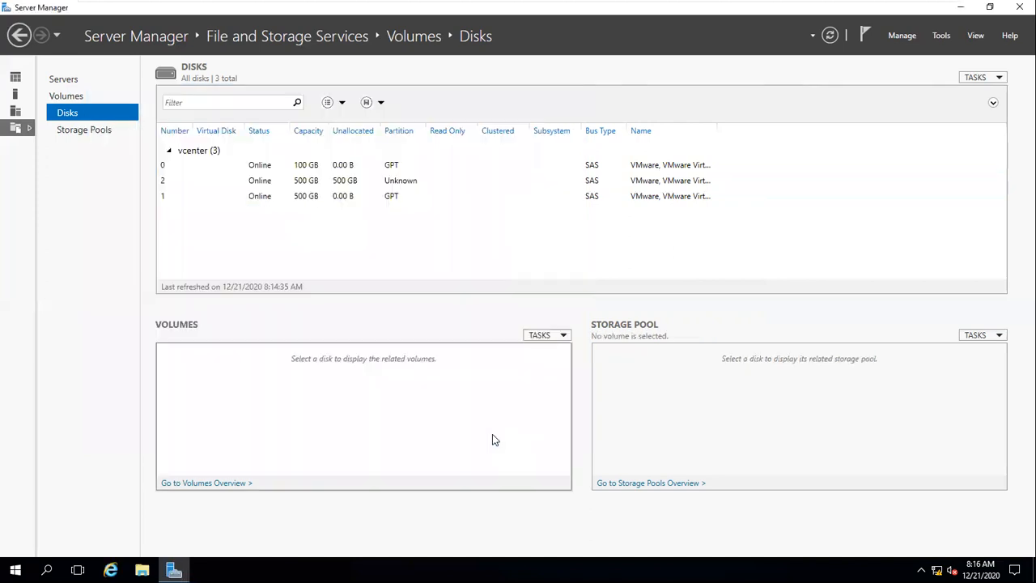
Start a new volume on disk 2, initialize the disk as GPT and accept the full 500 GB size.
right_click(260, 204)
right_click(261, 184)
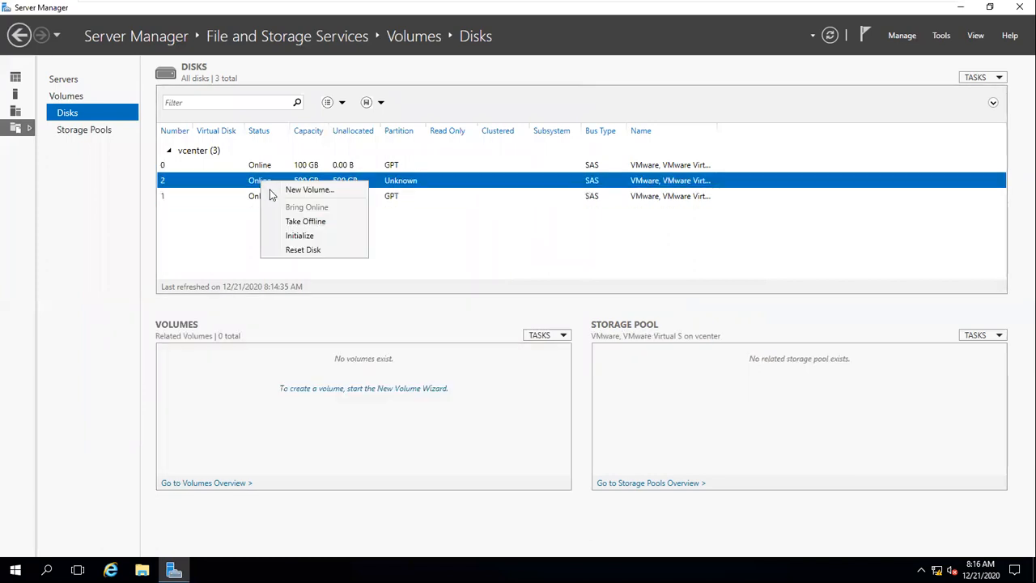
click(304, 189)
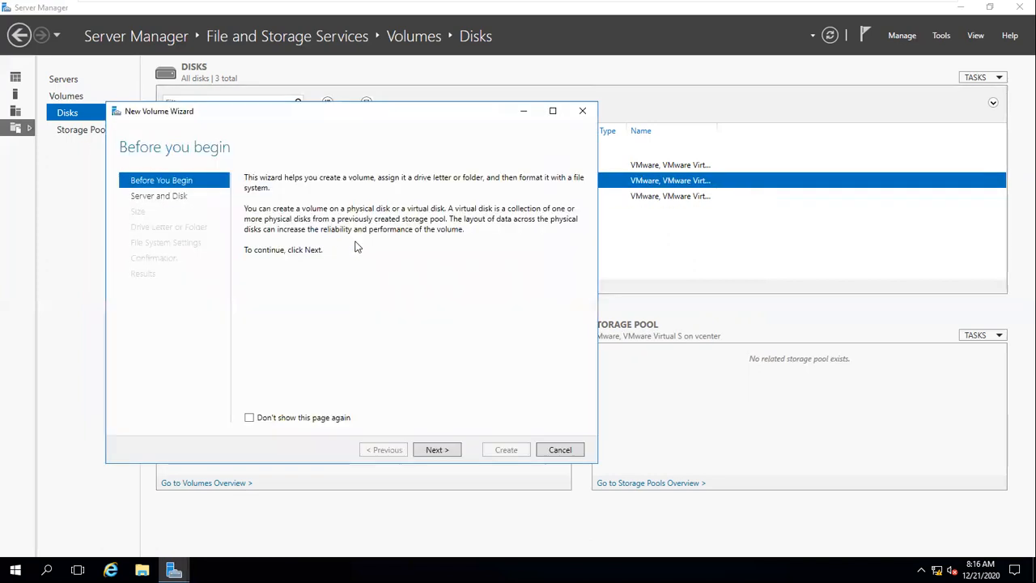
click(437, 451)
click(437, 452)
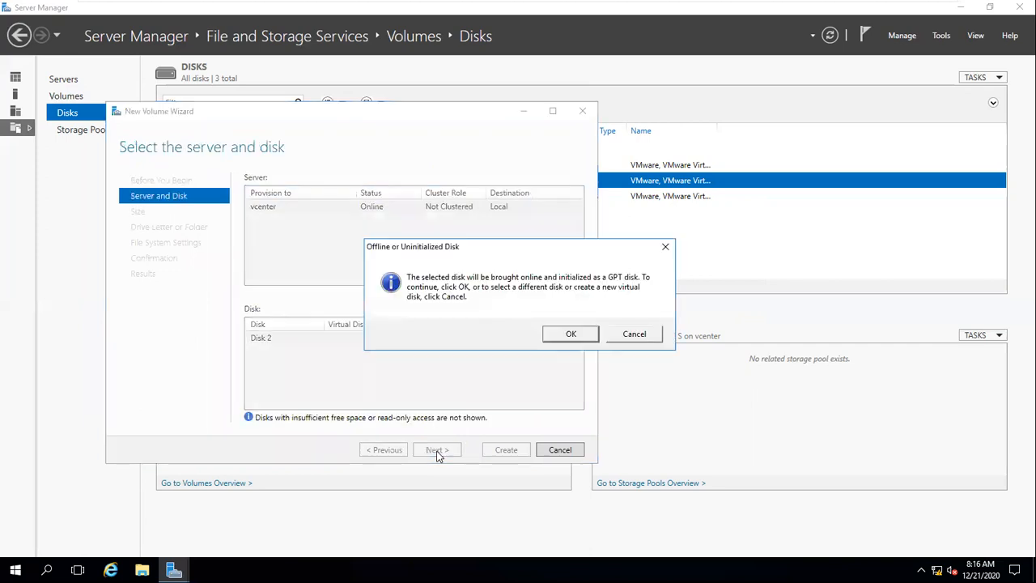
click(558, 333)
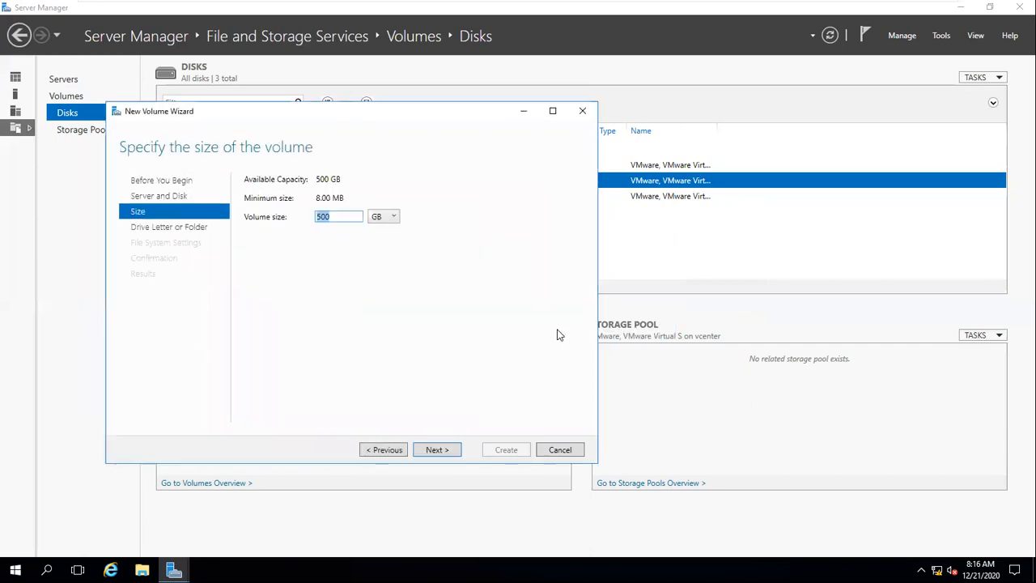
click(435, 450)
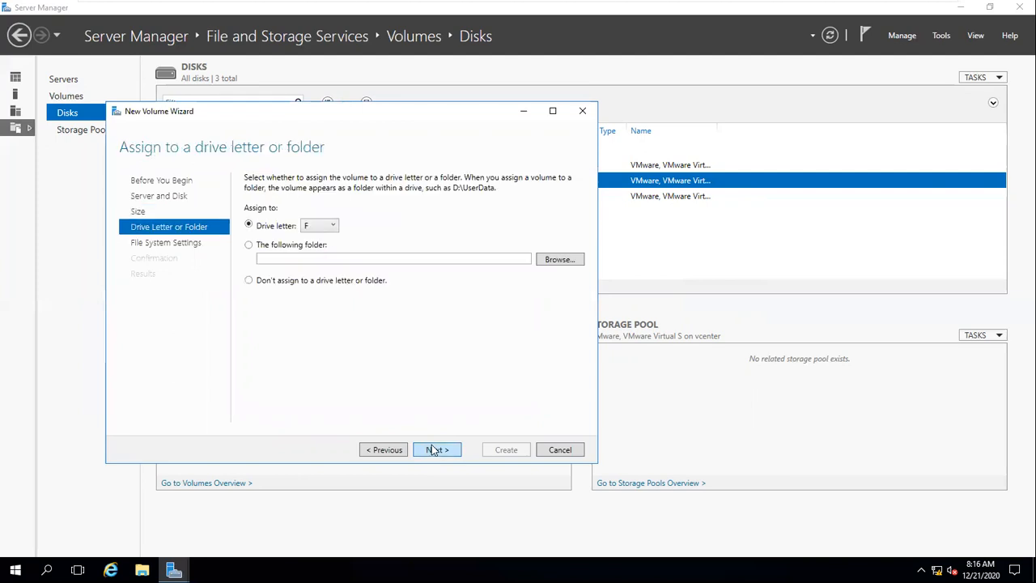
Assign drive letter H to the disk 2 volume and continue to the confirmation page with default NTFS settings.
click(433, 450)
click(384, 450)
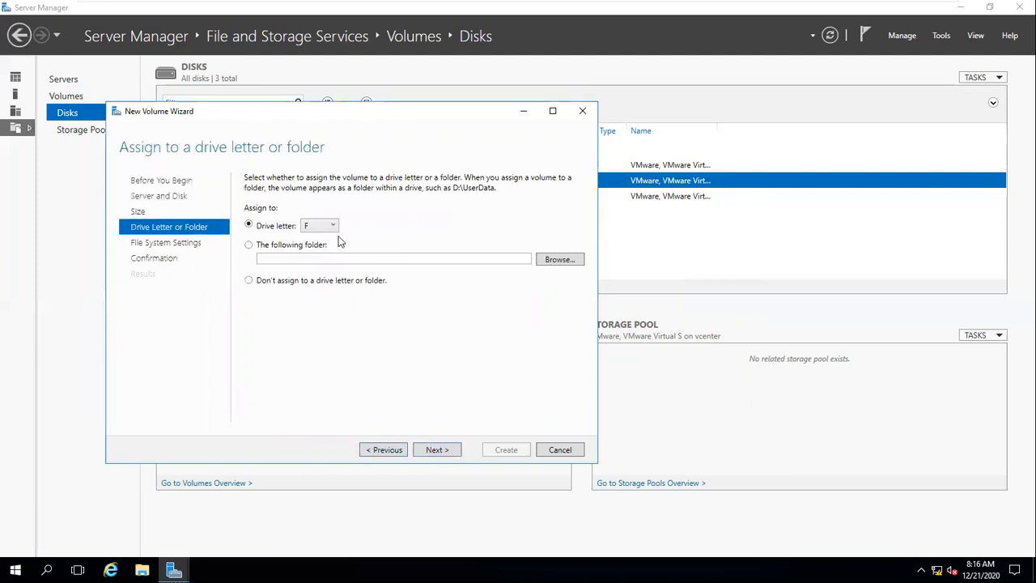
click(328, 226)
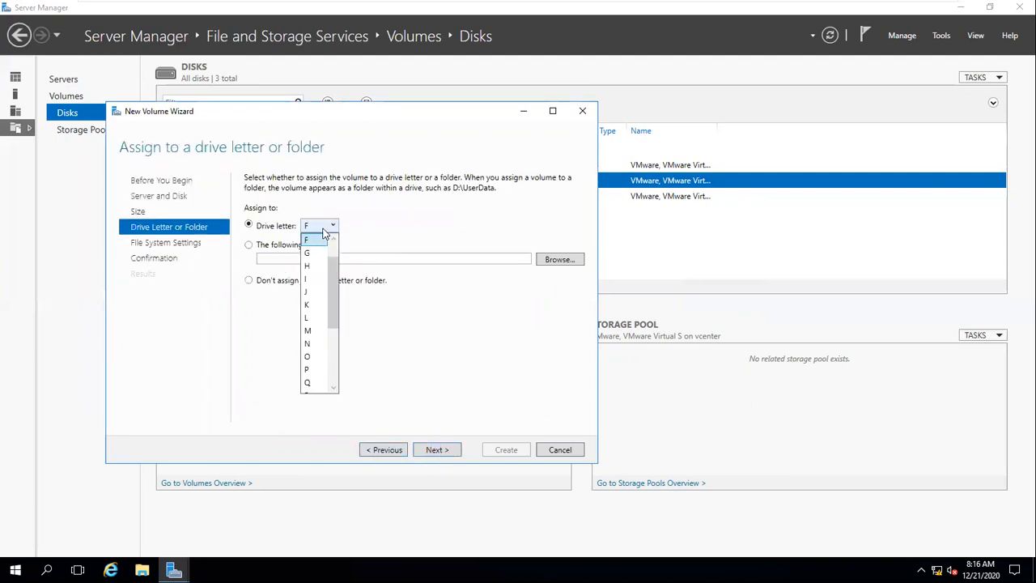
click(311, 265)
click(434, 450)
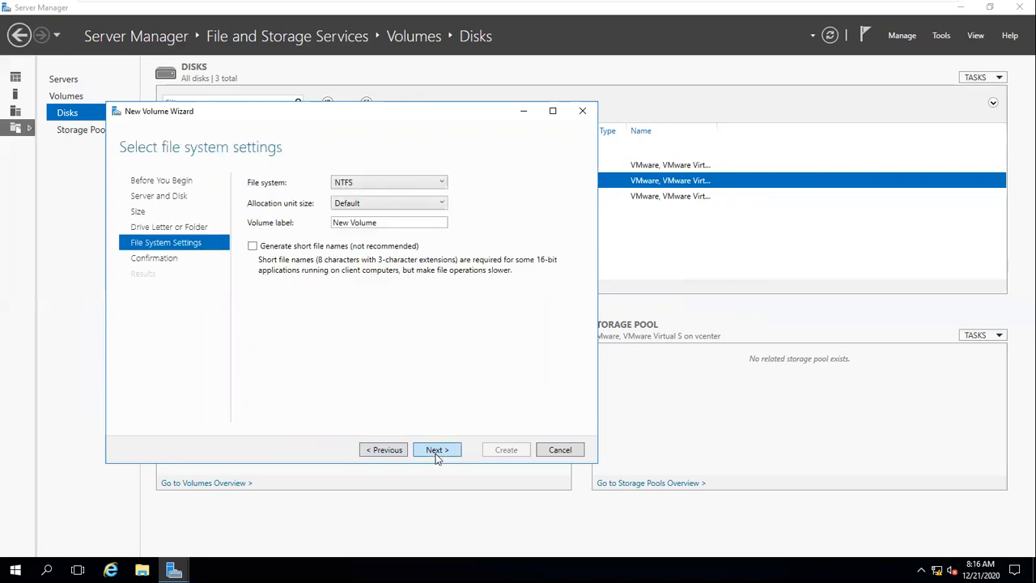
click(437, 455)
drag(370, 110, 665, 268)
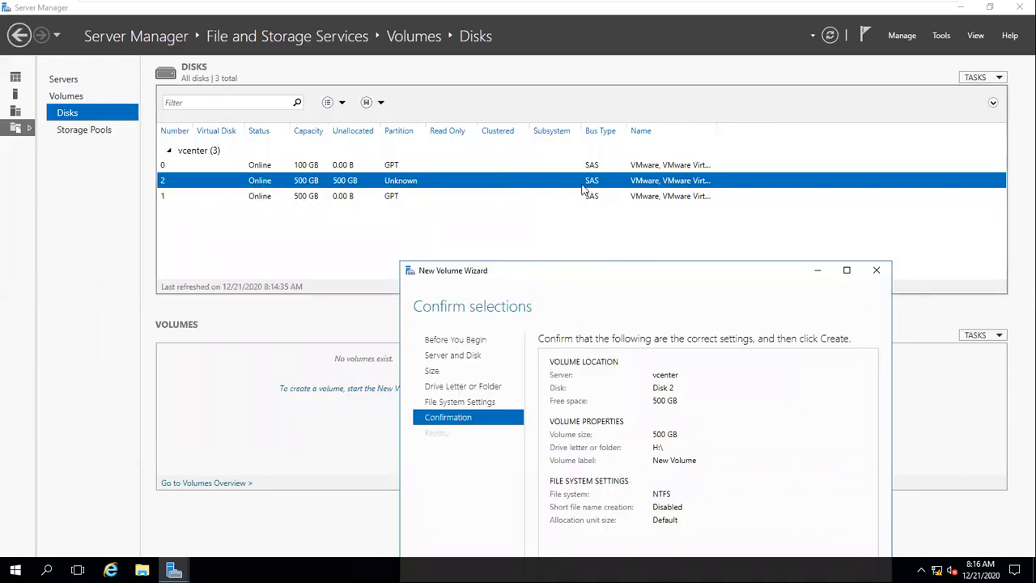
drag(502, 281, 361, 54)
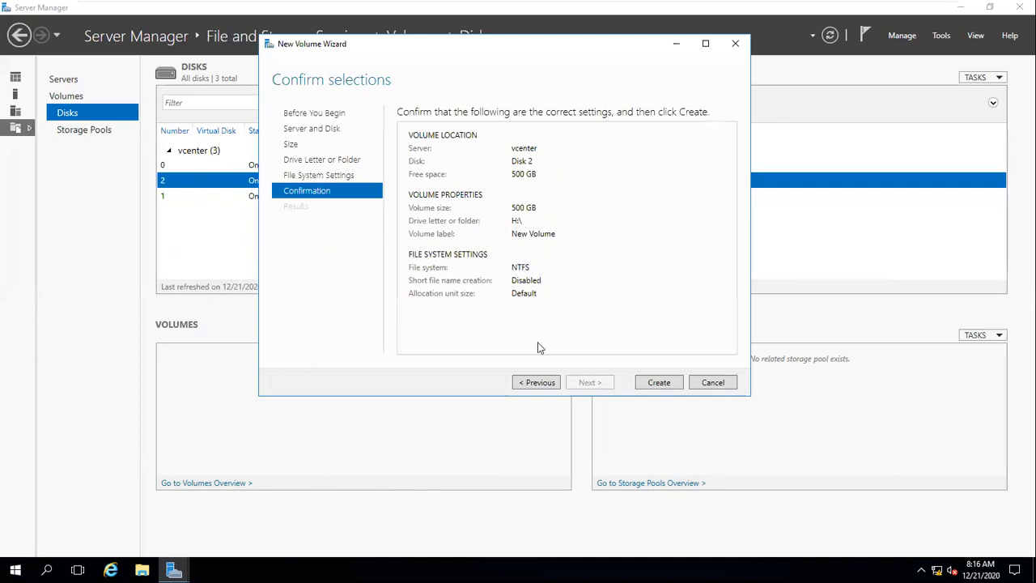
Go back to change the disk 2 volume's drive letter to F, keep the NTFS defaults and create the volume.
click(536, 382)
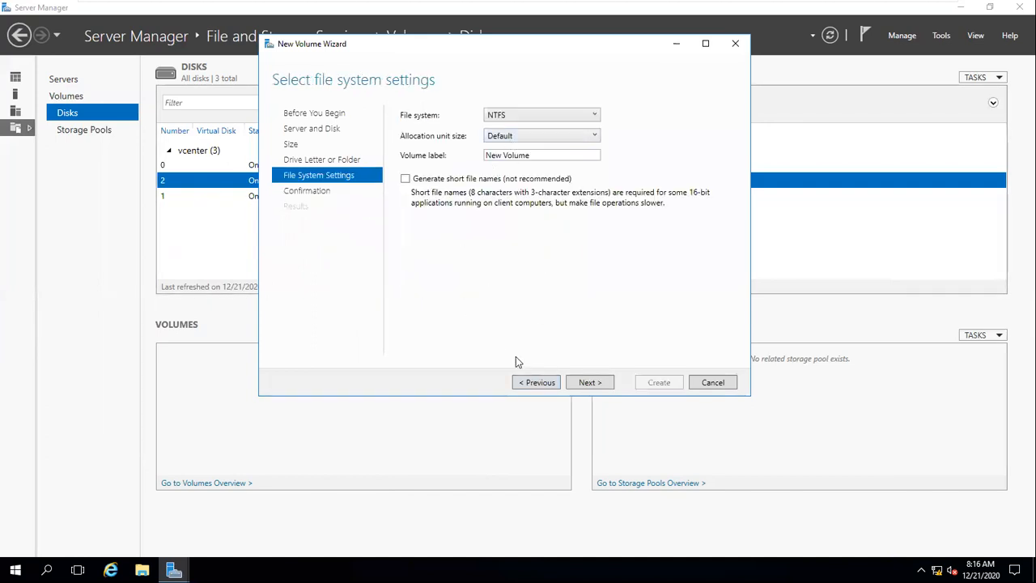
click(536, 383)
click(477, 157)
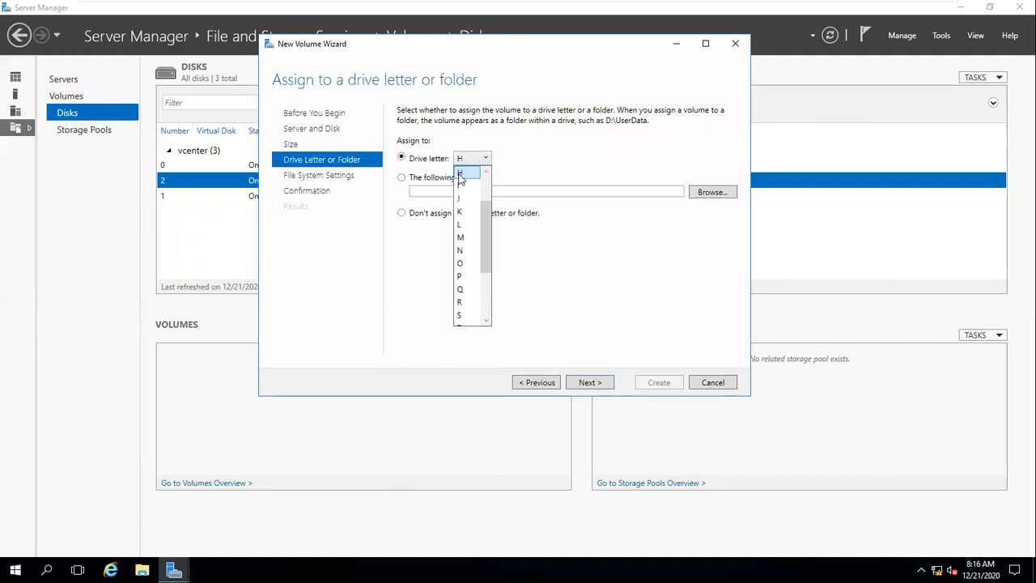
click(475, 208)
click(484, 160)
drag(488, 233, 495, 155)
click(464, 199)
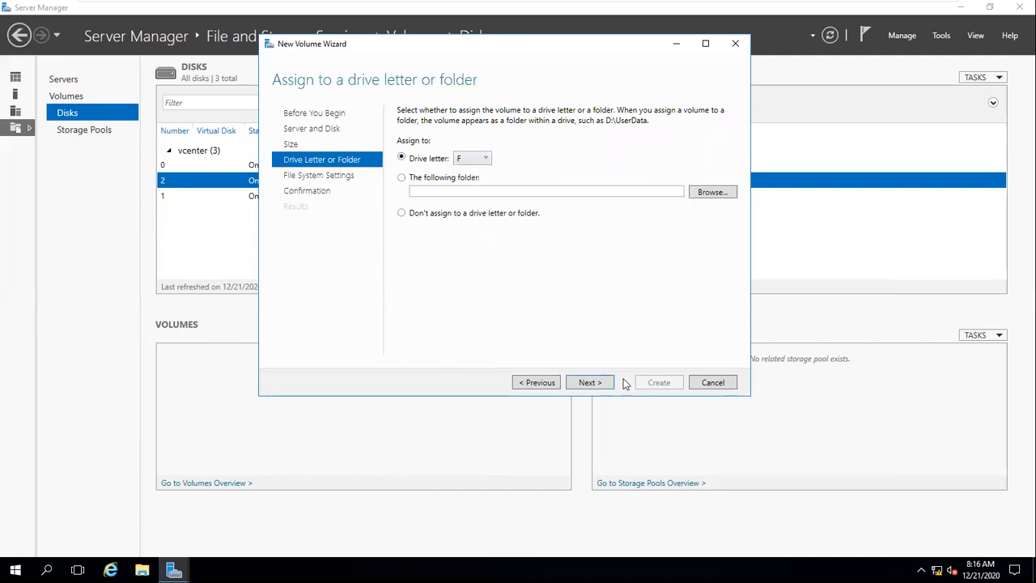
click(587, 382)
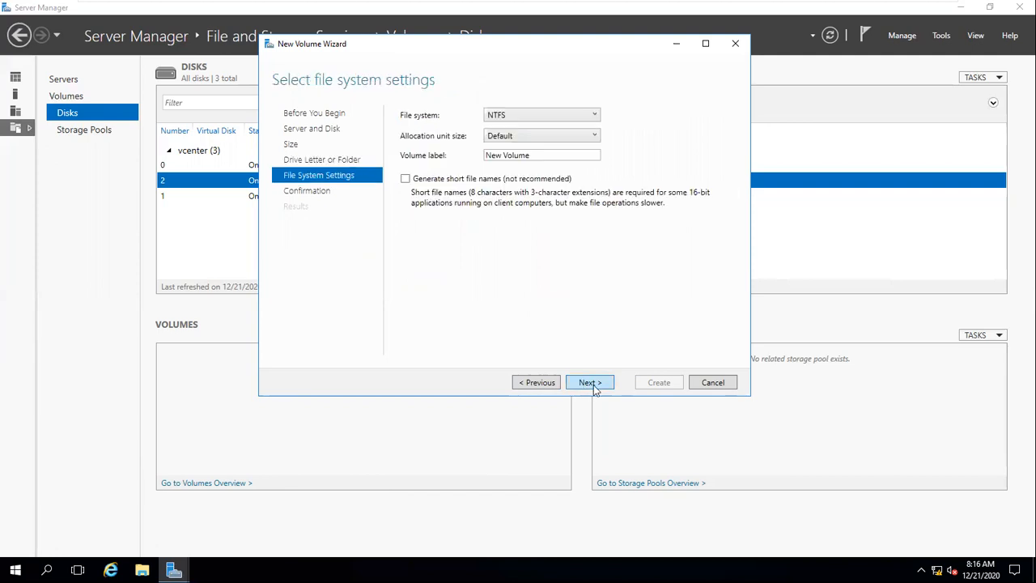
click(593, 385)
click(659, 382)
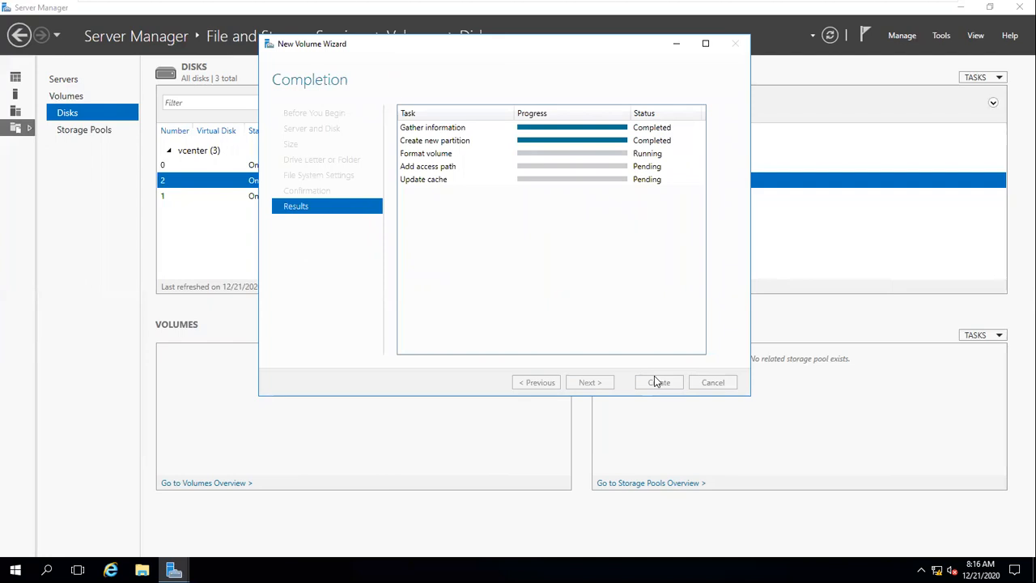
Switch to the storage practical notes in Notepad and review items 1 and 2 on disks and the iSCSI initiator.
mouse_move(624, 5)
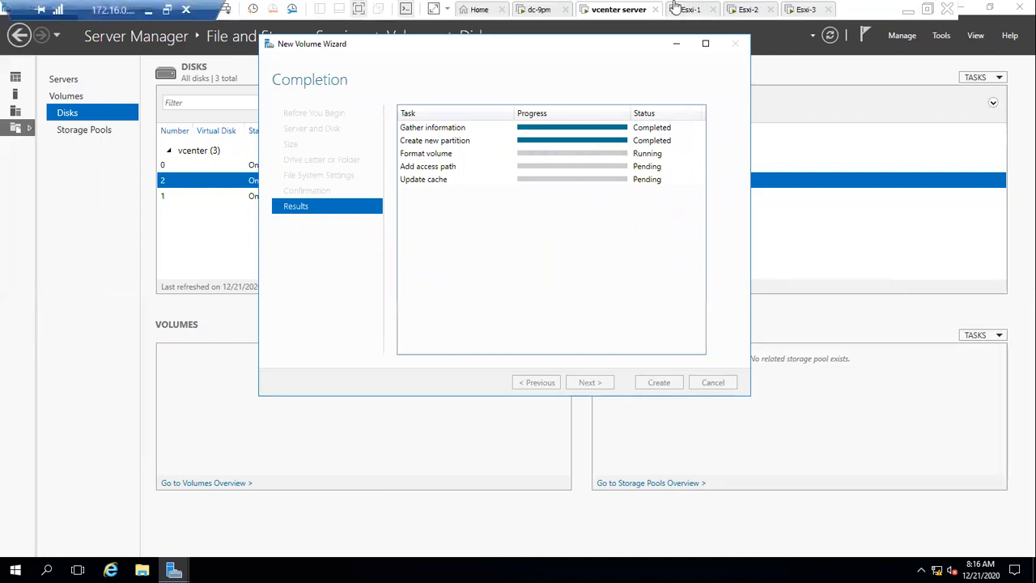
click(908, 12)
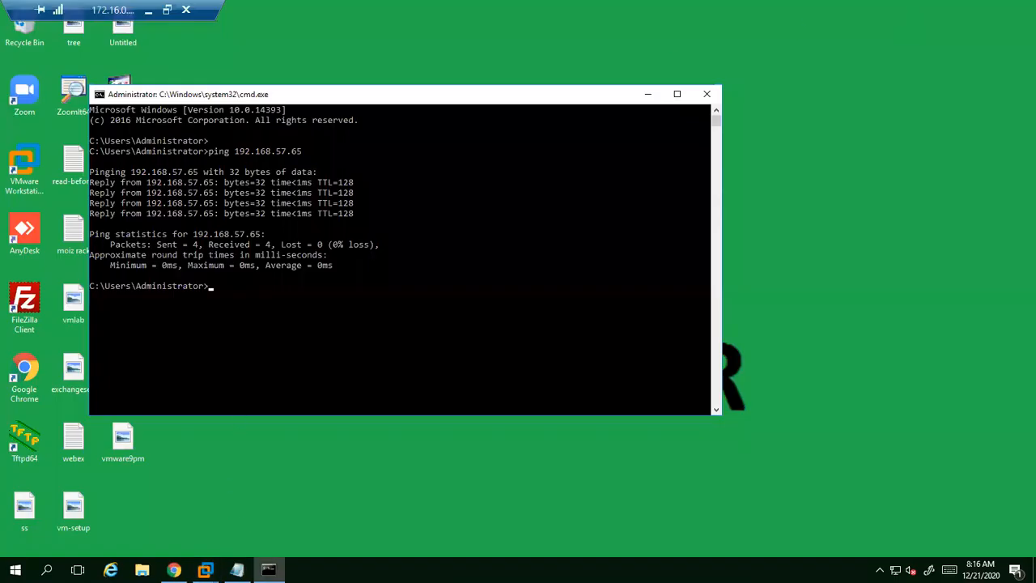
click(237, 569)
drag(19, 65, 82, 63)
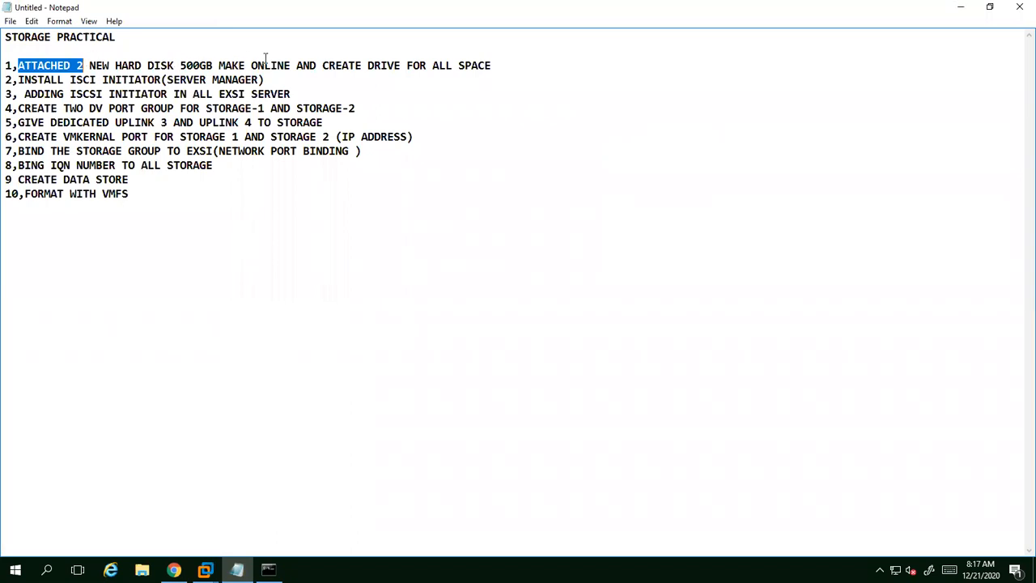
drag(220, 65, 493, 62)
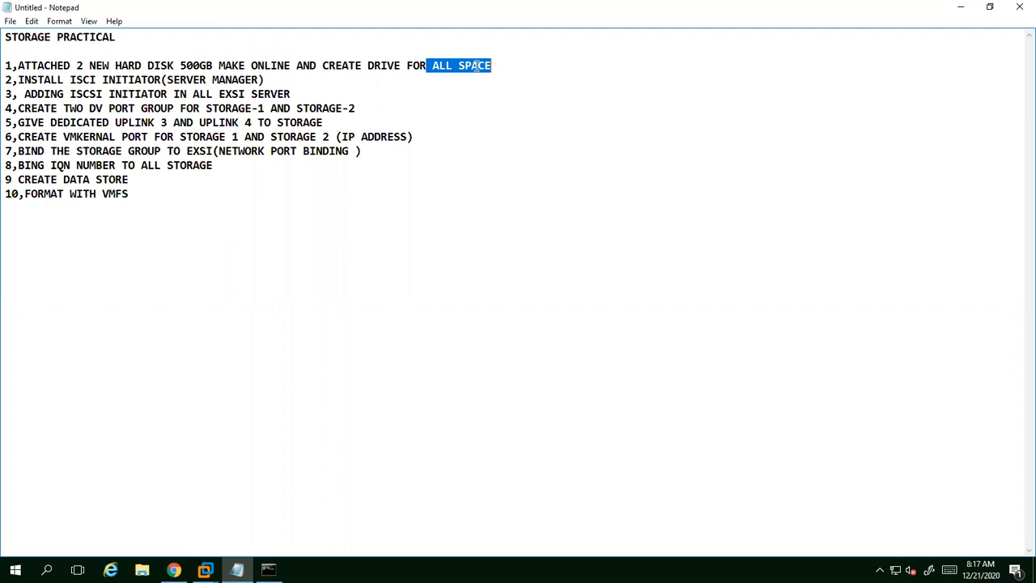
mouse_move(205, 570)
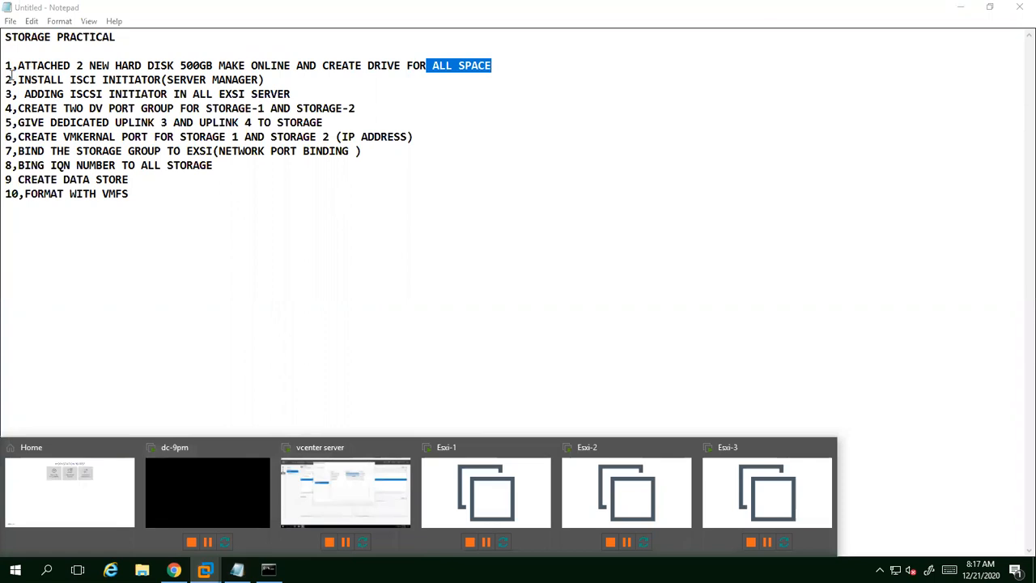
drag(11, 79, 74, 79)
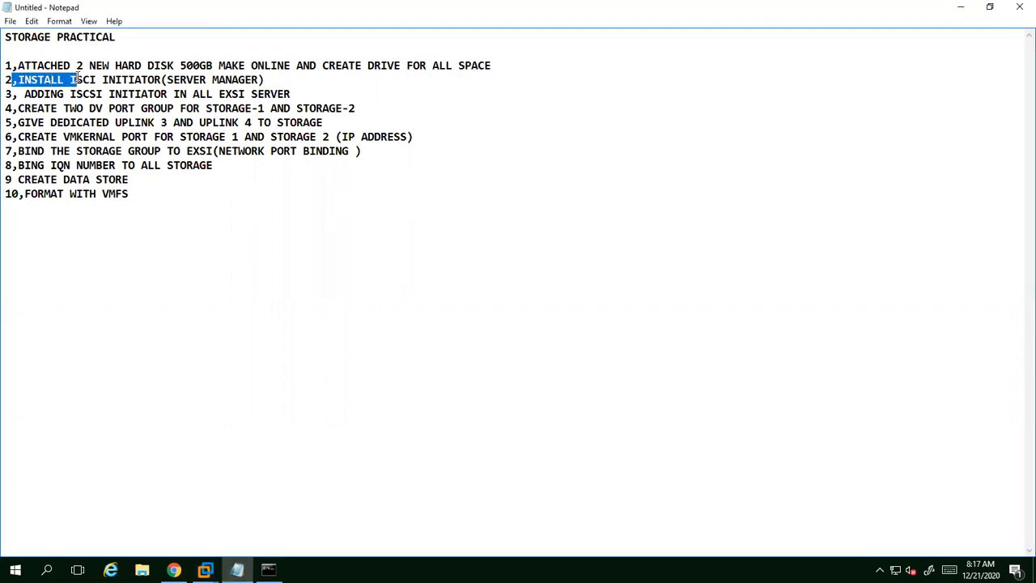
drag(57, 79, 163, 79)
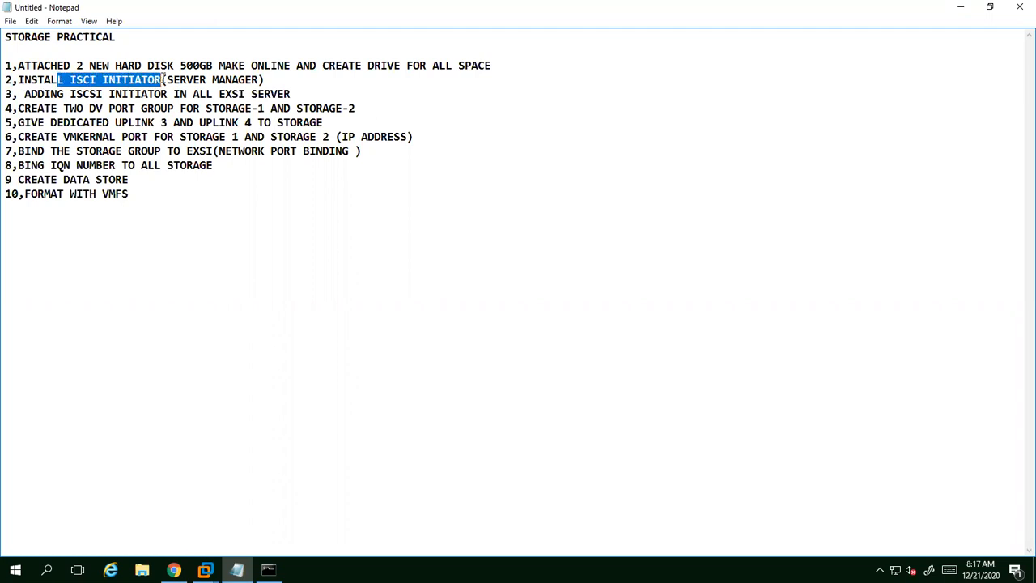
Return to the vcenter server virtual machine, close the completed volume wizard and show the Server Manager Dashboard.
click(206, 569)
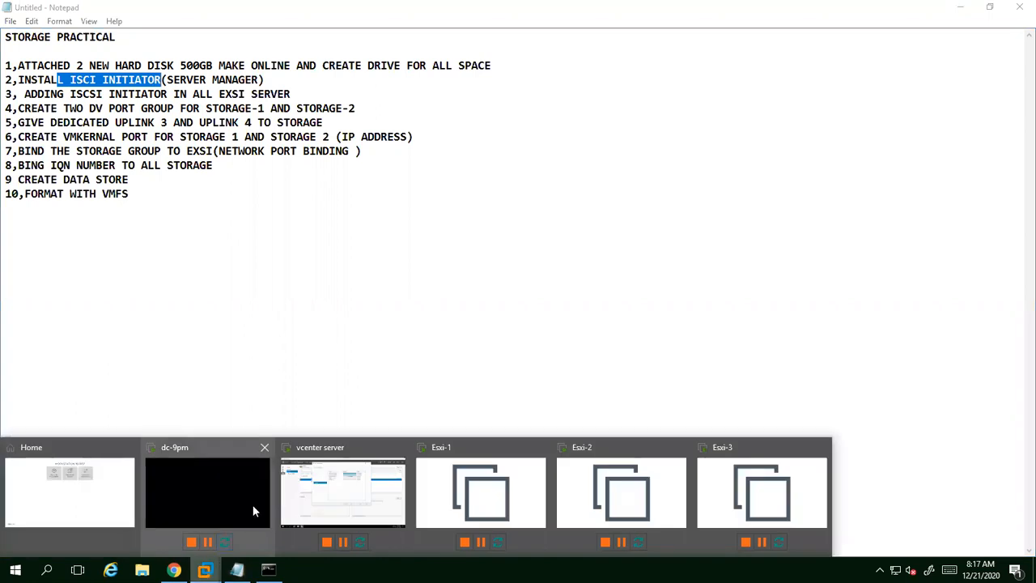
click(320, 507)
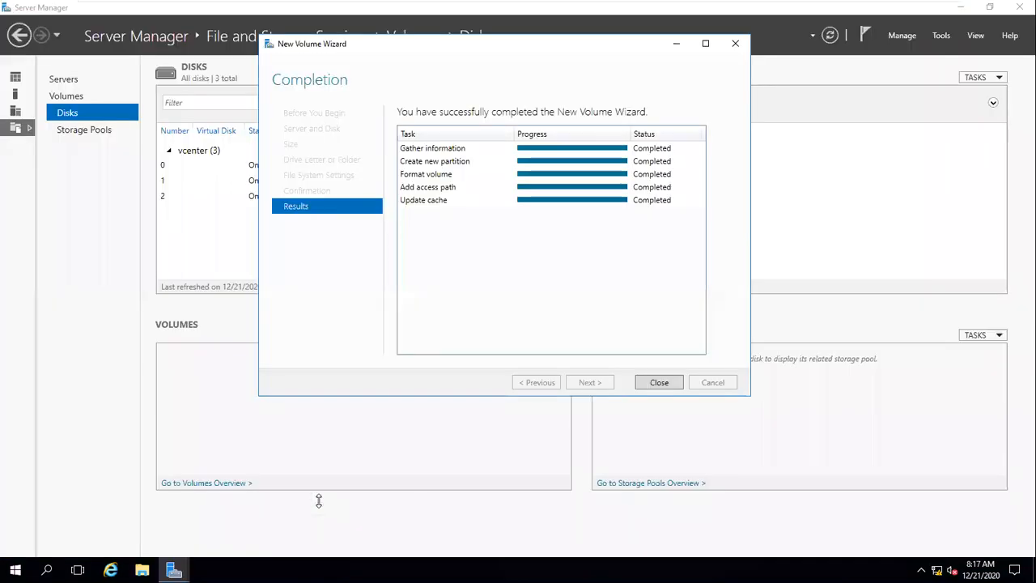
click(669, 381)
click(16, 77)
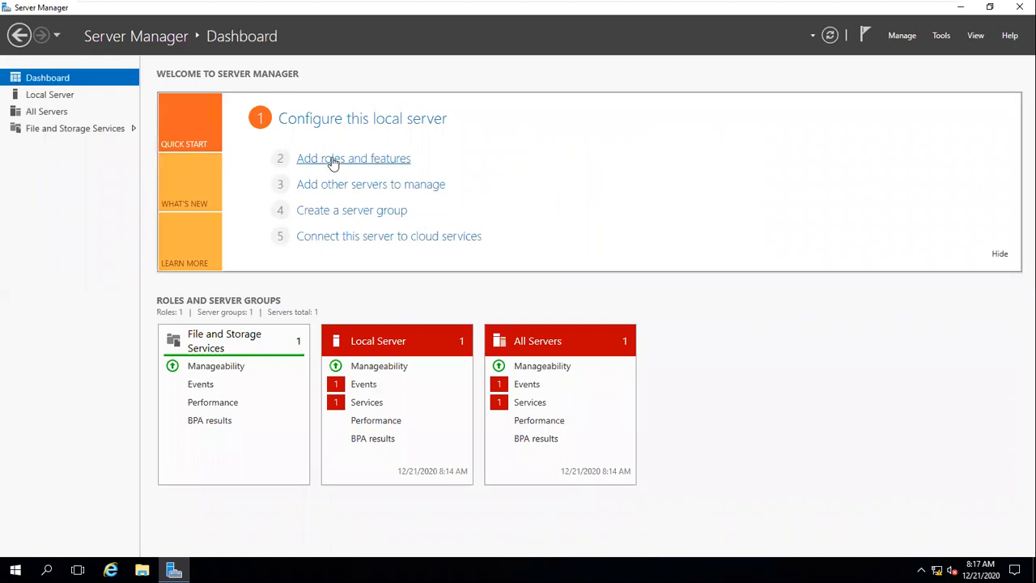
Start adding roles and features with a role-based installation on vcenter.wipro.com and continue to the server role selection.
click(328, 160)
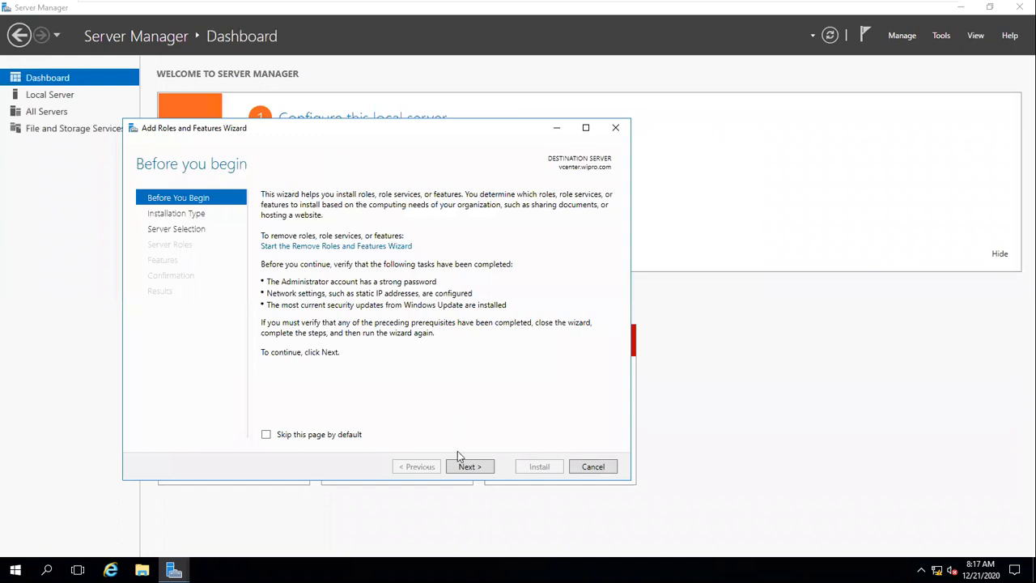
click(465, 469)
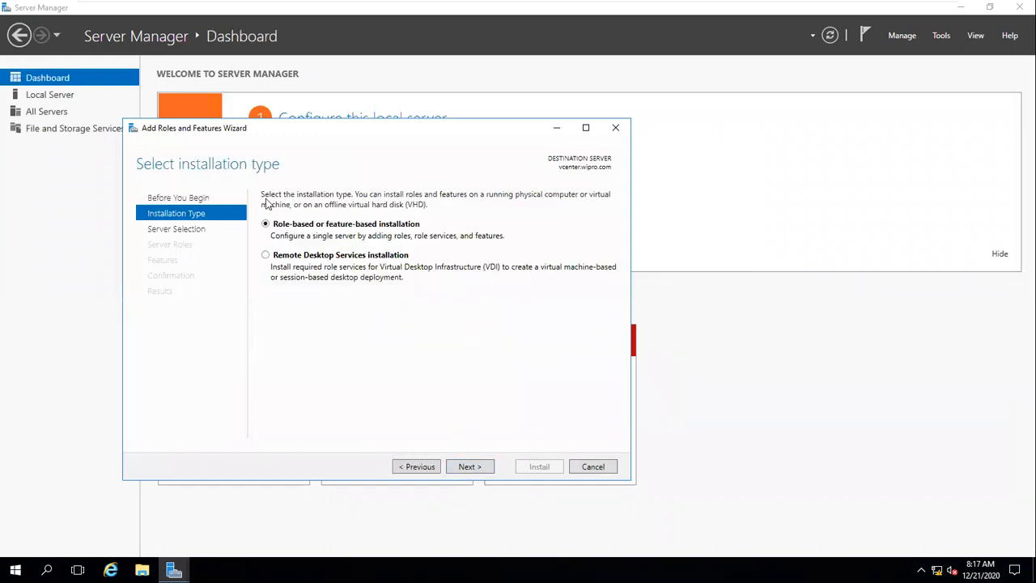
click(460, 468)
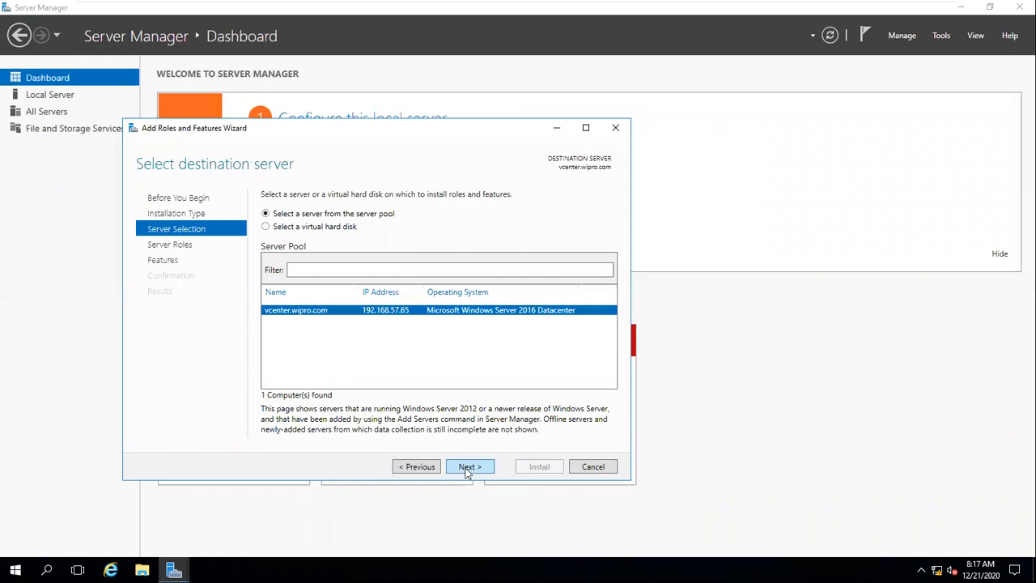
click(466, 469)
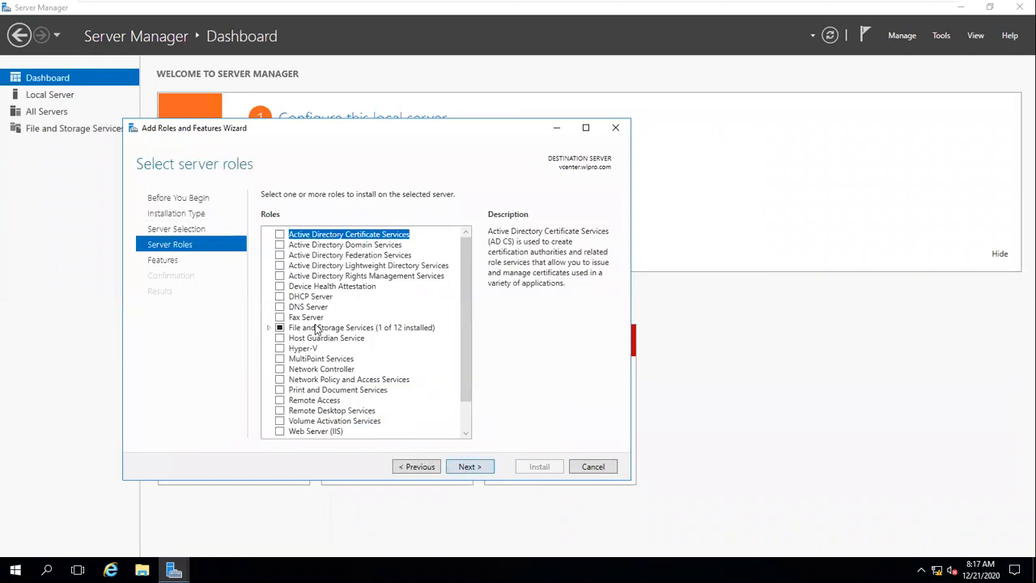
Select the iSCSI Target Server role service under File and iSCSI Services, including its required File Server feature and management tools.
double_click(316, 328)
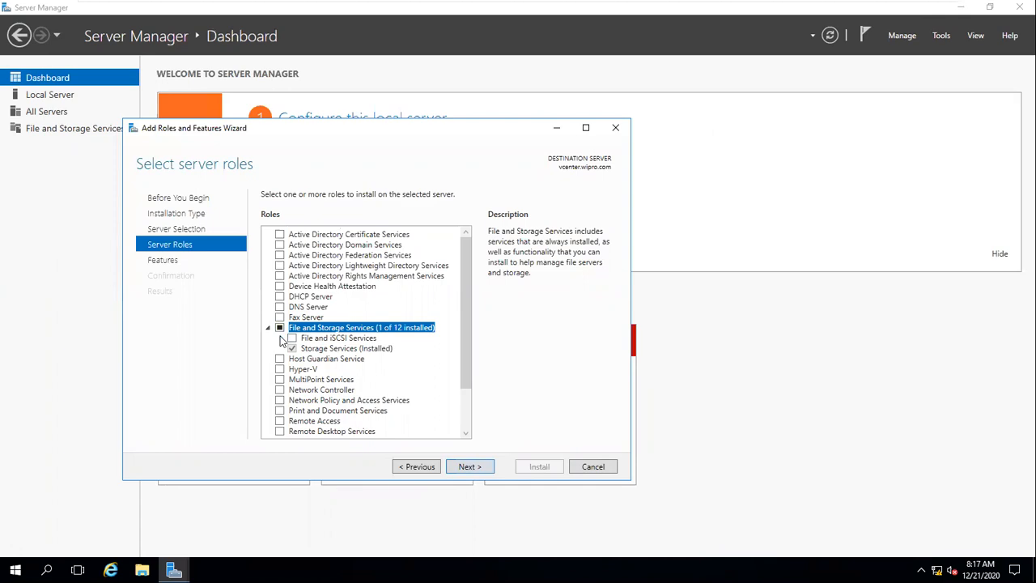
click(280, 338)
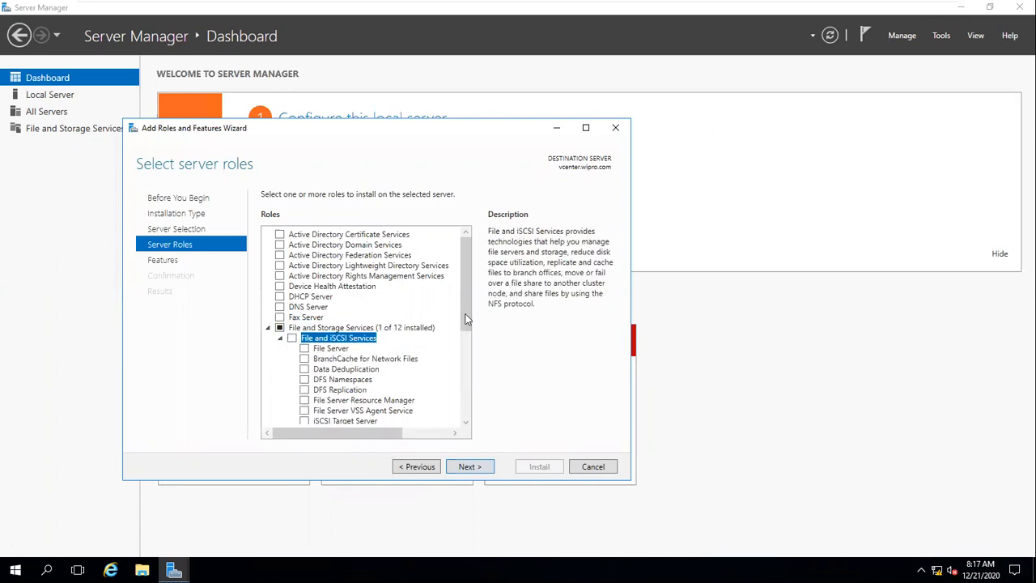
scroll(472, 332, down, 1)
drag(473, 332, 476, 352)
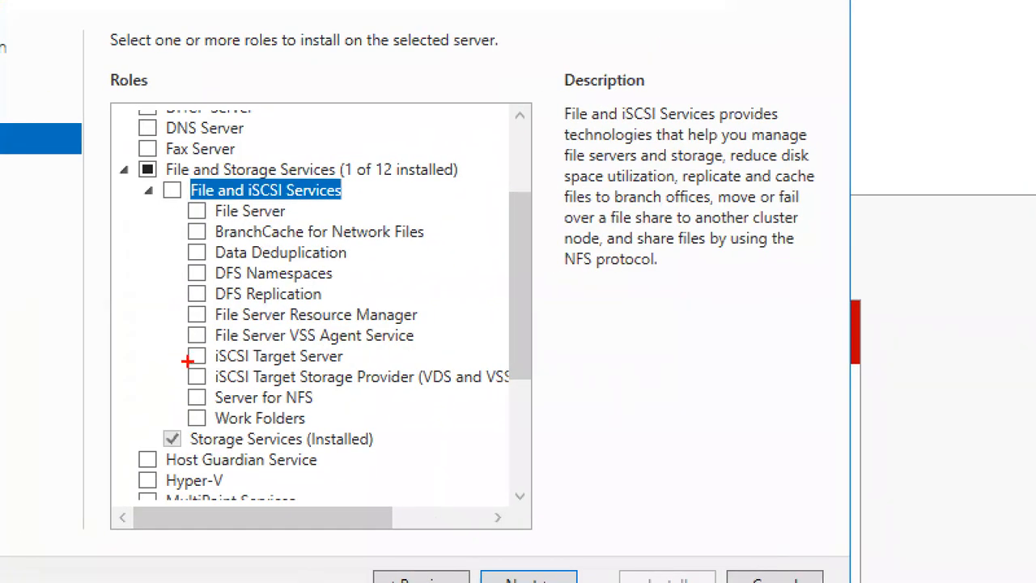
mouse_move(188, 350)
mouse_down()
mouse_move(196, 357)
mouse_move(254, 327)
mouse_up()
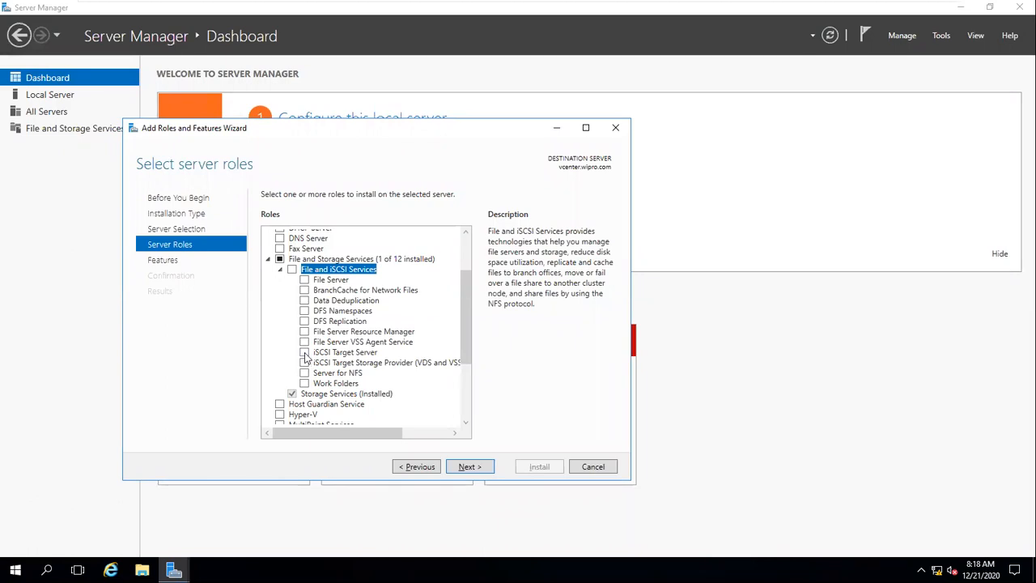
click(305, 354)
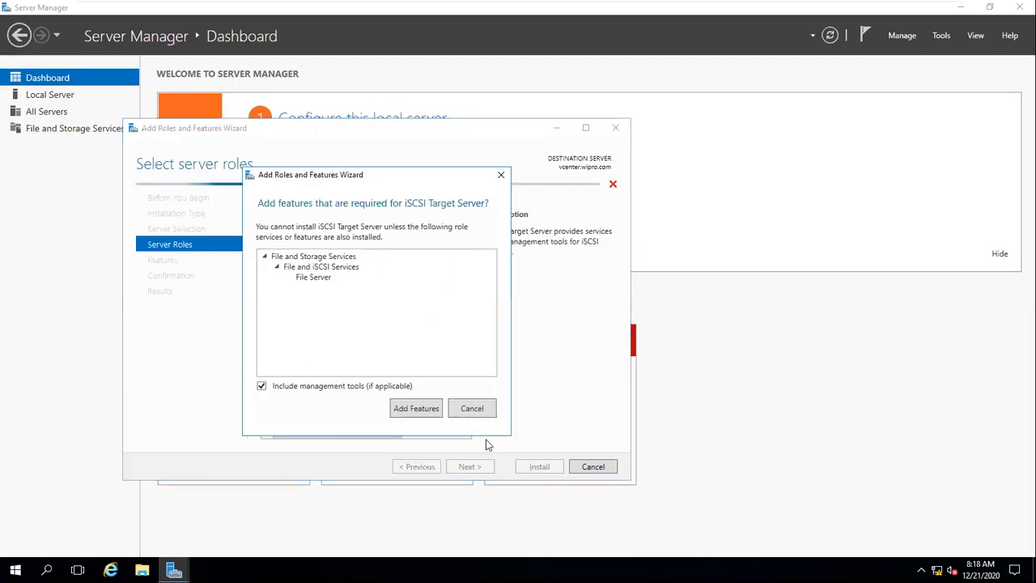
click(413, 411)
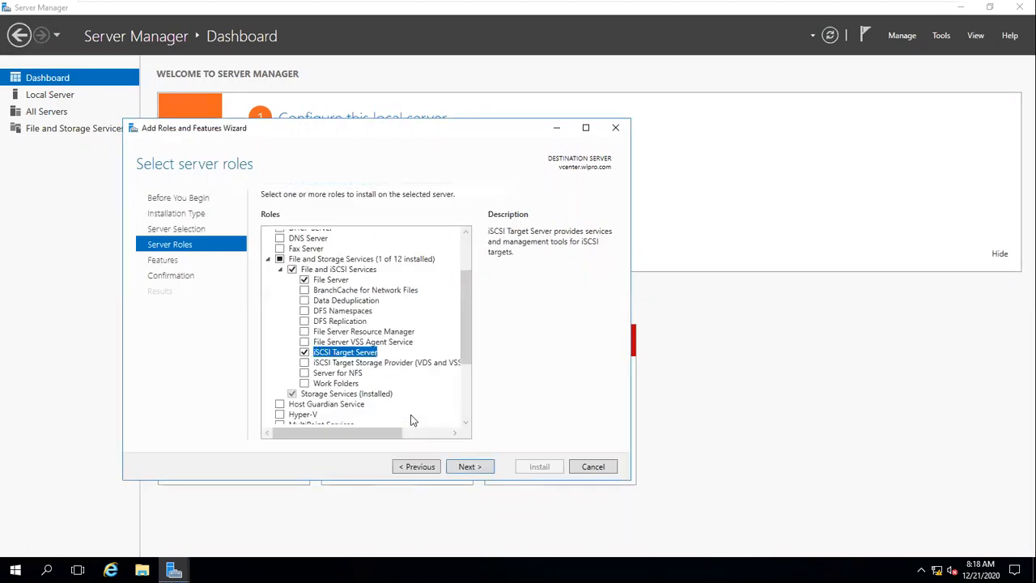
Keep the default features and install the File Server and iSCSI Target Server role services.
click(471, 467)
click(472, 468)
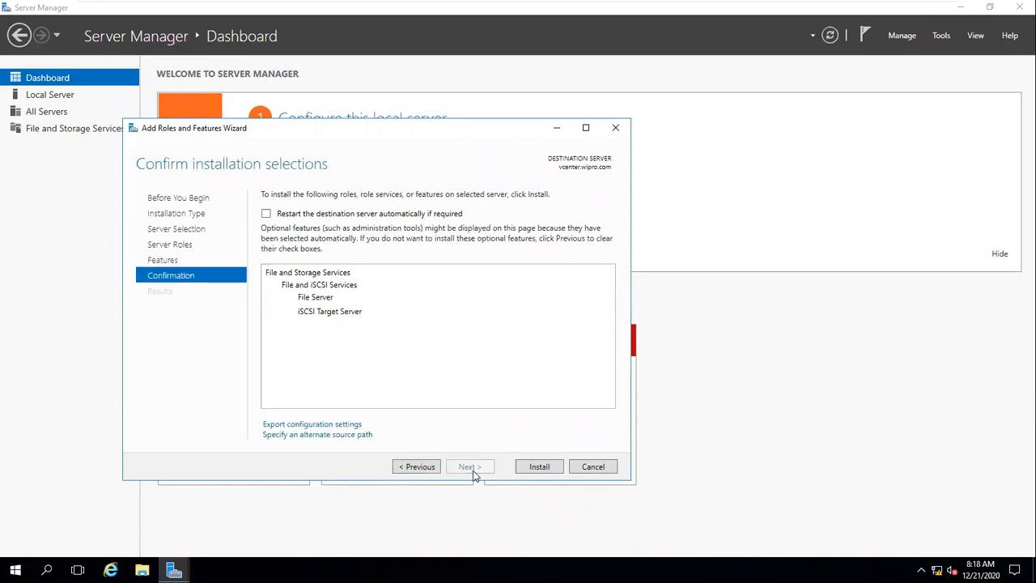
click(542, 468)
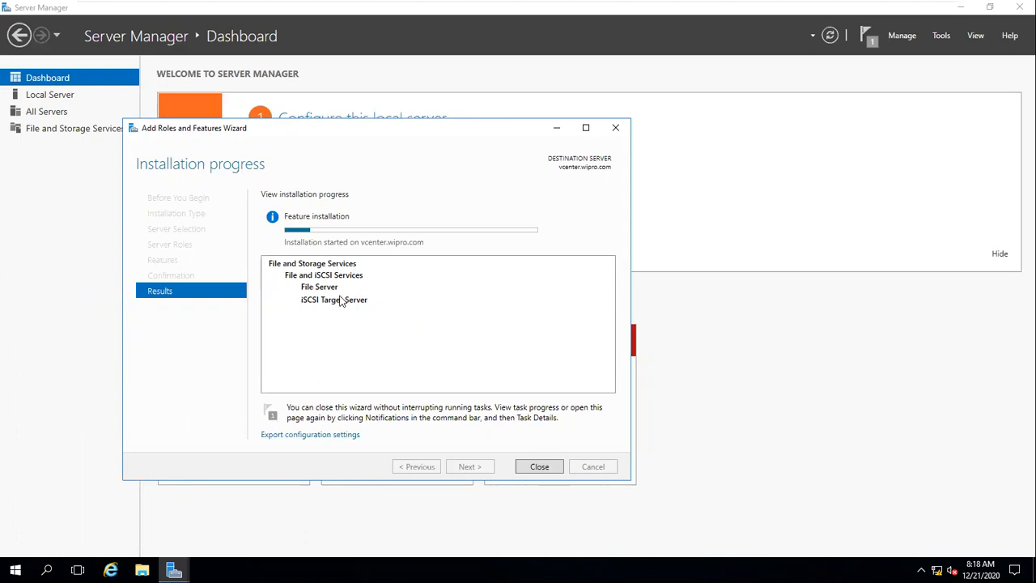
Switch to the storage practical notes in Notepad and review item 3 on adding the iSCSI initiator to all ESXi servers.
mouse_move(481, 4)
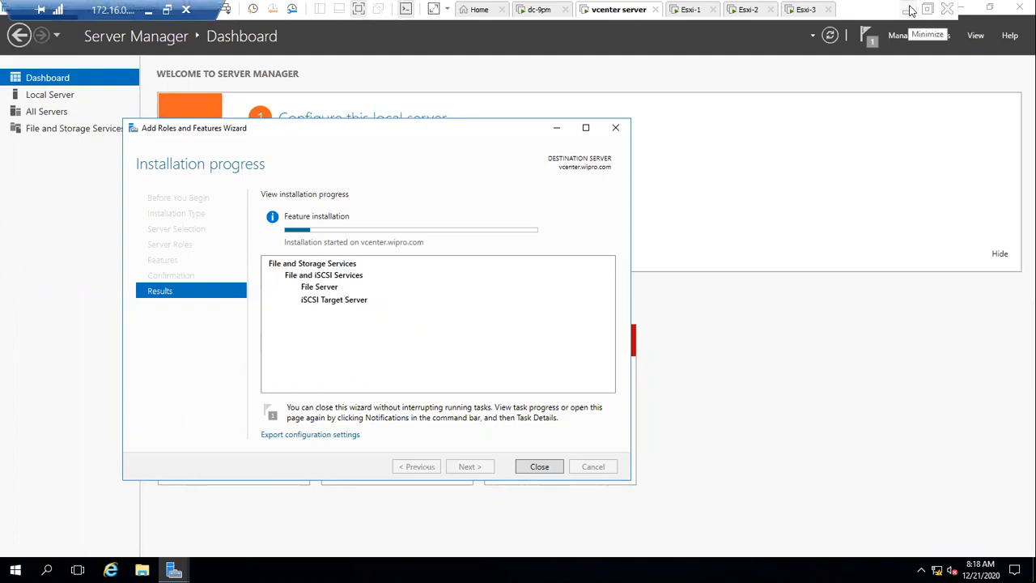
click(910, 10)
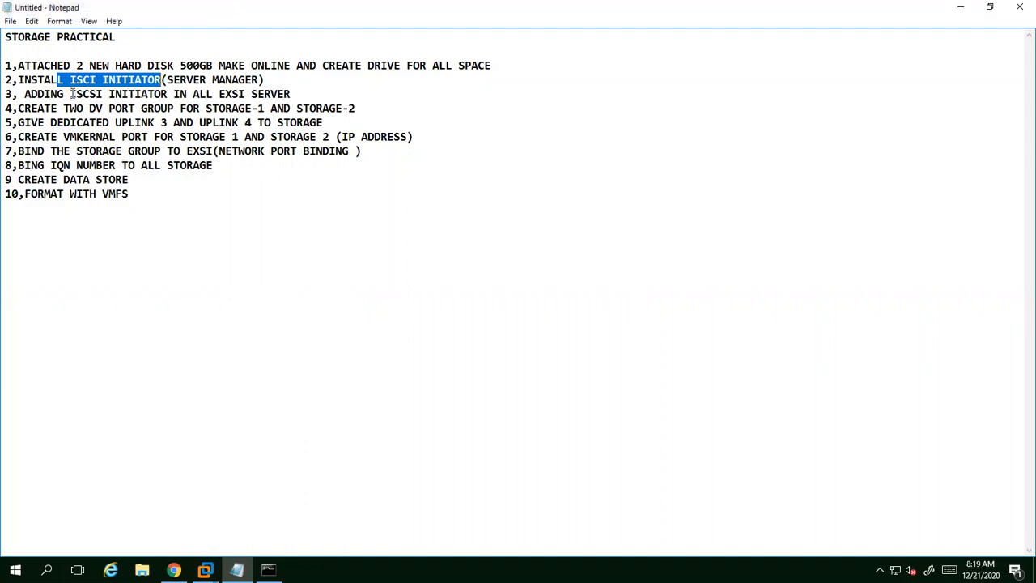
drag(72, 93, 165, 93)
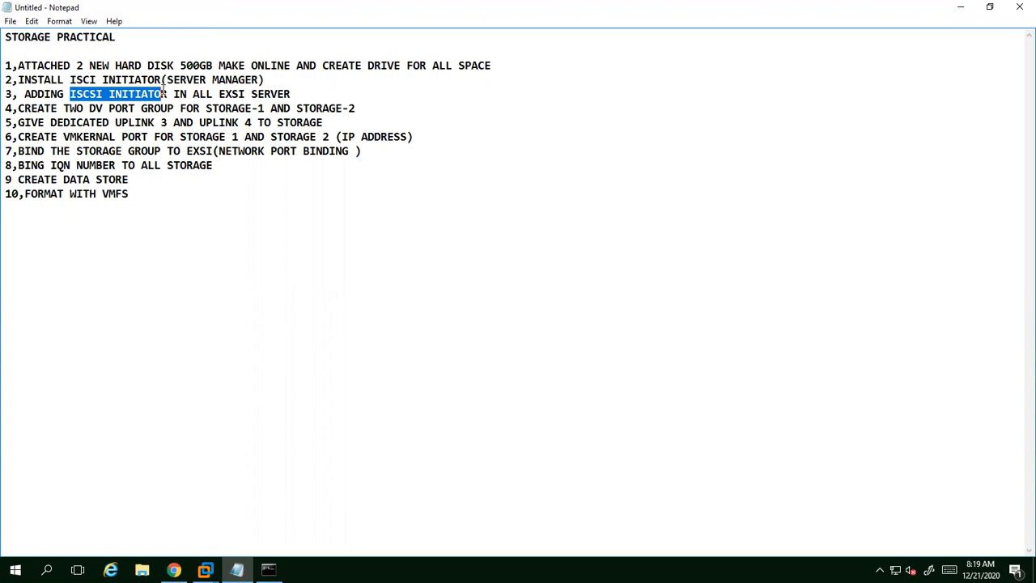
drag(165, 93, 293, 90)
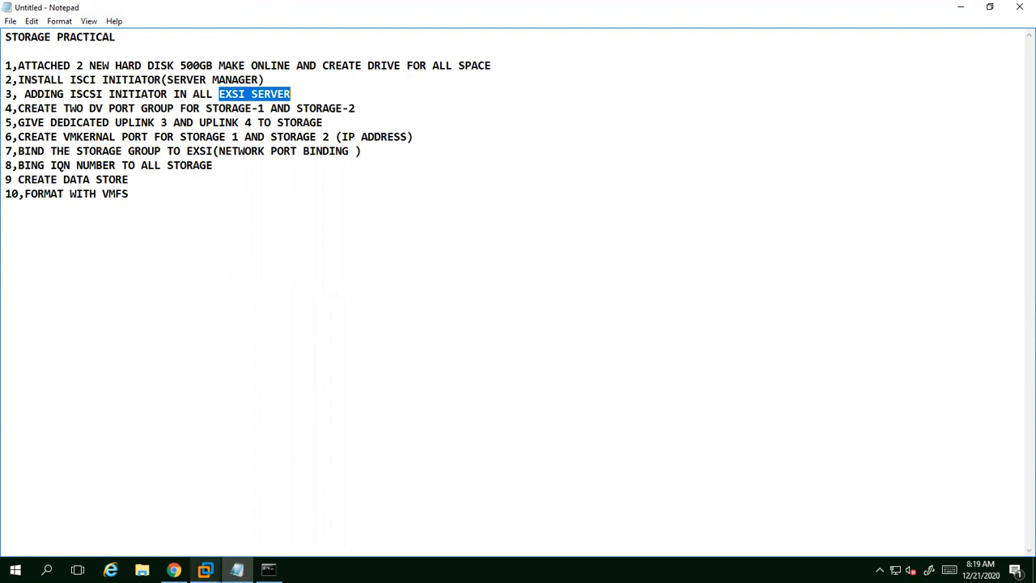
Check the role installation progress on the vcenter server virtual machine, then minimize the VMware Workstation window.
click(206, 570)
click(326, 483)
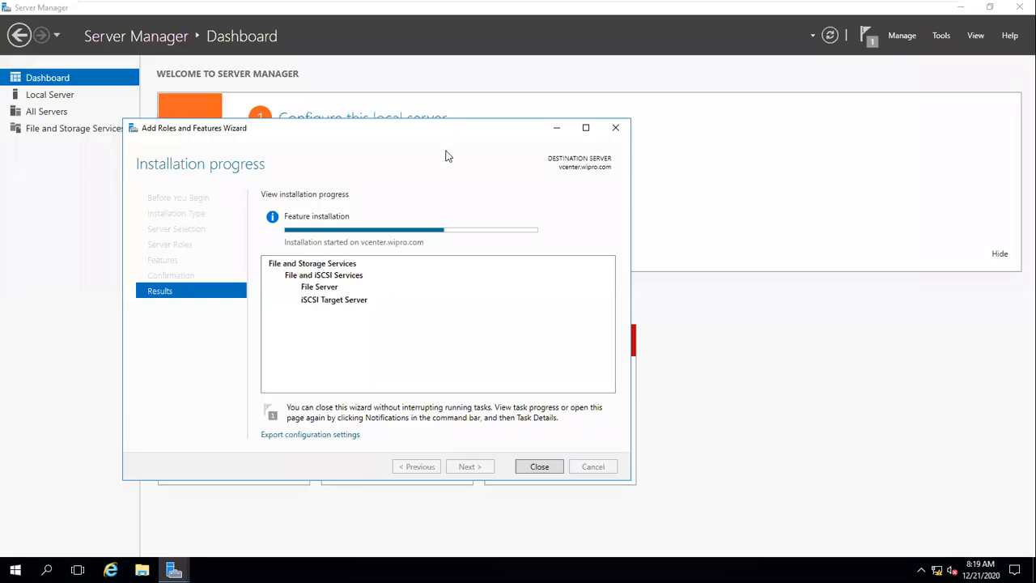
mouse_move(566, 6)
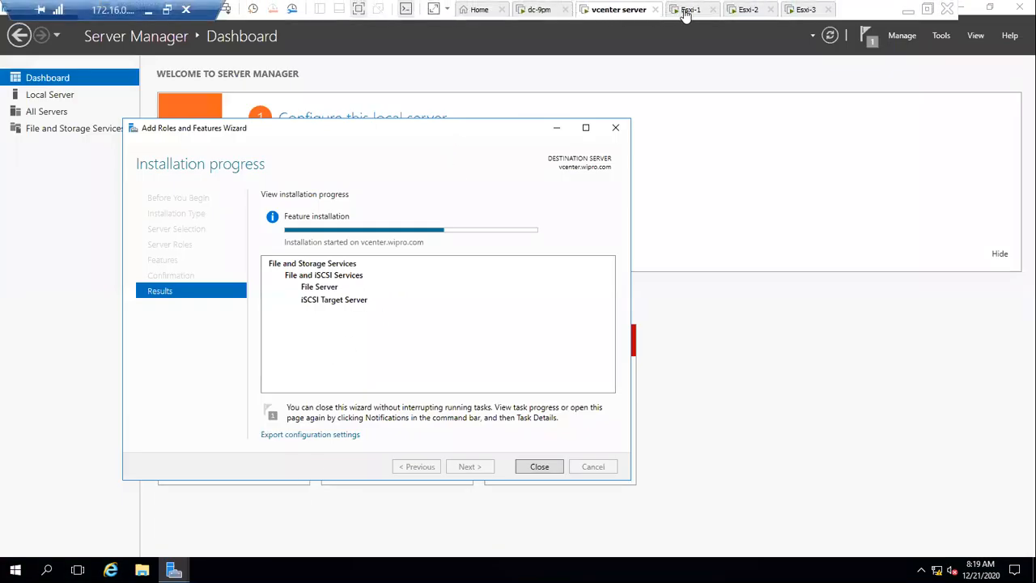
click(909, 10)
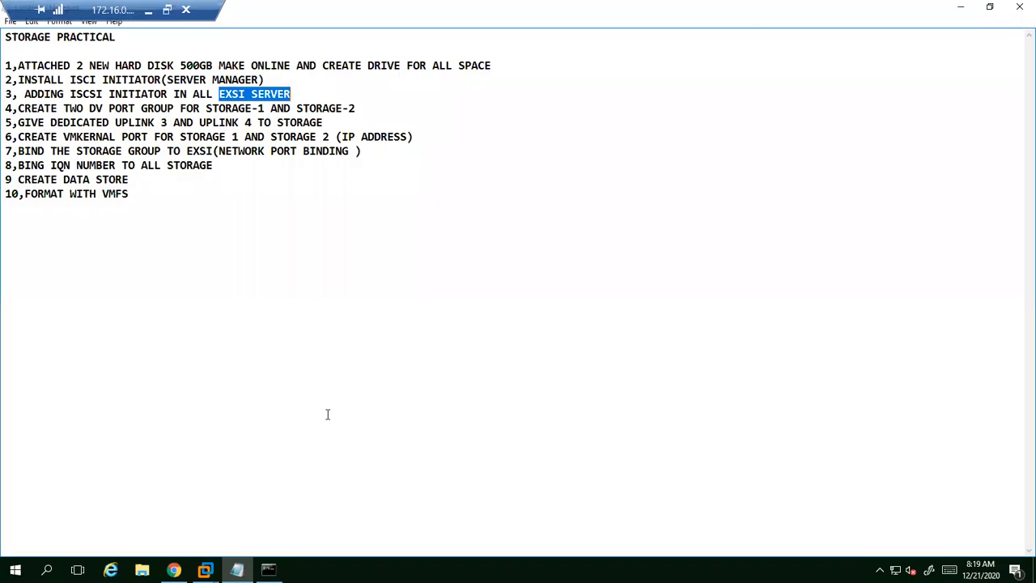
Switch to Chrome and log in to VMware vSphere with the wipro.com administrator account and its password.
click(174, 570)
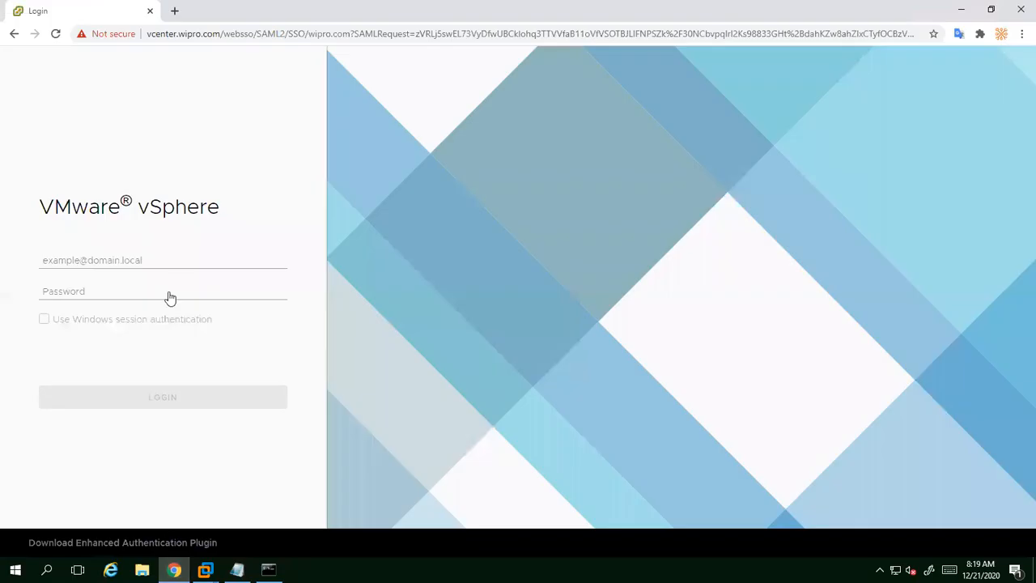
click(144, 259)
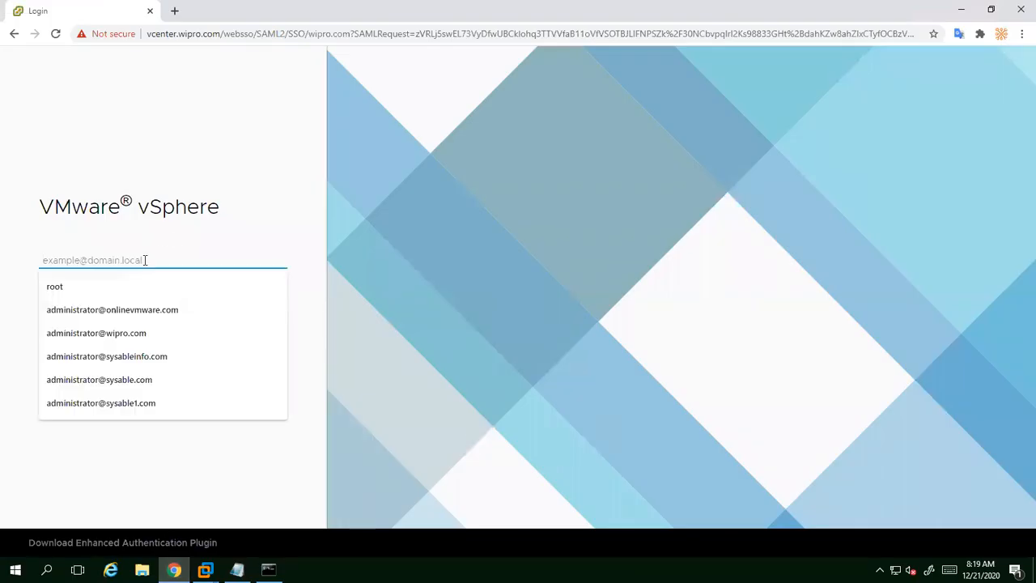
click(79, 333)
click(95, 291)
text(••••••••)
key(Return)
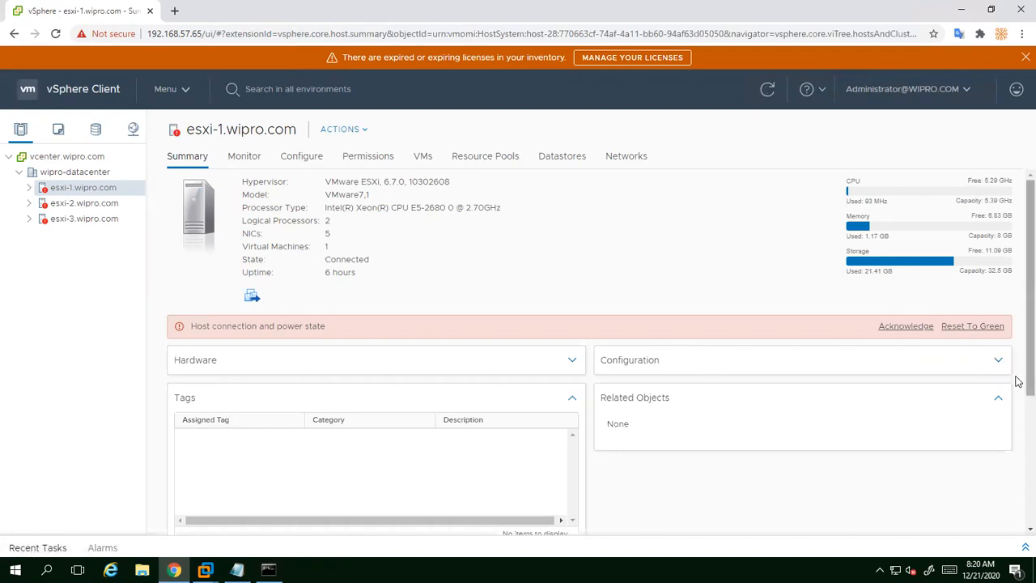
Reset the host connection and power state alarm to green on esxi-1, esxi-2 and esxi-3.wipro.com.
click(972, 327)
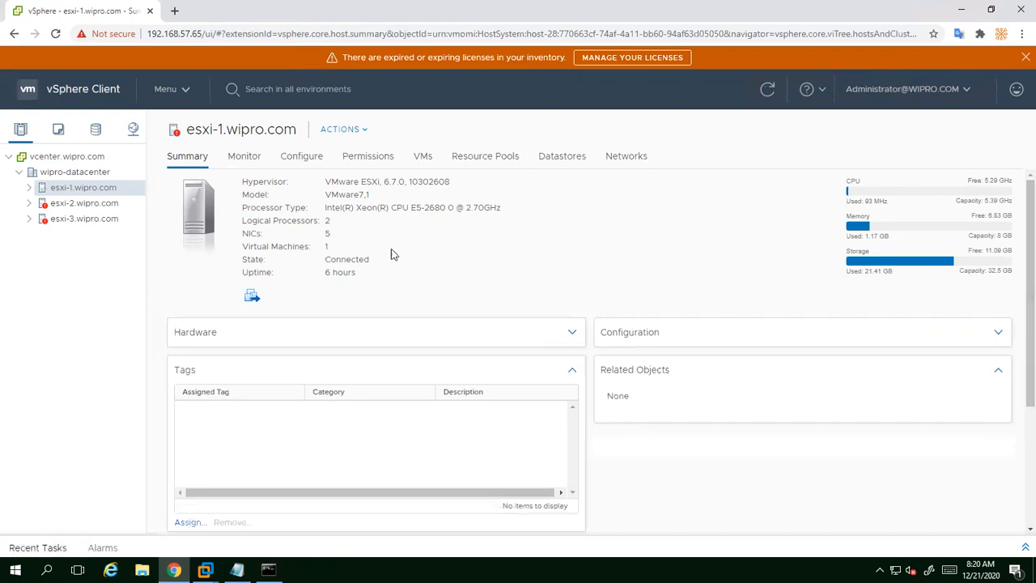
click(80, 203)
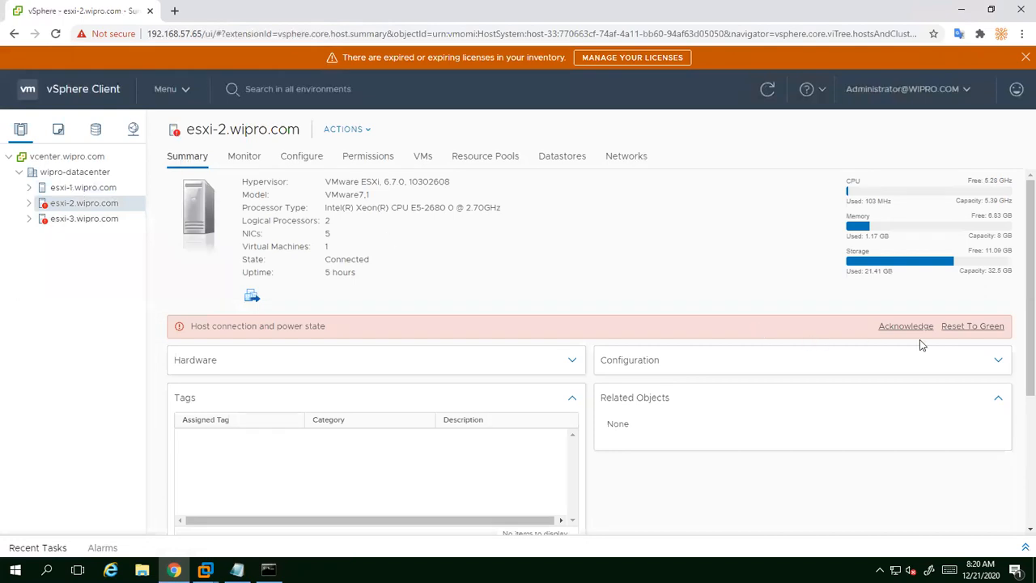
click(971, 332)
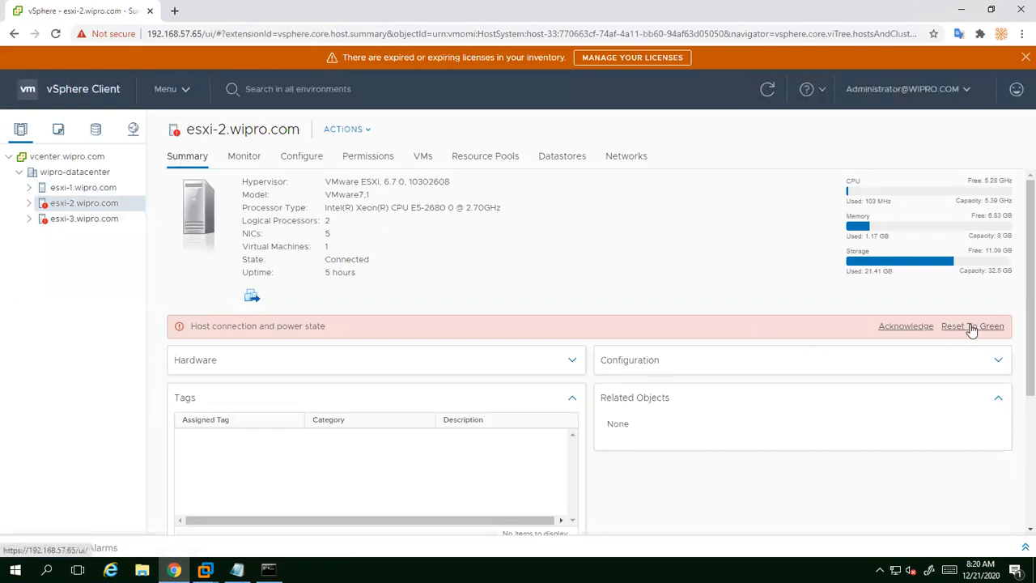
click(63, 221)
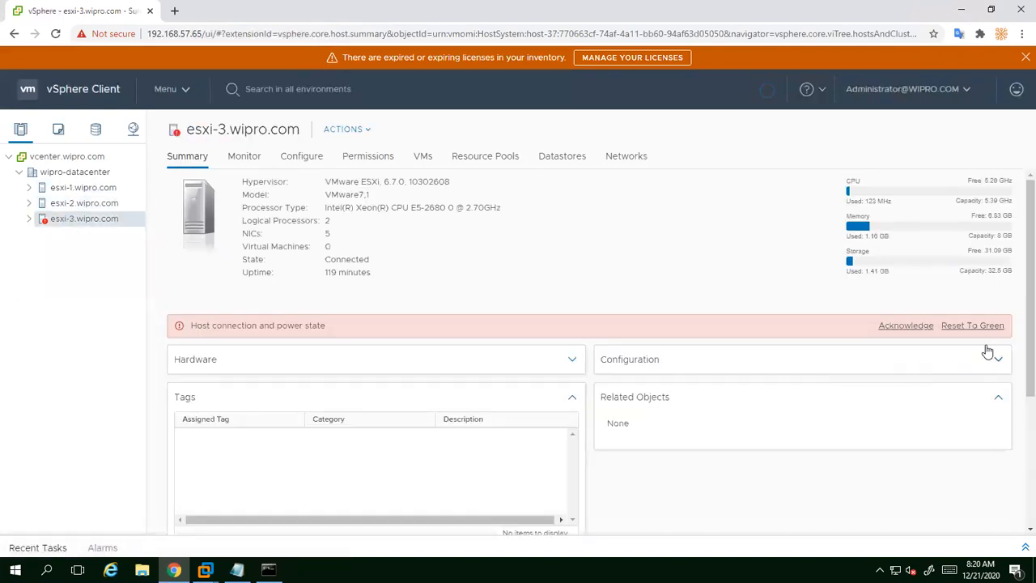
click(975, 326)
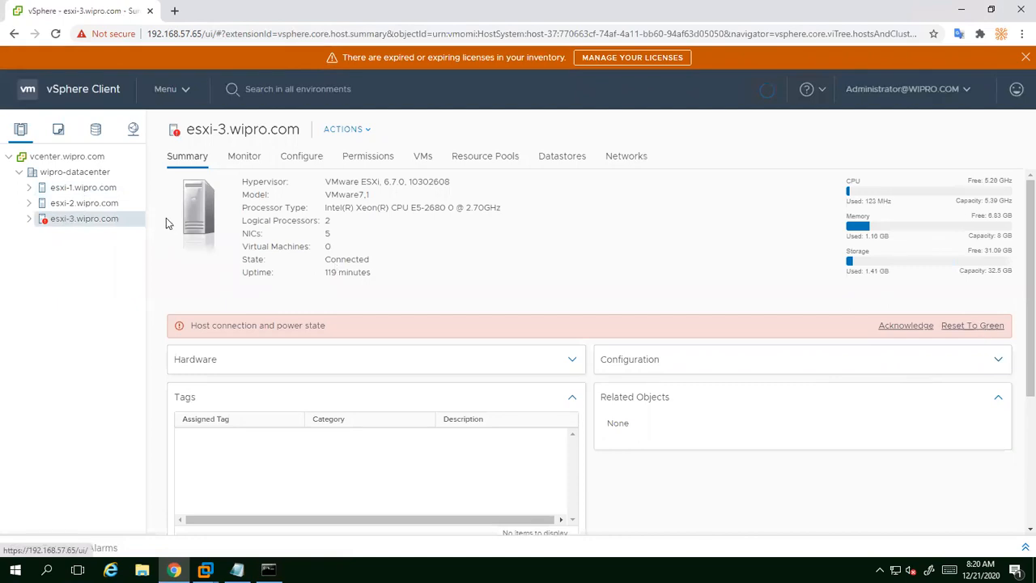
Show the storage adapter configuration of esxi-1.wipro.com and examine the existing adapters, including vmhba0.
click(69, 188)
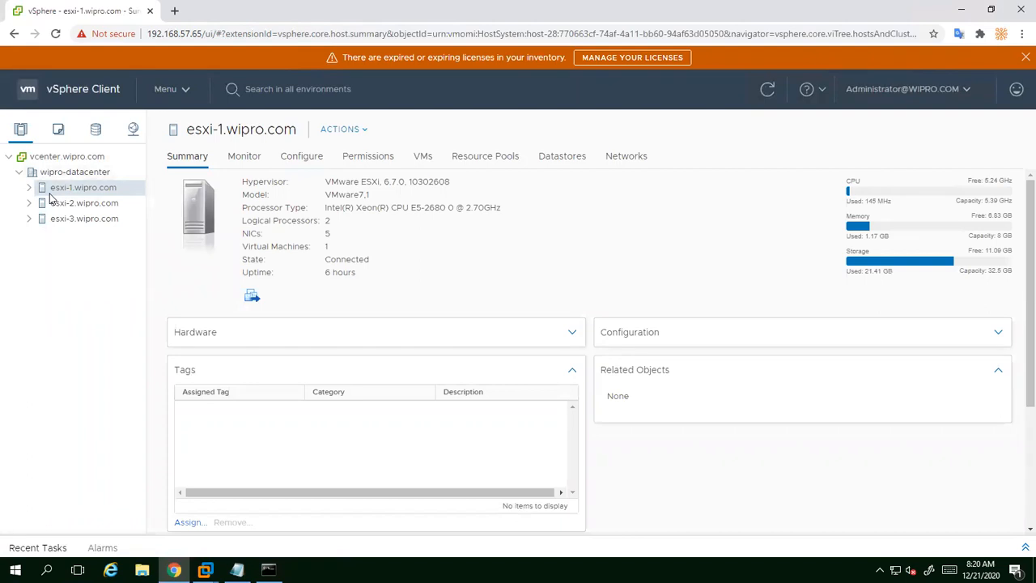
click(306, 155)
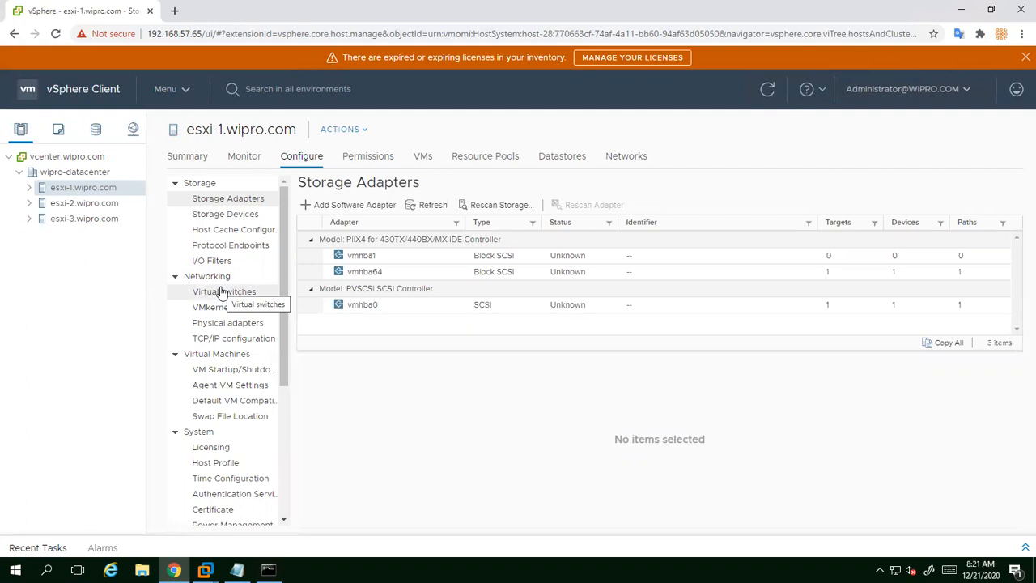
click(219, 203)
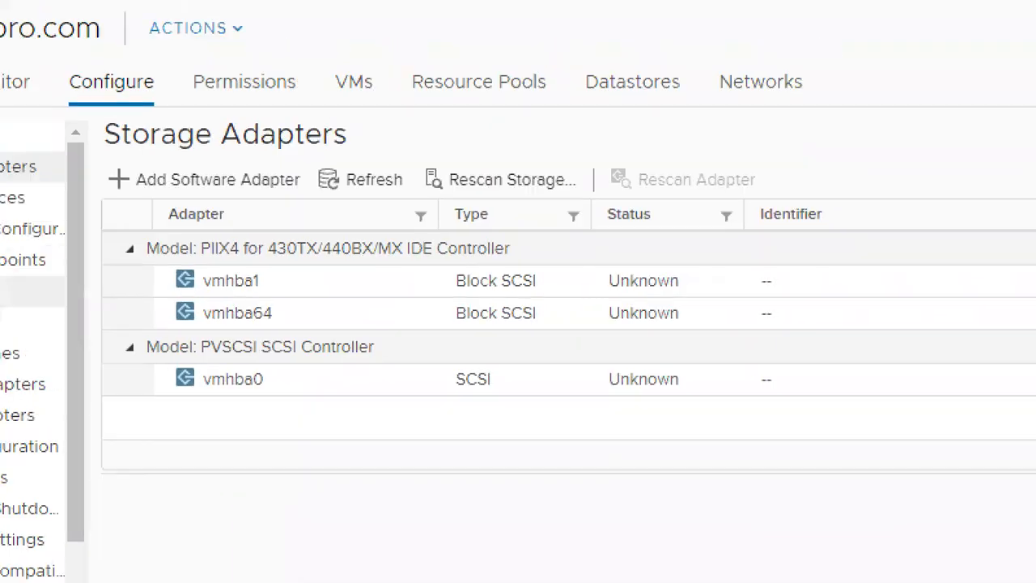
mouse_move(115, 239)
mouse_down()
mouse_move(182, 330)
mouse_move(502, 418)
mouse_move(966, 433)
mouse_up()
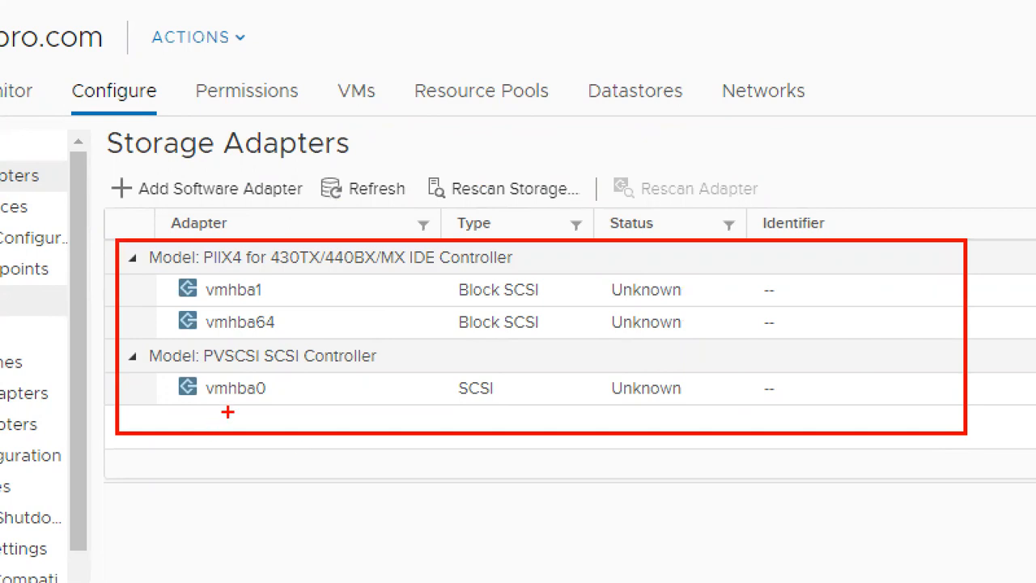
drag(232, 411, 246, 407)
key(Escape)
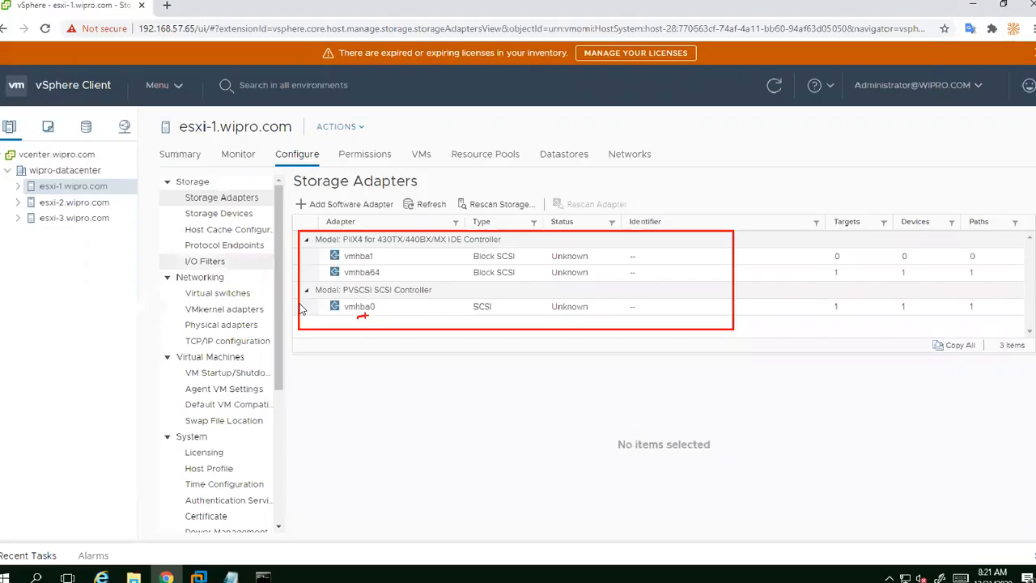
Add a software iSCSI adapter to esxi-1.wipro.com and rescan its storage for new storage devices and VMFS volumes.
click(353, 207)
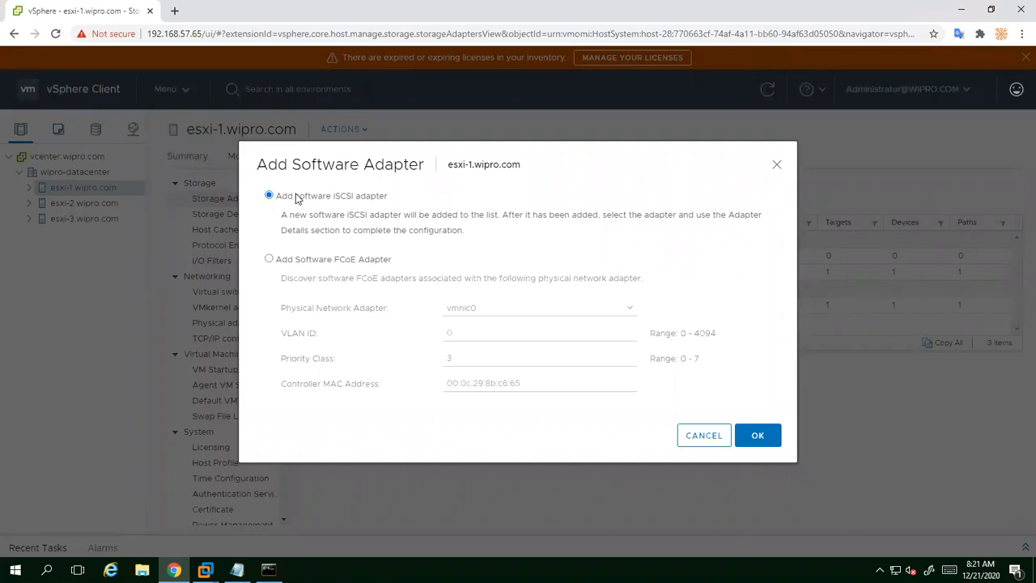
click(758, 441)
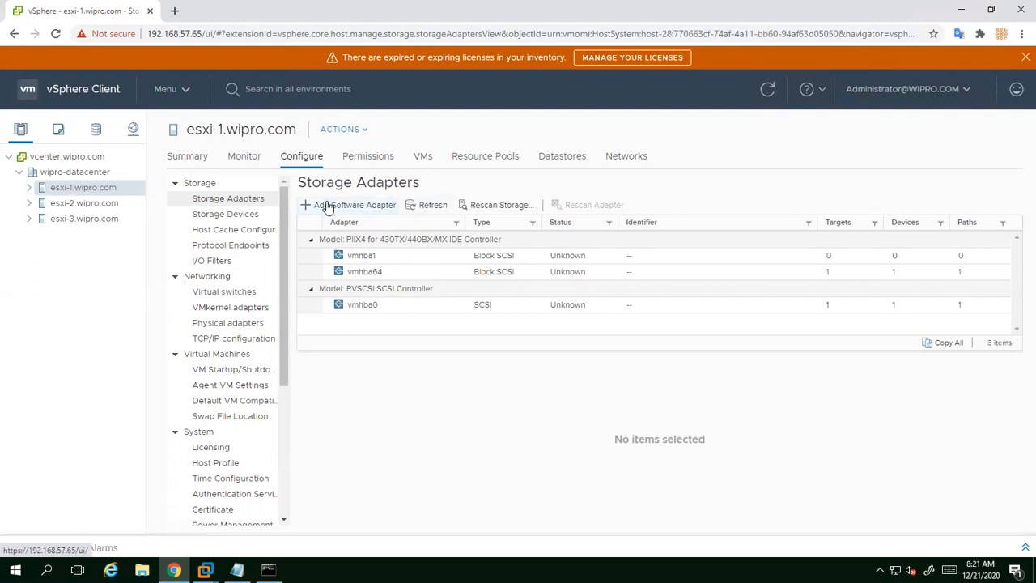
click(479, 206)
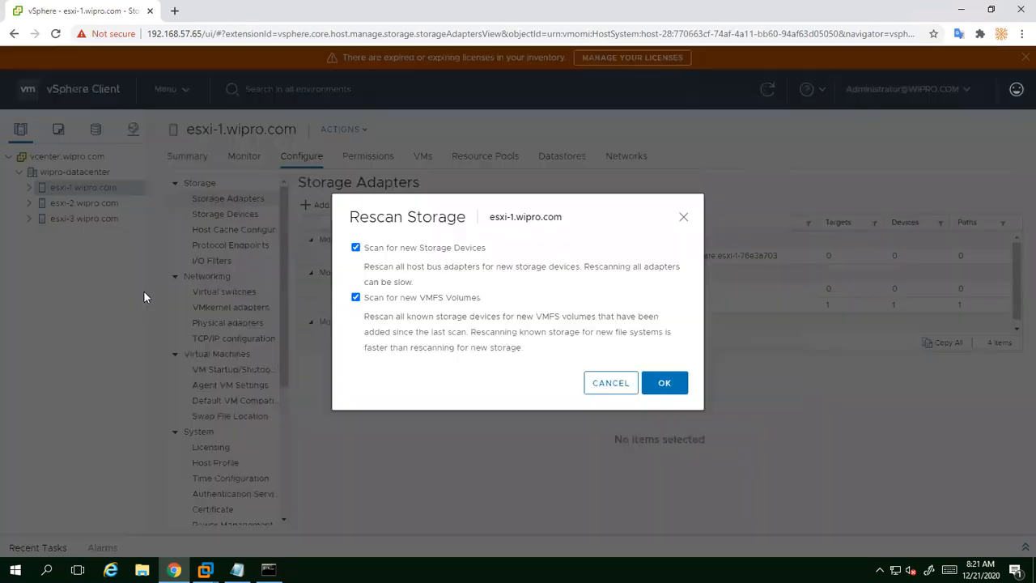
click(670, 383)
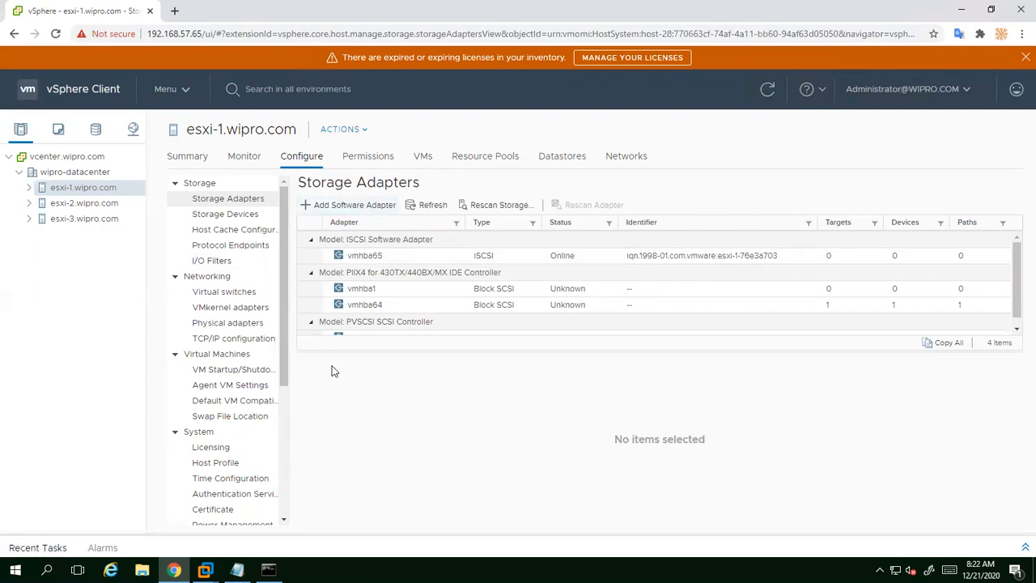
Refresh the esxi-1.wipro.com storage adapters view and check which software adapter types can still be added, without adding one.
scroll(465, 314, down, 1)
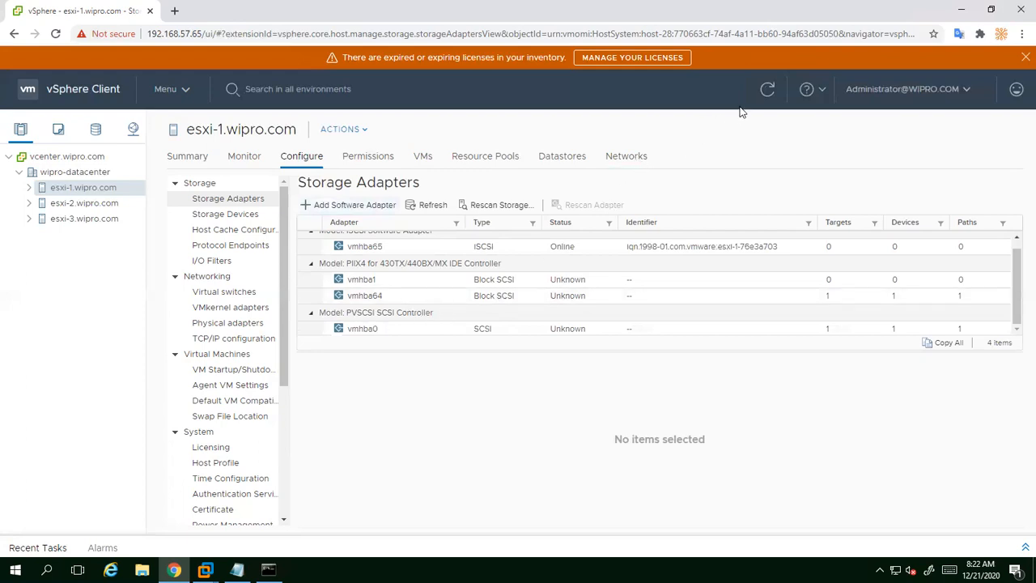
click(767, 89)
click(343, 208)
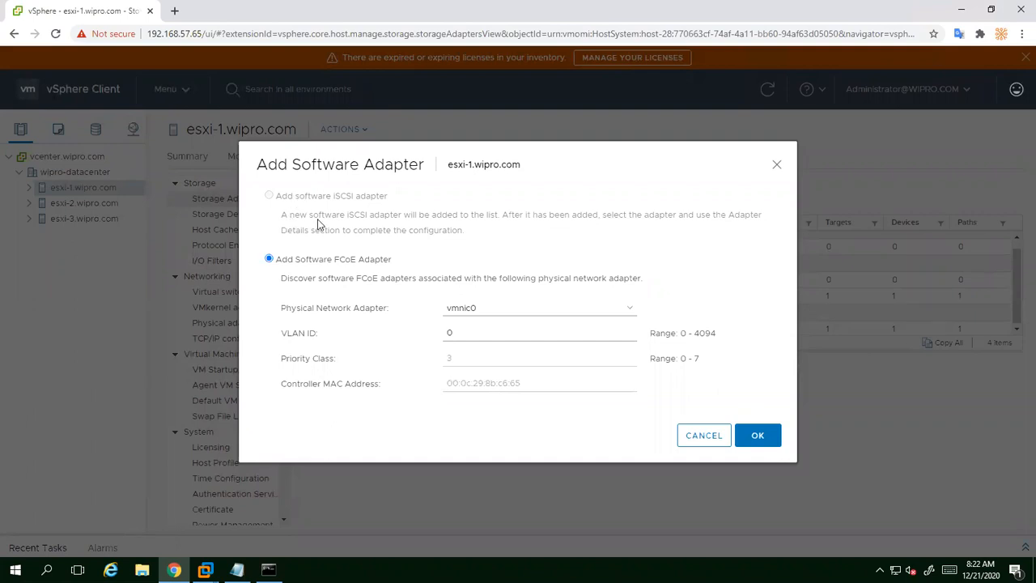
click(716, 440)
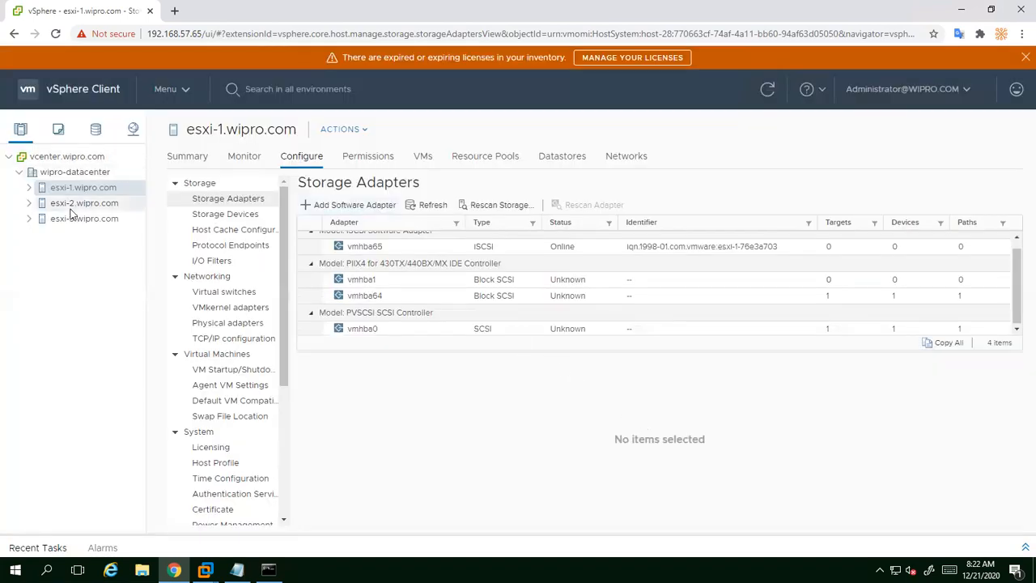
Add a software iSCSI adapter to esxi-2.wipro.com.
click(73, 204)
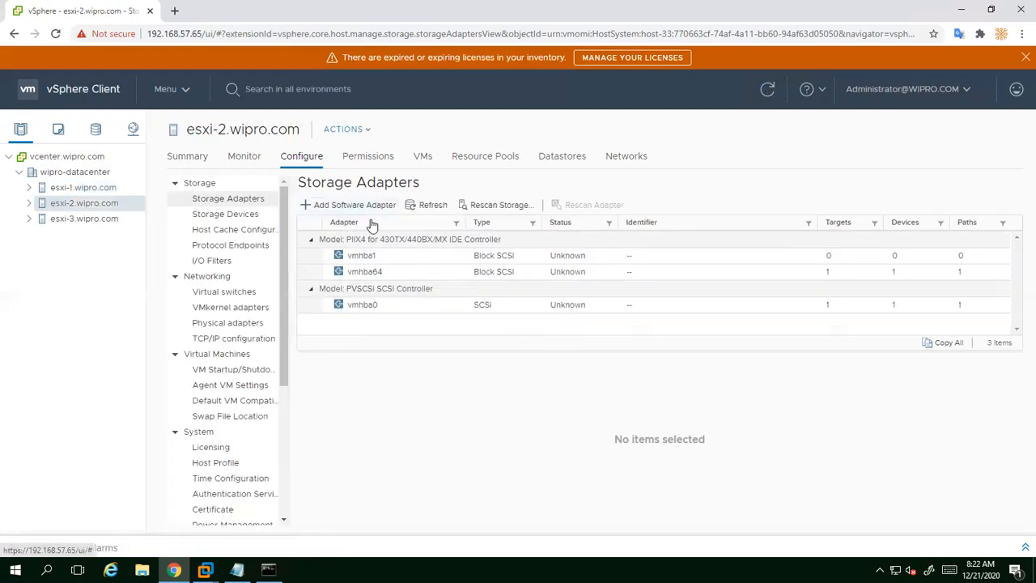
click(322, 205)
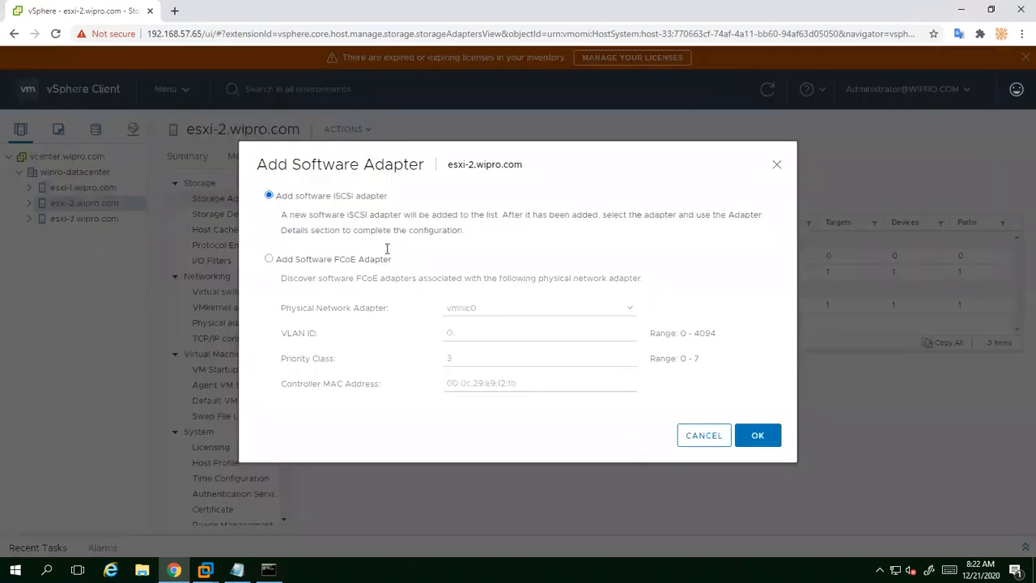
click(758, 436)
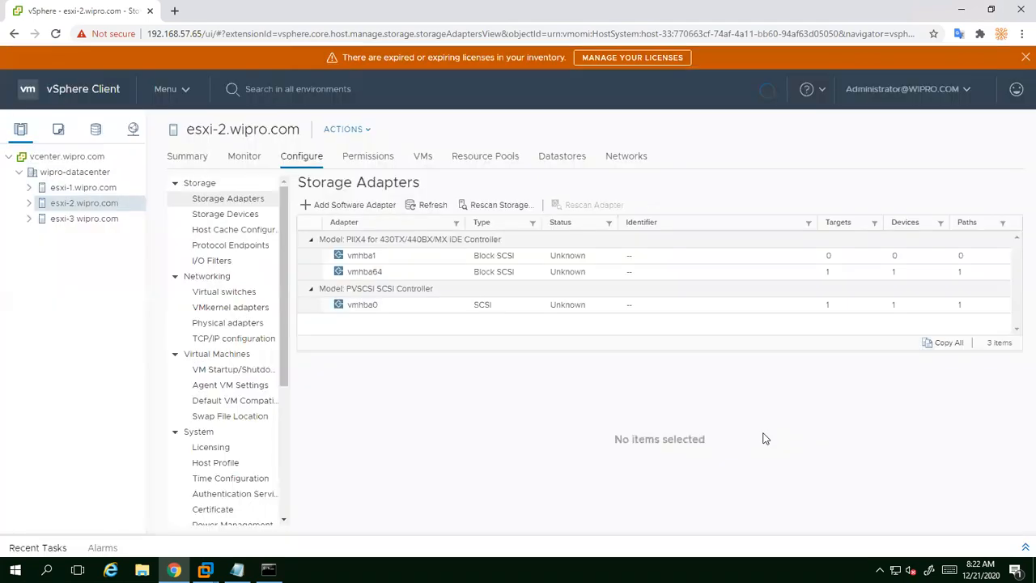
Add a software iSCSI adapter to esxi-3.wipro.com.
click(60, 220)
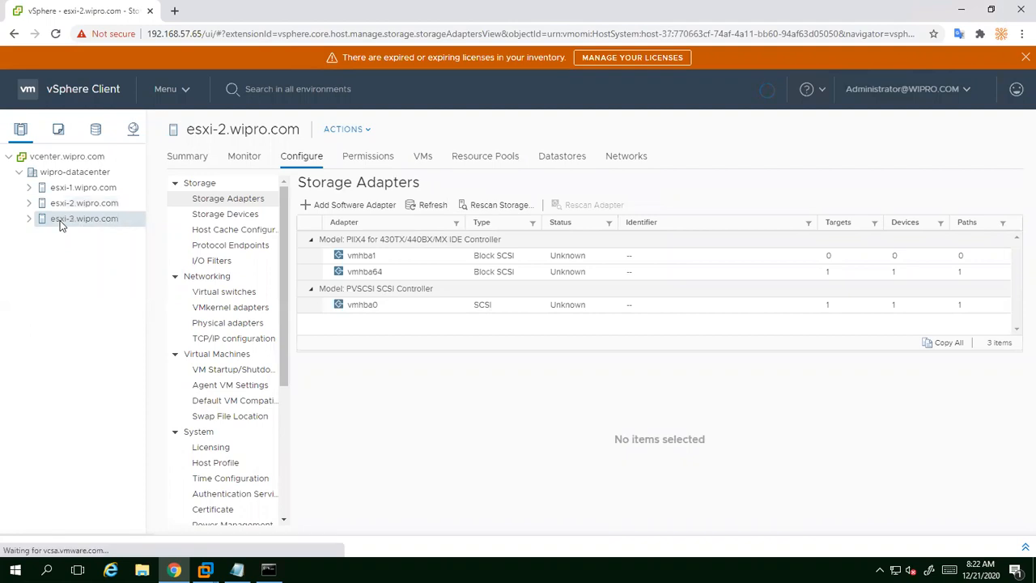
click(345, 205)
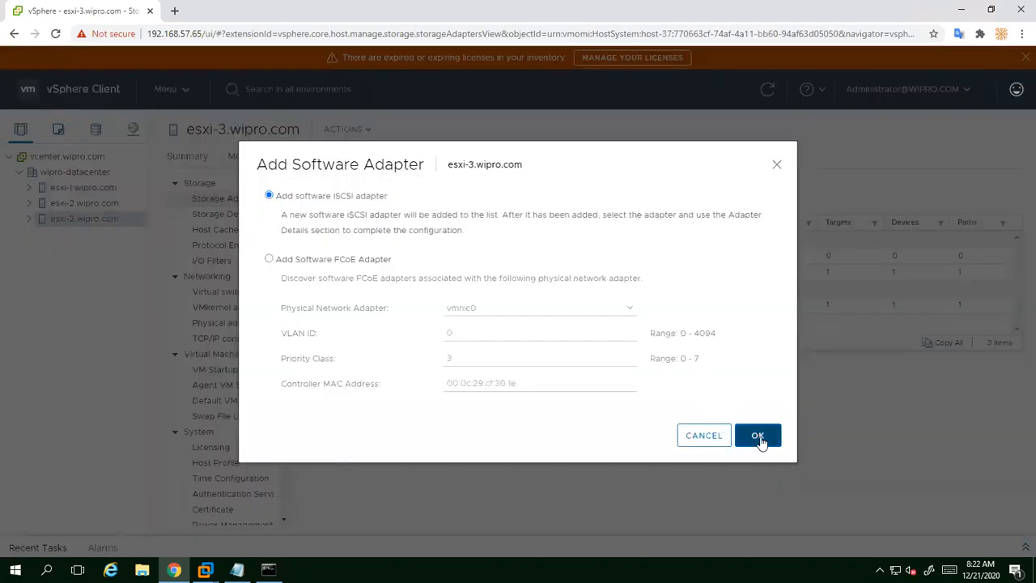
click(758, 433)
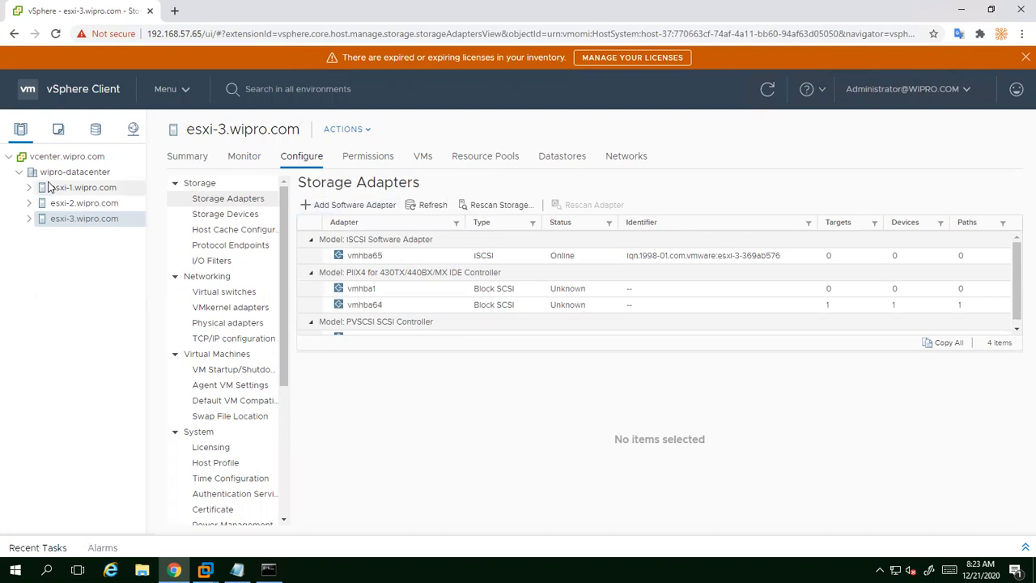
Switch to the Notepad storage plan, highlight item 4 on creating two DV port groups, and return to the vSphere Client.
mouse_move(162, 9)
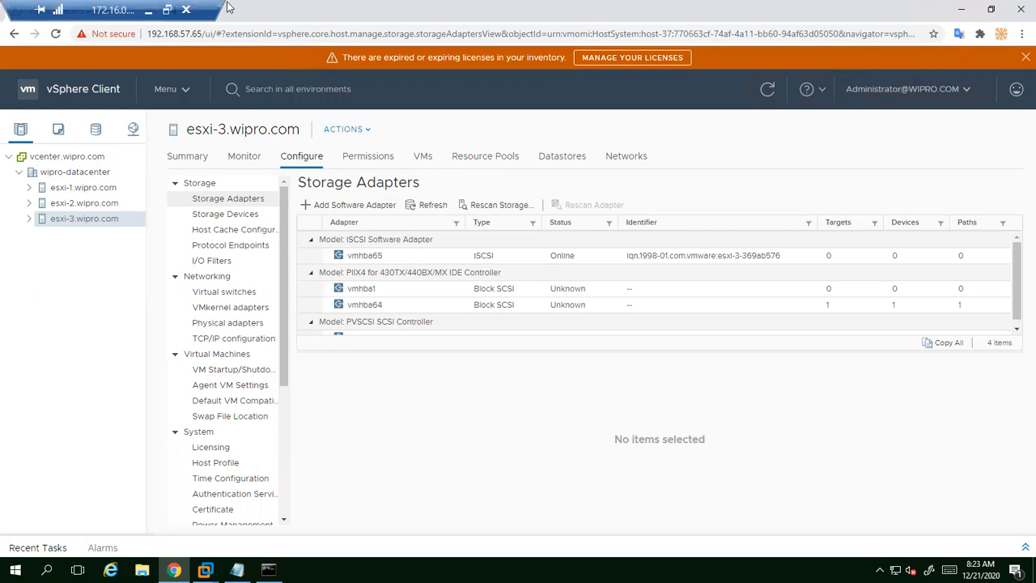
click(964, 10)
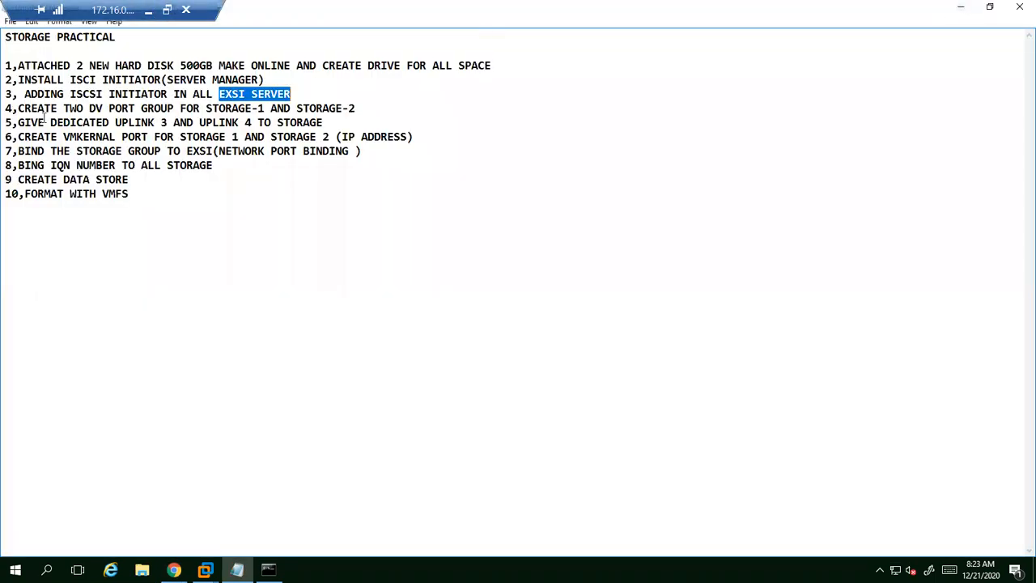
drag(12, 108, 365, 114)
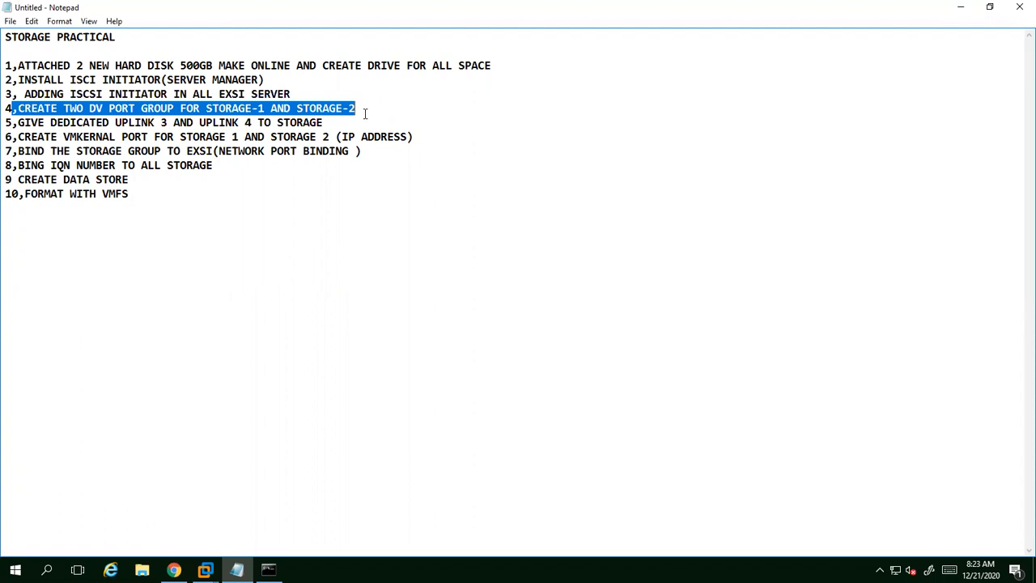
click(204, 570)
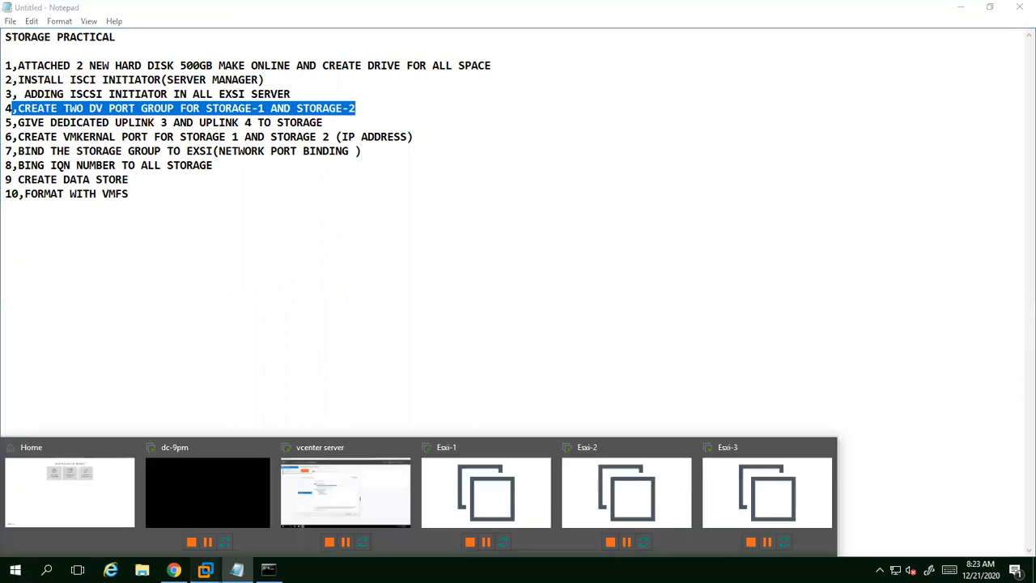
click(346, 492)
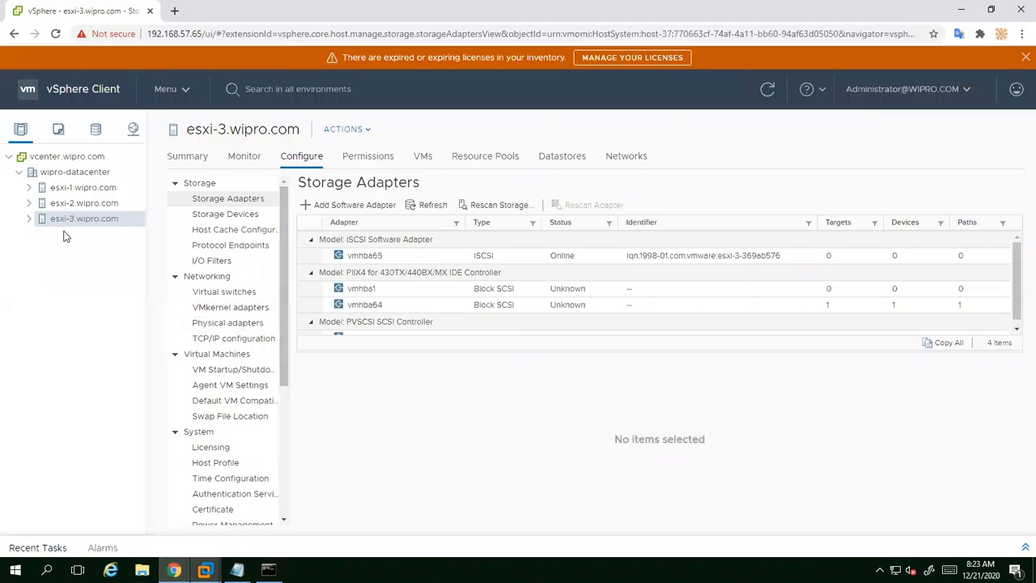
Show the networking inventory, expand wipro-datacenter and open the topology of DSwitch.
click(134, 131)
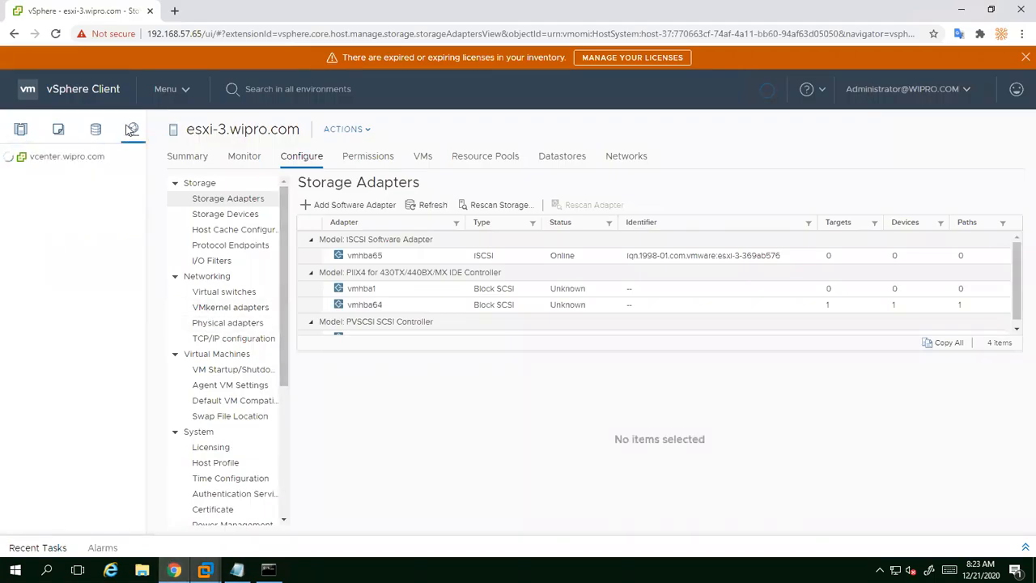
click(15, 171)
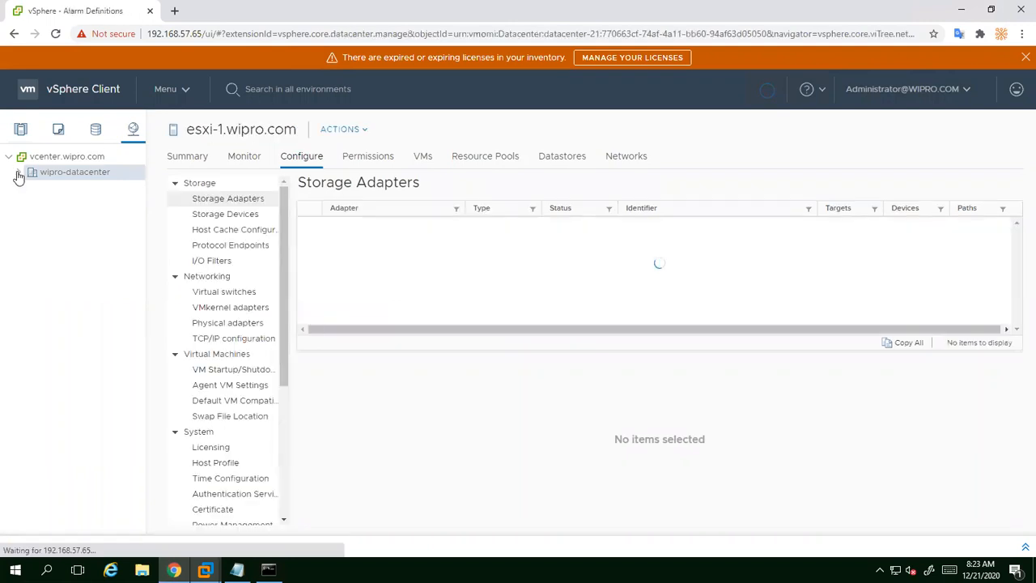
click(70, 220)
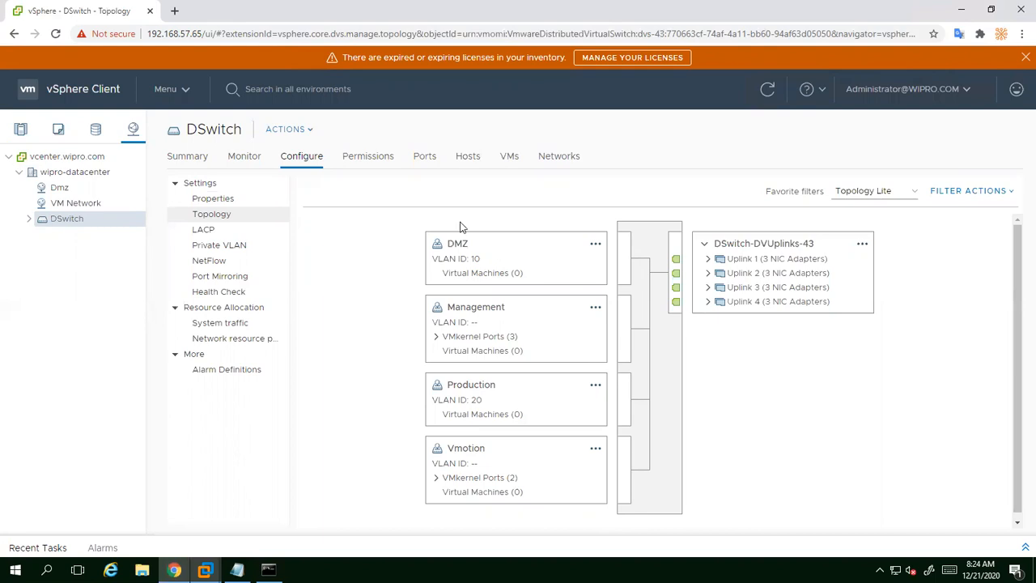
Start a new distributed port group on DSwitch and clear its default name.
click(313, 132)
mouse_move(405, 167)
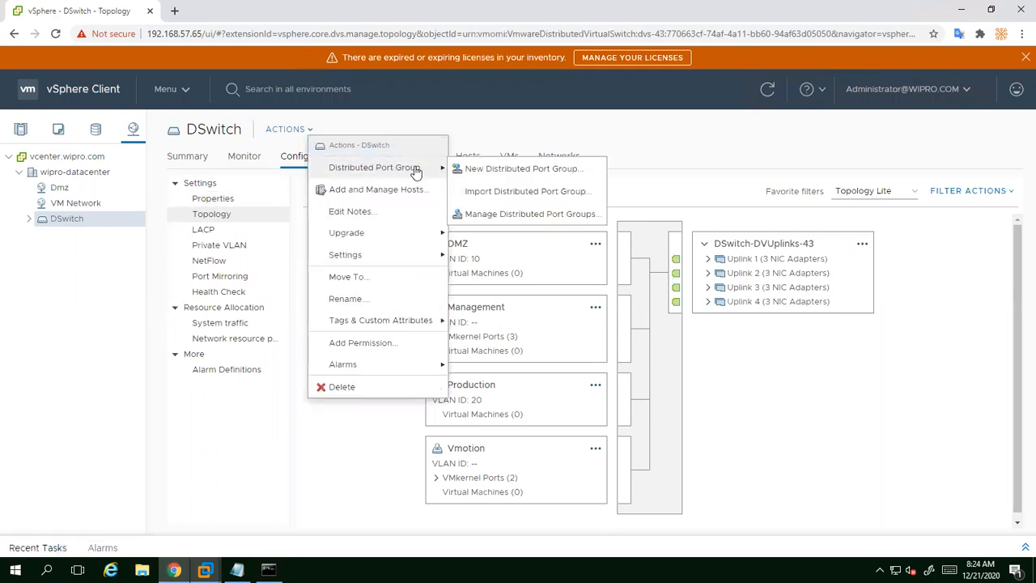
click(507, 169)
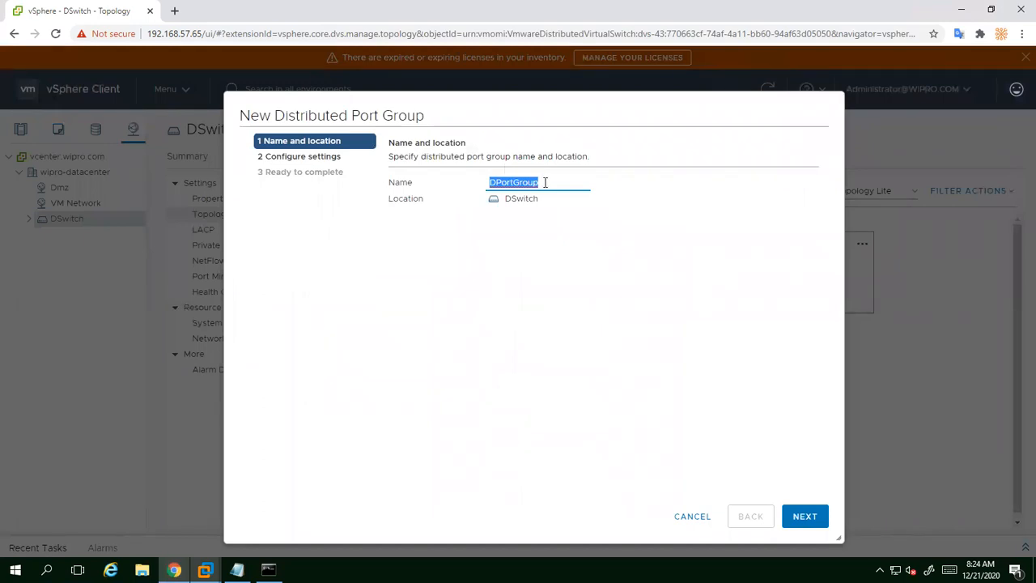
key(BackSpace)
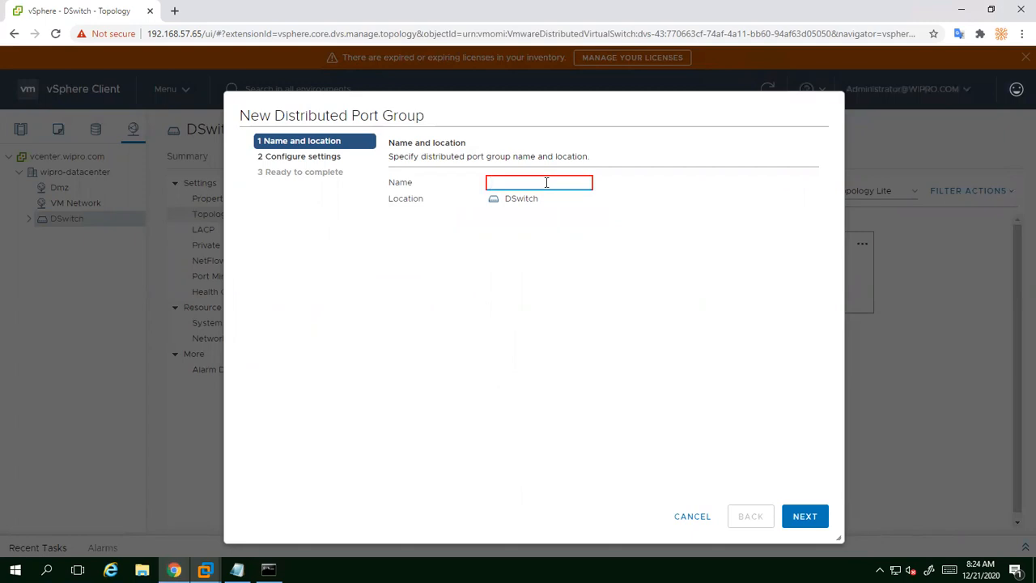
text(;lkjsdfjk;asjdk)
key(BackSpace)
key(BackSpace)
key(BackSpace)
key(BackSpace)
key(BackSpace)
key(BackSpace)
key(BackSpace)
key(BackSpace)
key(BackSpace)
key(BackSpace)
key(BackSpace)
key(BackSpace)
key(BackSpace)
key(BackSpace)
key(BackSpace)
text(4)
key(BackSpace)
Name the port group STORAGE-1 and create it with static binding, elastic allocation, 8 ports and no VLAN.
text(STORAGE-1)
click(806, 515)
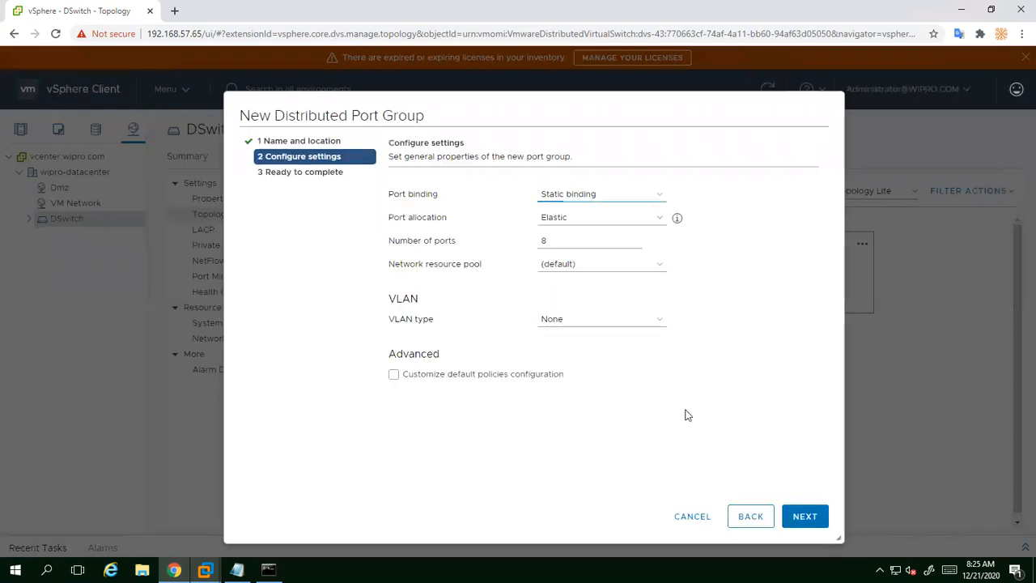
click(798, 517)
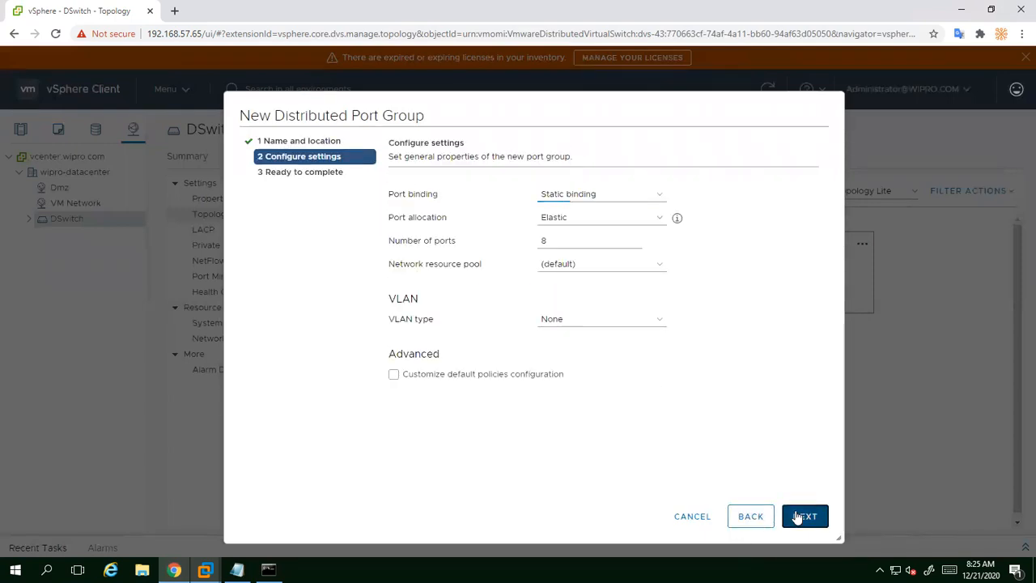
click(803, 518)
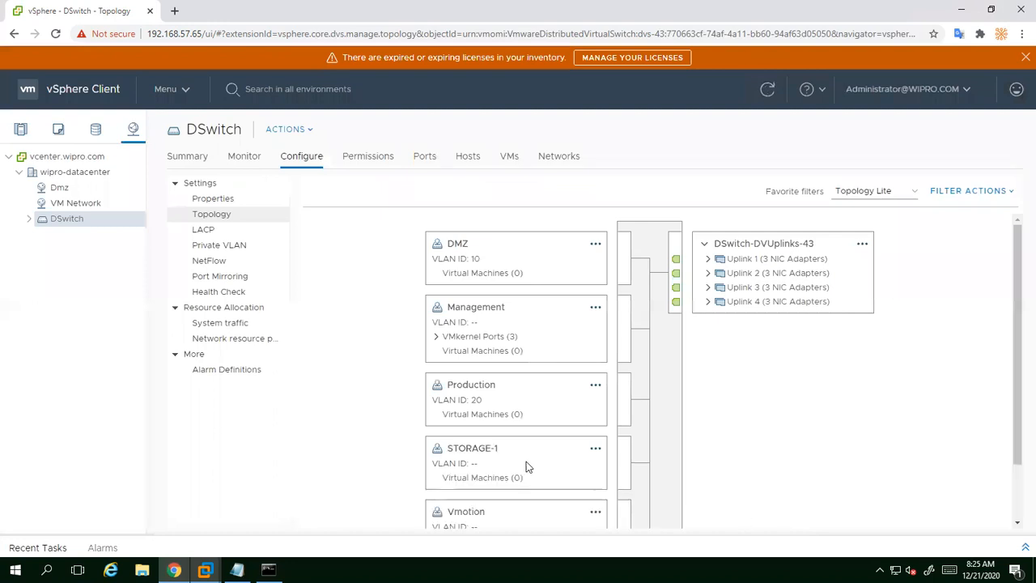
Create a second distributed port group named STORAGE-2 on DSwitch with static binding, elastic allocation, 8 ports and no VLAN.
scroll(953, 250, down, 2)
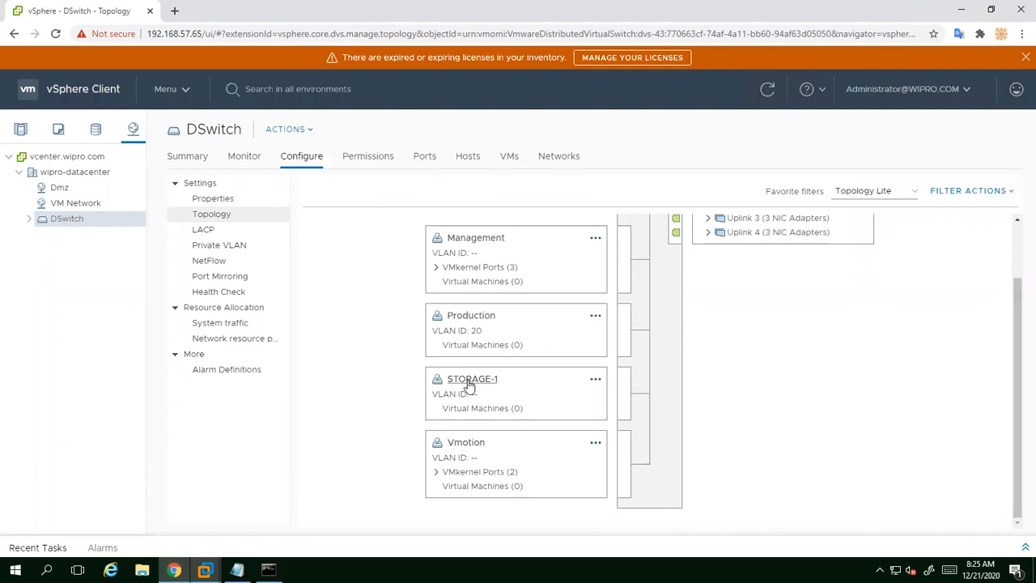
click(301, 138)
mouse_move(300, 166)
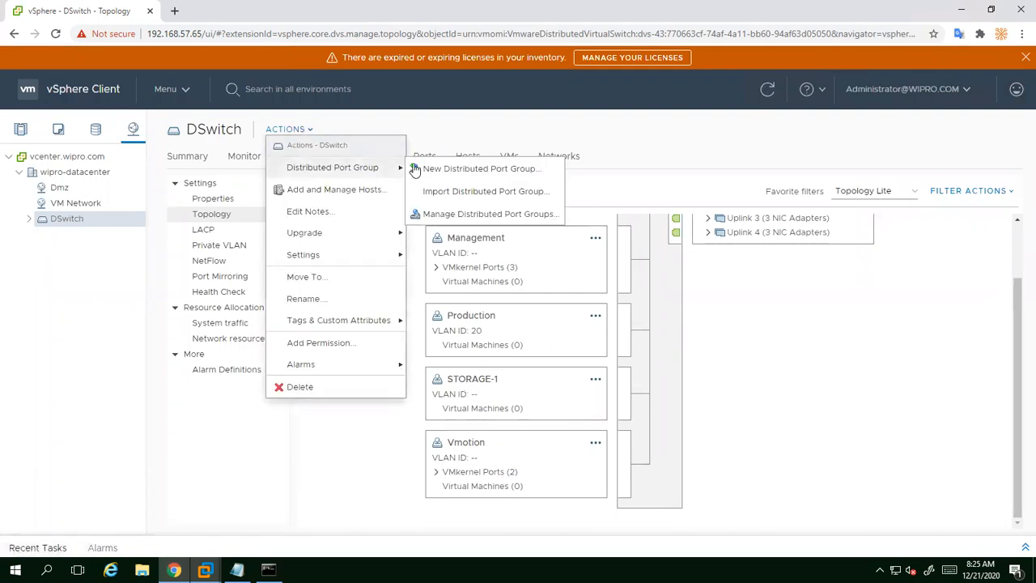
click(462, 169)
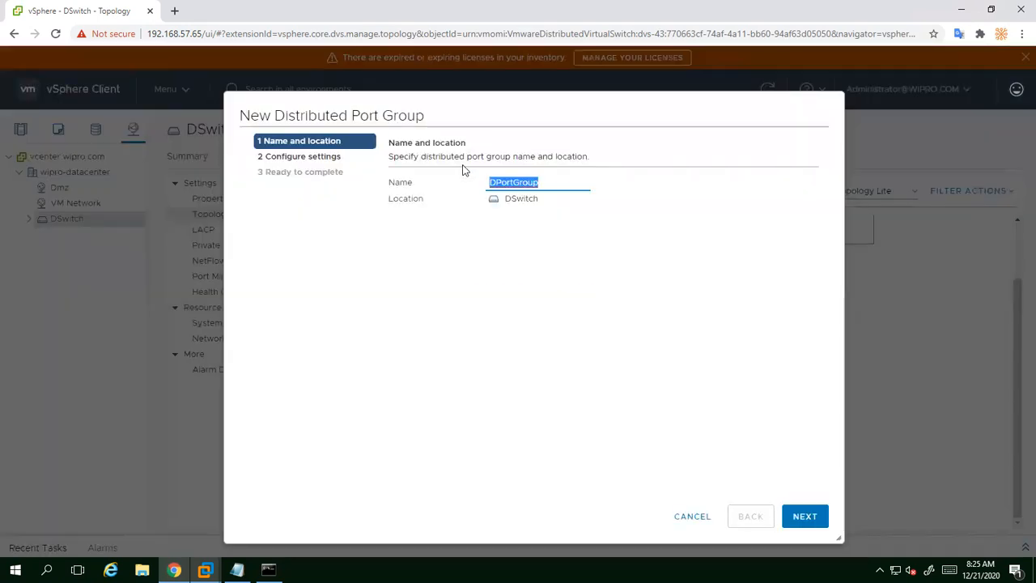
text(STO)
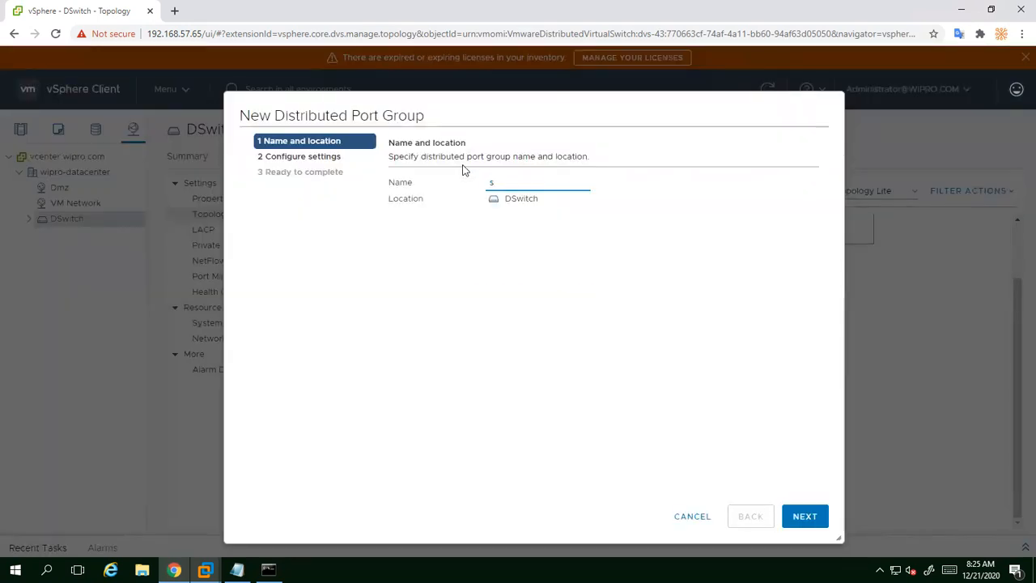
text(RAGE-2)
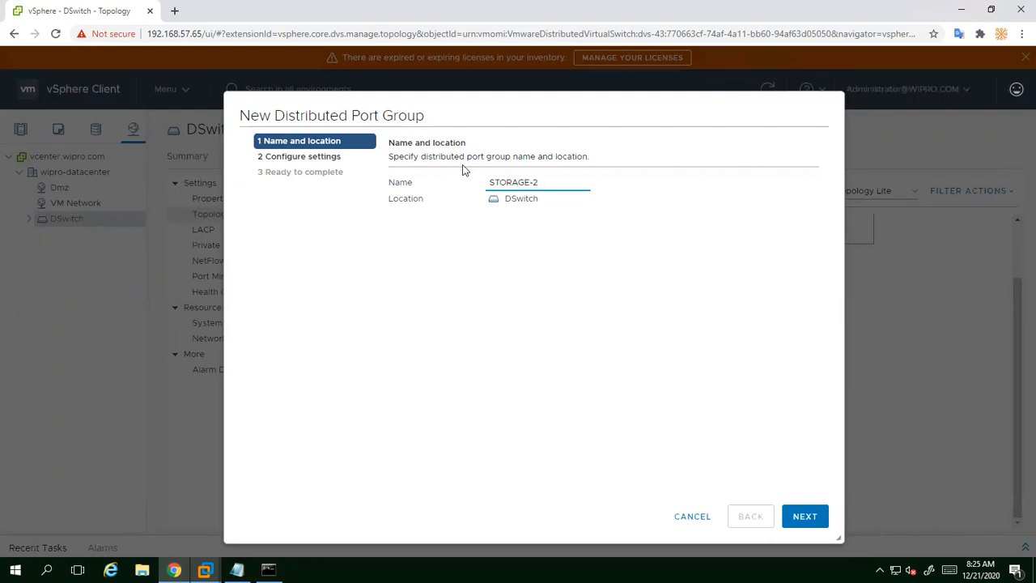
click(804, 522)
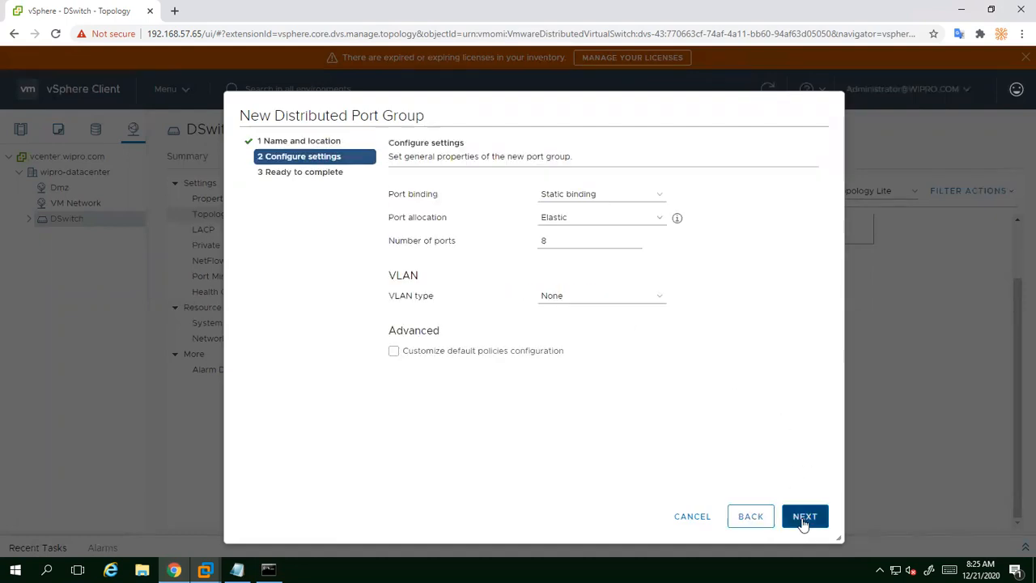
click(804, 522)
click(804, 519)
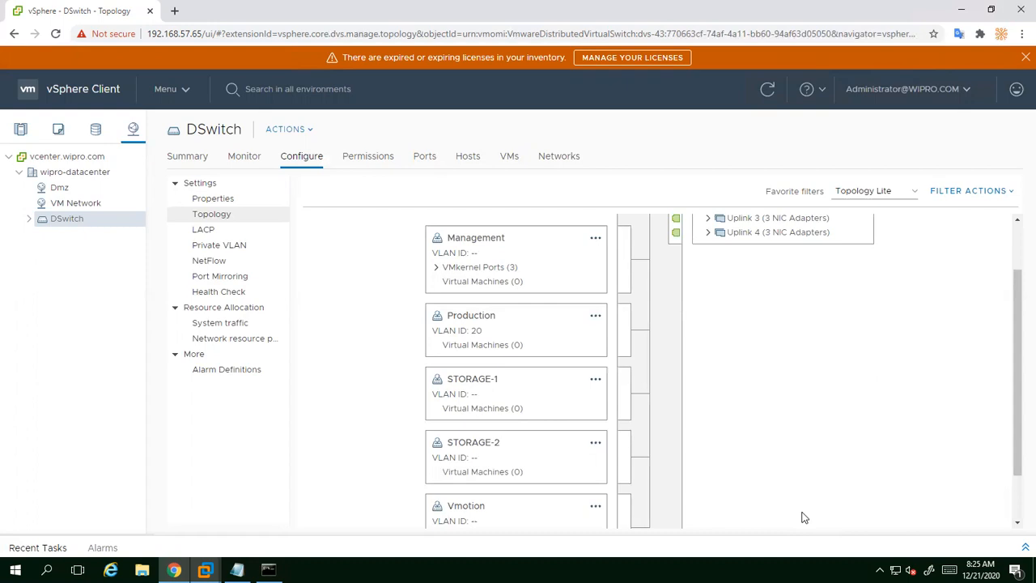
Expand the port groups under DSwitch and open the summary of DMZ.
click(30, 219)
click(67, 236)
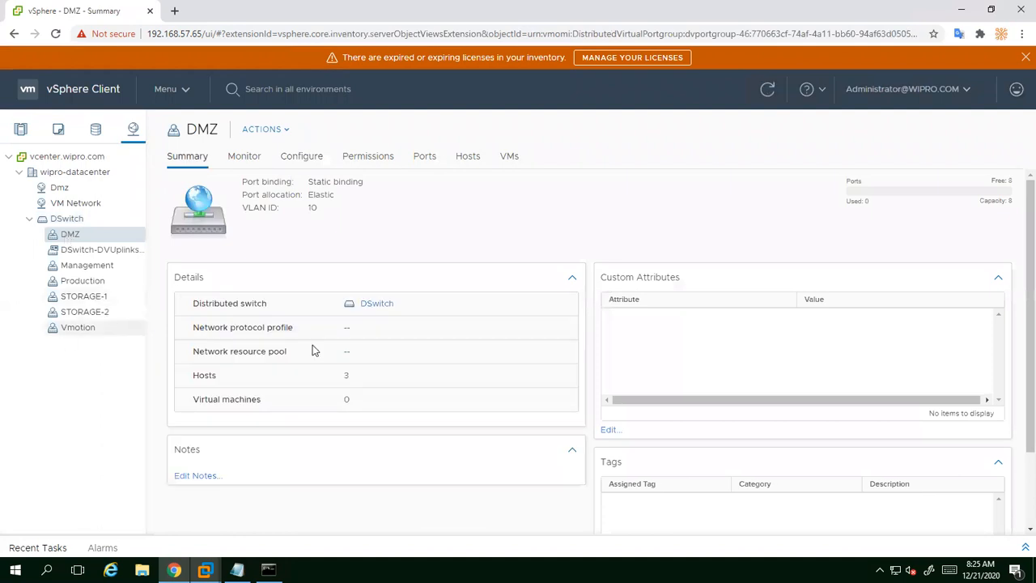
Examine in the DSwitch topology which uplinks the DMZ, Management and STORAGE-1 port groups use.
click(65, 220)
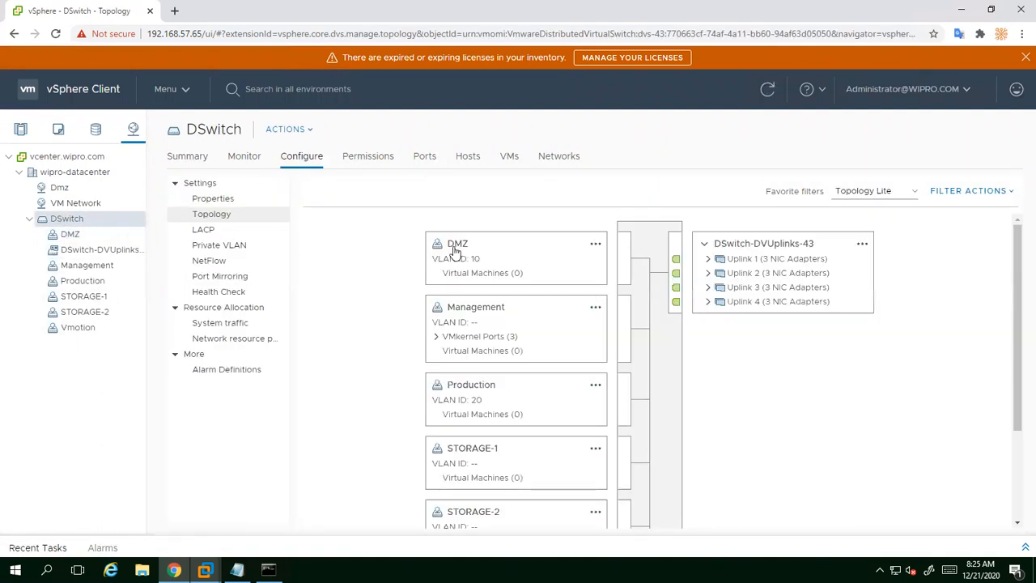
click(456, 248)
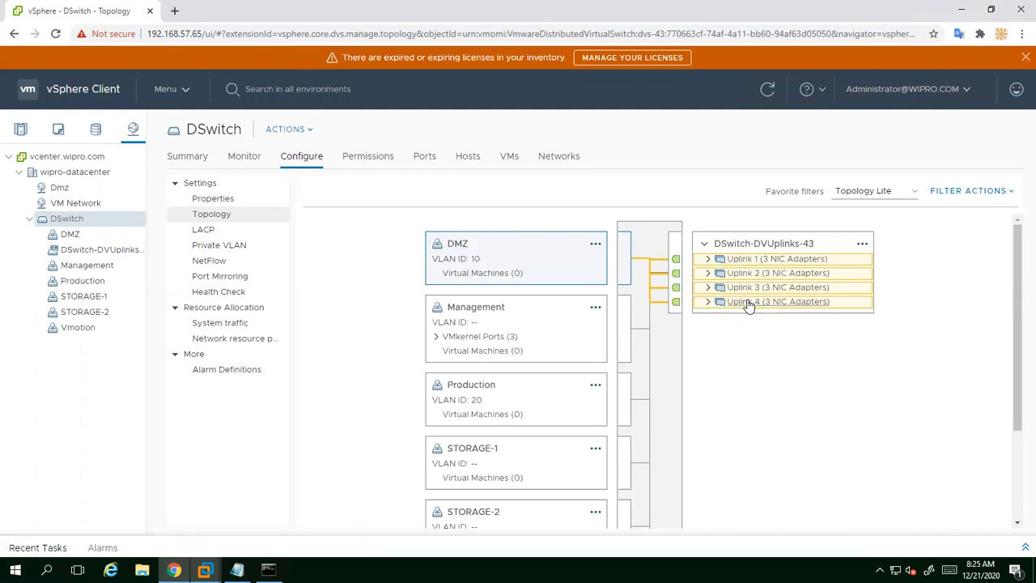
click(465, 314)
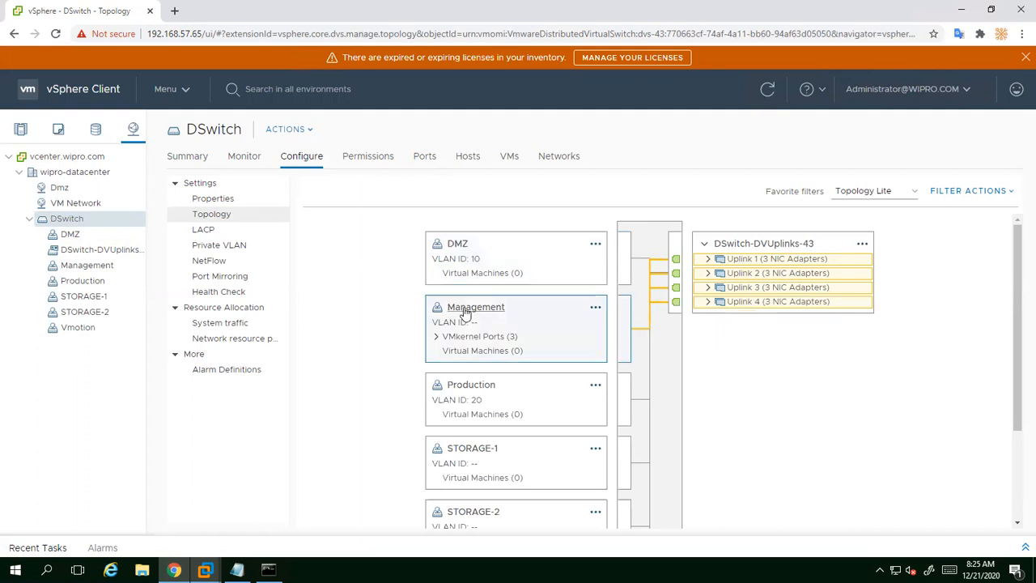
click(458, 451)
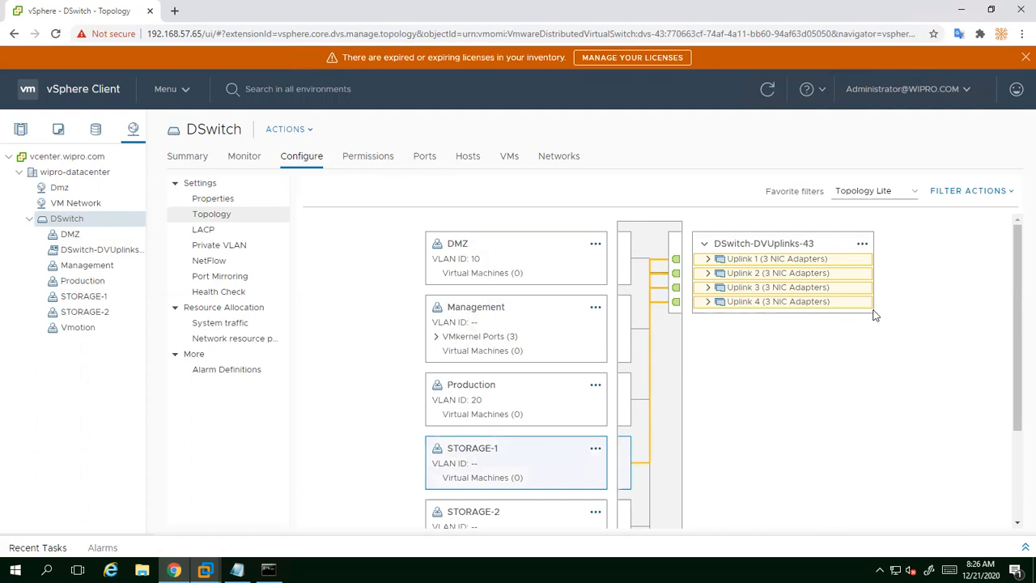
drag(1015, 265, 1018, 278)
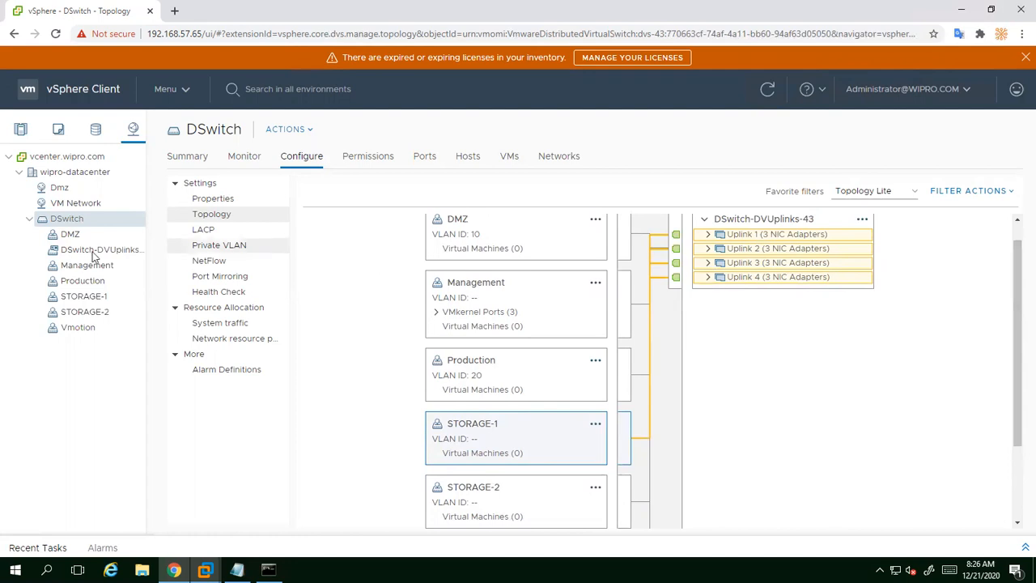
Edit STORAGE-1's teaming and failover settings and move Uplink 2 to the unused uplinks.
click(95, 297)
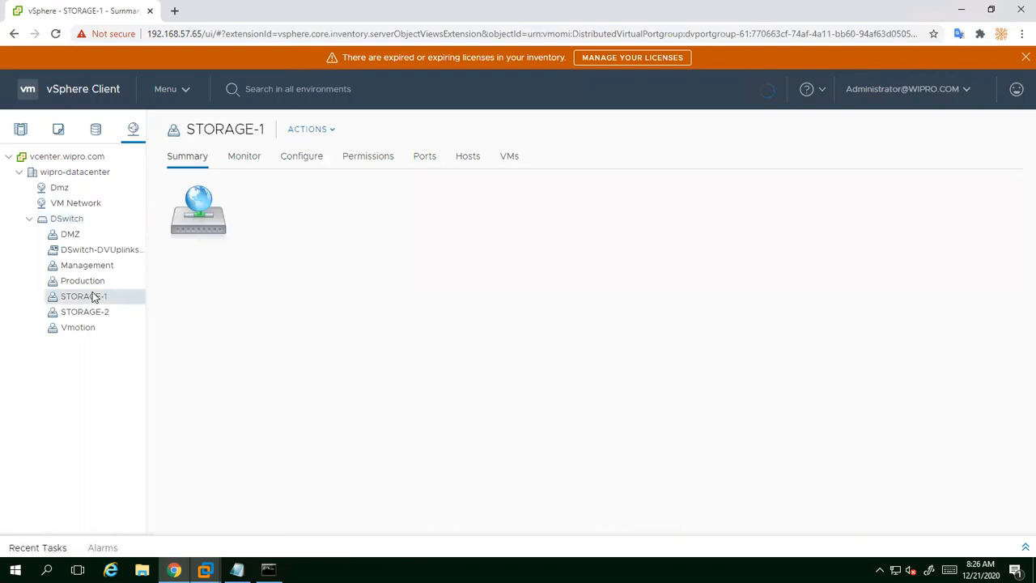
right_click(93, 297)
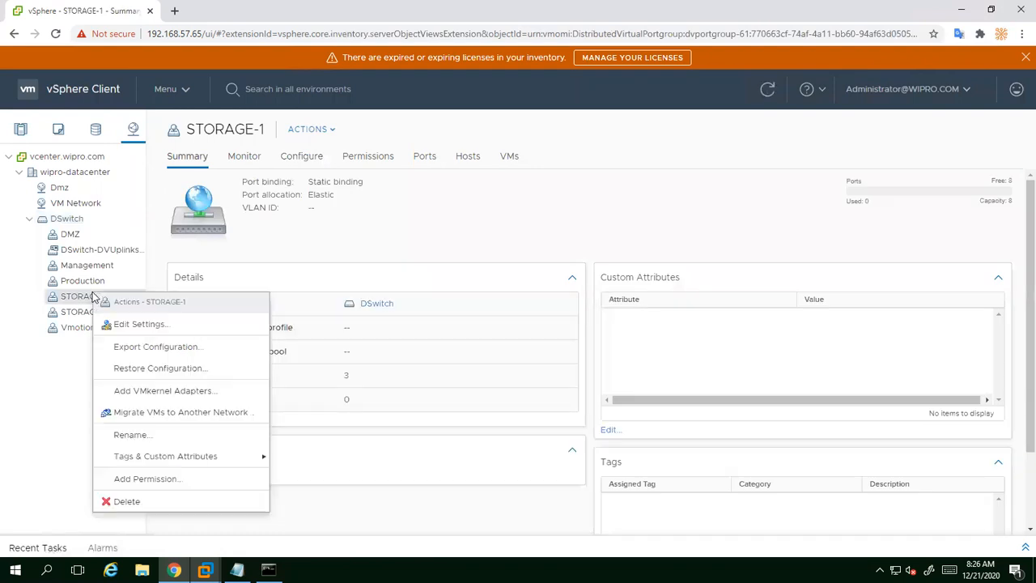
click(121, 323)
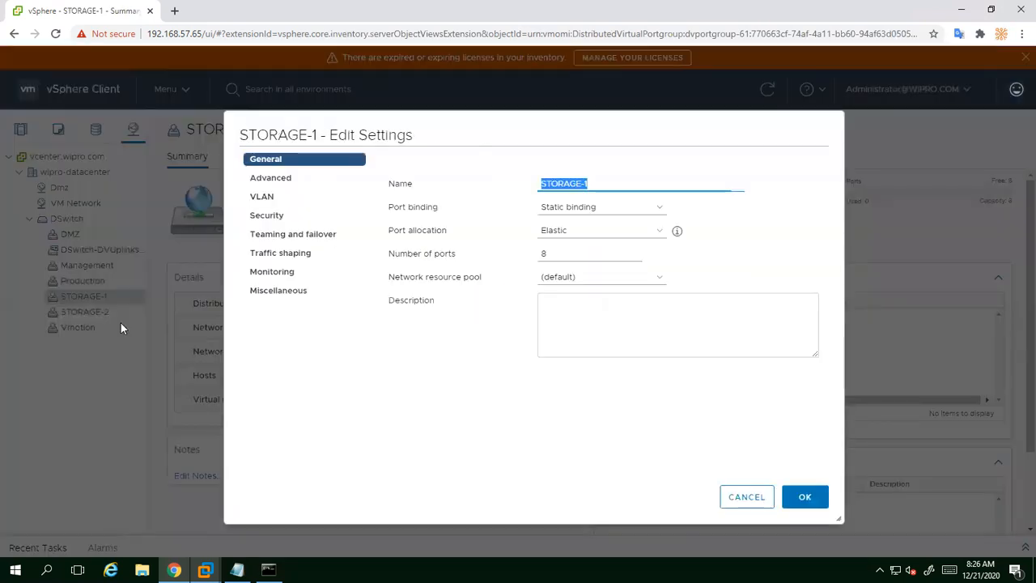
click(280, 257)
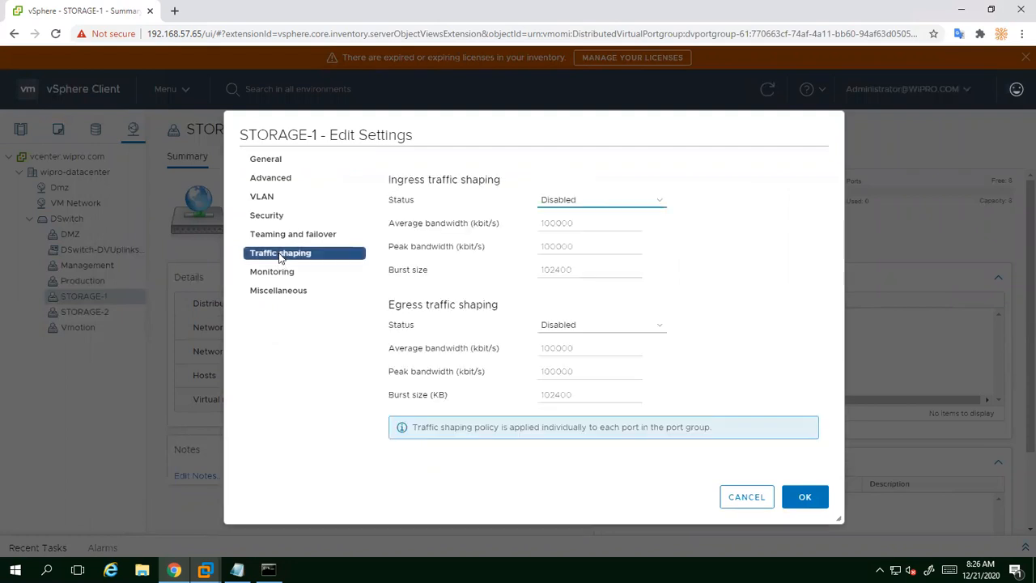
click(280, 236)
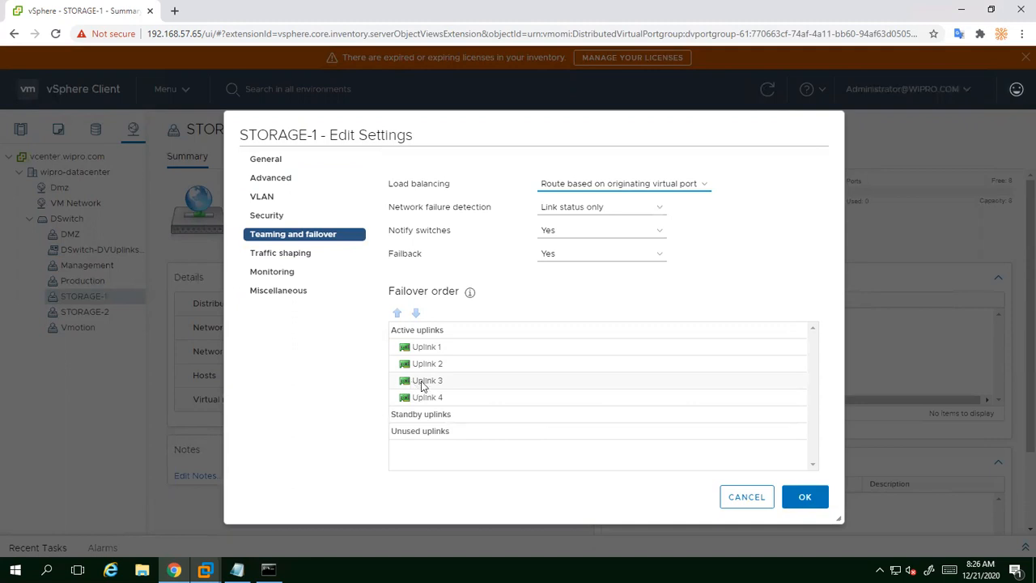
click(429, 368)
click(417, 313)
click(417, 313)
click(417, 313)
click(417, 313)
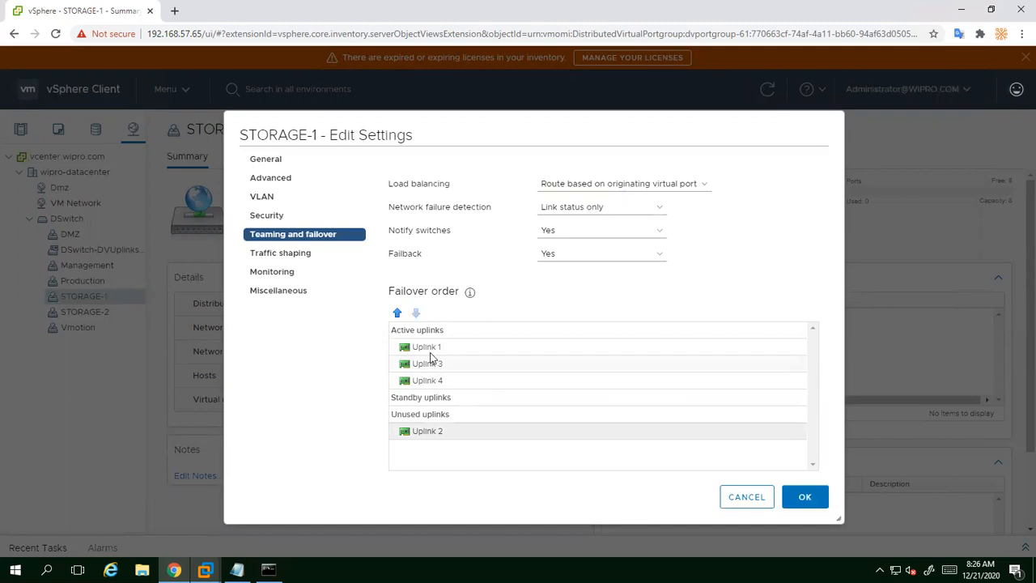
Move Uplink 1 and Uplink 4 to the unused uplinks of STORAGE-1 and save the settings.
click(431, 348)
click(416, 313)
click(416, 312)
click(416, 313)
click(416, 312)
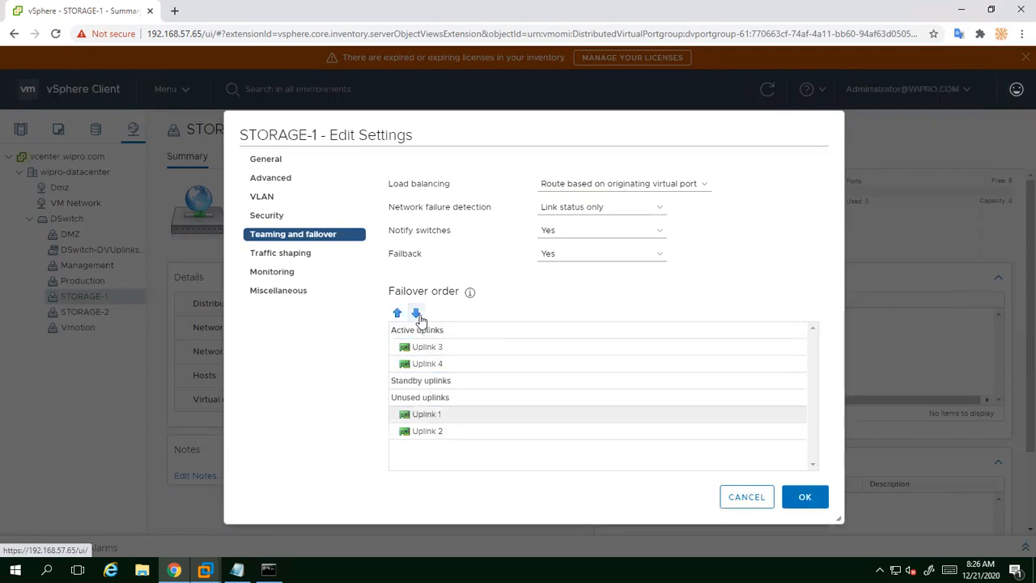
click(432, 364)
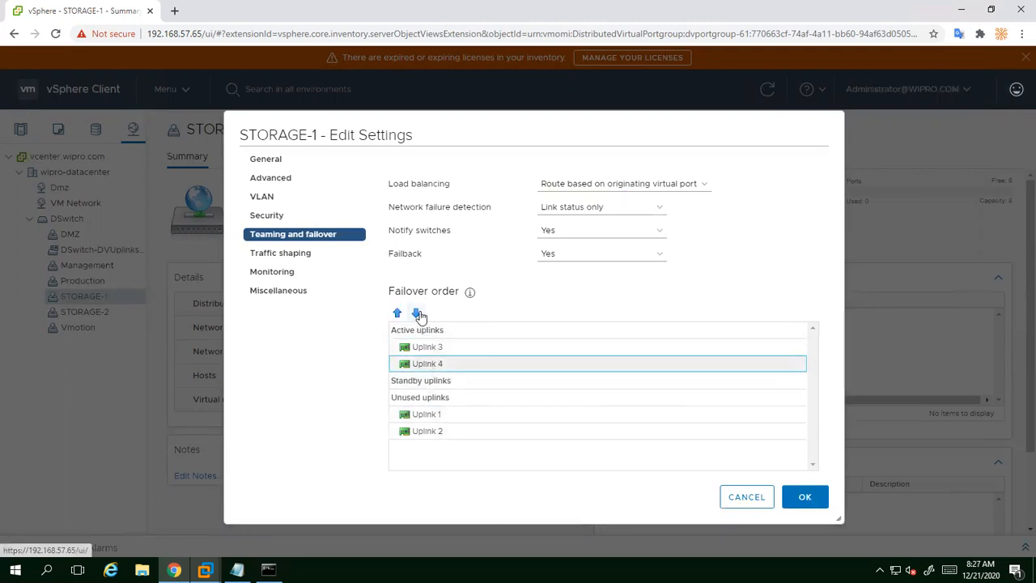
click(417, 313)
click(417, 313)
click(417, 313)
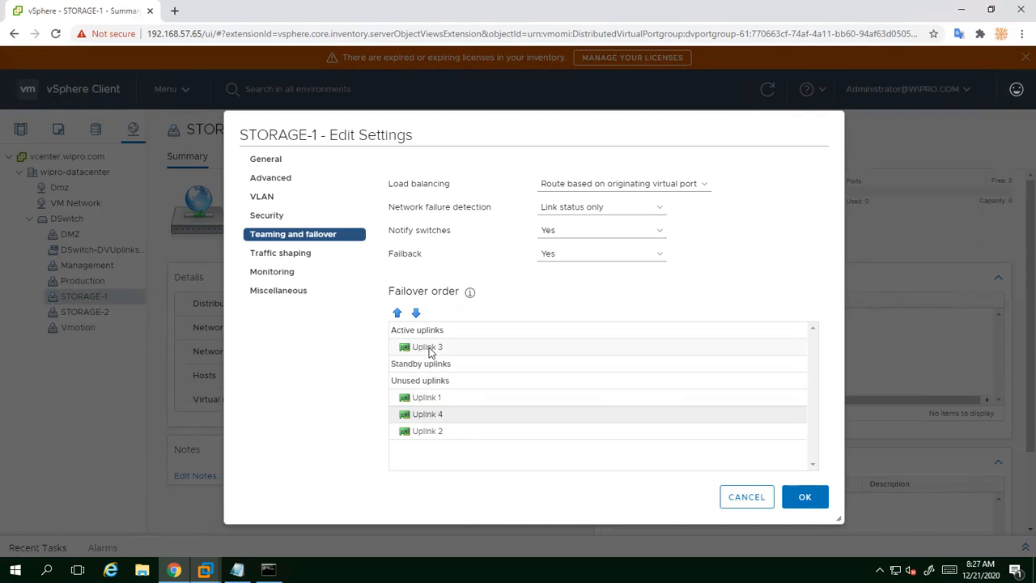
click(818, 502)
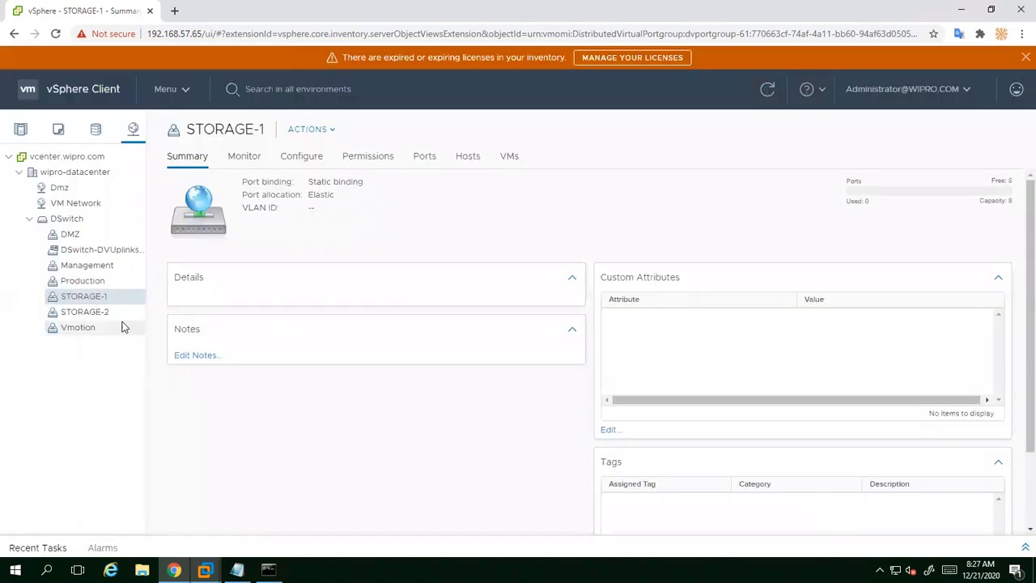
Check the uplink paths of STORAGE-1 and Production in the DSwitch topology.
click(64, 219)
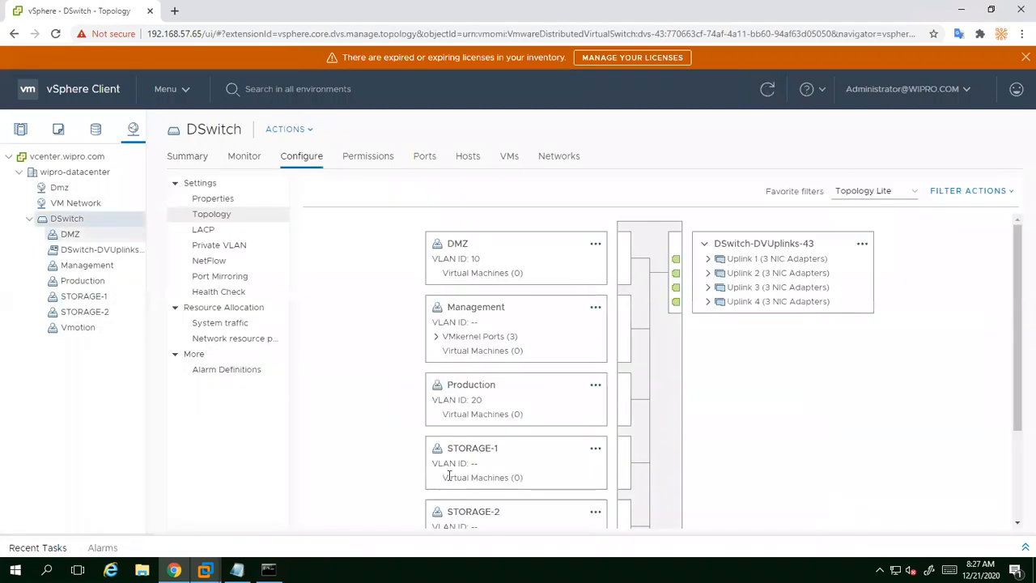
click(470, 450)
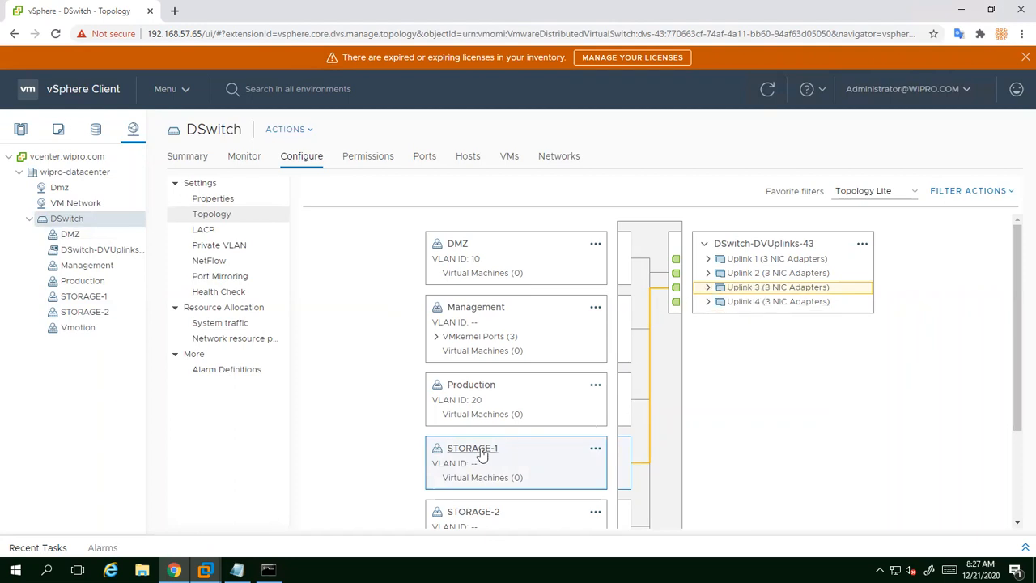
click(465, 390)
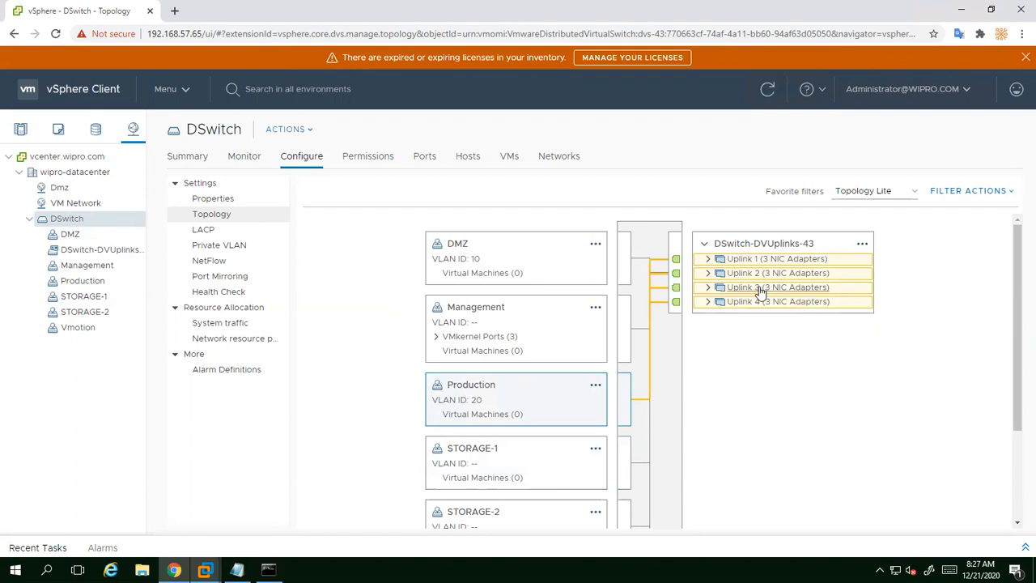
Move Uplink 3 and Uplink 4 to the unused uplinks in the Management port group's failover order and save.
right_click(81, 269)
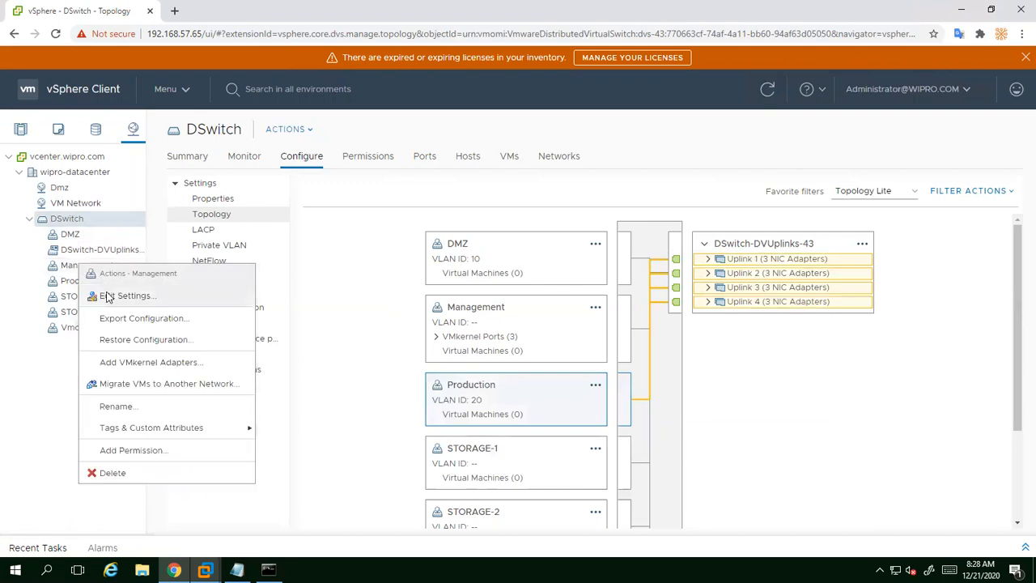
click(104, 296)
click(279, 236)
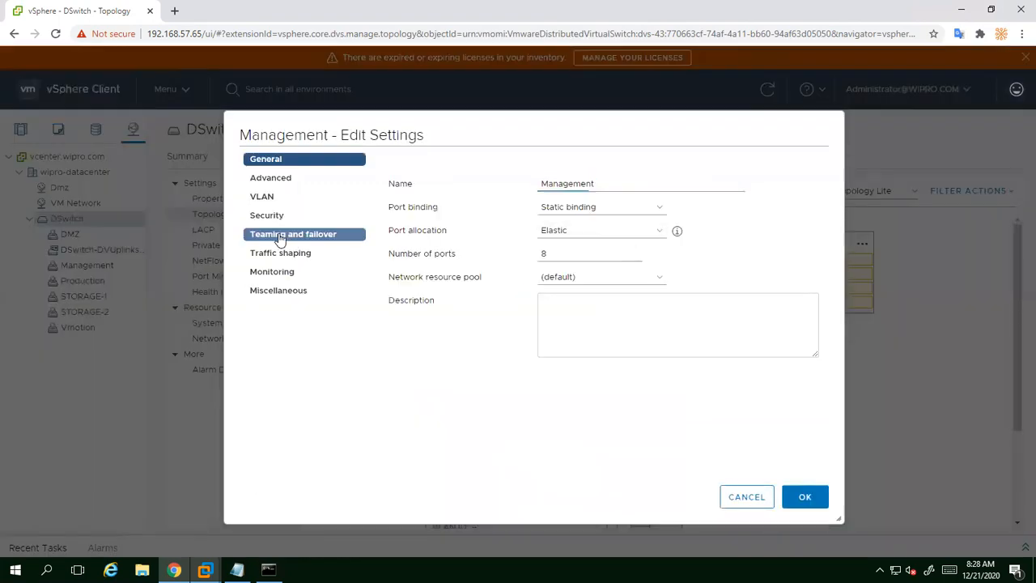
click(422, 380)
click(415, 314)
click(415, 314)
click(416, 313)
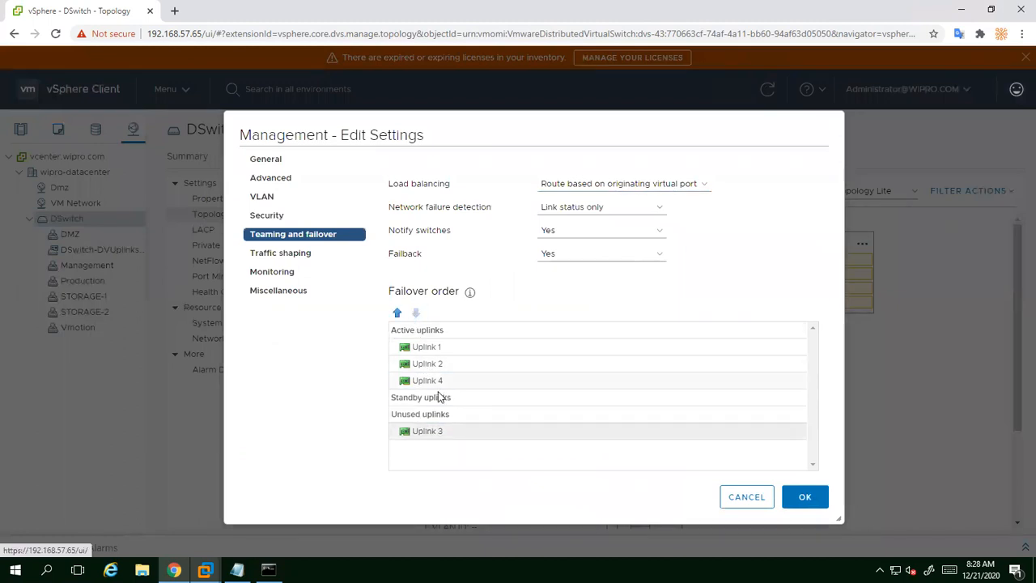
click(442, 380)
click(415, 313)
click(415, 314)
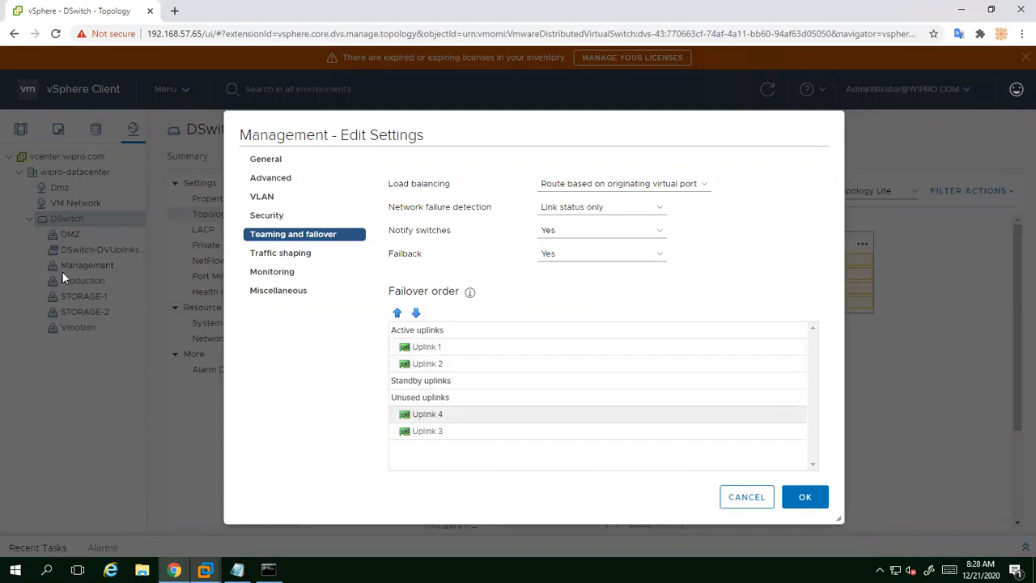
click(805, 502)
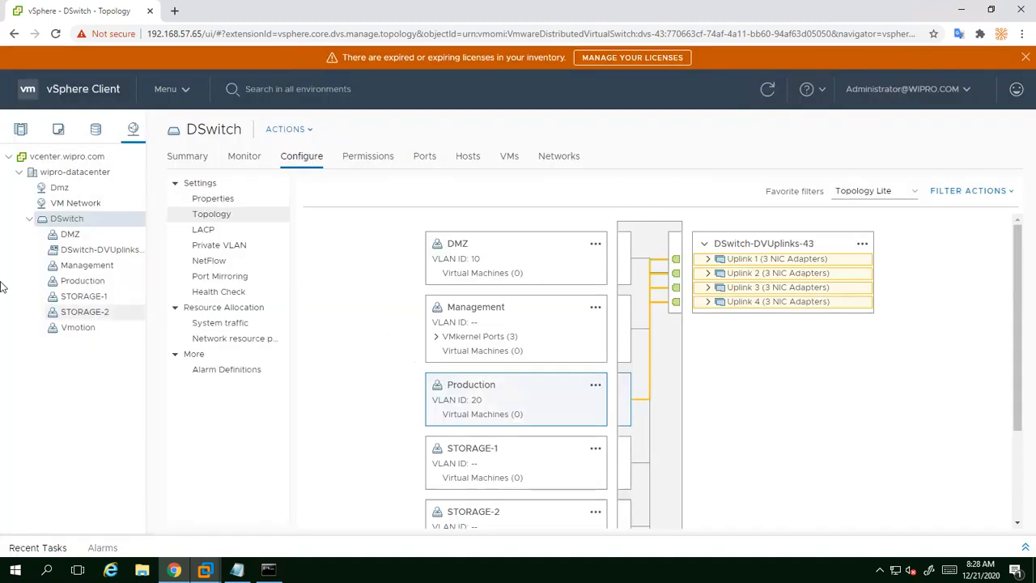
Set Uplink 3 and Uplink 4 as unused in the Production port group's failover order and save the settings.
right_click(84, 280)
click(115, 311)
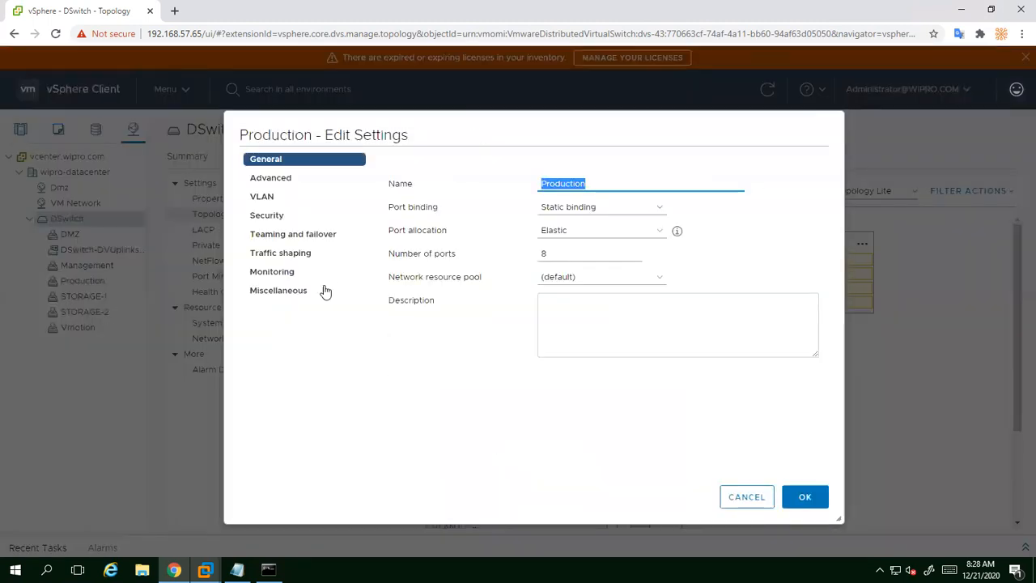
click(304, 237)
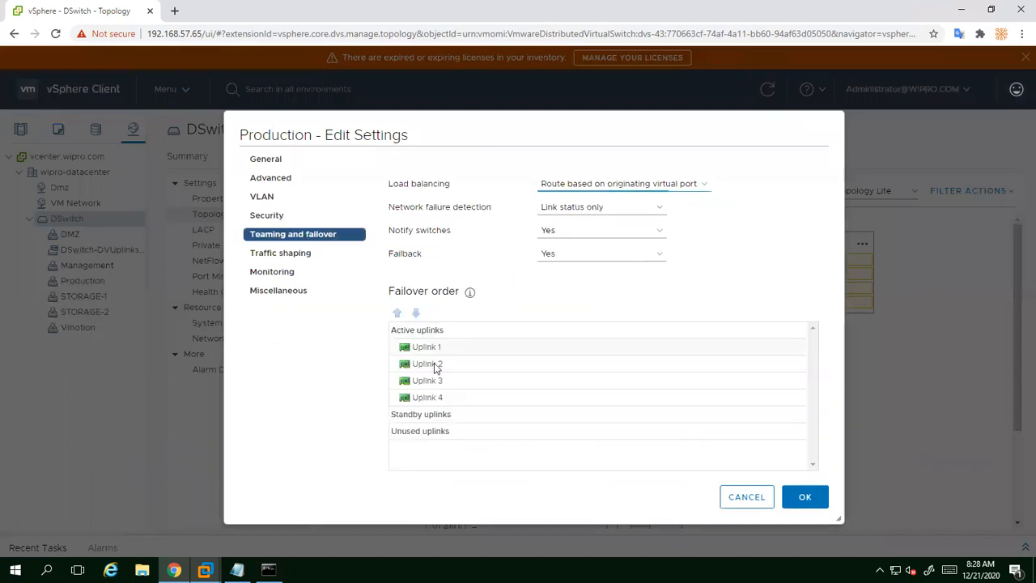
click(422, 381)
click(415, 312)
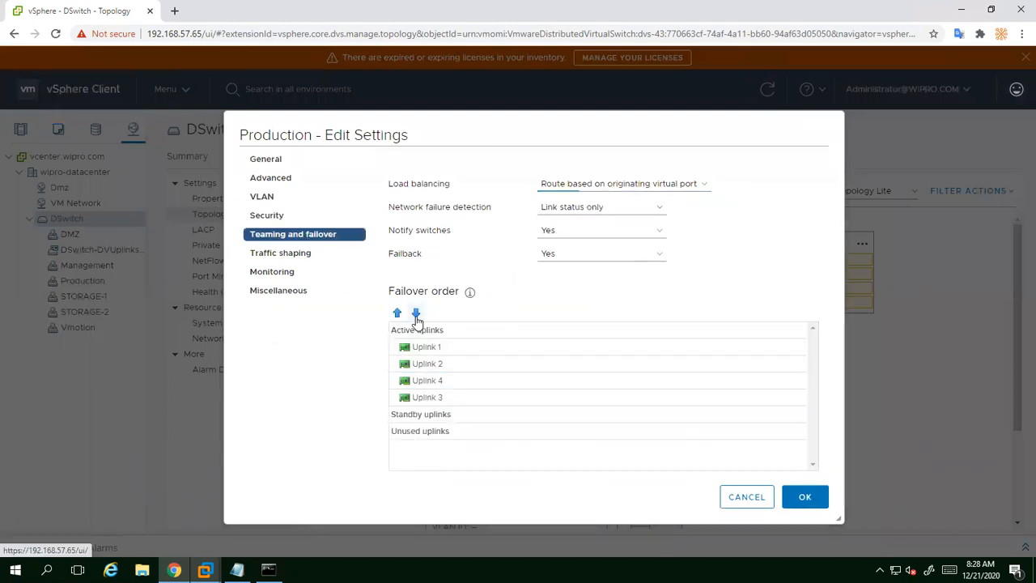
click(415, 312)
click(415, 312)
click(421, 381)
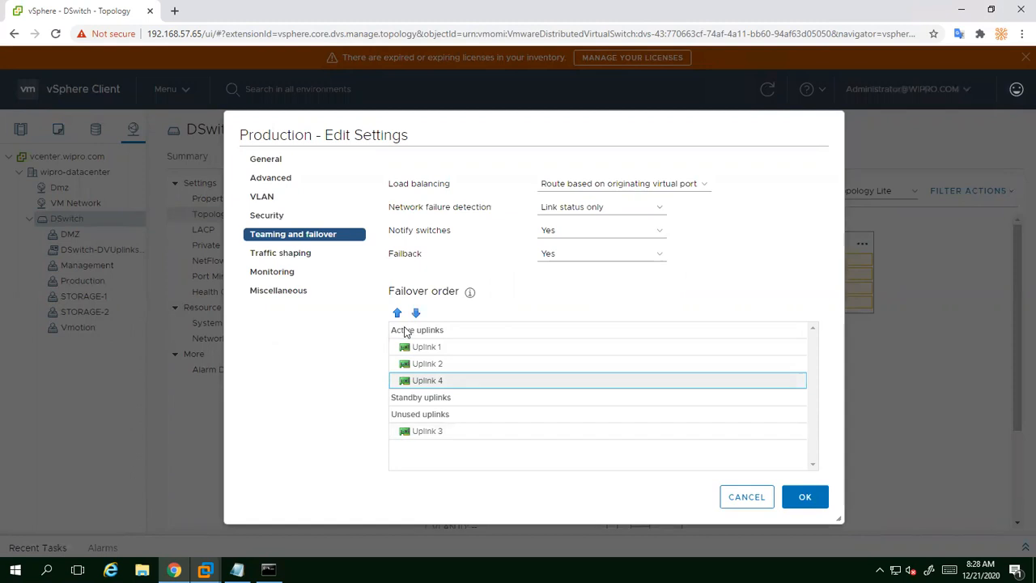
click(415, 314)
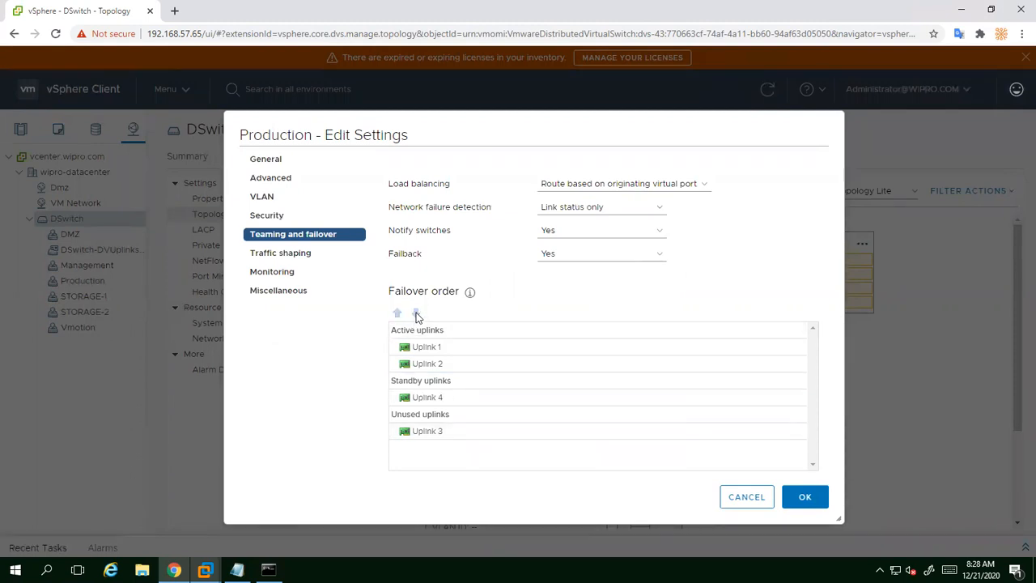
click(421, 397)
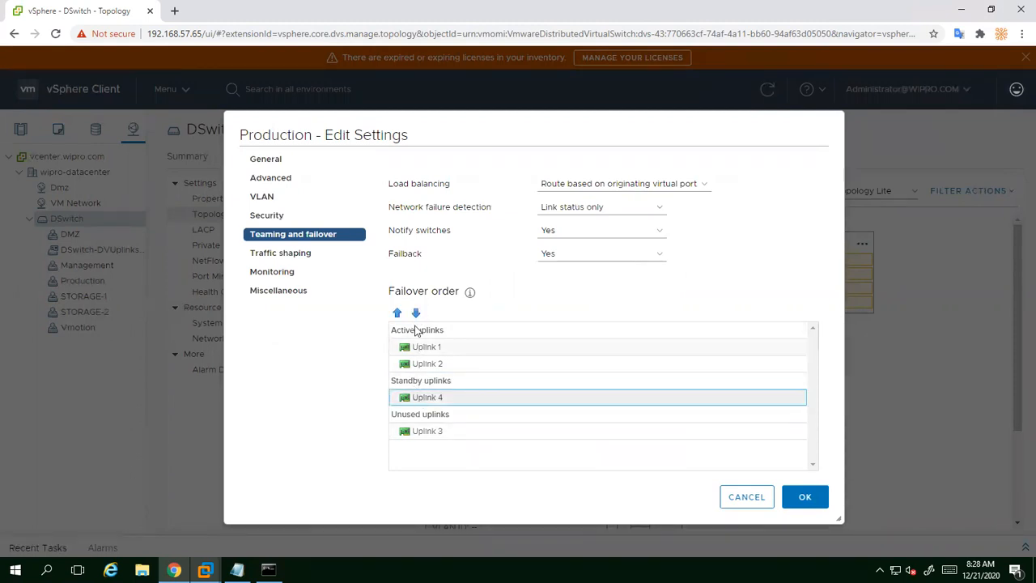
click(415, 312)
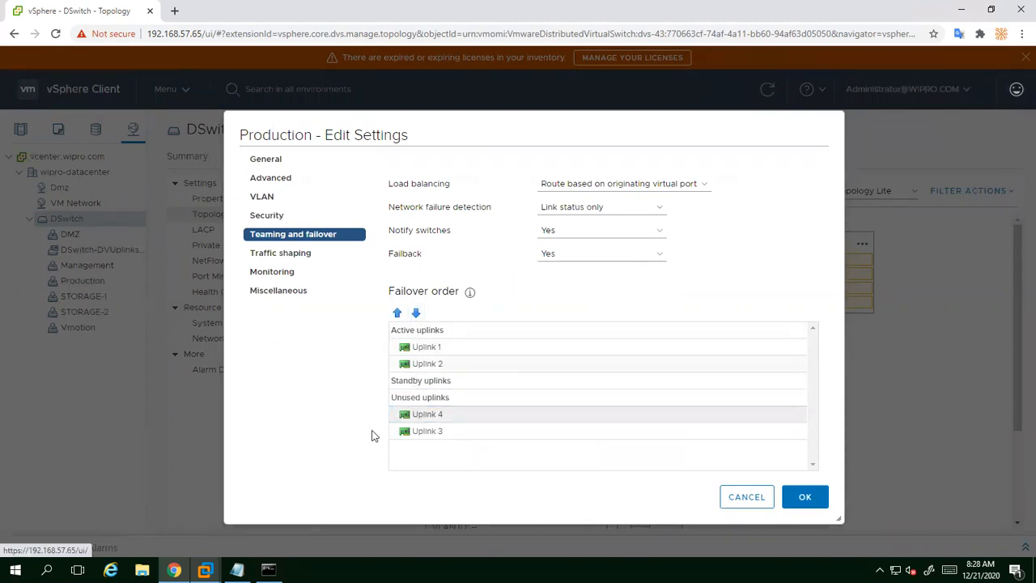
click(805, 499)
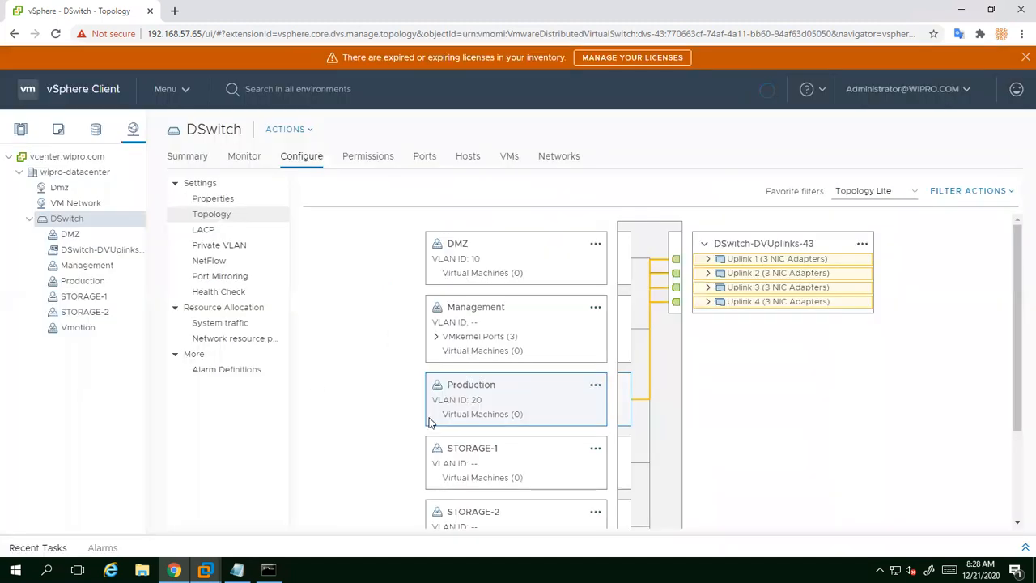
Edit STORAGE-2's teaming and failover settings and move Uplink 1 to the unused uplinks.
right_click(98, 315)
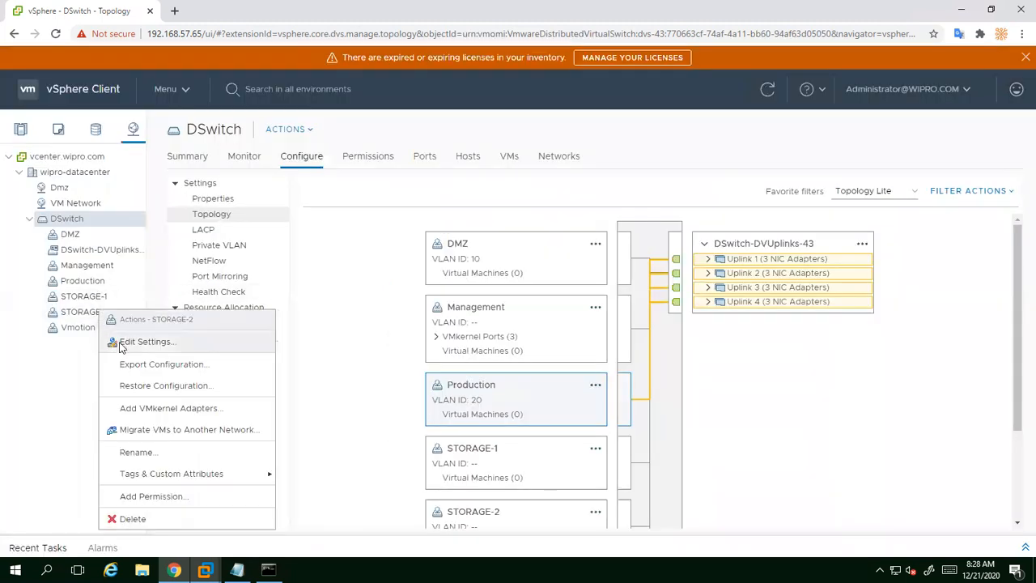
click(121, 343)
click(311, 236)
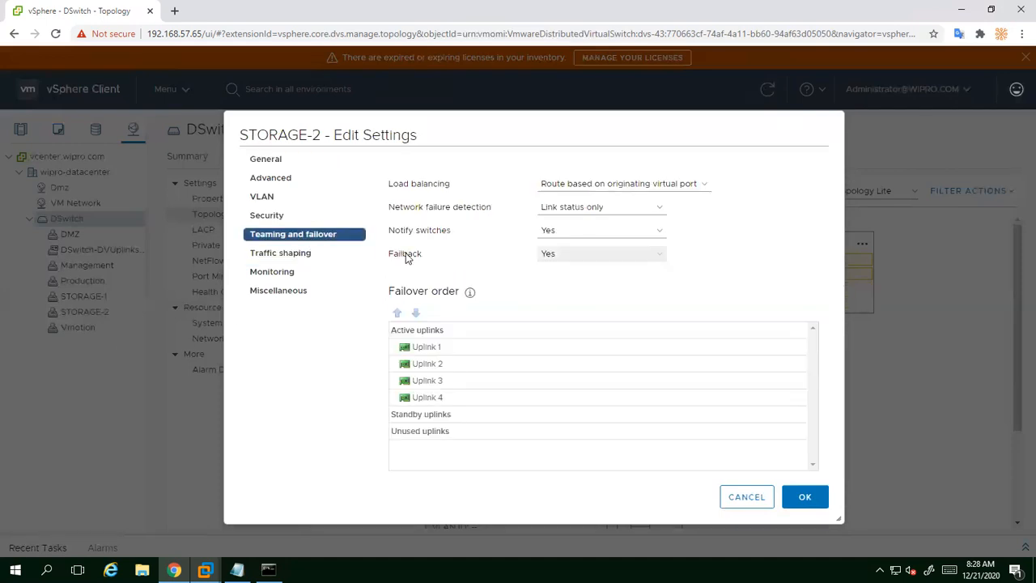
click(427, 347)
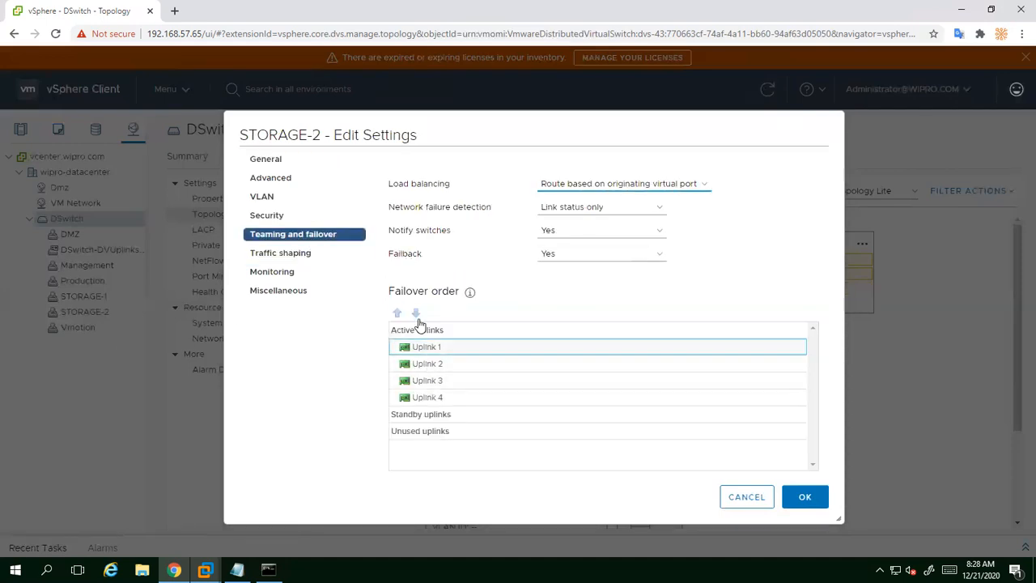
click(416, 314)
click(416, 314)
click(416, 314)
click(416, 314)
click(416, 314)
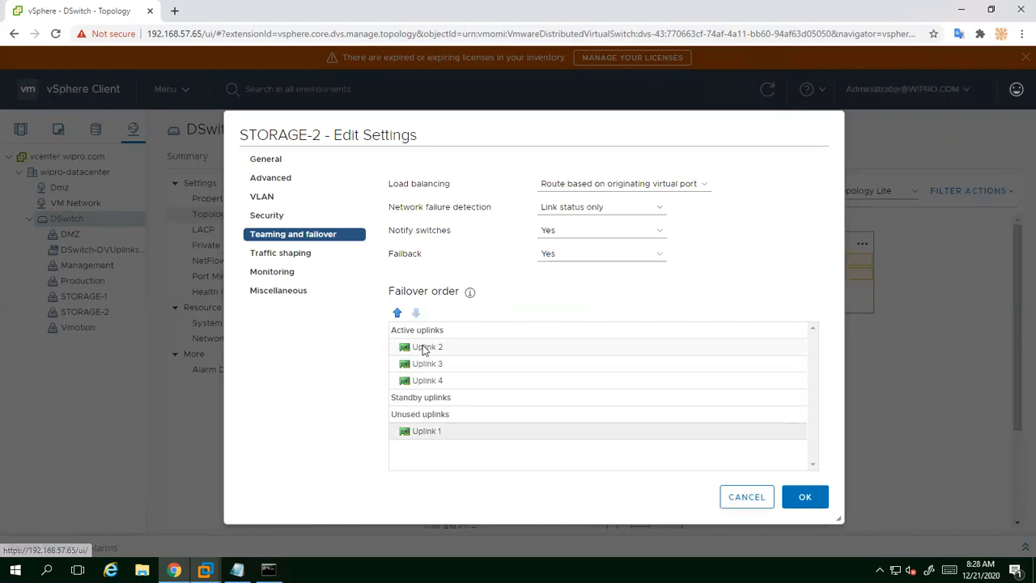
Move Uplink 2 and Uplink 3 to STORAGE-2's unused uplinks, leaving only Uplink 4 active, and save the settings.
click(423, 348)
click(416, 314)
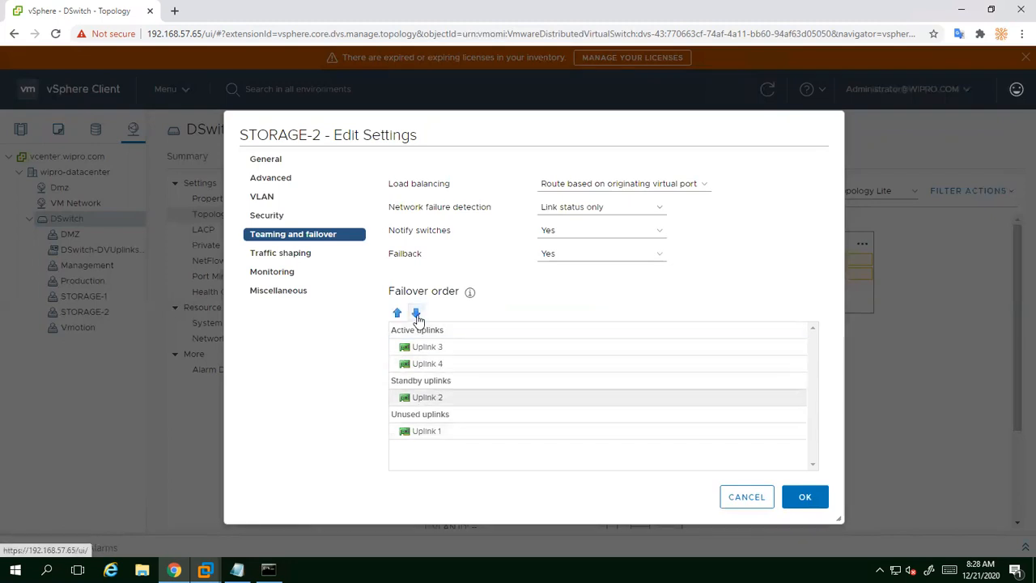
click(416, 314)
click(427, 347)
click(416, 314)
click(416, 314)
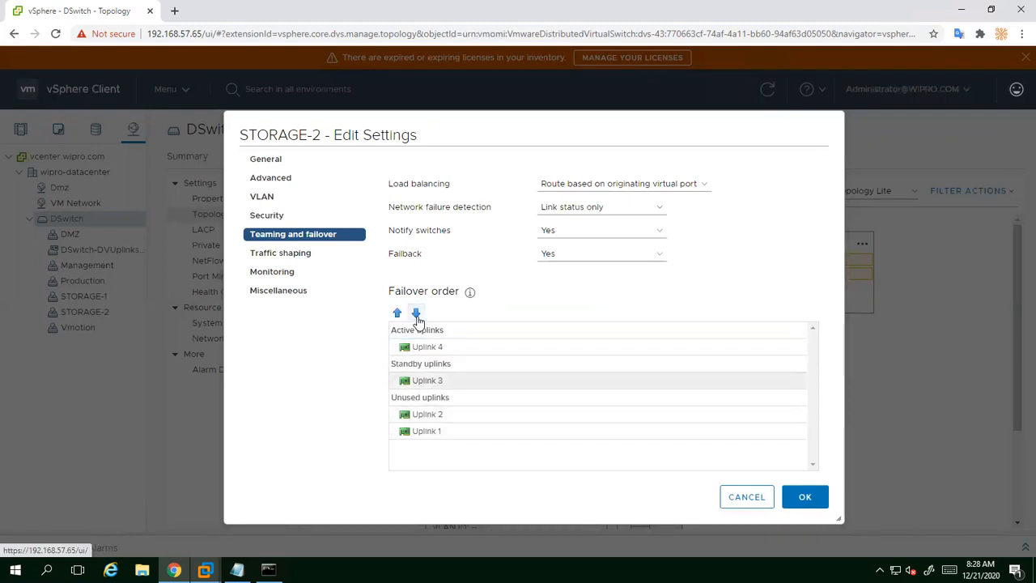
click(416, 314)
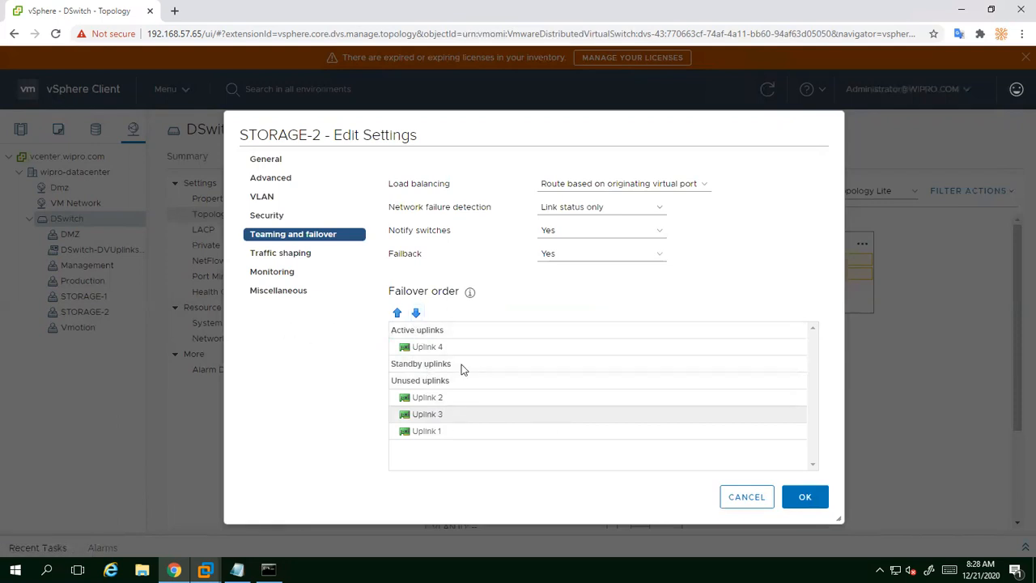
click(804, 499)
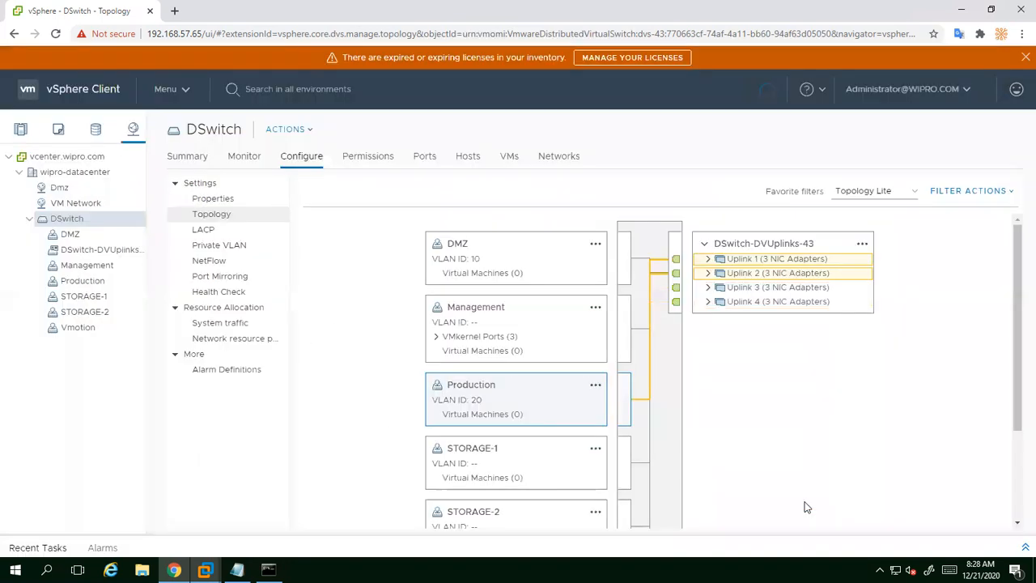
Set Uplink 3 and Uplink 4 as unused in the Vmotion port group's failover order and save the settings.
right_click(92, 335)
click(117, 363)
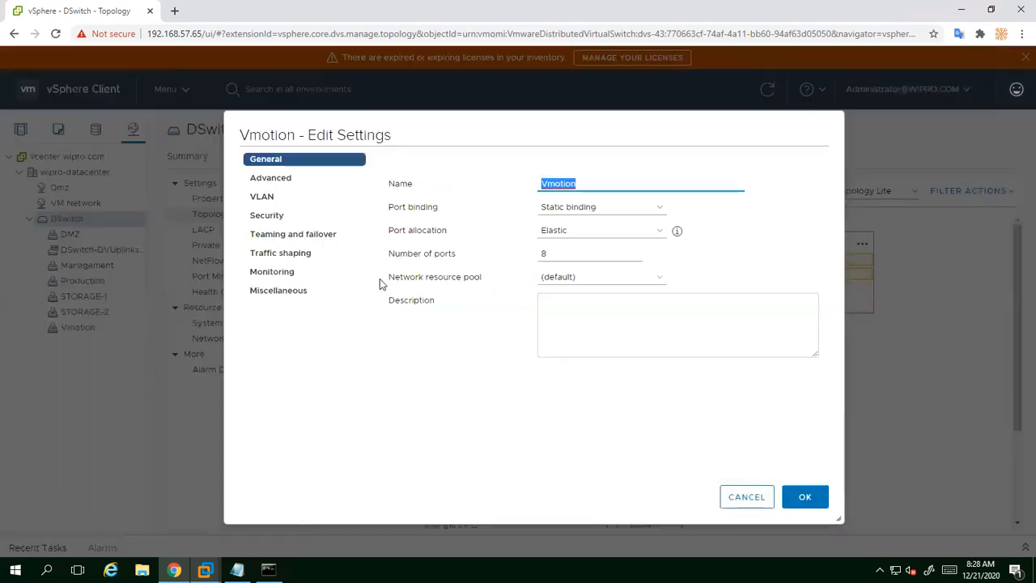
click(293, 235)
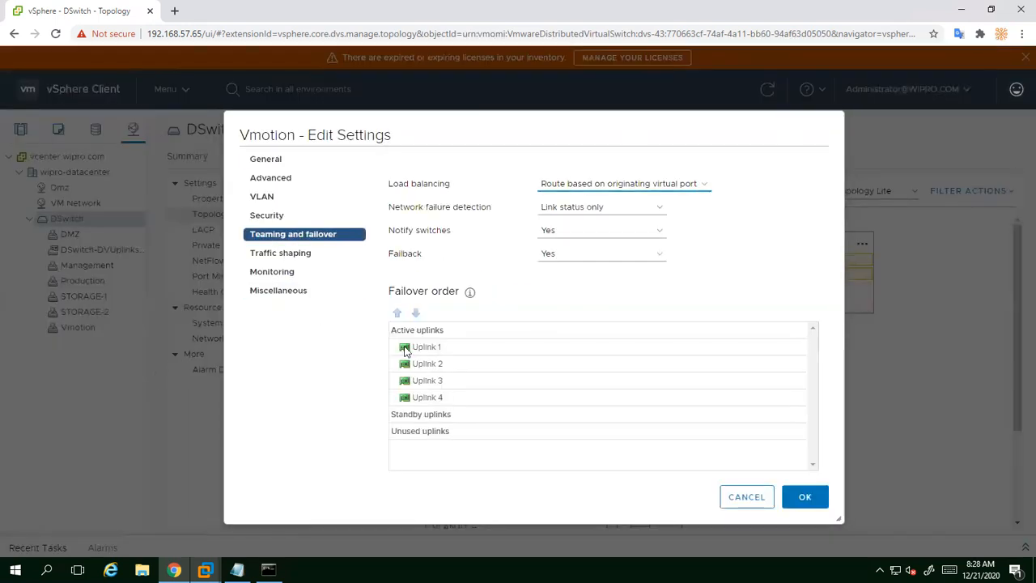
click(426, 349)
click(424, 382)
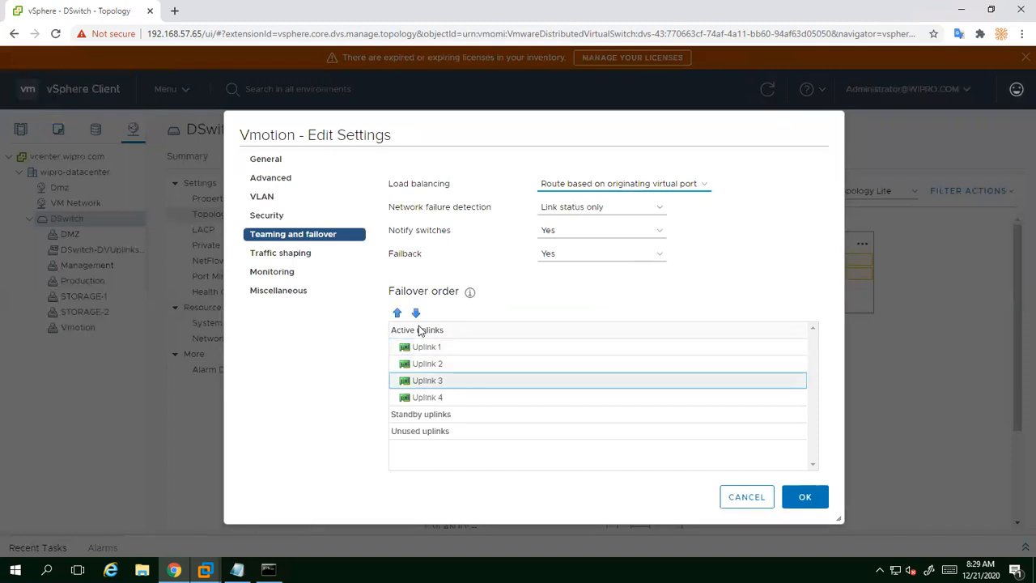
click(416, 313)
click(416, 313)
click(416, 313)
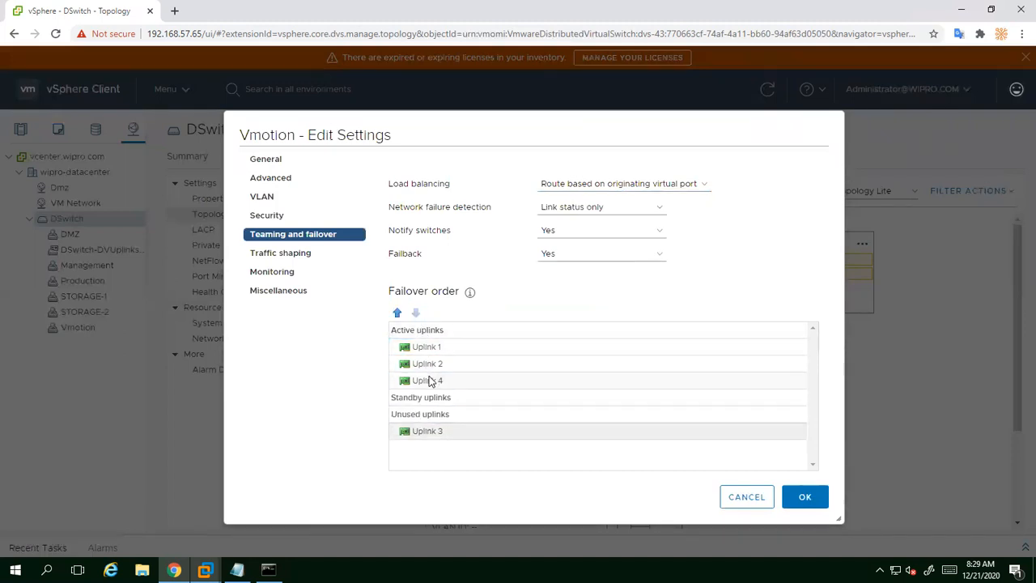
click(428, 380)
click(416, 314)
click(415, 314)
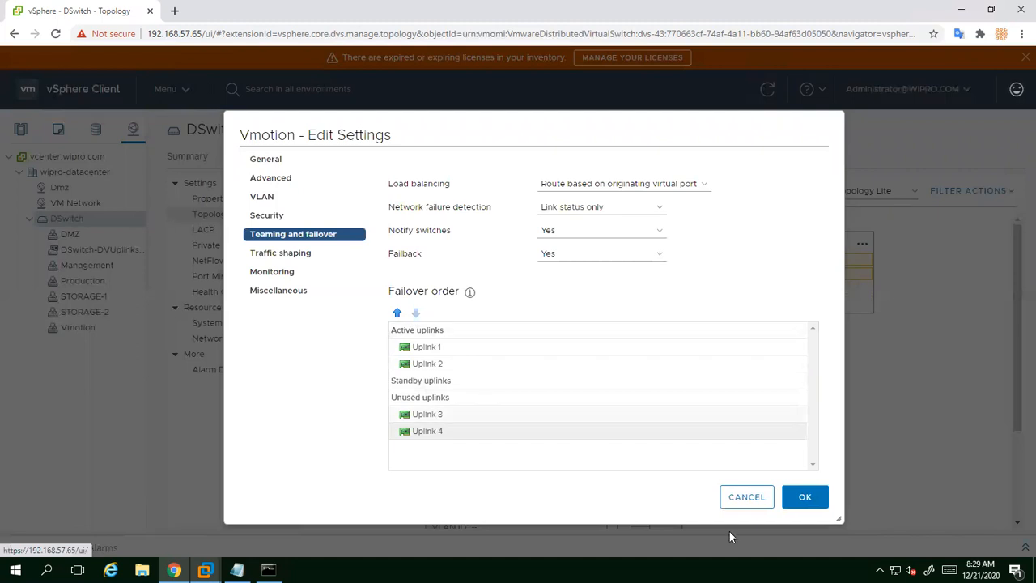
click(804, 498)
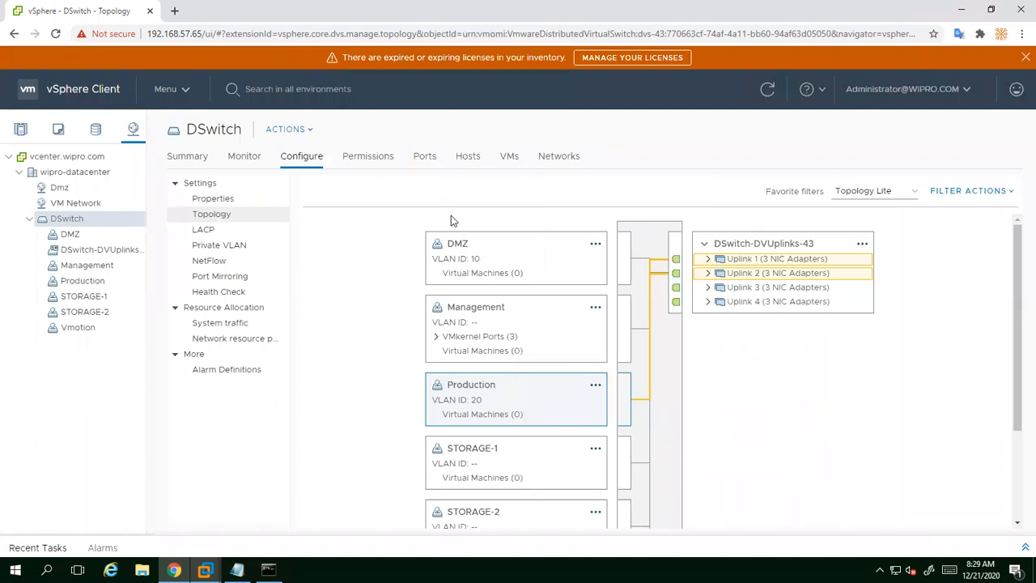
Check the DMZ port group's uplink paths, set Uplink 3 and Uplink 4 as unused in its failover order, and save.
click(458, 246)
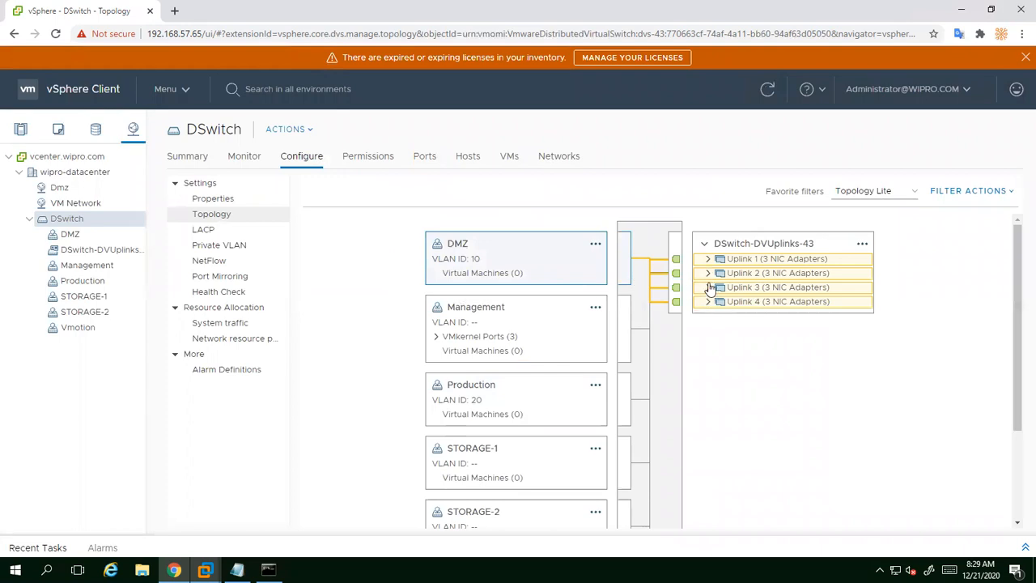
right_click(67, 234)
click(105, 264)
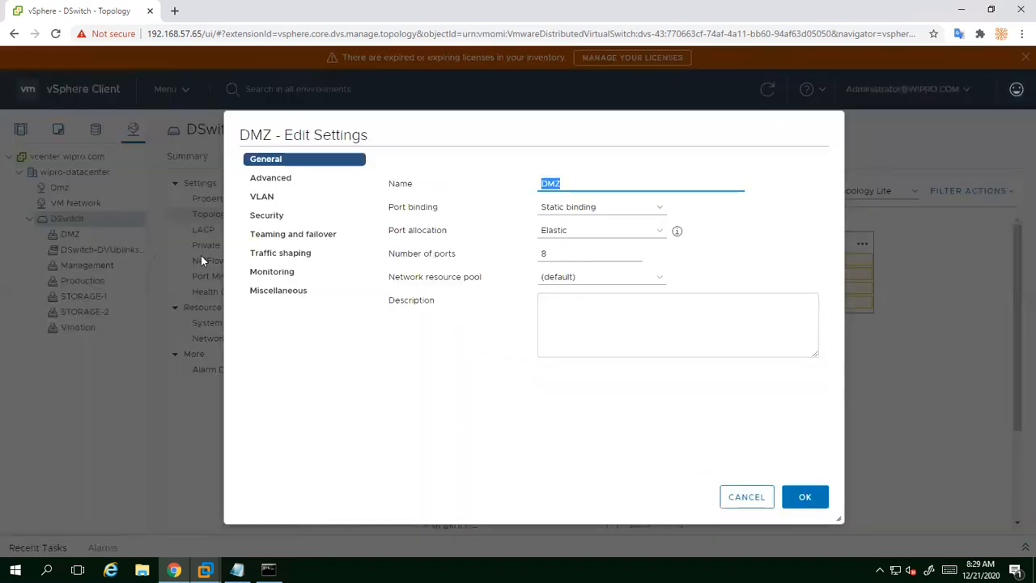
click(280, 235)
click(431, 364)
click(424, 381)
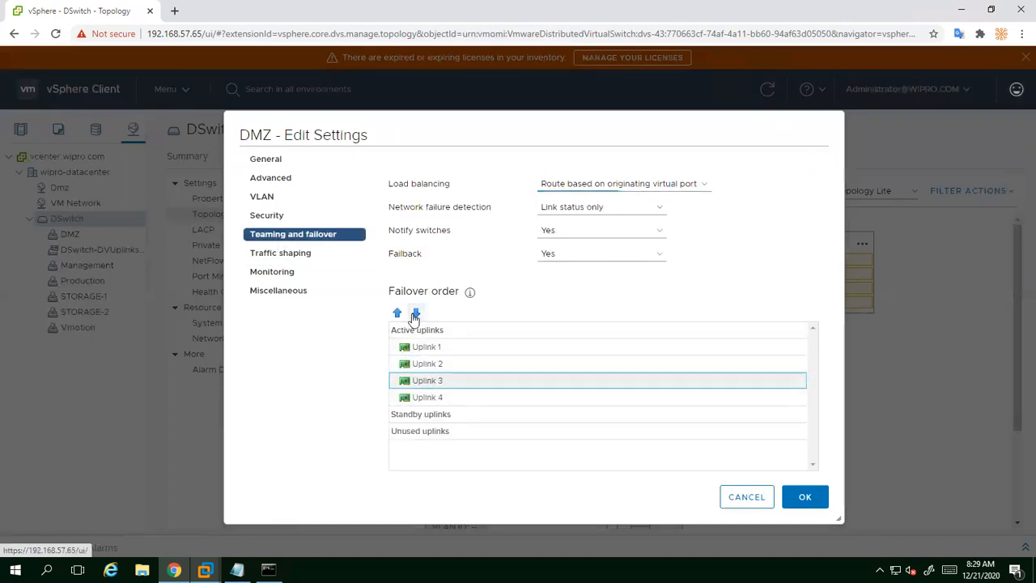
click(416, 313)
click(416, 312)
click(416, 313)
click(423, 381)
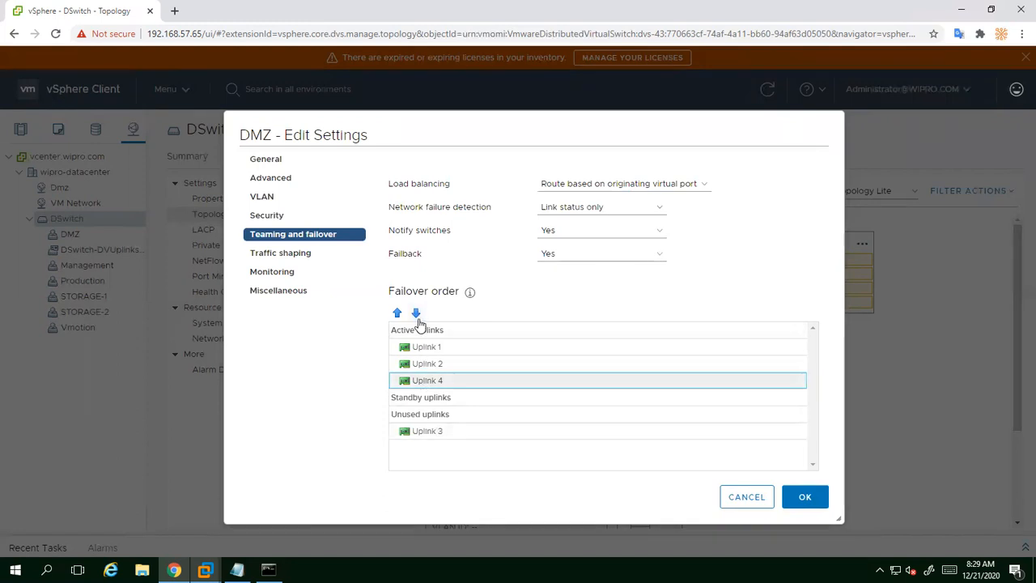
click(416, 314)
click(417, 314)
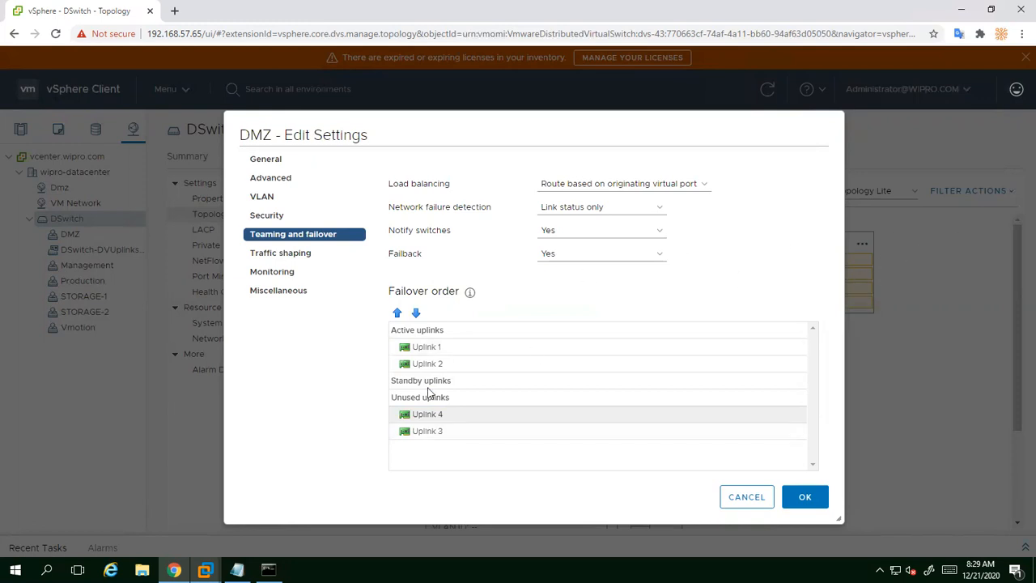
click(803, 505)
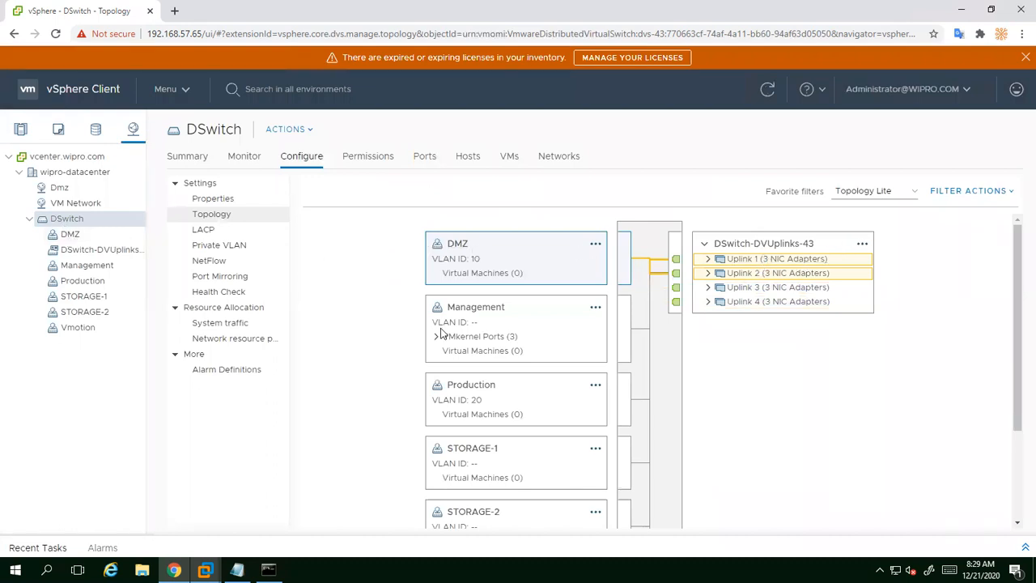
Check the uplink paths of Management, Production, STORAGE-1, STORAGE-2 and Vmotion in the DSwitch topology.
click(476, 312)
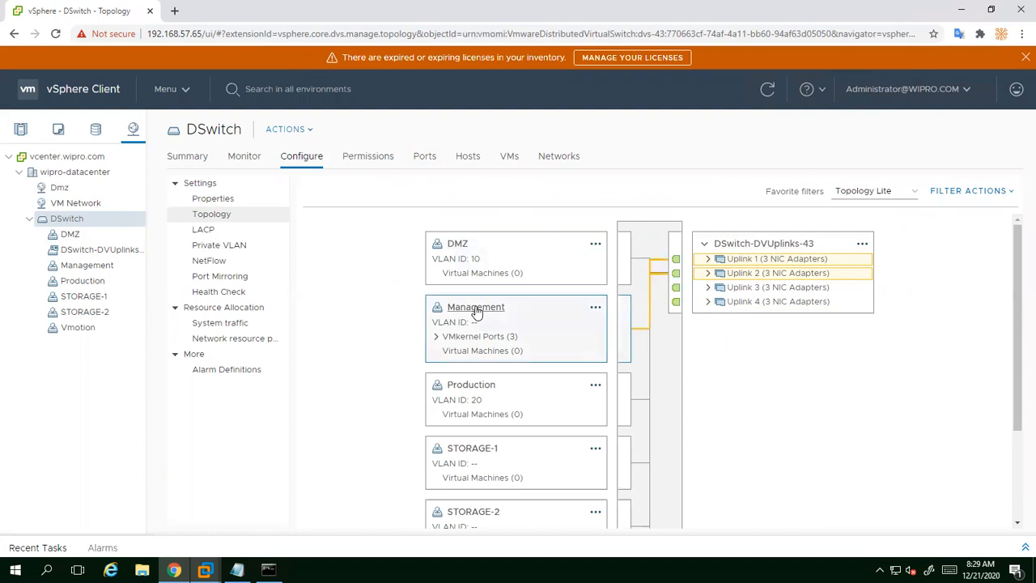
click(466, 388)
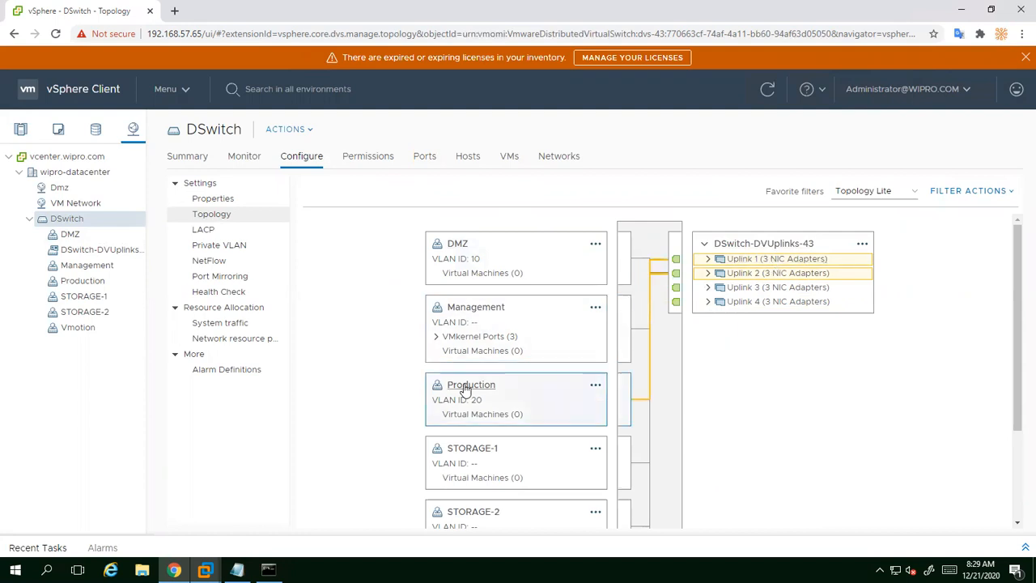
click(475, 457)
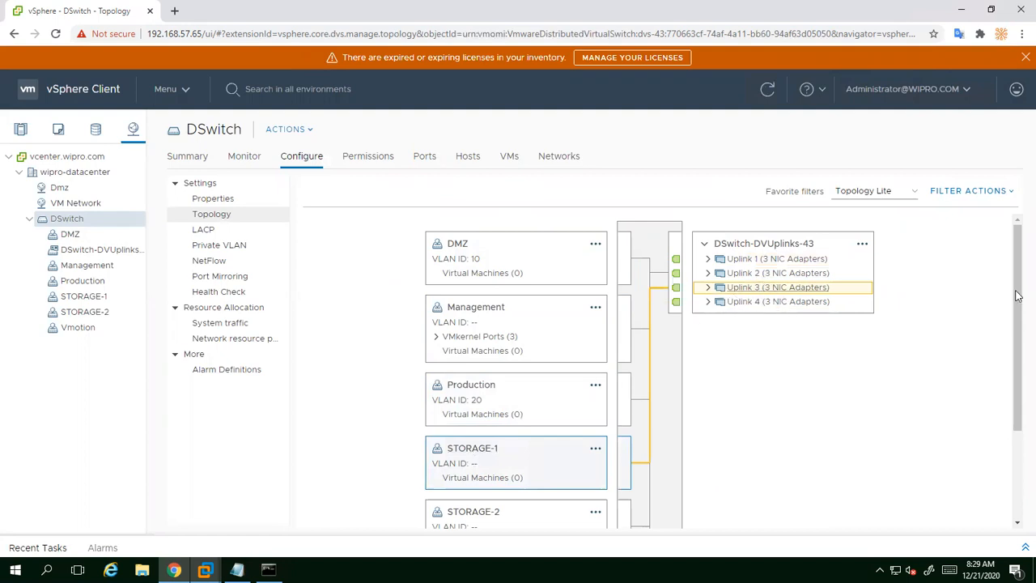
drag(1019, 297, 747, 339)
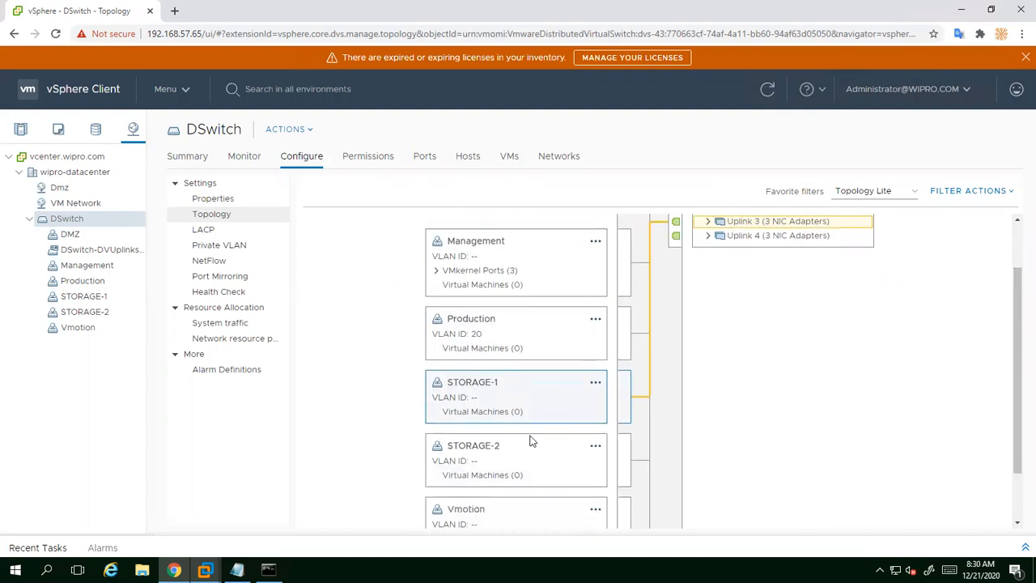
click(477, 456)
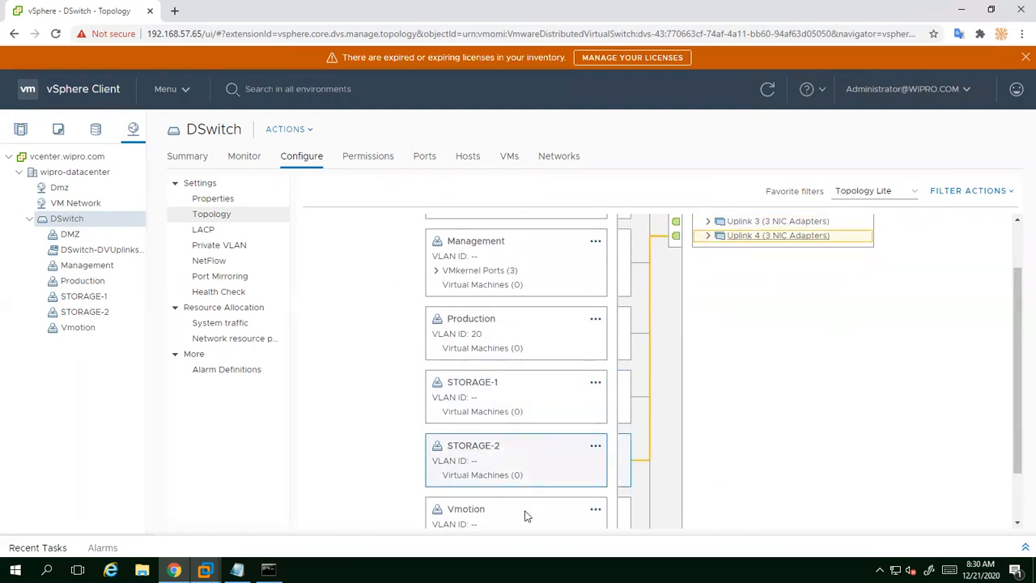
click(470, 511)
drag(1018, 351, 1017, 279)
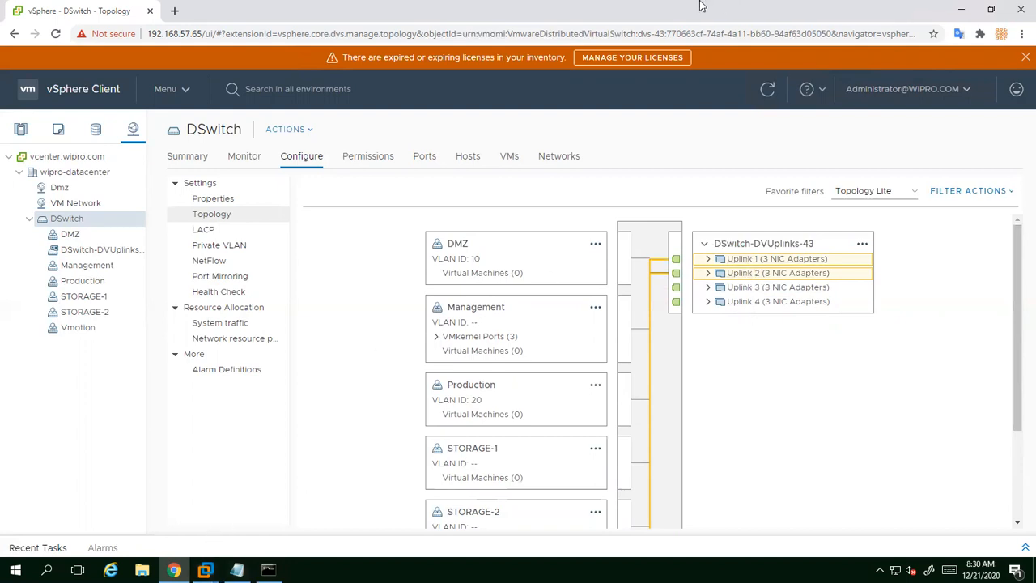
mouse_move(700, 3)
click(149, 13)
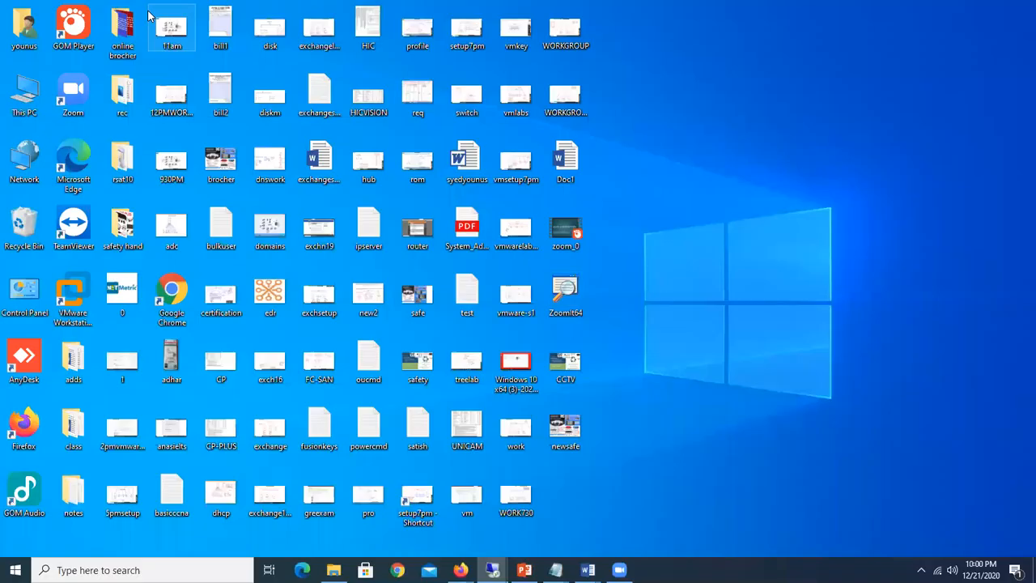
mouse_move(492, 570)
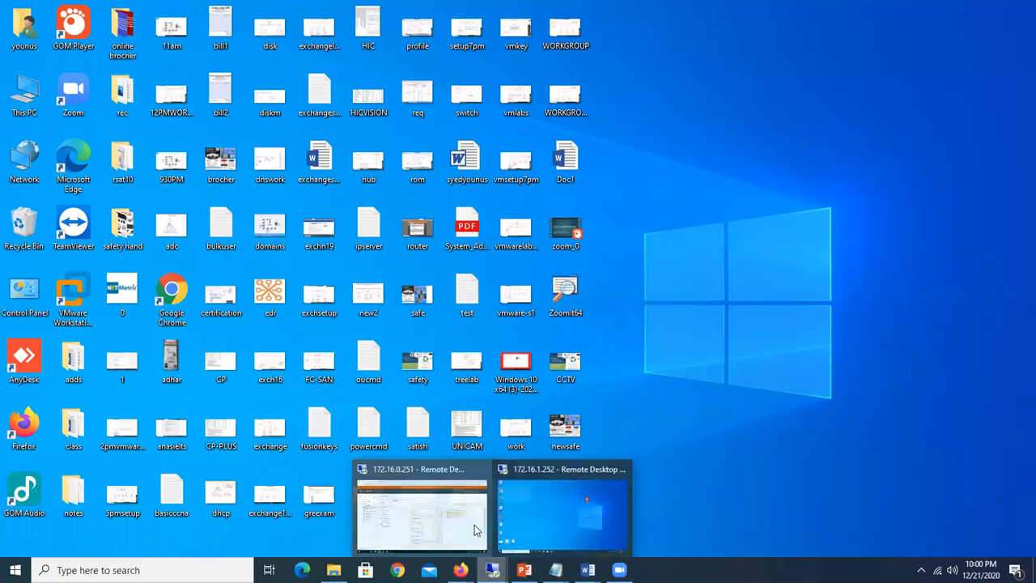
click(442, 522)
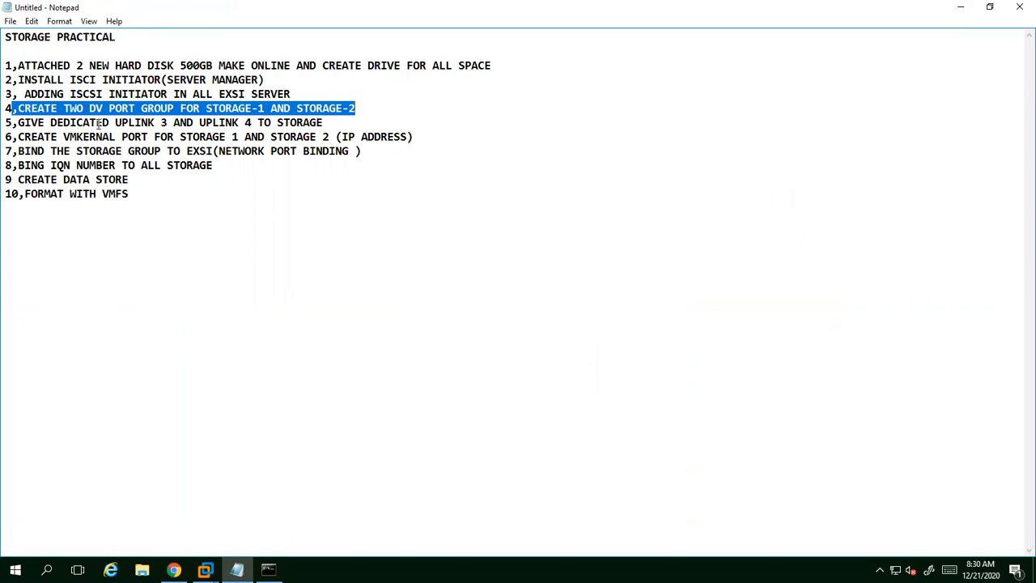
Review the Notepad lab plan's items on port groups and dedicated uplinks, and highlight item 6 on creating VMkernel ports.
drag(114, 122, 167, 122)
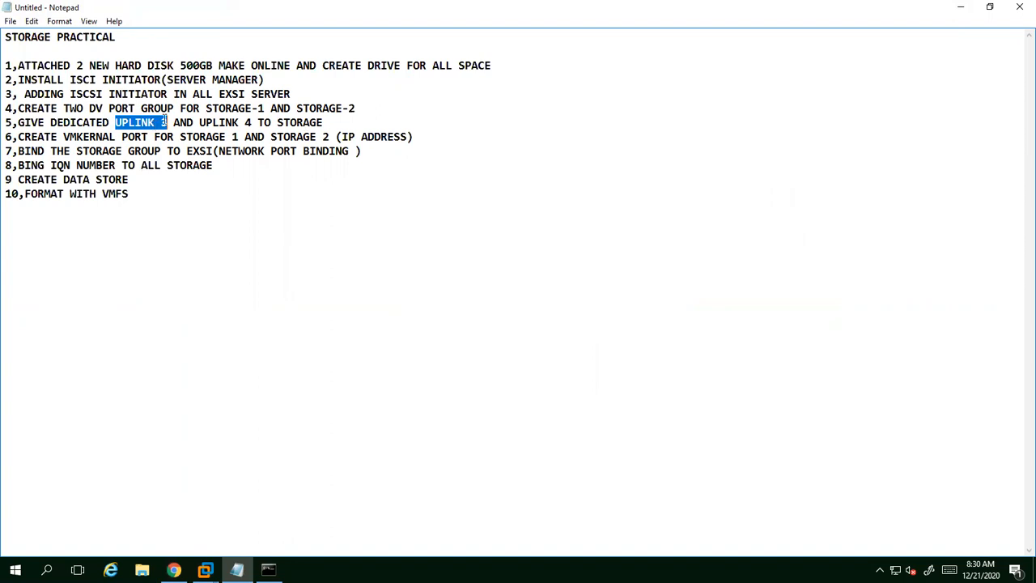
drag(199, 109, 264, 108)
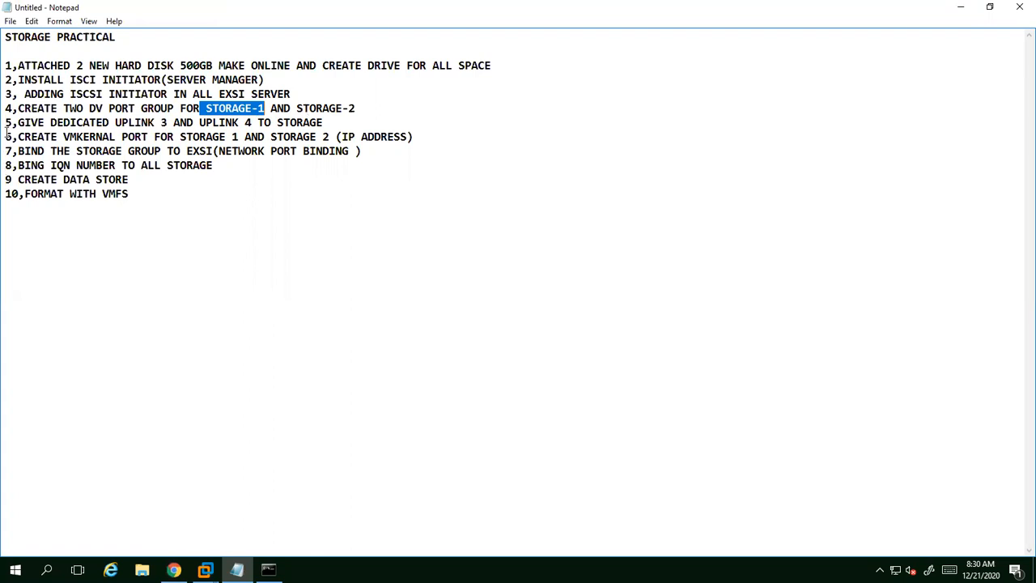
drag(6, 136, 443, 136)
click(438, 129)
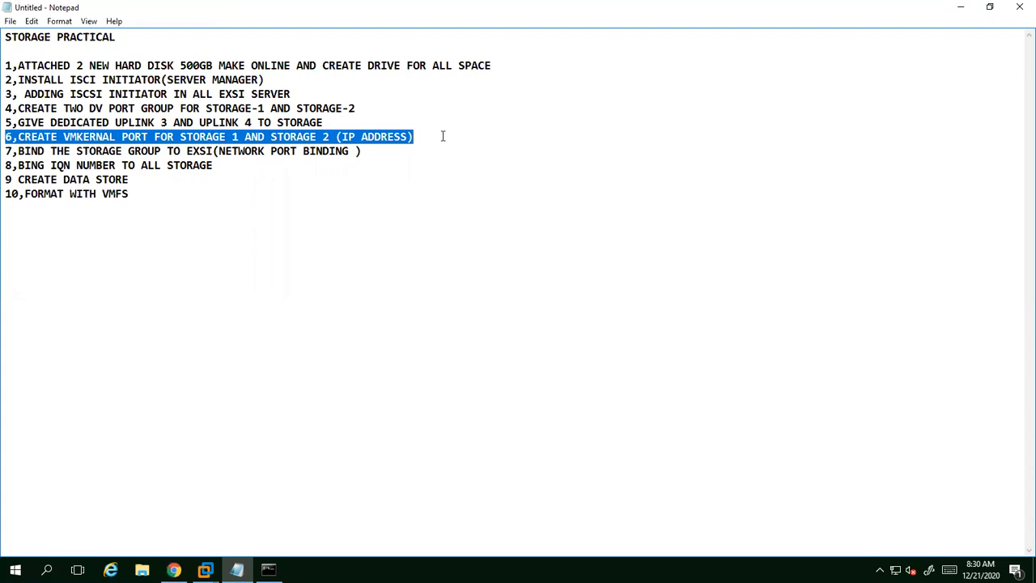
Switch to the vcenter server virtual machine, close the finished Add Roles and Features Wizard, and minimize VMware Workstation.
click(205, 570)
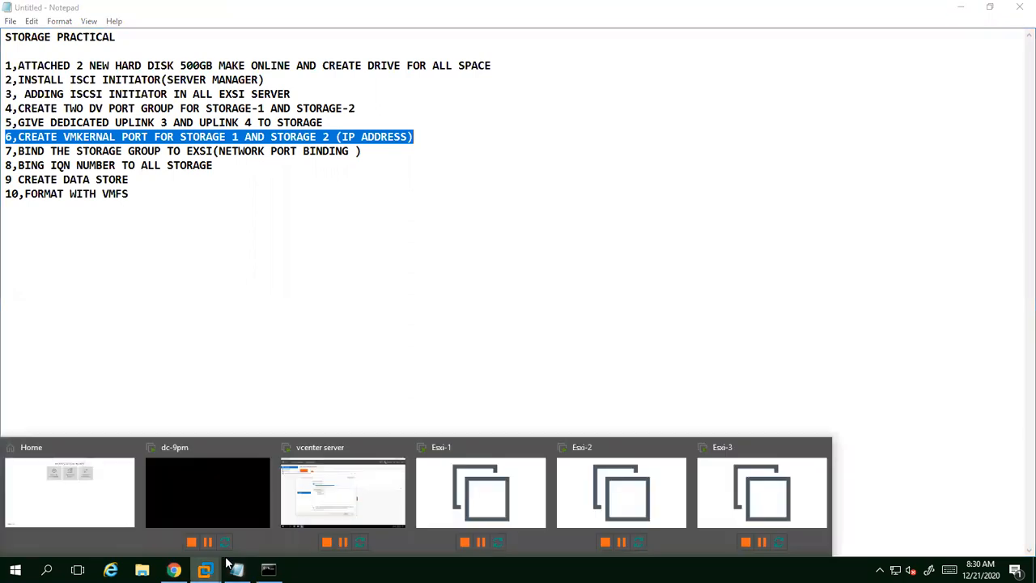
click(334, 494)
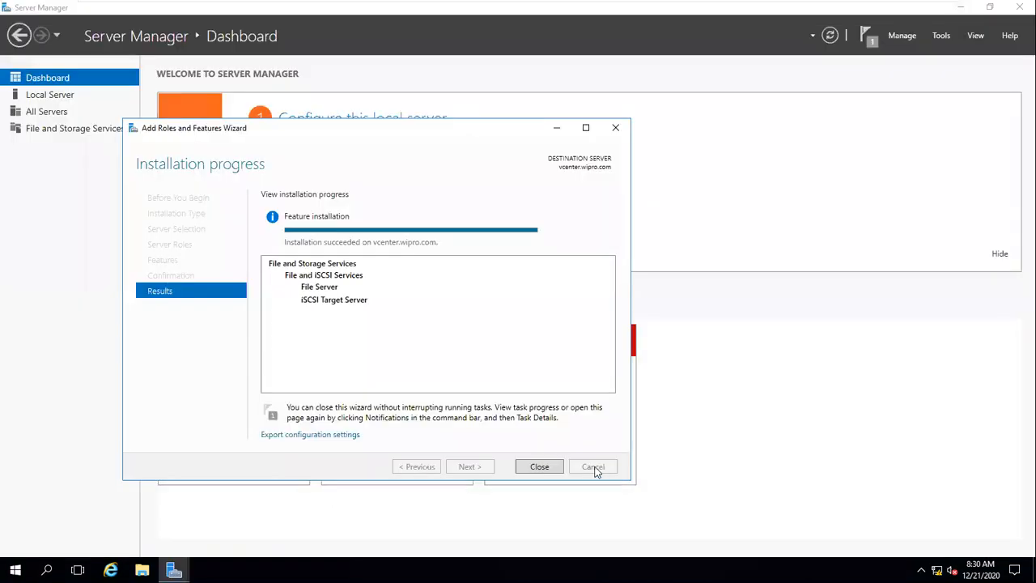
click(536, 468)
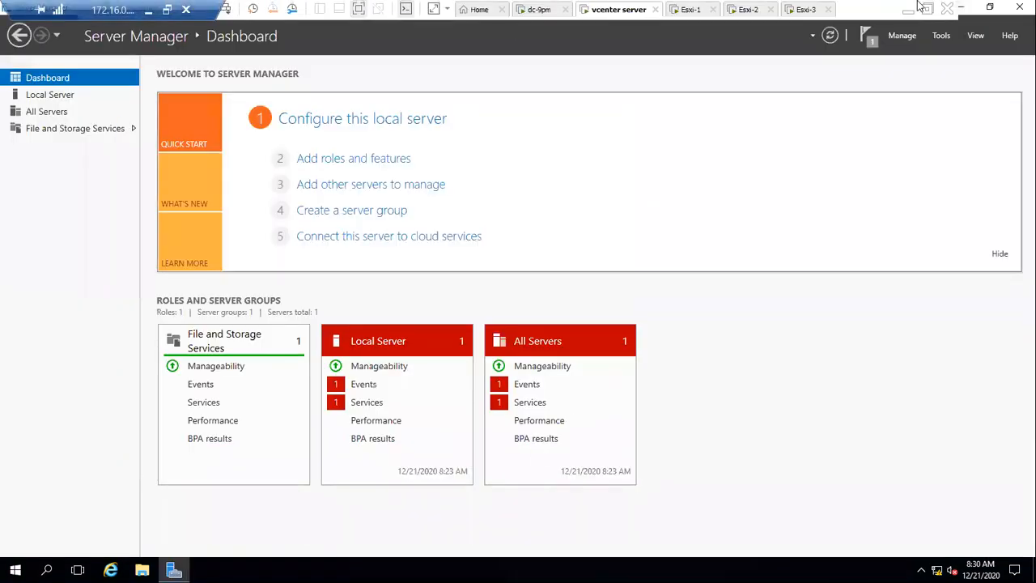
click(907, 8)
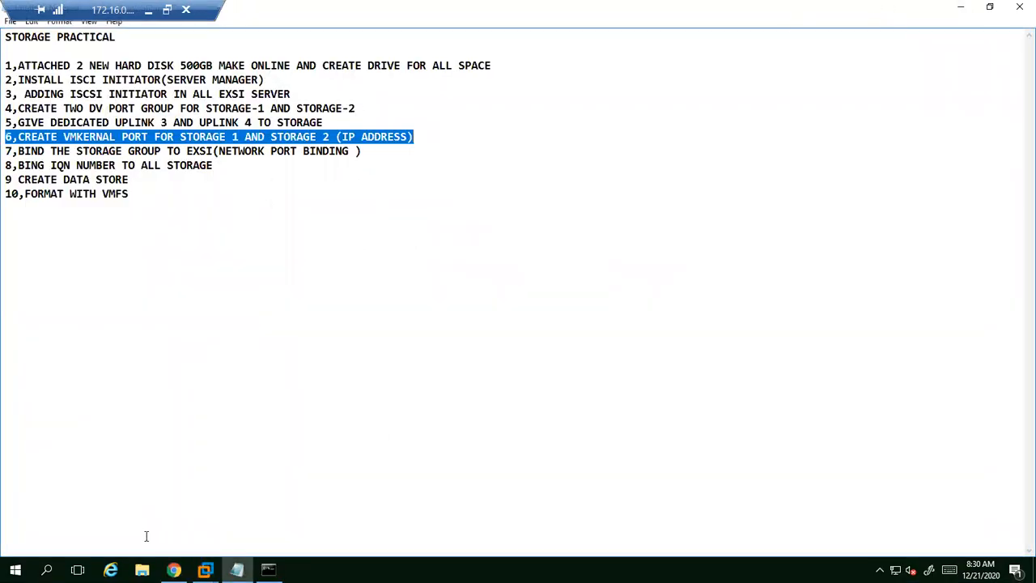
Switch to the vSphere Client in Chrome and open the virtual switches configuration of host esxi-1.wipro.com.
click(173, 570)
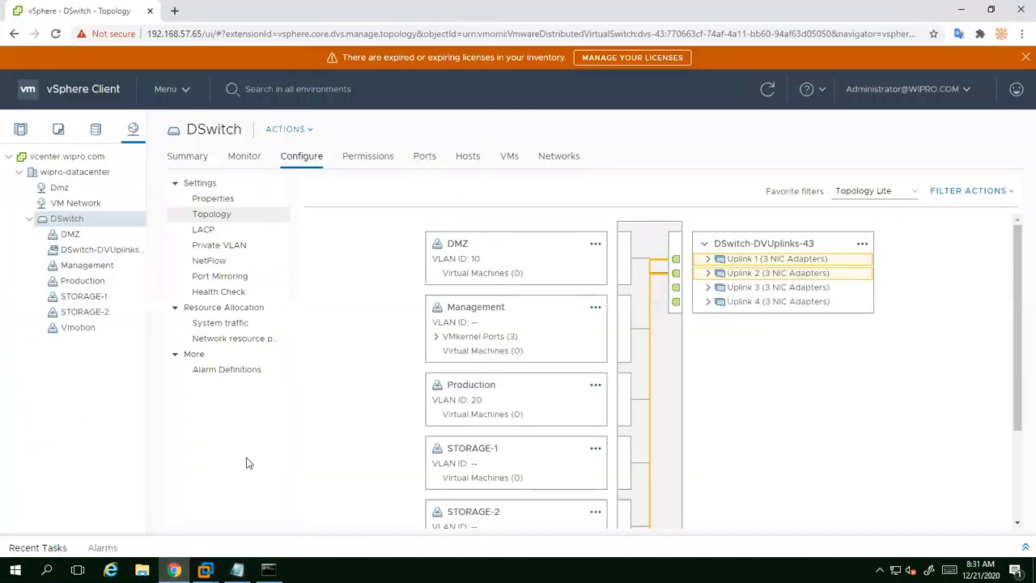
click(20, 129)
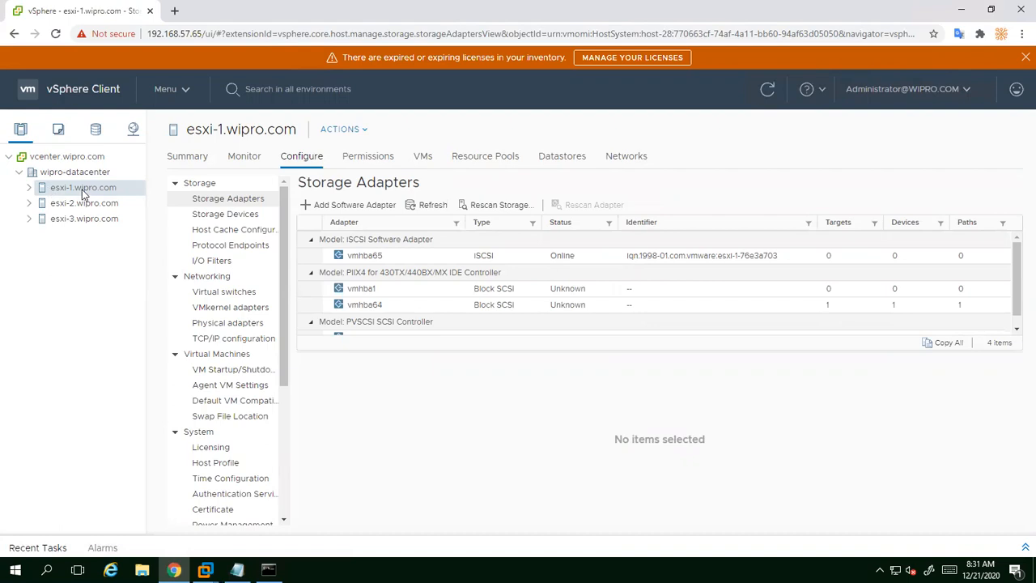
click(204, 277)
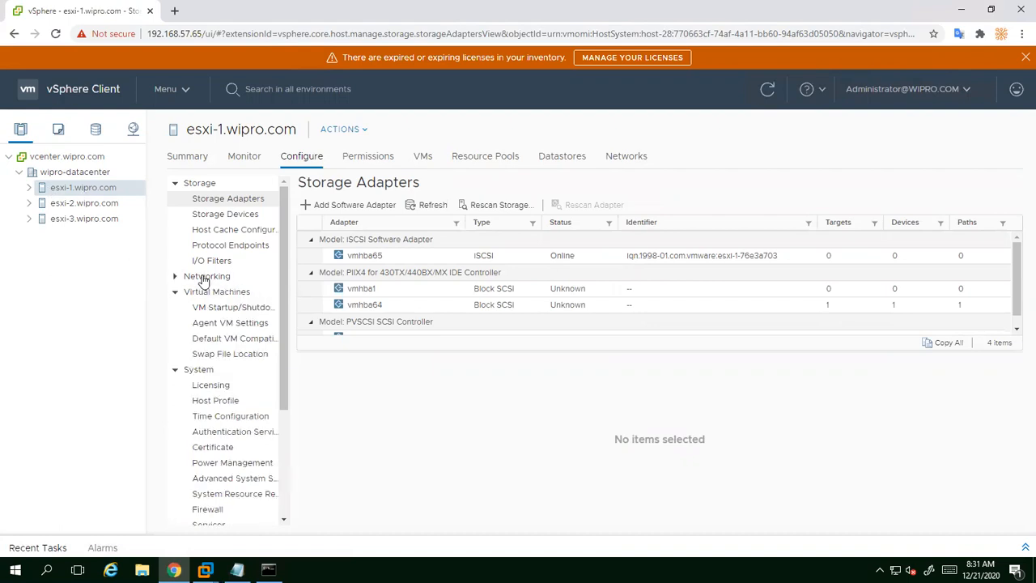
click(204, 277)
click(214, 294)
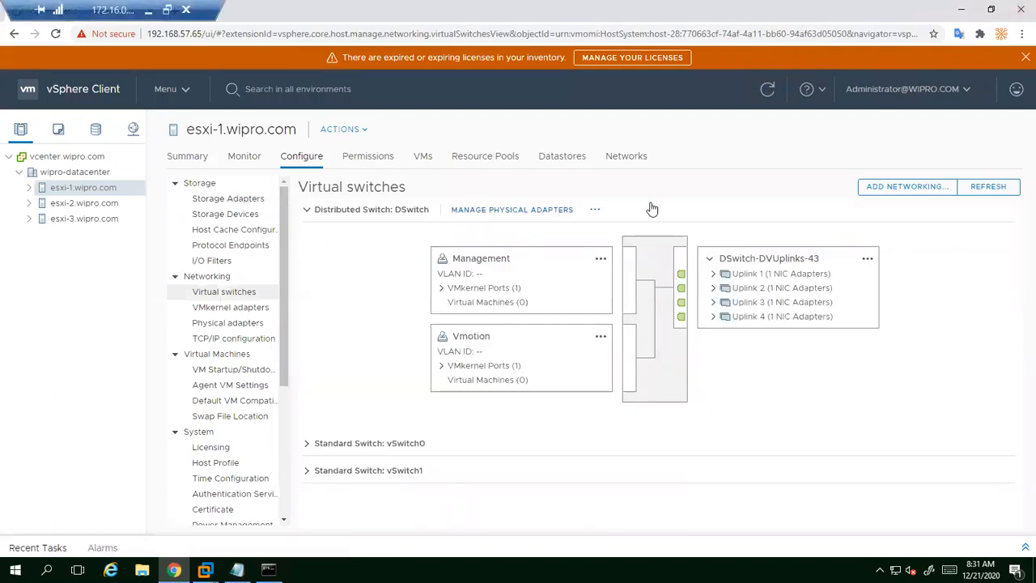
Start adding a VMkernel network adapter to esxi-1.wipro.com on the existing network STORAGE-1, keeping the default port properties.
click(902, 186)
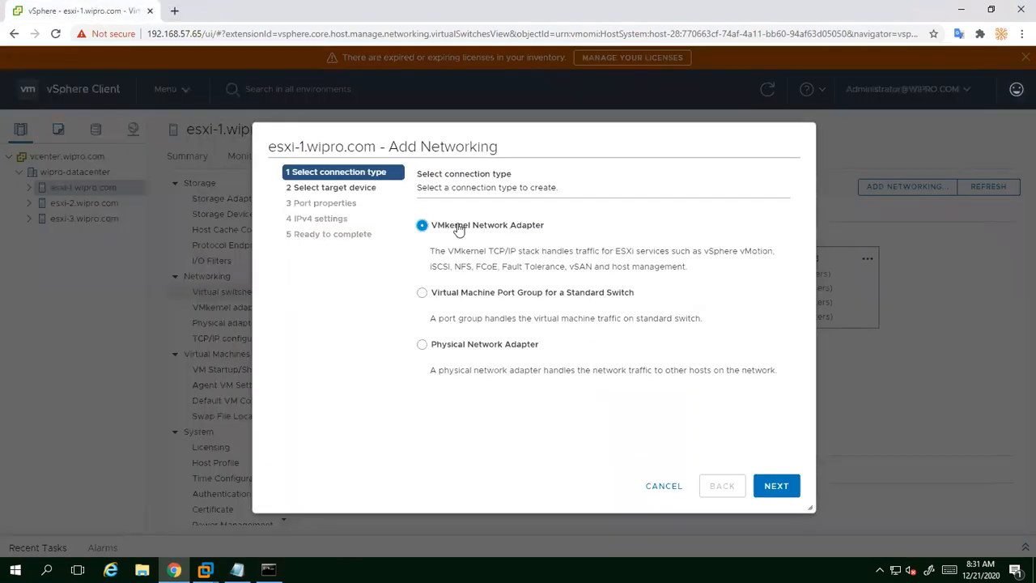
click(778, 485)
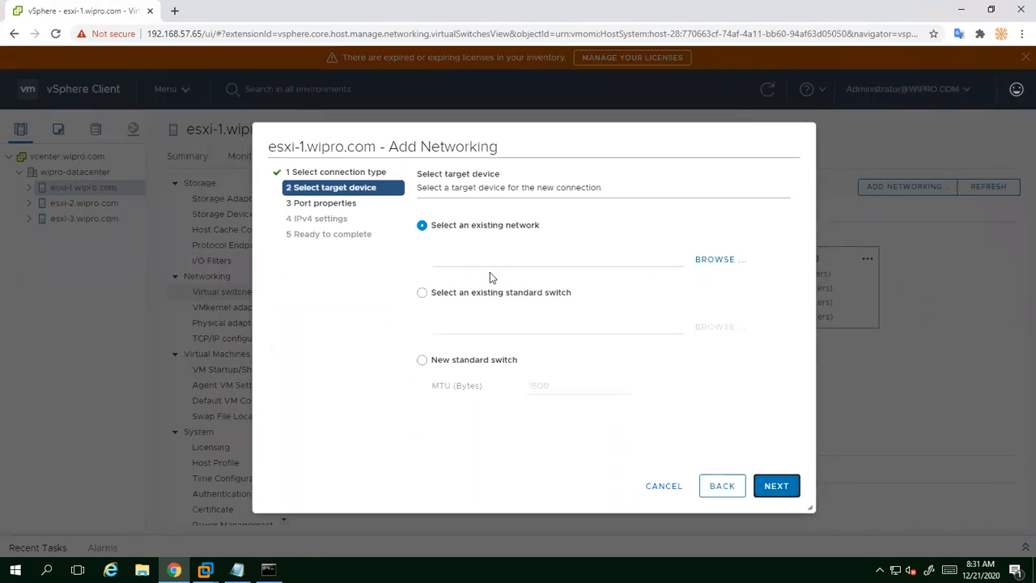
click(715, 259)
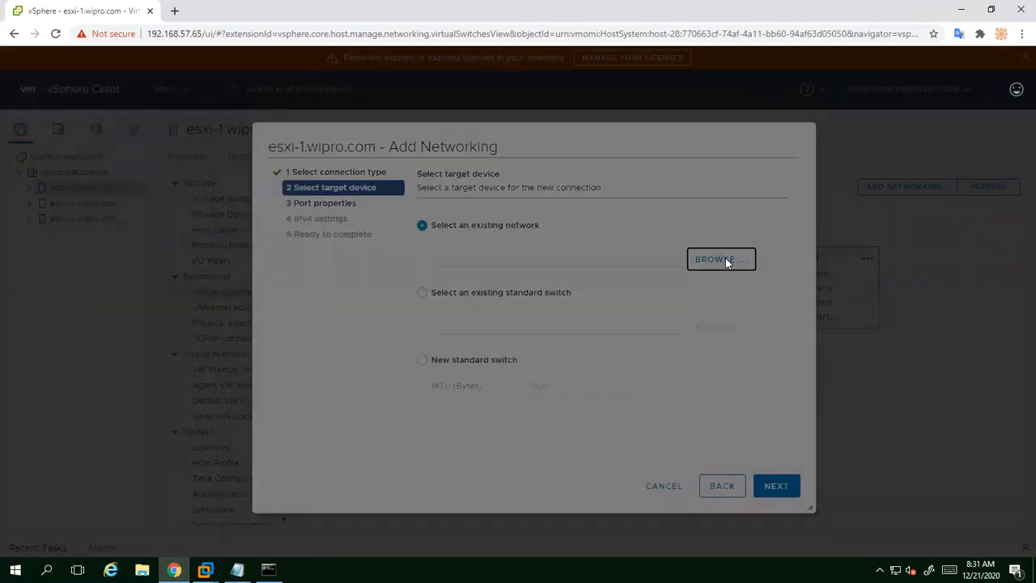
click(404, 305)
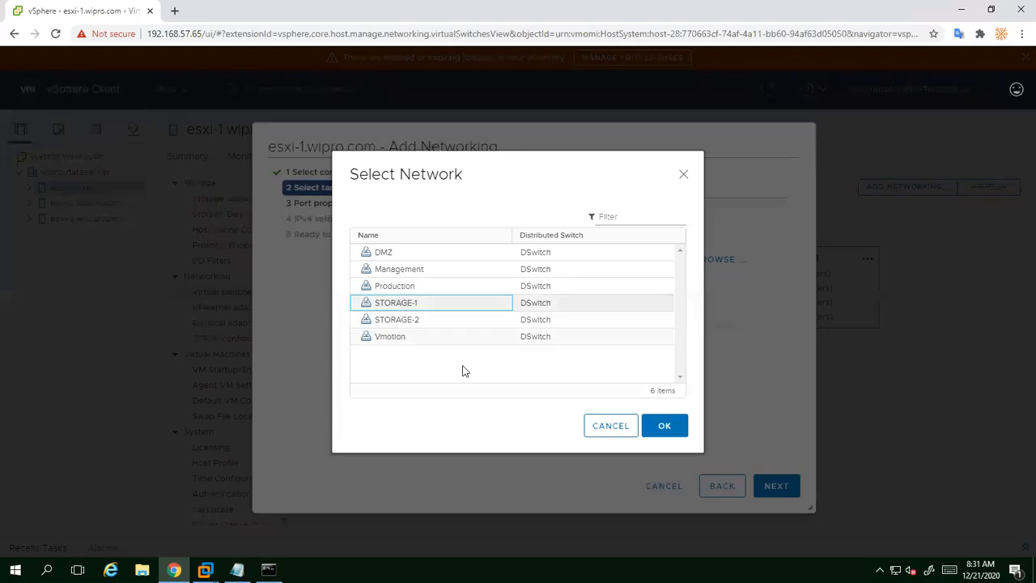
click(611, 426)
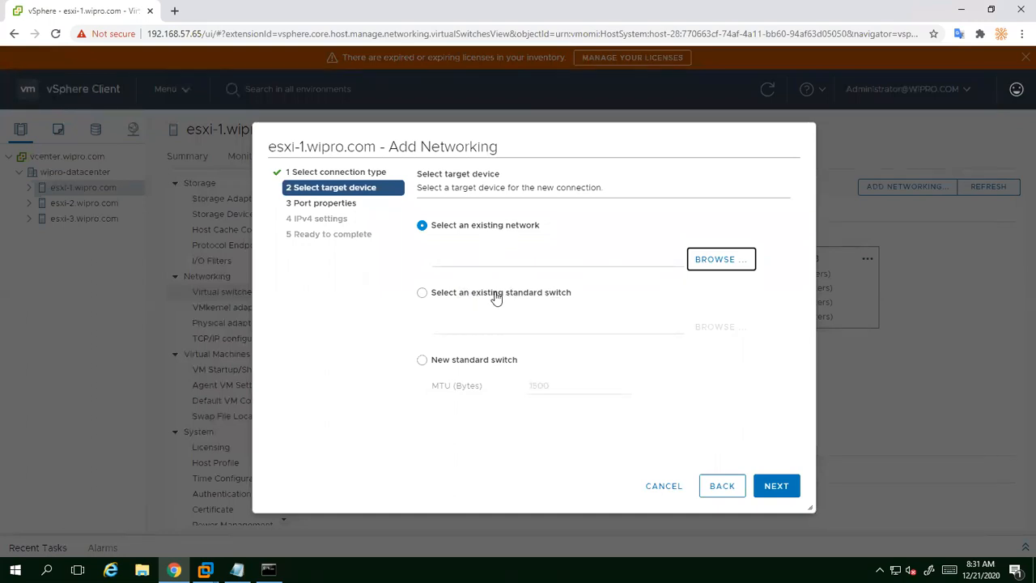
click(717, 259)
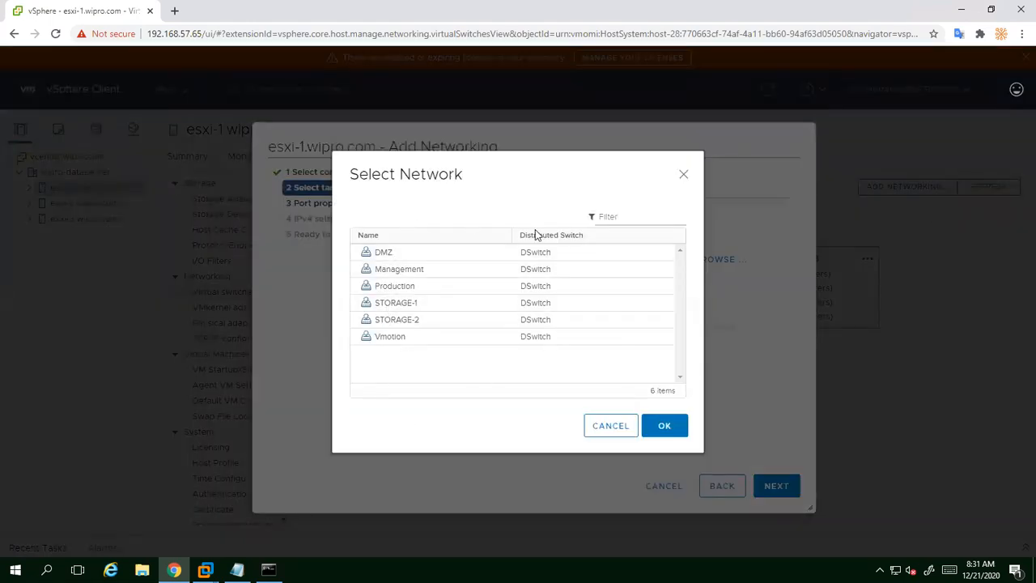
click(397, 306)
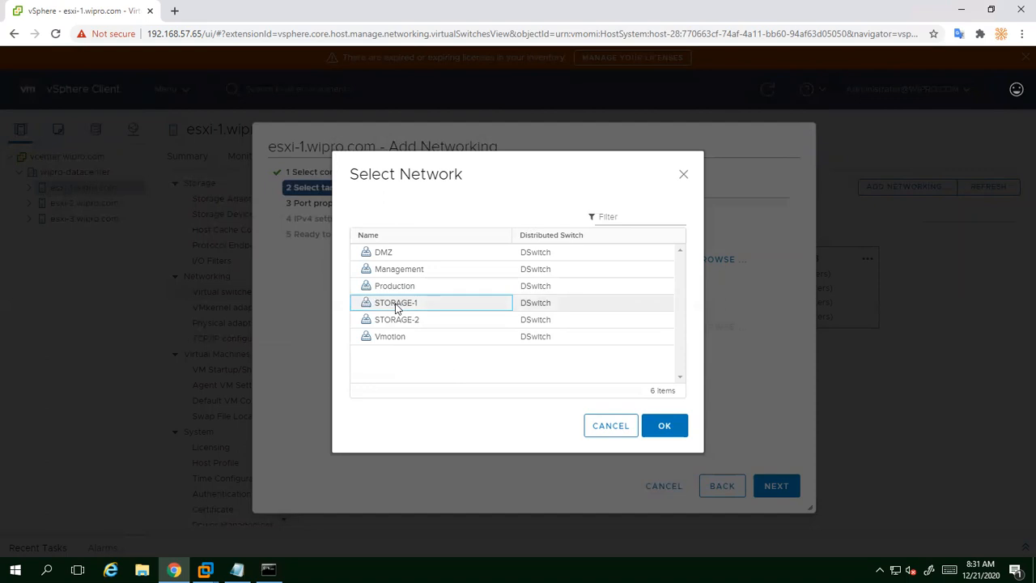
click(667, 429)
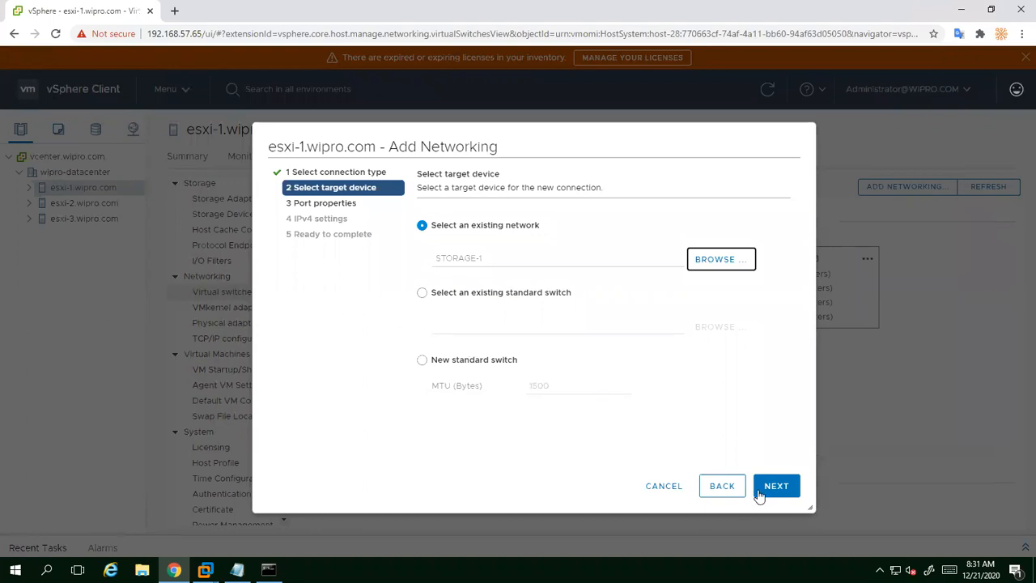
click(775, 486)
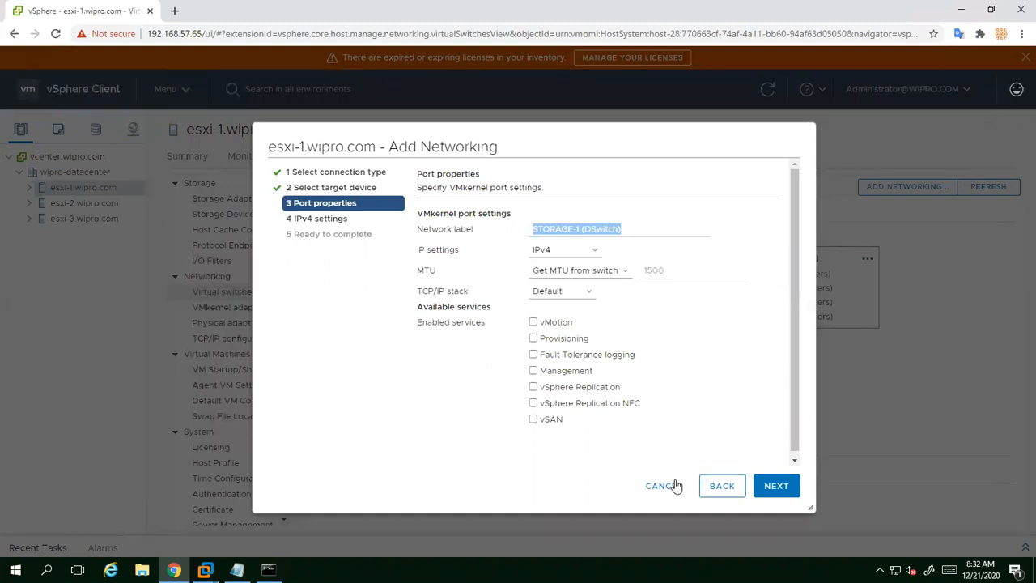
mouse_move(529, 5)
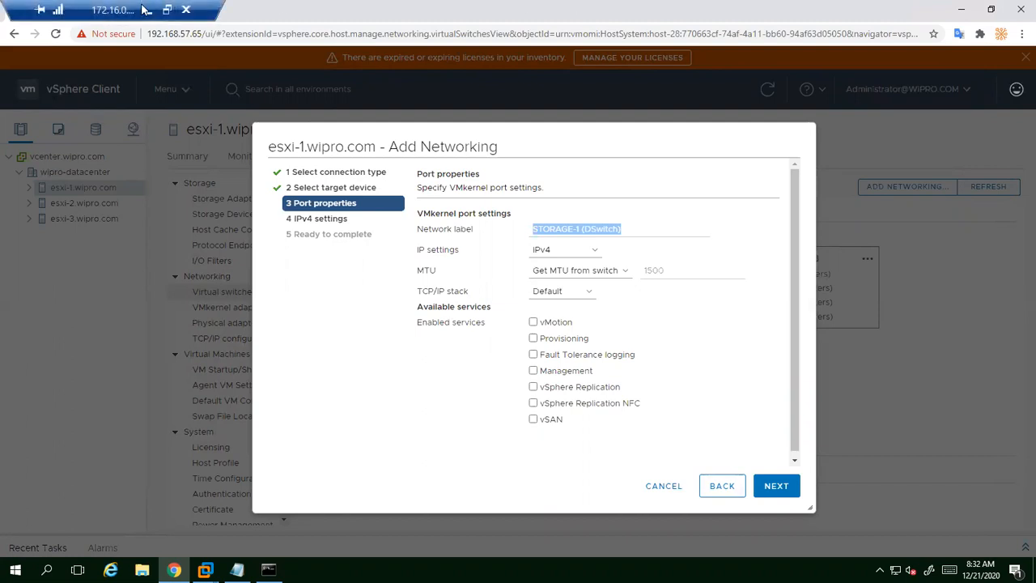
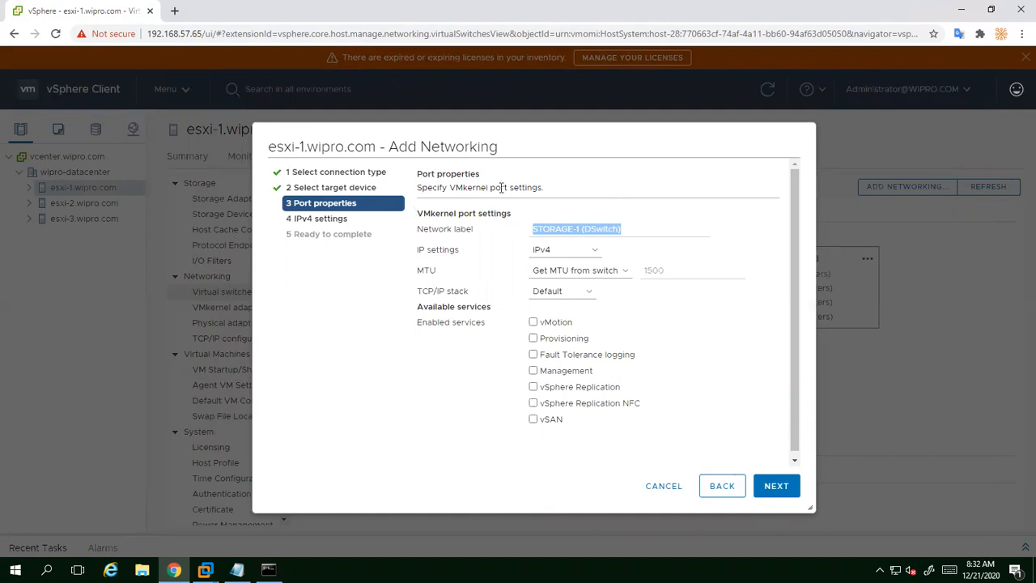
click(775, 485)
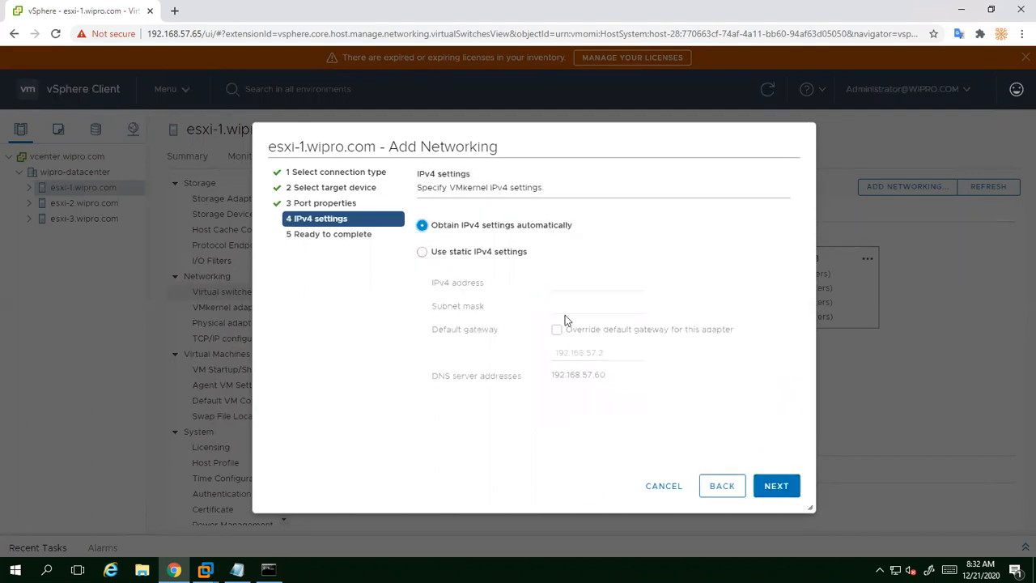
Give the STORAGE-1 adapter the static IPv4 address 192.168.57.68 with subnet mask 255.255.255.0 and finish creating it.
click(441, 253)
click(570, 284)
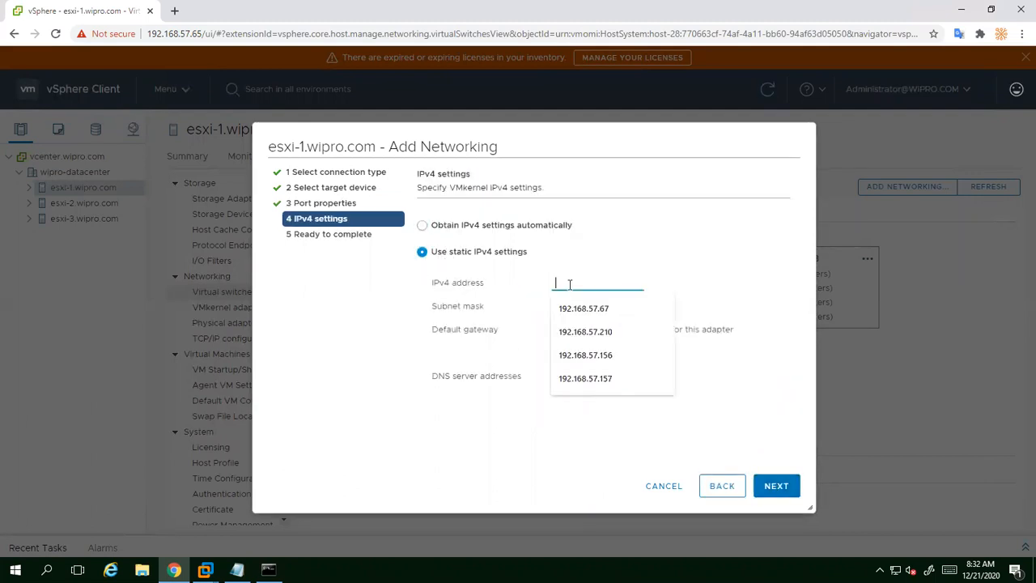
text(192.168.5)
key(Down)
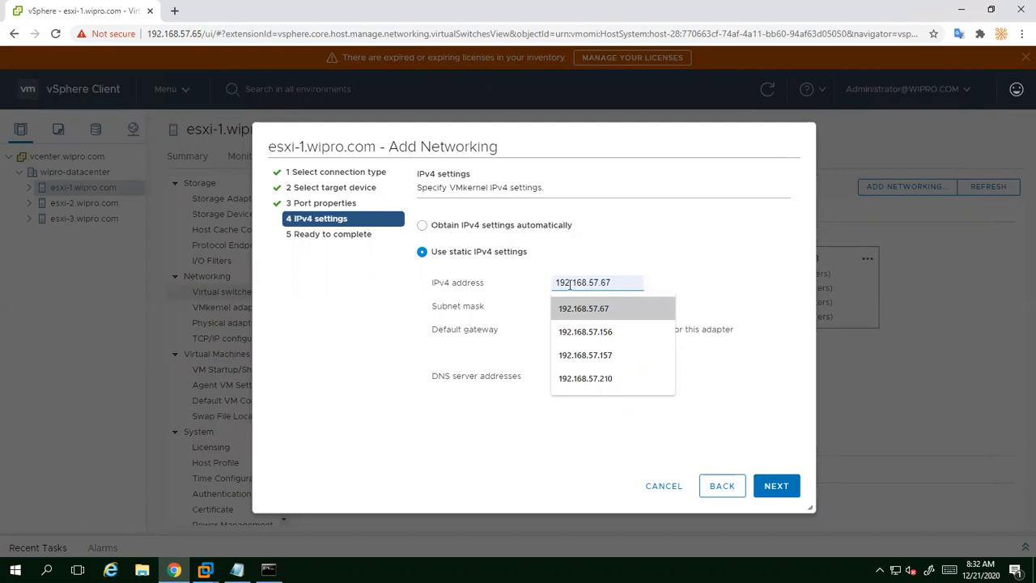
key(Return)
key(BackSpace)
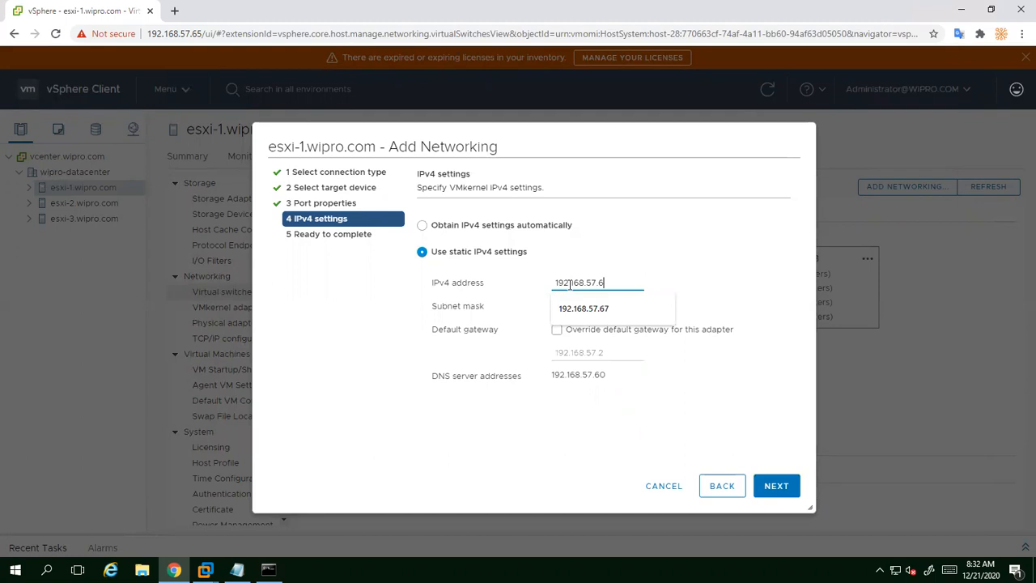
text(8)
click(573, 306)
click(572, 329)
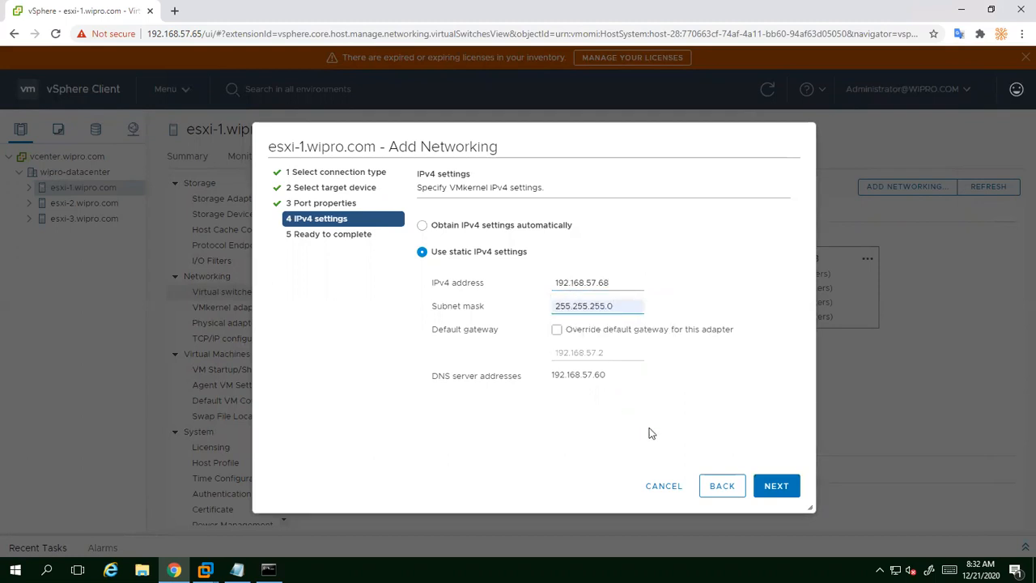
click(765, 488)
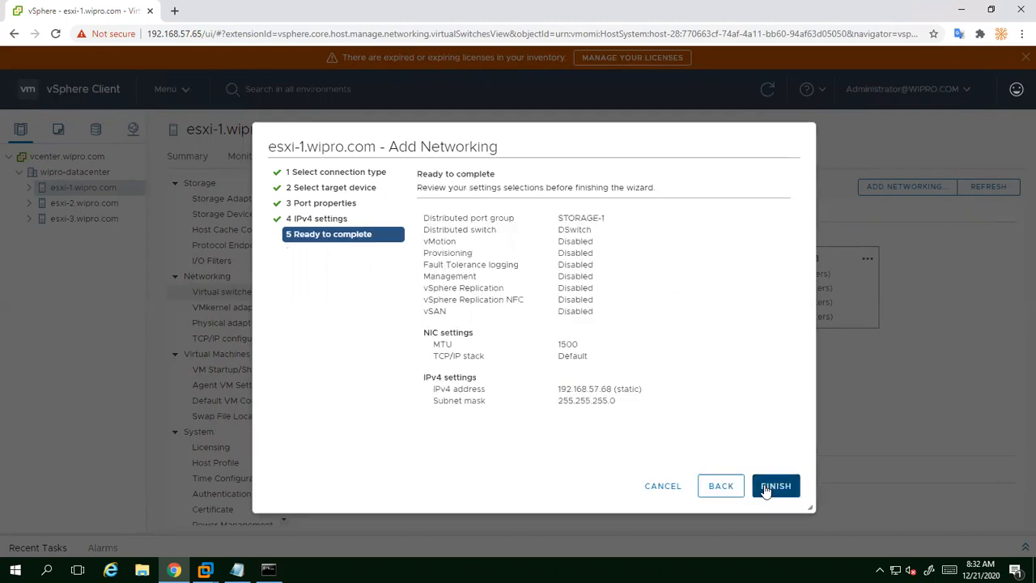
click(765, 488)
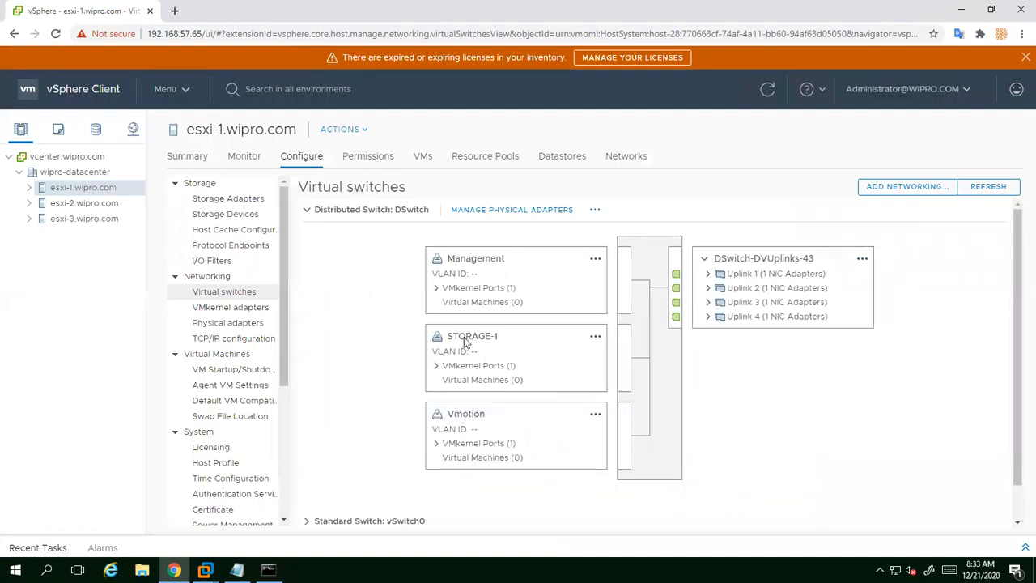
Start adding another VMkernel network adapter to esxi-1.wipro.com on the existing network STORAGE-2, keeping the default port properties.
right_click(86, 188)
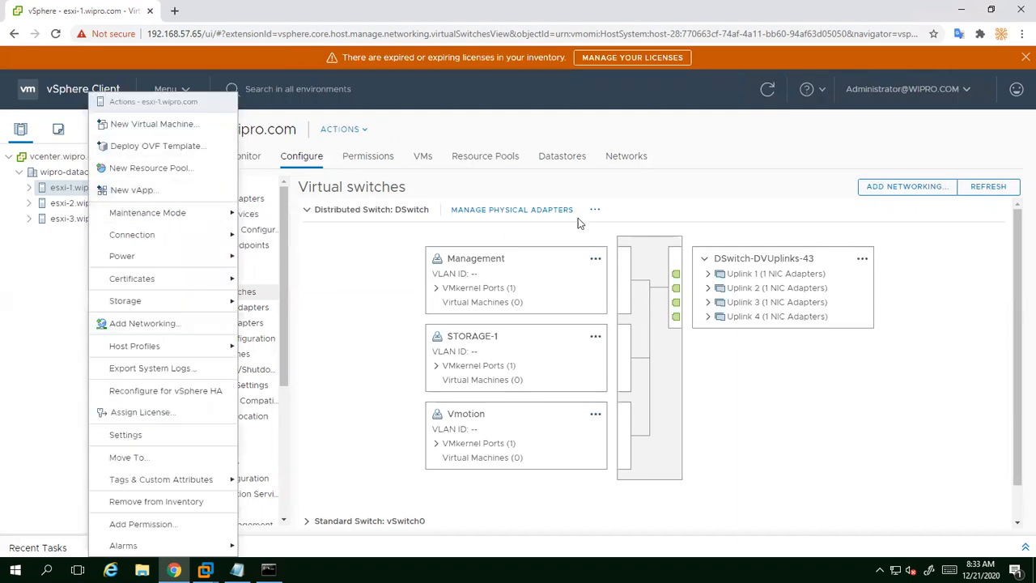
click(701, 196)
click(866, 192)
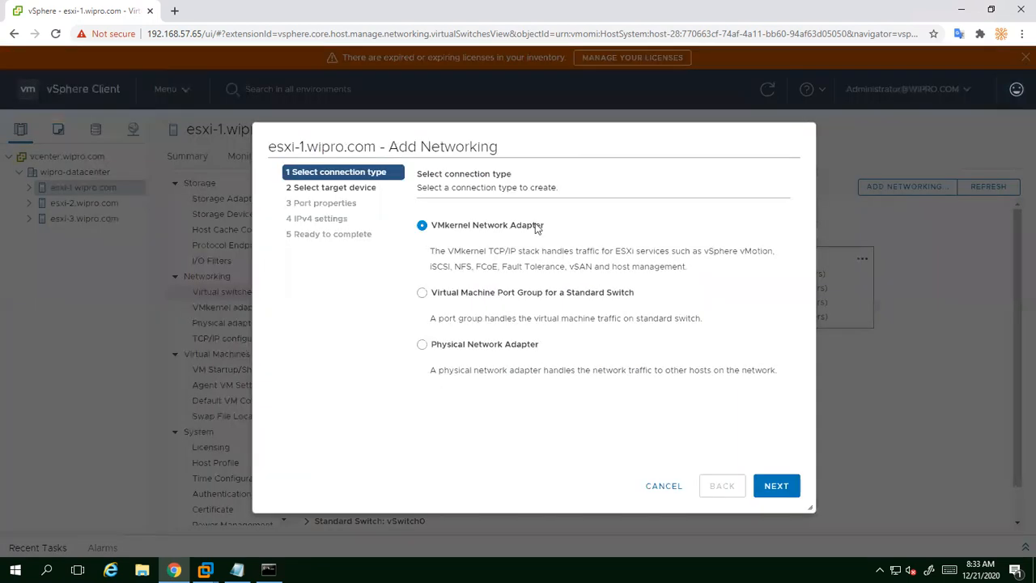
click(782, 488)
click(717, 260)
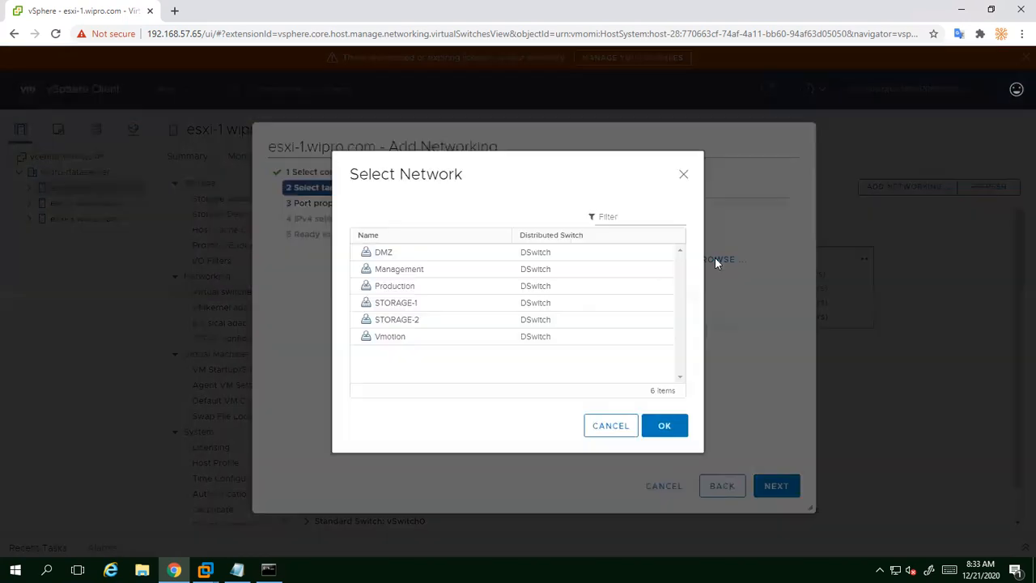
click(395, 322)
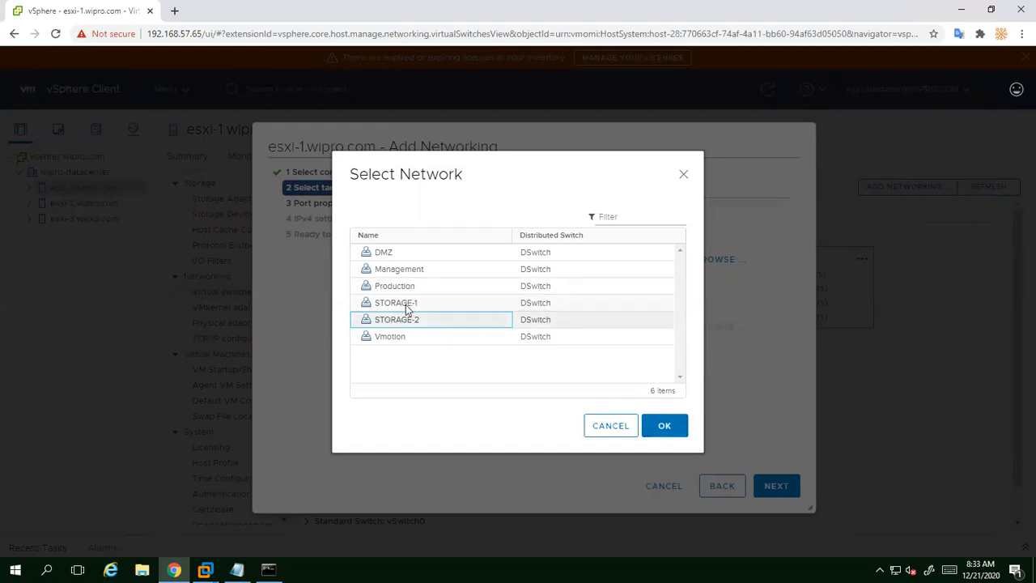
click(664, 427)
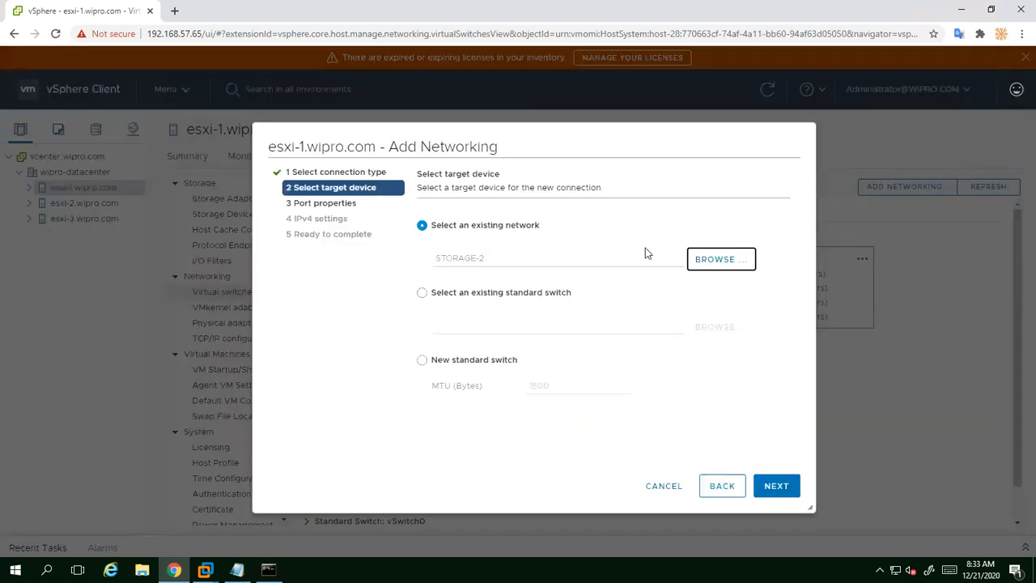
click(772, 485)
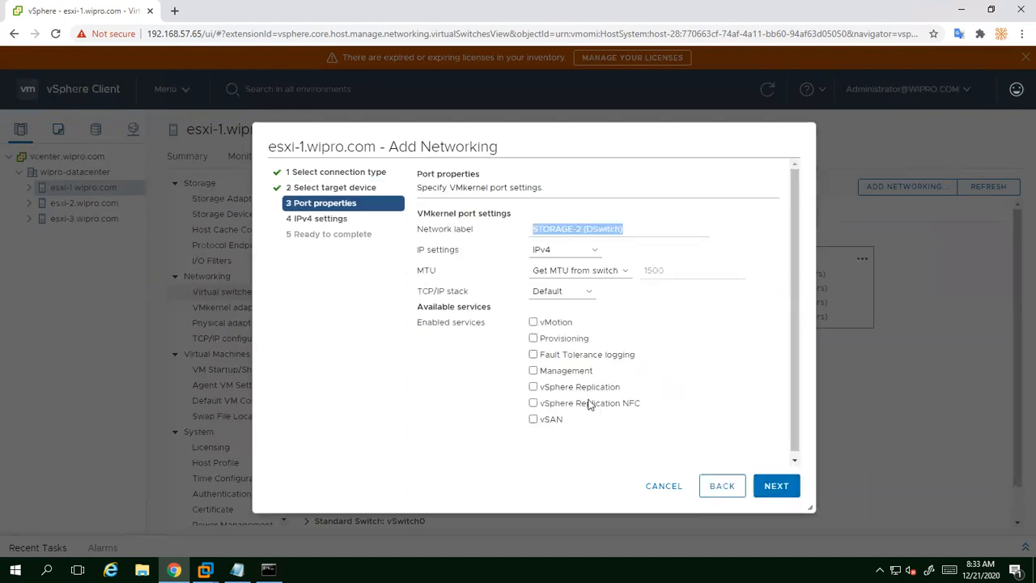
click(780, 490)
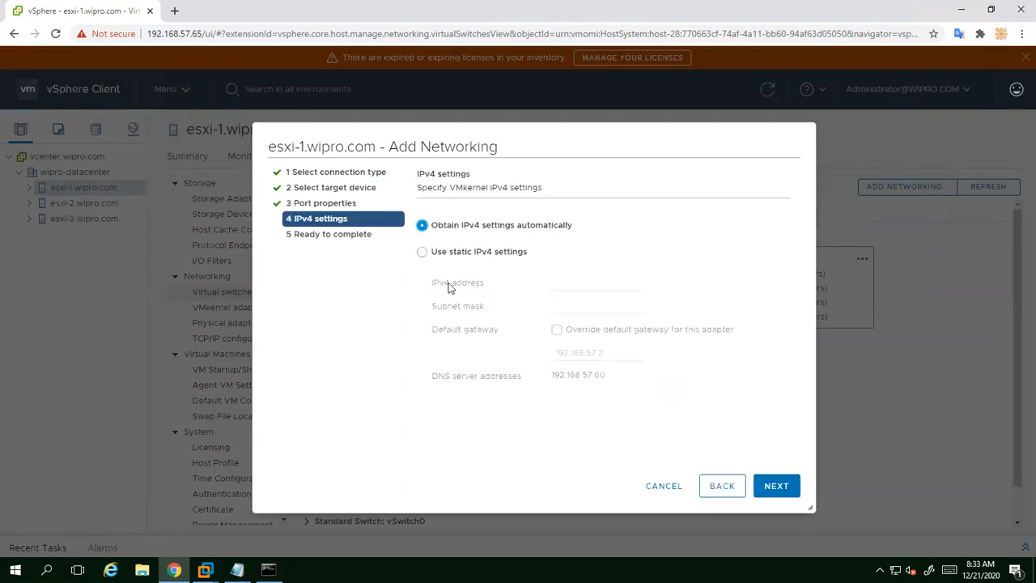
Give the STORAGE-2 adapter the static IPv4 address 192.168.57.69 with subnet mask 255.255.255.0 and finish creating it.
click(442, 253)
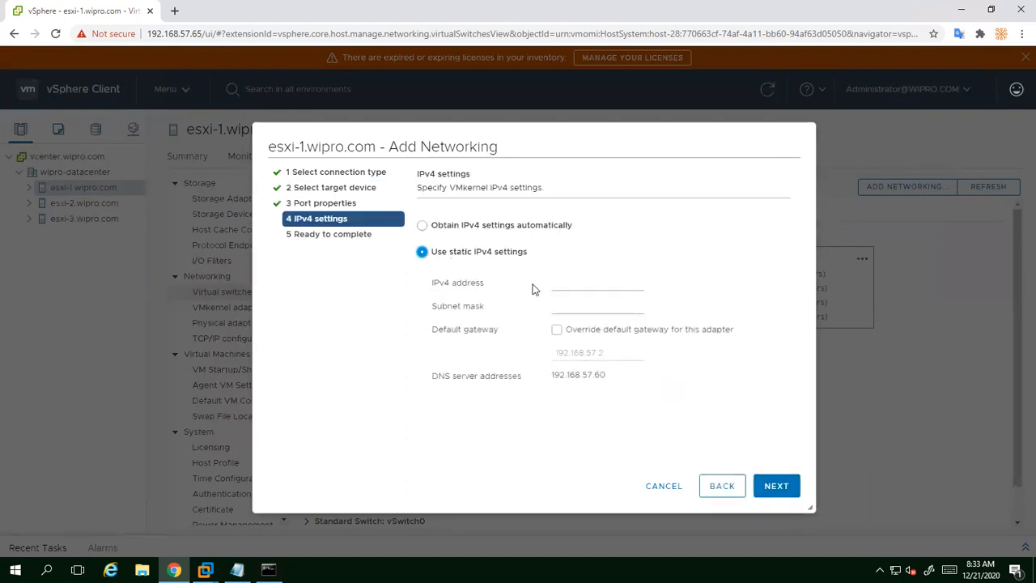
click(590, 281)
click(581, 305)
key(BackSpace)
text(9)
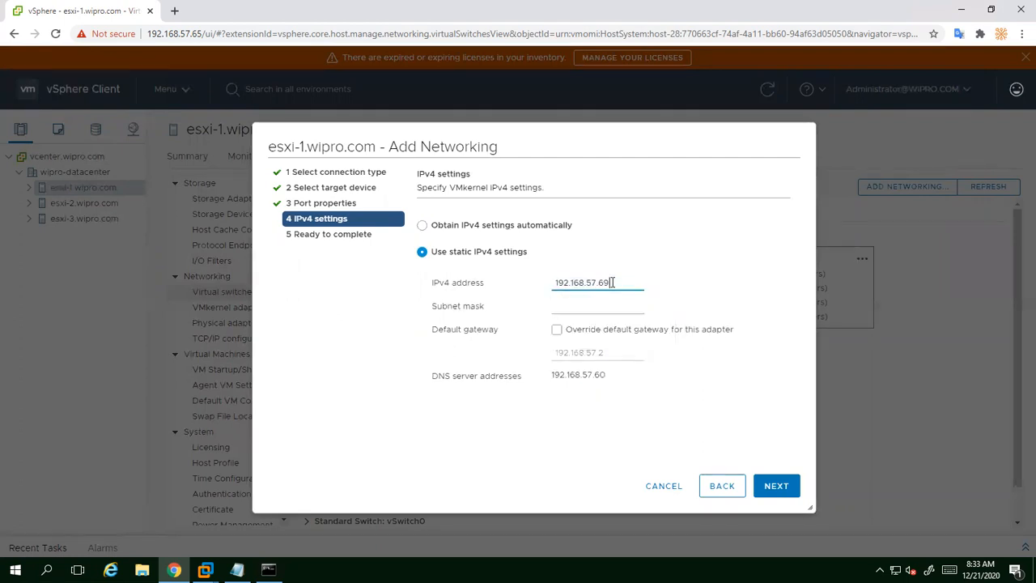
click(572, 305)
click(576, 328)
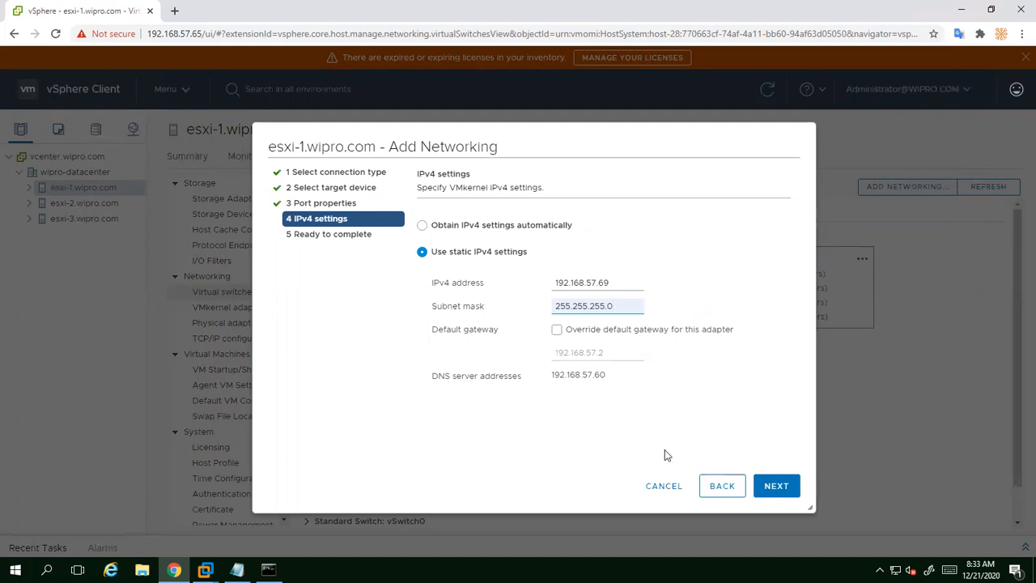
click(777, 489)
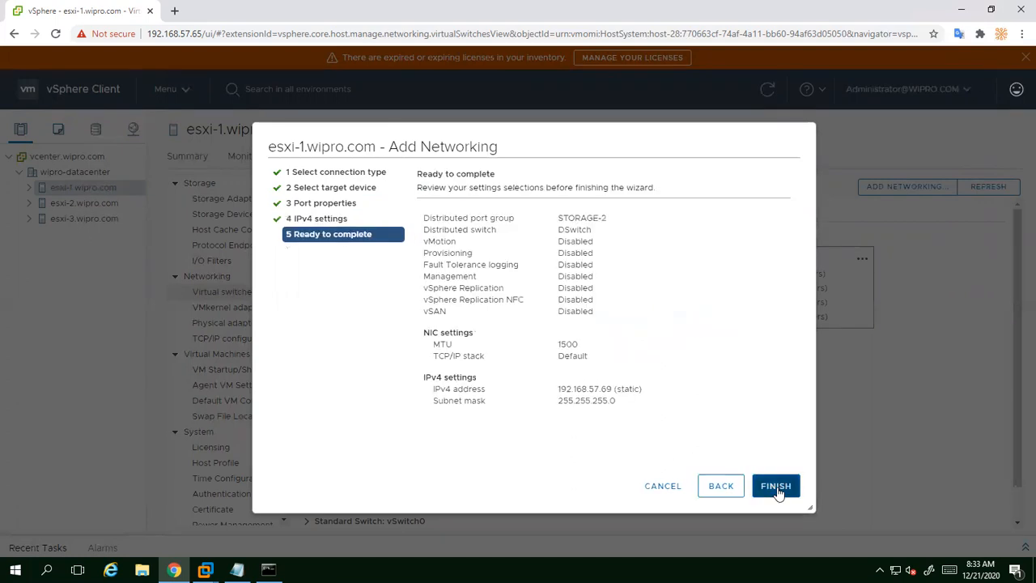
click(777, 488)
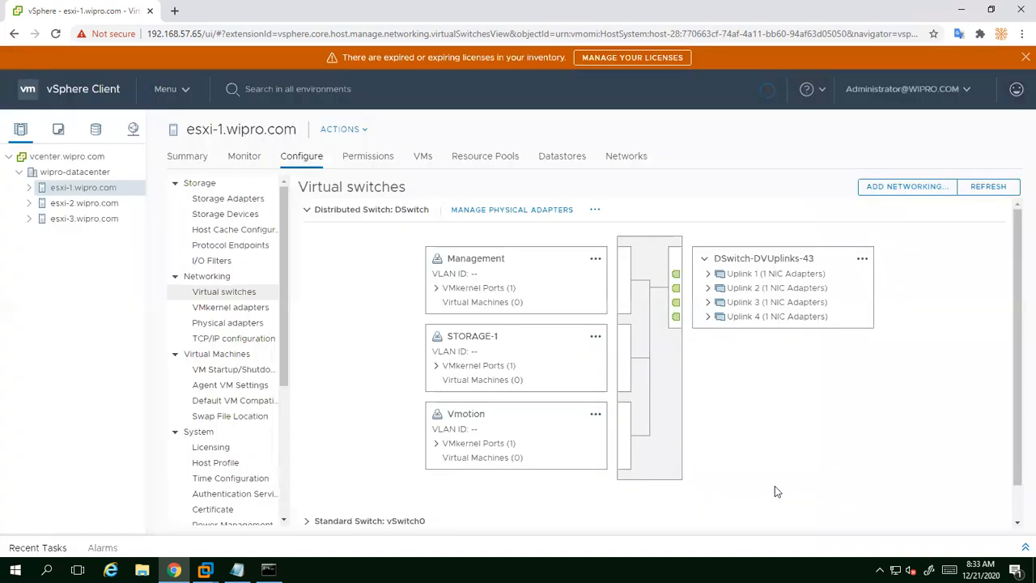
Start adding a VMkernel network adapter to esxi-2.wipro.com on the existing network STORAGE-1, keeping the default port properties.
click(91, 202)
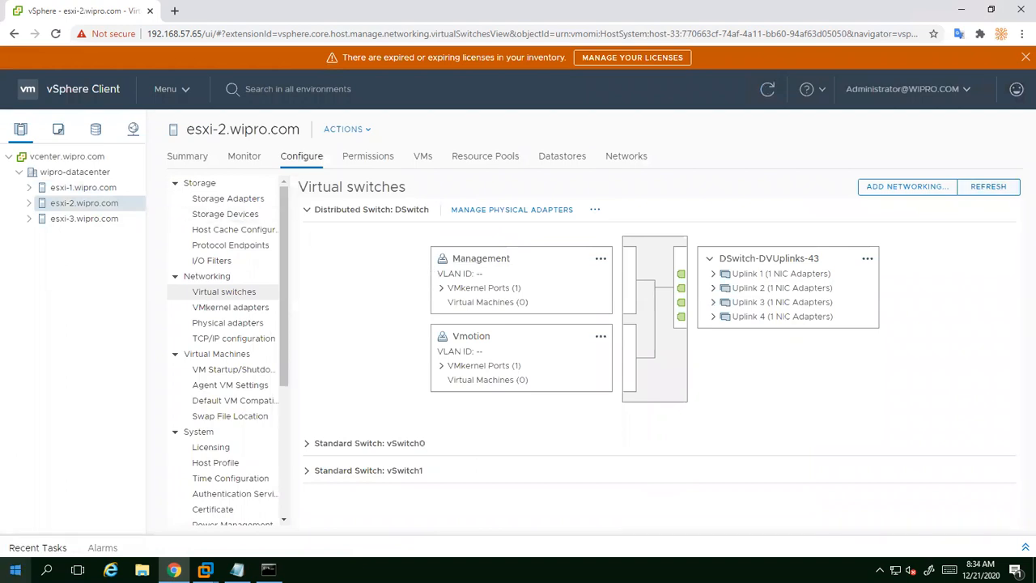
click(906, 189)
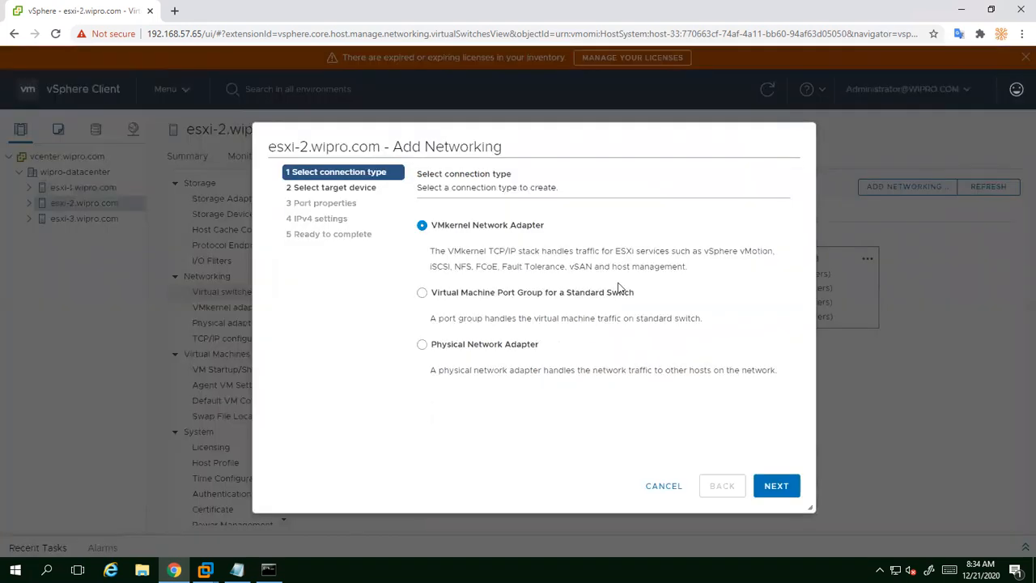
click(775, 488)
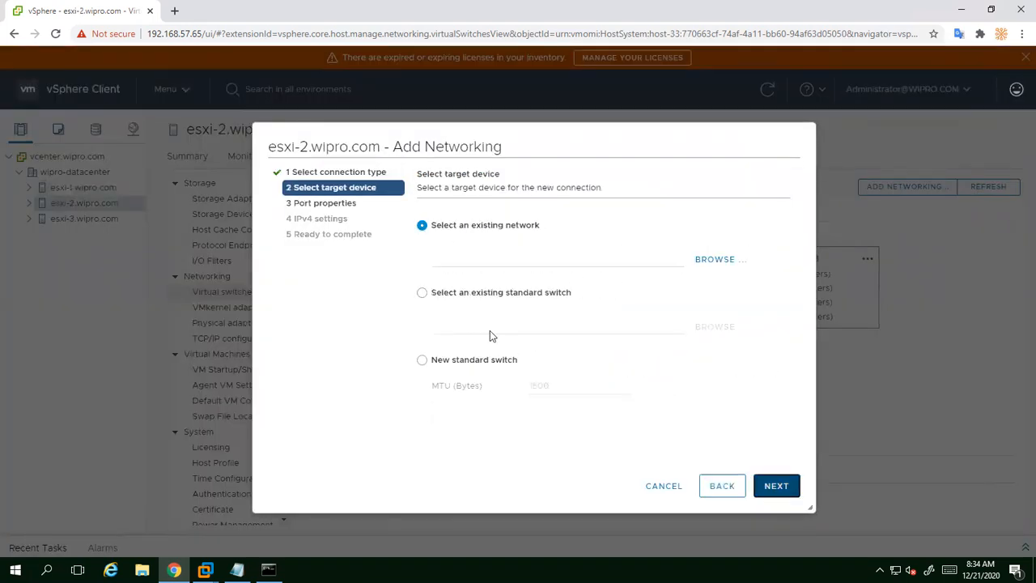
click(730, 260)
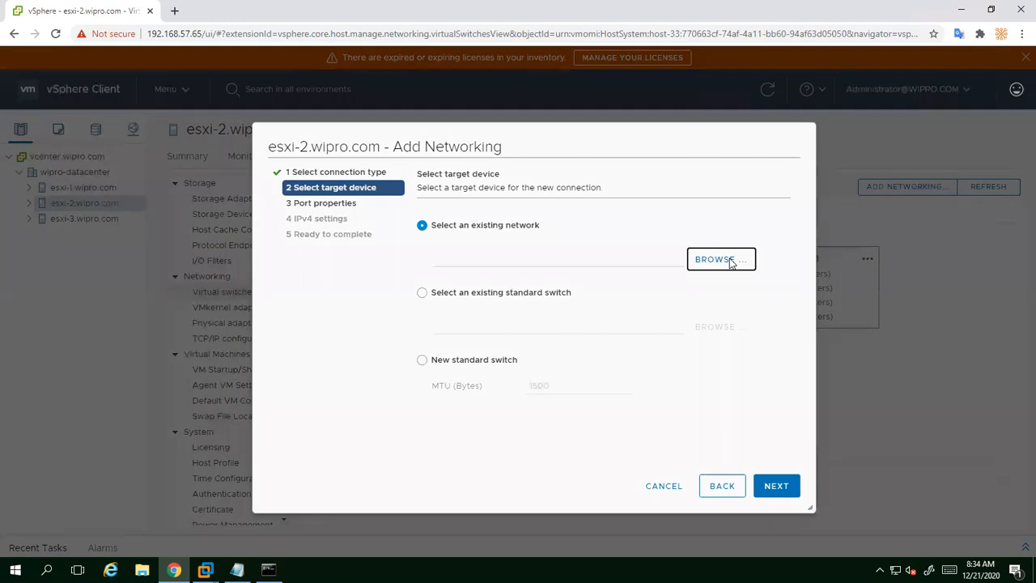
click(397, 307)
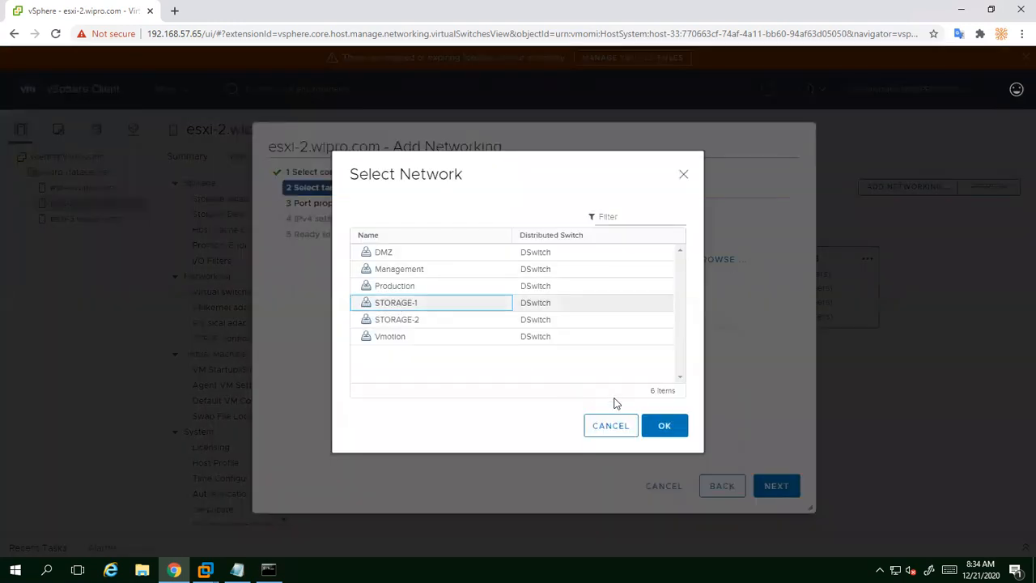
click(675, 435)
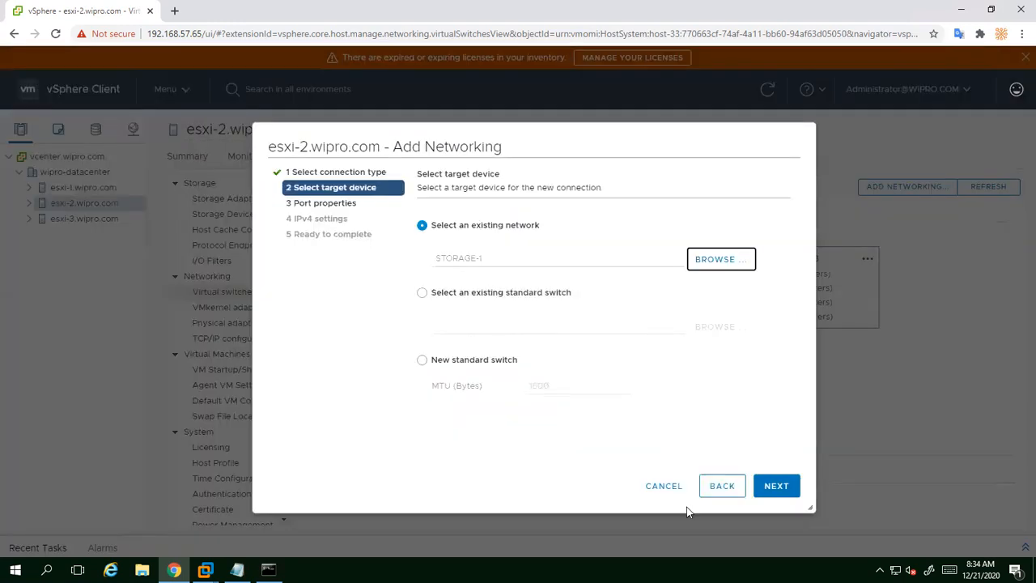
click(778, 489)
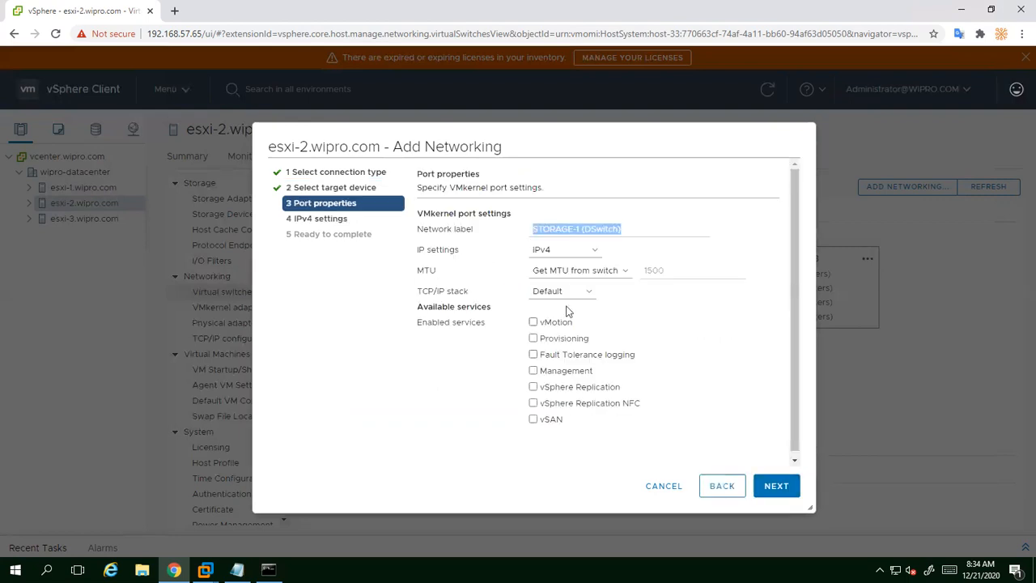
click(777, 486)
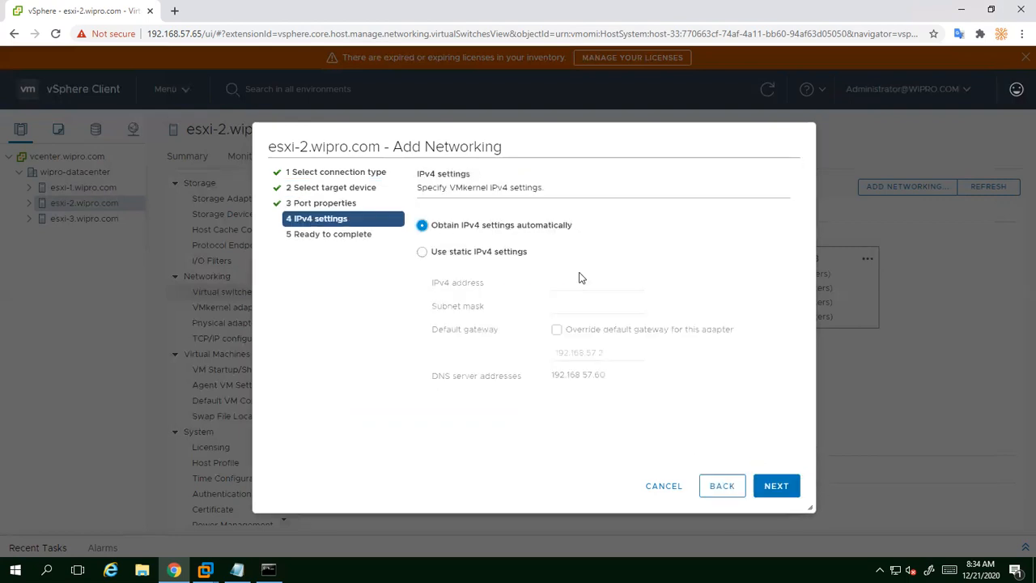
Give the esxi-2 STORAGE-1 adapter the static IPv4 address 192.168.57.70 with subnet mask 255.255.255.0 and finish creating it.
click(451, 256)
click(572, 282)
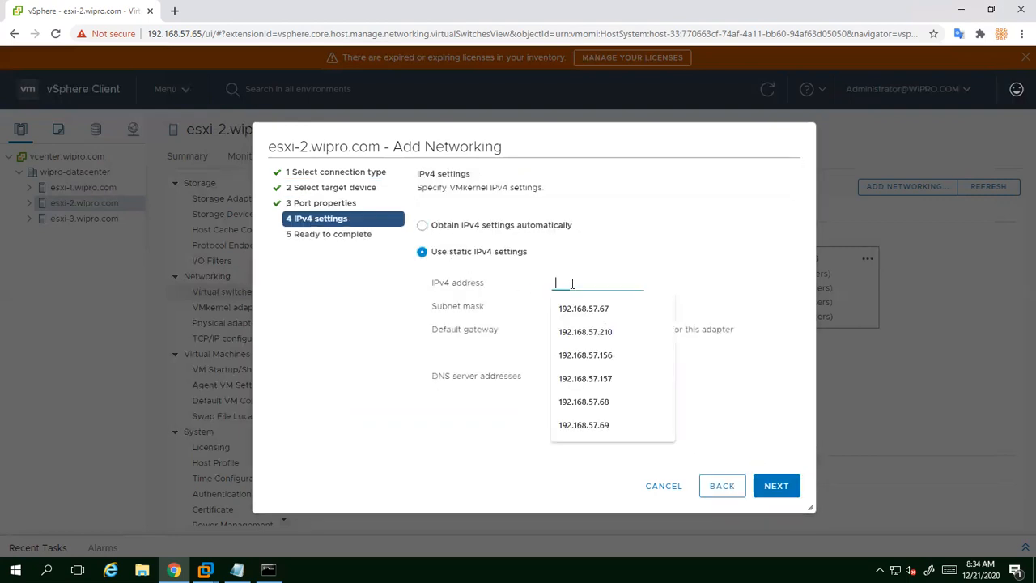
click(587, 309)
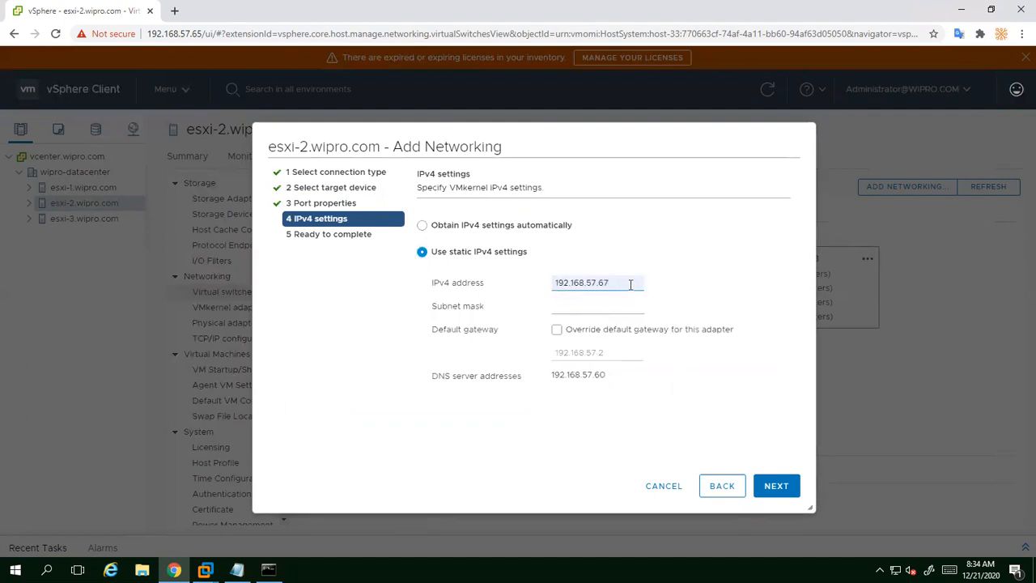
key(BackSpace)
key(BackSpace)
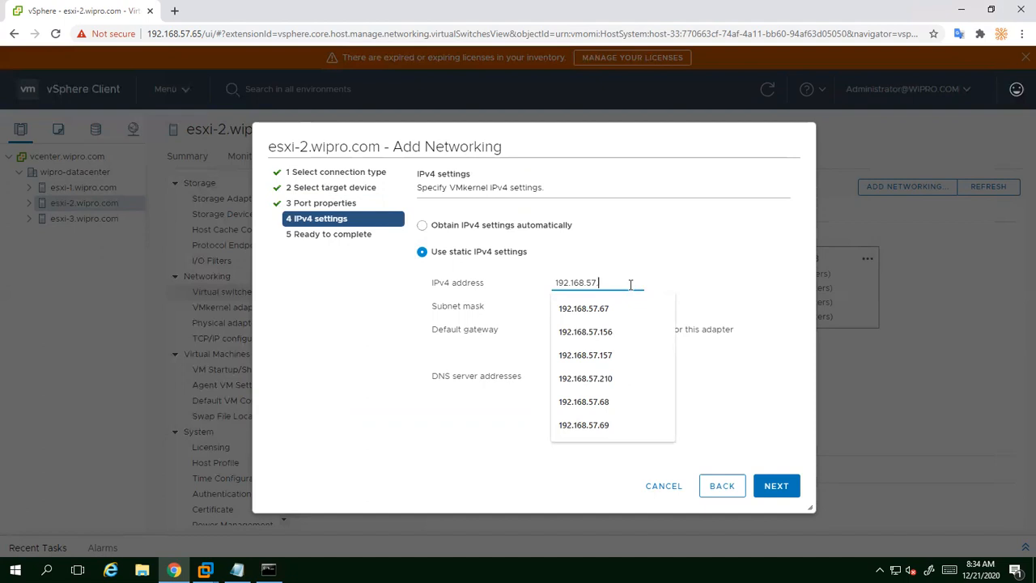
text(.7)
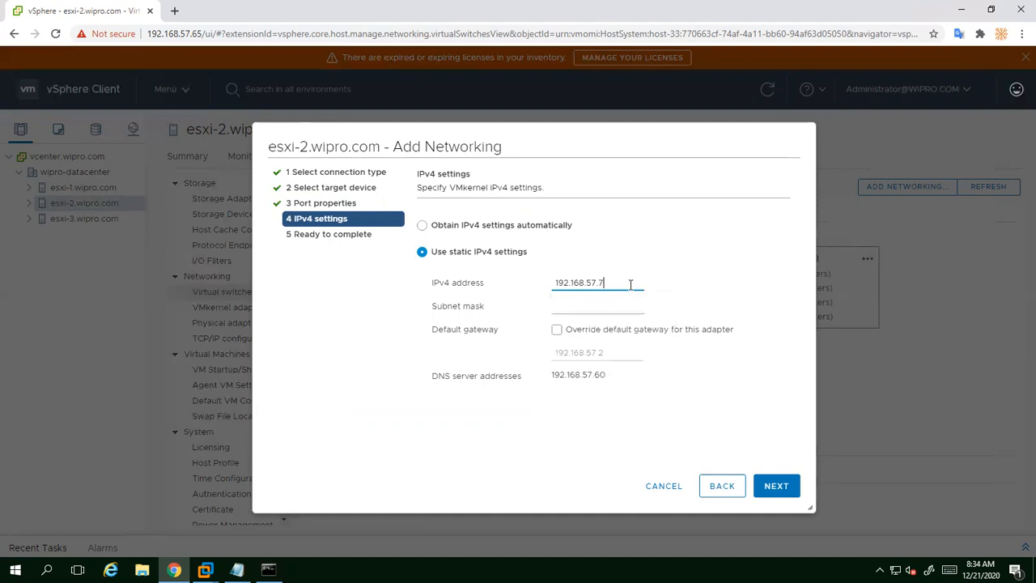
text(0)
click(605, 305)
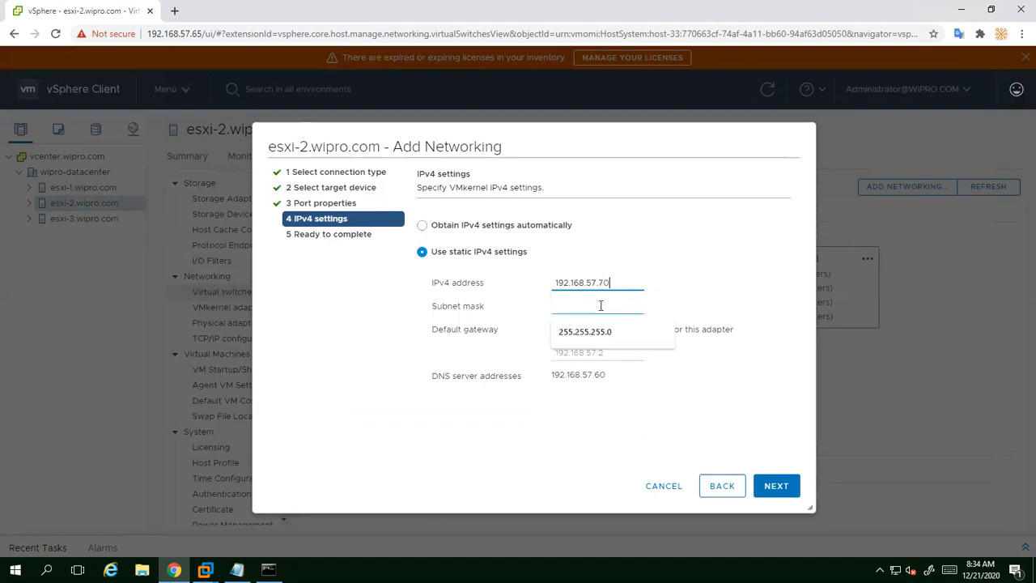
click(598, 337)
click(773, 495)
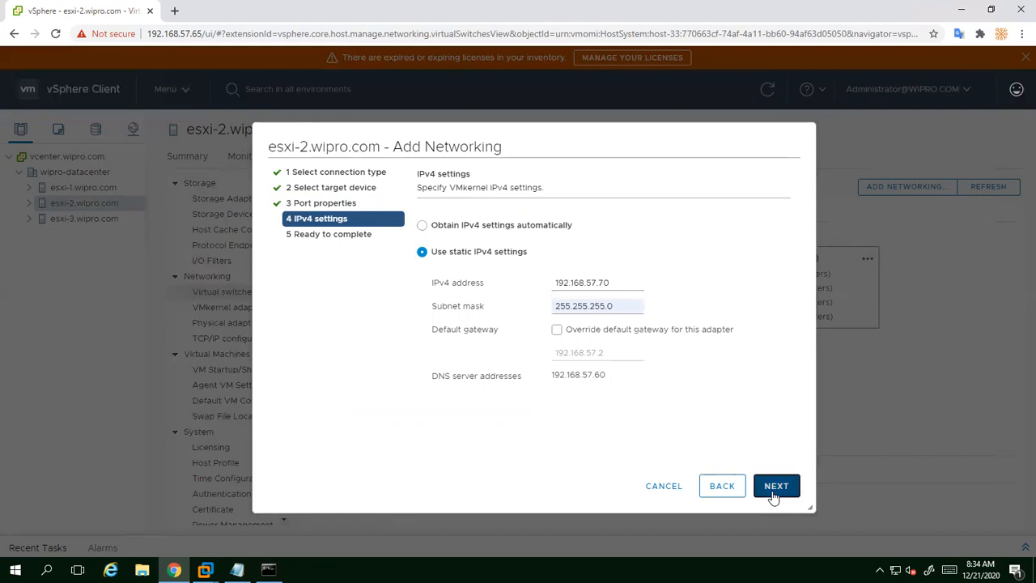
click(773, 493)
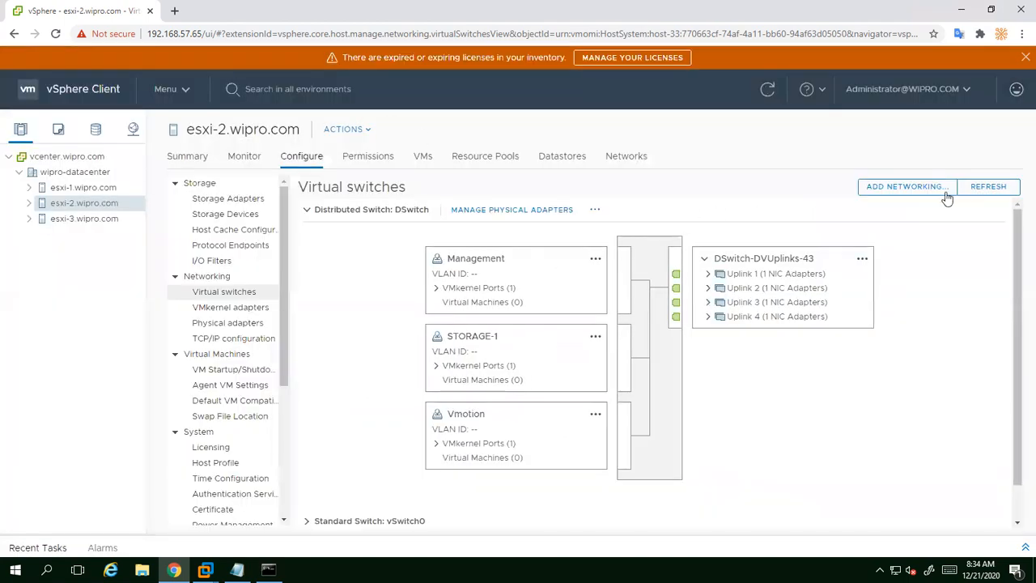
Start adding another VMkernel network adapter to esxi-2.wipro.com on the existing network STORAGE-2, keeping the default port properties.
click(897, 194)
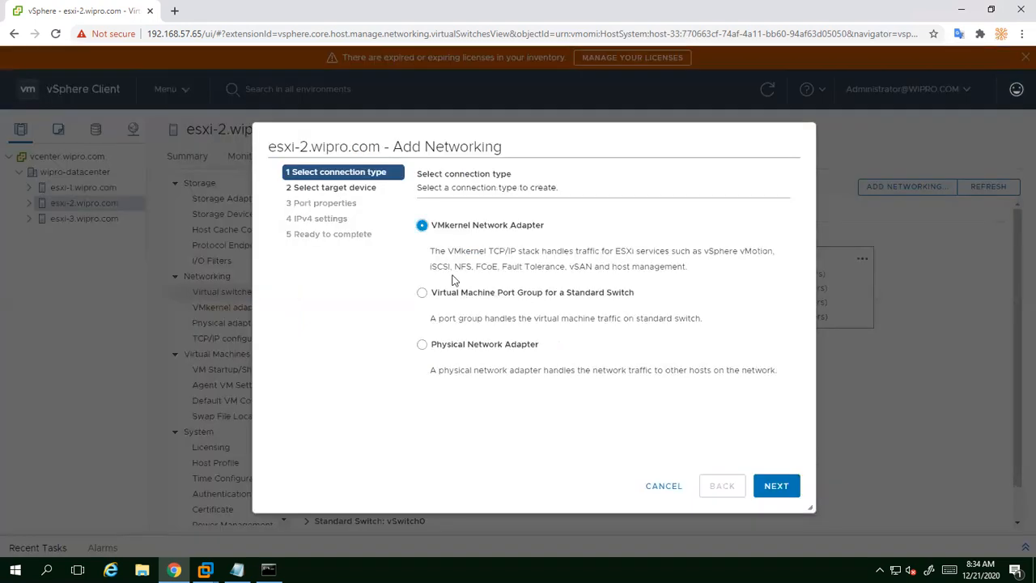
click(776, 485)
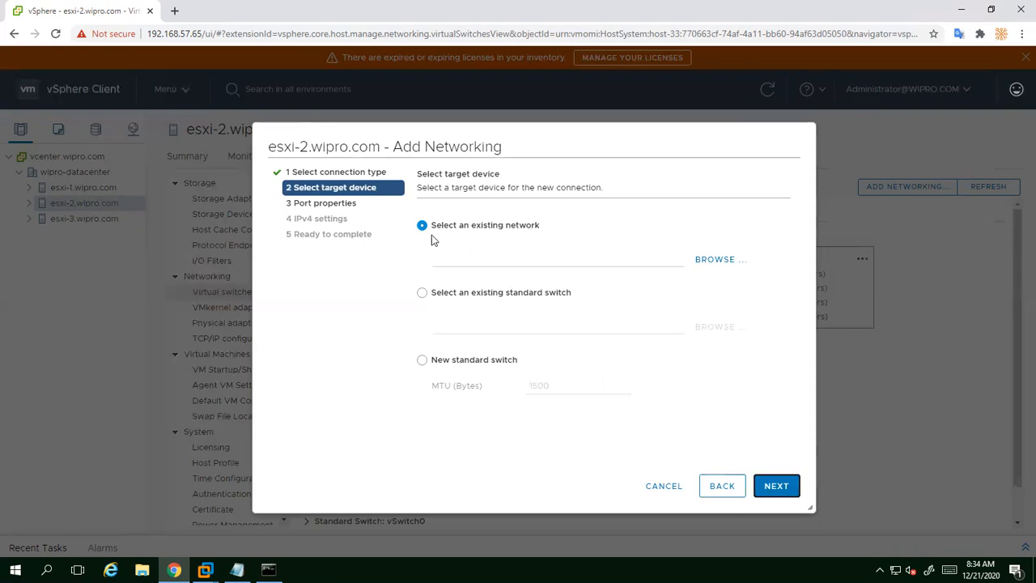
click(710, 261)
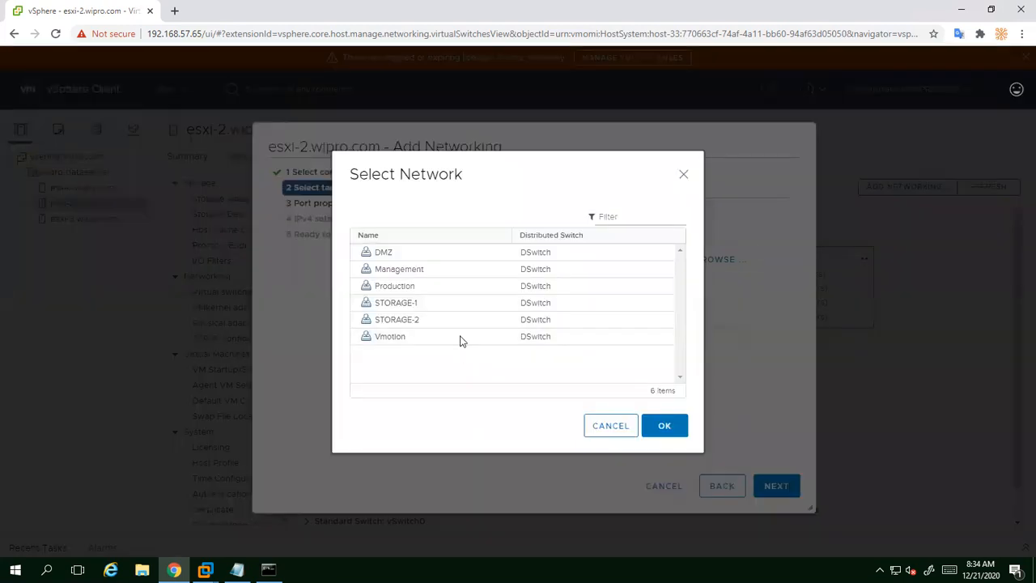
click(408, 320)
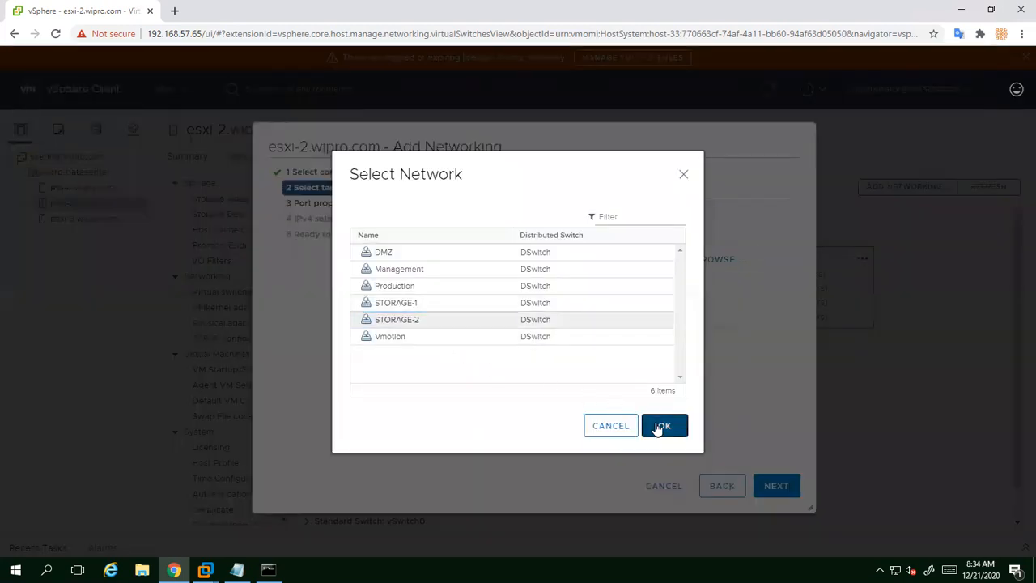
click(664, 425)
click(773, 487)
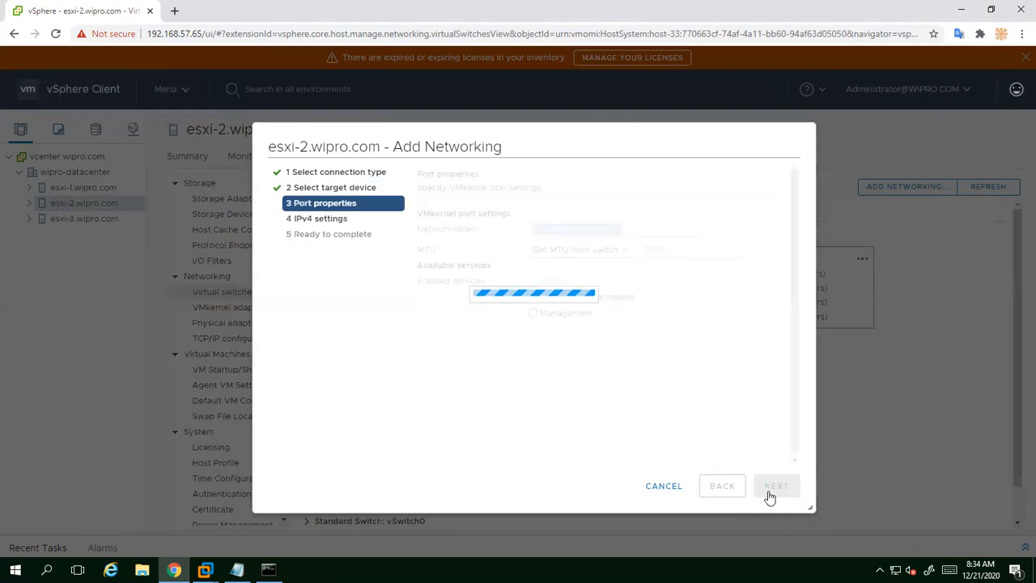
click(767, 488)
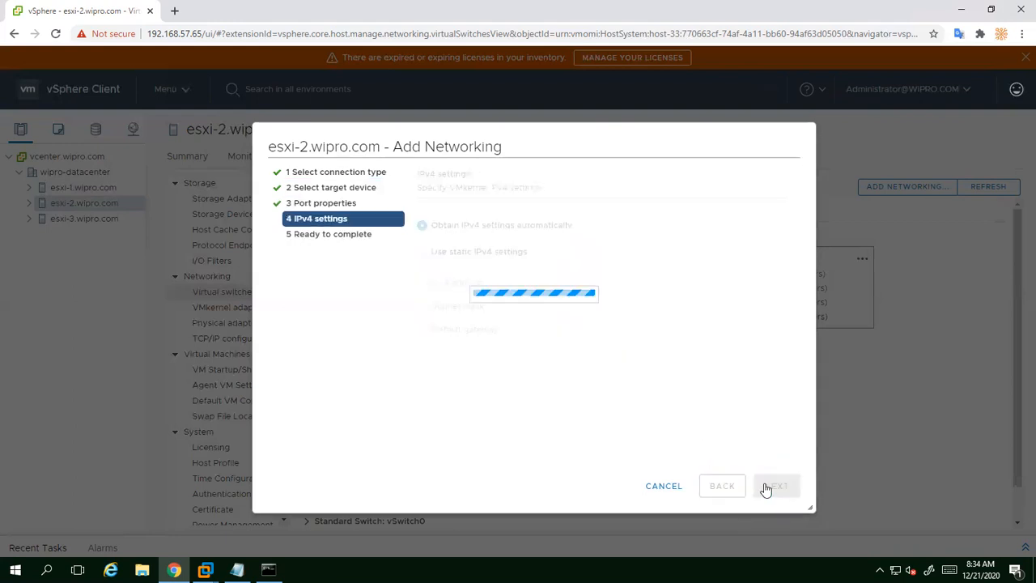
Give the esxi-2 STORAGE-2 adapter the static IPv4 address 192.168.57.71 with subnet mask 255.255.255.0 and finish creating it.
click(437, 251)
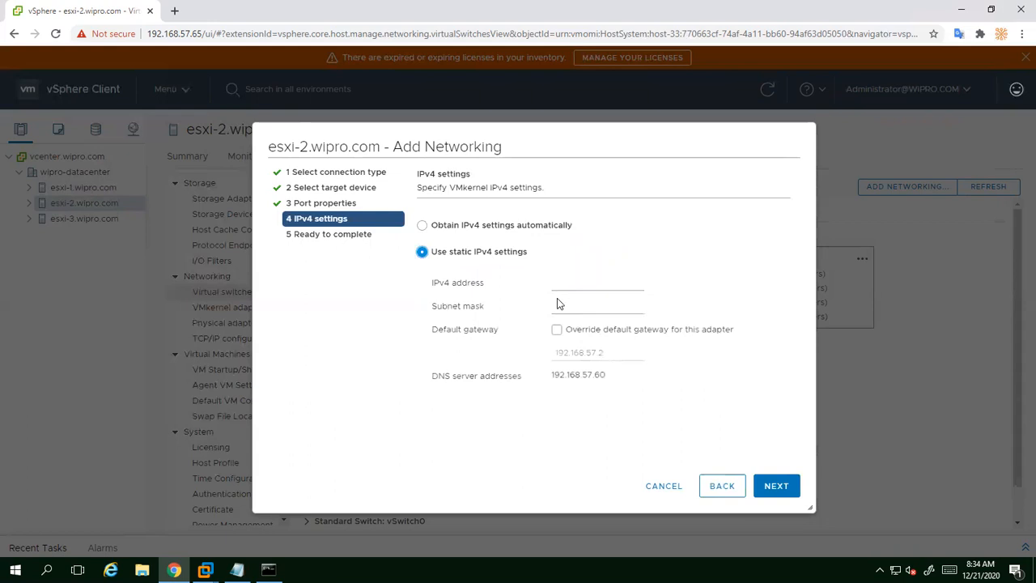
click(619, 284)
click(584, 306)
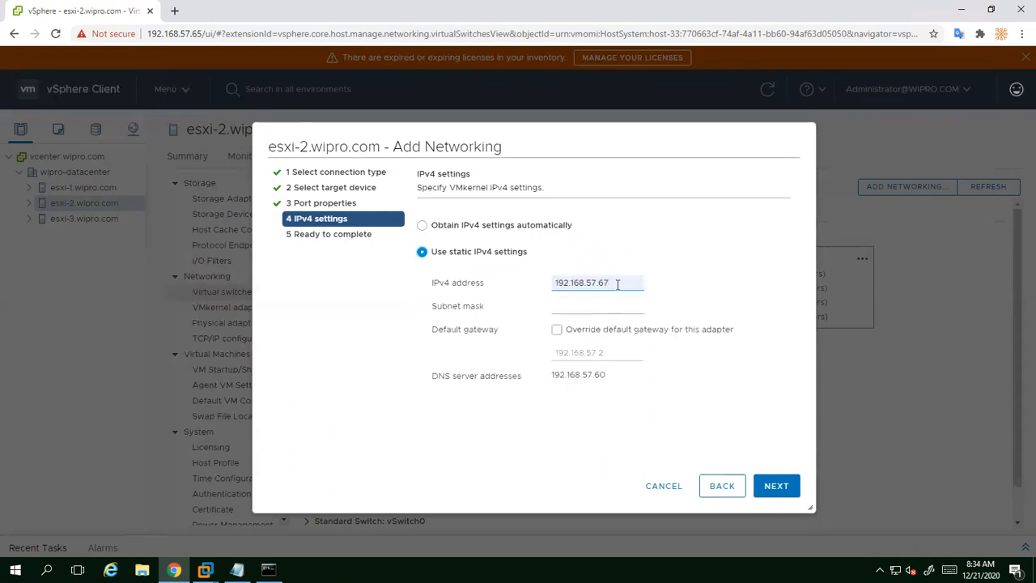
key(BackSpace)
key(BackSpace)
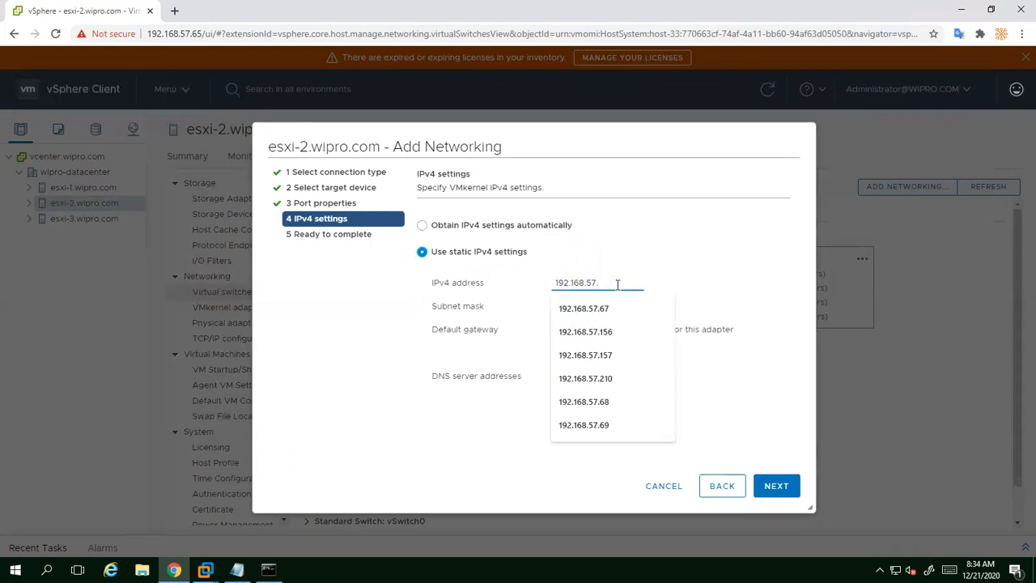
text(71)
click(605, 308)
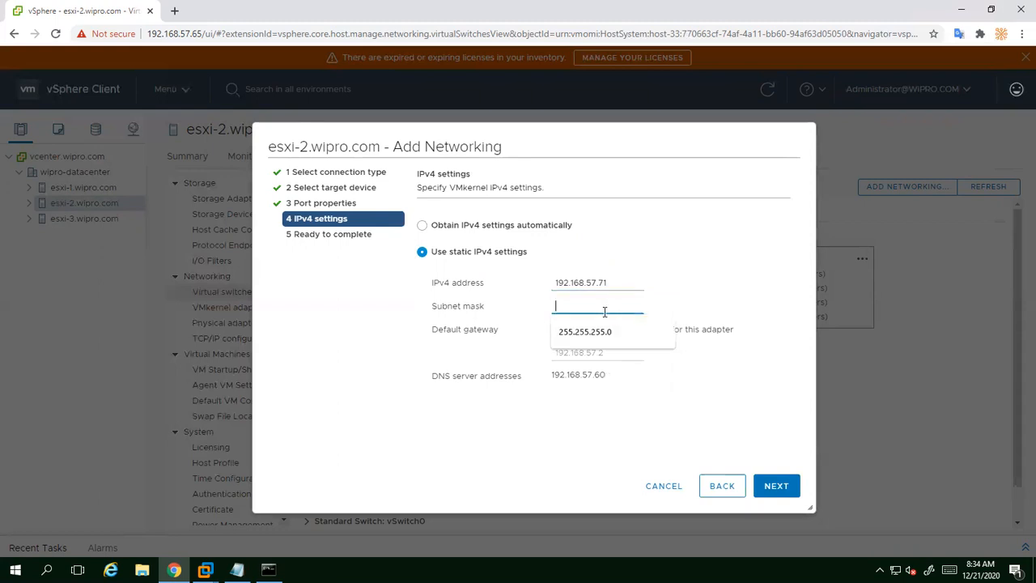
click(614, 325)
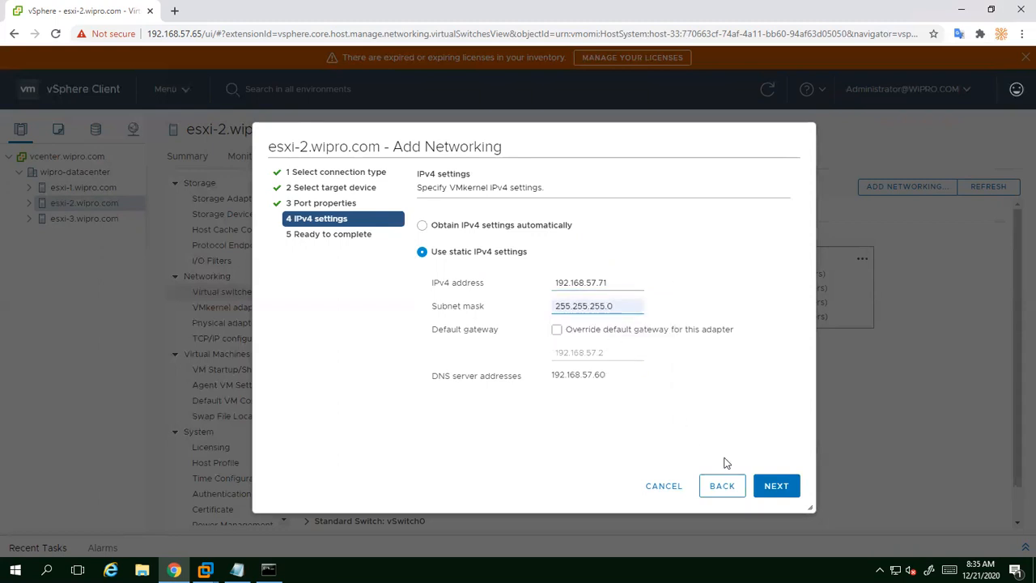
click(774, 487)
click(774, 487)
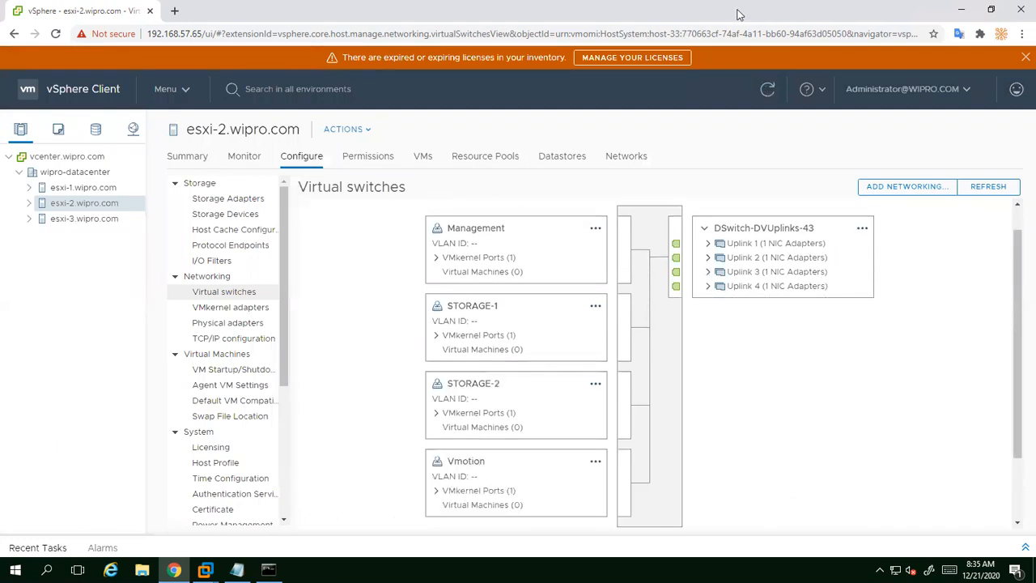
Start adding a VMkernel network adapter to esxi-3.wipro.com on the existing network STORAGE-1, keeping the default port properties.
click(81, 218)
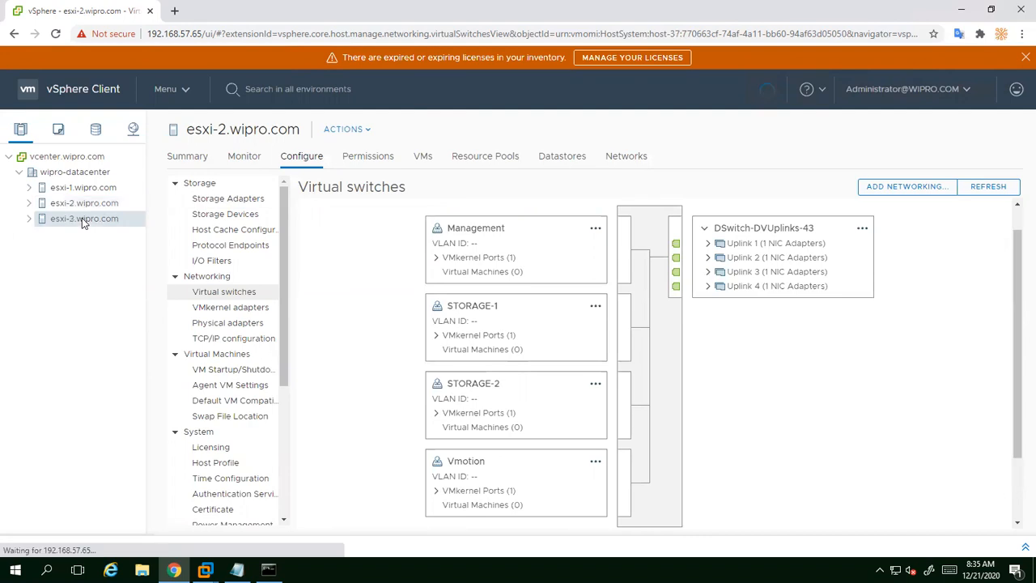
click(879, 188)
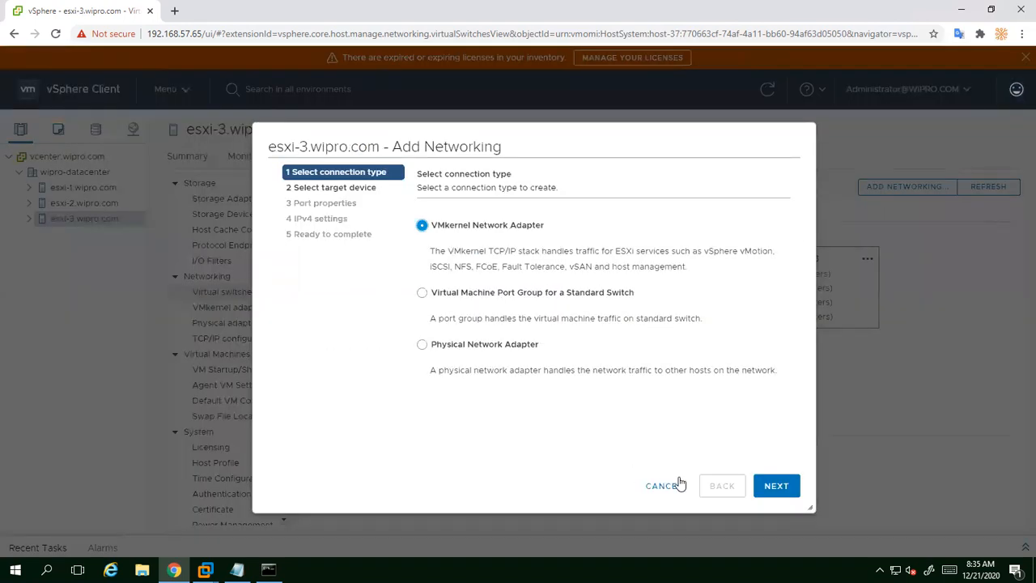
click(769, 487)
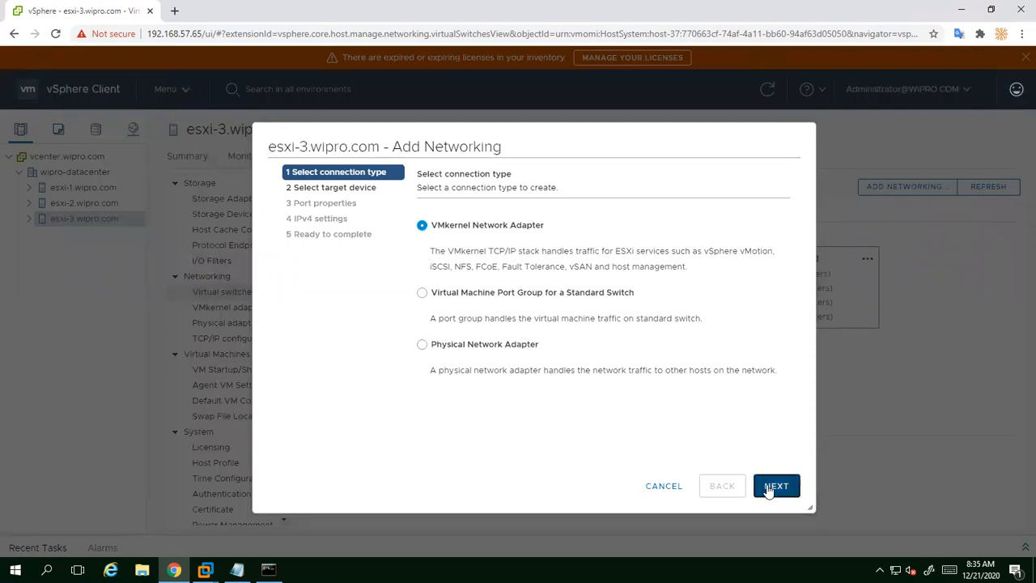
click(706, 262)
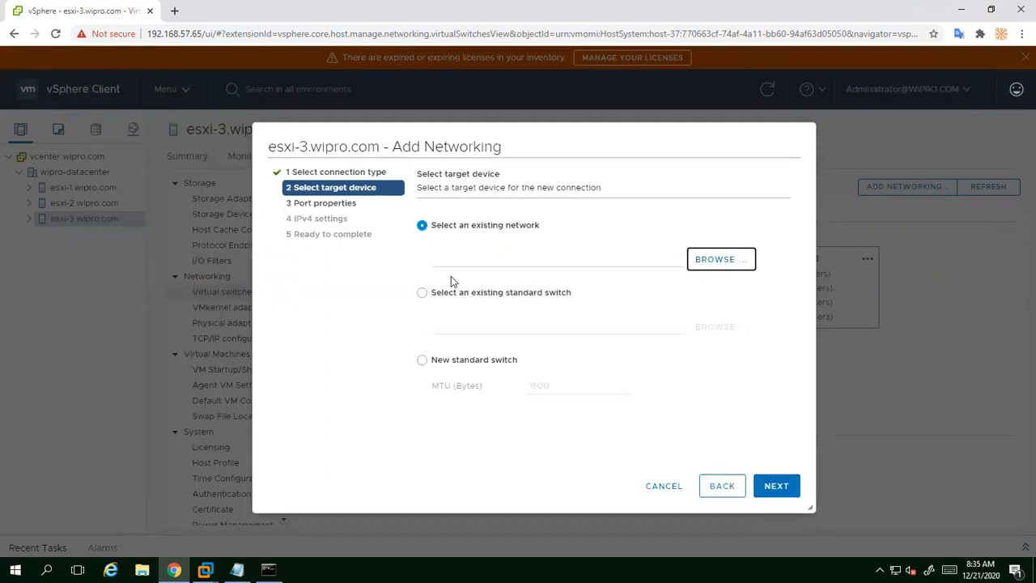
click(386, 303)
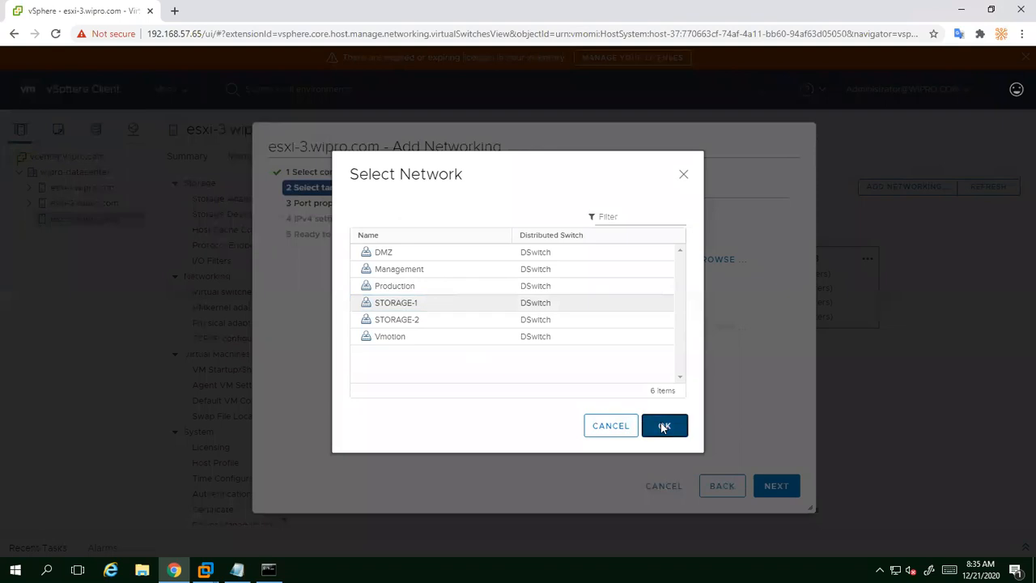
click(663, 425)
click(778, 486)
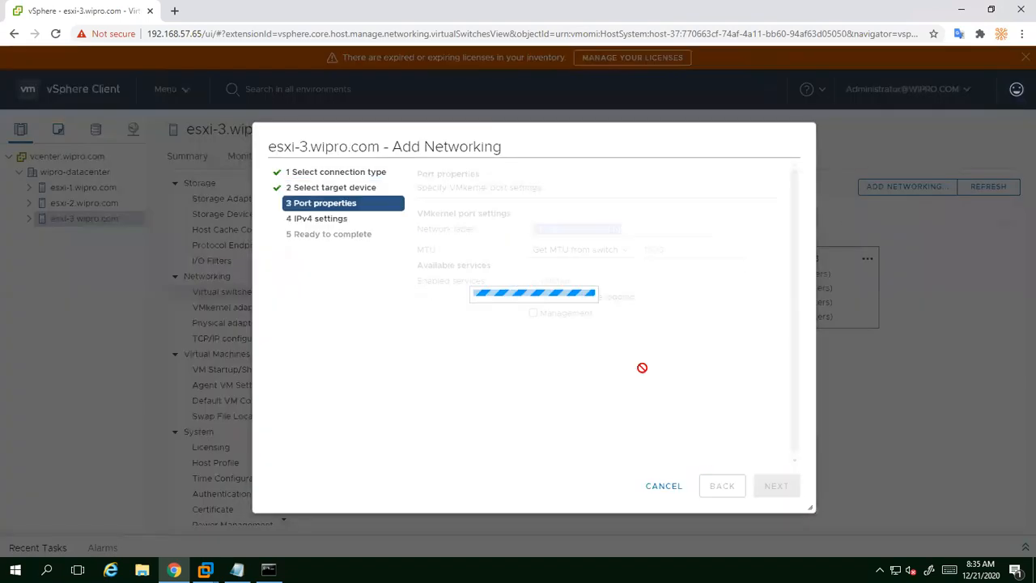
click(777, 486)
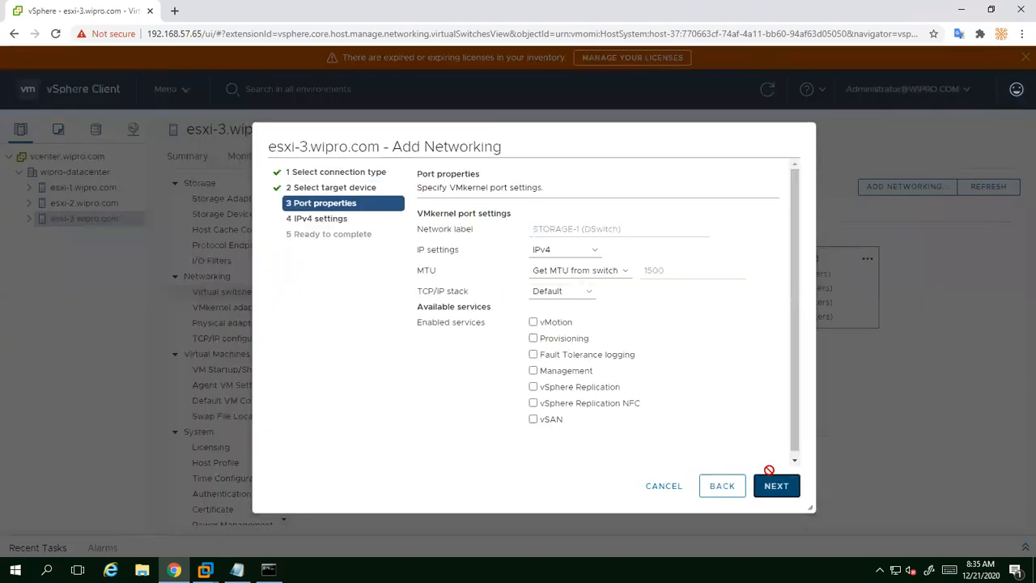
Give the esxi-3 STORAGE-1 adapter the static IPv4 address 192.168.57.72 with subnet mask 255.255.255.0 and finish creating it.
click(477, 252)
click(567, 282)
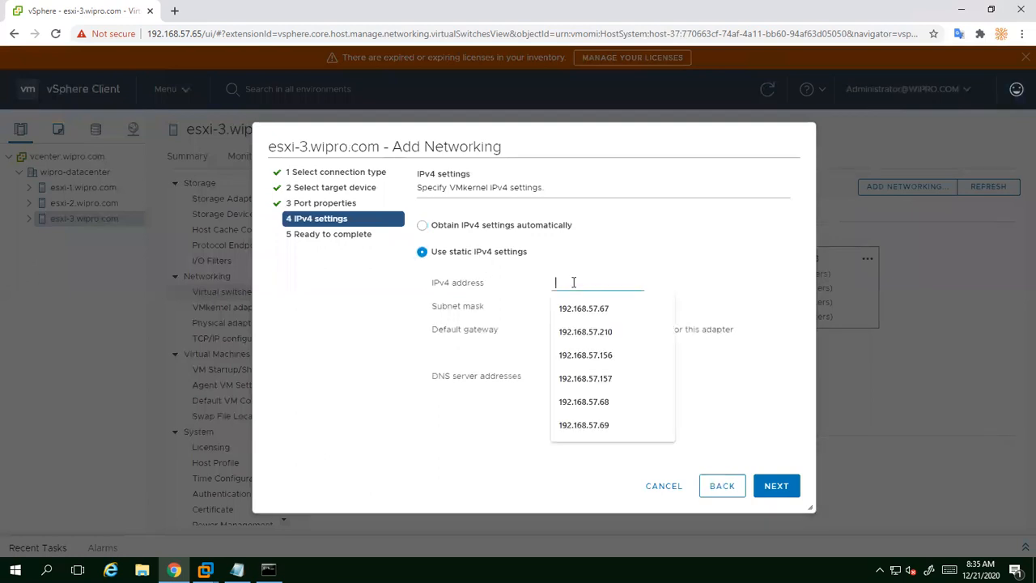
click(591, 305)
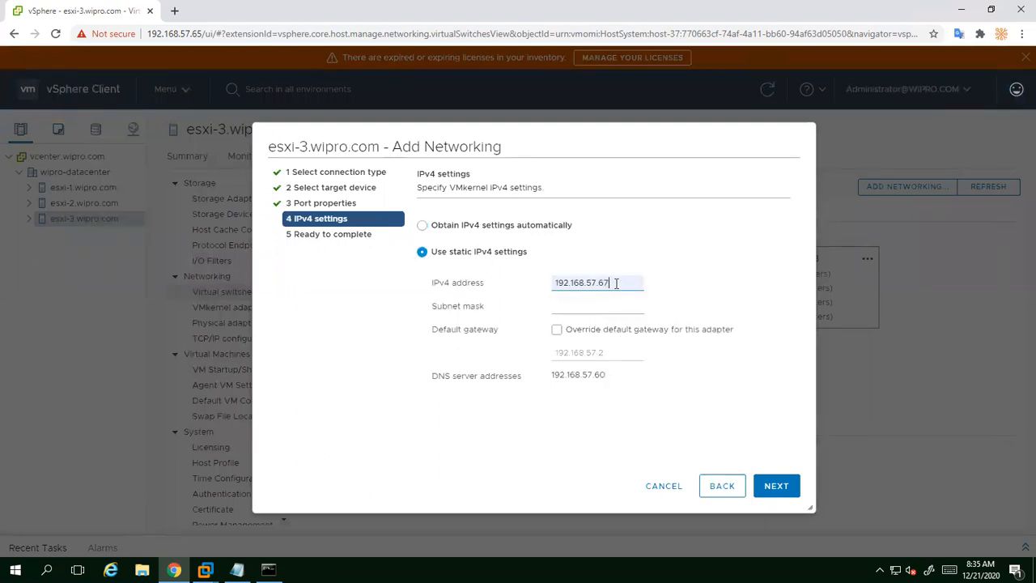
key(BackSpace)
key(BackSpace)
text(72)
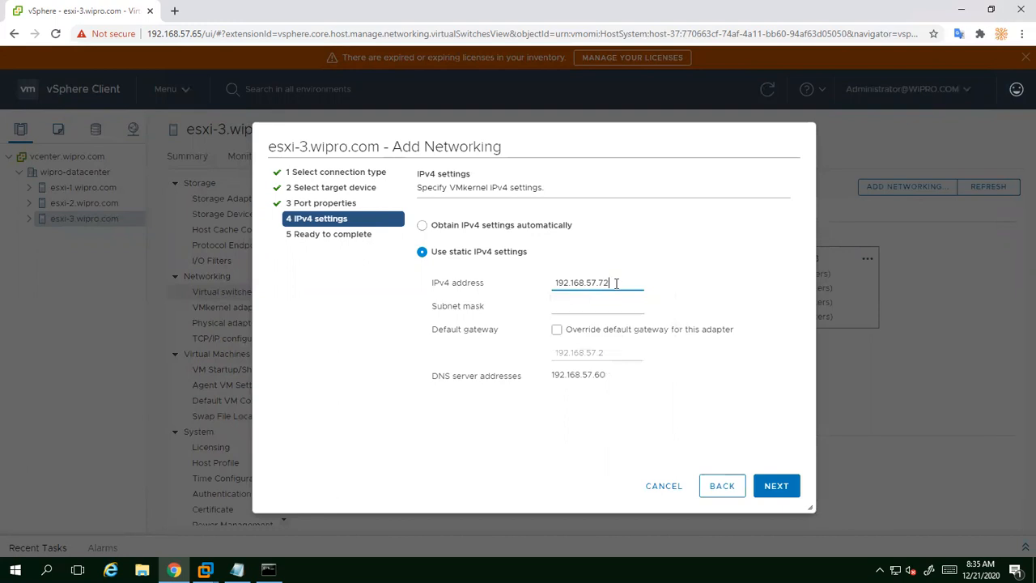
click(612, 304)
click(575, 327)
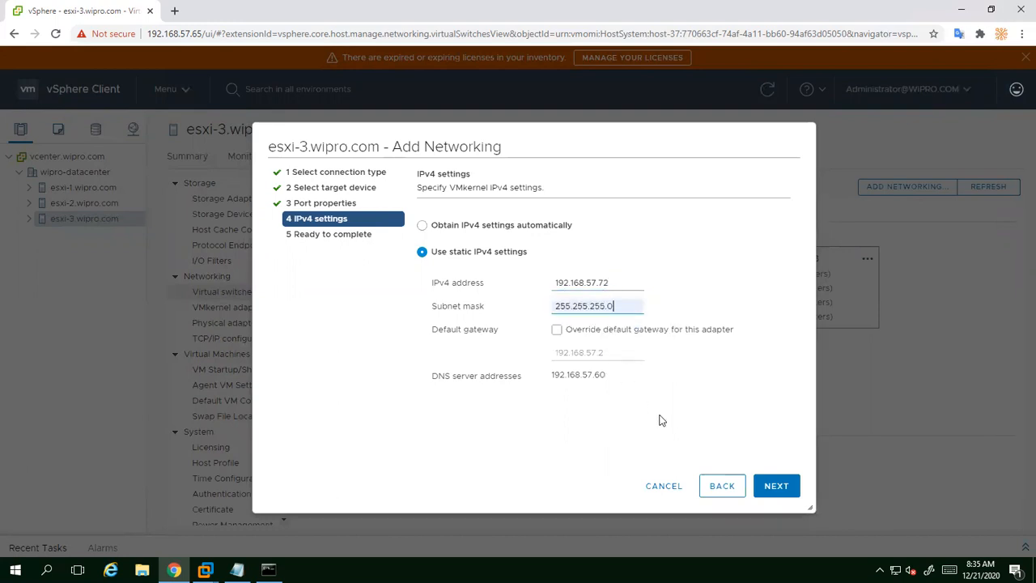
click(771, 484)
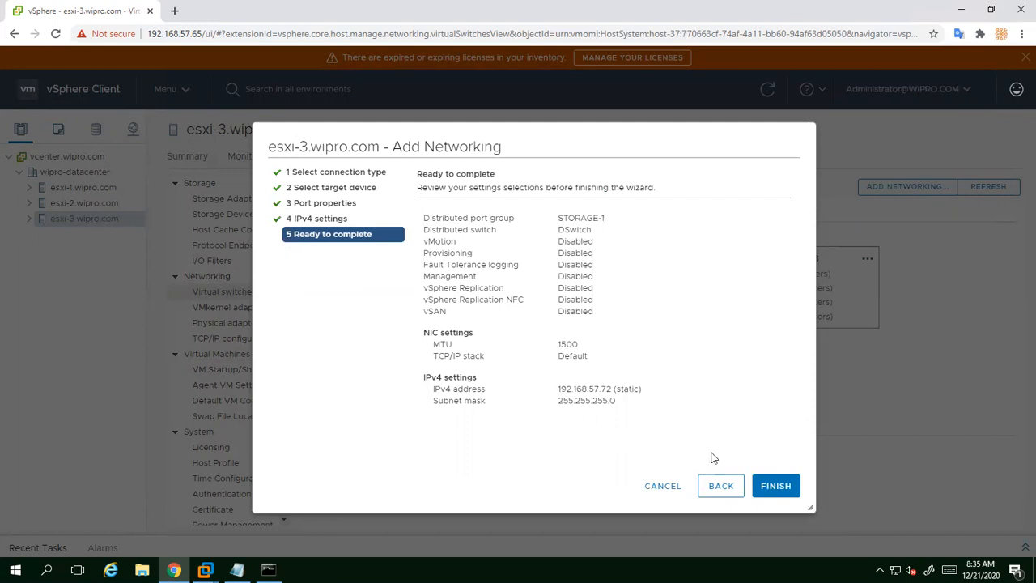
click(761, 483)
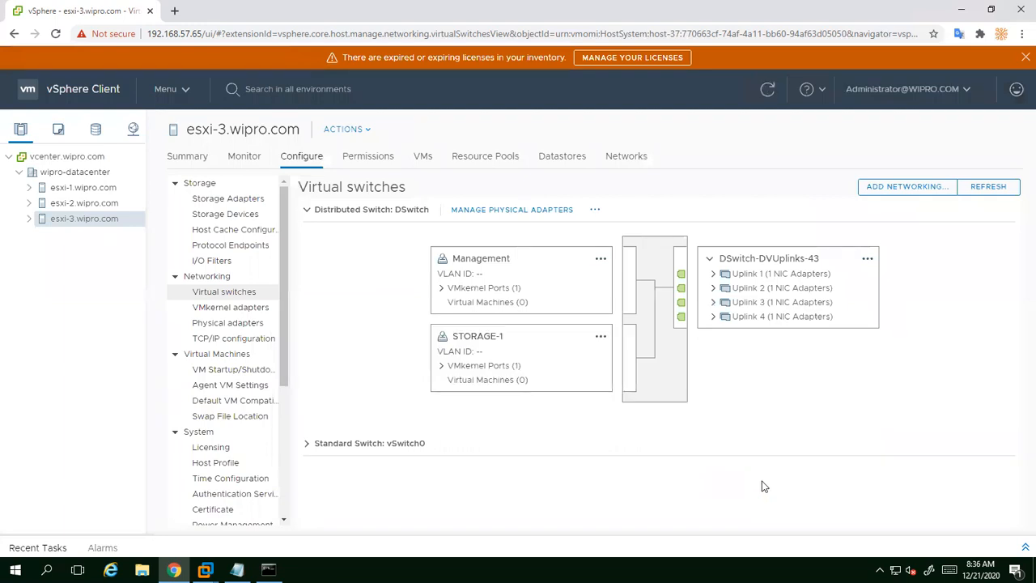
Start adding another VMkernel network adapter to esxi-3.wipro.com on the existing network STORAGE-2, keeping the default port properties.
click(880, 191)
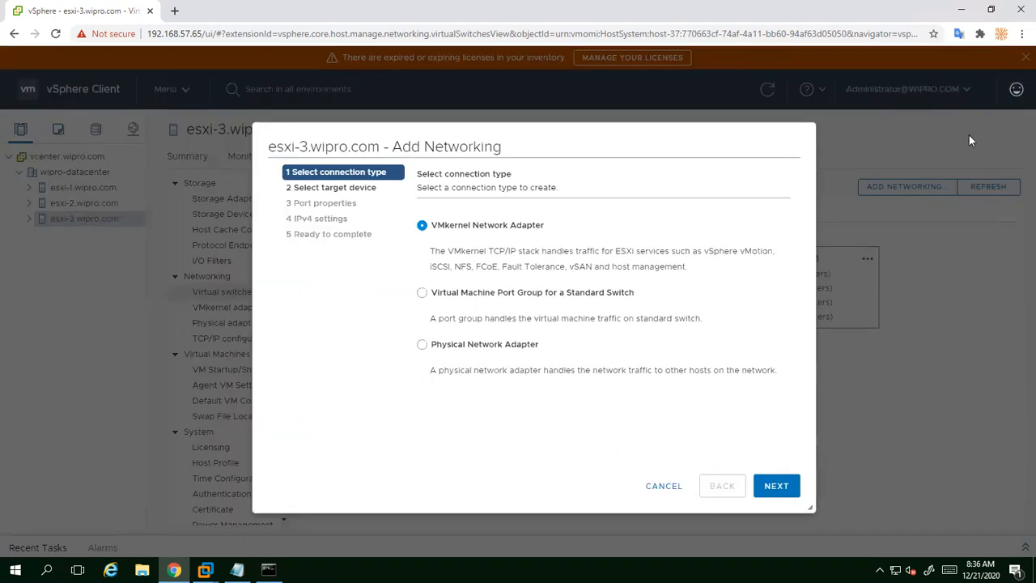
click(769, 487)
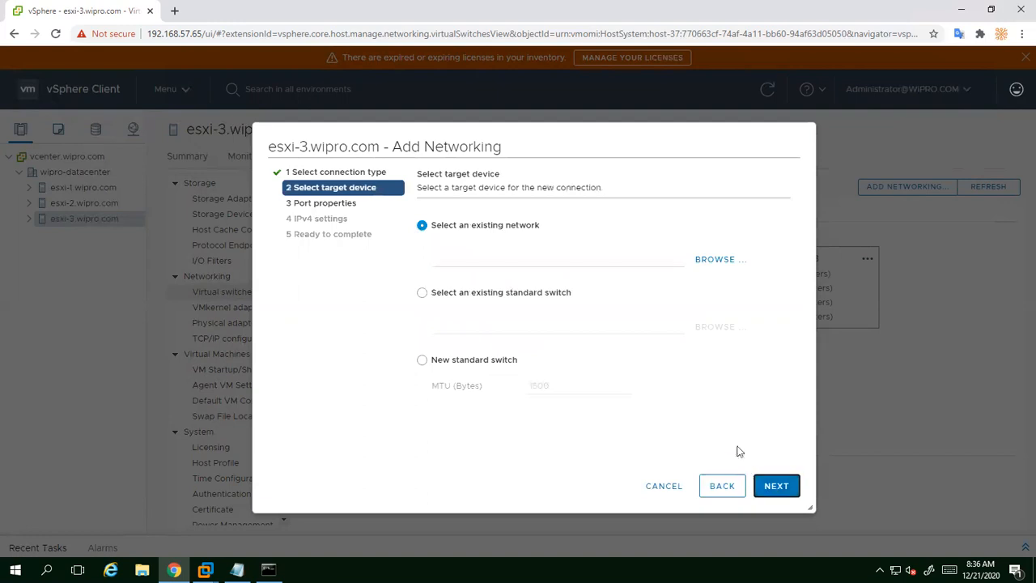
click(722, 262)
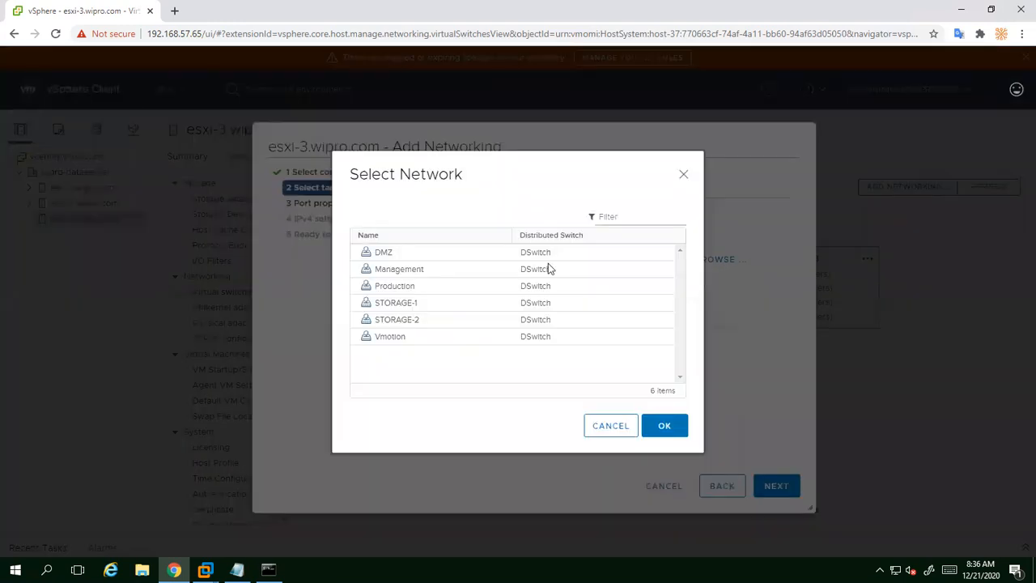
click(409, 319)
click(662, 429)
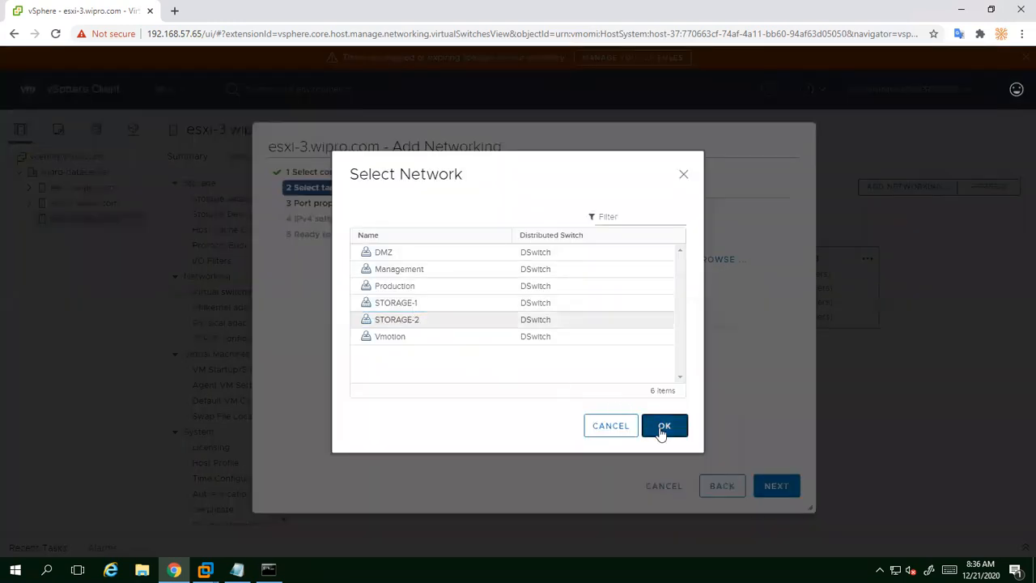
click(764, 487)
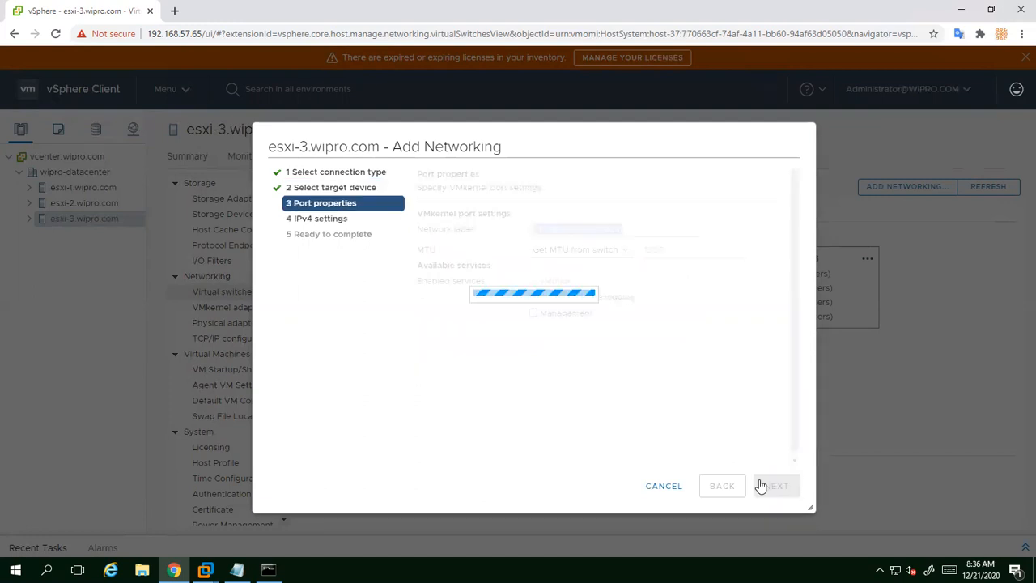
click(775, 489)
Give the esxi-3 STORAGE-2 adapter the static IPv4 address 192.168.57.73 with subnet mask 255.255.255.0 and finish creating it.
click(499, 253)
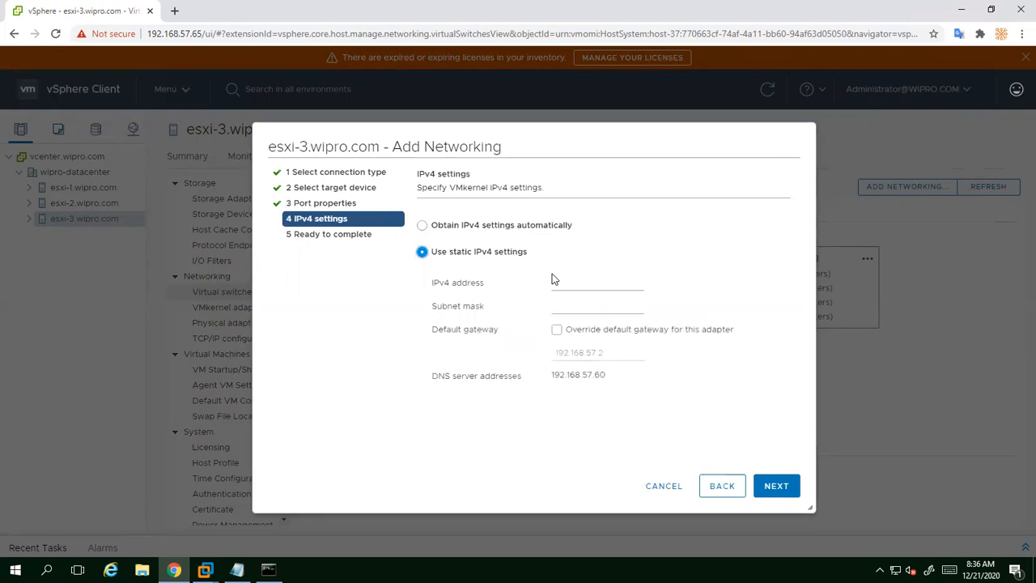
click(583, 289)
click(574, 306)
key(BackSpace)
key(BackSpace)
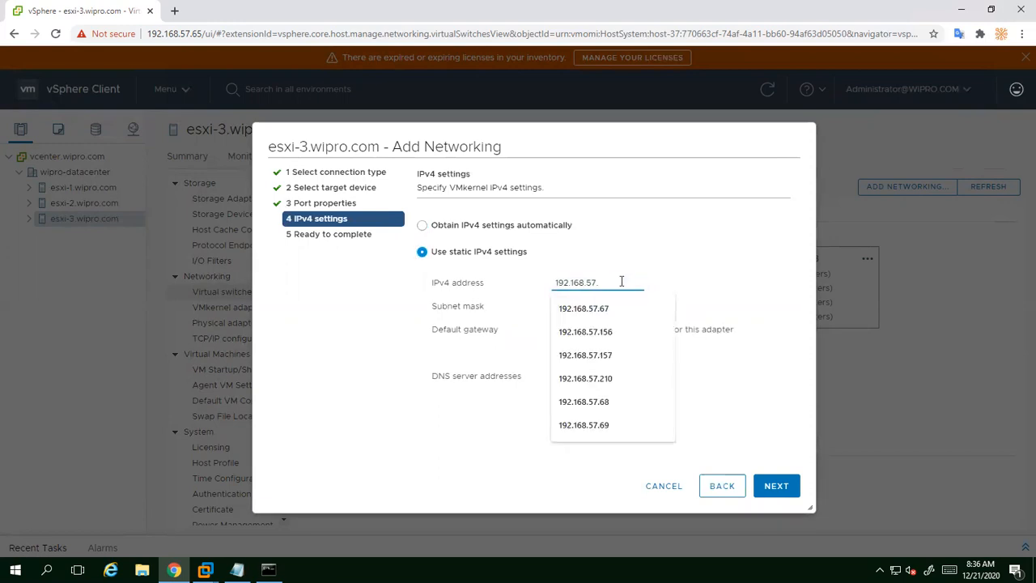
key(alt+Tab)
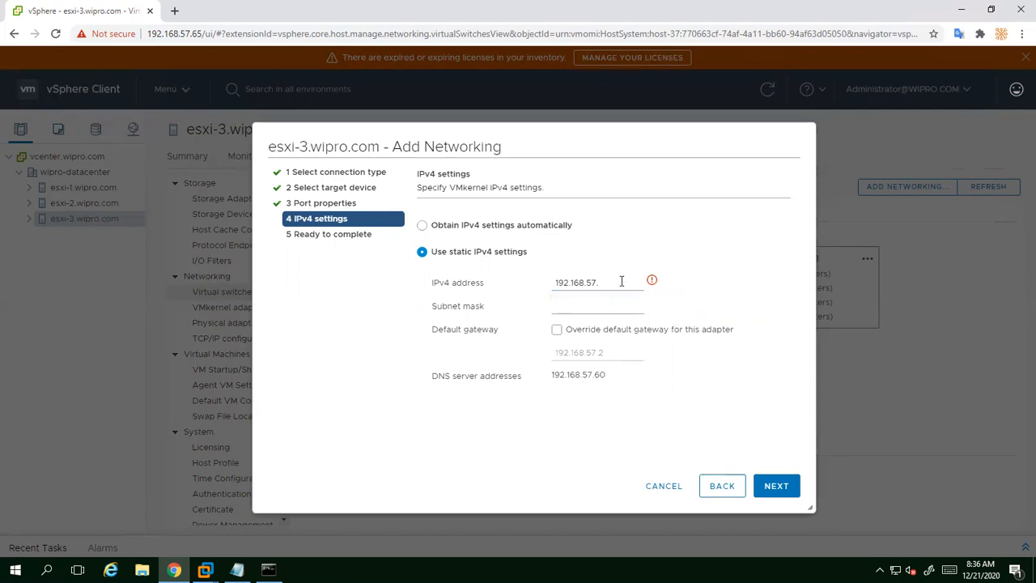
click(622, 281)
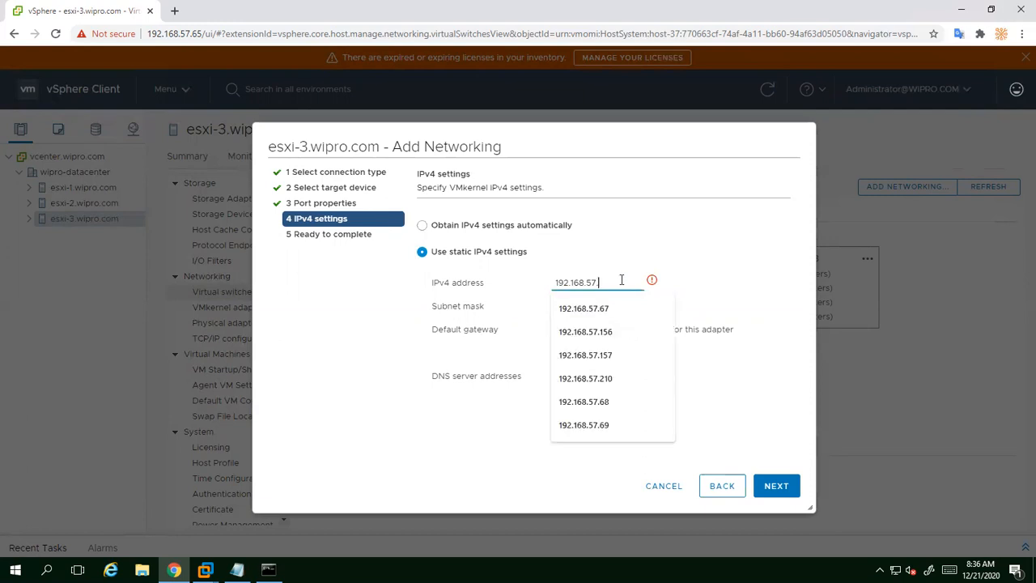
text(73)
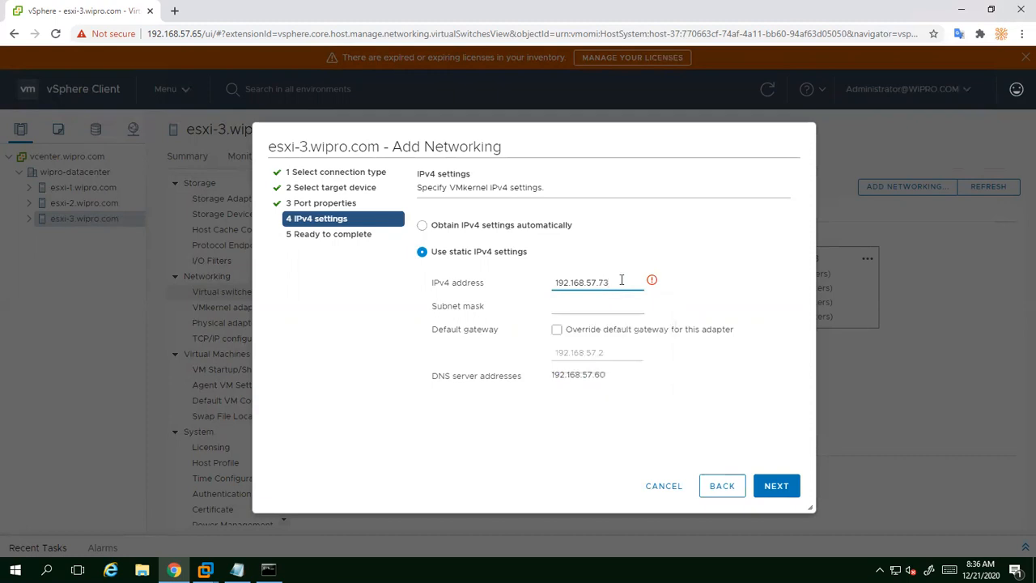
click(606, 308)
click(593, 332)
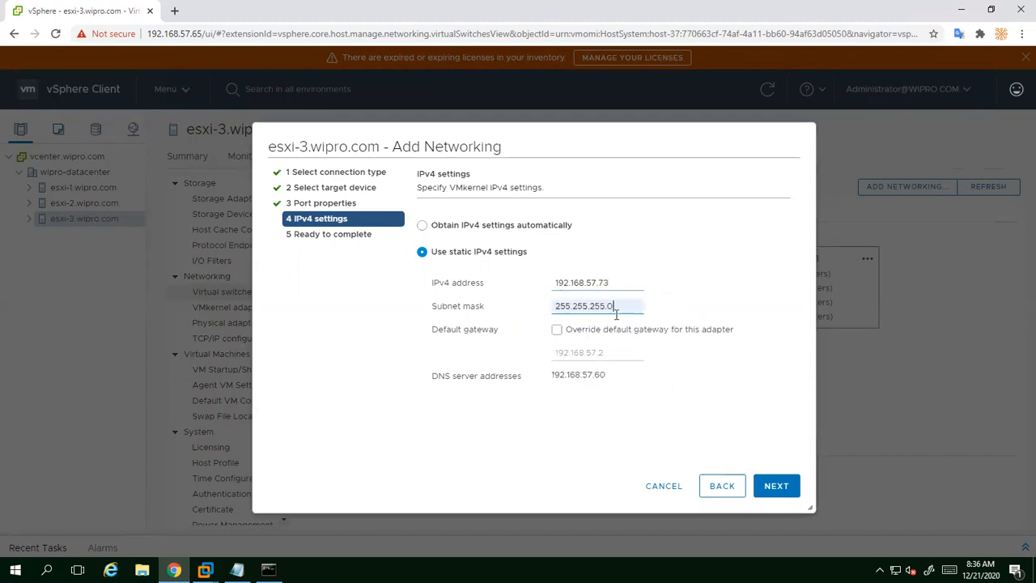
click(770, 489)
click(773, 487)
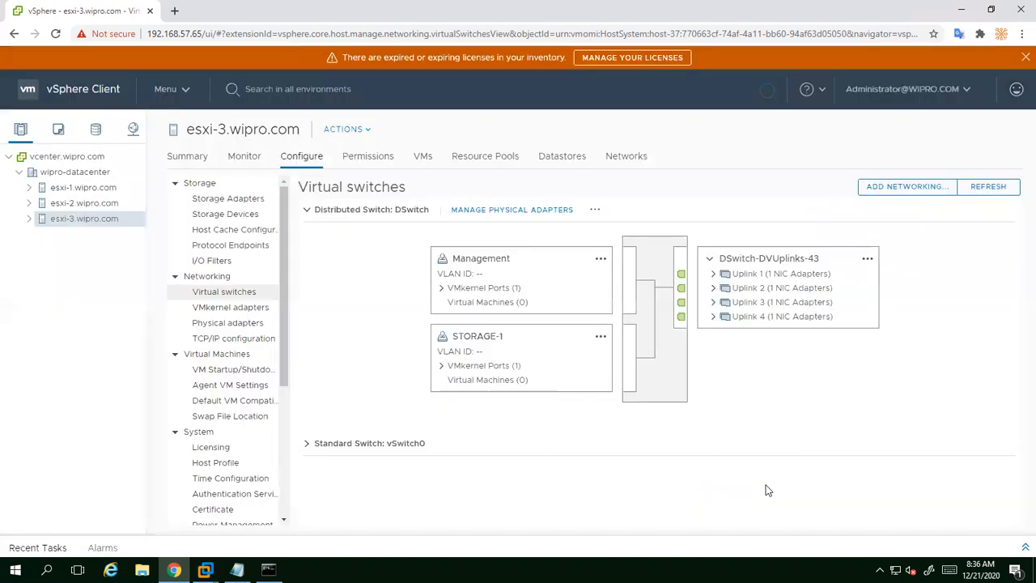
Expand the VMkernel ports of STORAGE-1 and STORAGE-2 on esxi-3 to check their assigned IP addresses.
click(436, 366)
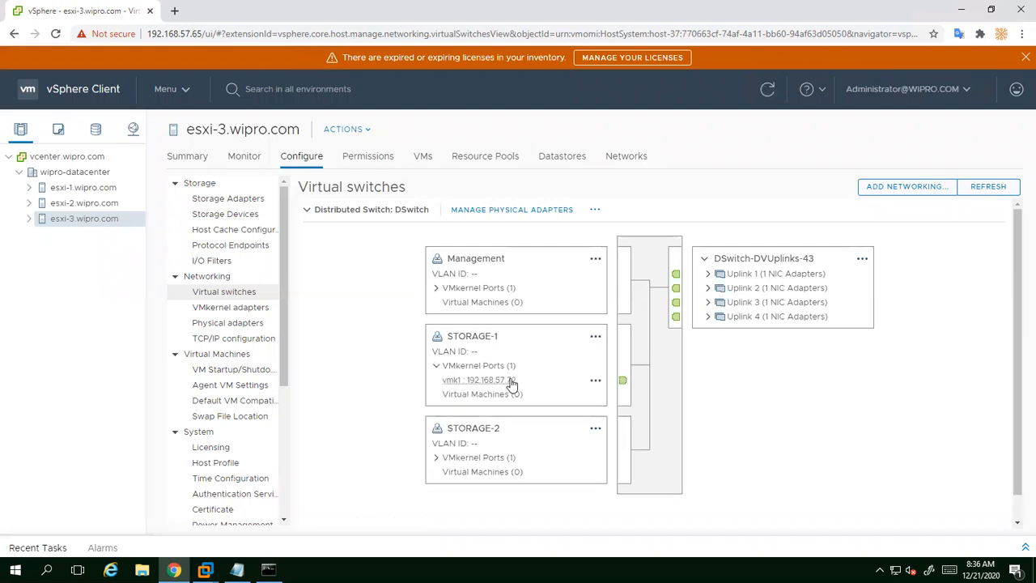
click(436, 458)
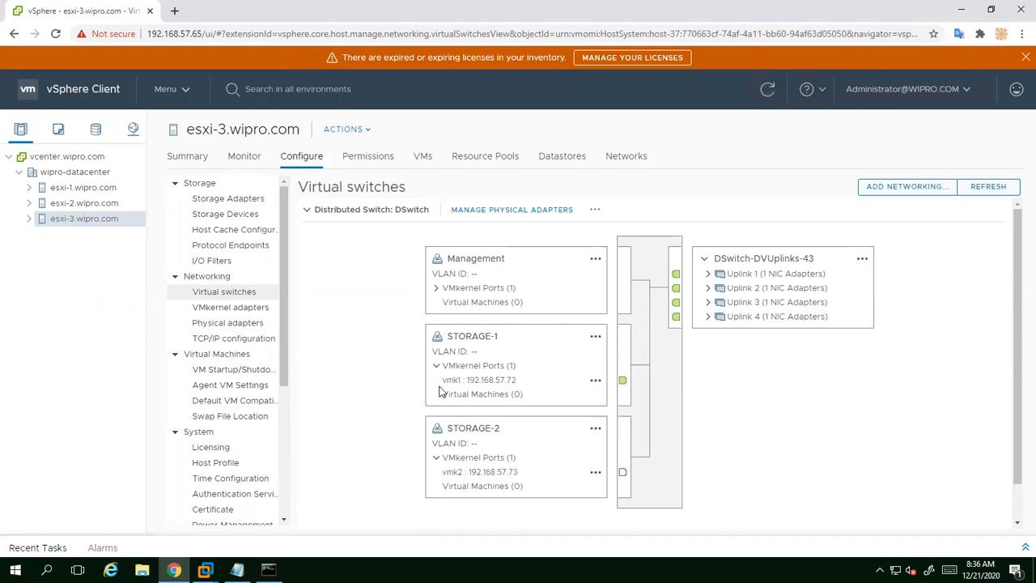
scroll(441, 391, down, 1)
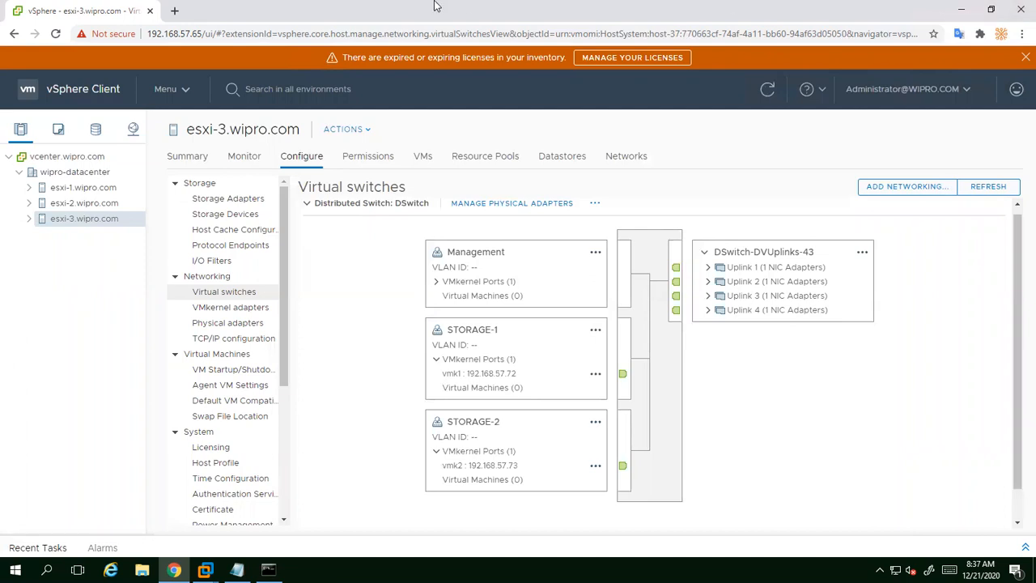
Switch to the storage plan in Notepad and highlight item 7 about binding the storage group to the ESXi hosts.
click(146, 11)
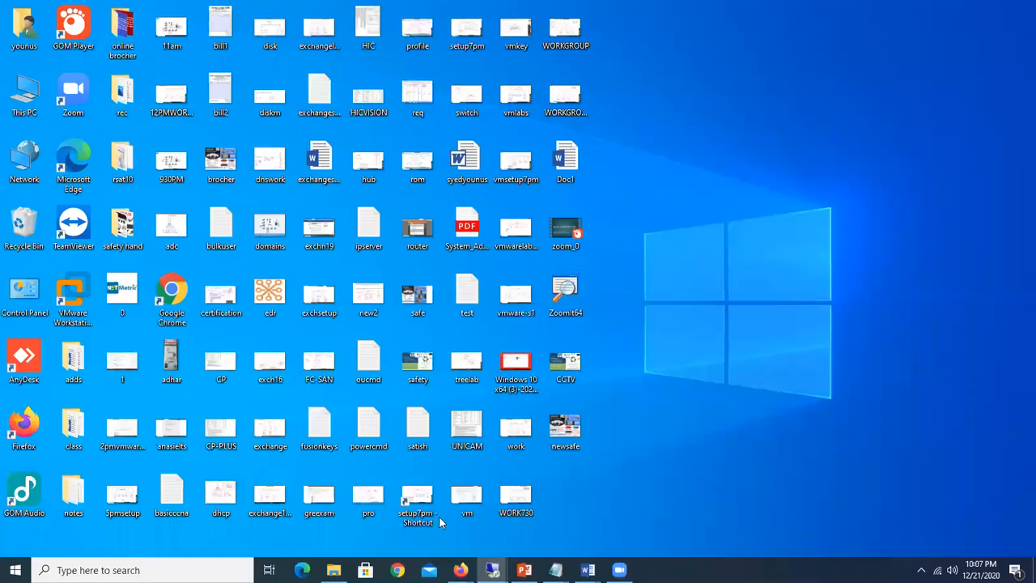
mouse_move(492, 570)
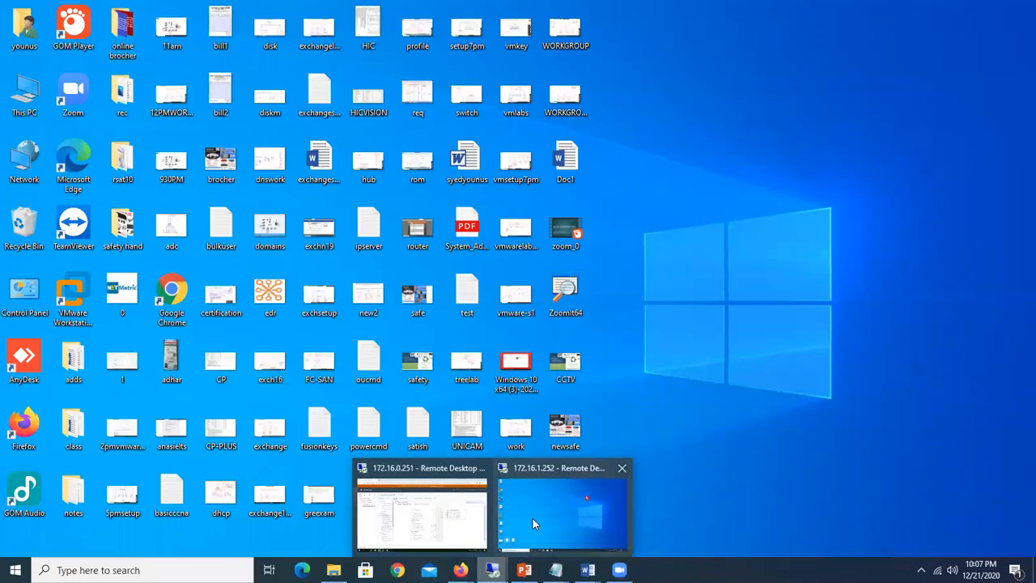
click(428, 536)
click(972, 7)
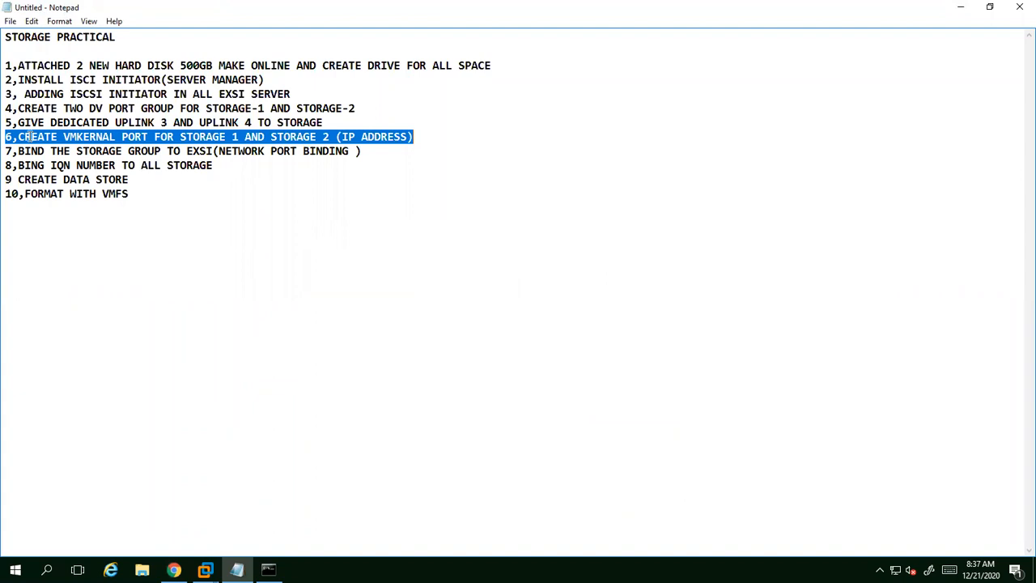
drag(17, 152, 212, 152)
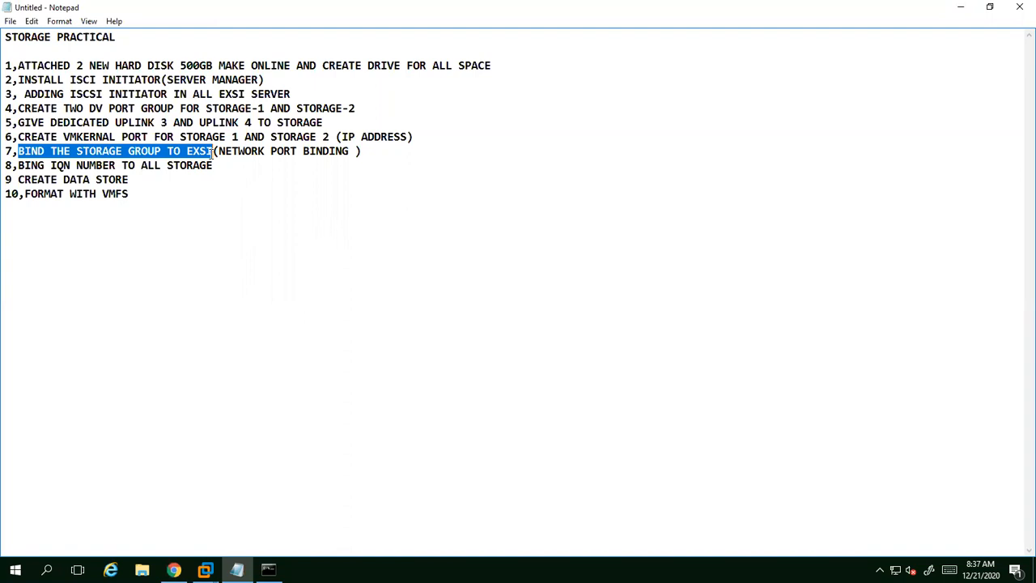
Switch back to the vSphere Client in Chrome and open the storage adapters of esxi-1.wipro.com.
click(174, 570)
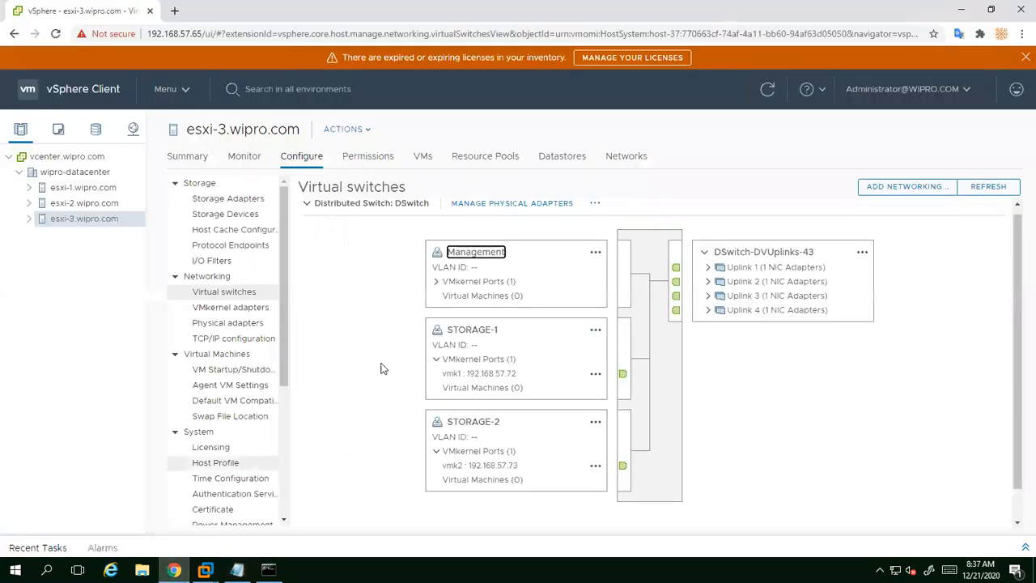
click(57, 191)
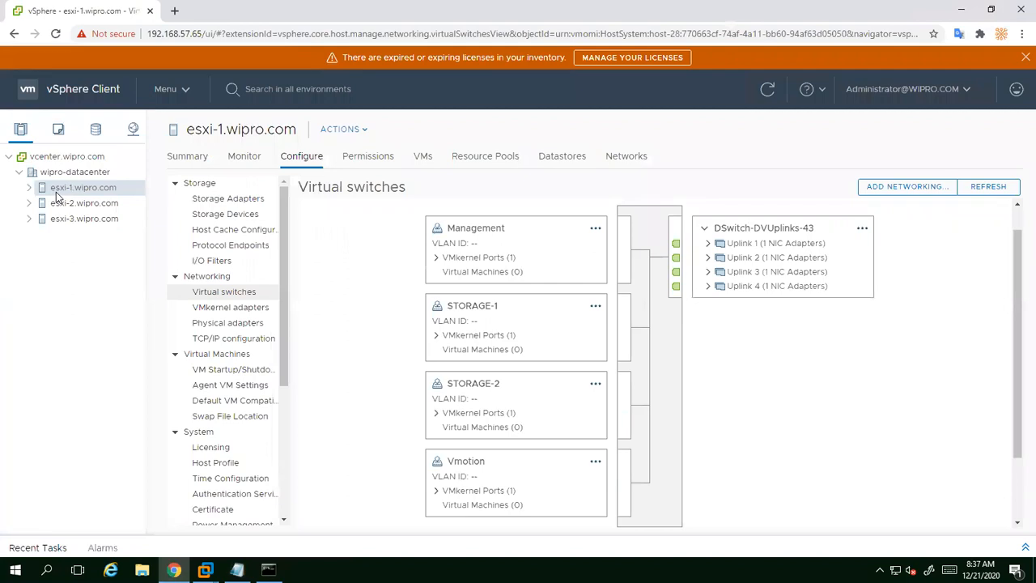
click(218, 201)
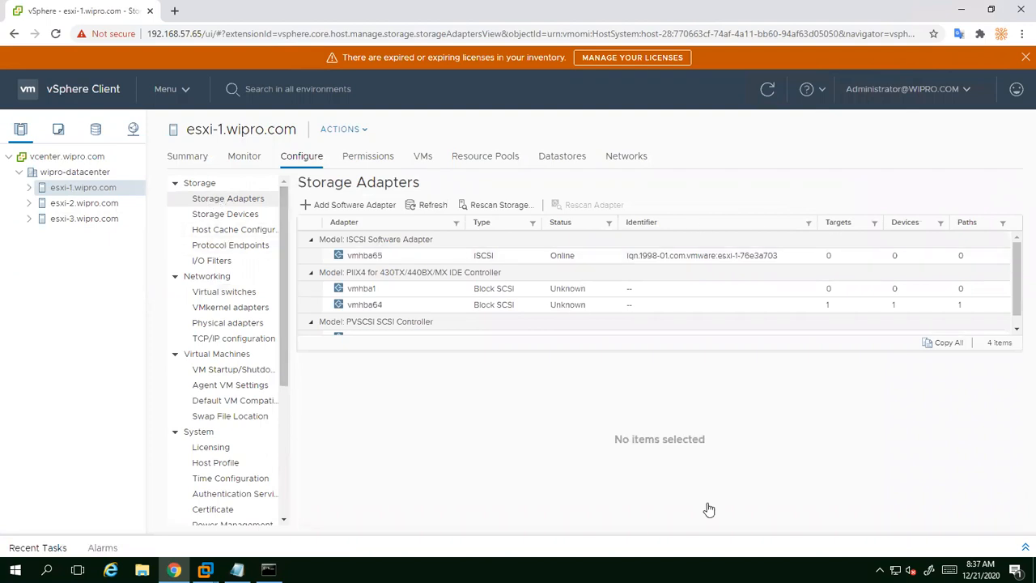
Examine the models, statuses and identifiers of the esxi-1 storage adapters, comparing the iSCSI software adapter with the IDE controller adapters.
mouse_move(1016, 265)
mouse_down()
mouse_move(1017, 293)
mouse_move(1017, 249)
mouse_up()
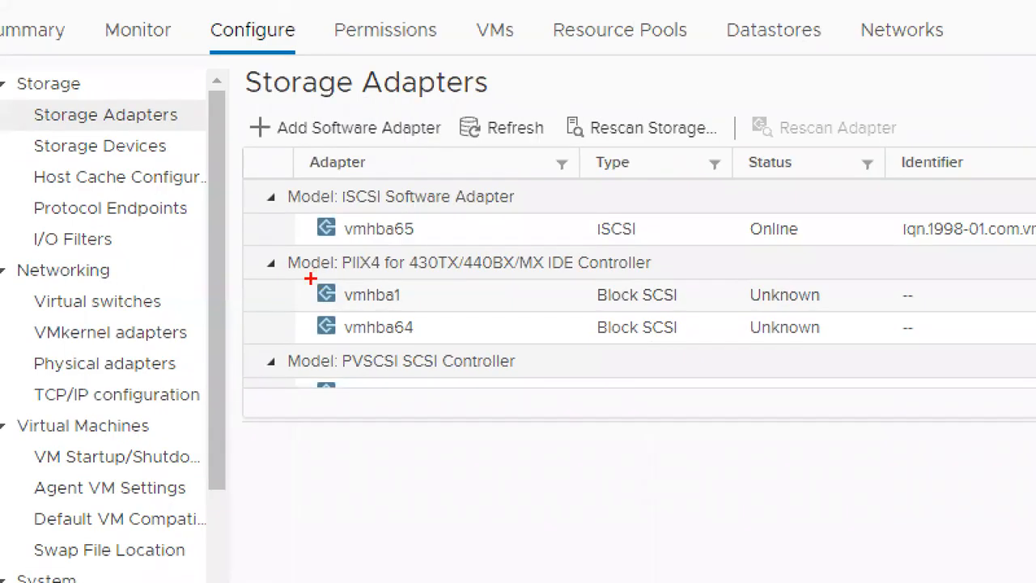
mouse_move(288, 281)
mouse_down()
mouse_move(356, 281)
mouse_move(412, 307)
mouse_up()
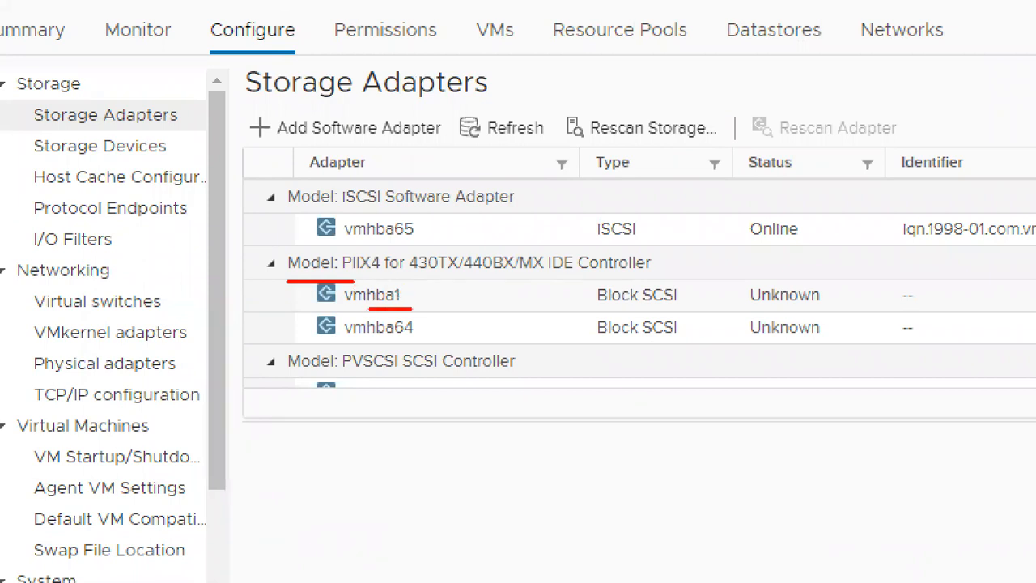
mouse_move(250, 173)
mouse_down()
mouse_move(382, 203)
mouse_move(548, 210)
mouse_up()
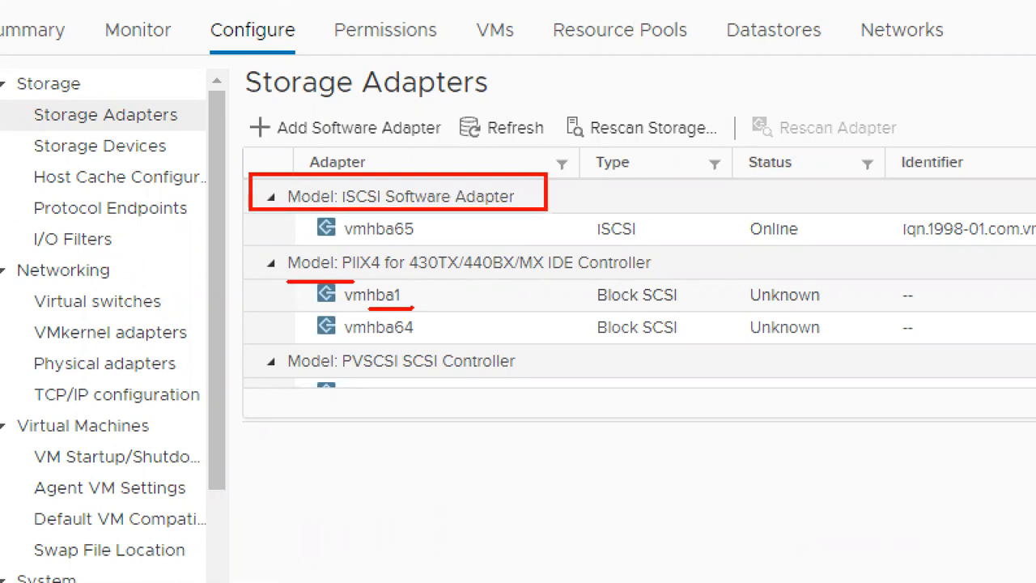
mouse_move(744, 204)
mouse_down()
mouse_move(751, 243)
mouse_move(819, 215)
mouse_move(748, 203)
mouse_up()
mouse_move(734, 285)
mouse_down()
mouse_move(835, 336)
mouse_move(743, 261)
mouse_up()
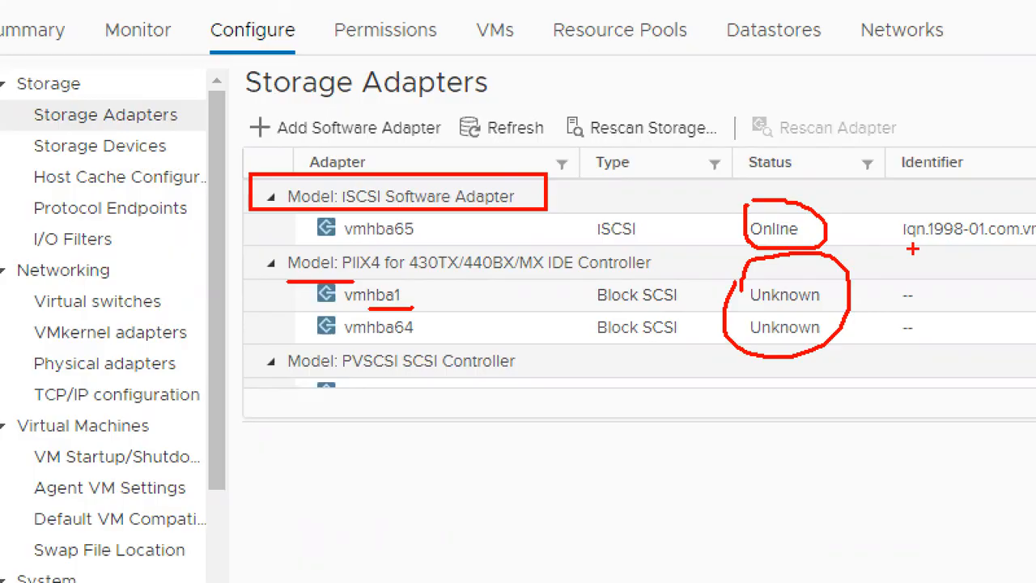
key(Escape)
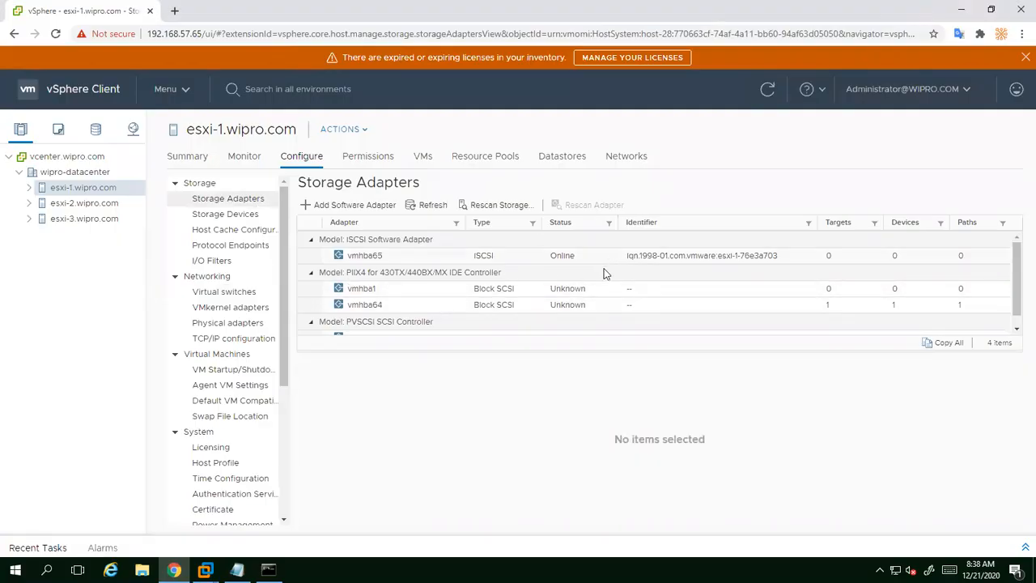
key(ctrl+1)
click(667, 222)
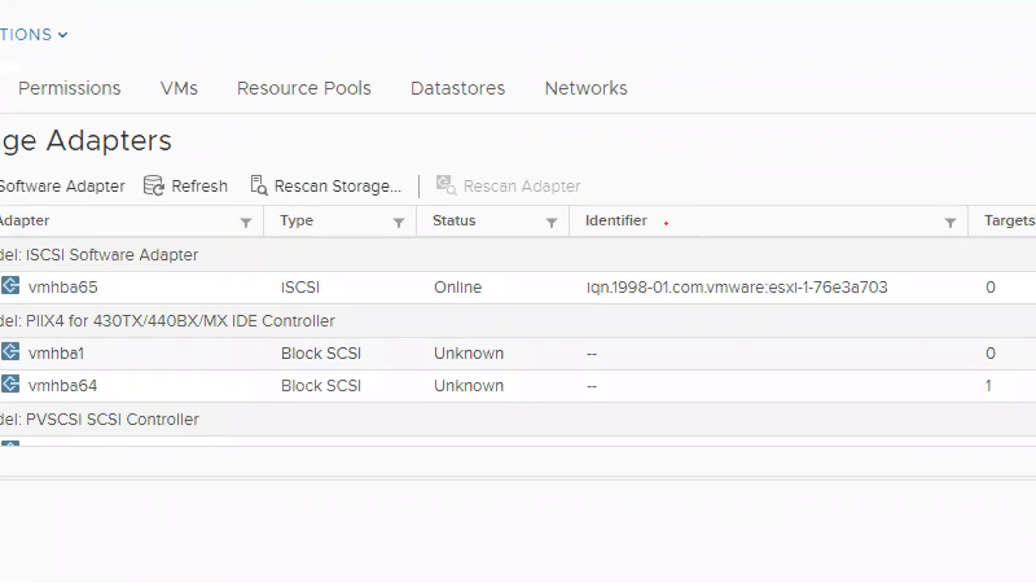
mouse_move(564, 240)
mouse_down()
mouse_move(675, 293)
mouse_move(863, 299)
mouse_move(916, 316)
mouse_up()
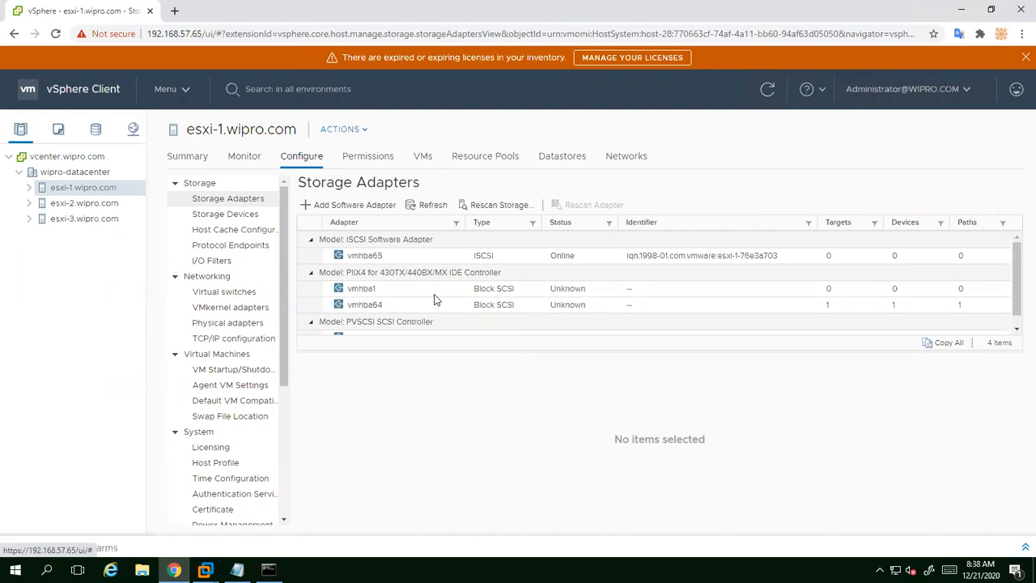
Select the iSCSI software adapter vmhba65 on esxi-1 to display its properties.
click(365, 243)
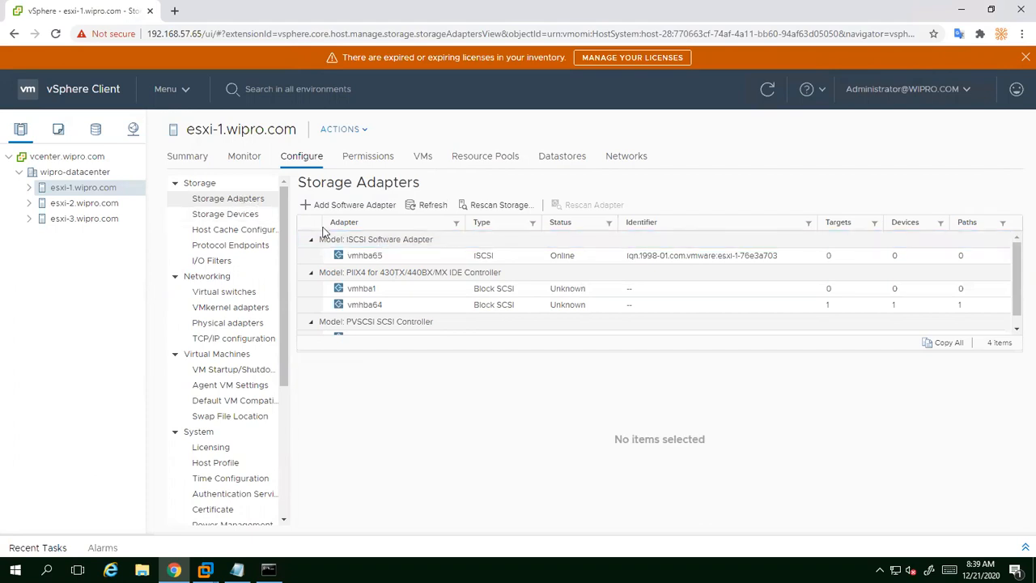
click(421, 239)
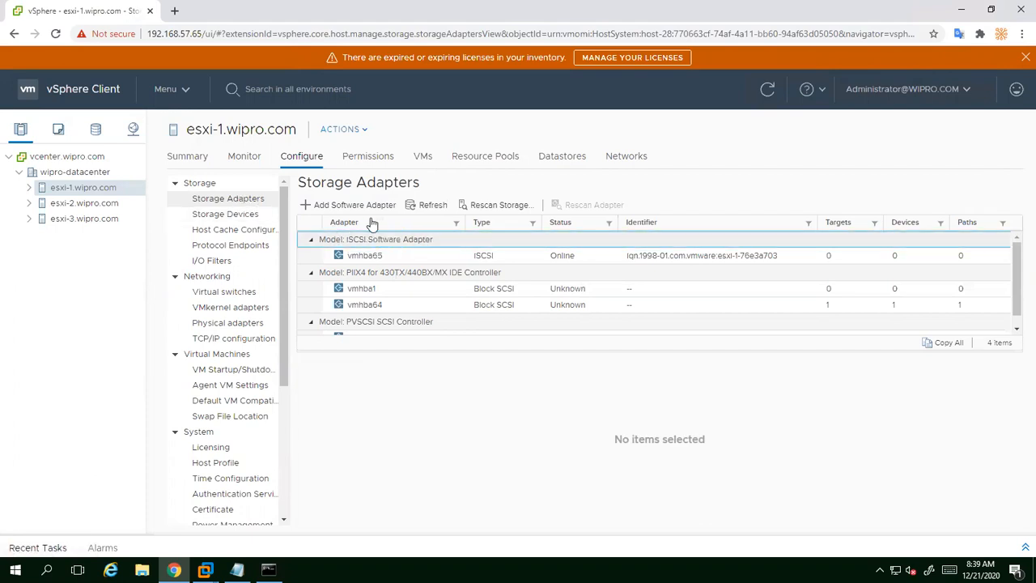
click(311, 241)
click(311, 240)
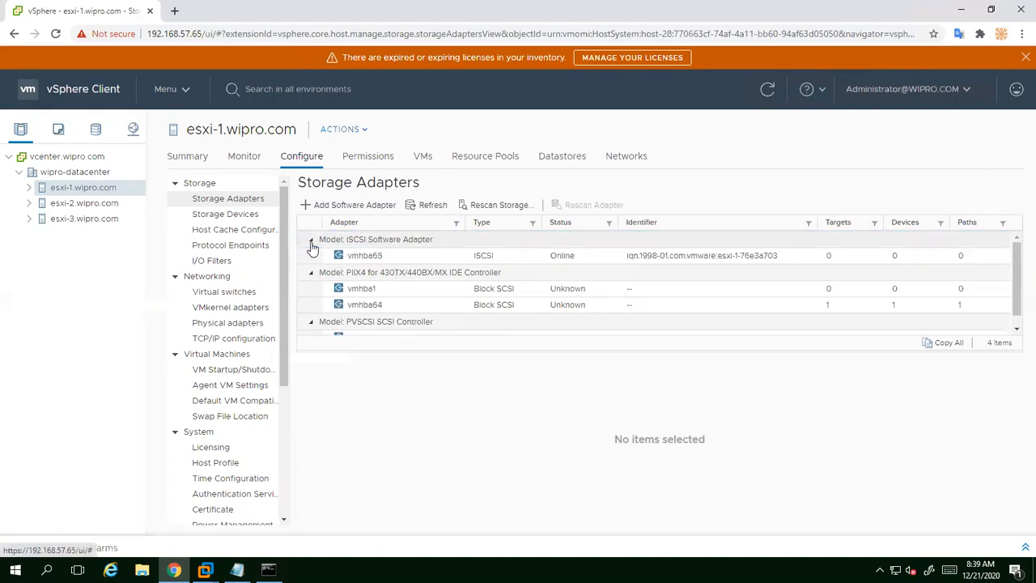
right_click(375, 248)
click(365, 257)
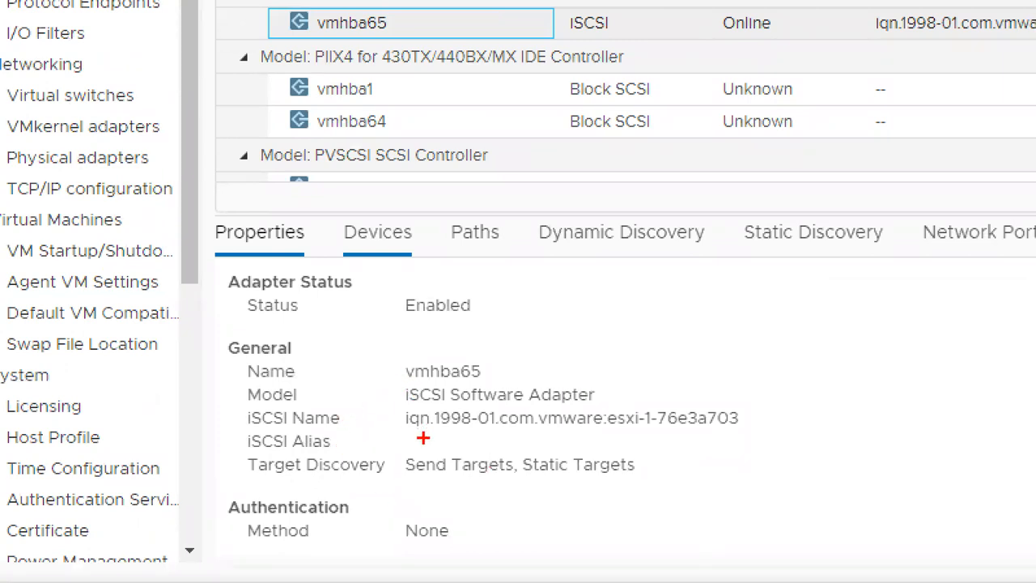
Review the vmhba65 iSCSI adapter's properties, devices, paths, discovery targets and network port bindings on esxi-1.wipro.com.
drag(387, 354, 492, 389)
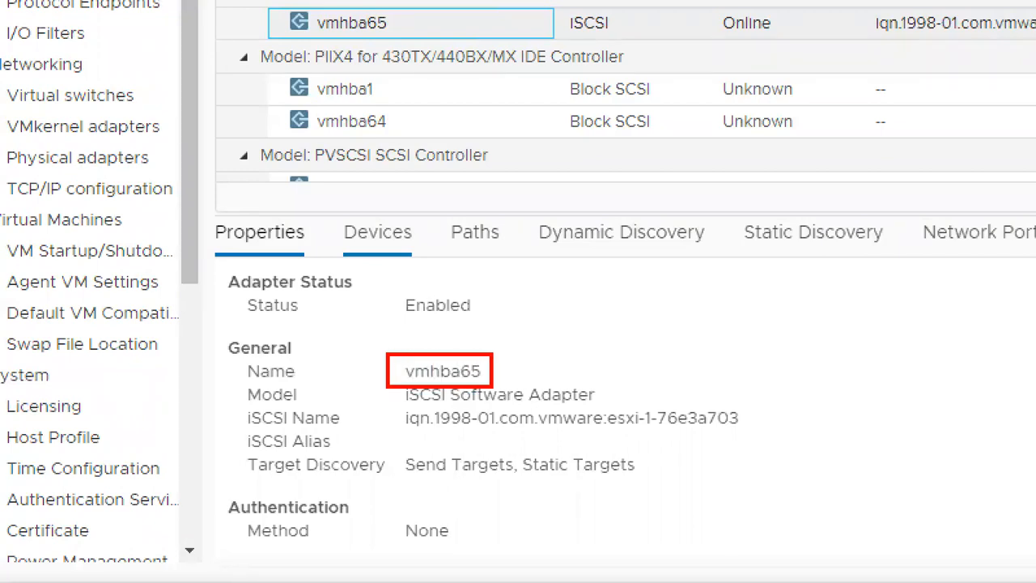
mouse_move(395, 403)
mouse_down()
mouse_move(426, 440)
mouse_move(755, 450)
mouse_up()
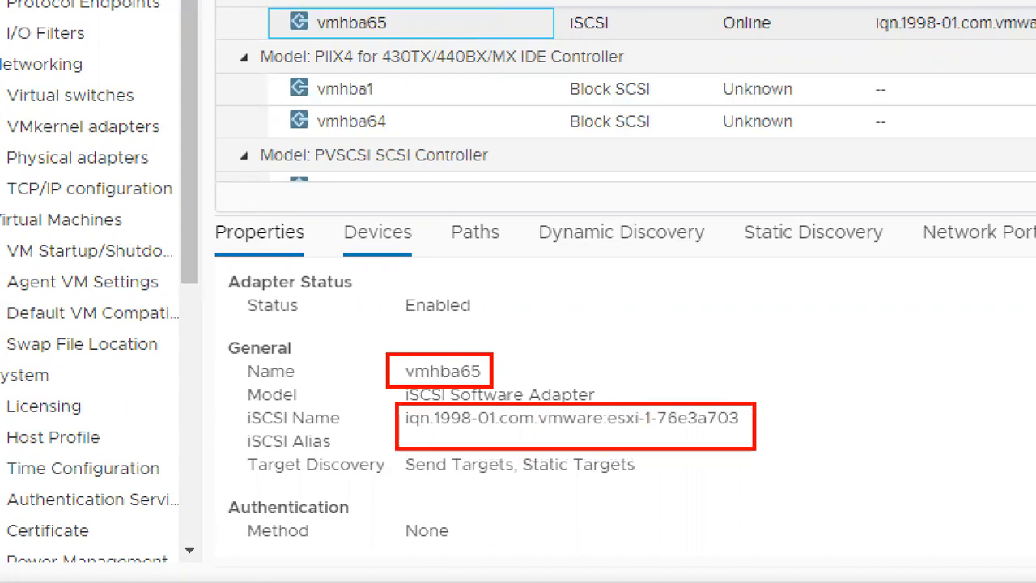
mouse_move(194, 446)
mouse_down()
mouse_move(385, 494)
mouse_move(654, 493)
mouse_up()
key(Escape)
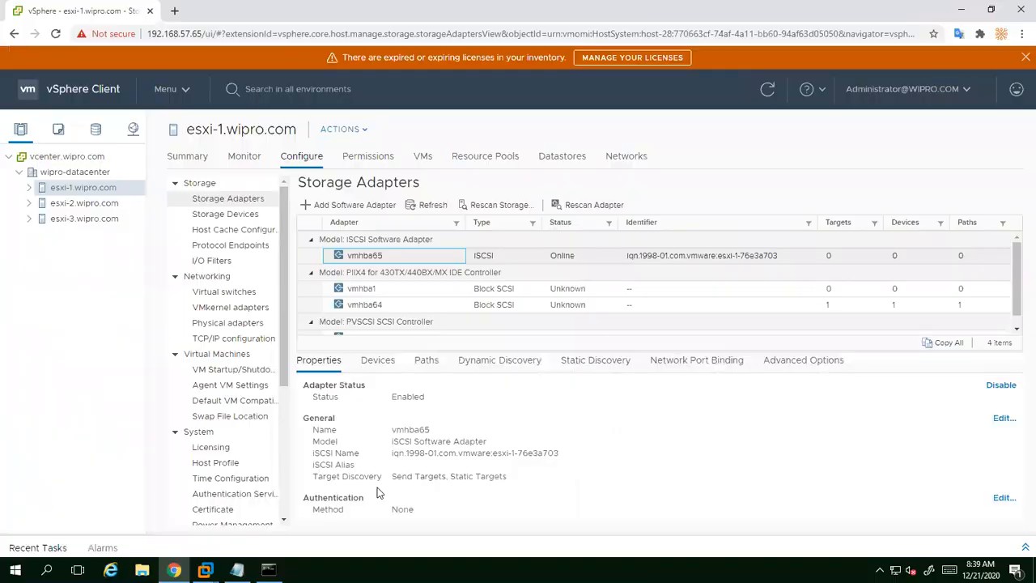
click(375, 360)
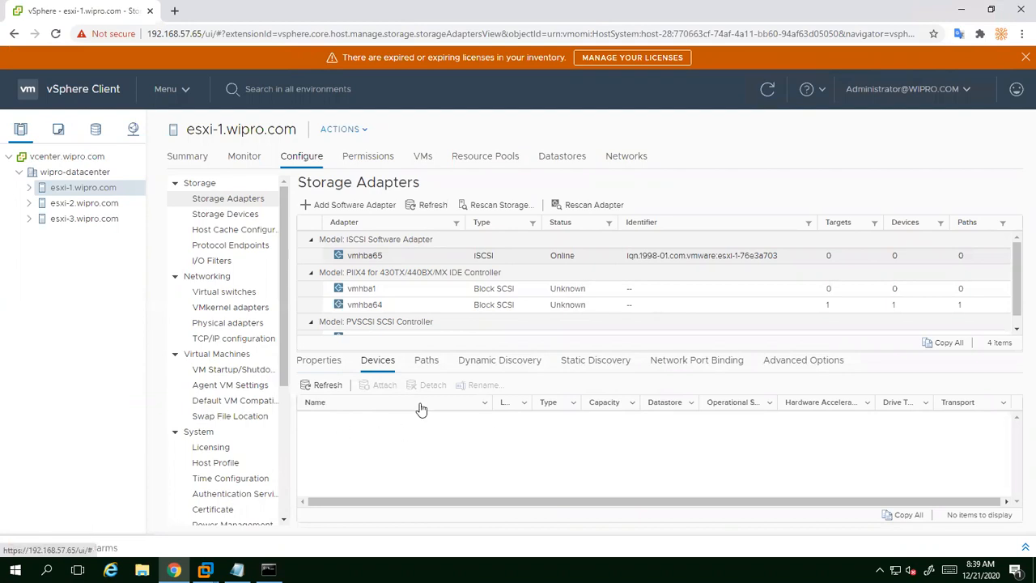
click(422, 365)
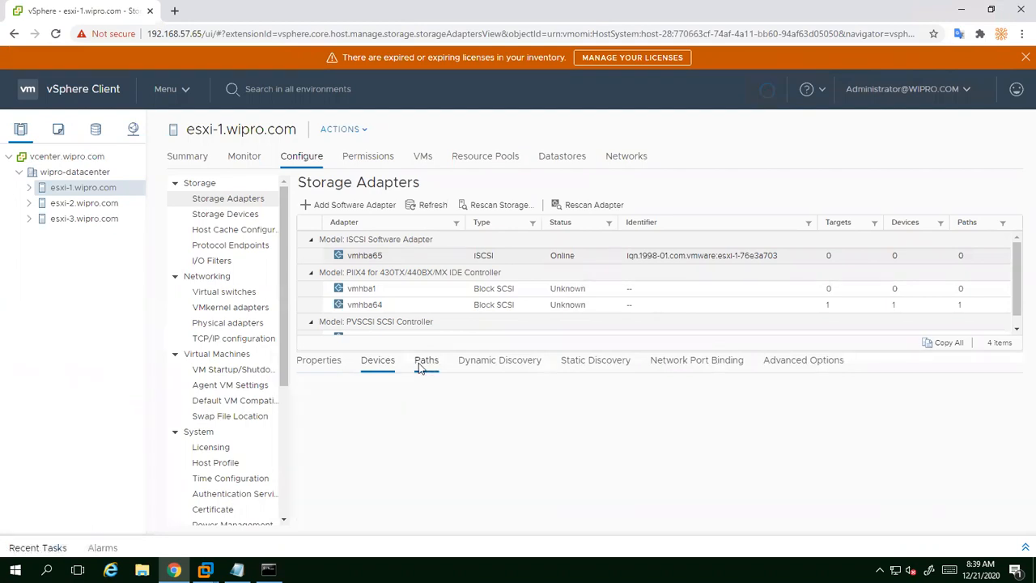
click(477, 362)
click(575, 363)
click(674, 364)
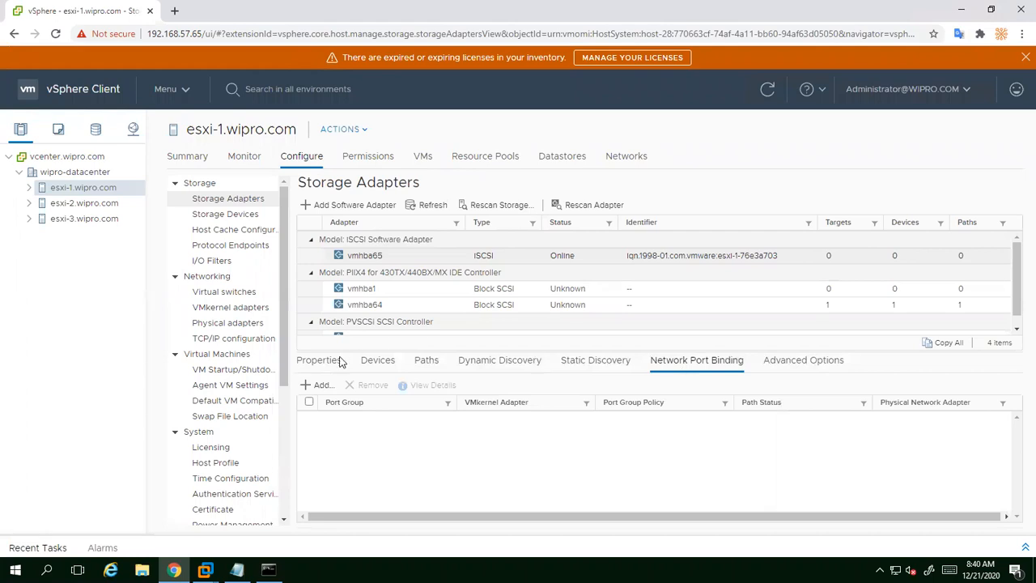
click(312, 384)
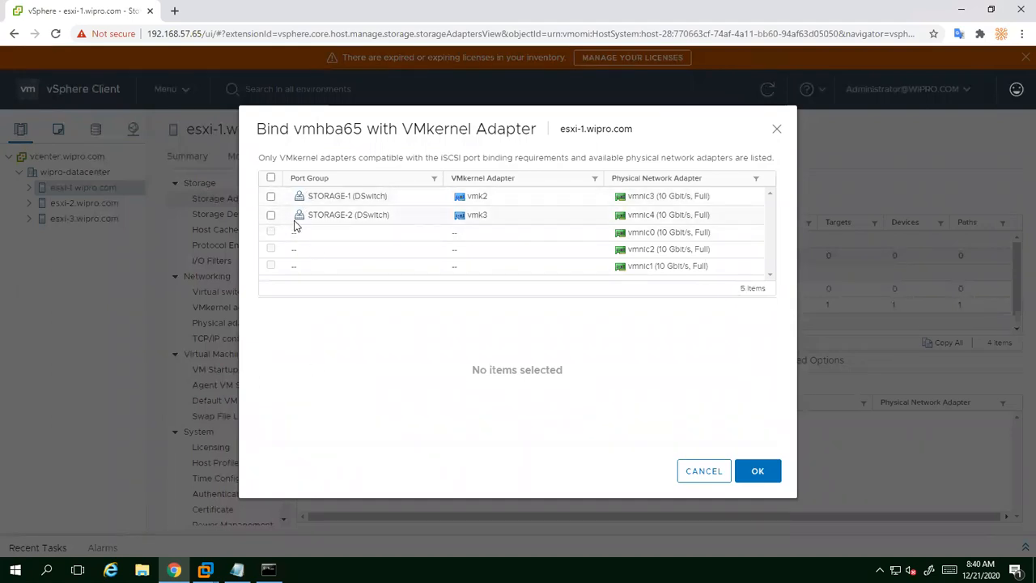
drag(413, 128, 439, 331)
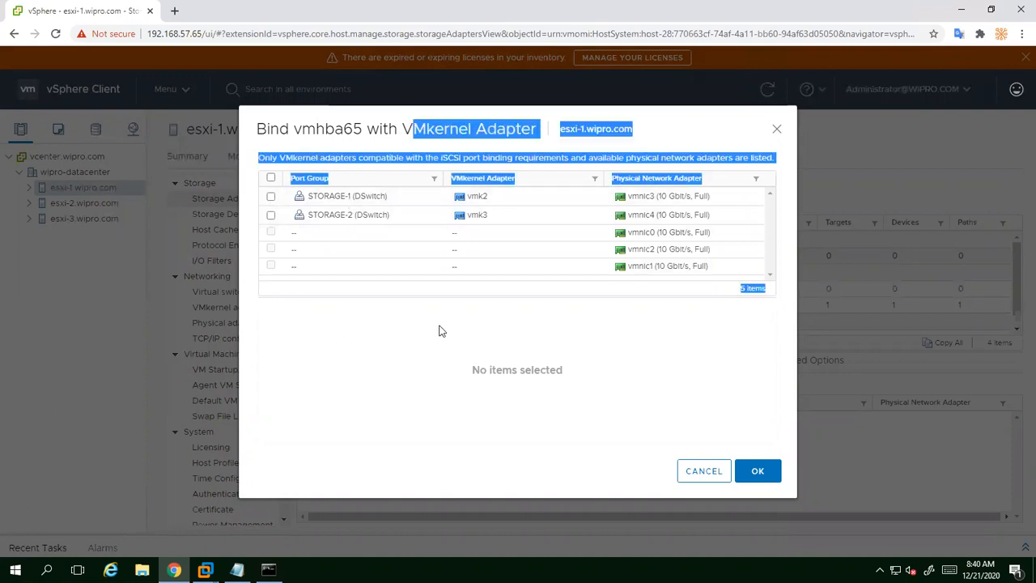
click(776, 128)
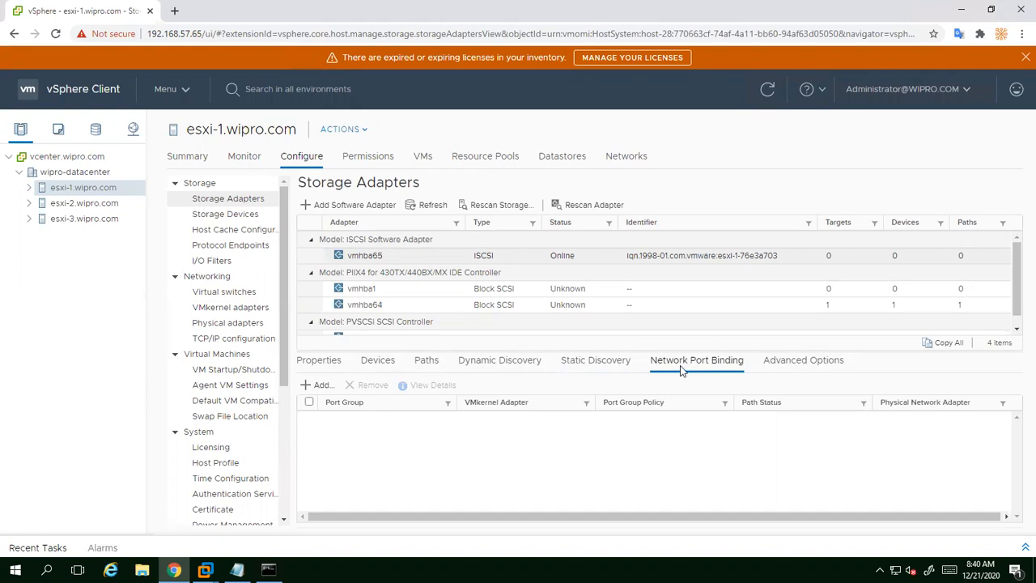
Bind vmhba65 on esxi-1.wipro.com to STORAGE-1 (vmk2) and STORAGE-2 (vmk3), and rescan its storage for new devices and VMFS volumes.
click(314, 388)
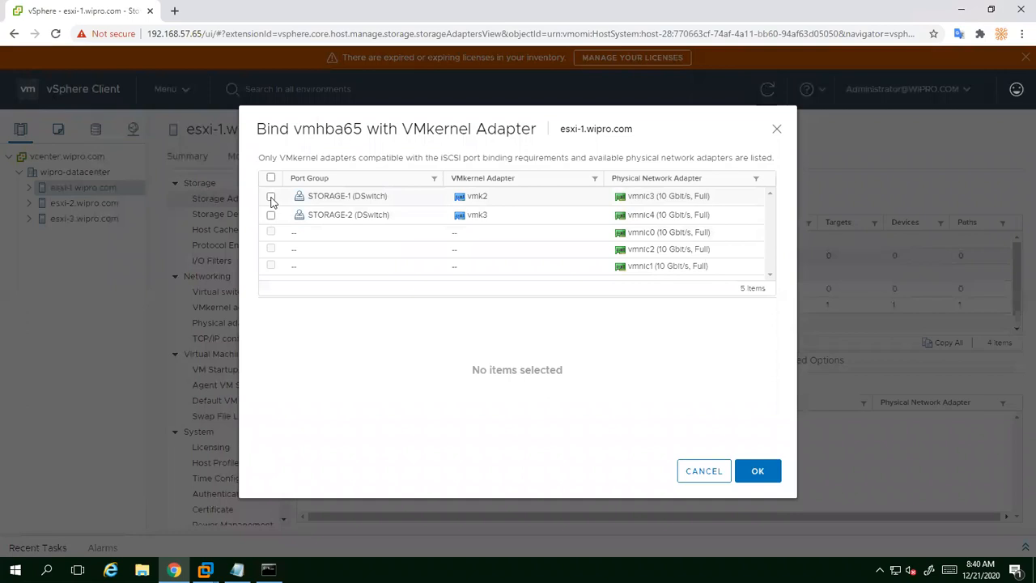
click(271, 197)
click(757, 470)
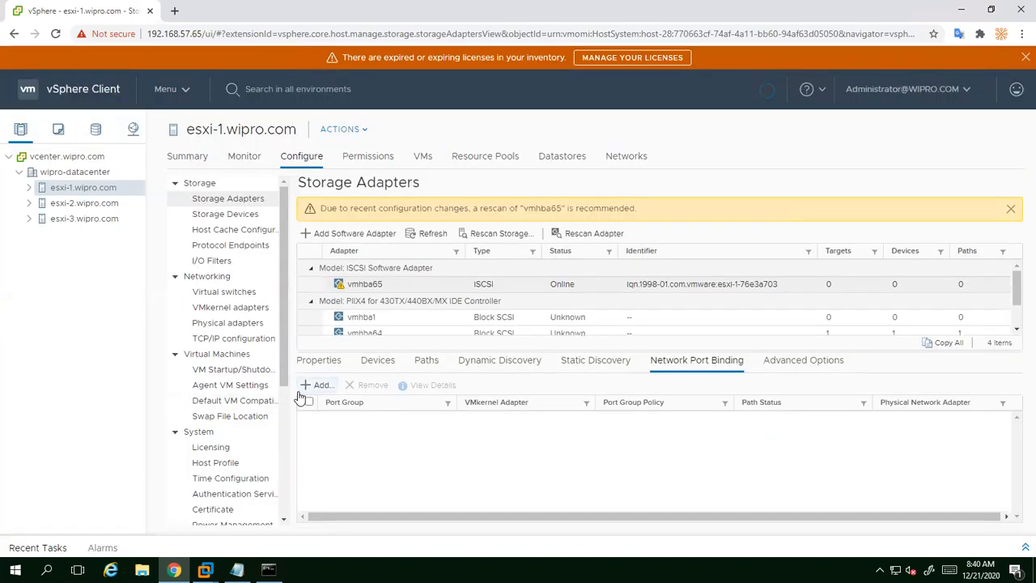
click(315, 386)
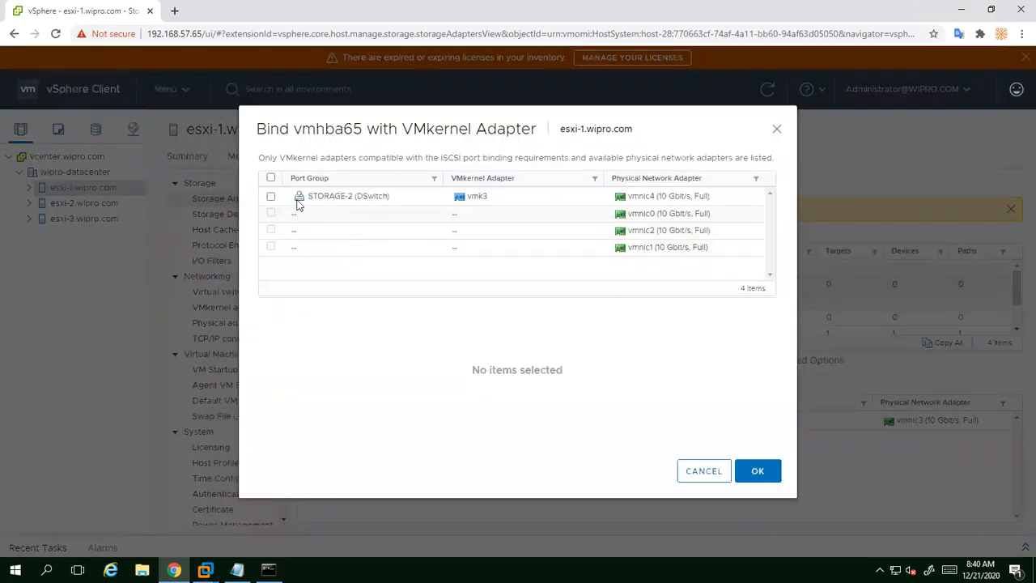
click(271, 197)
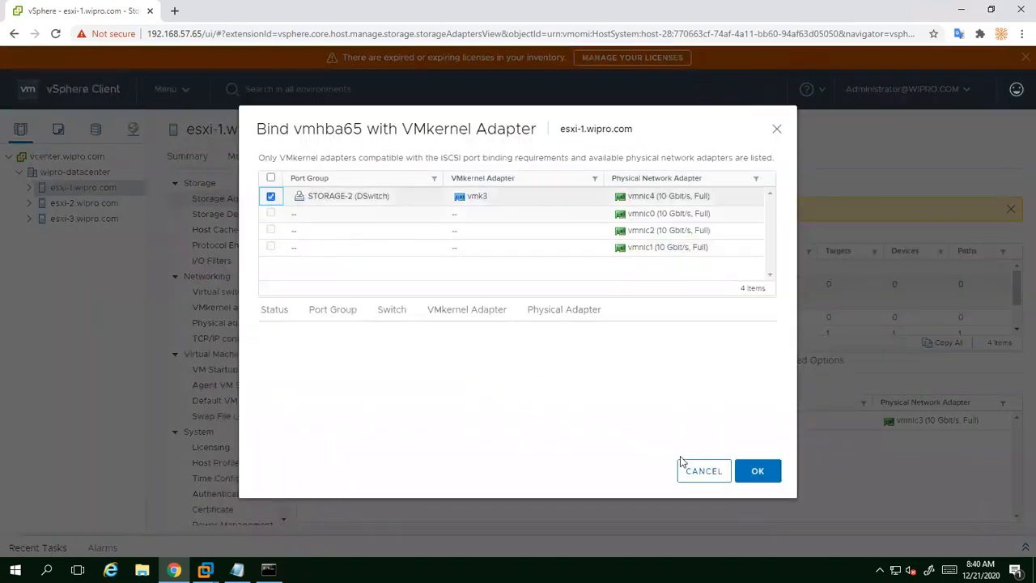
click(758, 472)
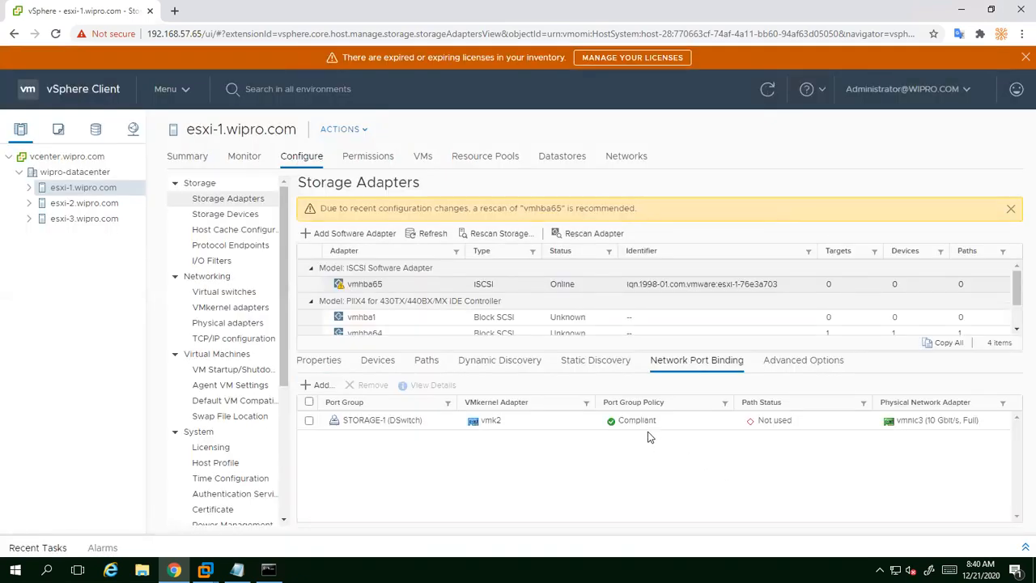
click(497, 234)
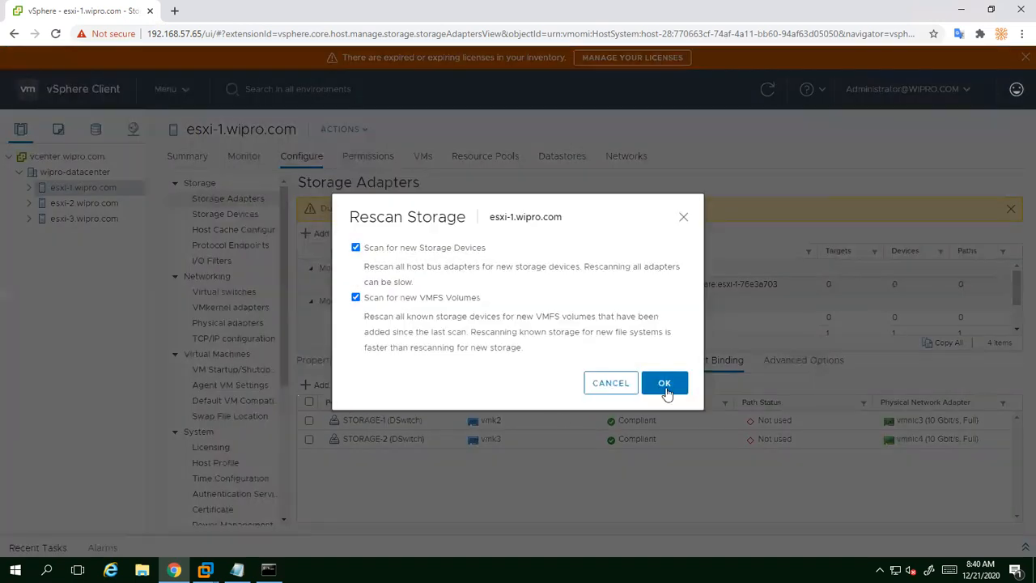
key(Return)
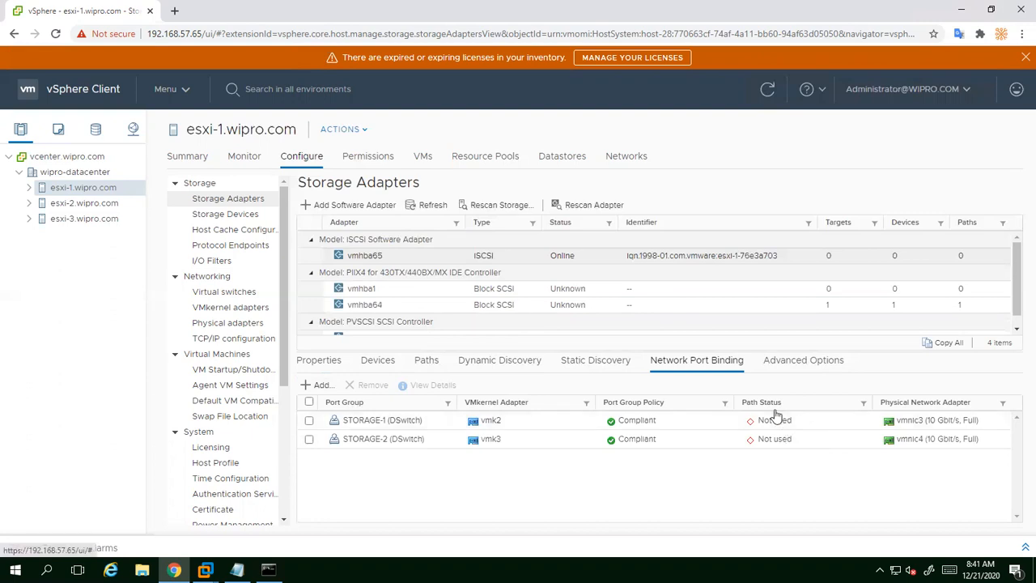
Bind the vmhba65 iSCSI adapter on esxi-2.wipro.com to the STORAGE-1 (vmk2) and STORAGE-2 (vmk3) VMkernel adapters.
click(97, 204)
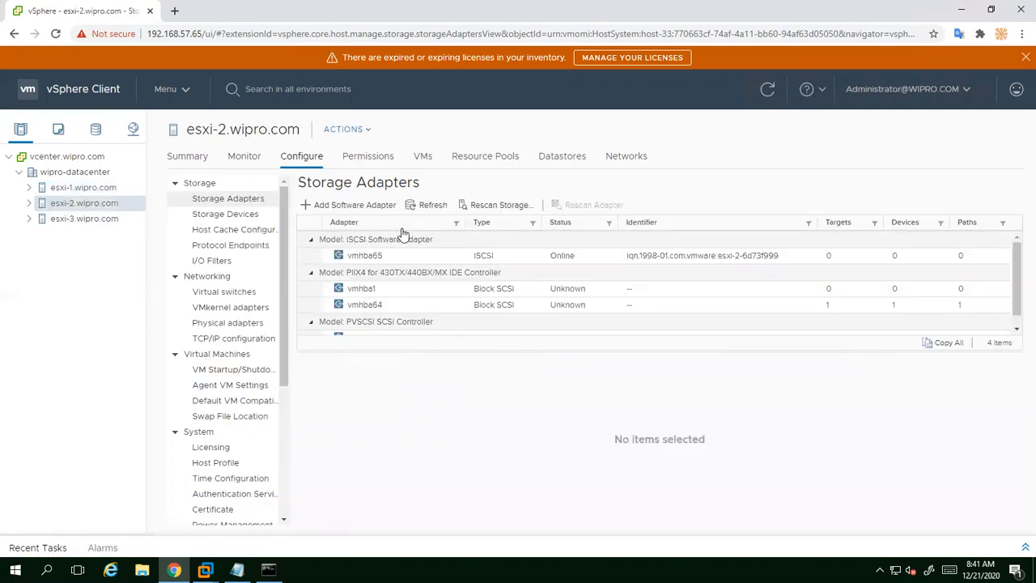
click(345, 257)
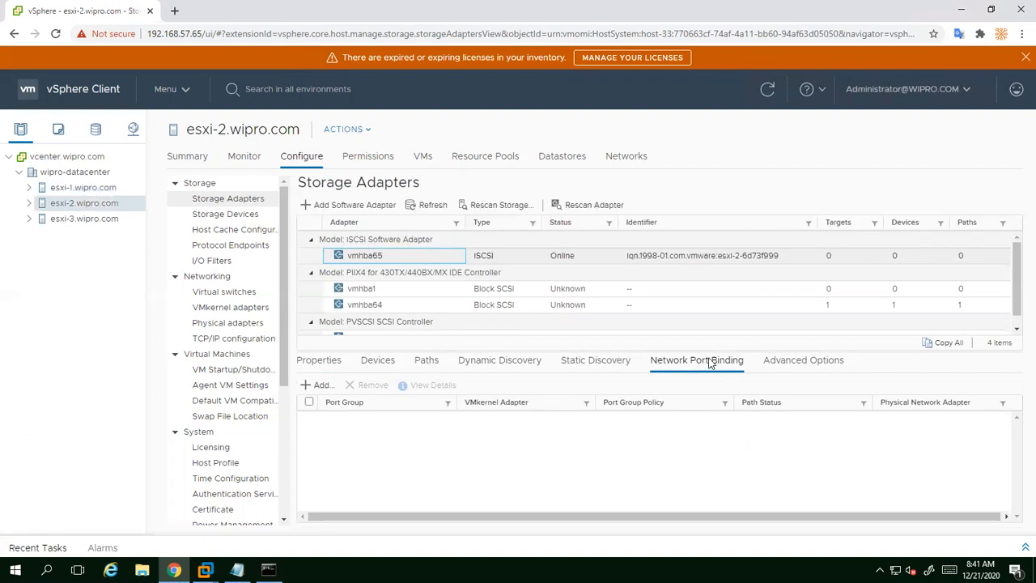
click(332, 366)
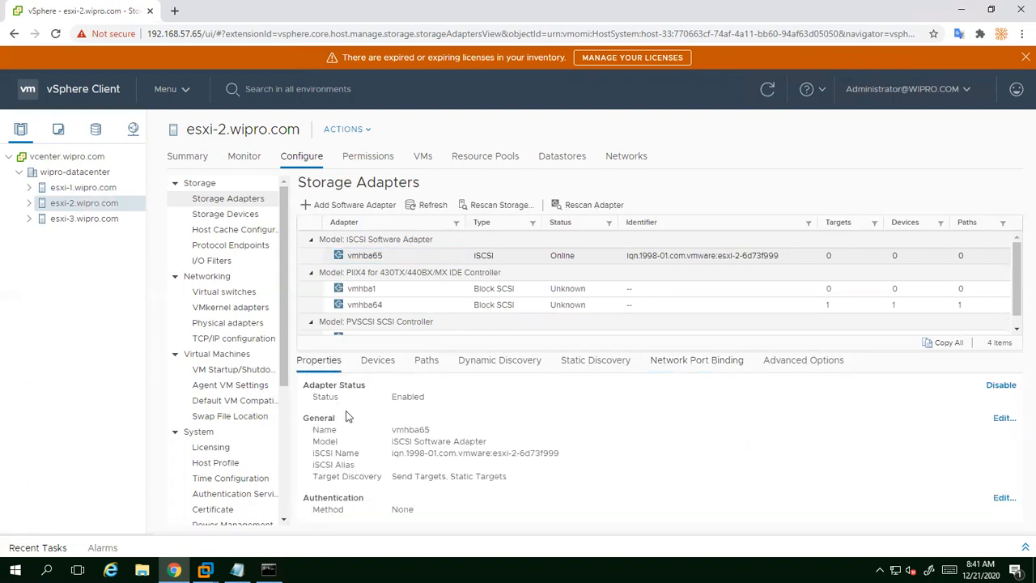
click(682, 363)
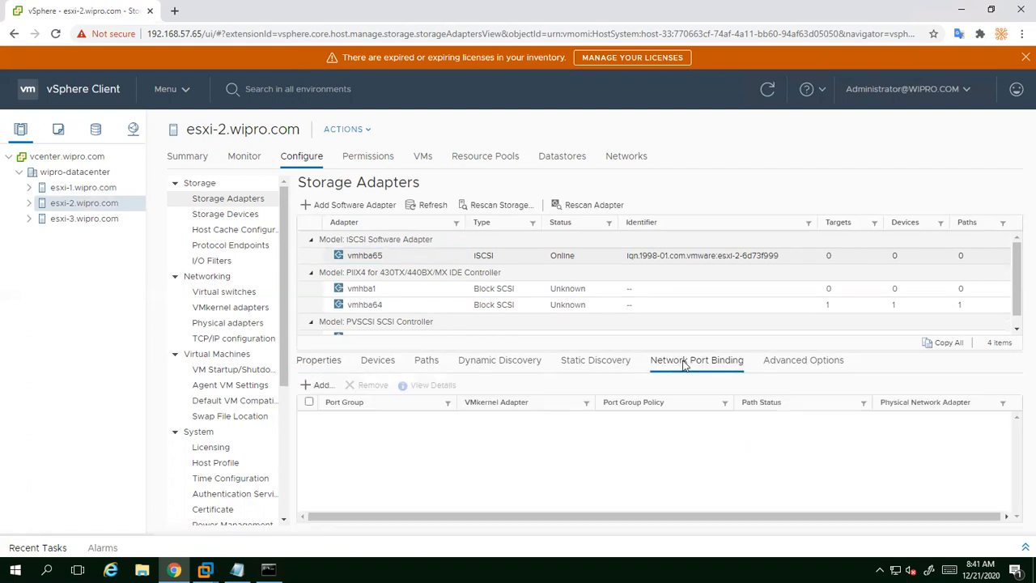
click(311, 389)
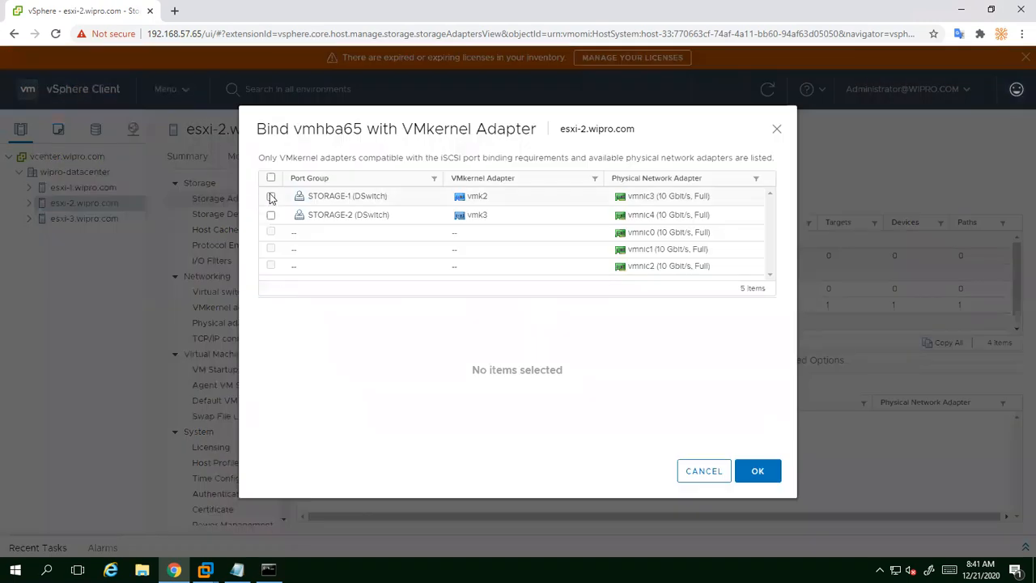
click(270, 195)
click(271, 215)
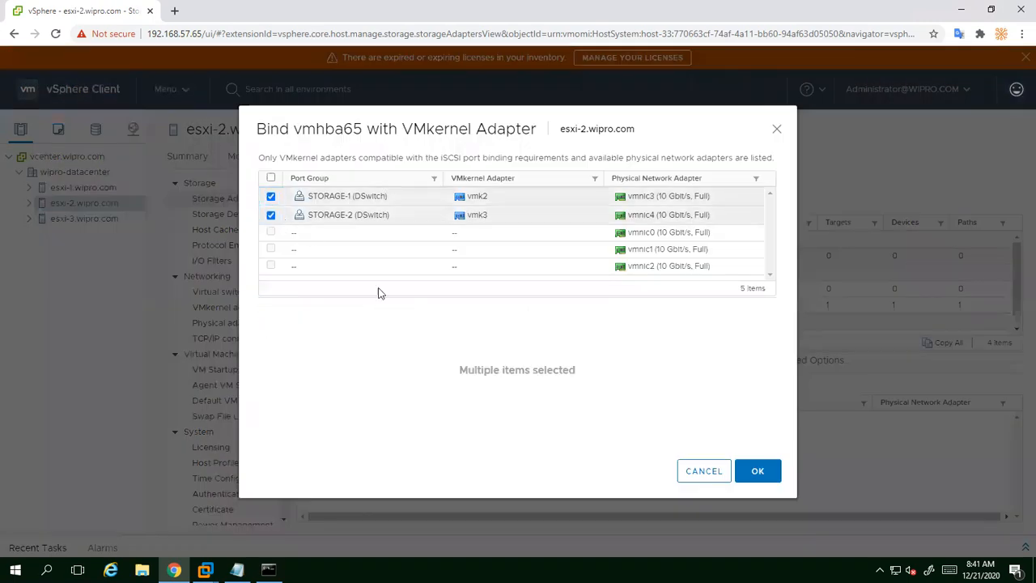
click(753, 471)
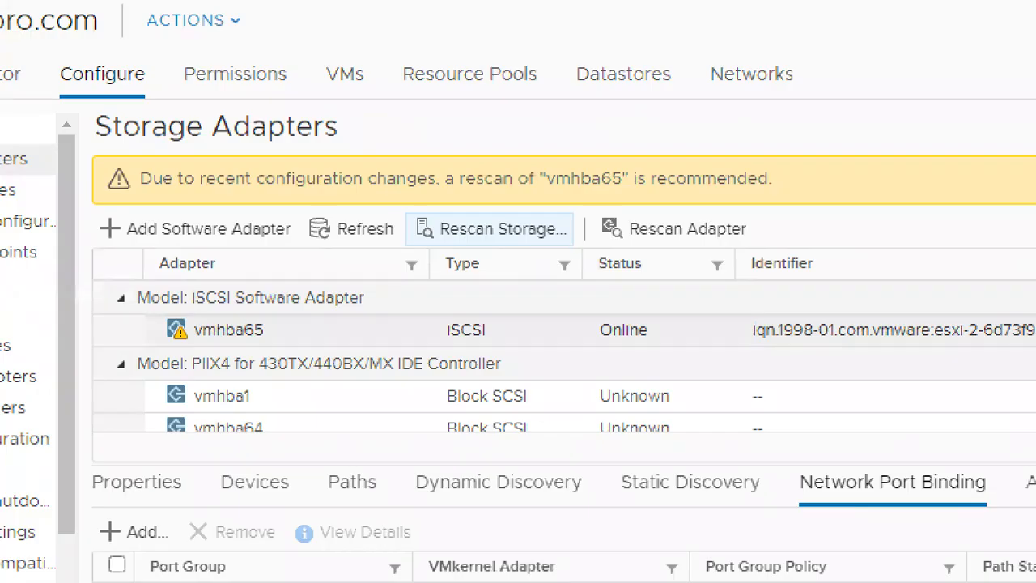
Rescan storage on esxi-2.wipro.com for both new storage devices and new VMFS volumes.
click(436, 193)
mouse_move(420, 196)
mouse_down()
mouse_move(432, 252)
mouse_move(555, 255)
mouse_up()
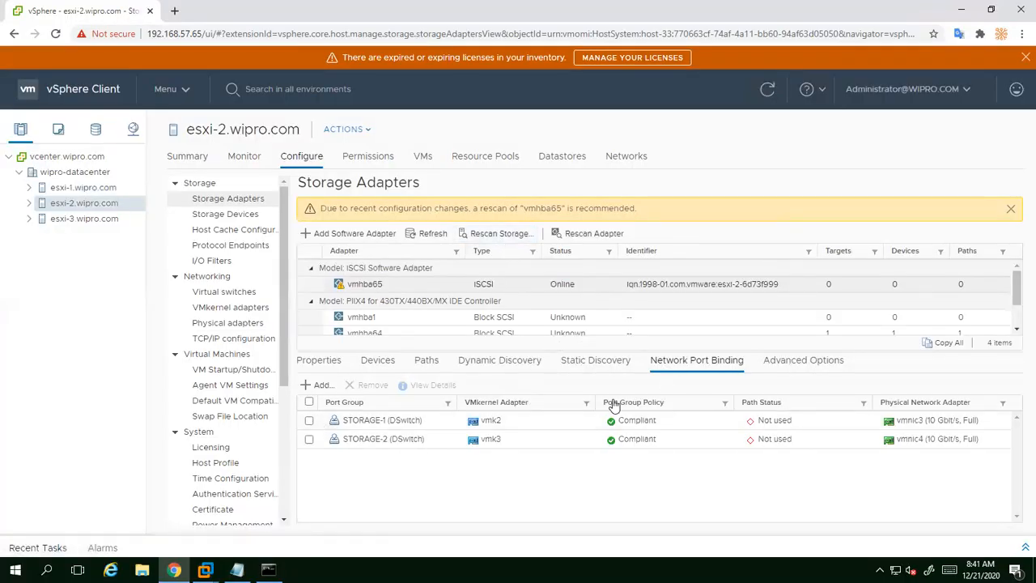
click(495, 235)
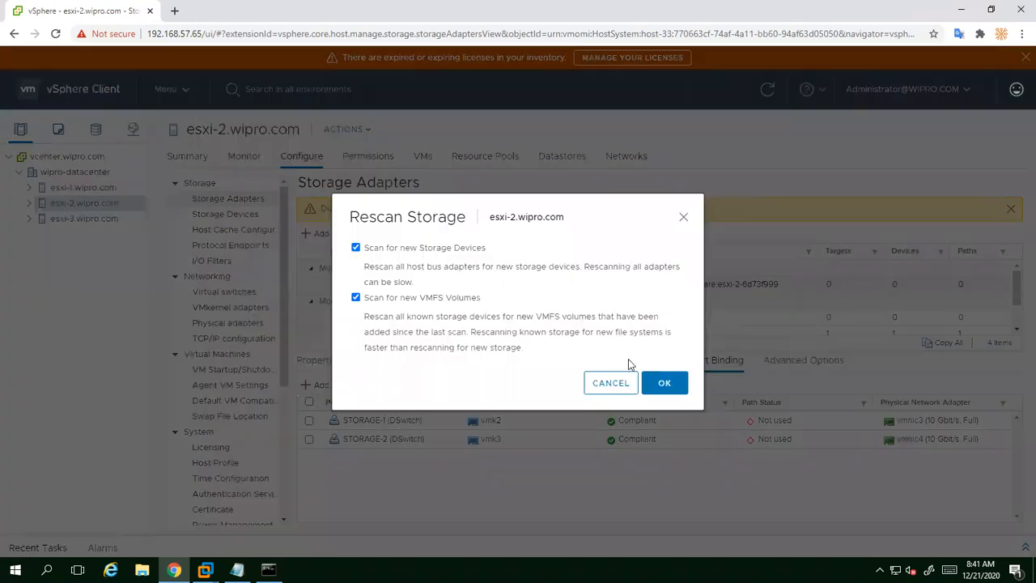
click(669, 382)
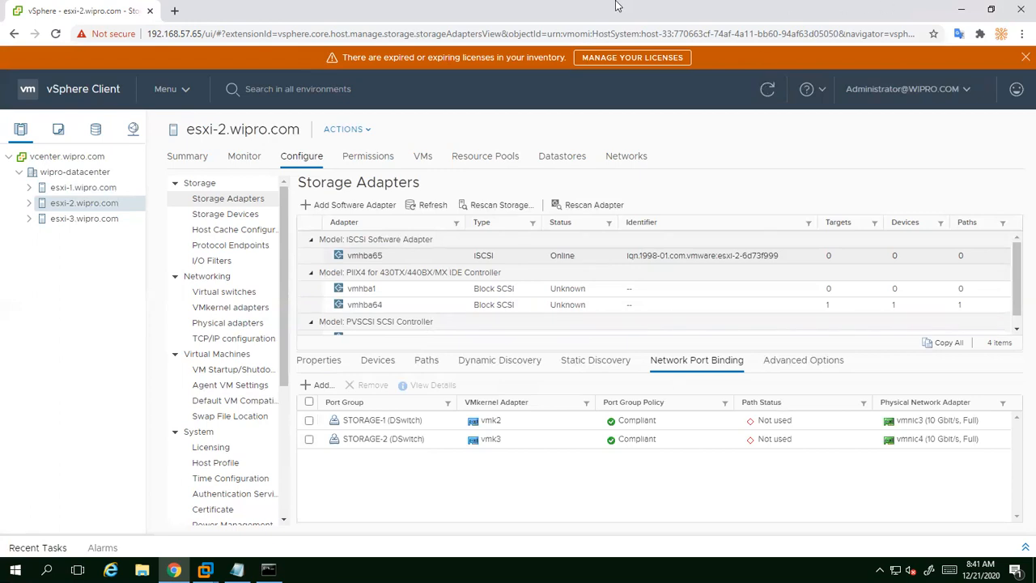
click(147, 11)
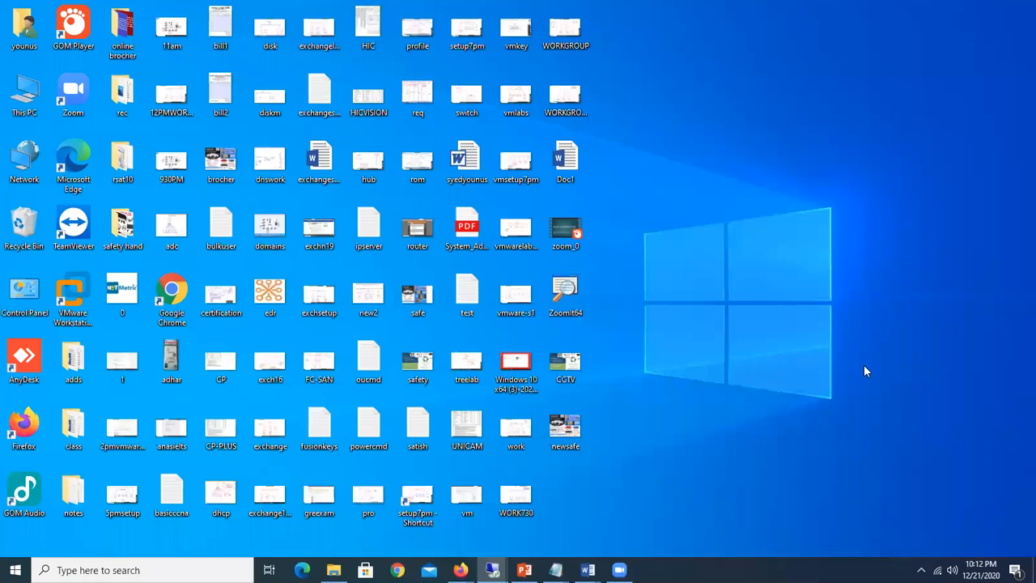
mouse_move(492, 570)
click(438, 505)
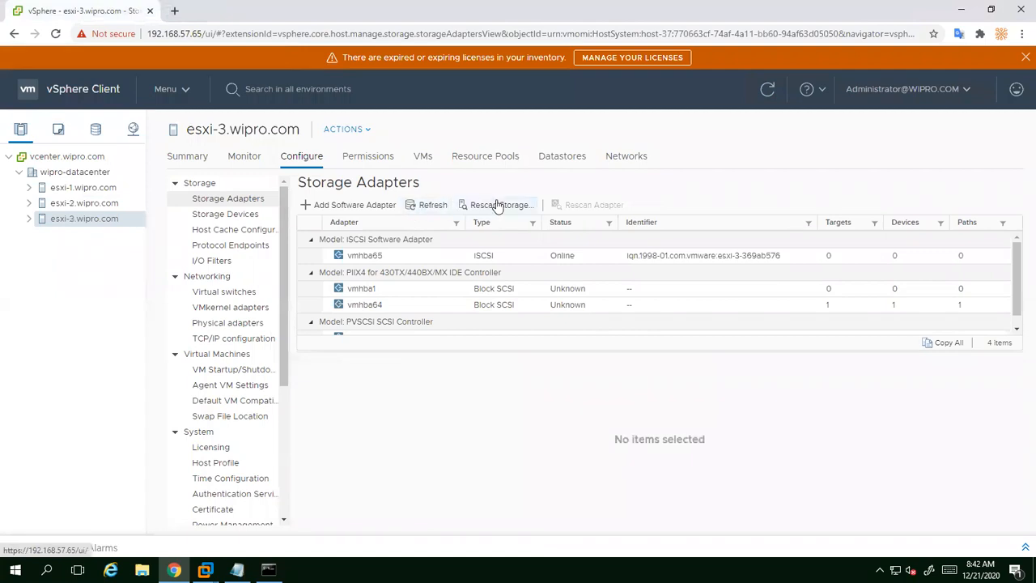
Bind vmhba65 on esxi-3.wipro.com to STORAGE-1 (vmk1) and STORAGE-2 (vmk2), and rescan its storage for new devices and VMFS volumes.
click(367, 258)
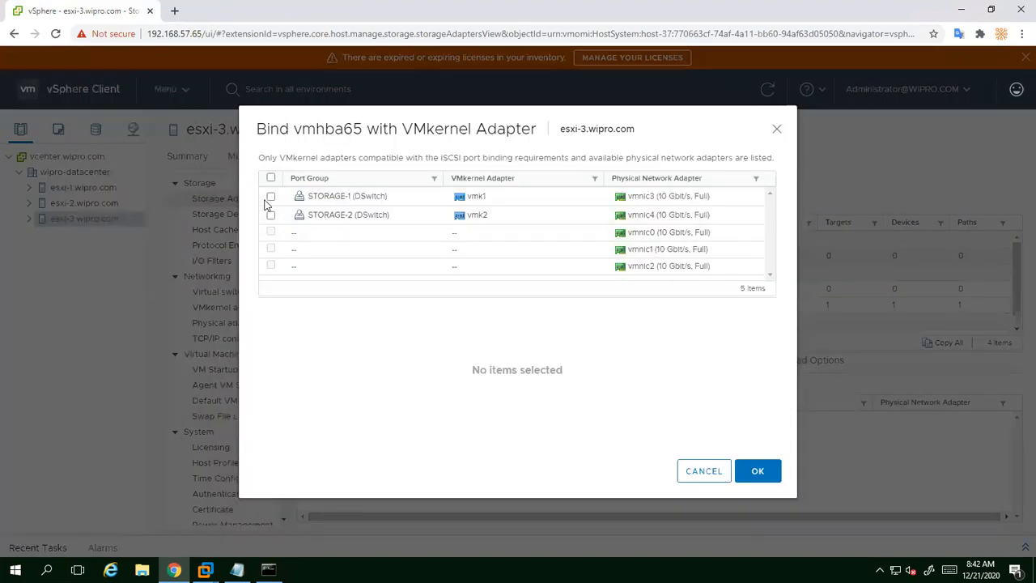
click(270, 197)
click(270, 215)
click(755, 471)
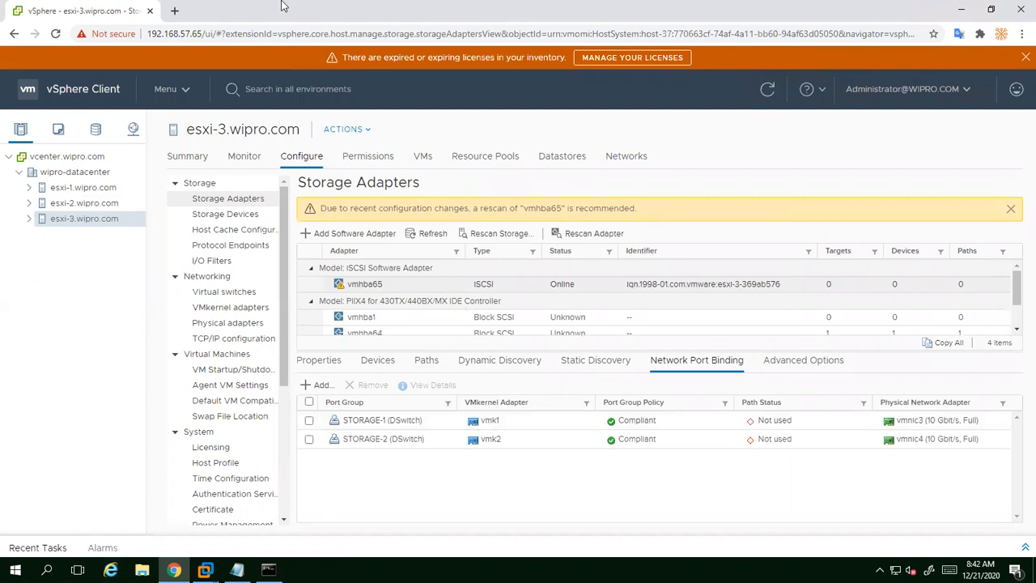
click(502, 233)
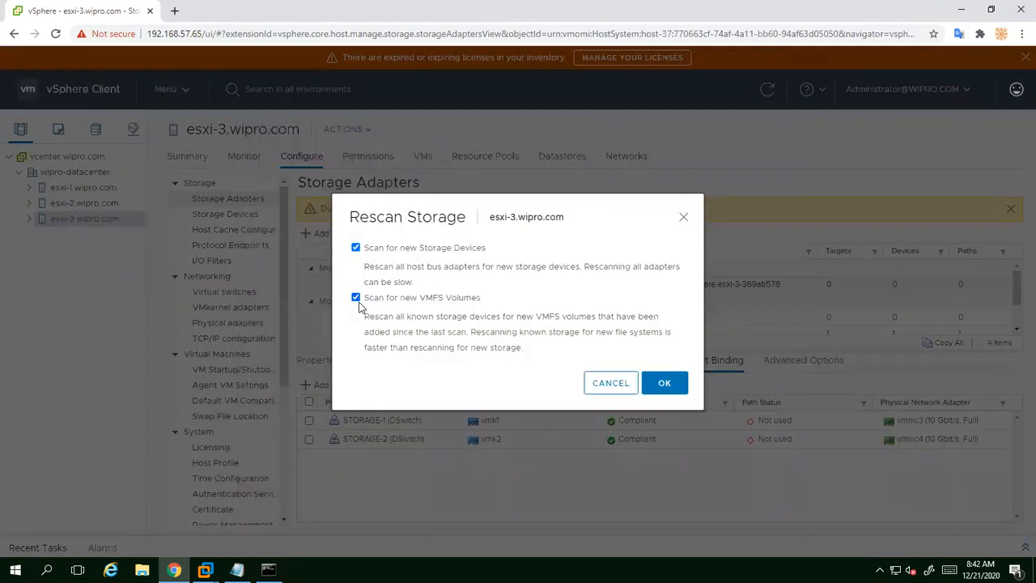
click(666, 386)
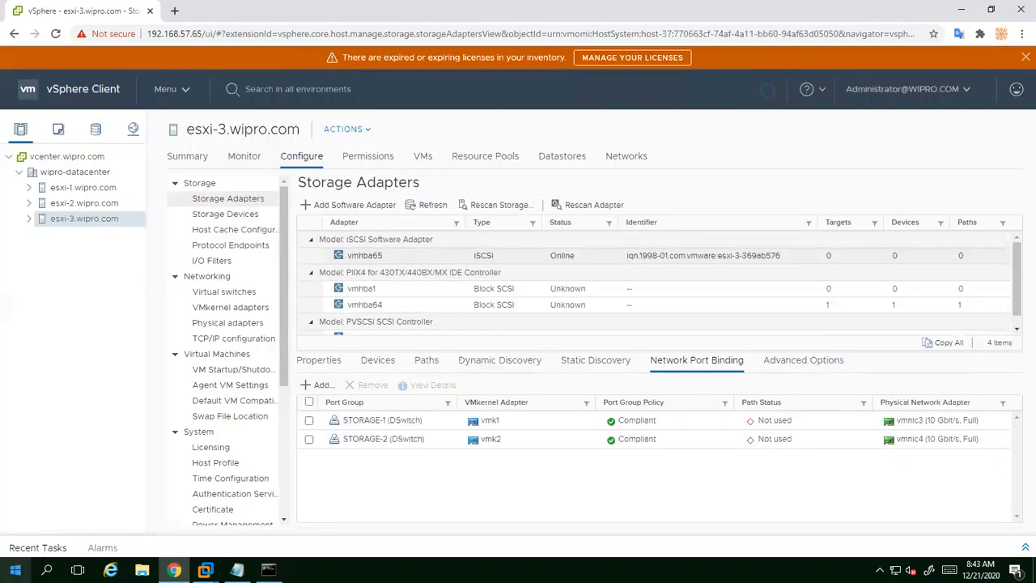
Switch to the Notepad storage checklist and correct the misspelled "BING" in item 8 to "BIND".
click(960, 9)
drag(7, 165, 82, 165)
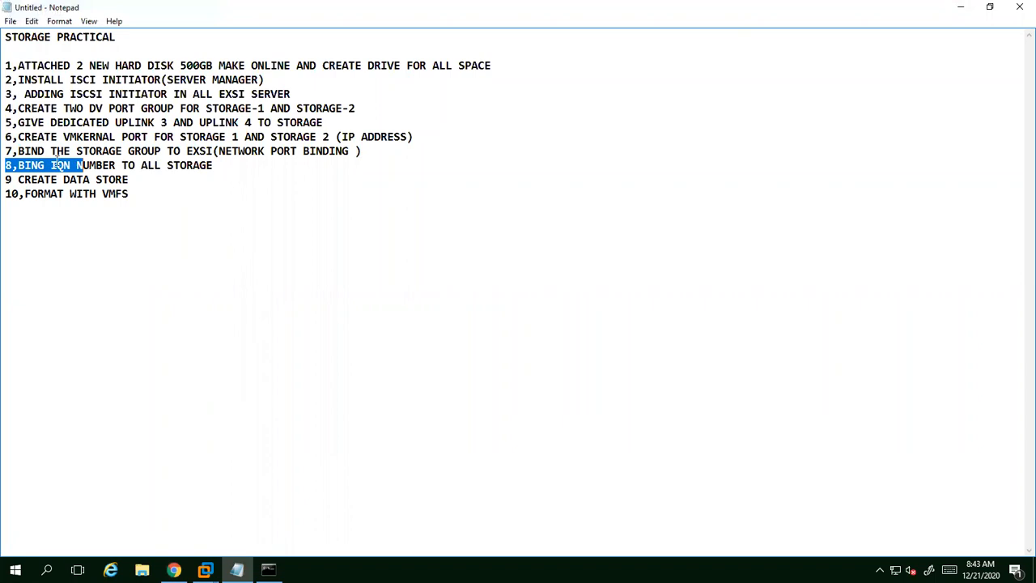
click(46, 165)
key(BackSpace)
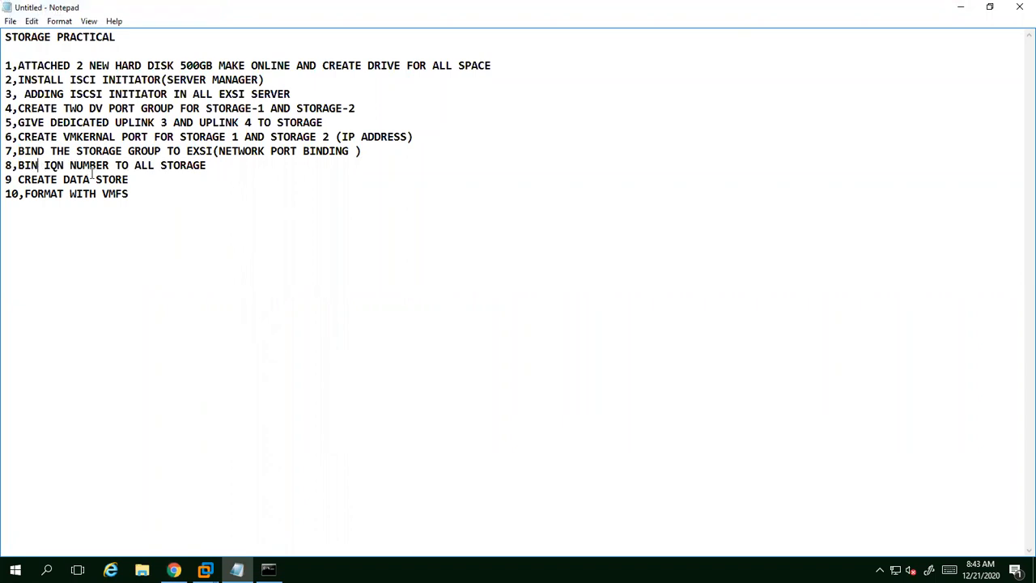
text(D)
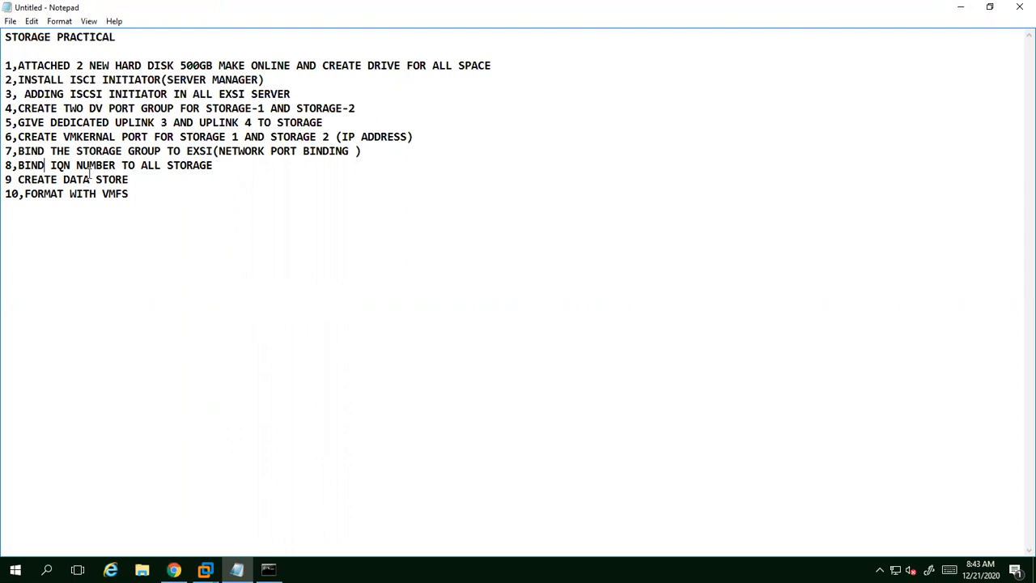
Switch to the vcenter server virtual machine and open the iSCSI page of File and Storage Services in Server Manager.
click(205, 570)
click(363, 497)
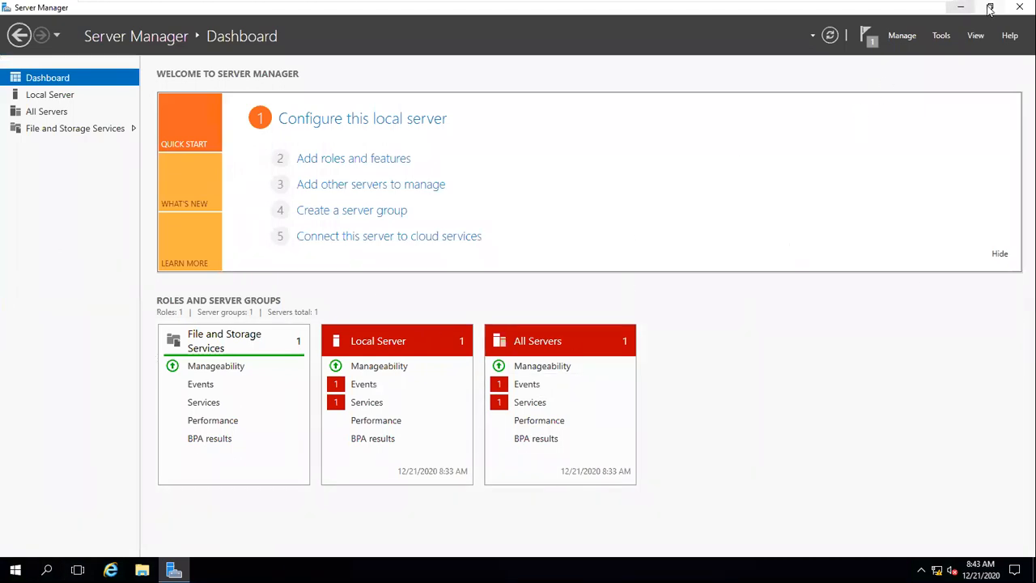
click(961, 9)
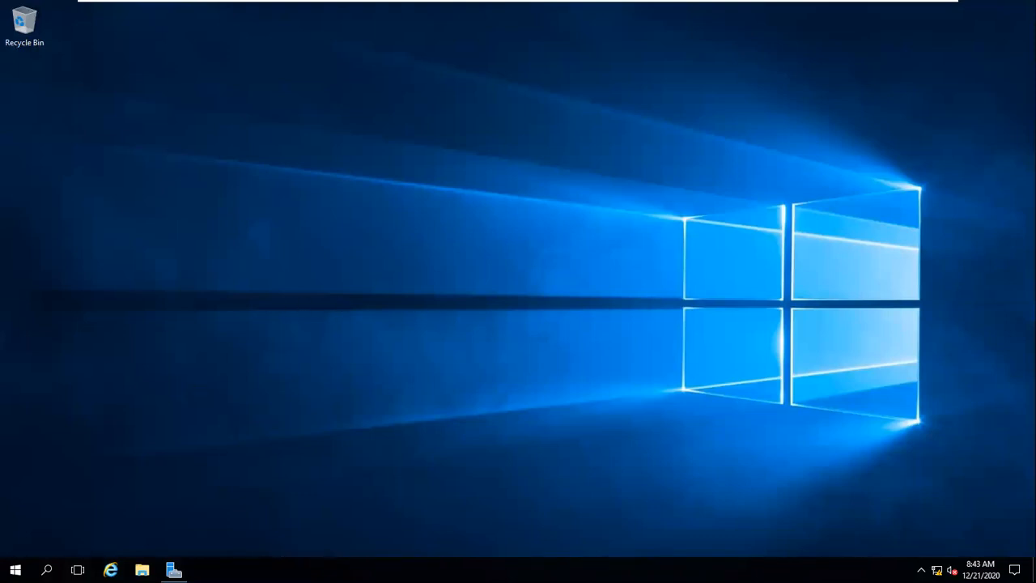
click(173, 570)
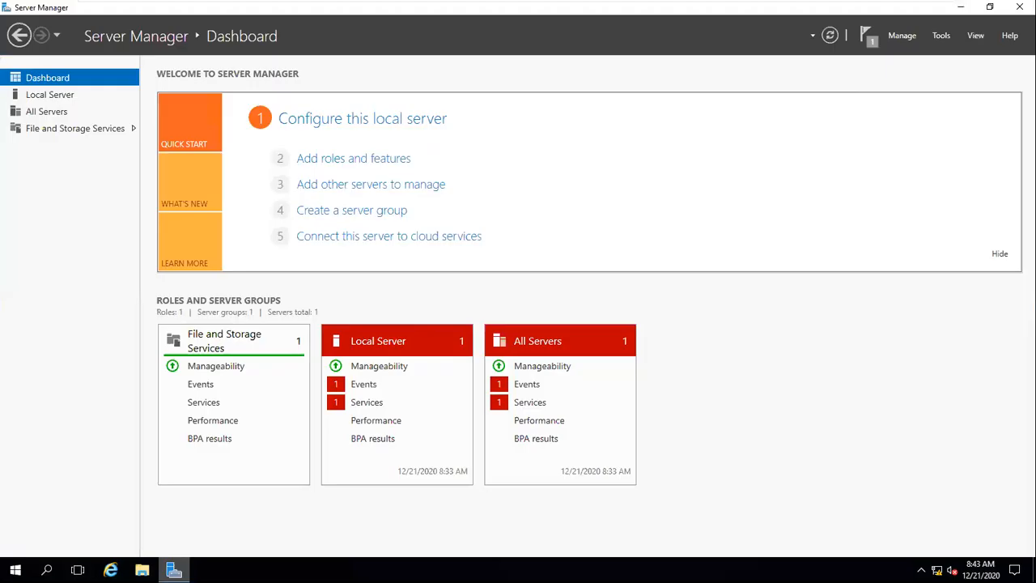
click(88, 128)
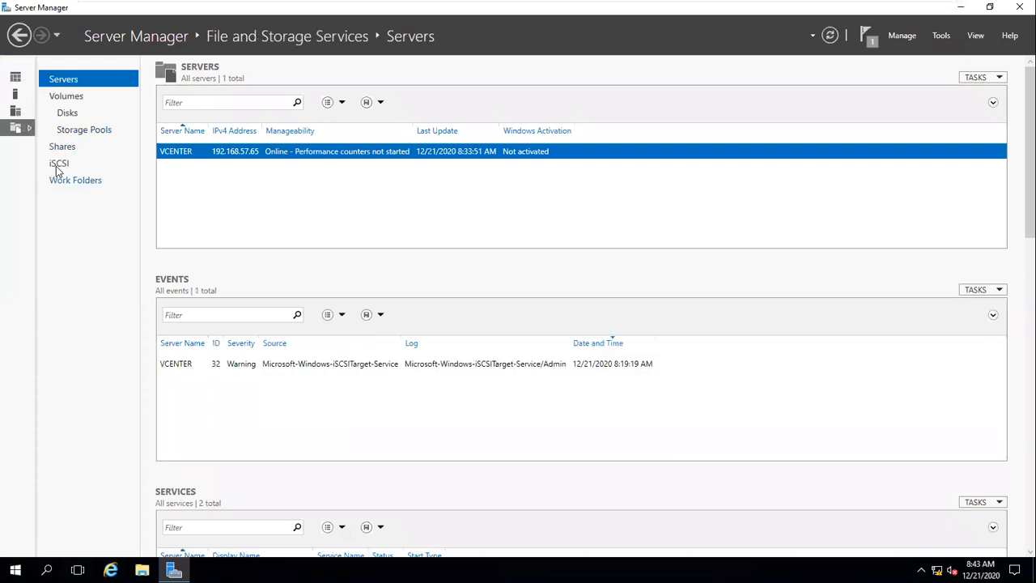
click(57, 168)
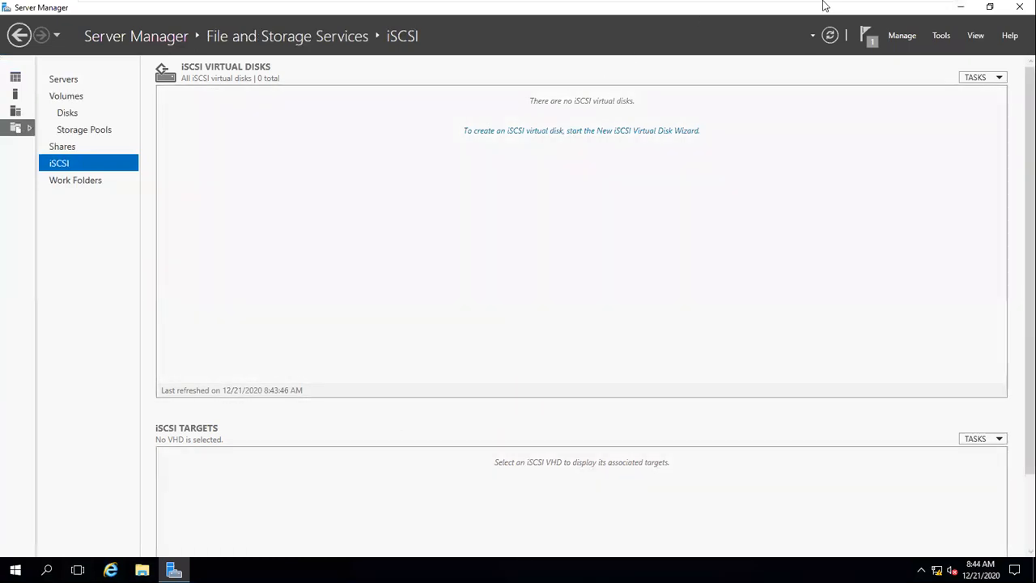
Return to the vSphere Client and examine the iSCSI name in the properties of vmhba65 on esxi-3.wipro.com.
mouse_move(801, 6)
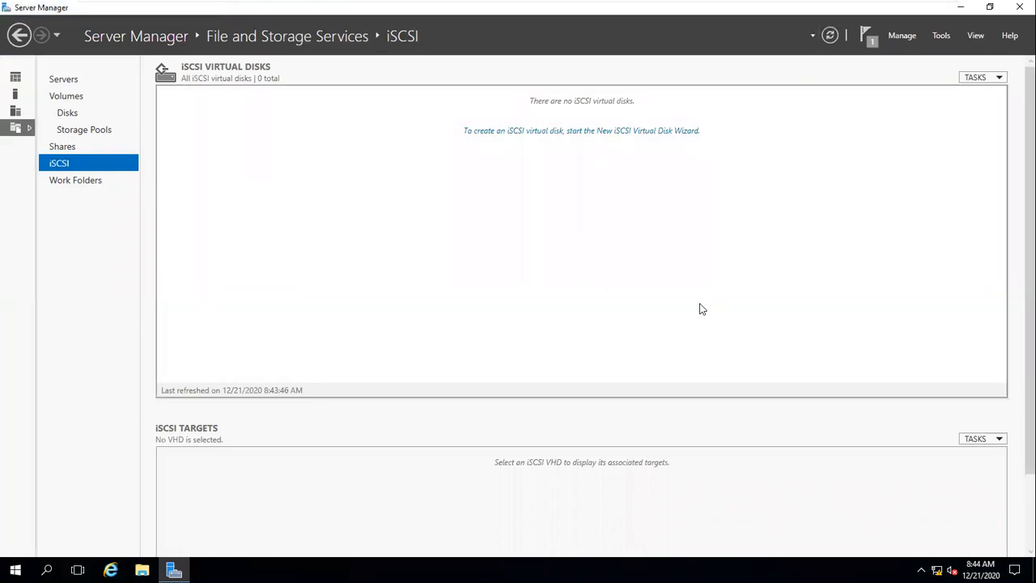
mouse_move(607, 7)
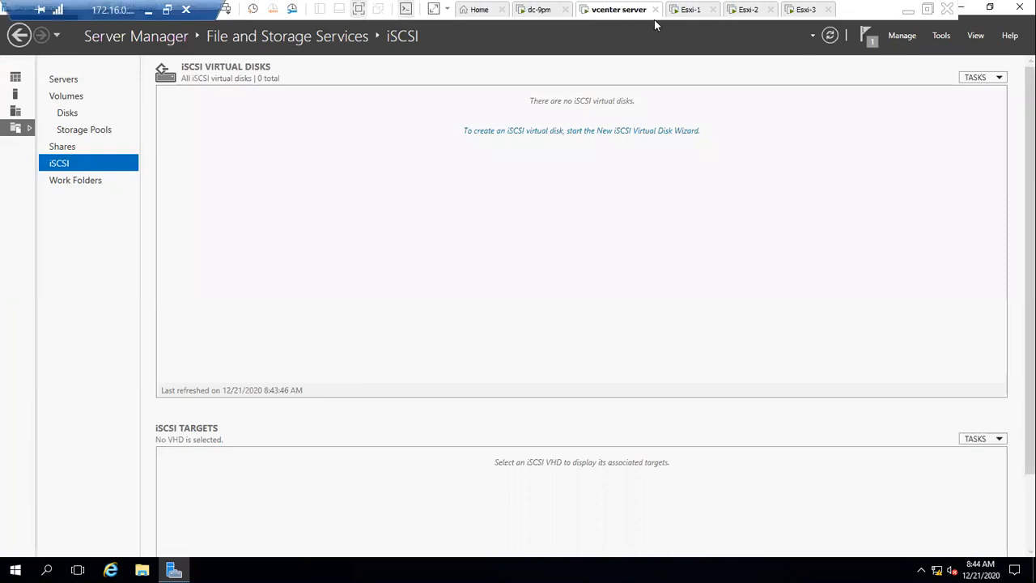
click(910, 12)
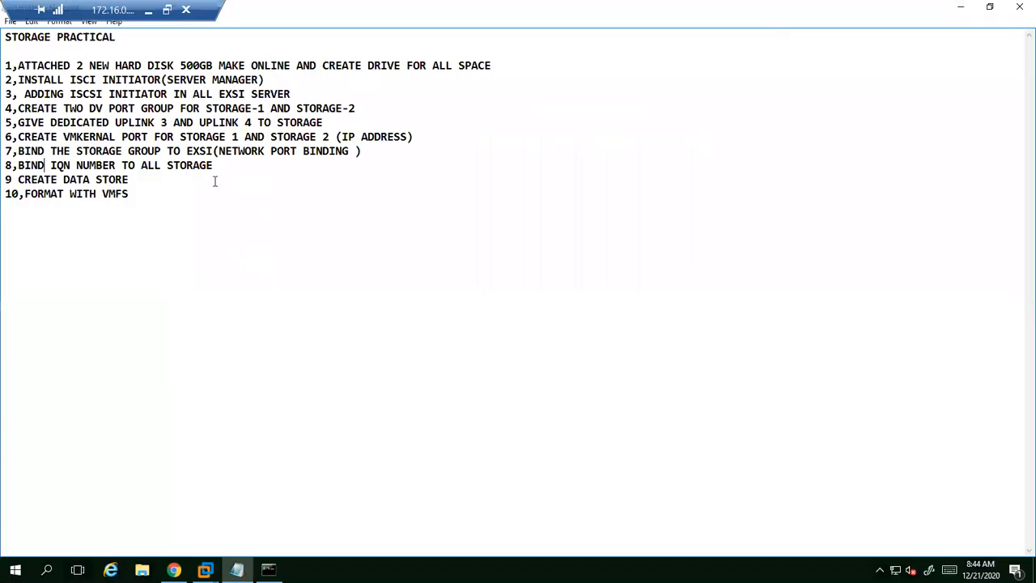
click(175, 566)
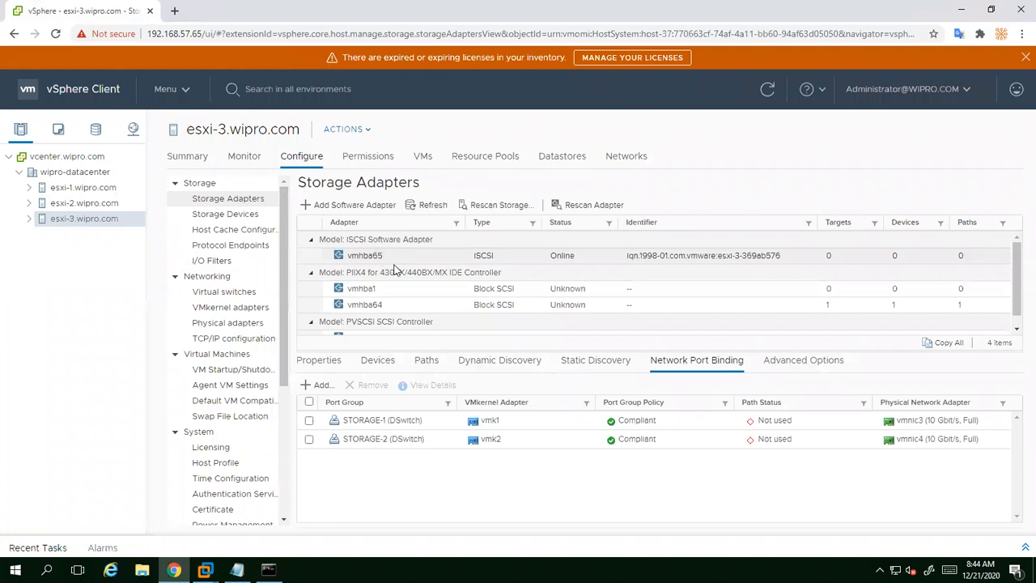
click(319, 361)
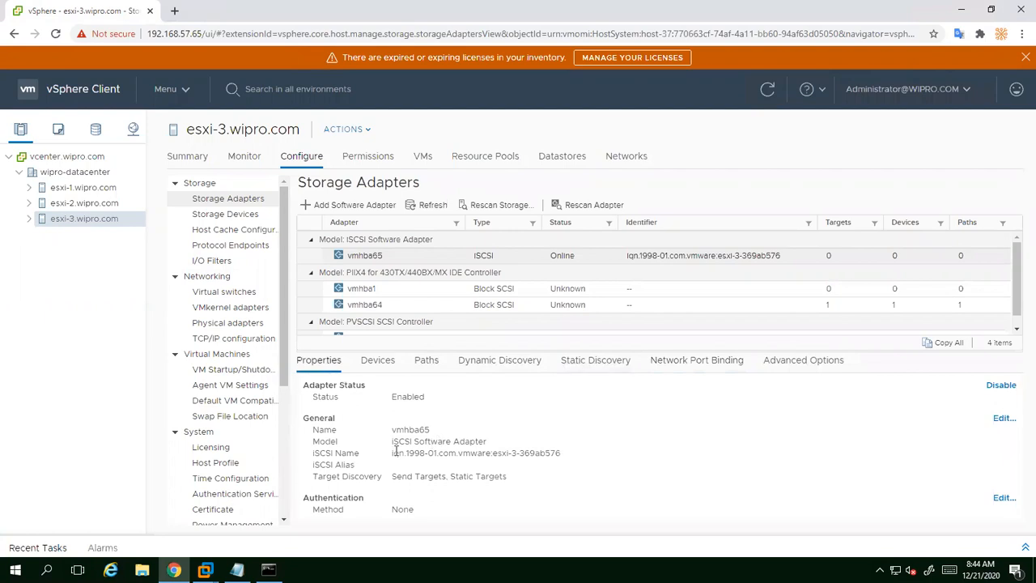
drag(386, 456, 551, 454)
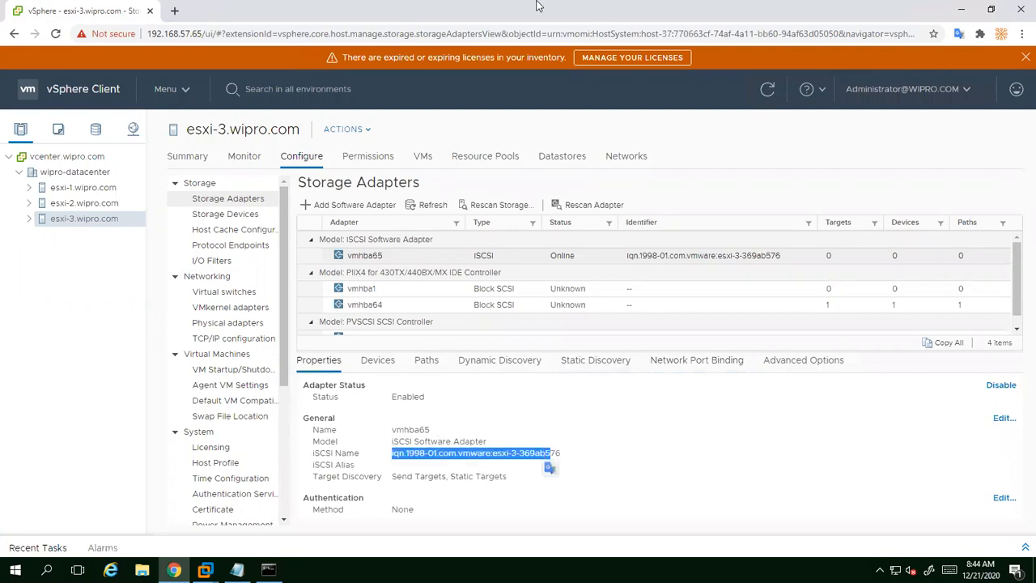
Switch back to the vcenter server virtual machine and start a new iSCSI virtual disk stored on volume E:.
click(204, 570)
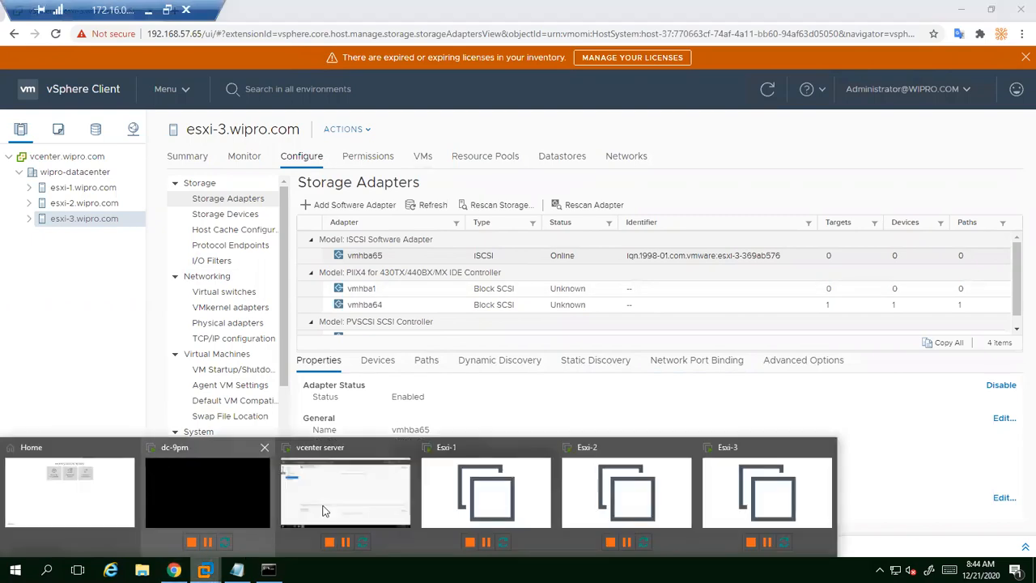
click(403, 469)
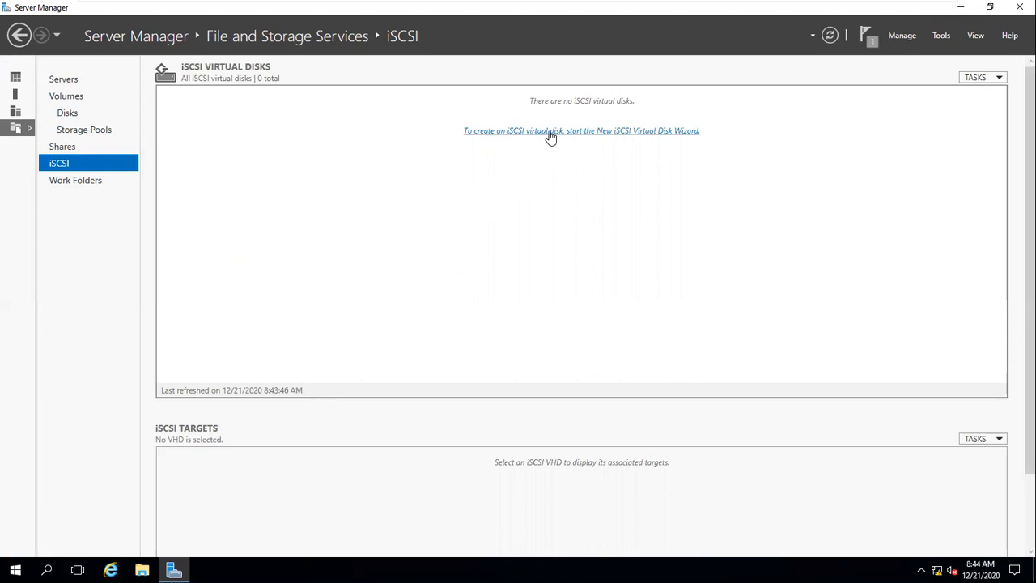
click(651, 132)
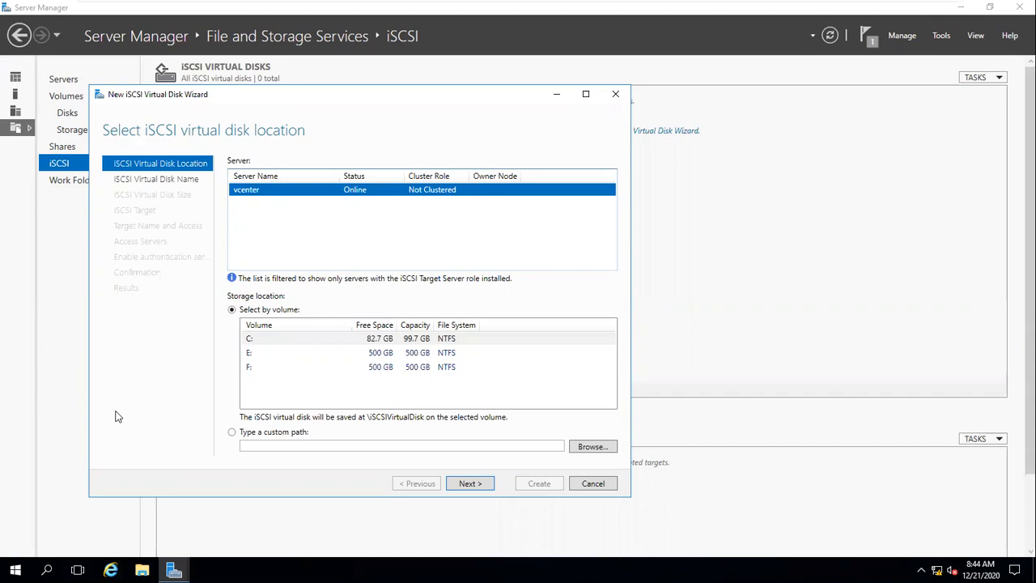
click(252, 353)
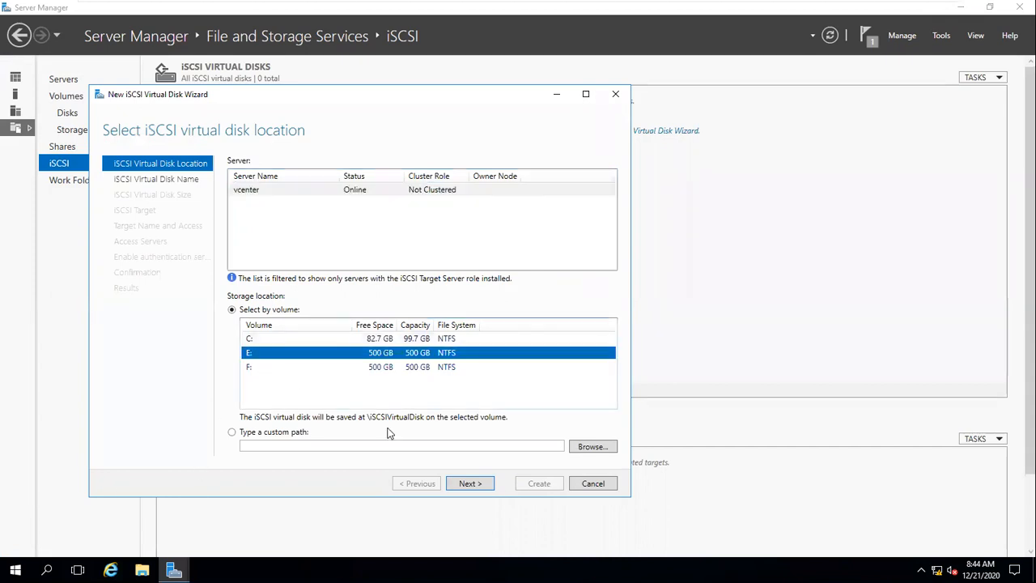
click(470, 484)
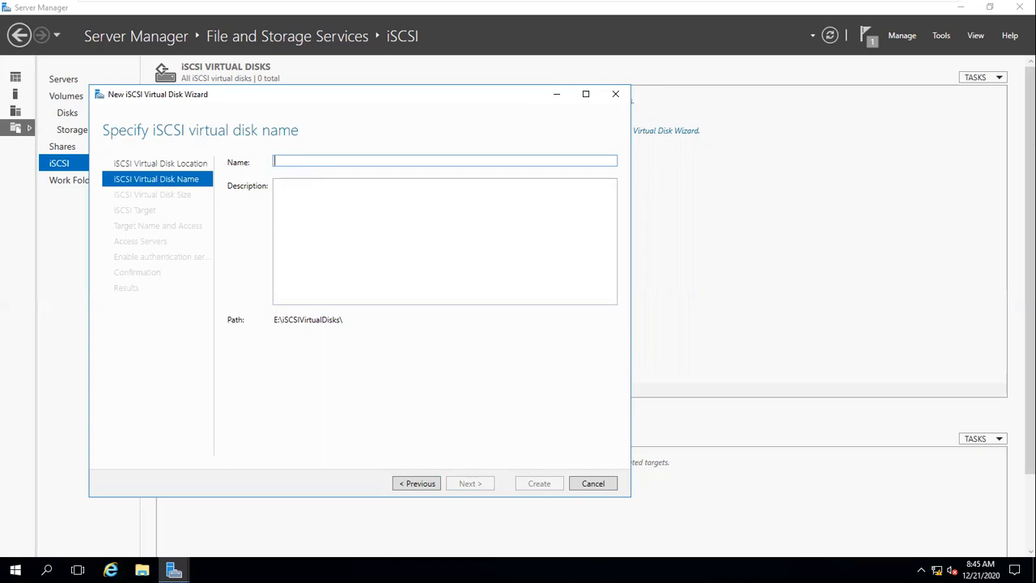
Name the iSCSI virtual disk Share-Stroge-1 and set its size to 500 GB, dynamically expanding.
text(Share)
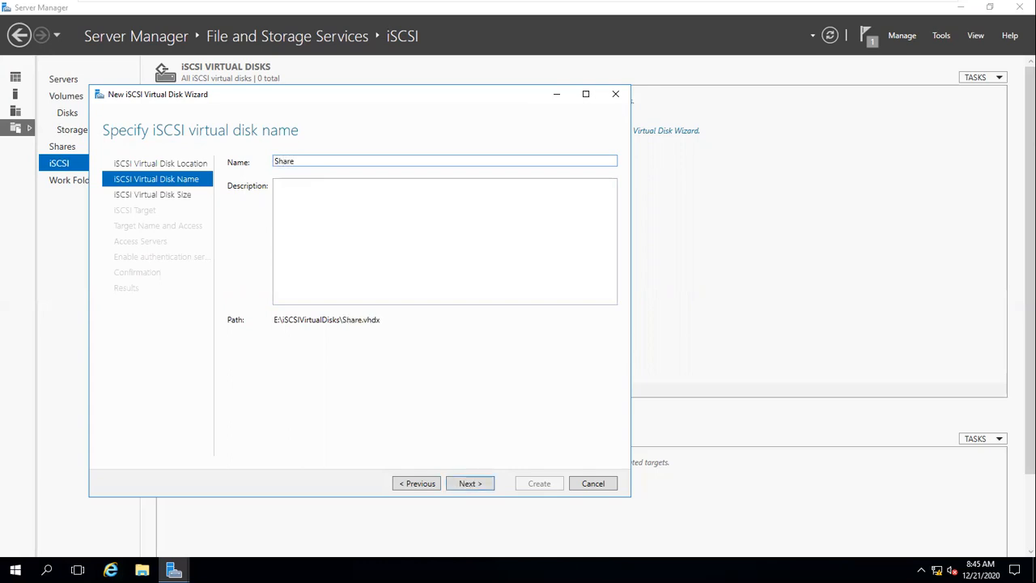
text(-Stroge-1)
click(466, 484)
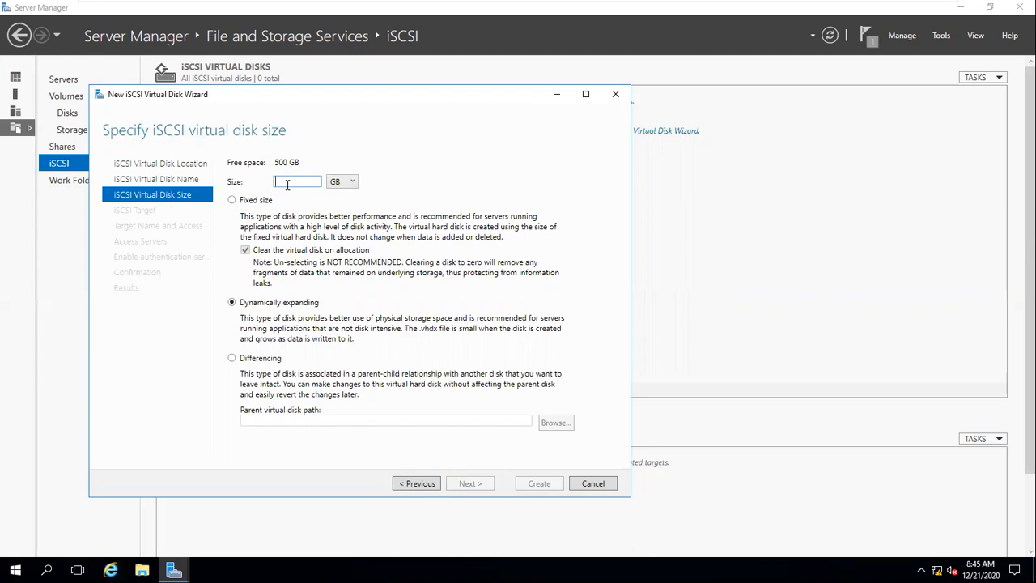
text(500)
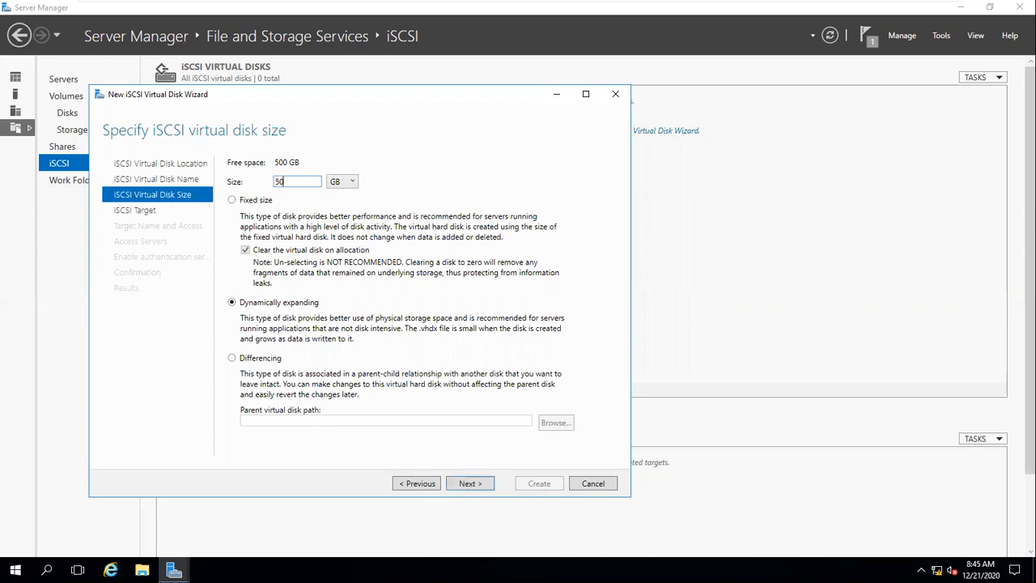
click(460, 484)
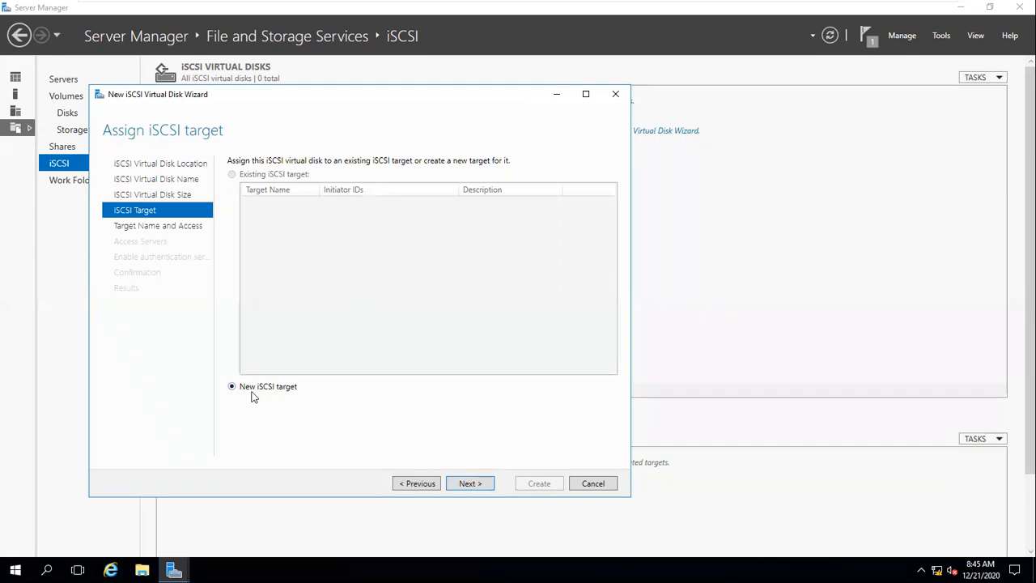
Assign the virtual disk to a new iSCSI target named LUN0.
click(470, 484)
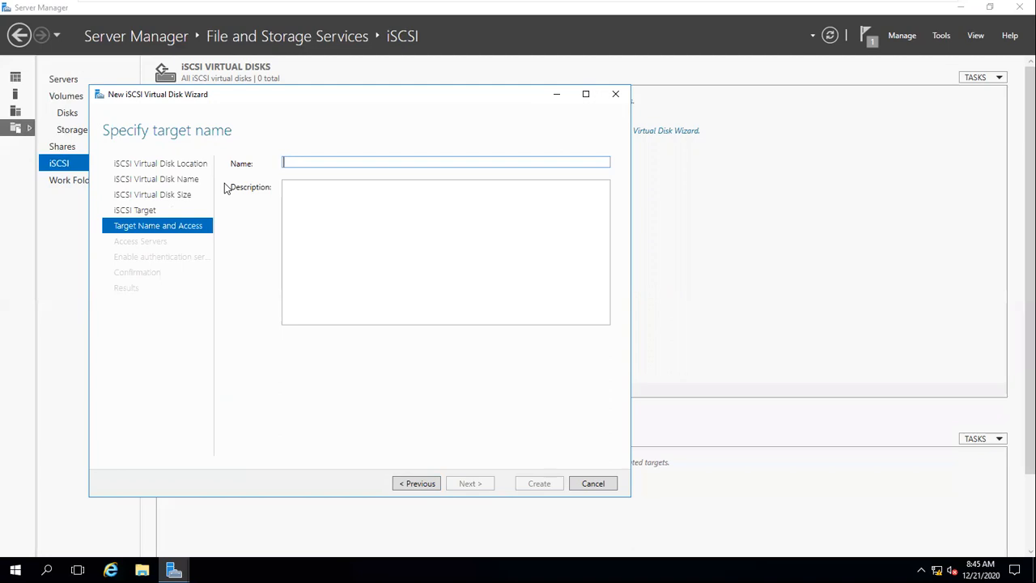
text(LUN)
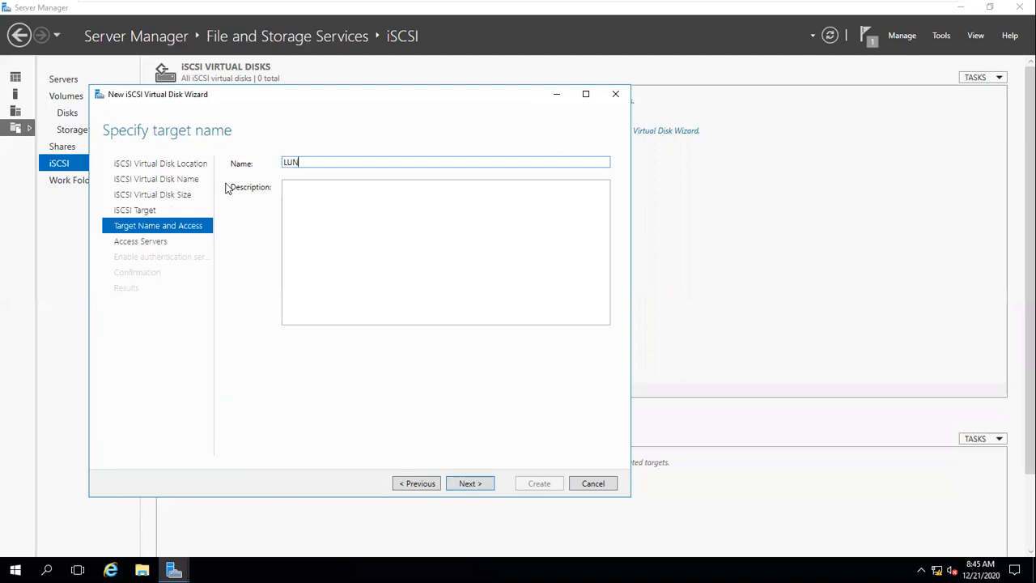
text(0)
click(484, 488)
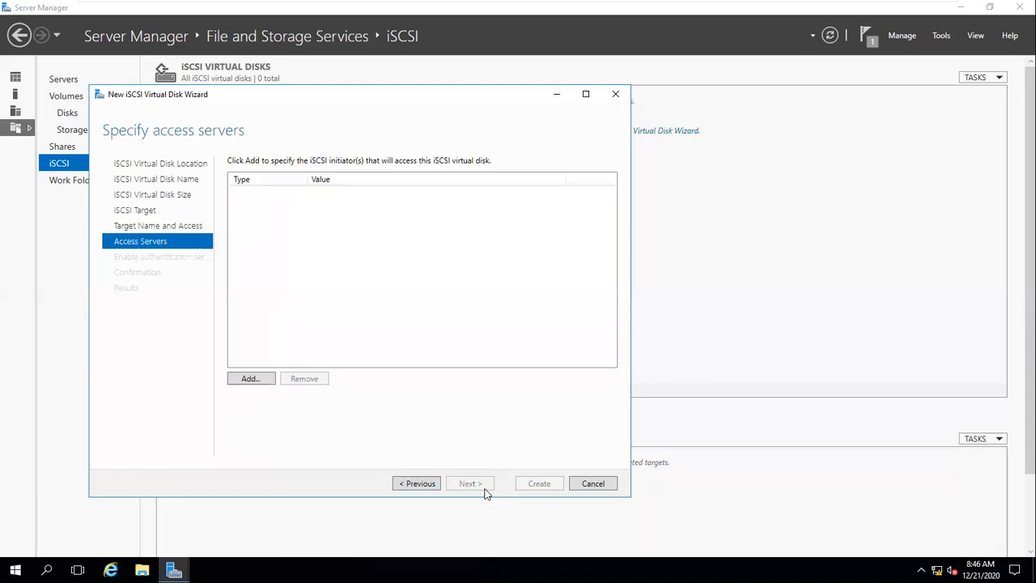
Start adding an initiator ID for the target, choosing to enter a value of type IQN.
click(250, 380)
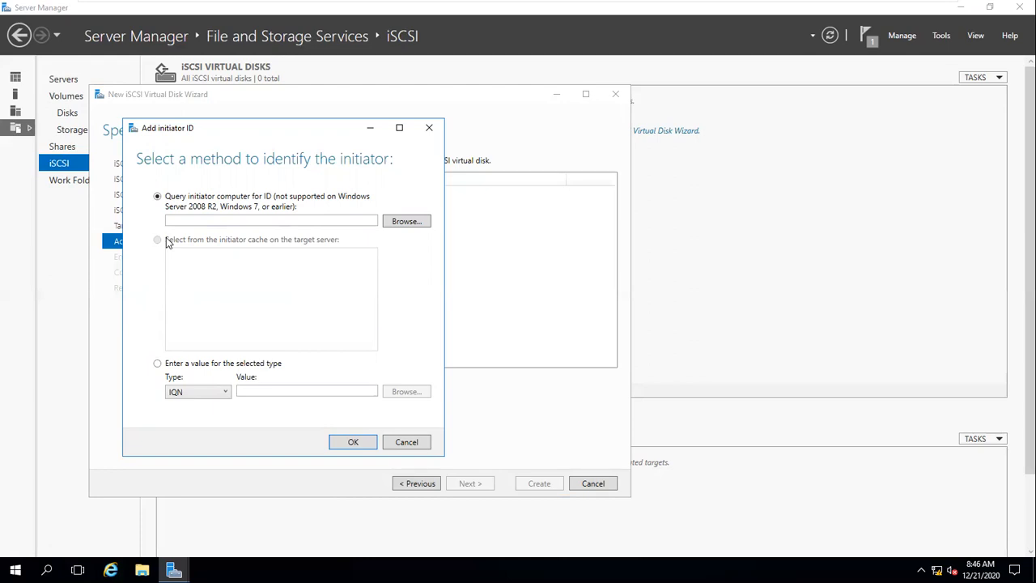
click(215, 394)
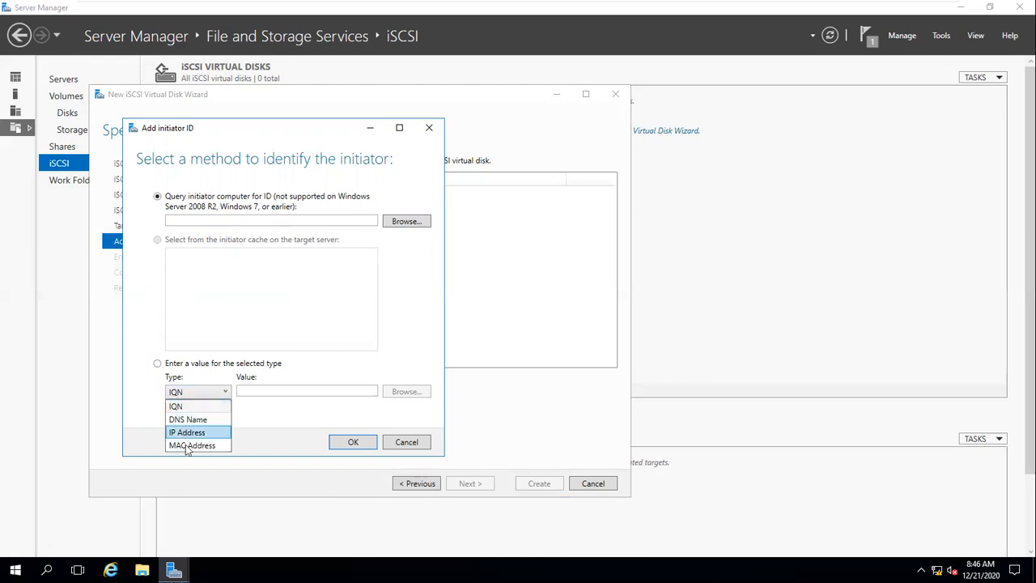
click(179, 396)
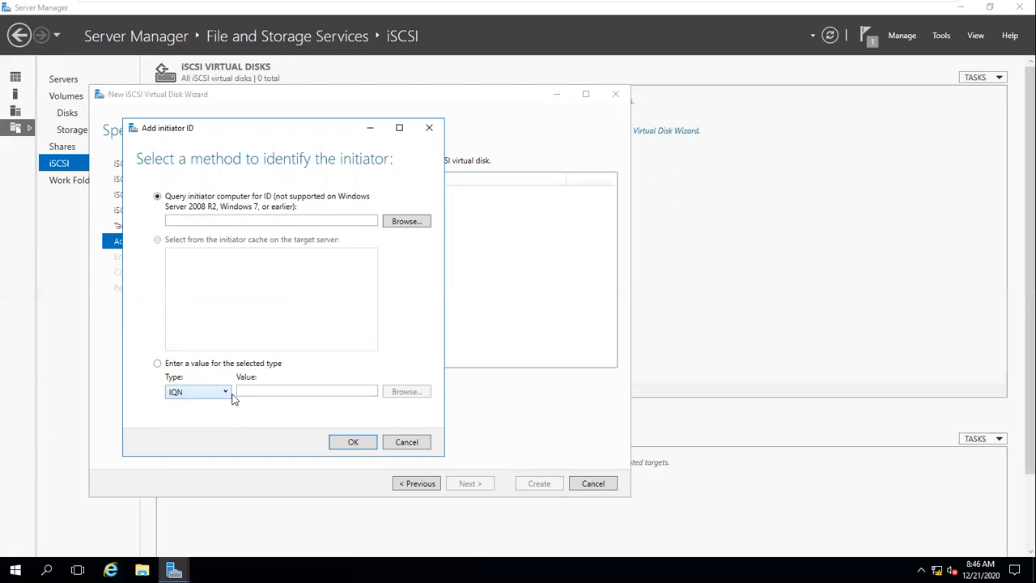
click(157, 363)
click(267, 394)
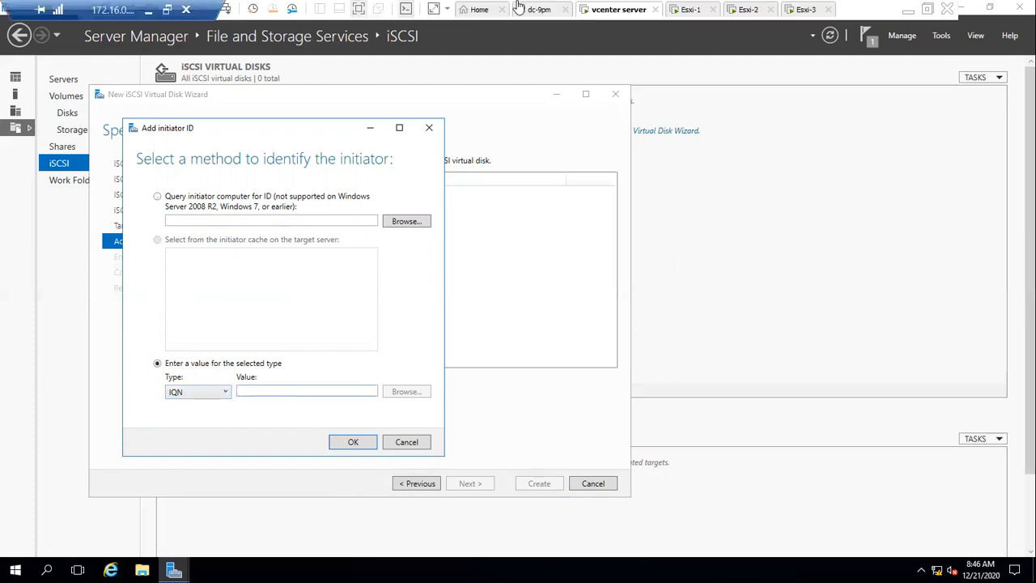
Switch to the vSphere Client, copy the iSCSI name of vmhba65 on esxi-1.wipro.com, and minimize the browser window.
click(908, 11)
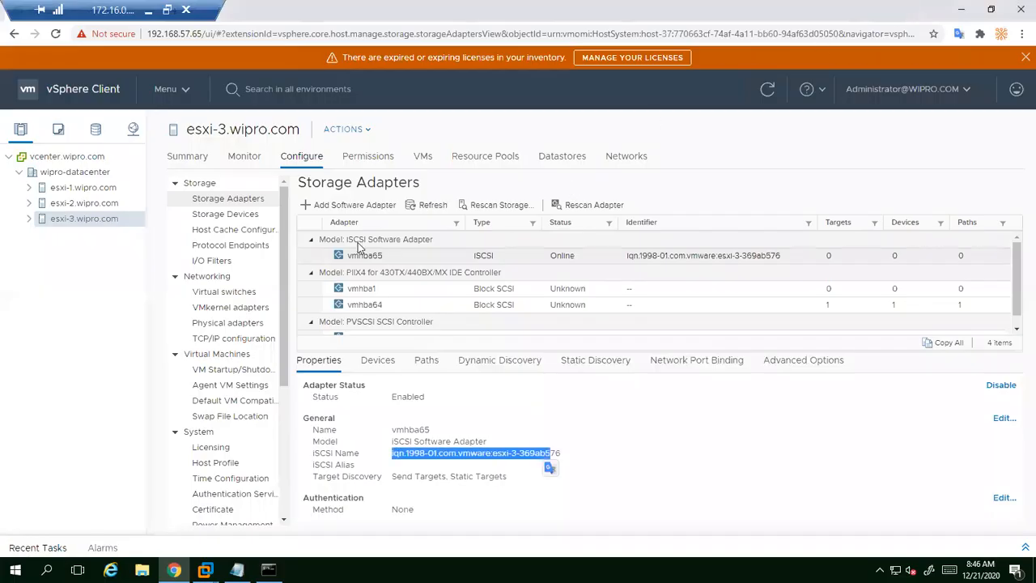
click(71, 188)
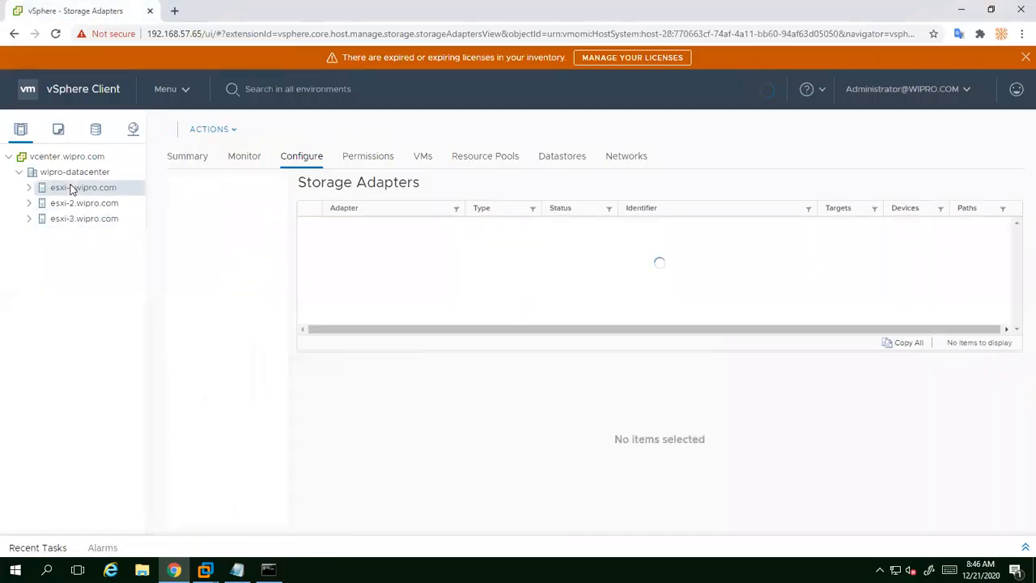
click(364, 258)
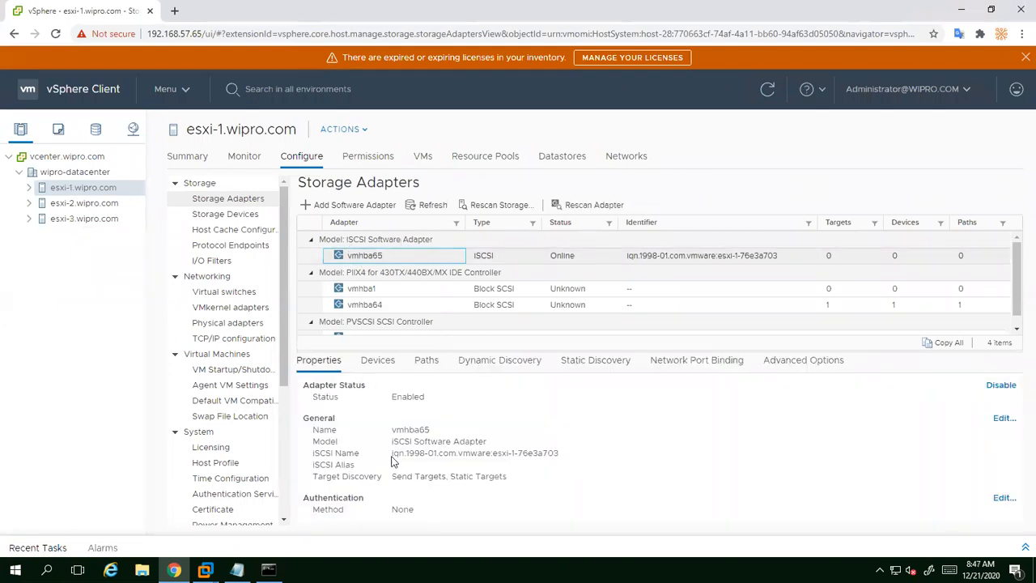
drag(392, 455, 570, 456)
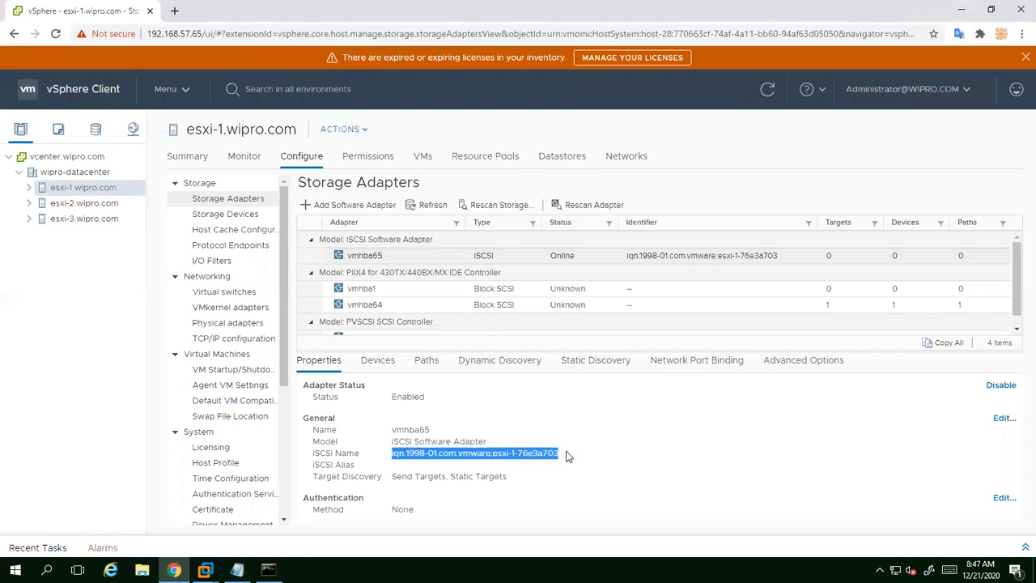
right_click(534, 451)
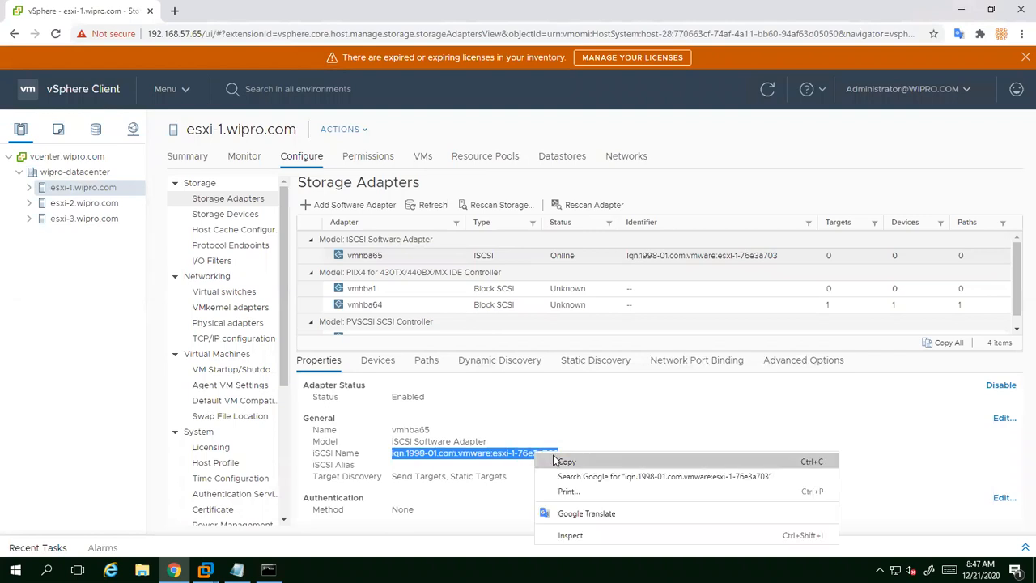
click(553, 460)
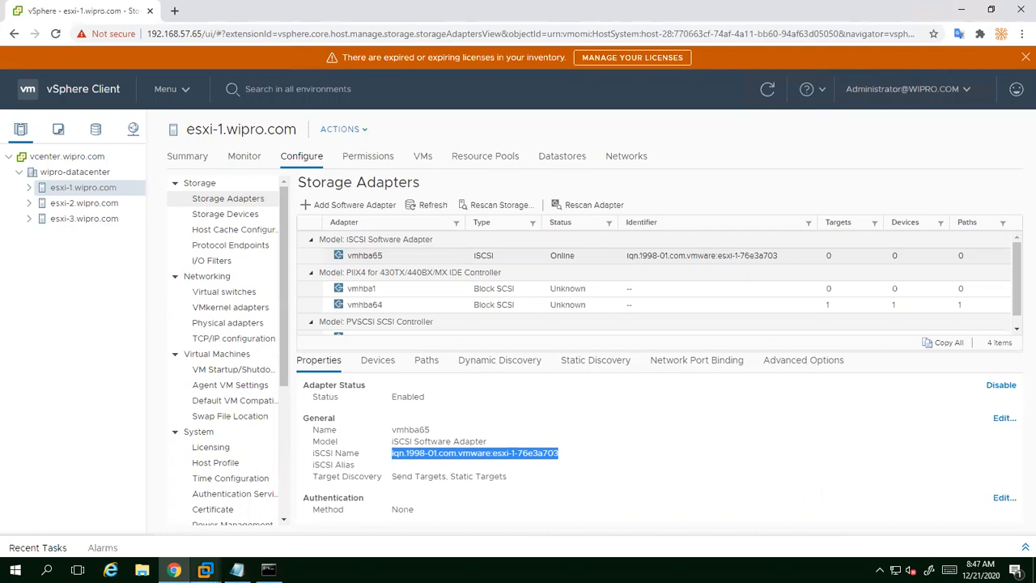
mouse_move(206, 570)
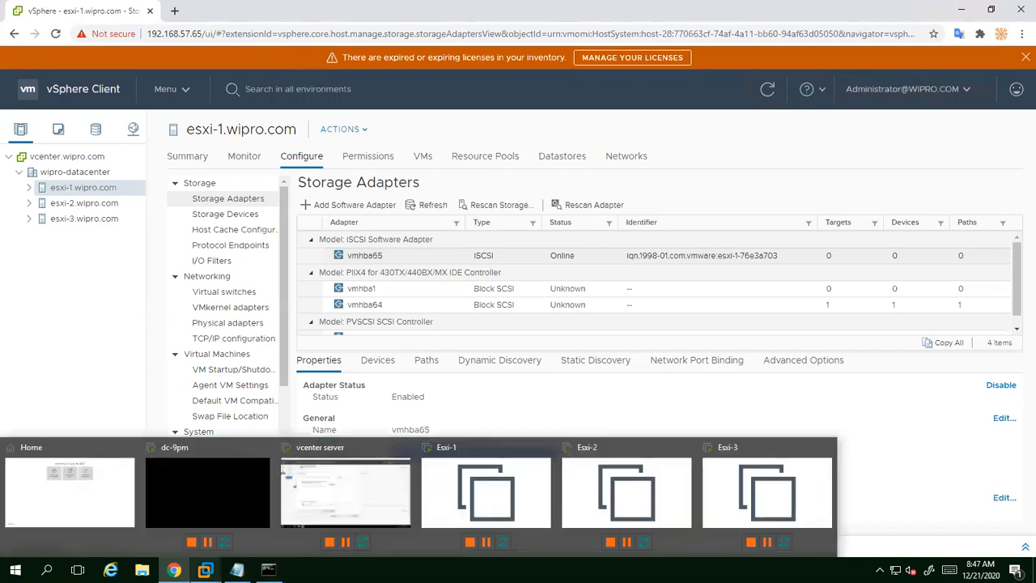
click(174, 569)
click(174, 570)
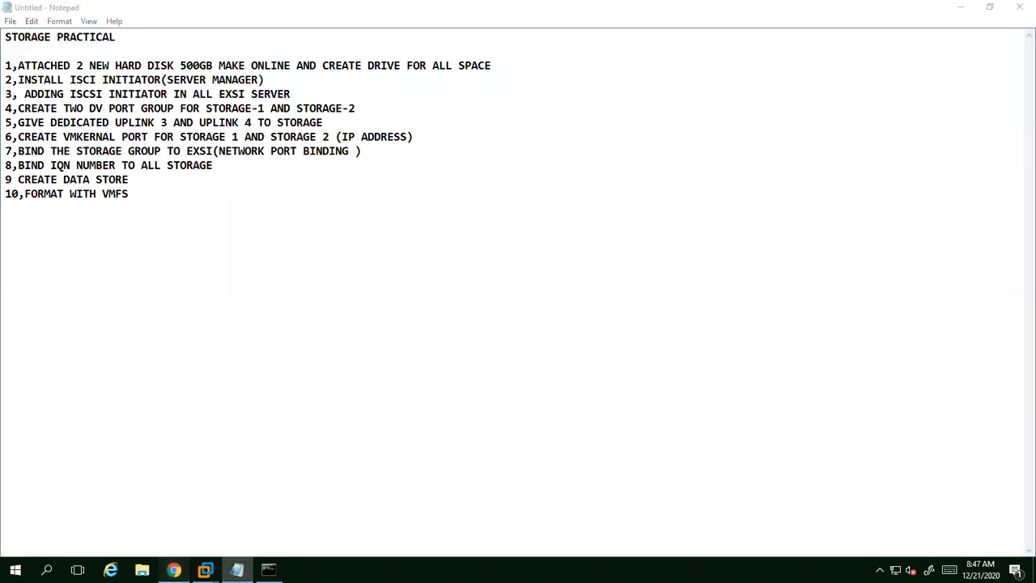
Switch to the vcenter server VM and add the copied IQN iqn.1998-01.com.vmware:esxi-1-76e3a703 as an initiator for the target.
mouse_move(205, 570)
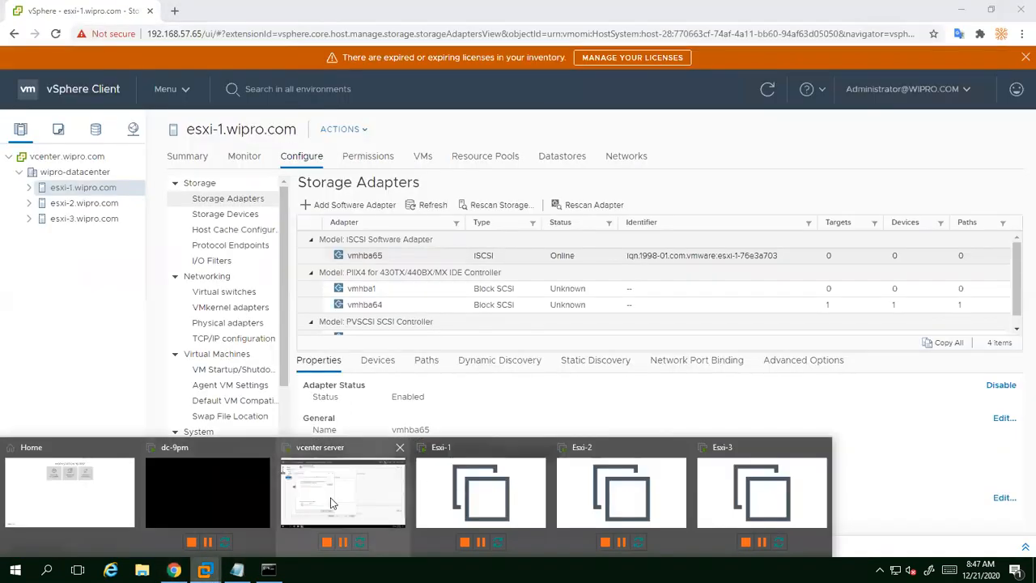
click(240, 527)
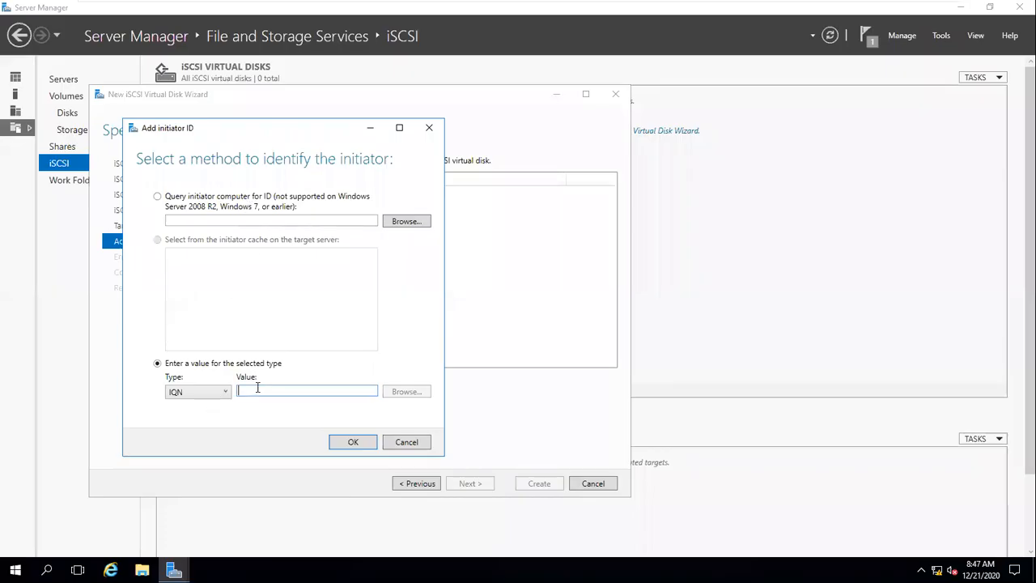
key(ctrl+v)
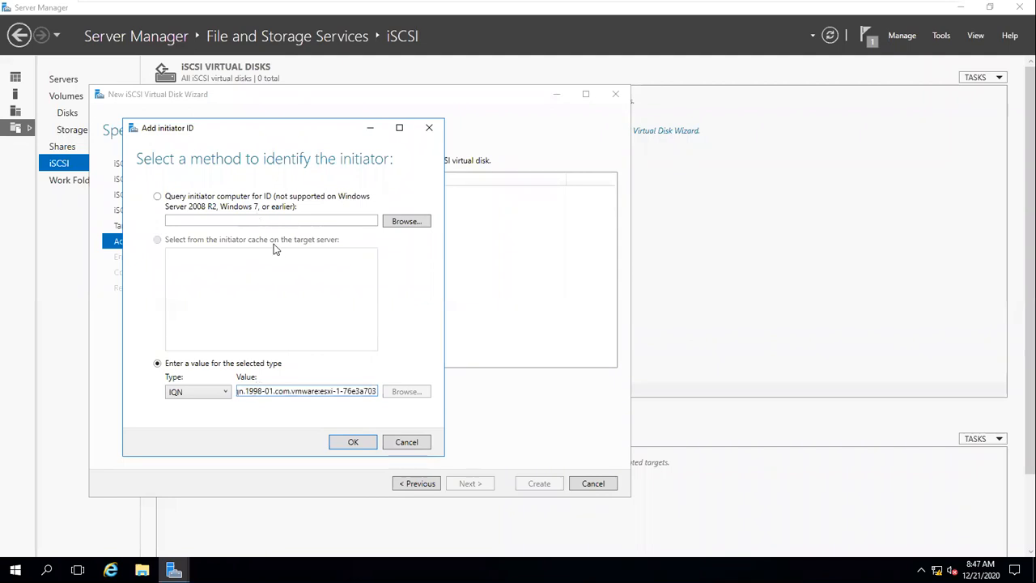
click(351, 442)
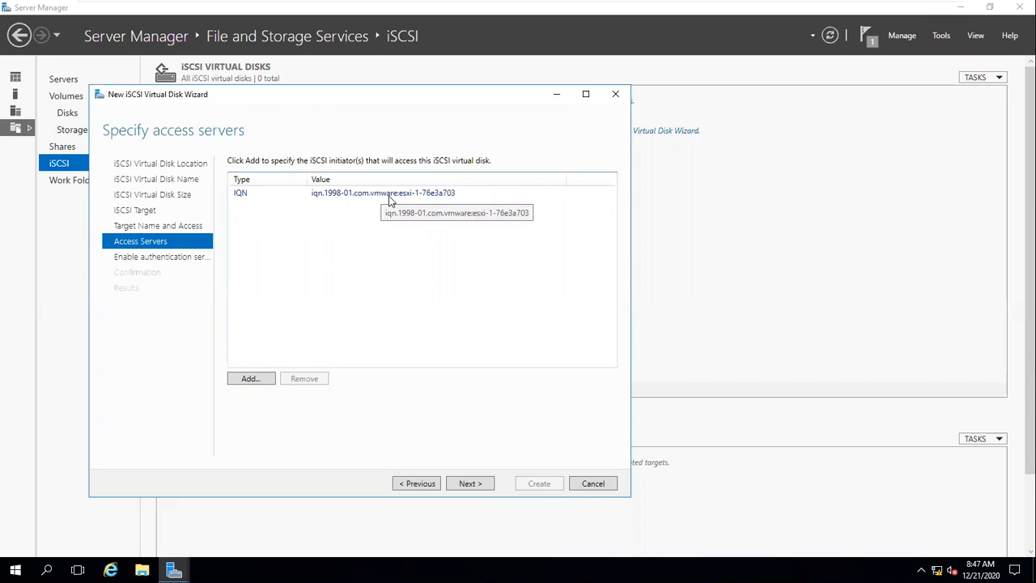
Start a second initiator entry of type IQN and copy the iSCSI name of vmhba65 on esxi-2.wipro.com from the vSphere Client.
click(251, 378)
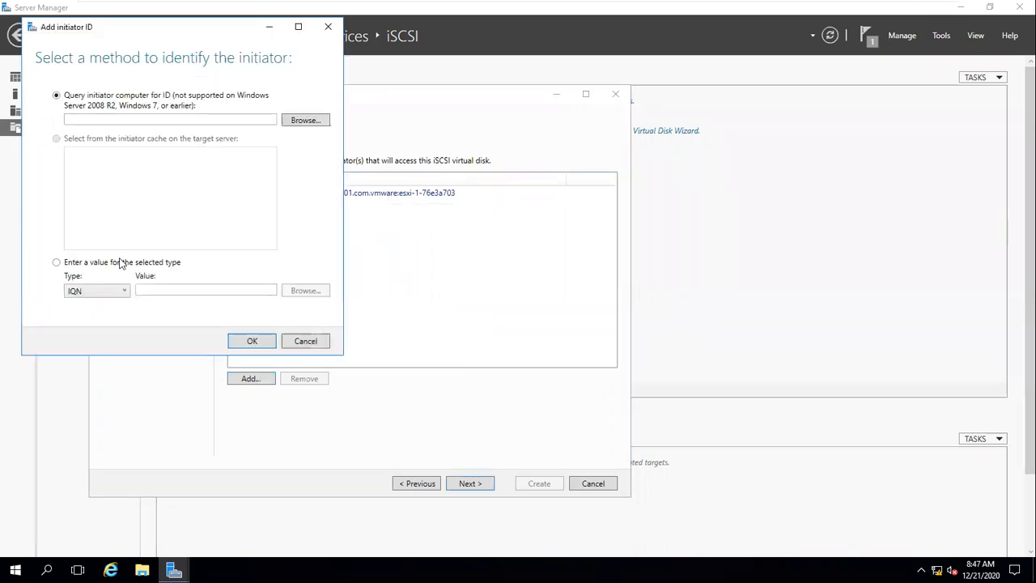
click(86, 262)
click(263, 293)
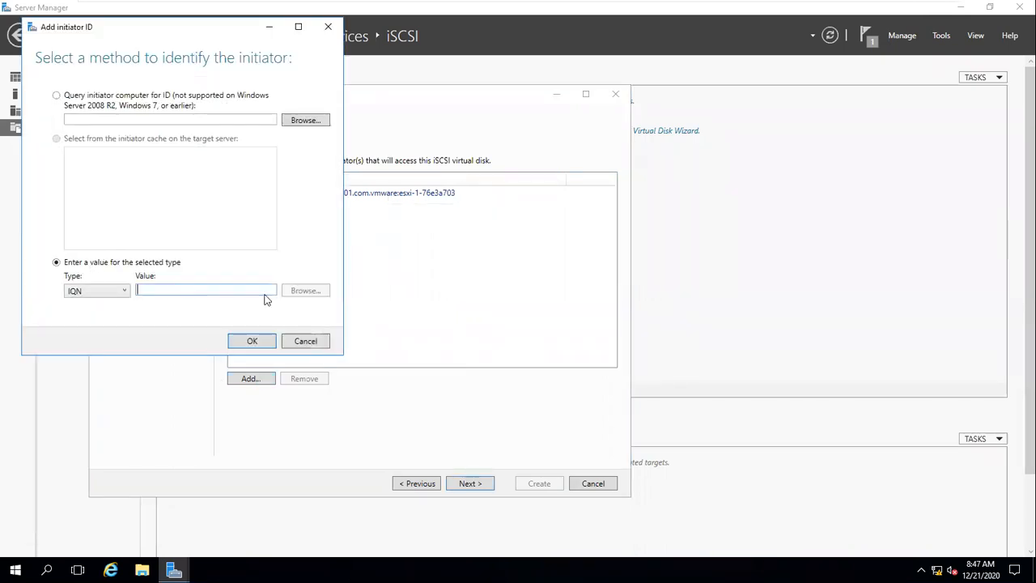
mouse_move(785, 16)
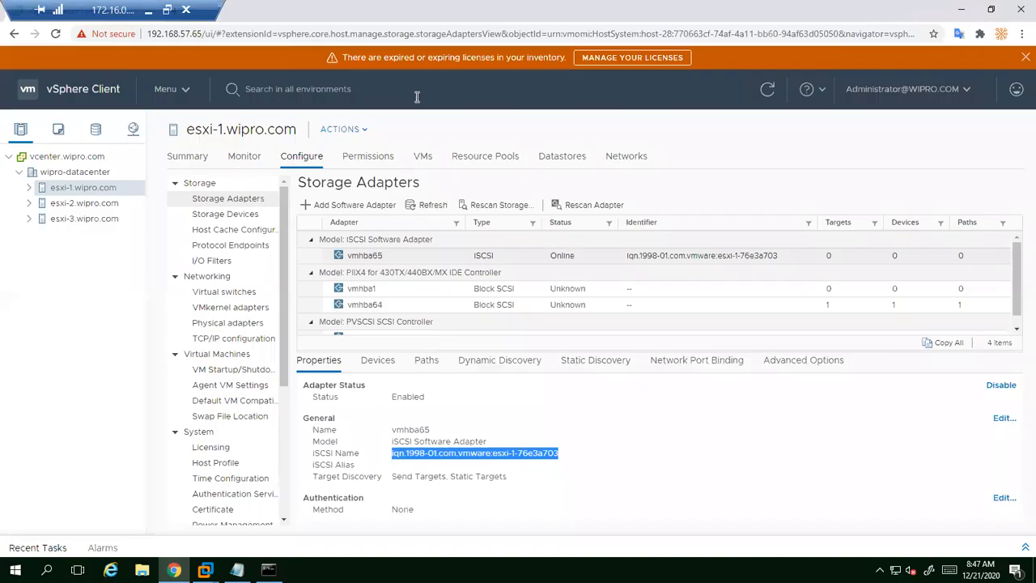
click(908, 9)
click(73, 204)
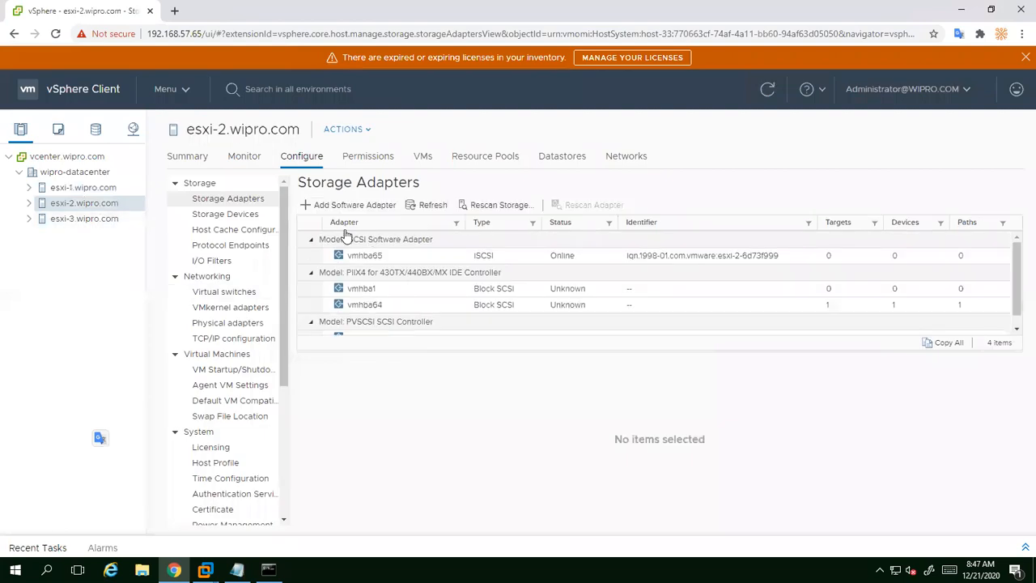
click(364, 257)
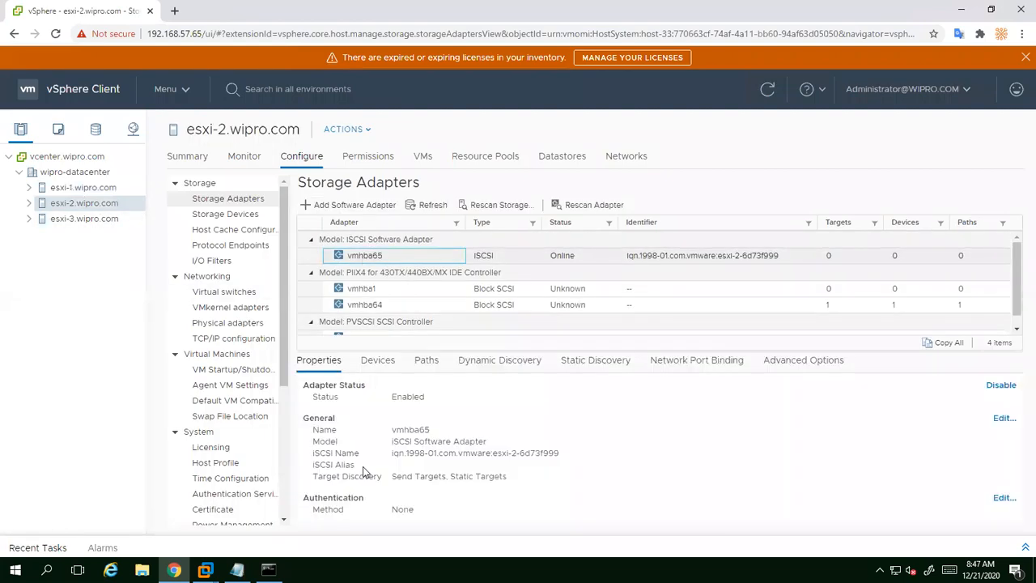
drag(392, 455, 561, 454)
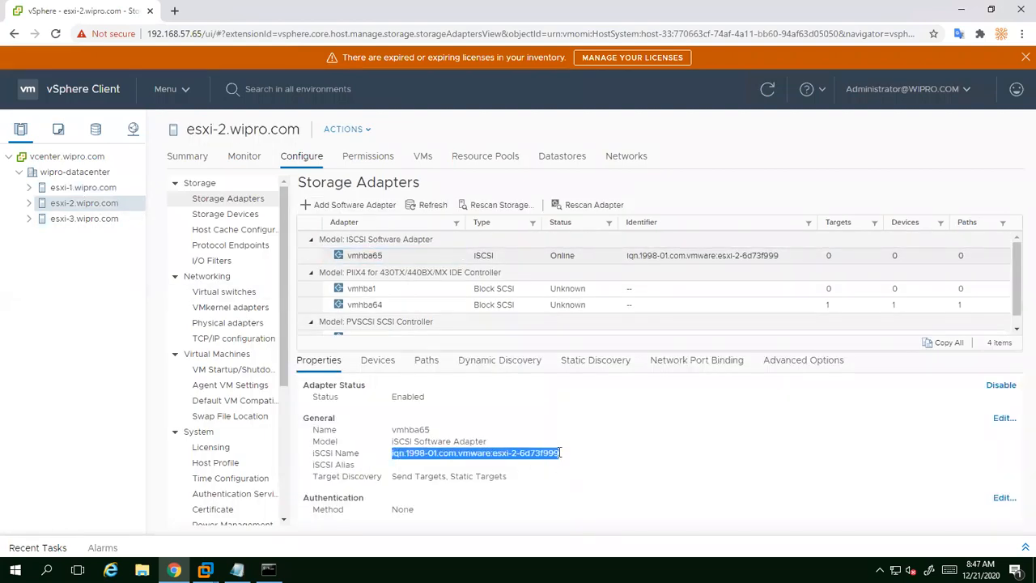
right_click(545, 455)
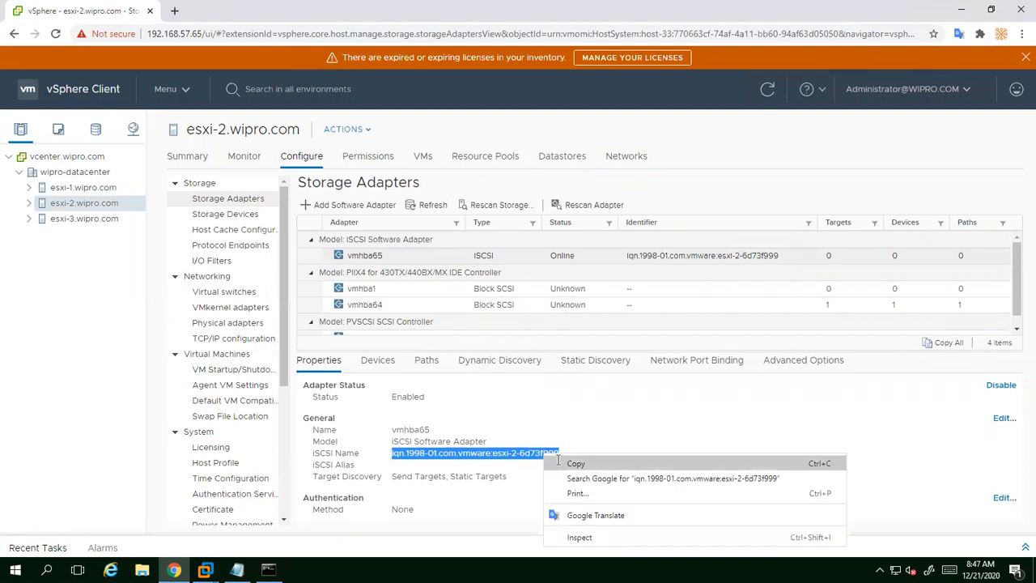
click(561, 463)
Return to the vcenter server VM and add iqn.1998-01.com.vmware:esxi-2-6d73f999 as the second initiator.
click(205, 570)
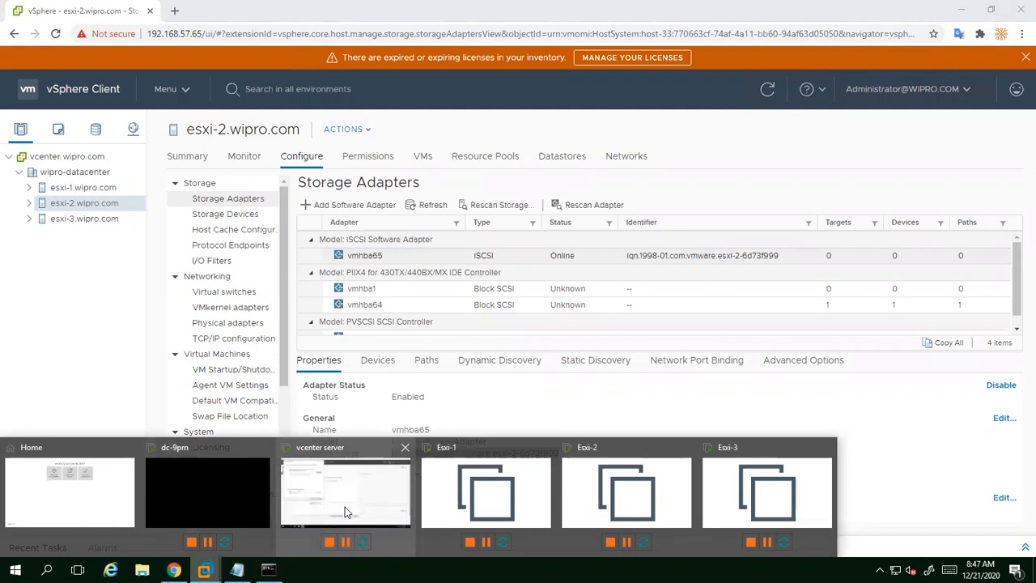
click(345, 507)
right_click(163, 288)
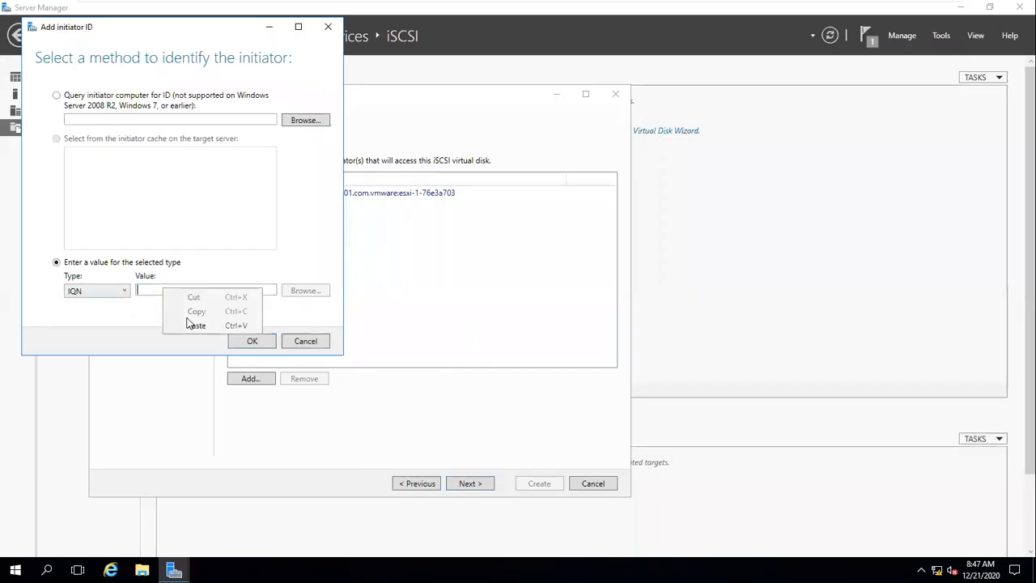
click(193, 327)
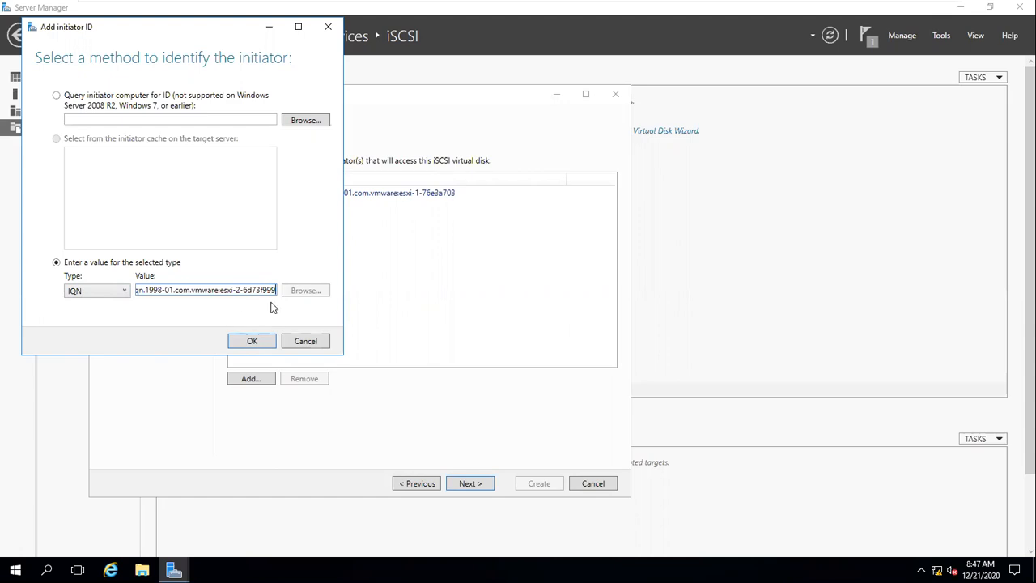
click(251, 341)
Start a third initiator entry of type IQN and copy the iSCSI name of vmhba65 on esxi-3.wipro.com from the vSphere Client.
click(248, 380)
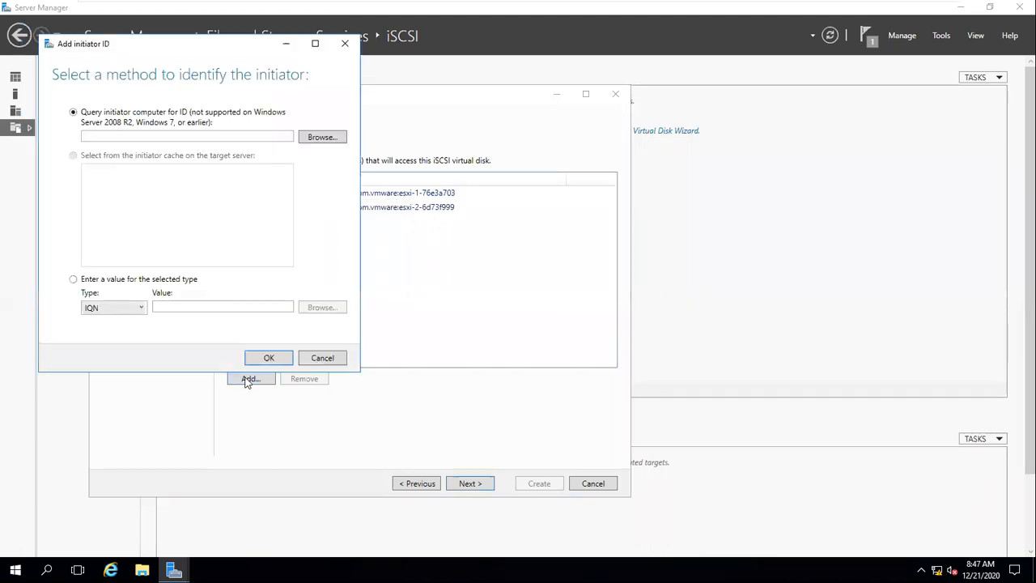
click(187, 308)
mouse_move(746, 7)
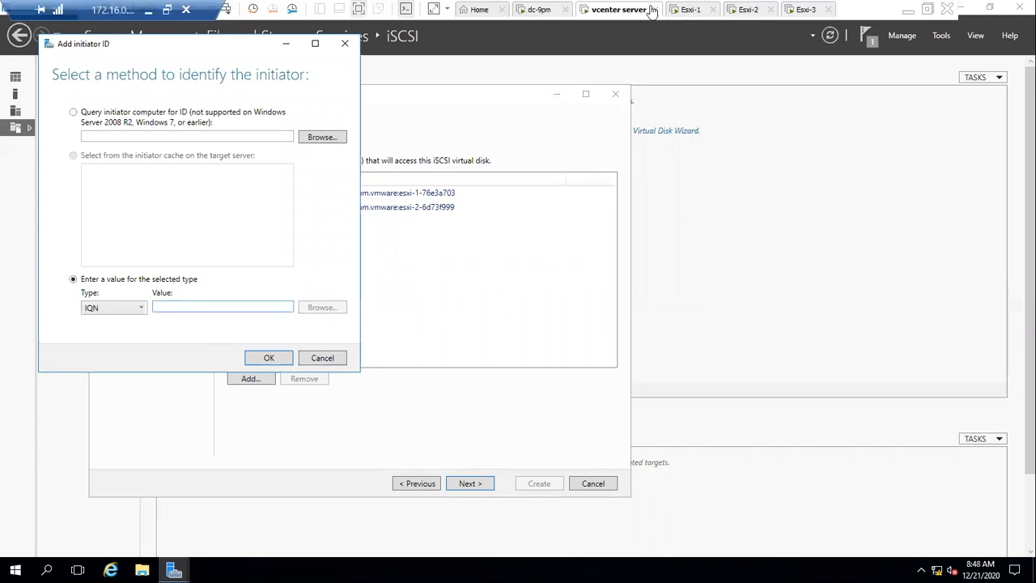
click(907, 9)
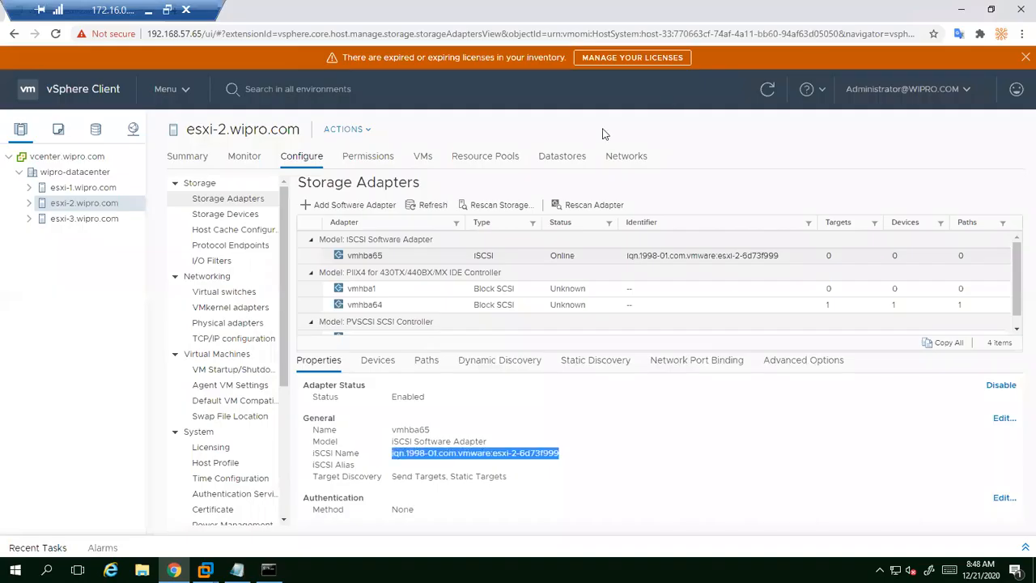
click(75, 220)
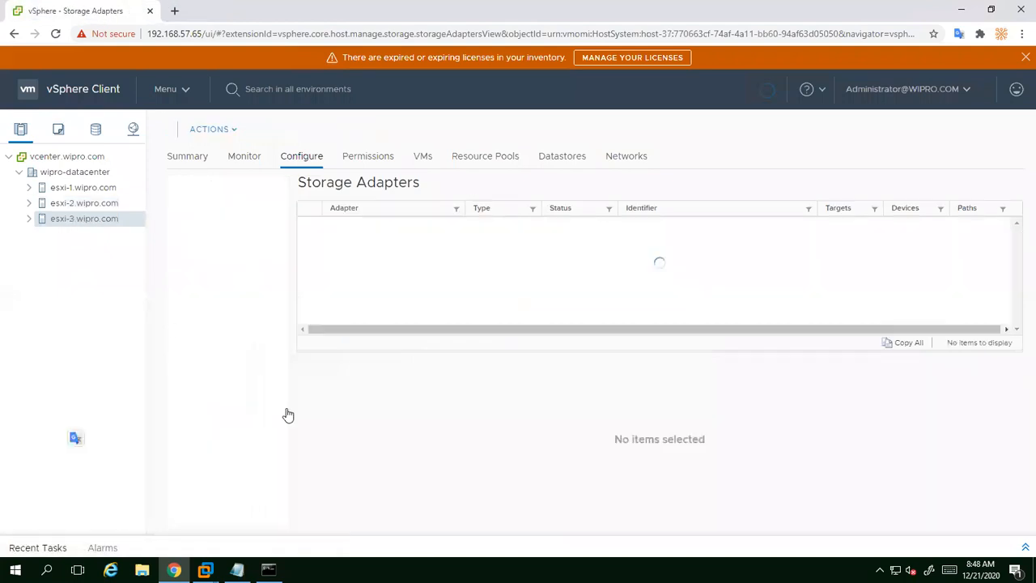
click(361, 257)
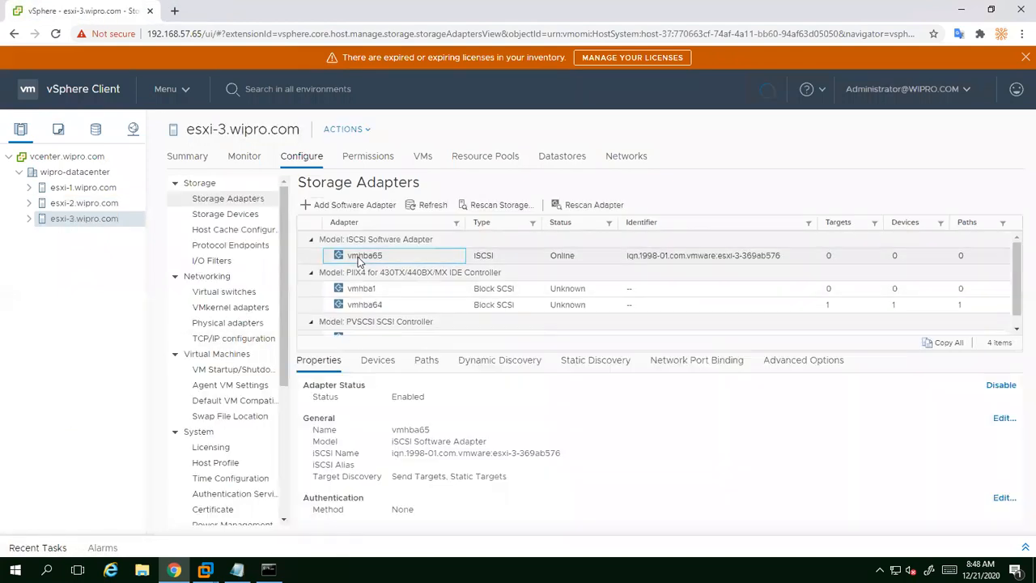
drag(392, 453, 561, 458)
right_click(559, 460)
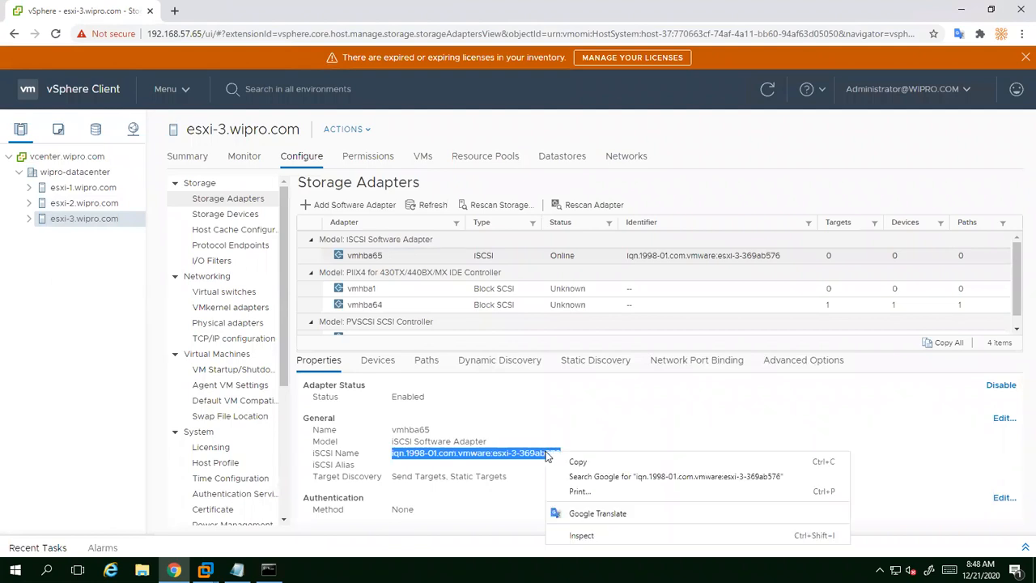
click(570, 461)
Return to the vcenter server VM and add iqn.1998-01.com.vmware:esxi-3-369ab576 as the third initiator.
mouse_move(205, 570)
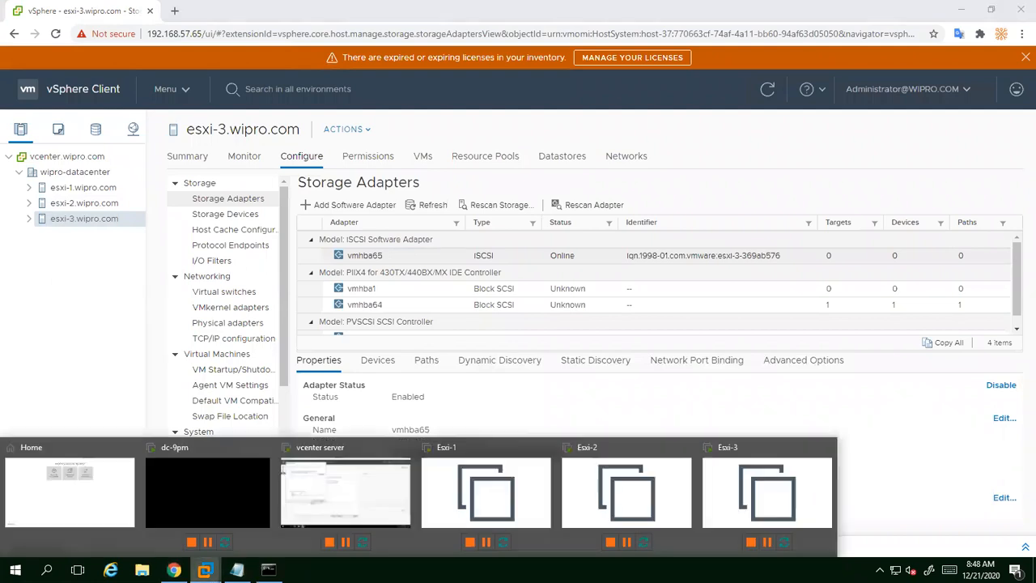
click(354, 476)
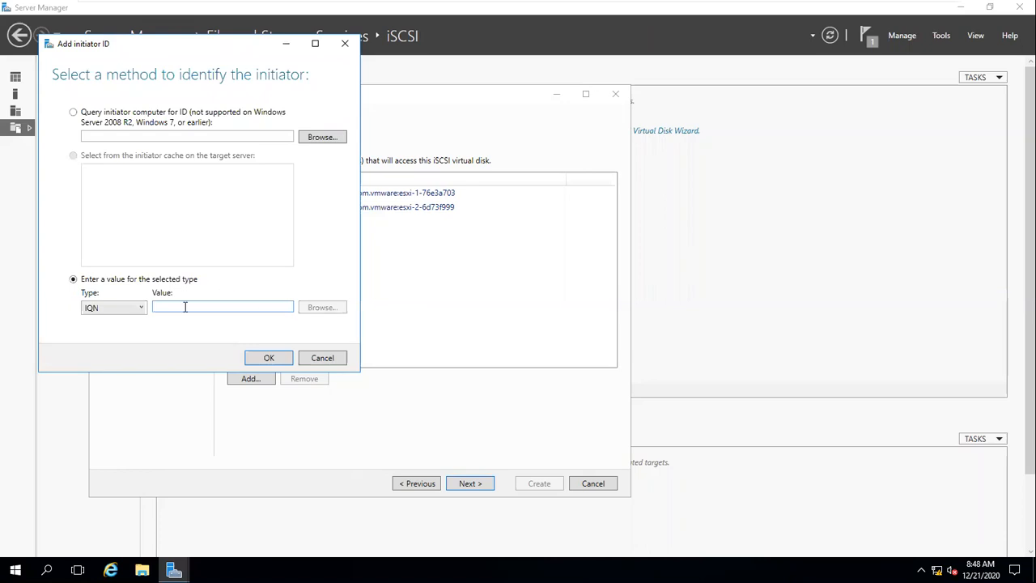
key(ctrl+v)
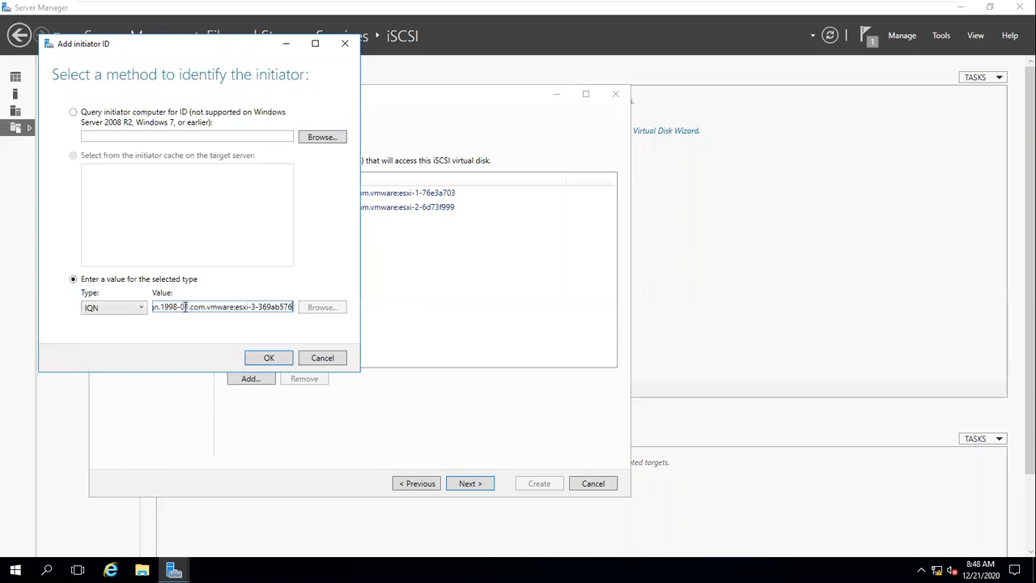
click(269, 358)
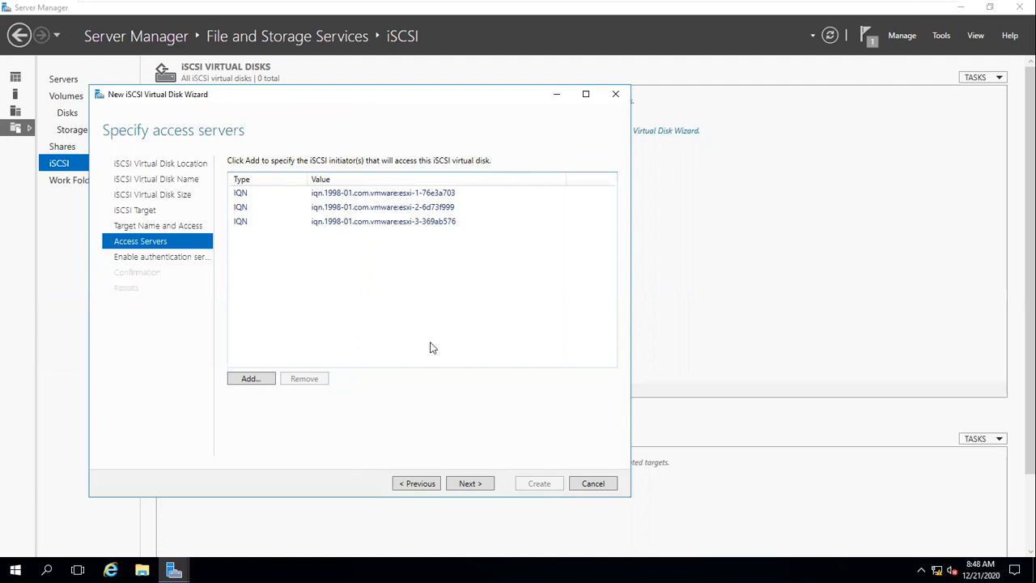
Create the iSCSI virtual disk without CHAP or reverse CHAP authentication, close the wizard and refresh the iSCSI virtual disk list.
click(470, 483)
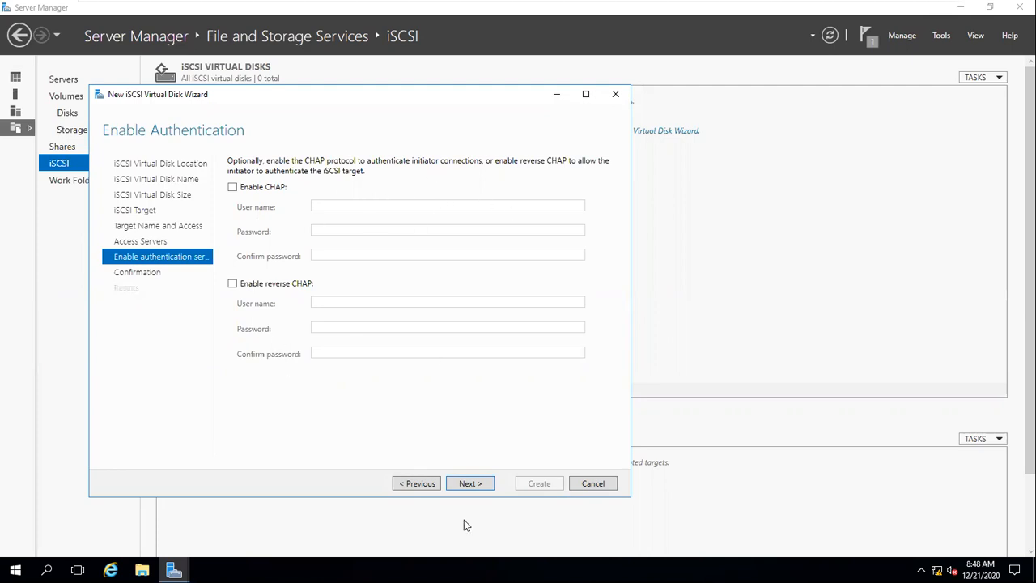
click(473, 487)
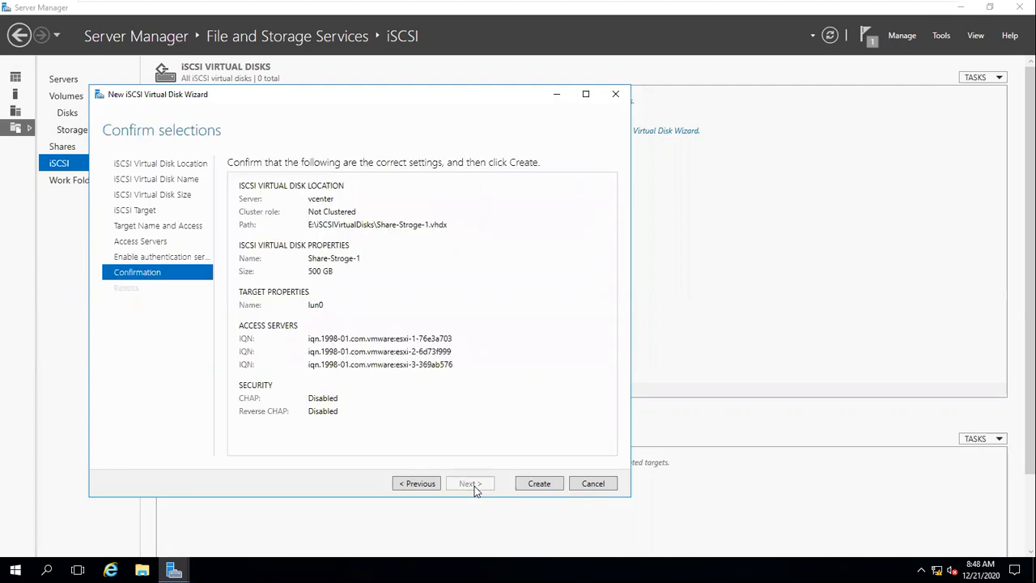
click(537, 484)
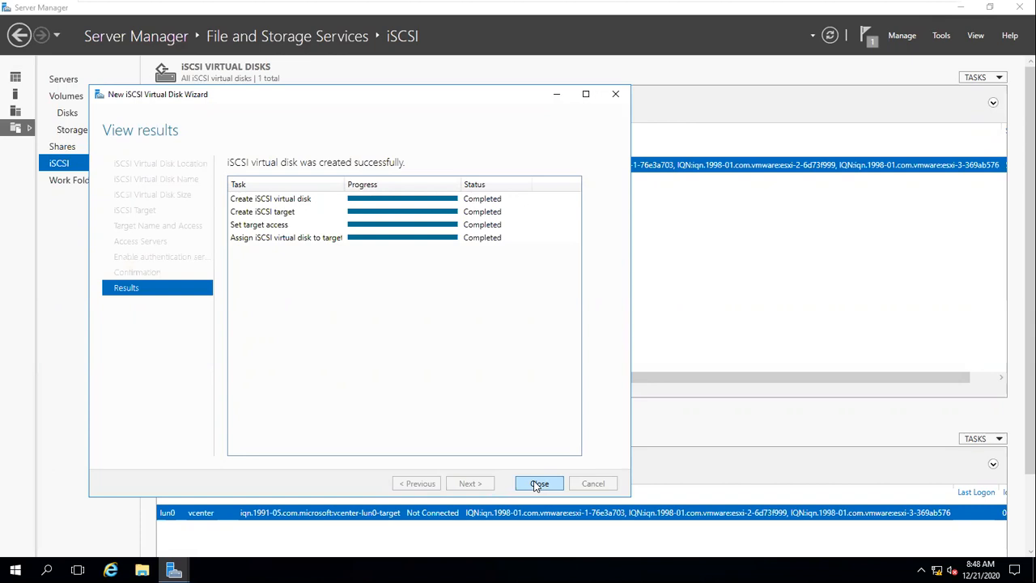
click(542, 485)
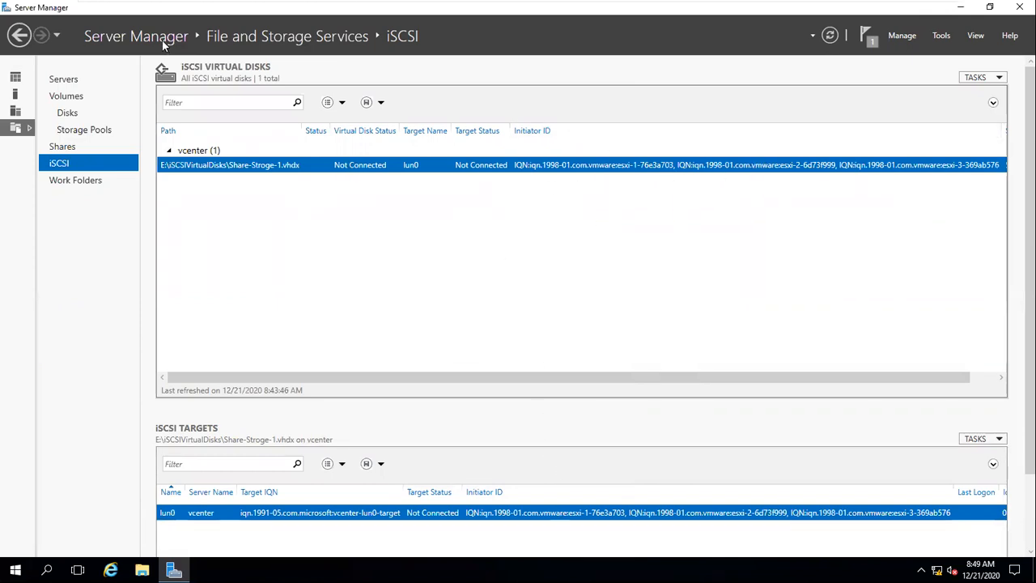
click(831, 35)
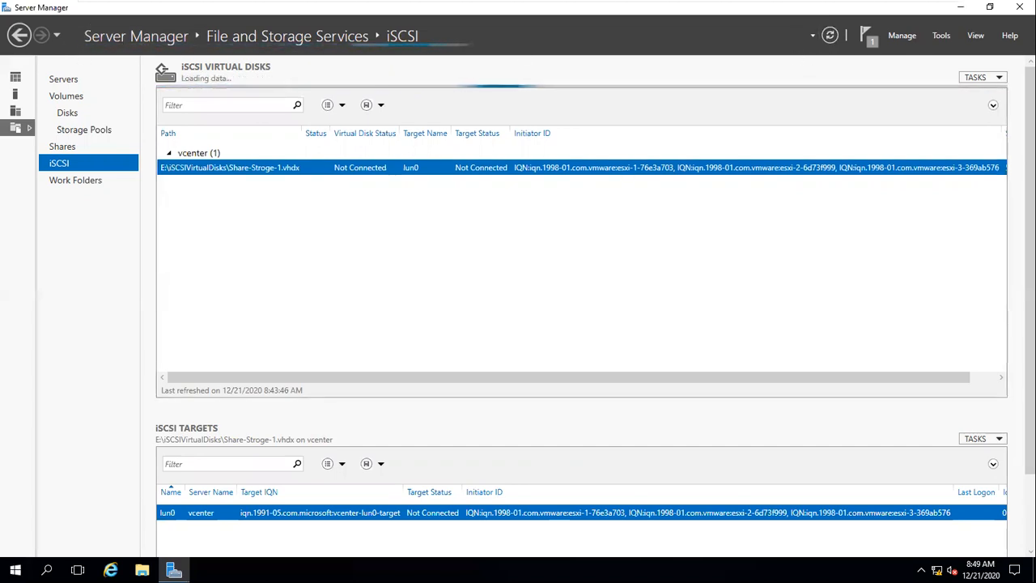
drag(835, 377, 967, 377)
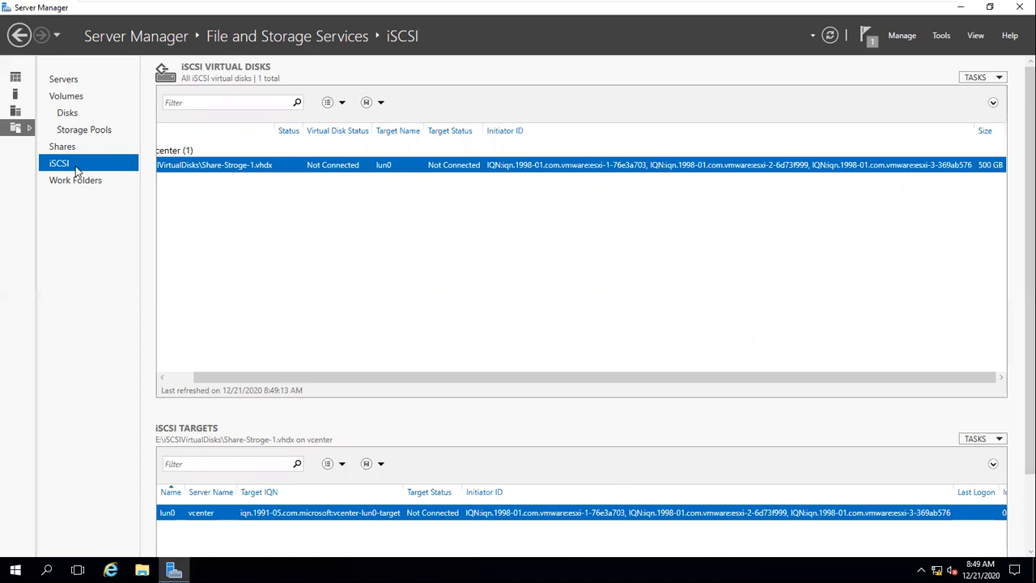
Start a second new iSCSI virtual disk on the vcenter server with volume F: as its storage location.
right_click(316, 212)
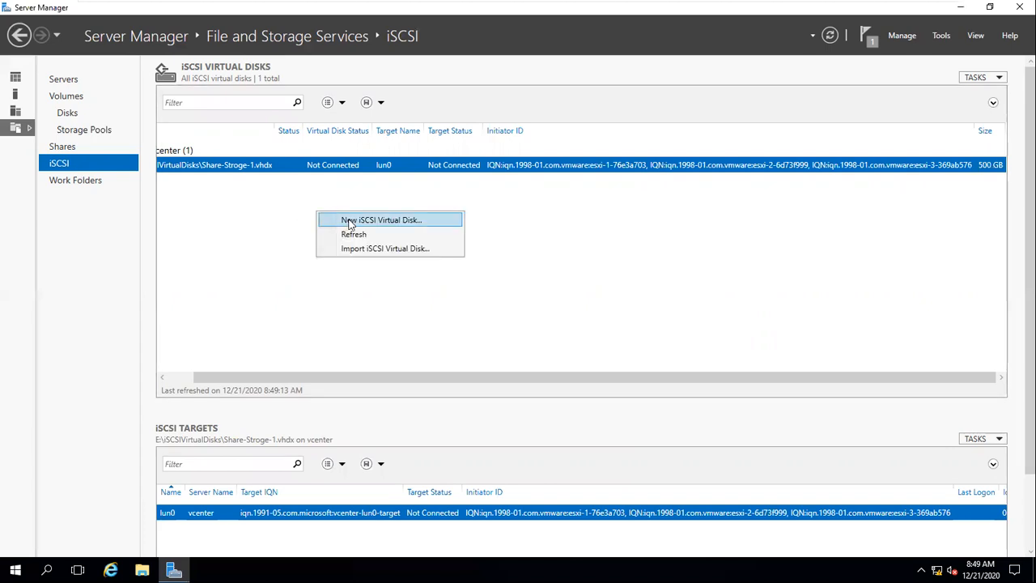
click(349, 223)
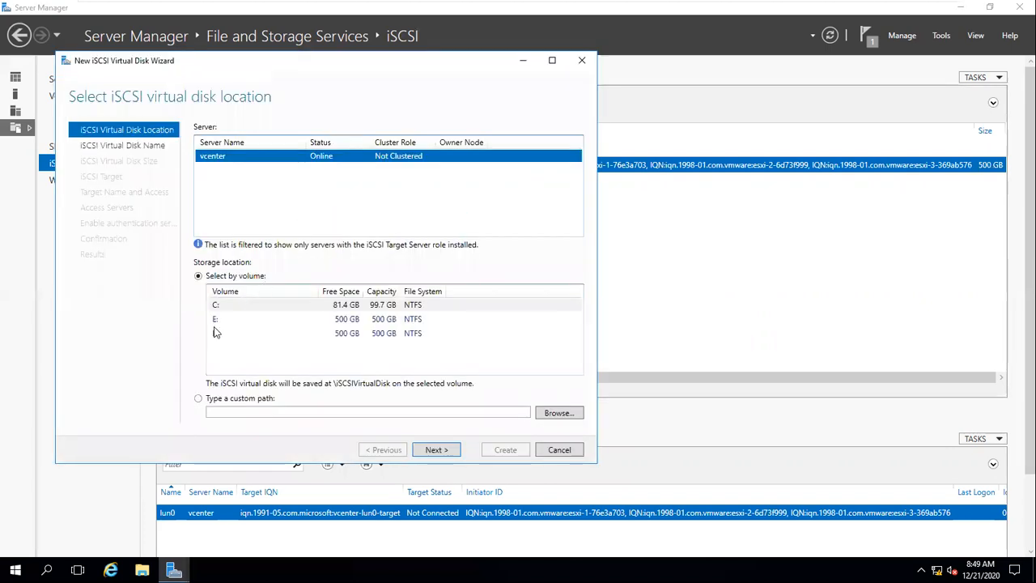
click(219, 334)
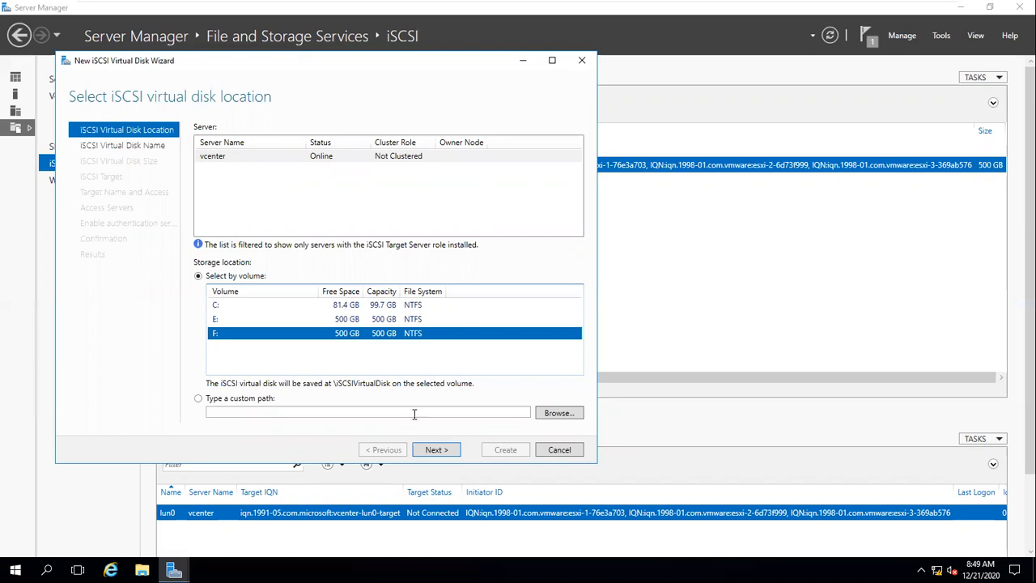
click(431, 452)
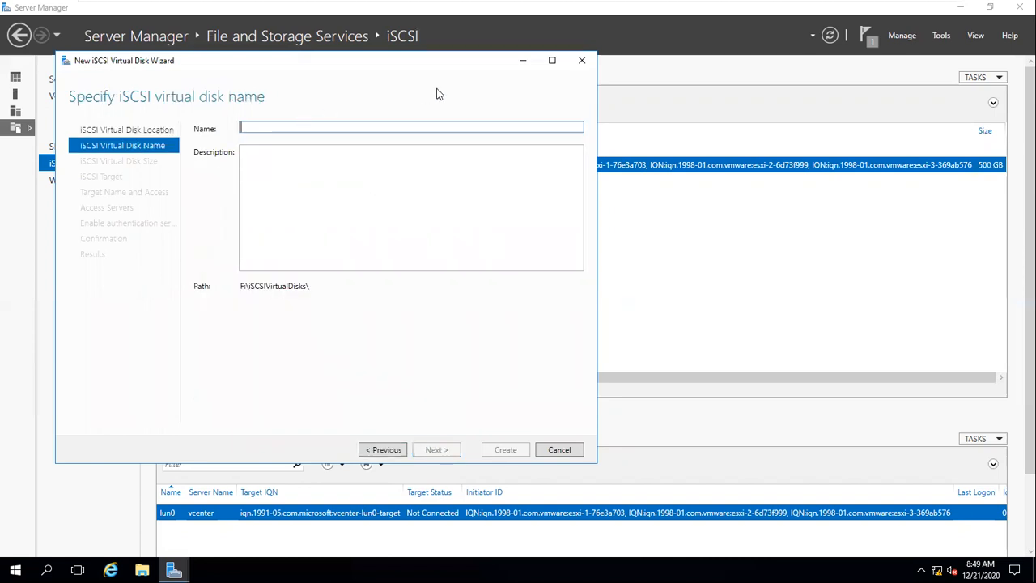
text(s)
key(BackSpace)
text(S)
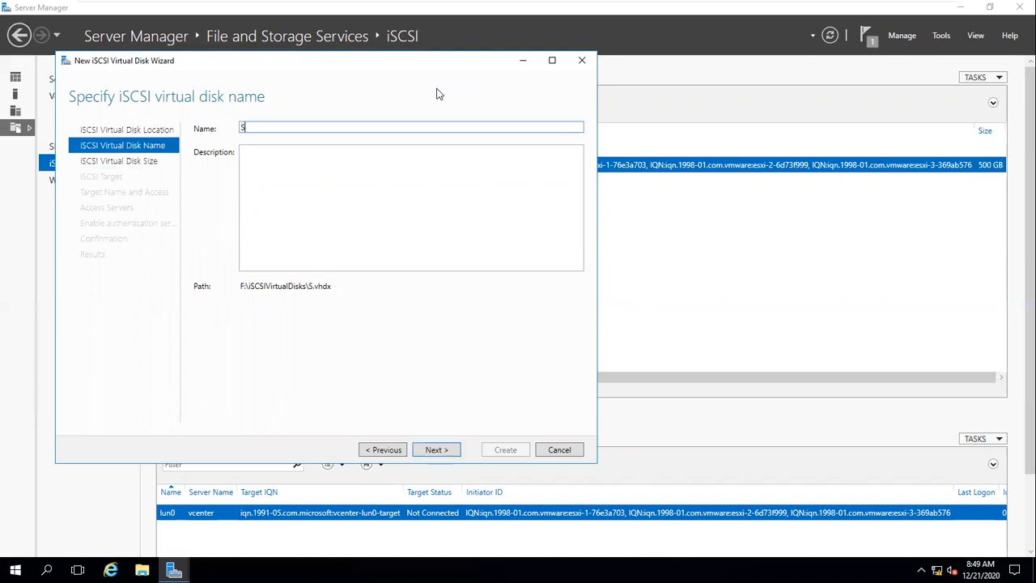
text(toreage)
key(BackSpace)
key(BackSpace)
key(BackSpace)
key(BackSpace)
key(BackSpace)
key(BackSpace)
key(BackSpace)
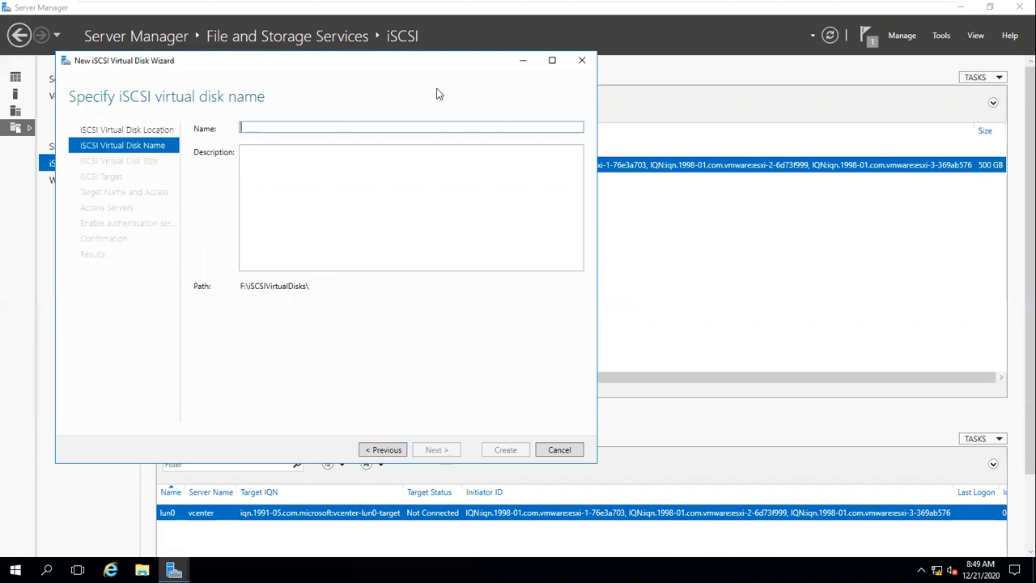
Name the new iSCSI virtual disk Share-storage-2 and set its size to 500 GB.
text(Share-storage)
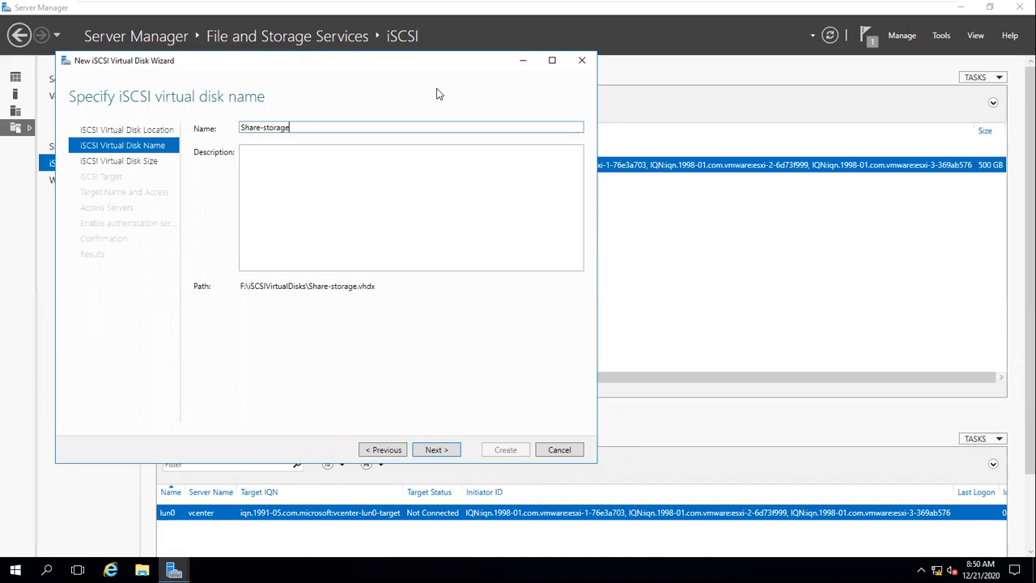
text(-2)
click(443, 450)
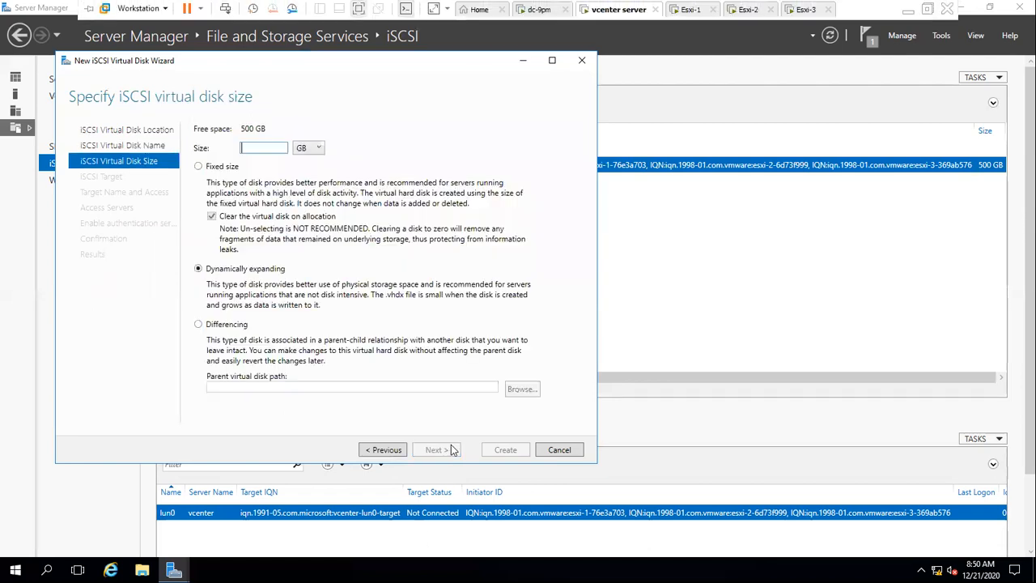
text(500)
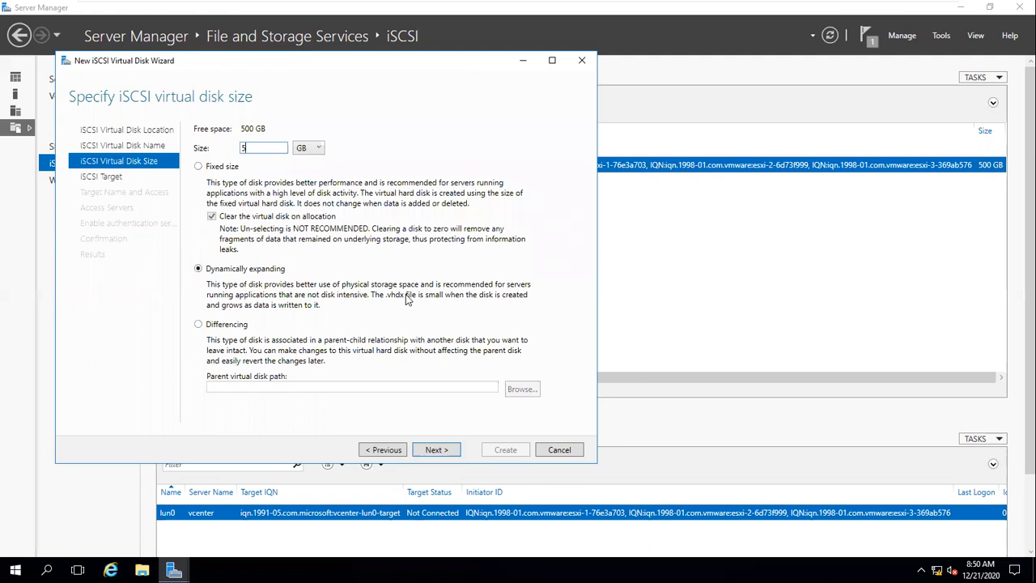
click(436, 450)
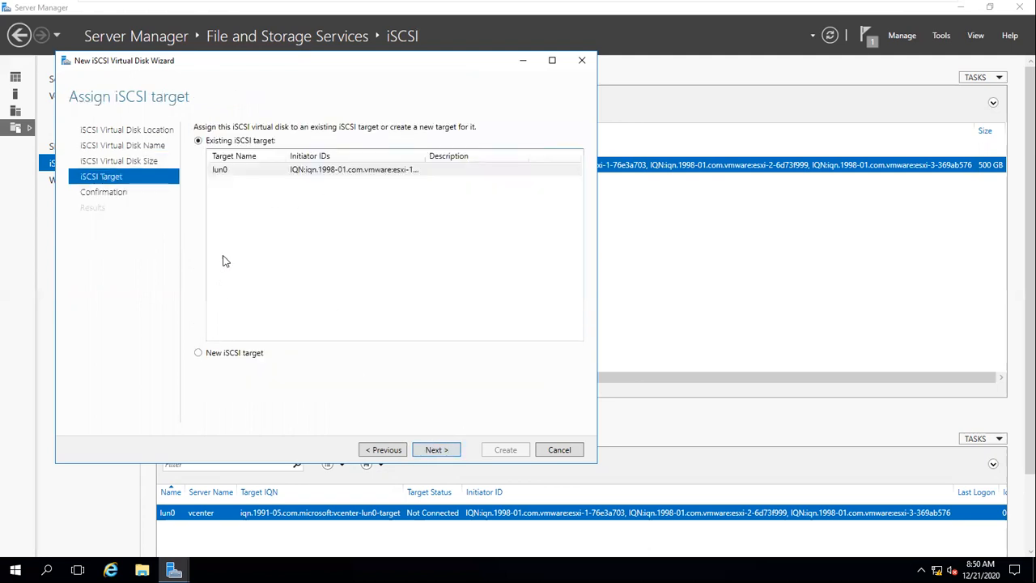
Assign the virtual disk to a new iSCSI target named LUN1.
click(213, 353)
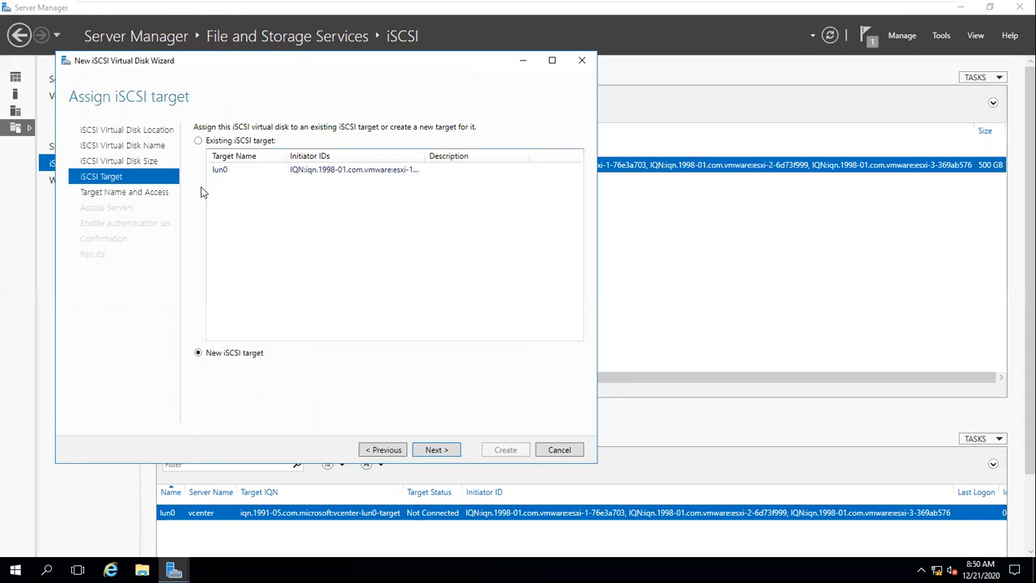
click(436, 450)
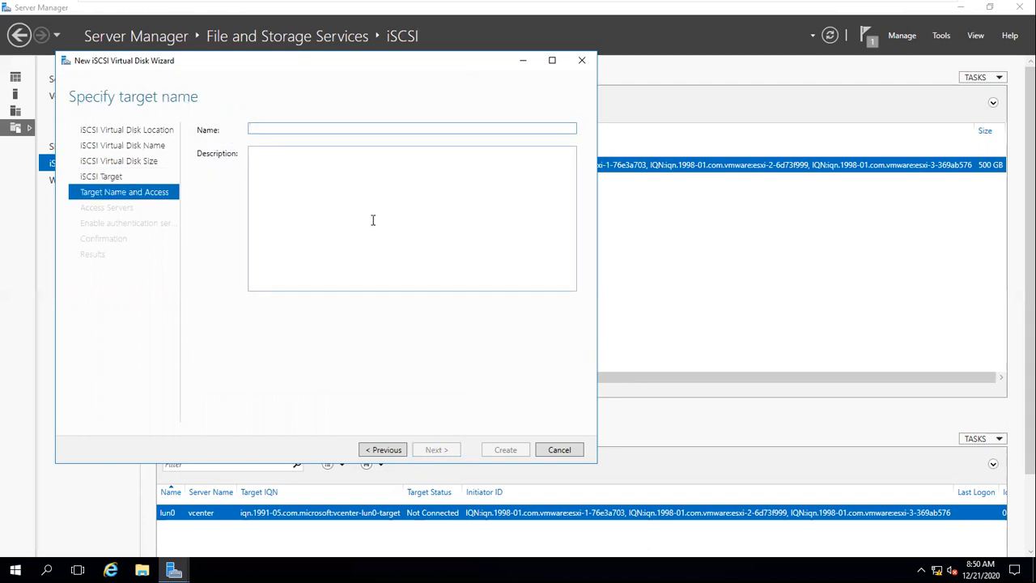
text(LUN)
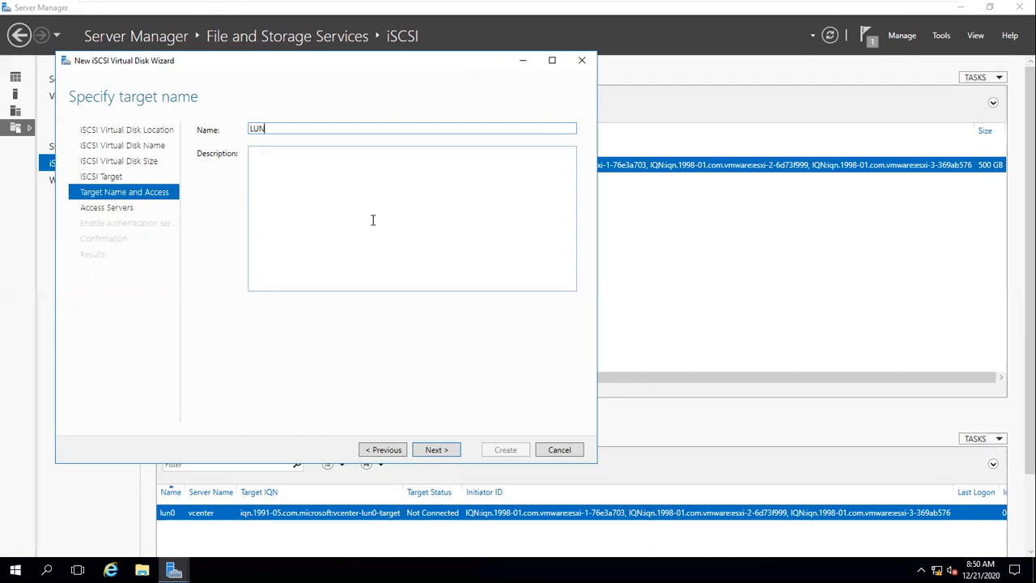
text(1)
click(430, 450)
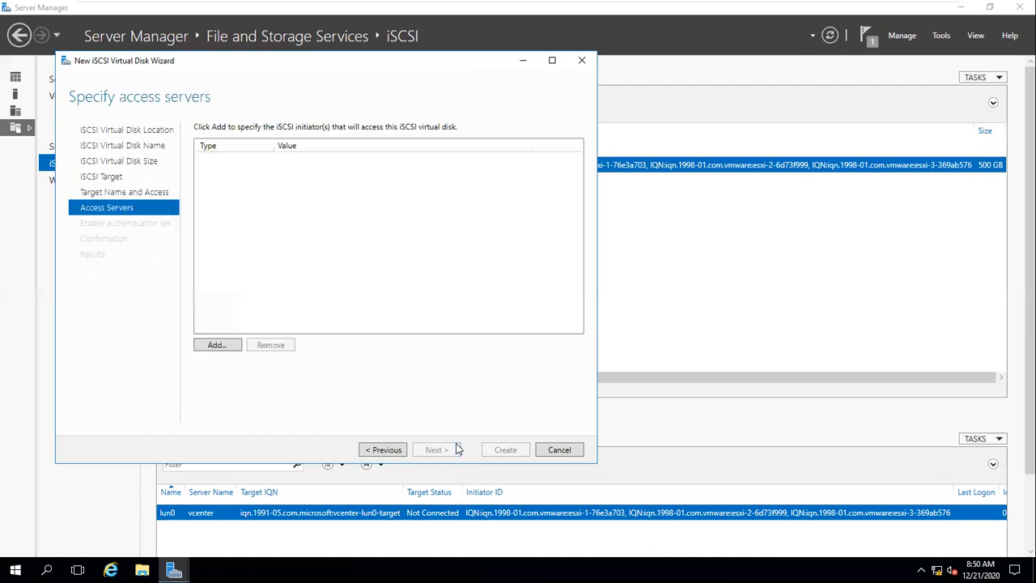
Add the esxi-1, esxi-2 and esxi-3 IQNs from the target server's initiator cache as access servers.
click(212, 346)
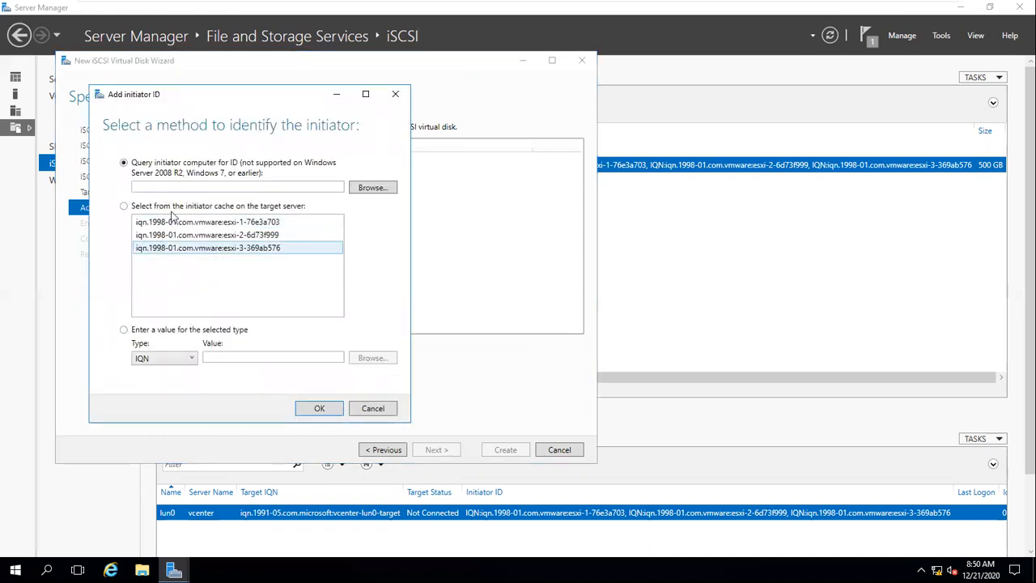
click(123, 206)
click(155, 227)
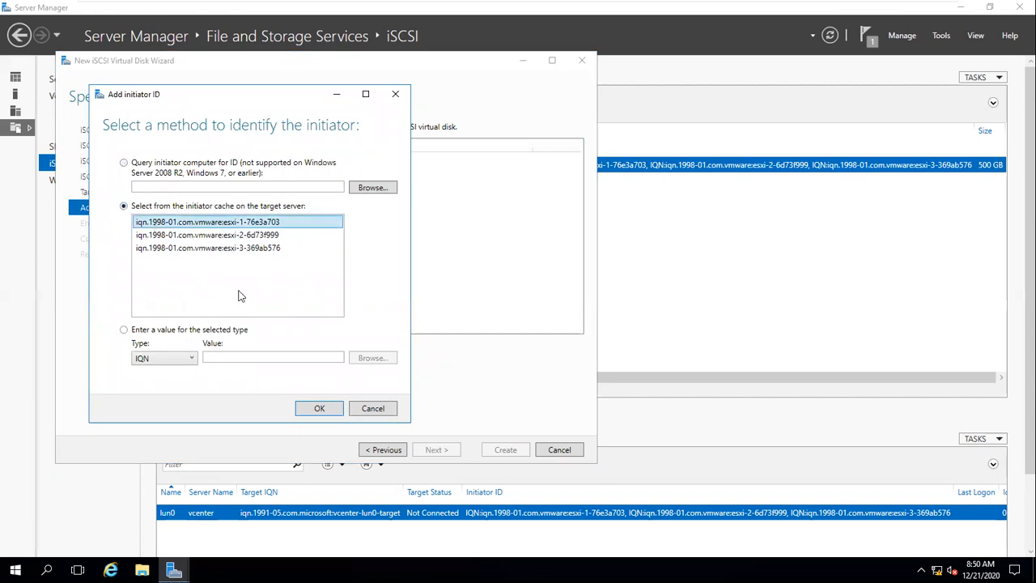
click(320, 408)
click(214, 346)
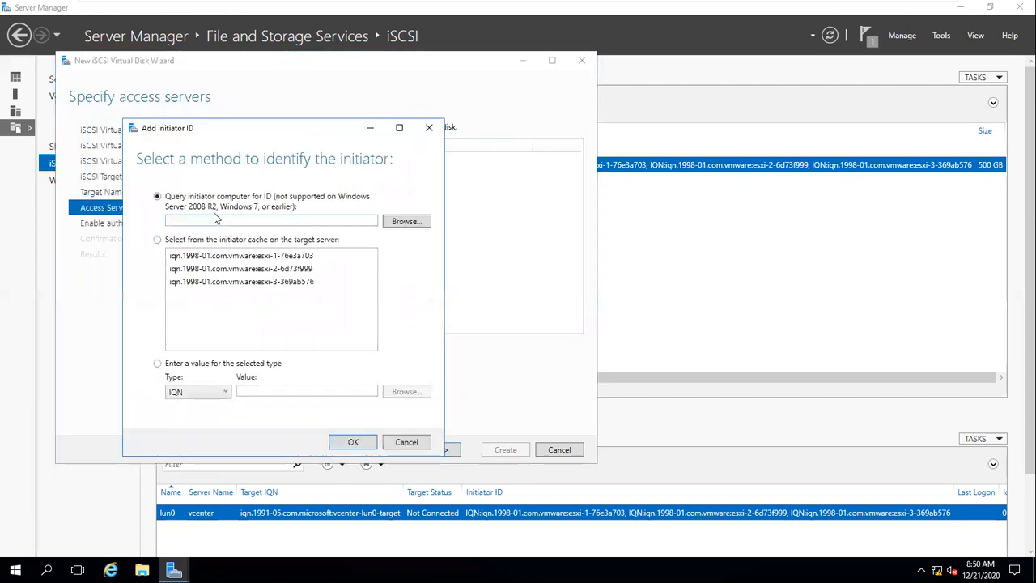
click(212, 271)
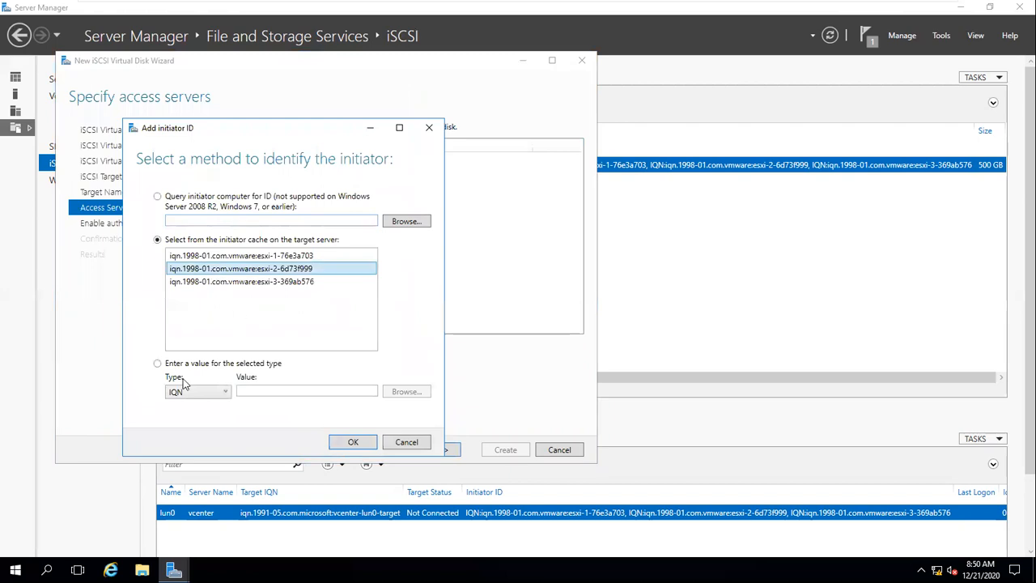
click(353, 441)
click(220, 345)
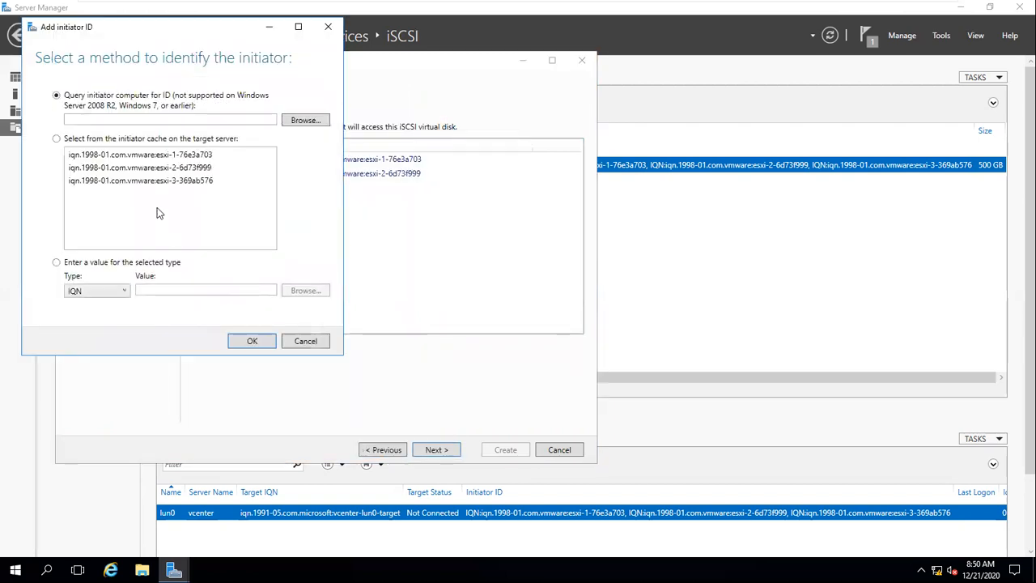
click(160, 181)
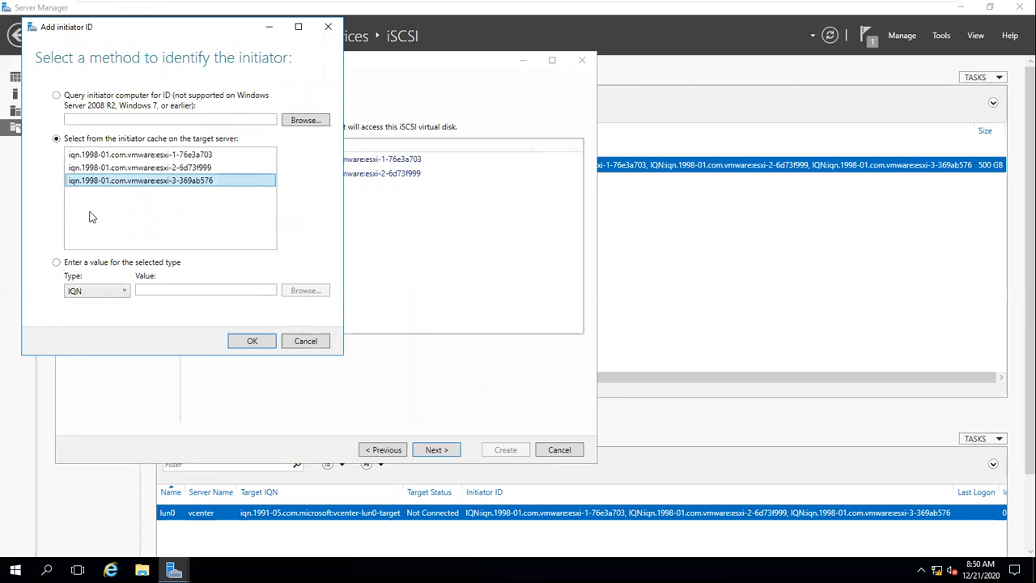
click(253, 340)
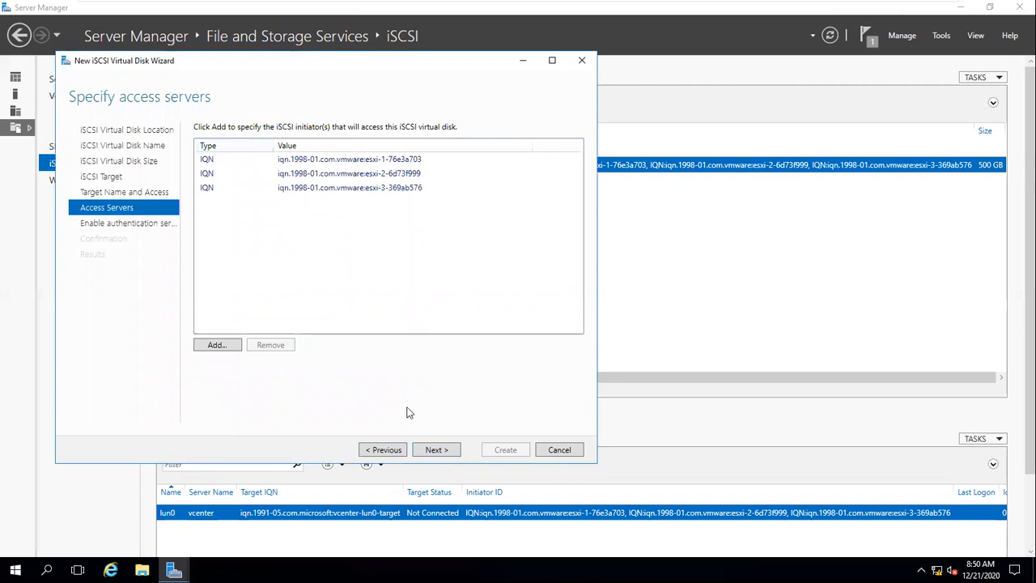
Create the Share-storage-2 virtual disk with CHAP and reverse CHAP left disabled, close the wizard and refresh the iSCSI view.
click(436, 452)
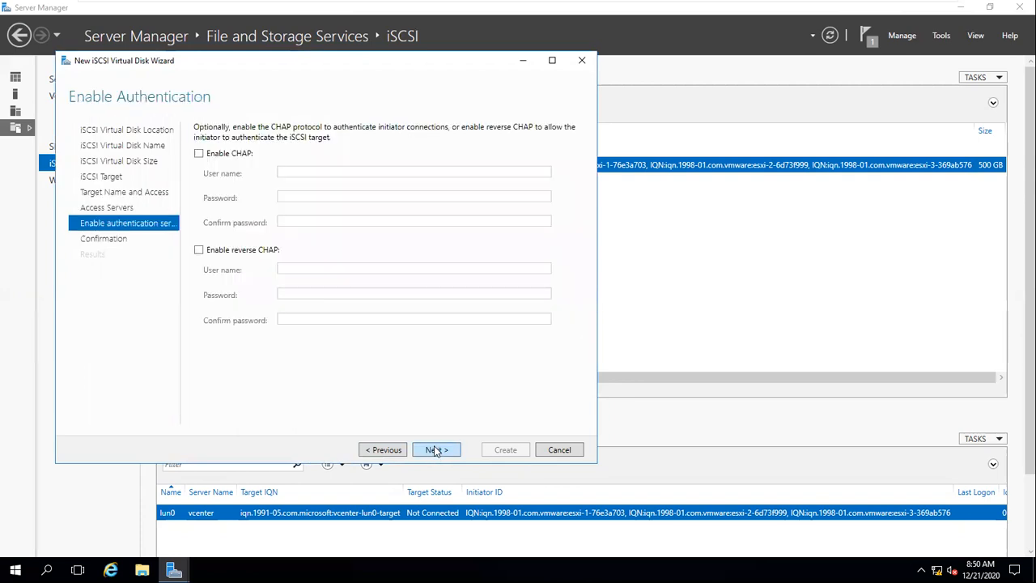
click(436, 451)
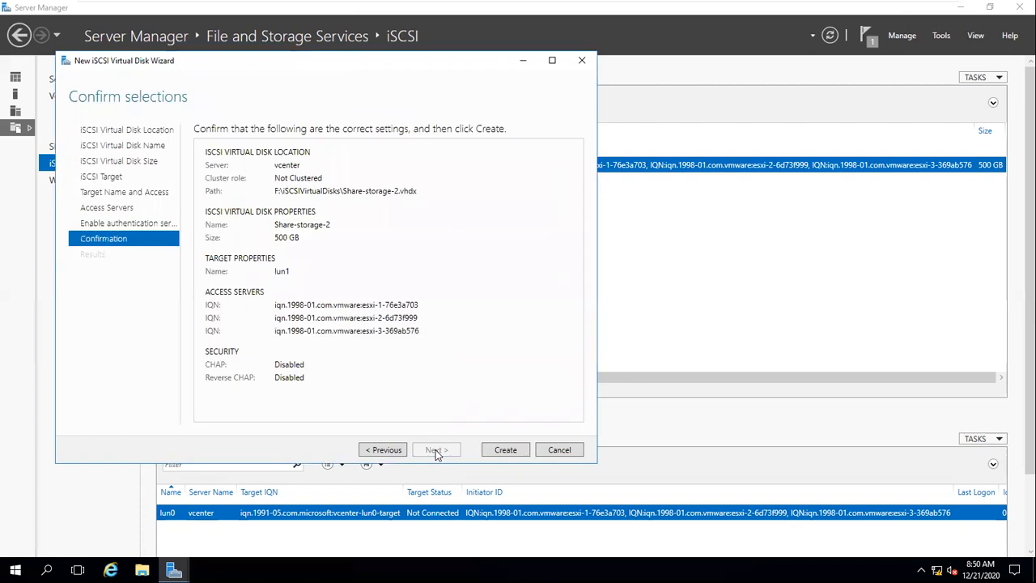
click(505, 451)
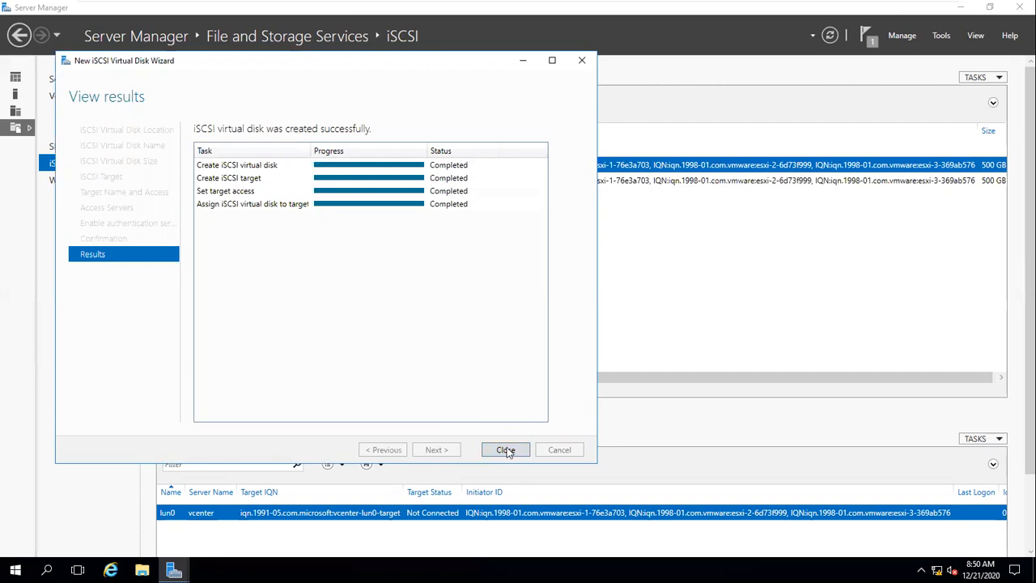
click(505, 450)
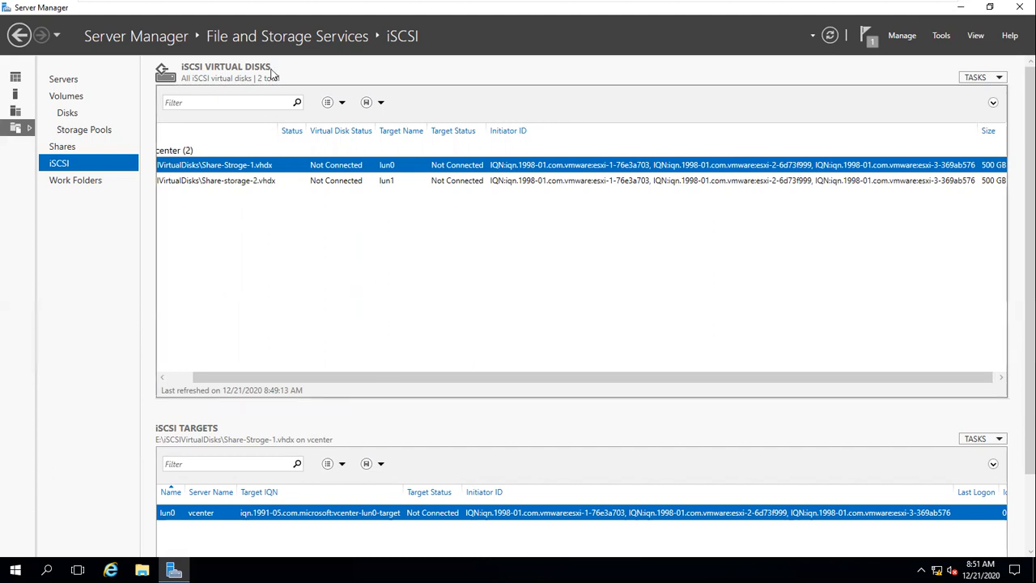
click(830, 36)
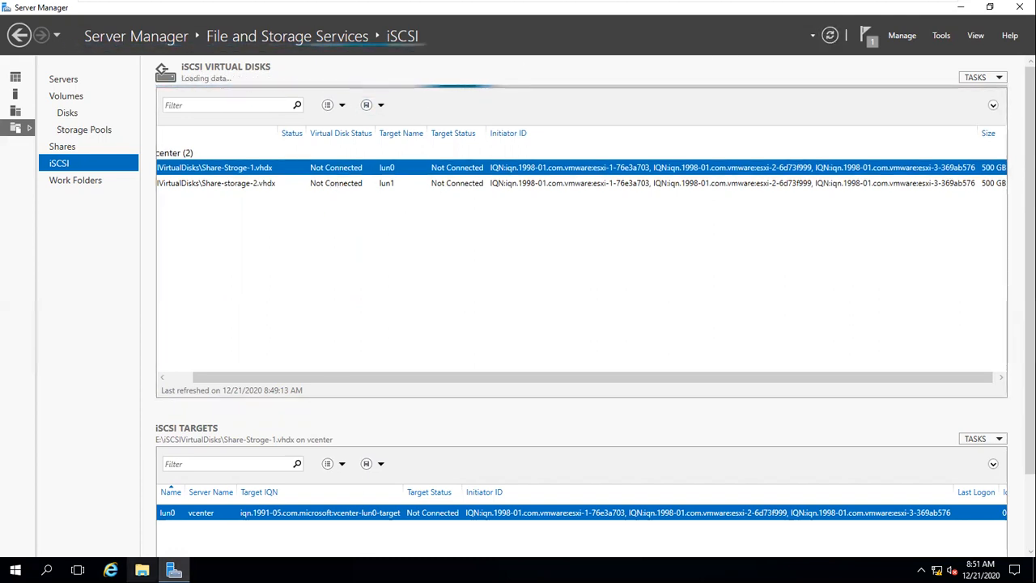
Switch to the vSphere Client and select the iSCSI software adapter vmhba65 on esxi-1.wipro.com.
click(958, 8)
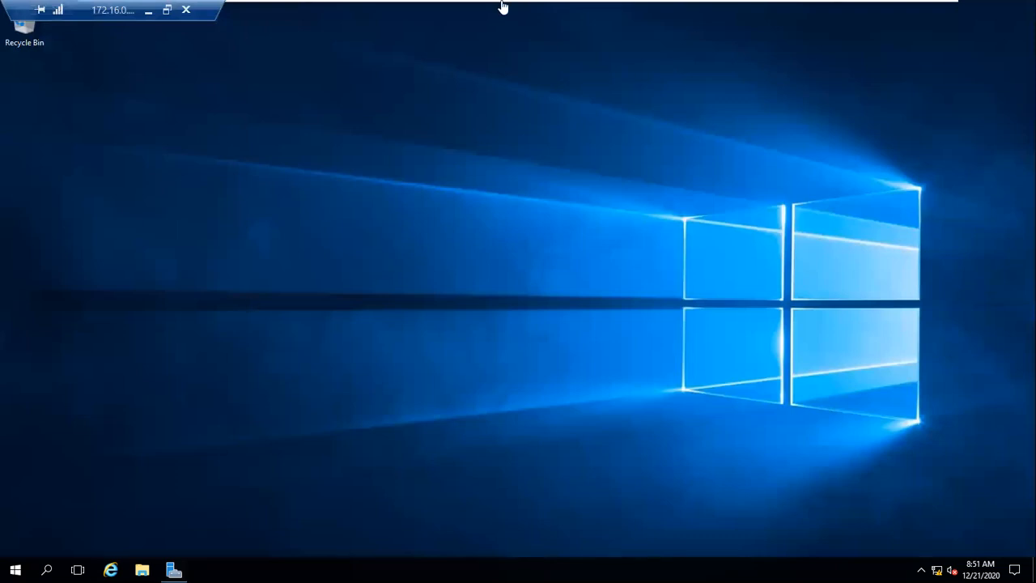
mouse_move(503, 4)
click(907, 13)
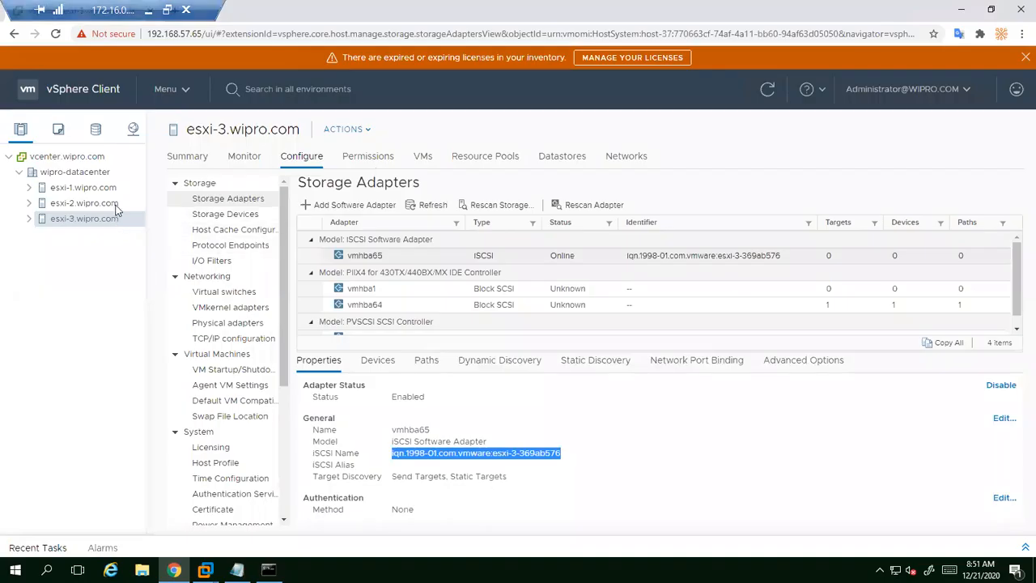
click(86, 189)
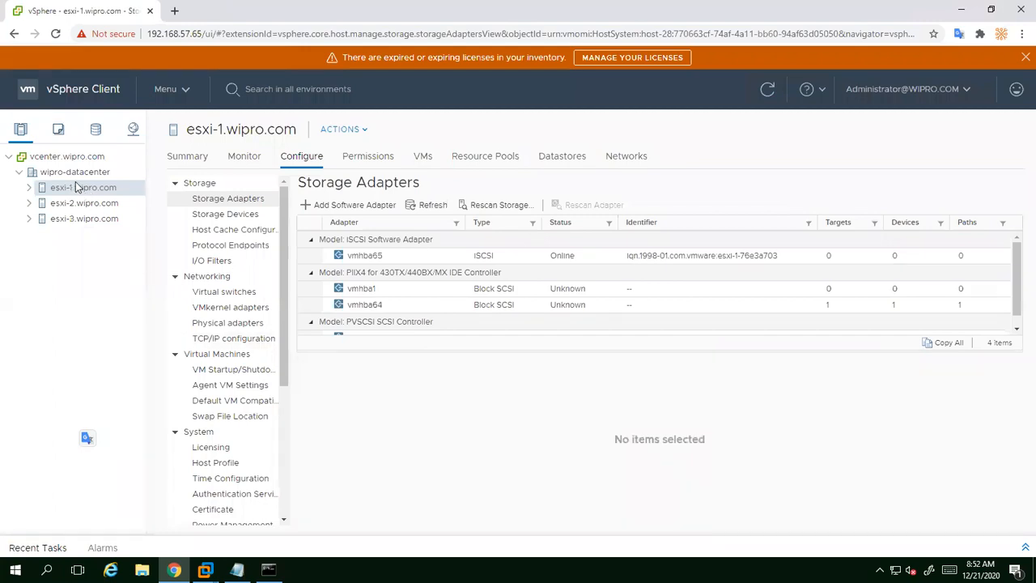
click(366, 258)
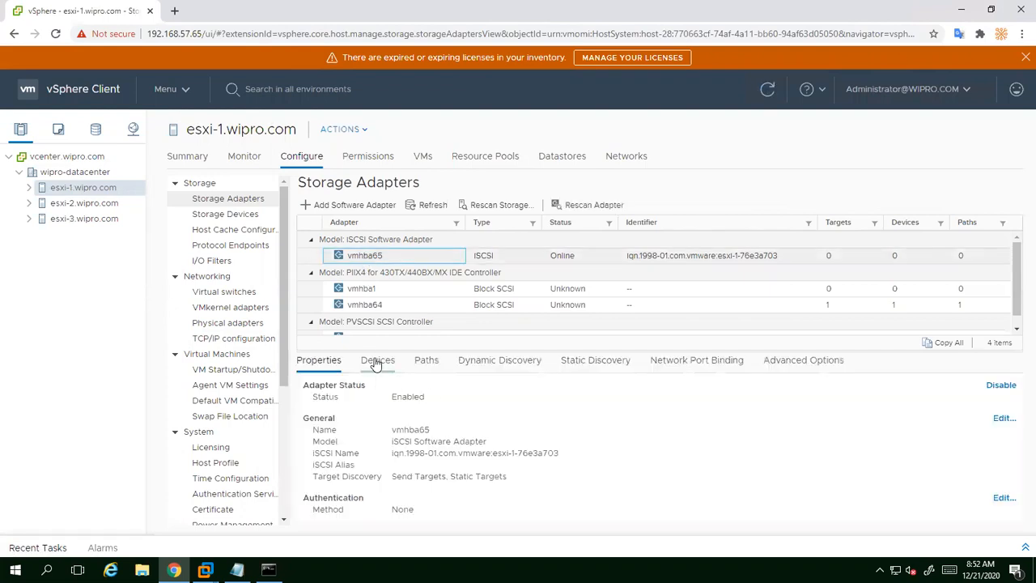
Check the devices of vmhba65, then rescan storage on esxi-1.wipro.com for new storage devices and VMFS volumes.
click(375, 361)
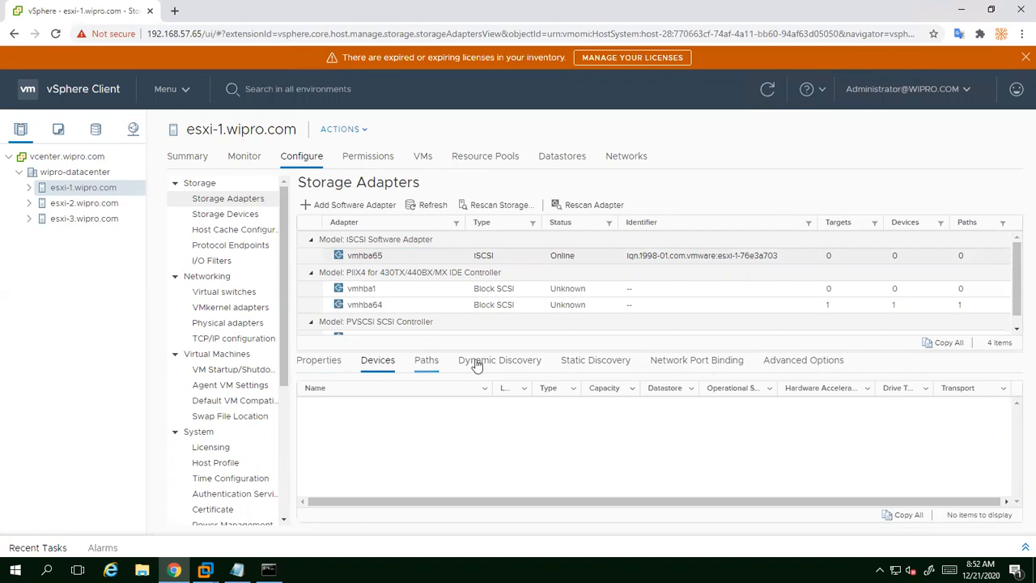
click(328, 368)
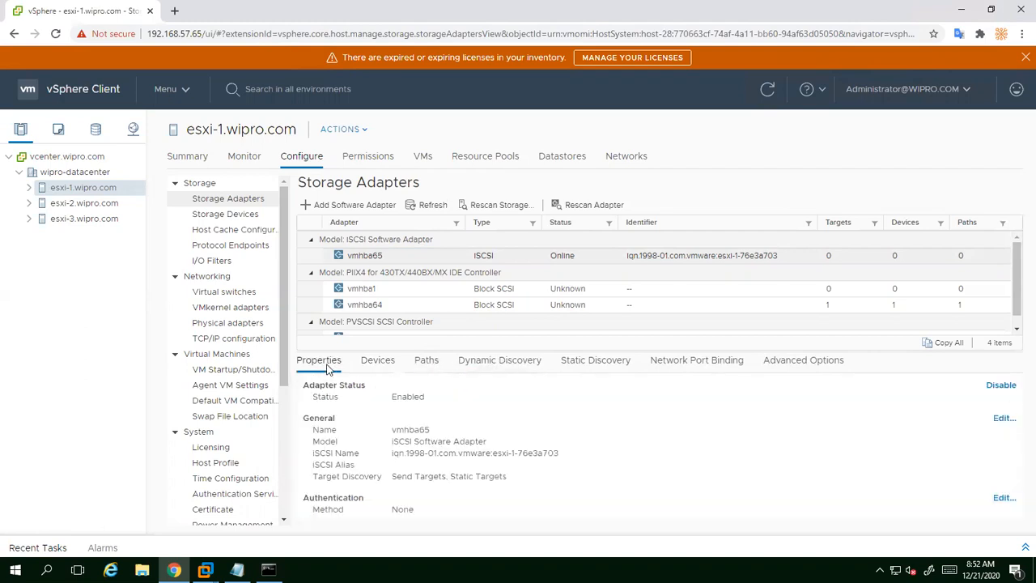
click(380, 369)
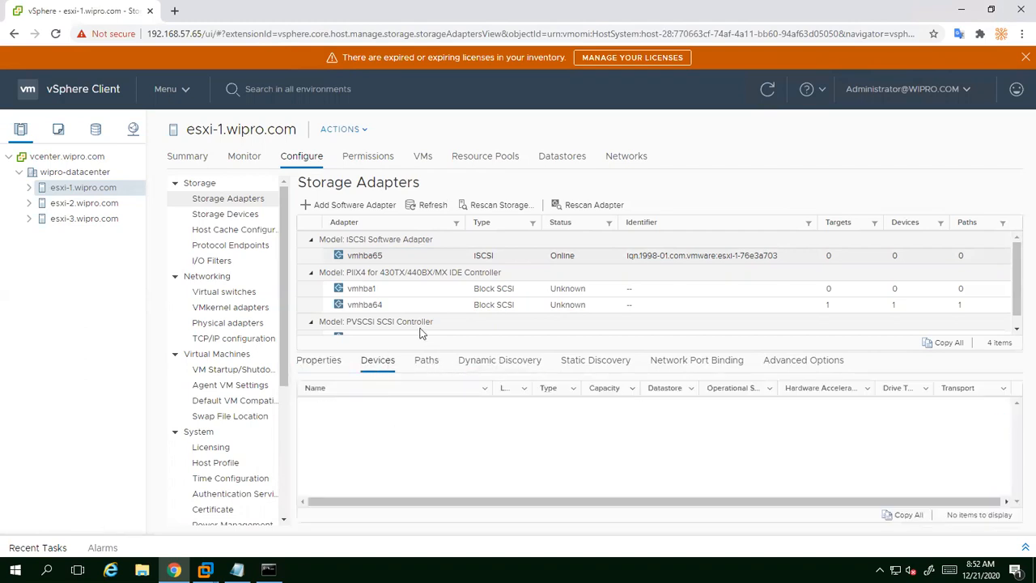
click(507, 208)
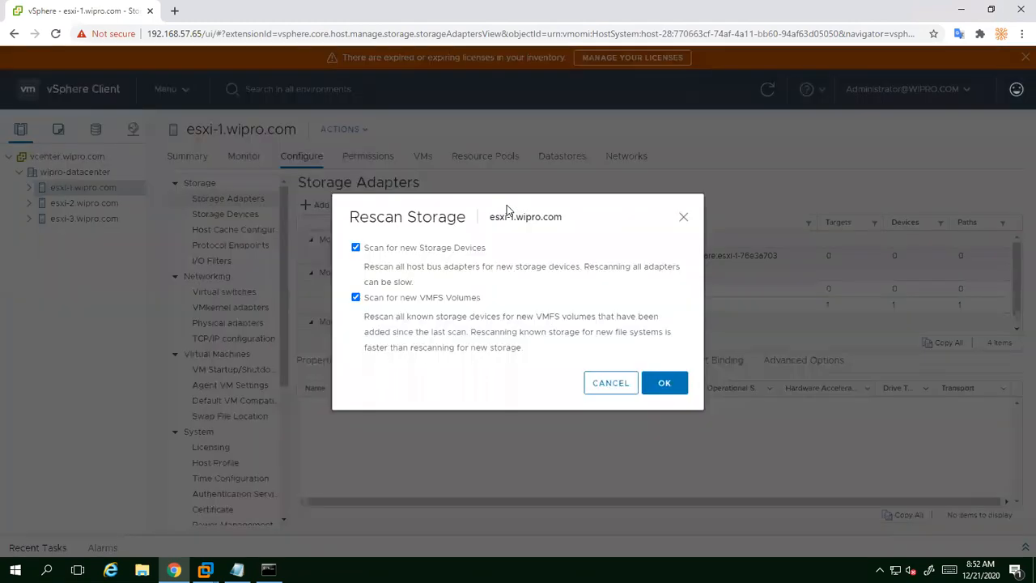
click(664, 382)
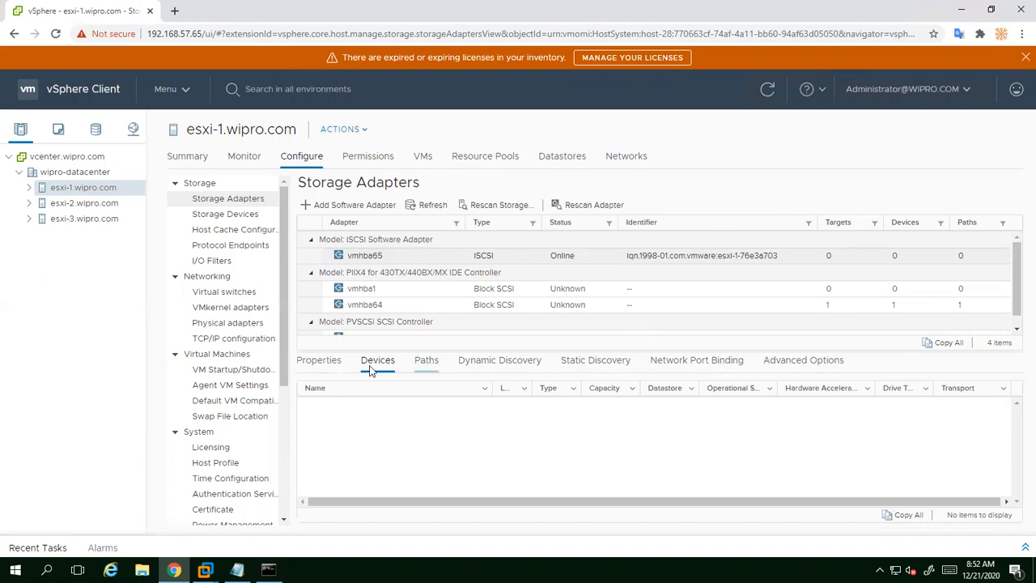
Review the dynamic discovery servers and the general properties of vmhba65 on esxi-1.wipro.com.
click(479, 366)
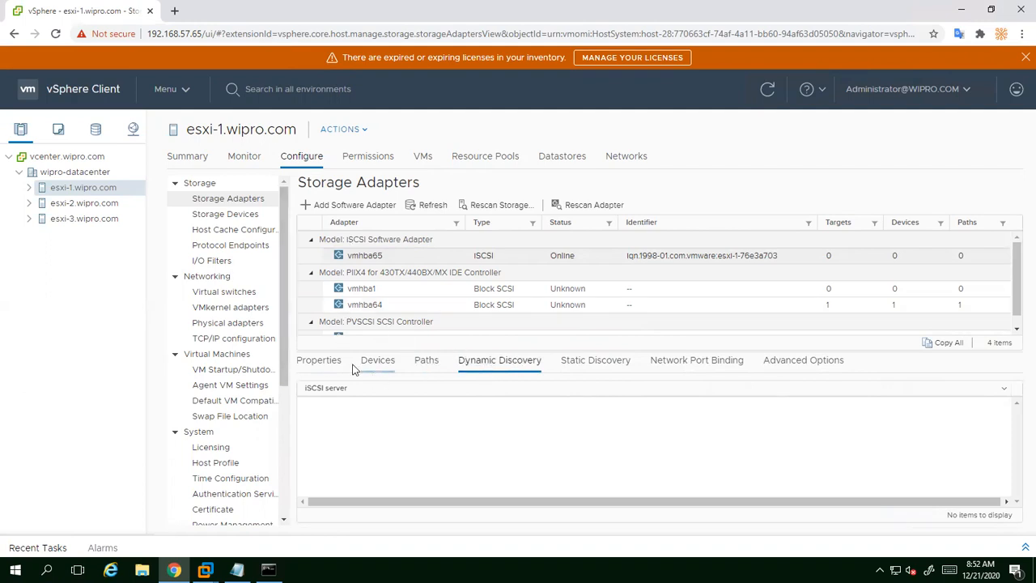
click(374, 256)
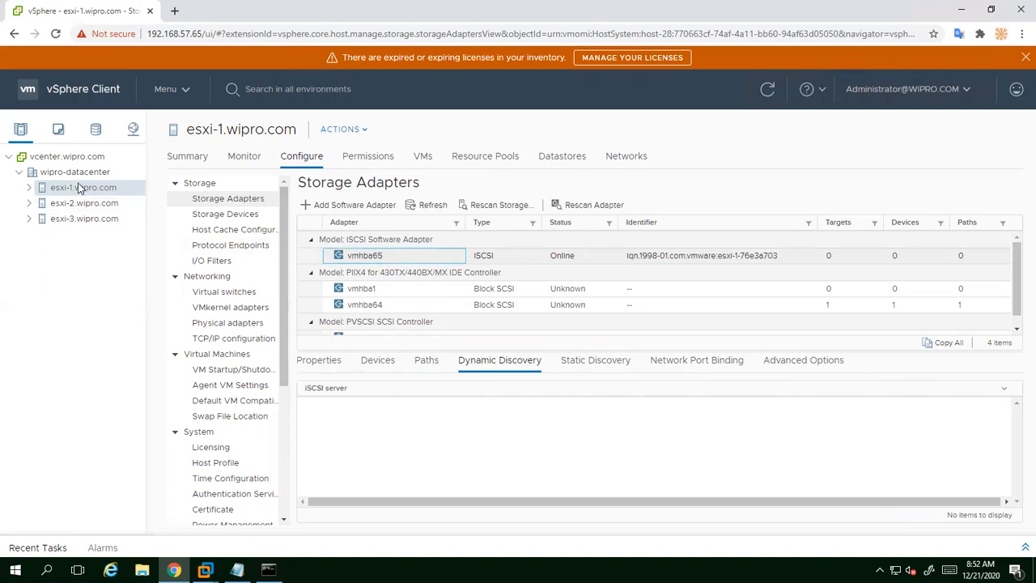
click(359, 257)
click(359, 257)
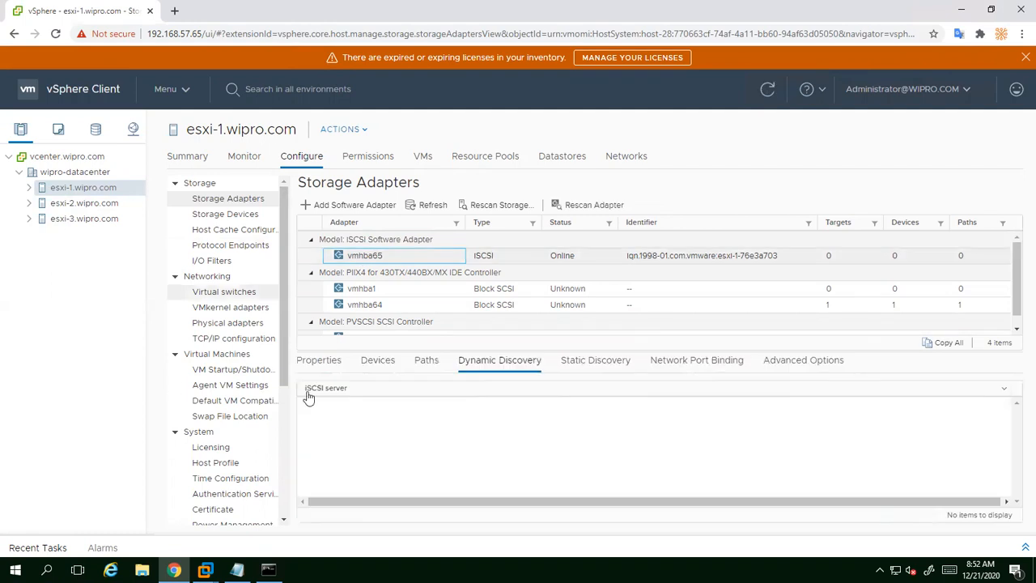
click(319, 362)
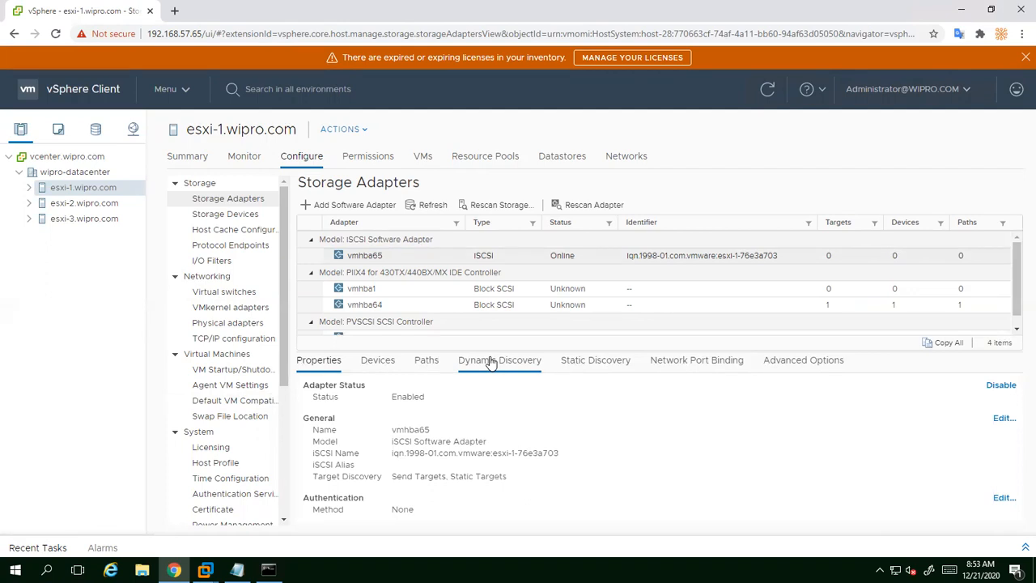
Rescan storage on esxi-1.wipro.com again for new storage devices and new VMFS volumes.
click(376, 368)
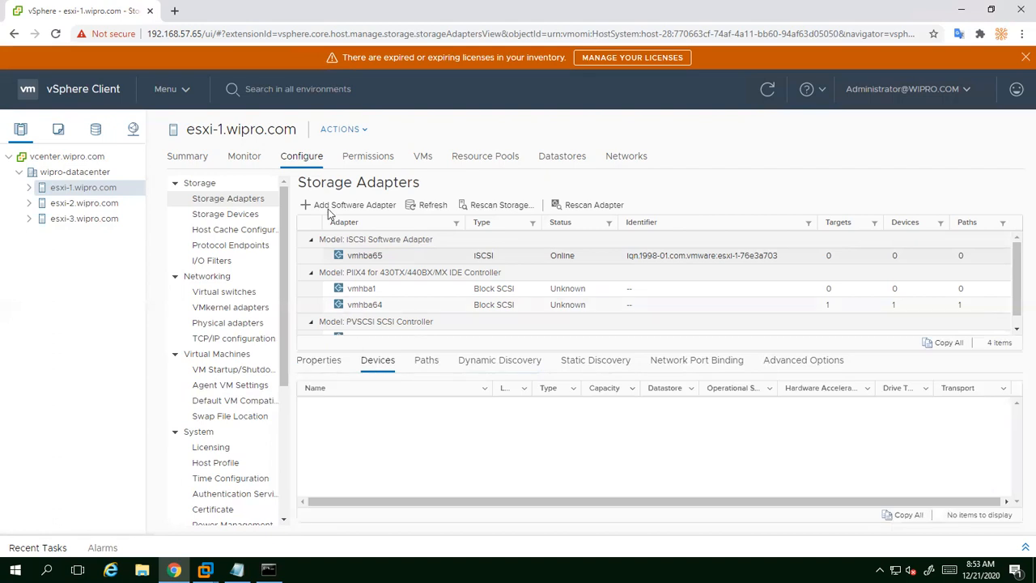
click(504, 212)
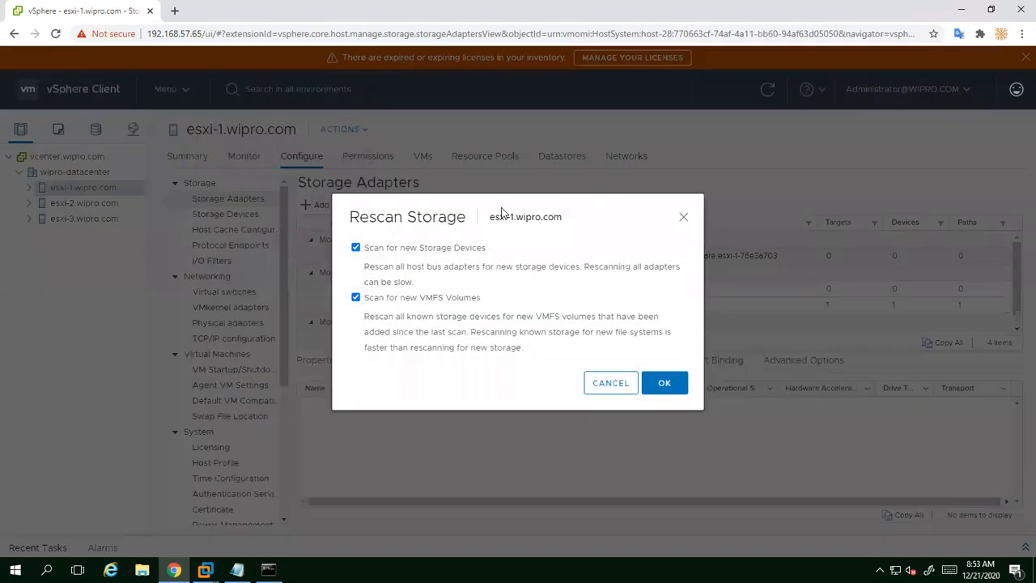
click(671, 390)
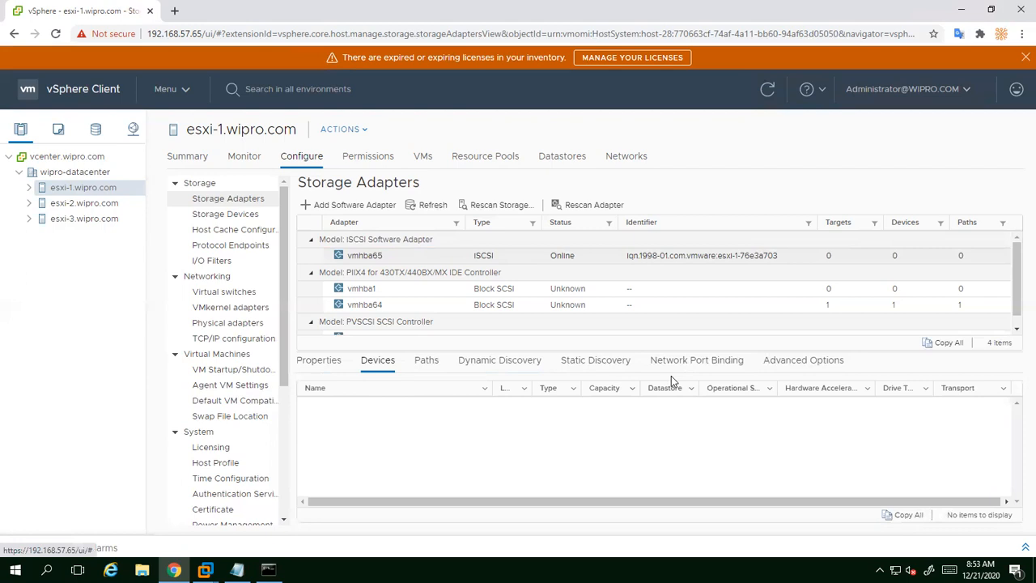
Consult the storage practical checklist in Notepad, then return to the vSphere Client and check vmhba65's dynamic discovery servers on esxi-1.wipro.com.
click(960, 9)
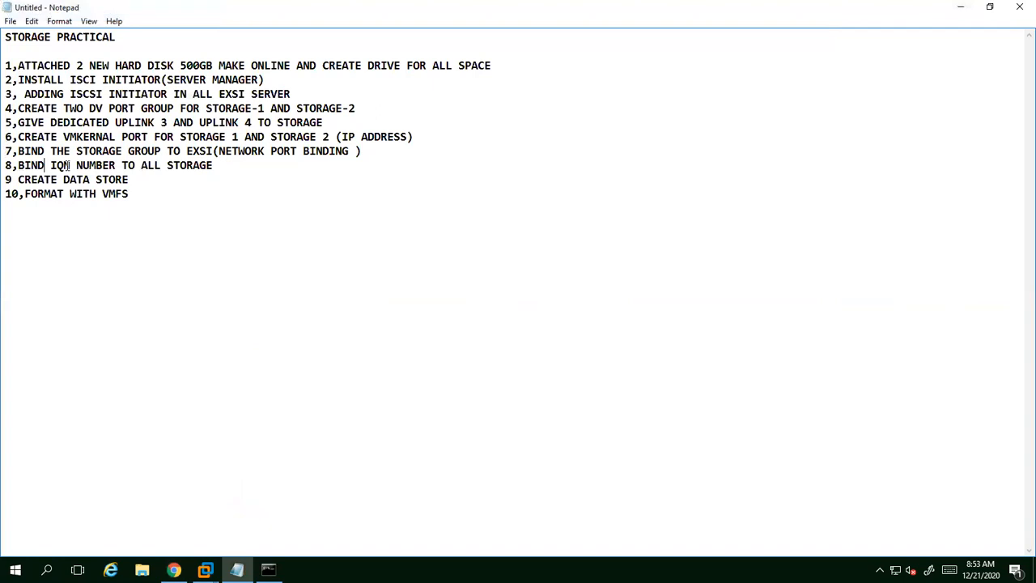
mouse_move(206, 570)
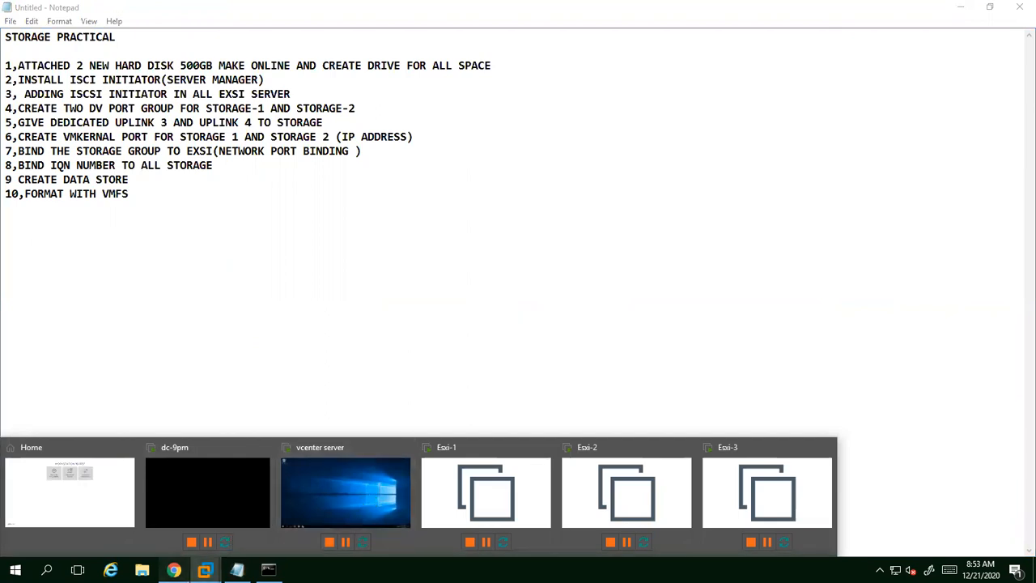
click(174, 569)
click(497, 362)
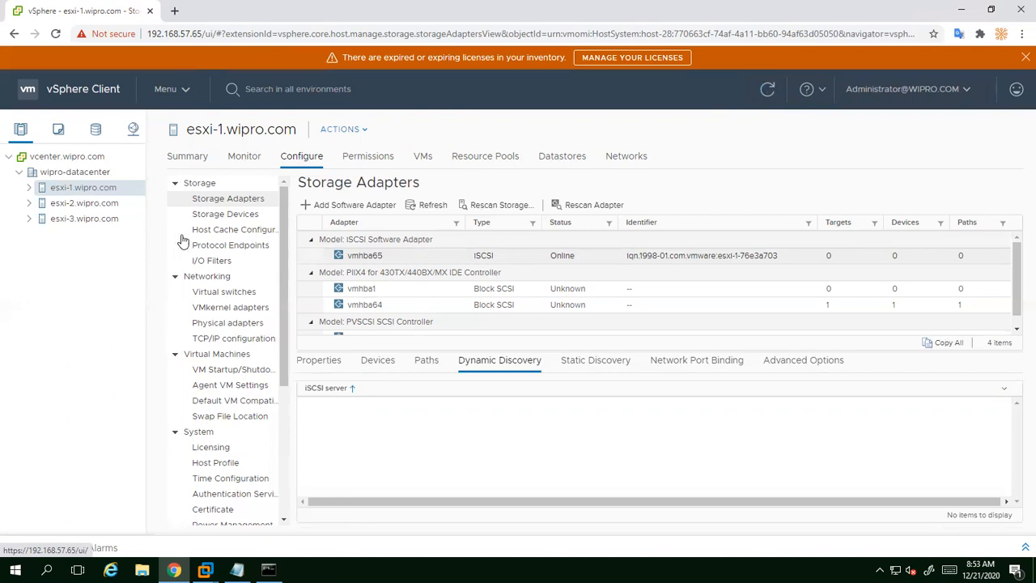
Inspect the devices of the iSCSI software adapter vmhba65 on esxi-2.wipro.com.
click(92, 207)
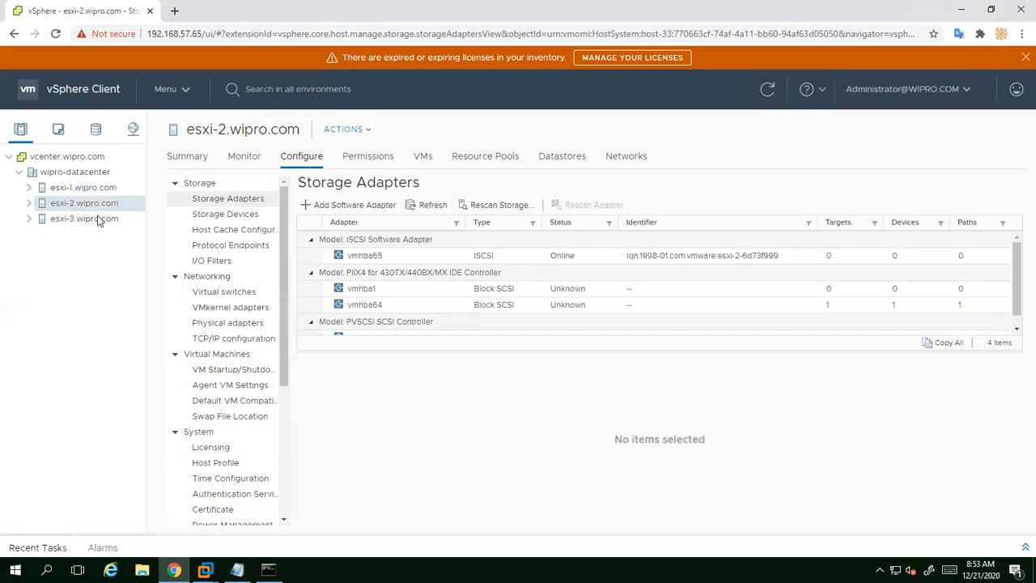
click(374, 256)
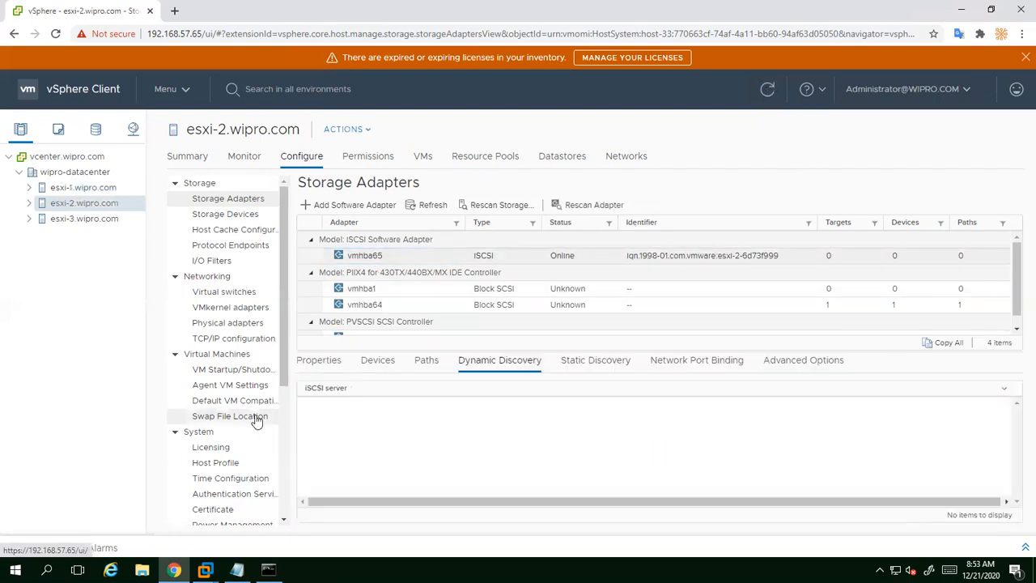
click(374, 361)
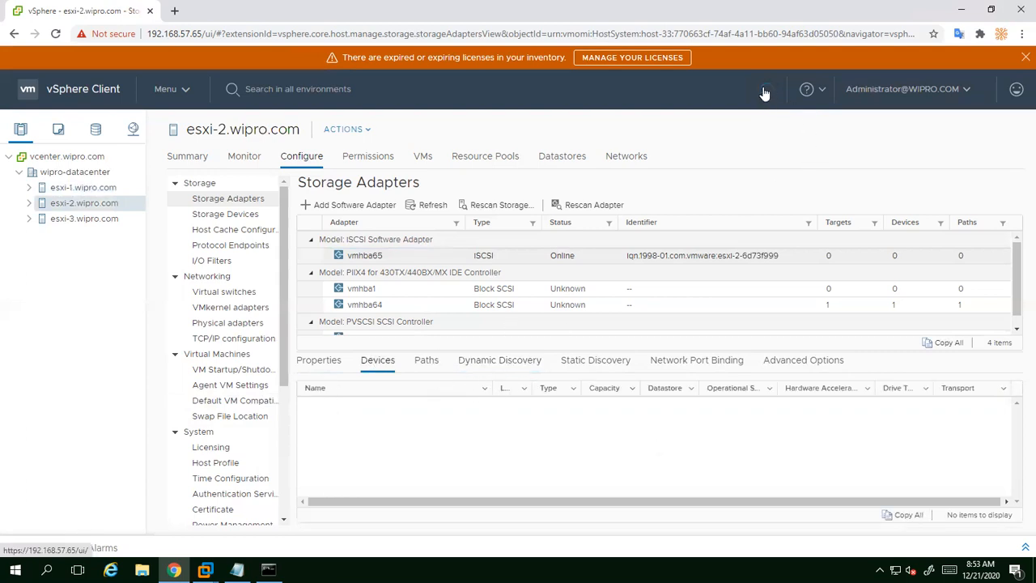
Switch to Server Manager on the vcenter server VM, refresh the iSCSI view and check the status of the lun0 and lun1 virtual disks.
click(961, 15)
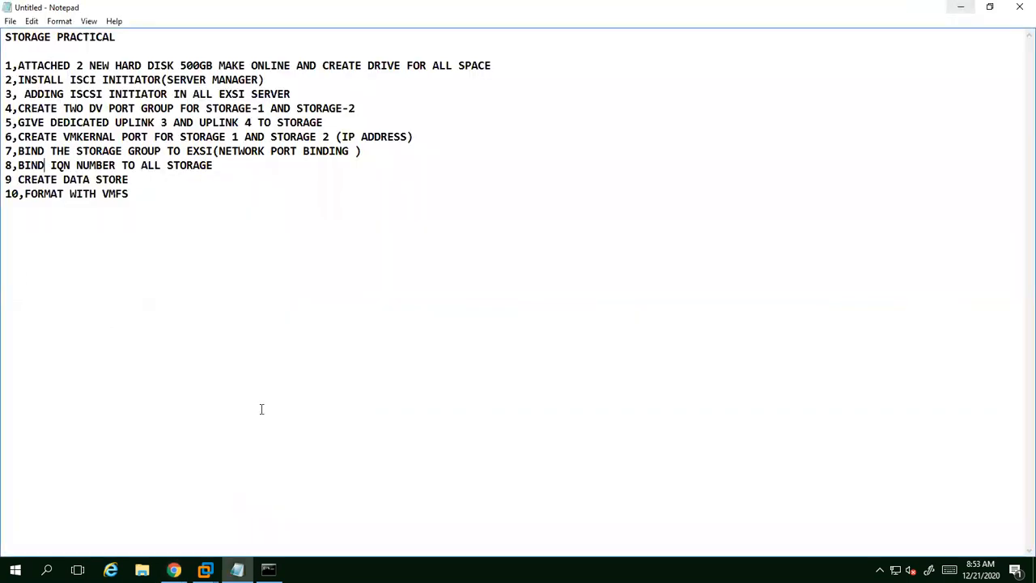
mouse_move(206, 570)
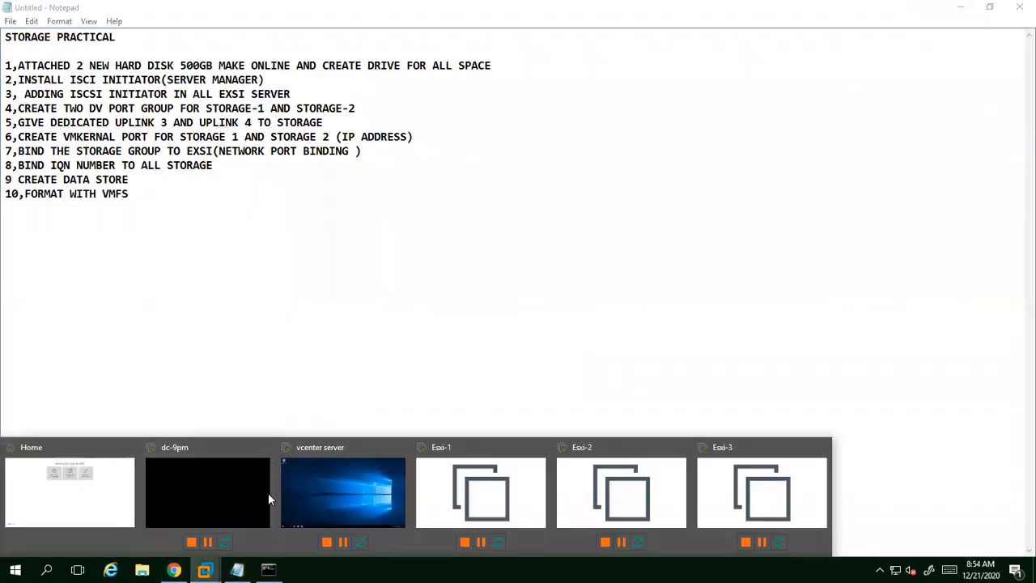
click(335, 482)
click(173, 570)
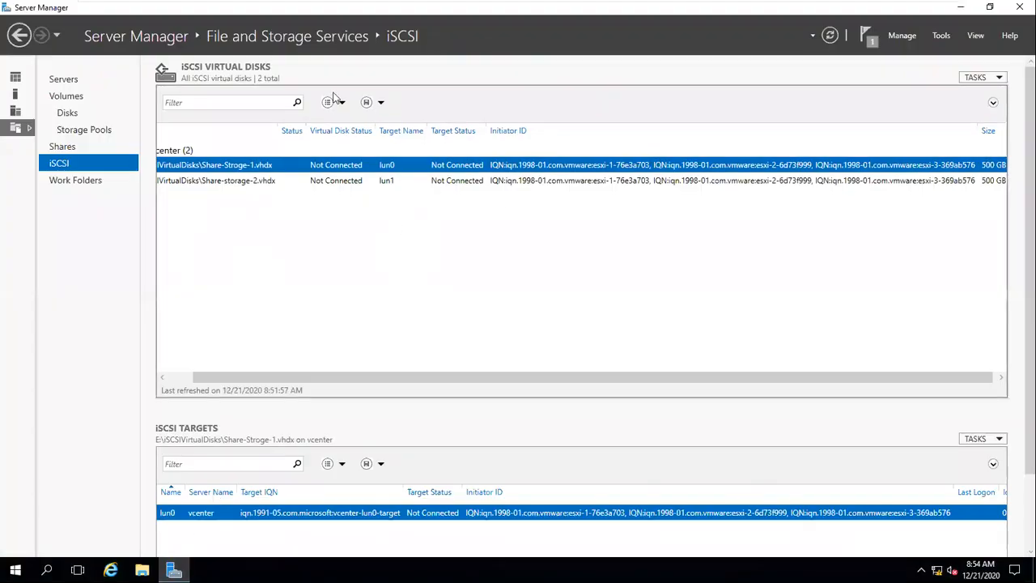
click(829, 36)
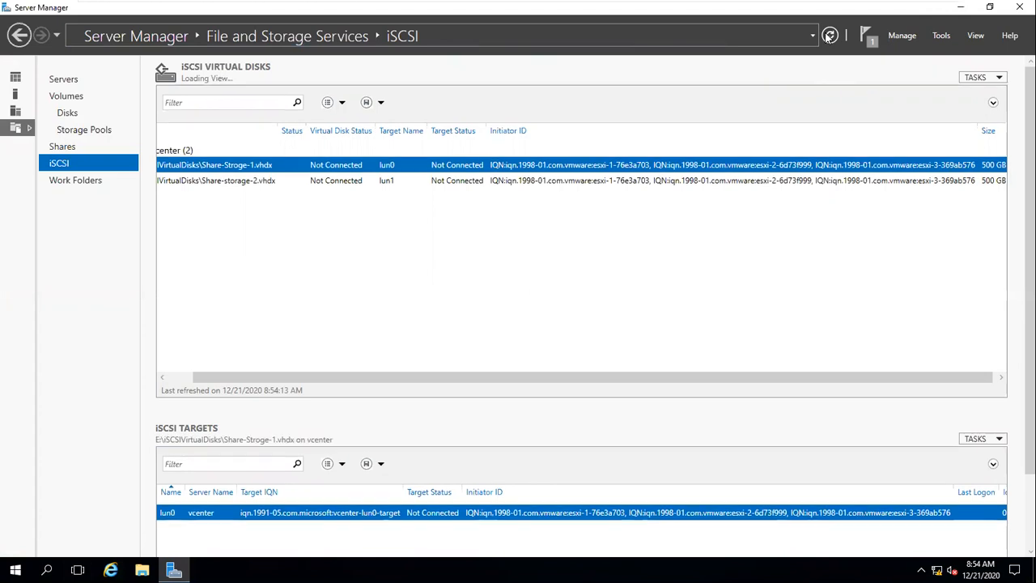
click(332, 180)
click(832, 36)
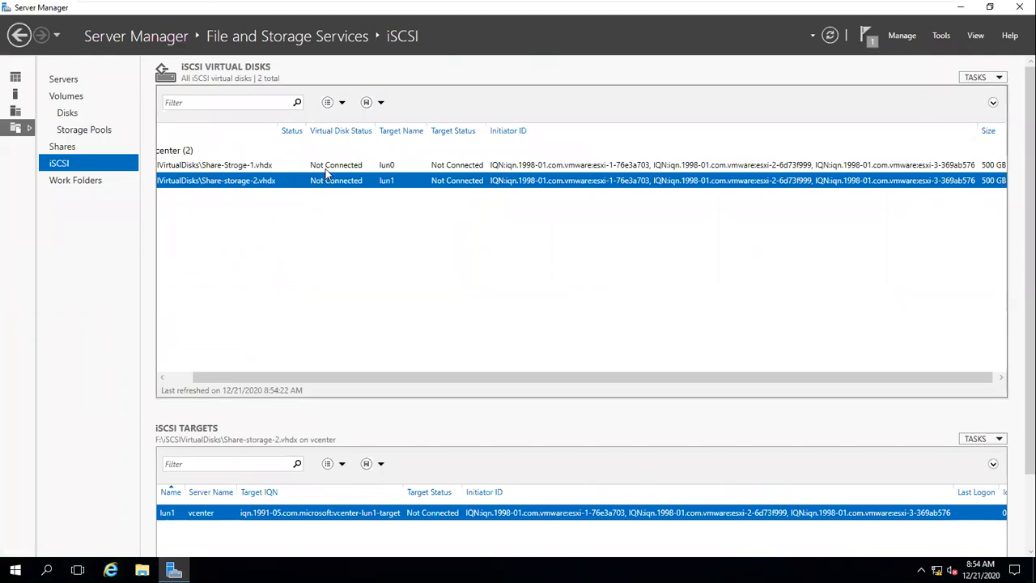
click(830, 35)
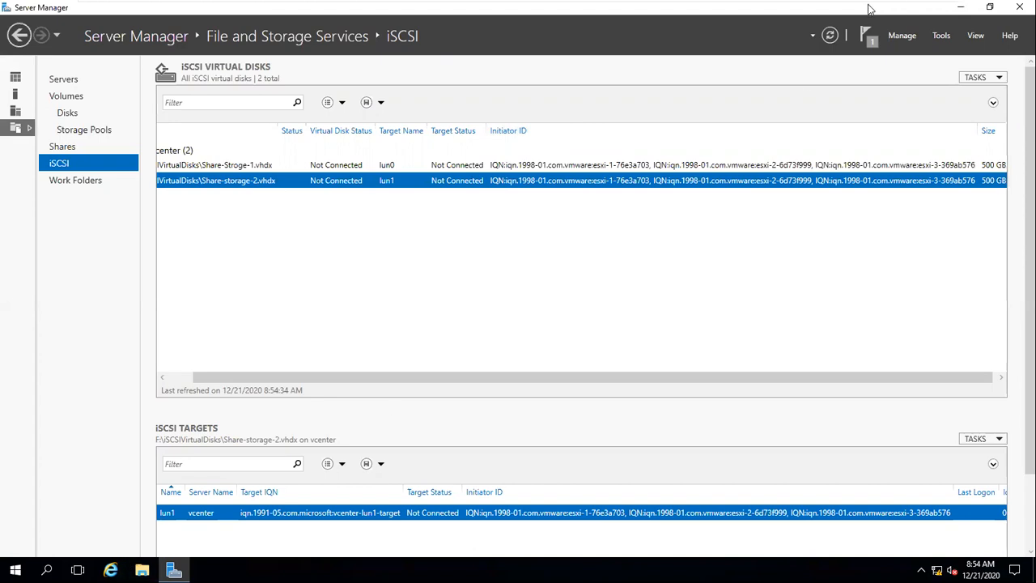
Return to the vSphere Client, select esxi-1.wipro.com and rescan storage for new storage devices and VMFS volumes.
click(959, 7)
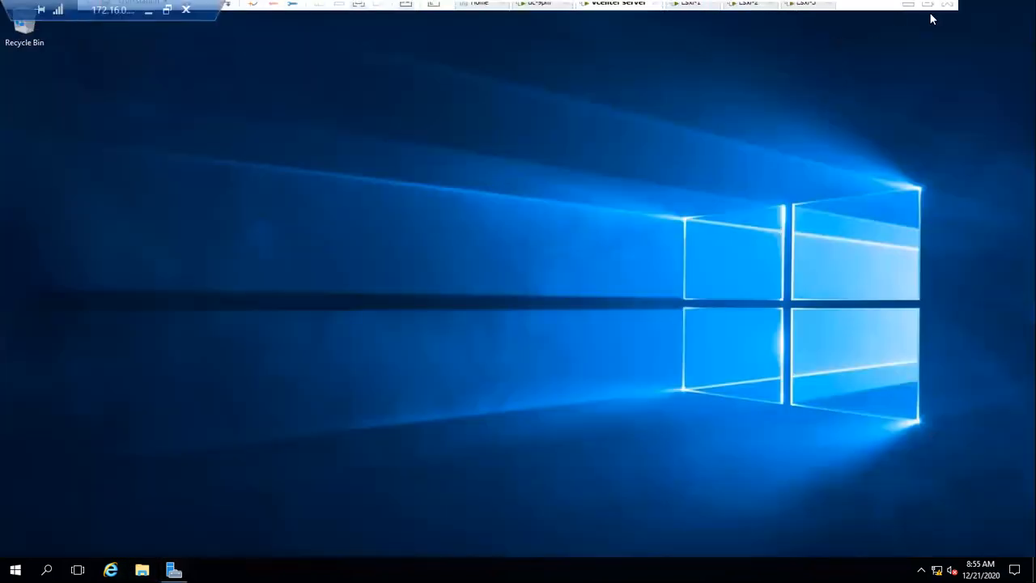
click(907, 6)
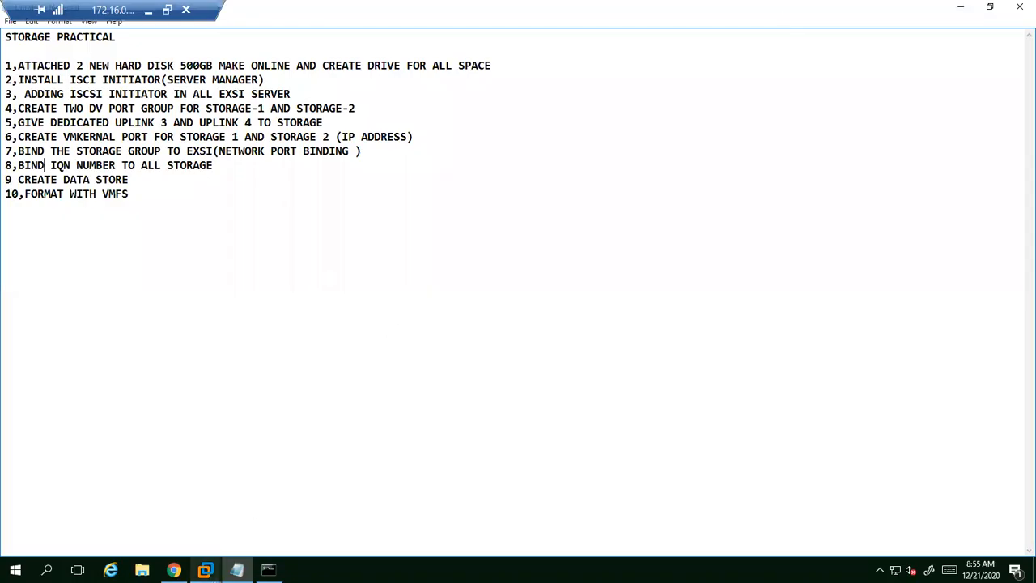
click(173, 569)
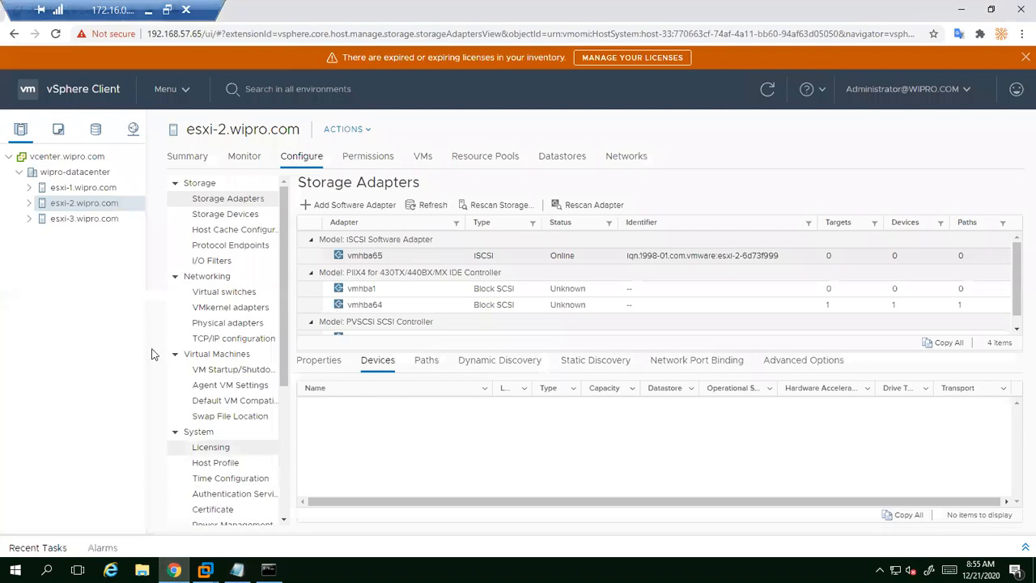
click(69, 189)
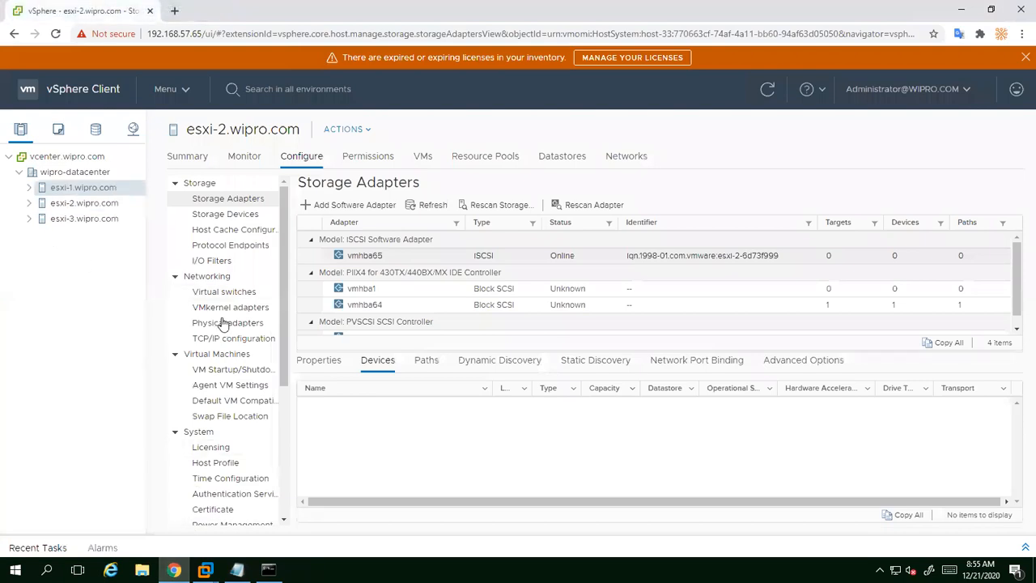
click(371, 390)
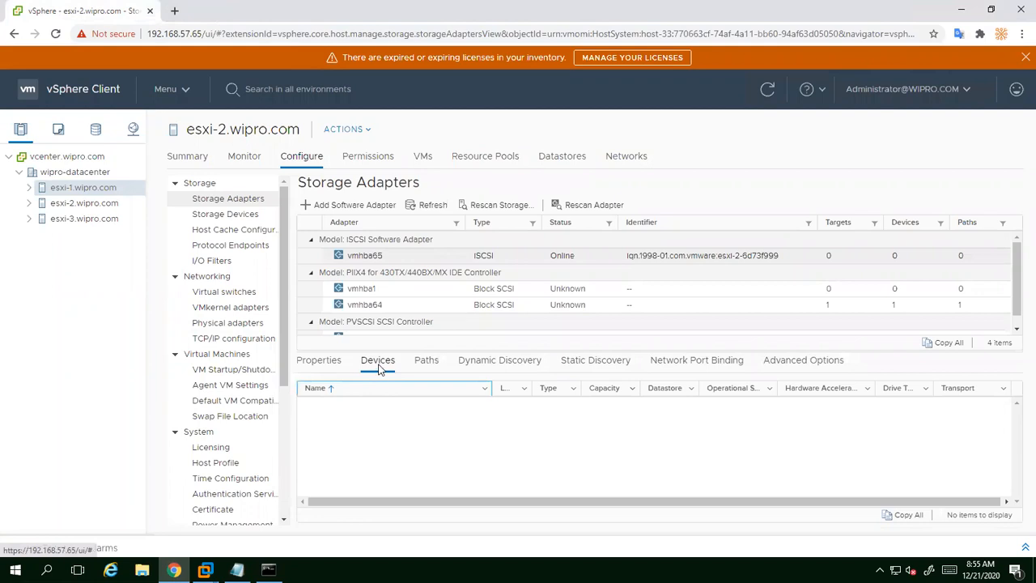
click(480, 207)
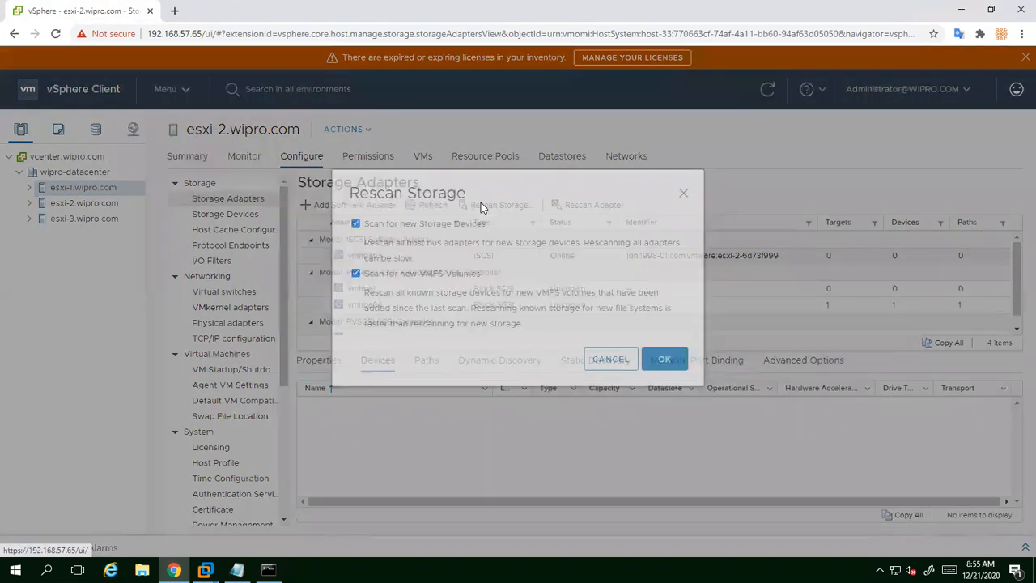
click(676, 386)
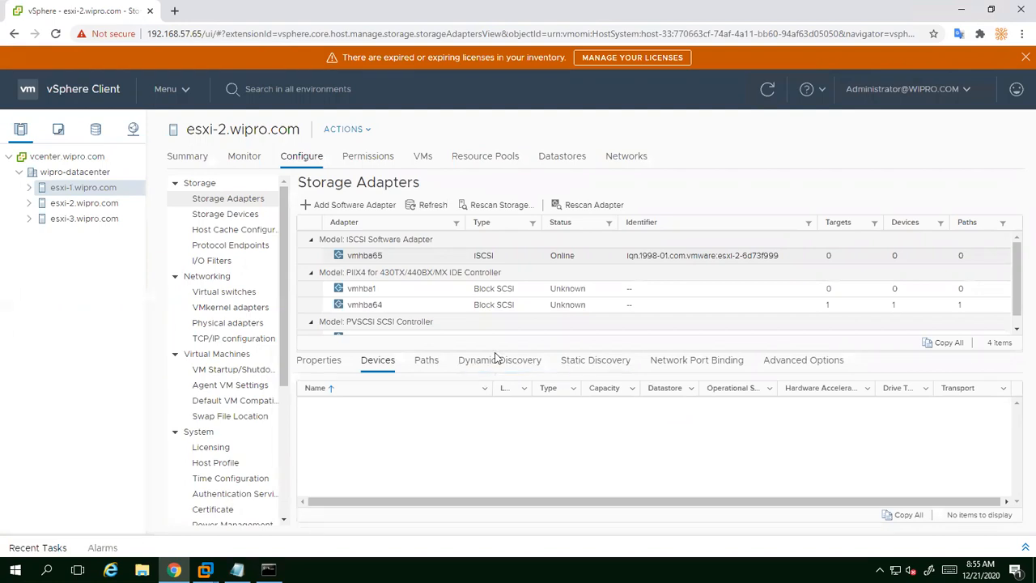
Refresh the storage adapters and check the dynamic discovery servers of the iSCSI adapter vmhba65.
click(354, 259)
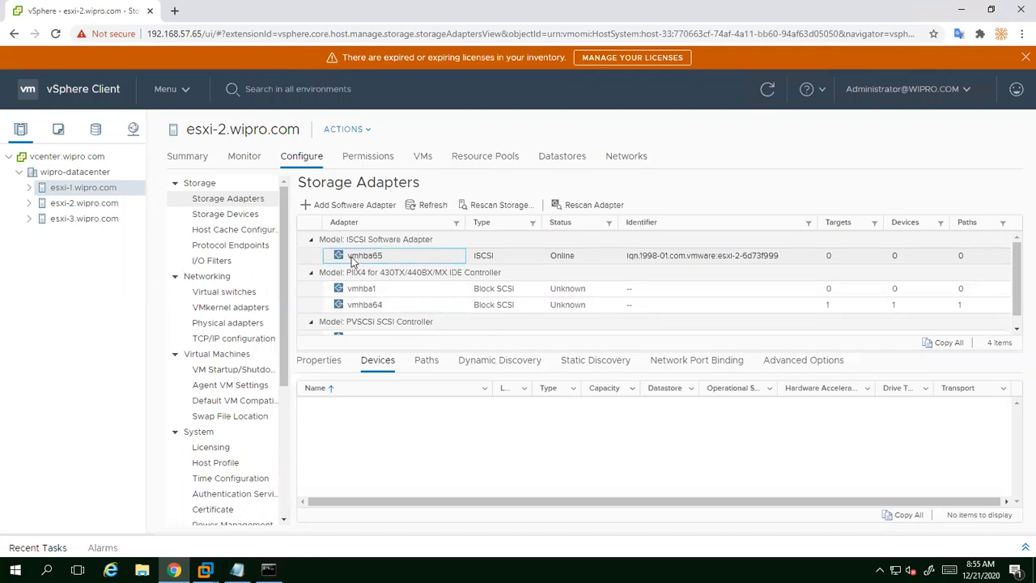
click(436, 207)
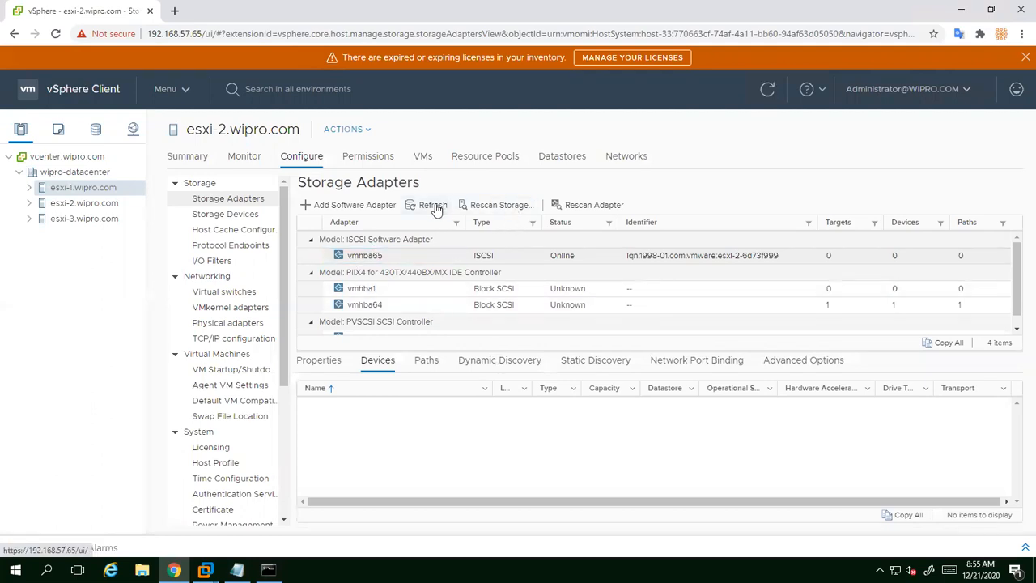
click(491, 366)
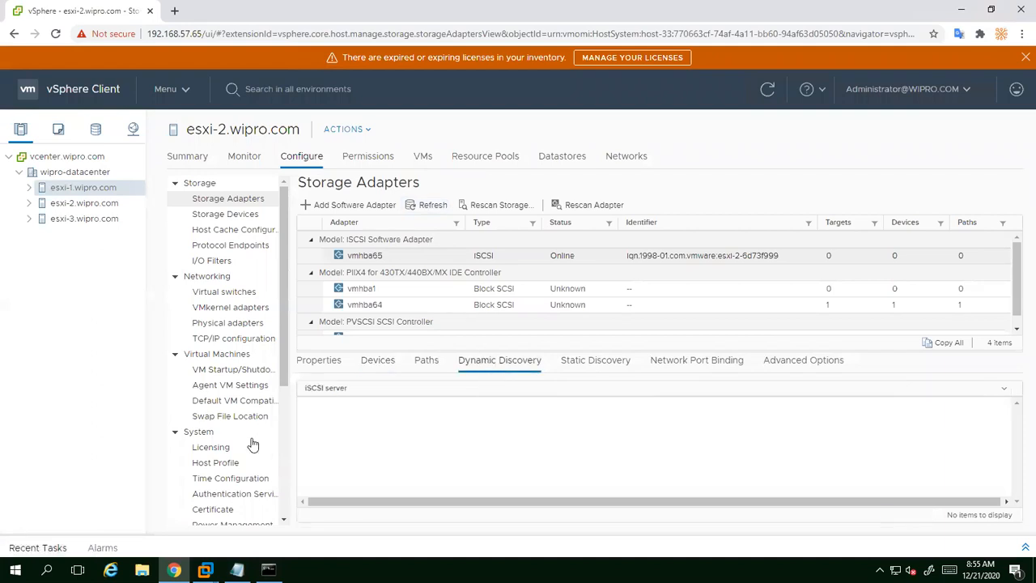
click(354, 254)
double_click(486, 364)
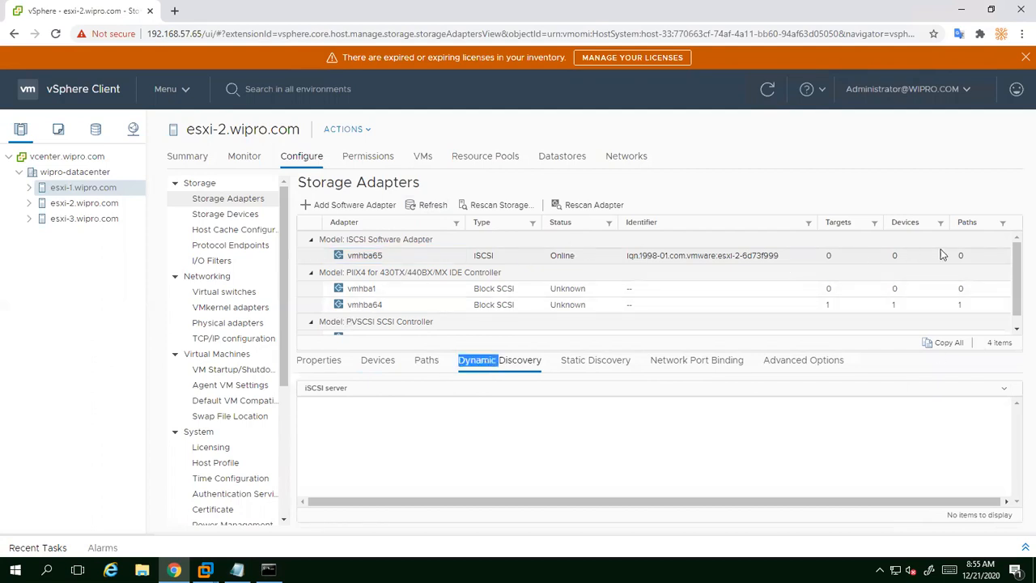
drag(1018, 269, 1017, 306)
scroll(1017, 306, up, 1)
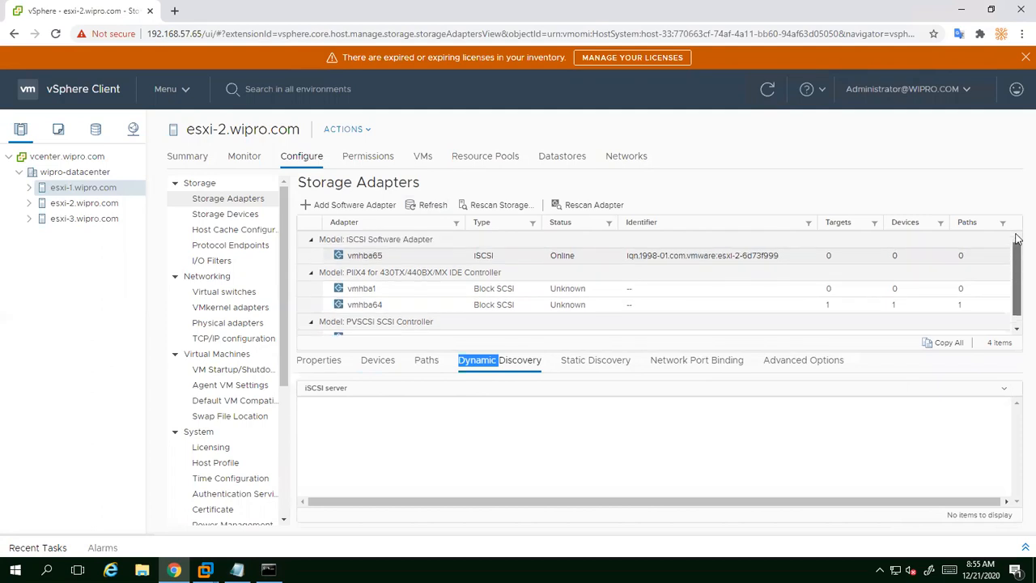
Reselect vmhba65 under the iSCSI Software Adapter model and review its devices and dynamic discovery servers.
click(340, 243)
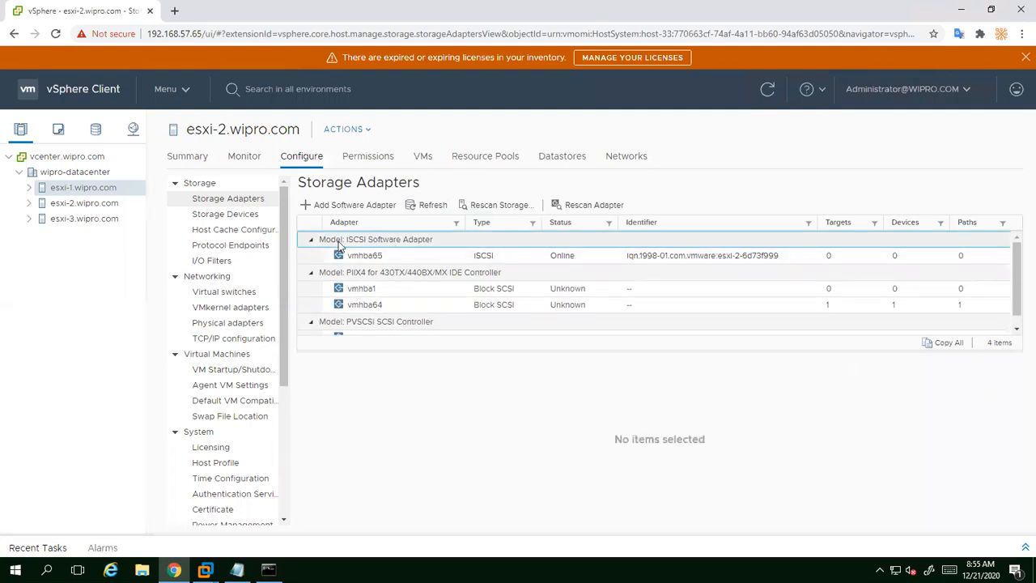
click(338, 256)
click(491, 258)
click(332, 370)
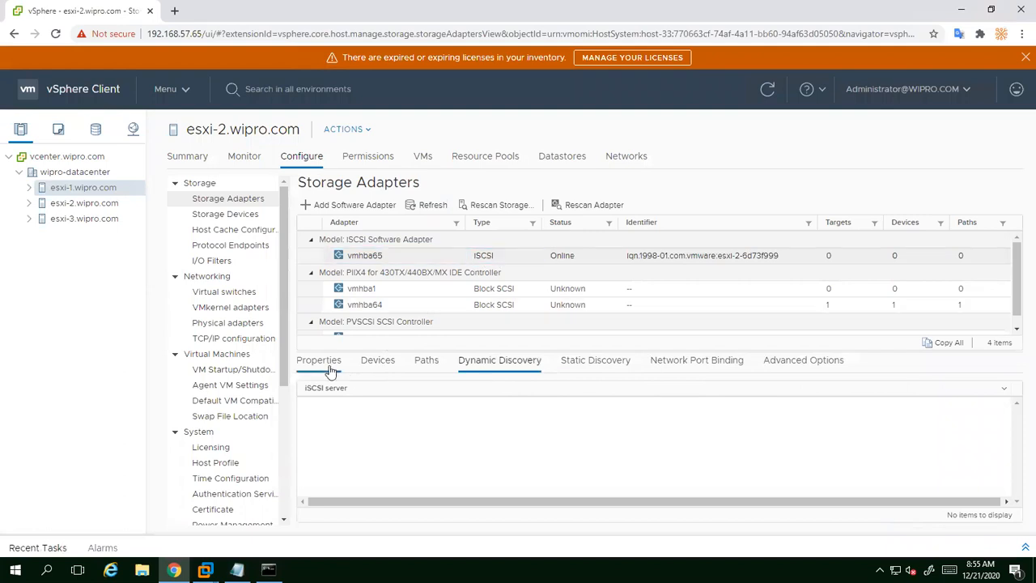
click(379, 360)
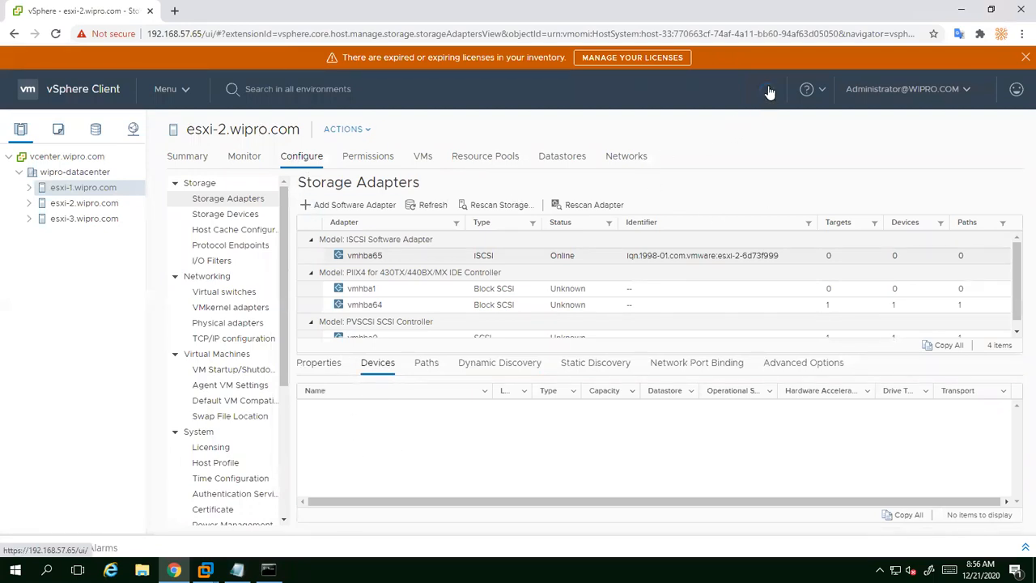
click(481, 366)
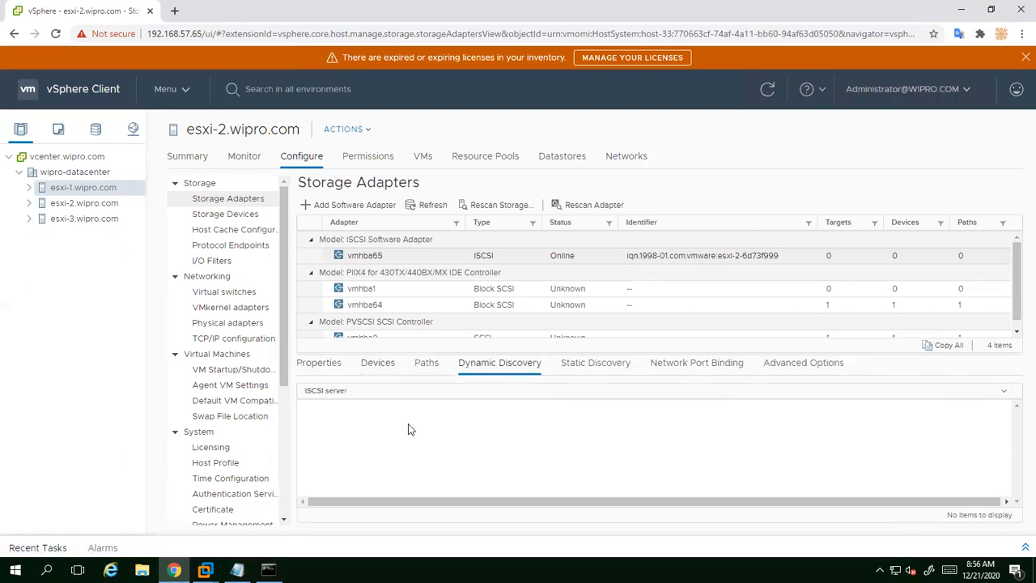
Examine the network port bindings and advanced options of vmhba65, then recheck its devices and dynamic discovery servers.
click(669, 366)
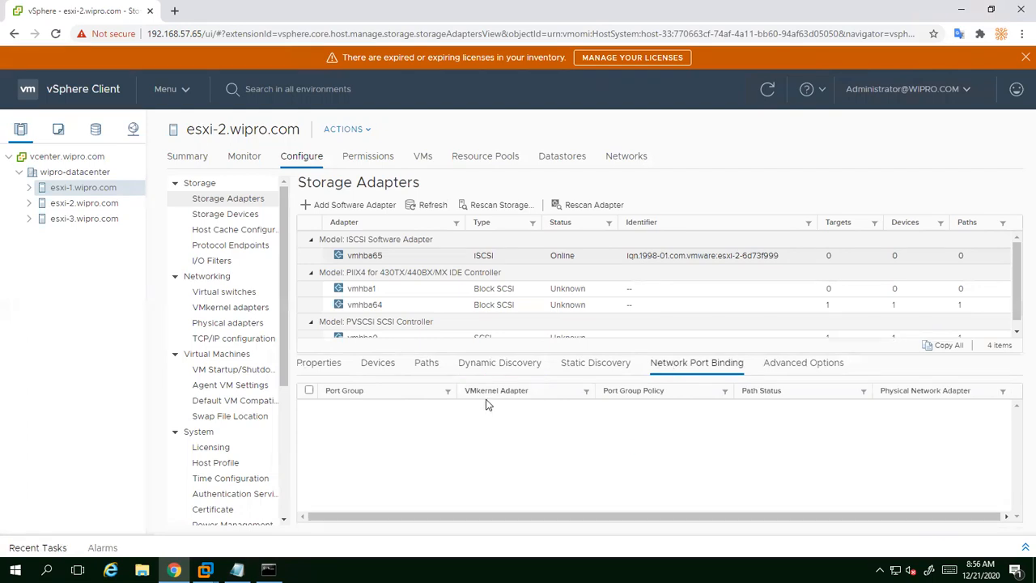
click(313, 395)
click(753, 396)
click(620, 395)
click(806, 366)
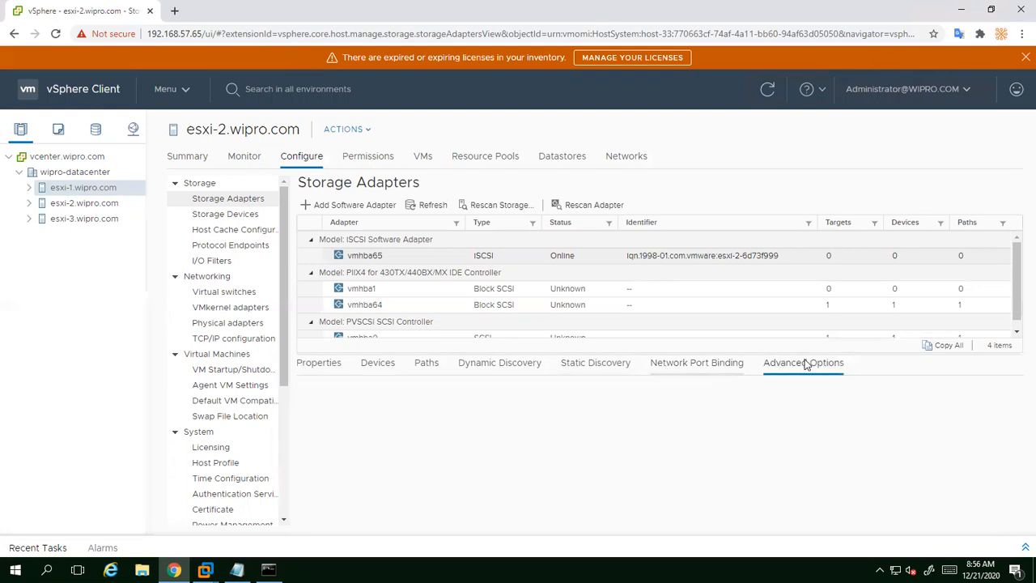
click(387, 365)
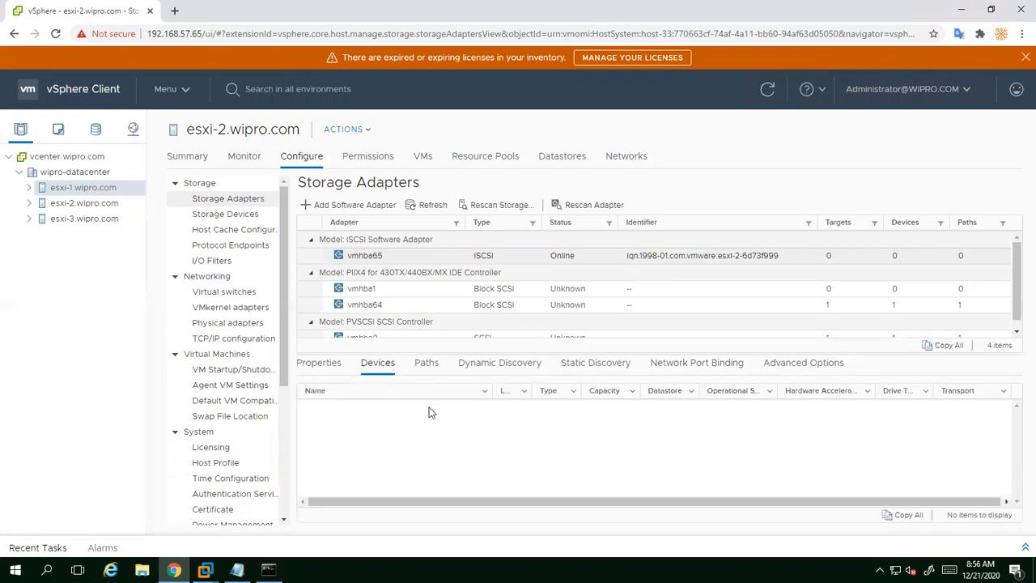
click(501, 368)
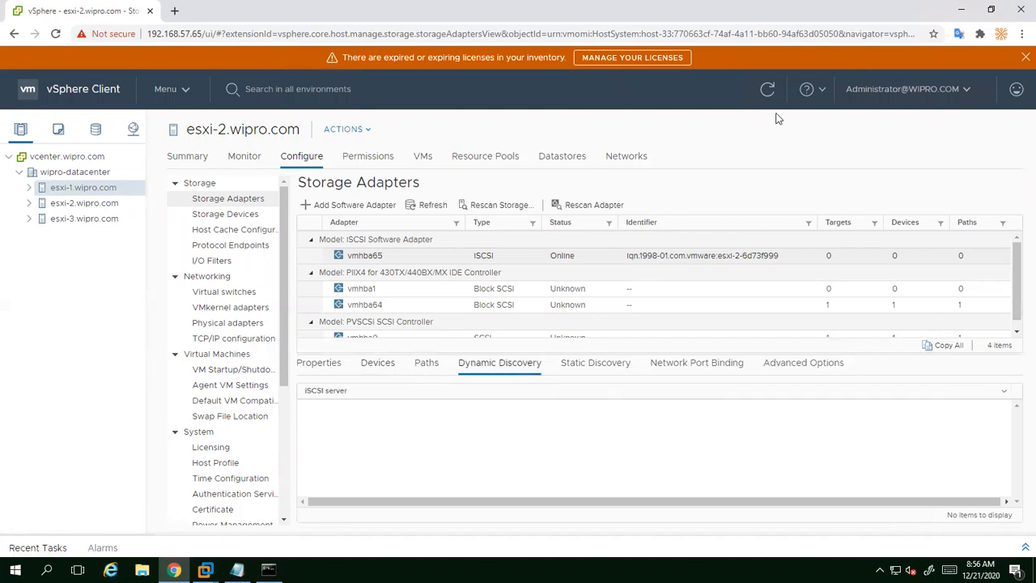
Rescan the iSCSI adapter vmhba65 and rescan storage on esxi-2.wipro.com.
click(583, 208)
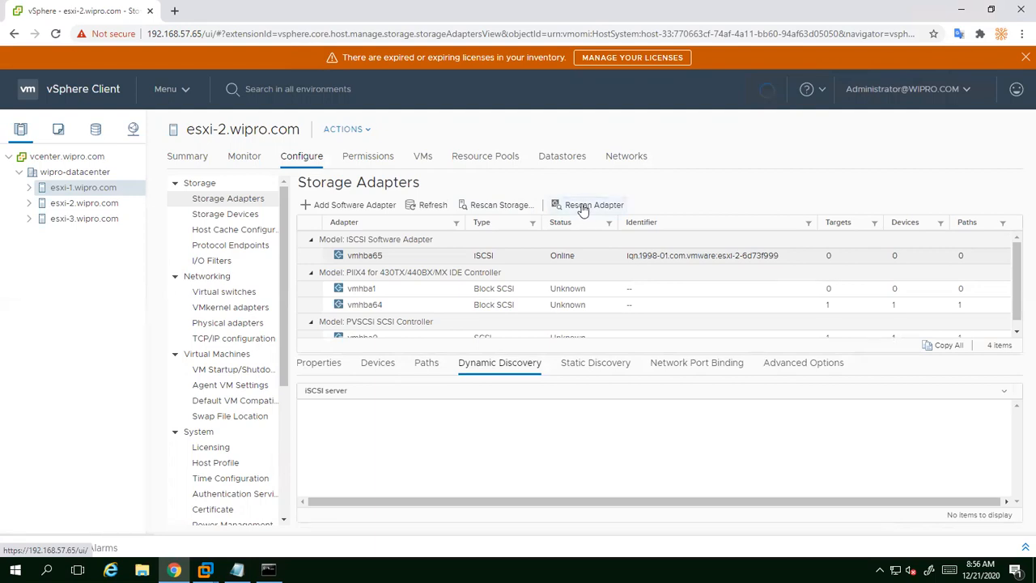
click(372, 258)
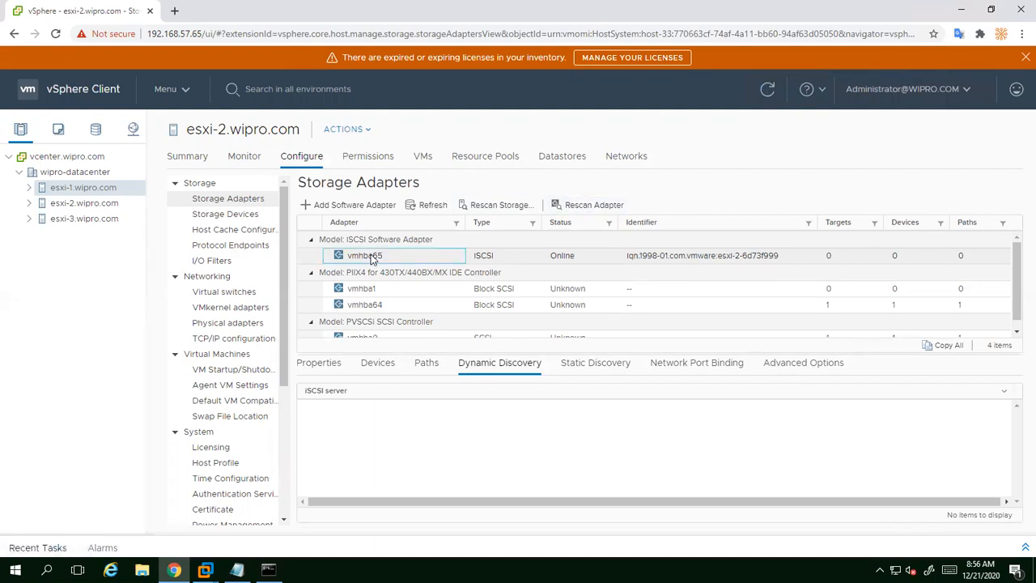
click(336, 209)
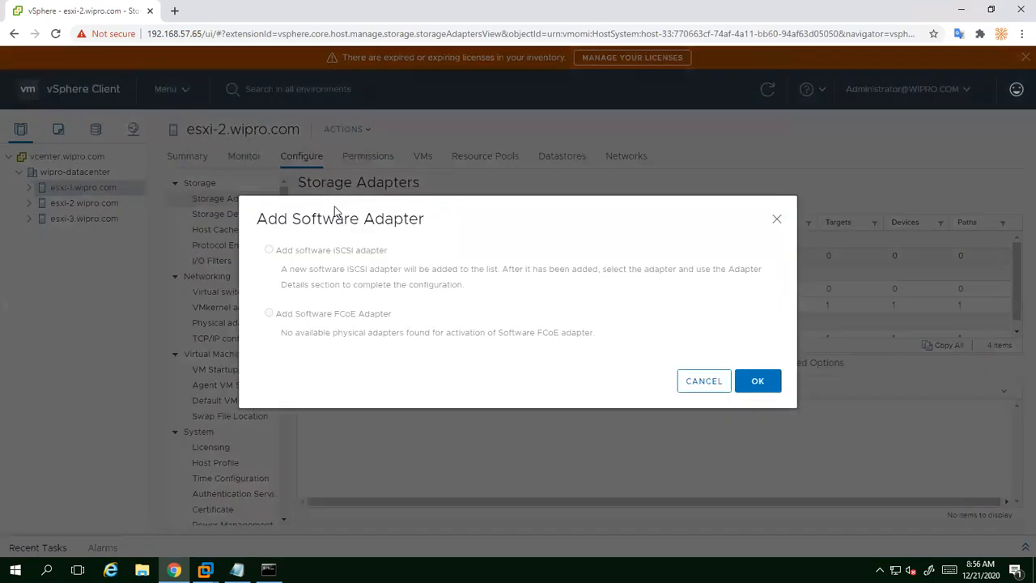
click(706, 381)
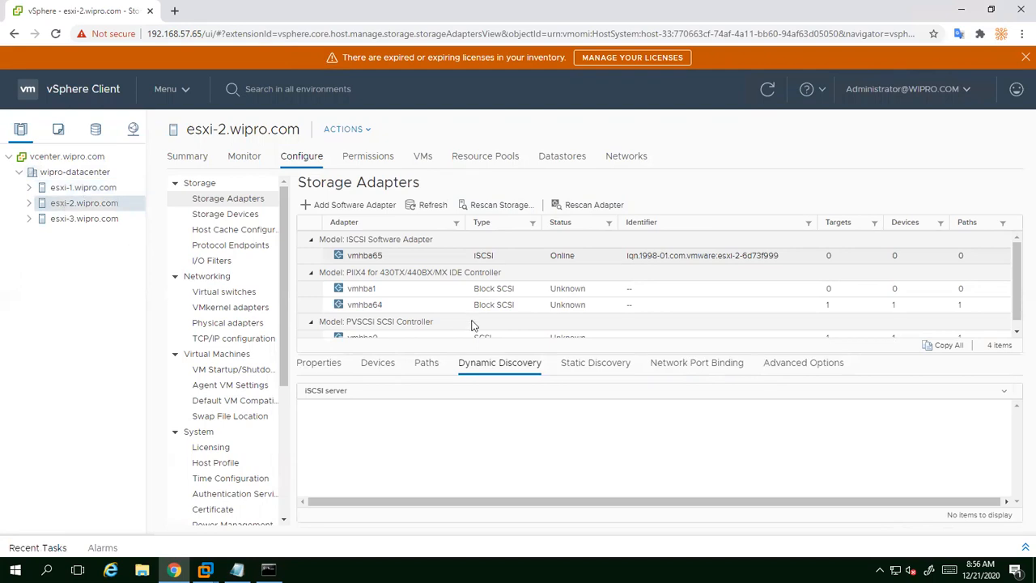
click(486, 209)
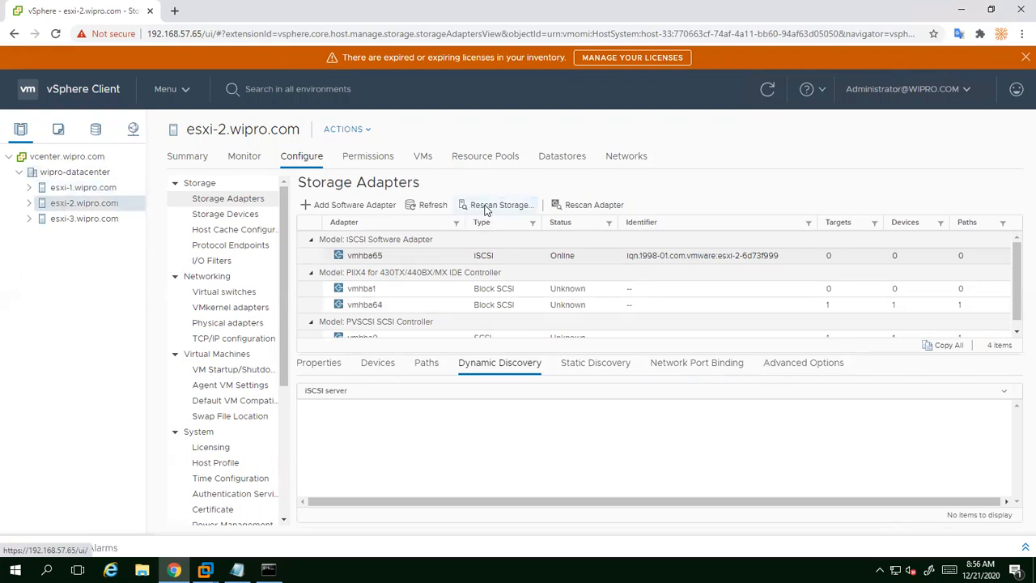
click(664, 383)
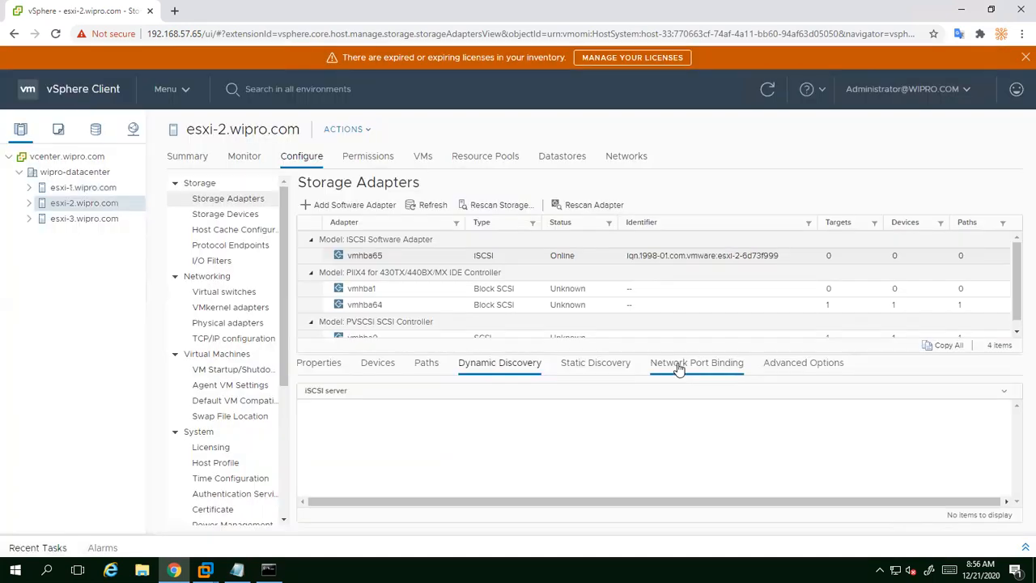
Review the properties, devices, paths, dynamic and static discovery, and network port bindings of vmhba65.
click(318, 364)
click(378, 364)
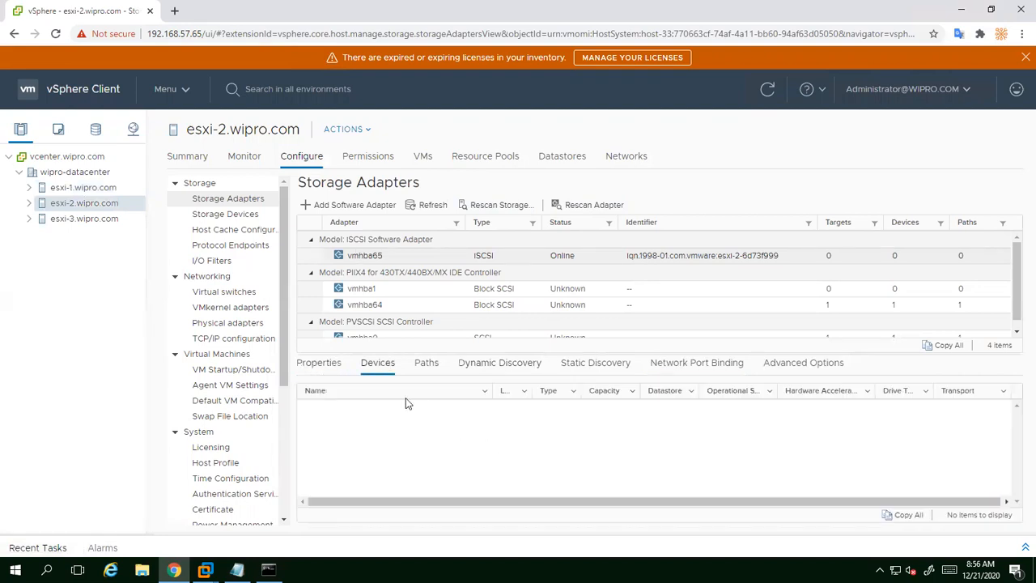
click(399, 394)
click(398, 395)
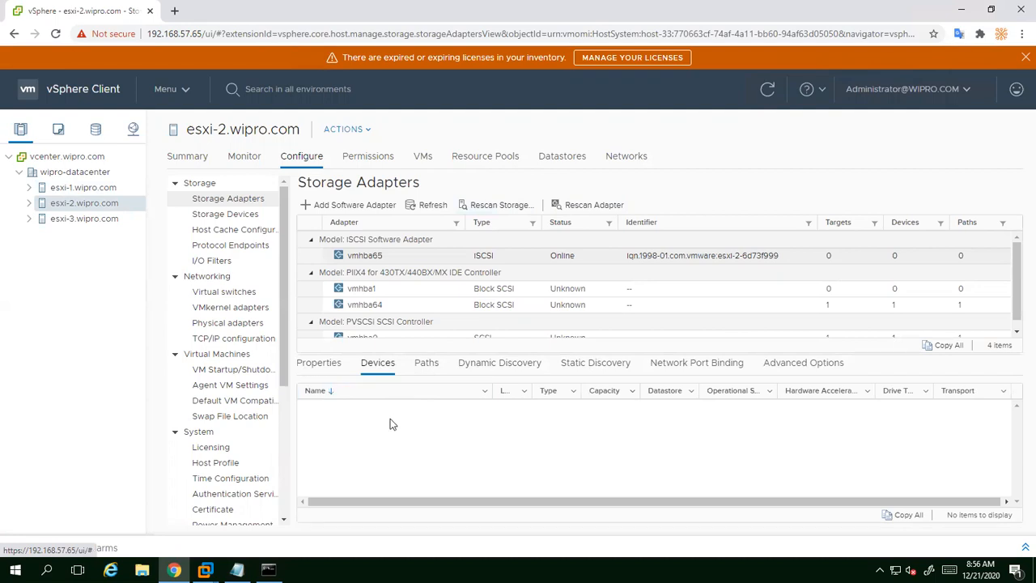
click(424, 370)
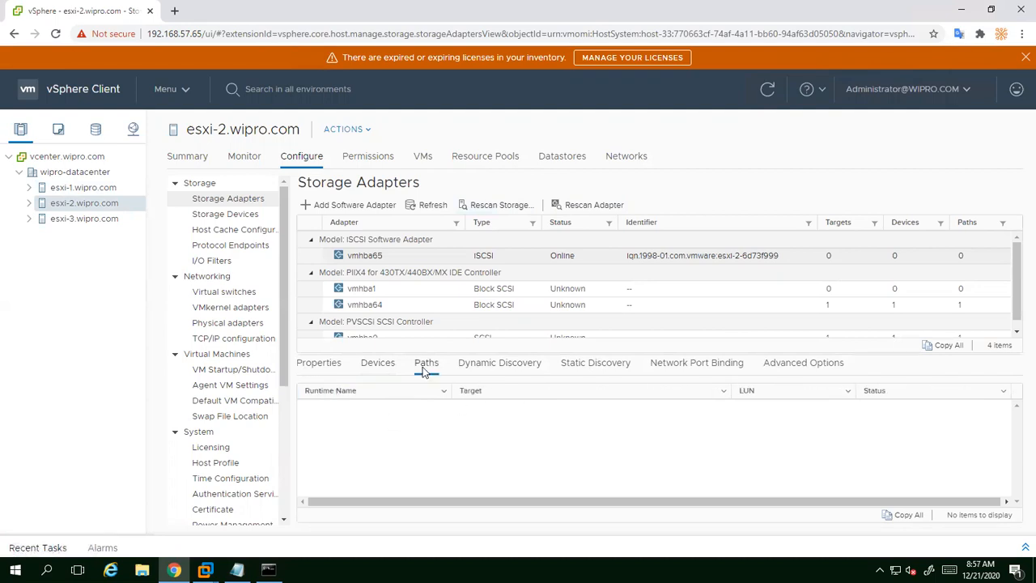
click(498, 375)
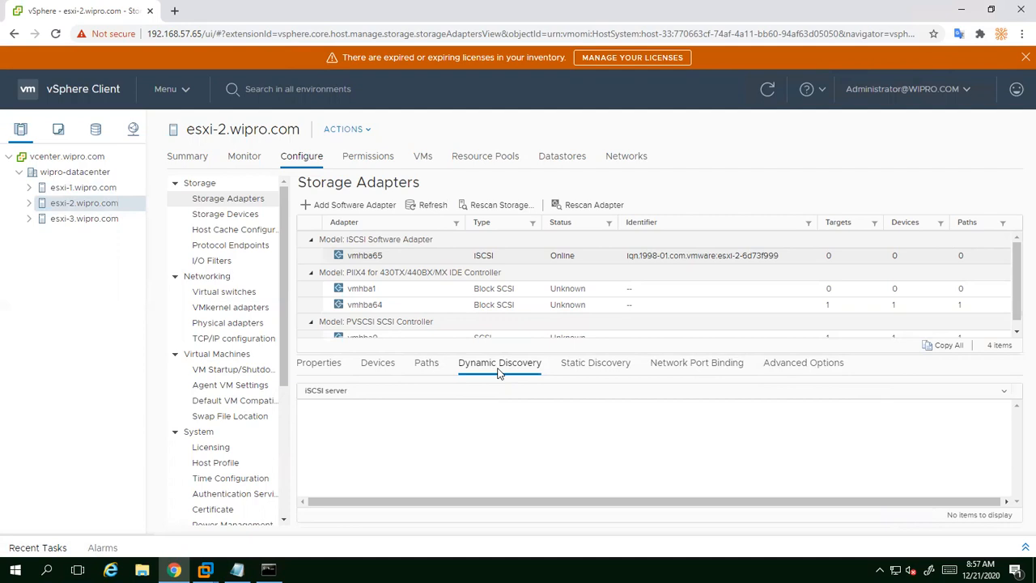
click(589, 368)
click(680, 365)
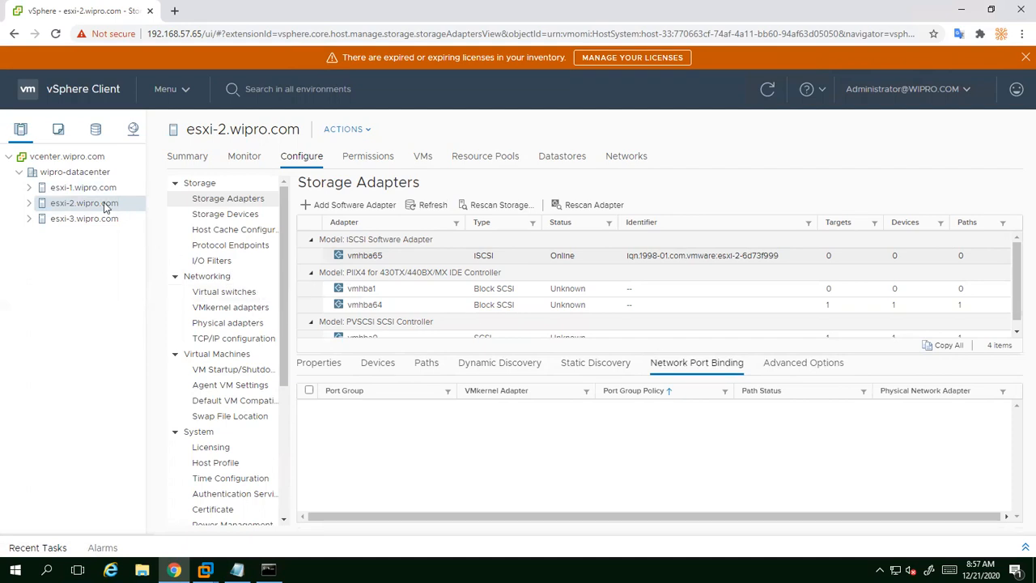
Try to switch the inventory view from esxi-2.wipro.com to esxi-3.wipro.com and esxi-1.wipro.com.
click(66, 218)
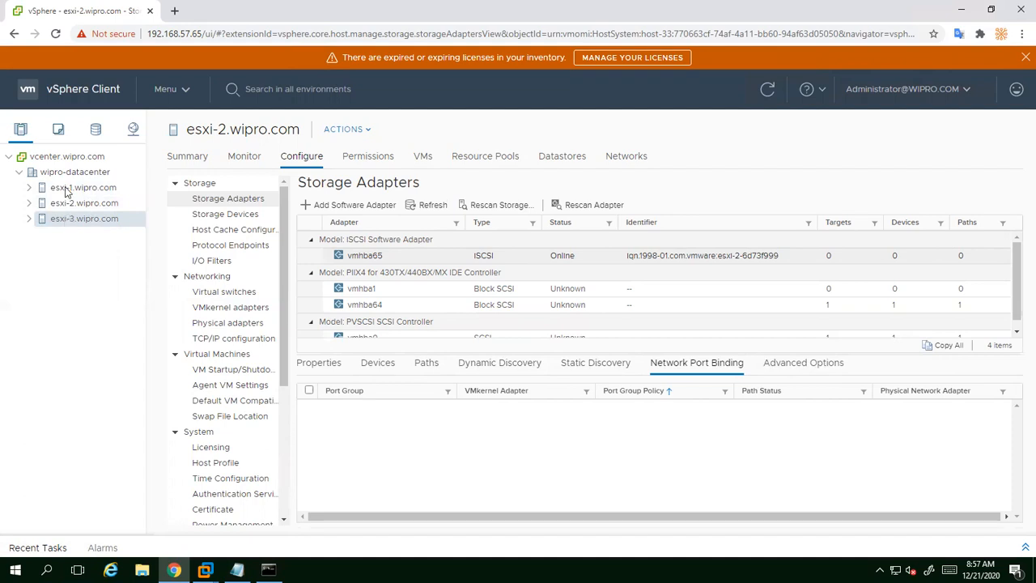
click(65, 188)
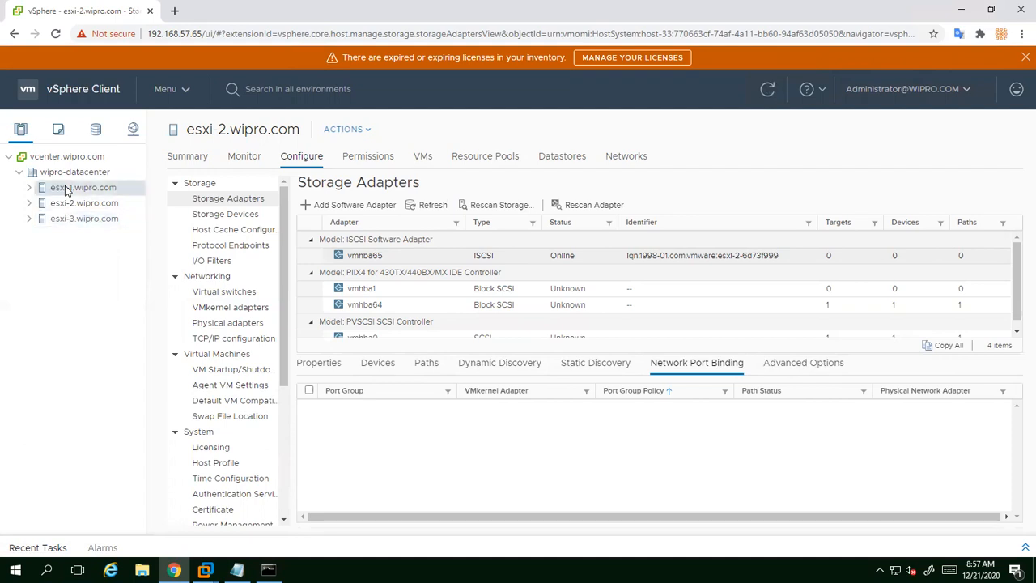
click(328, 204)
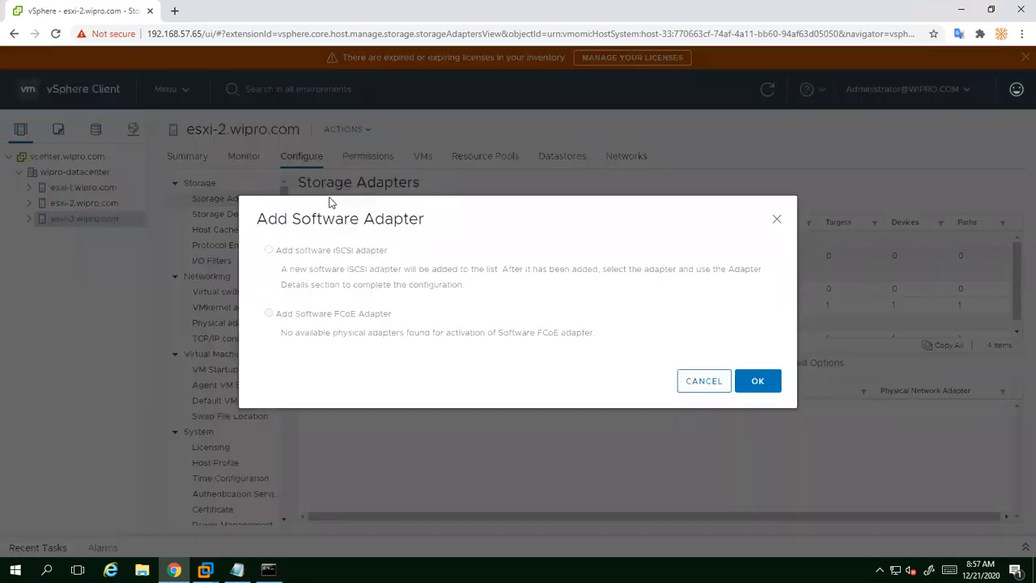
click(777, 219)
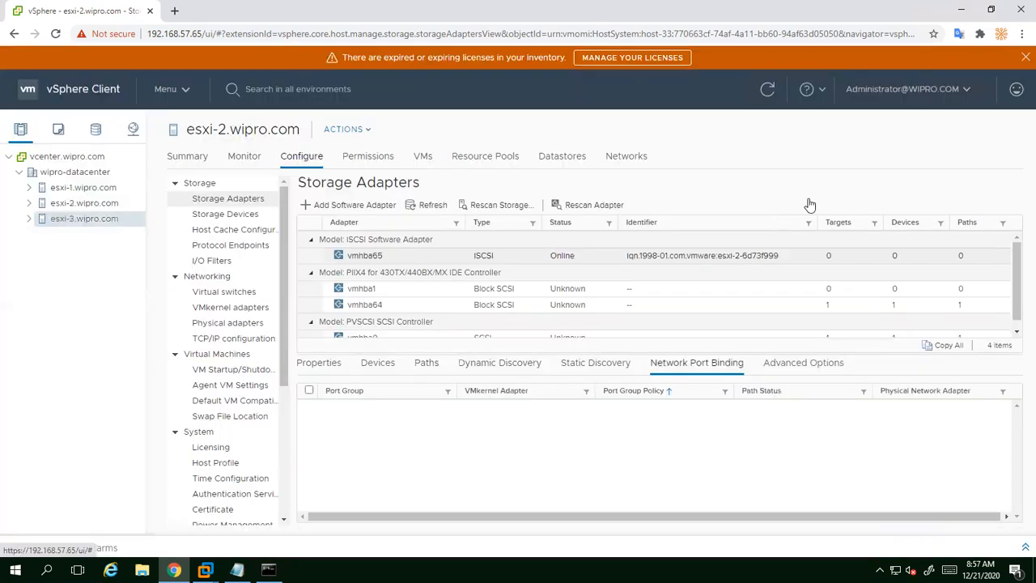
Log out of the vSphere Client and proceed past the certificate warnings for 192.168.57.65 and vcenter.wipro.com to the login page.
click(962, 91)
click(851, 199)
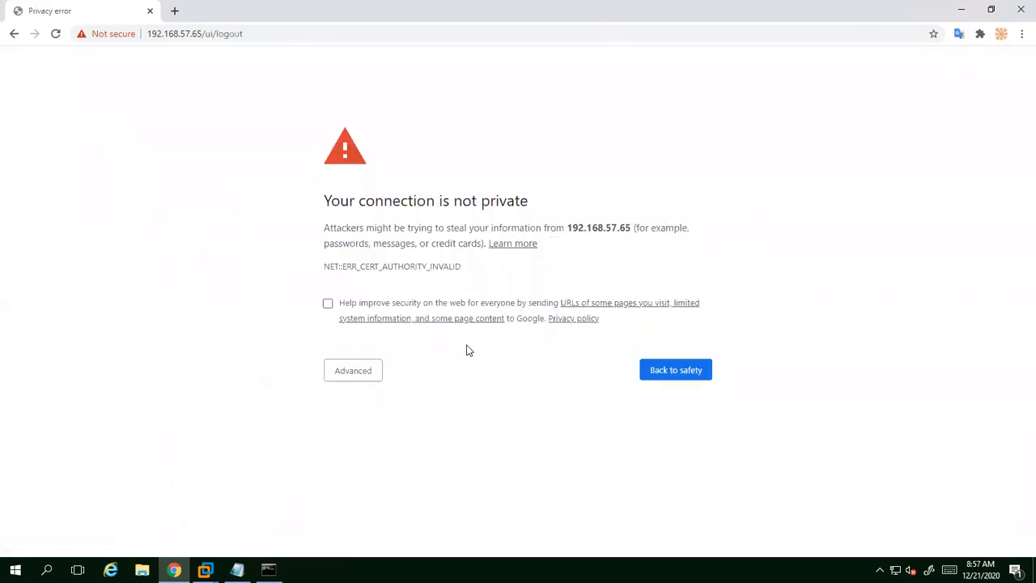
click(366, 373)
click(374, 478)
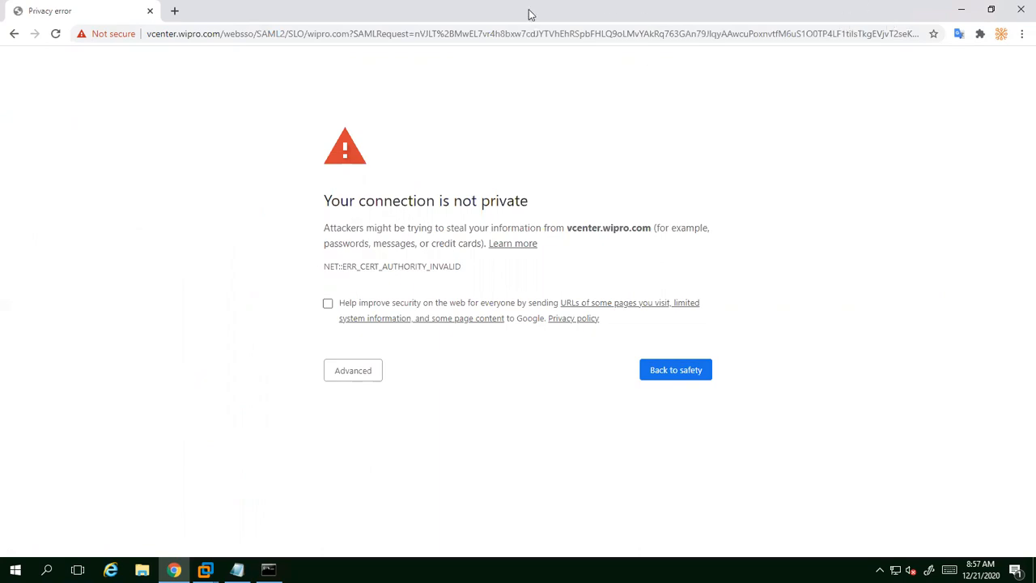
click(355, 369)
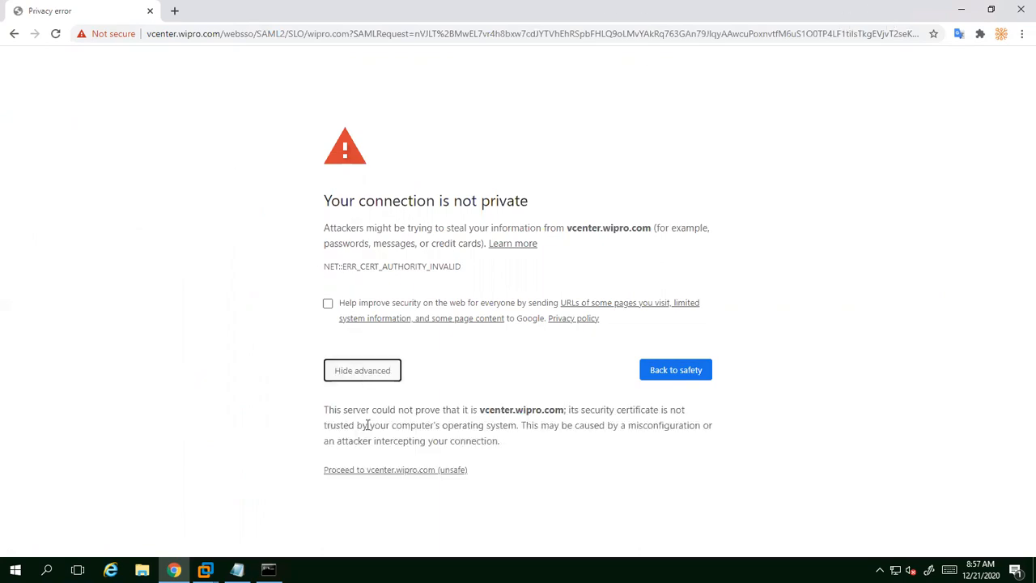
click(386, 471)
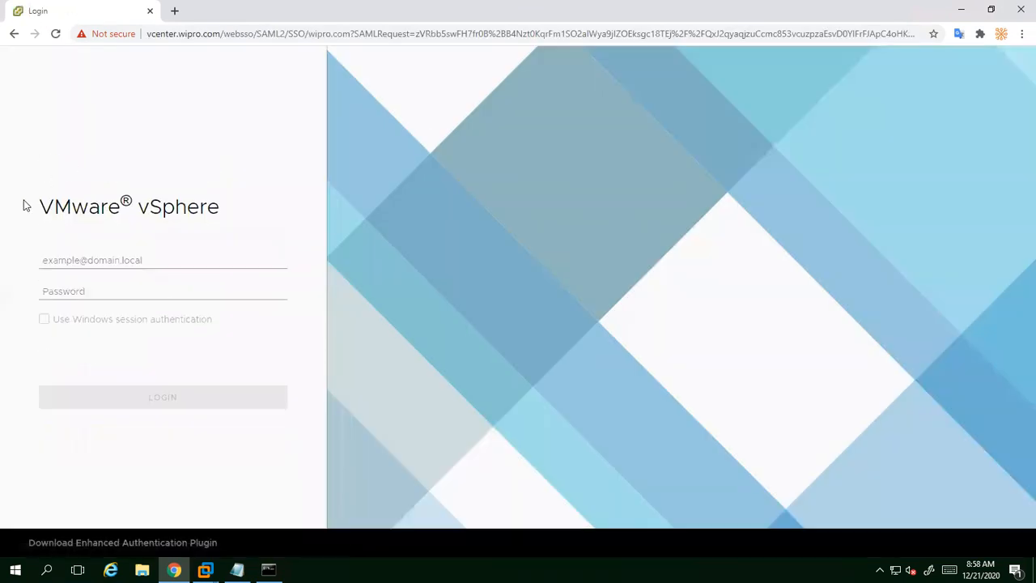
Try to log in to vSphere with the saved wipro.com administrator account and the account password.
click(91, 253)
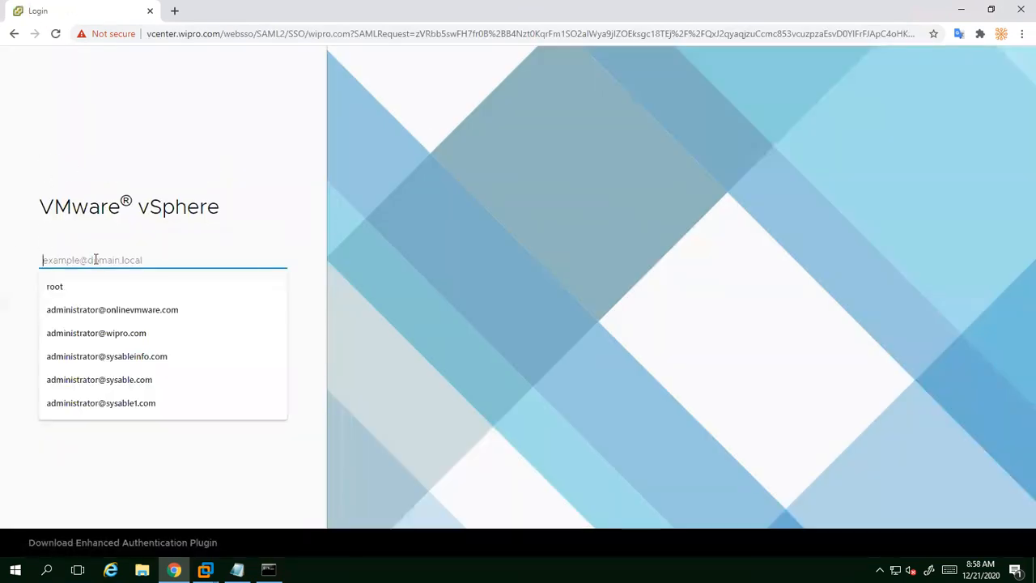
click(75, 331)
click(92, 289)
text(••••••••)
key(Return)
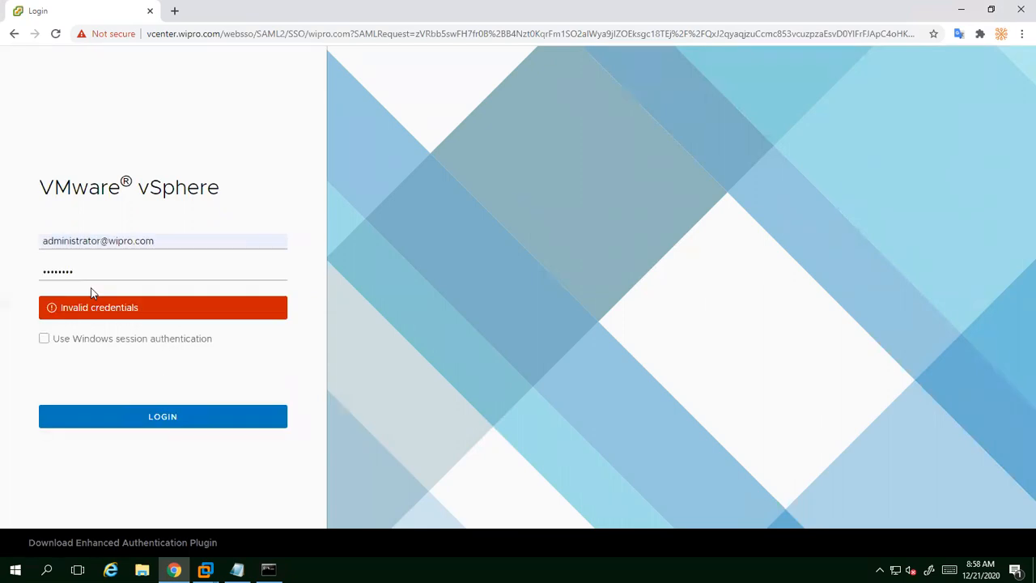
Re-enter the account password on the login form and try to log in again.
double_click(95, 269)
text(••)
key(Return)
drag(95, 267, 11, 279)
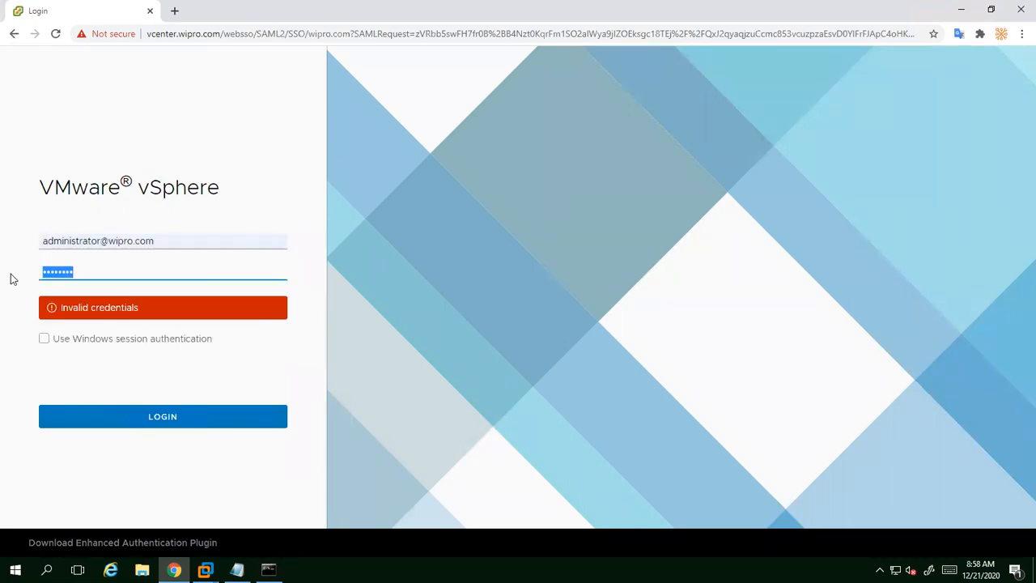
text(•)
key(Return)
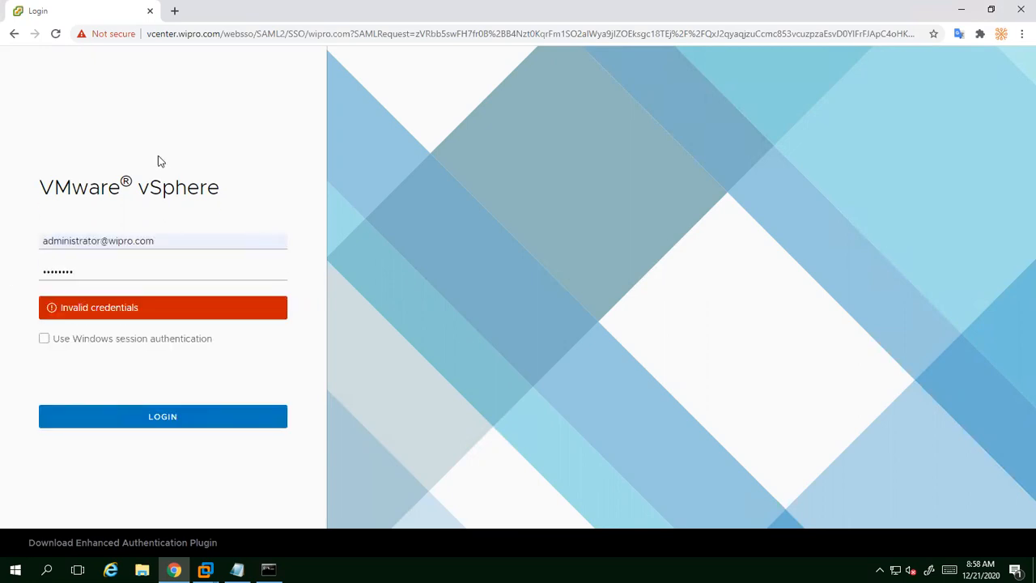
Switch to the vcenter server virtual machine in VMware Workstation and check its IP configuration with ipconfig.
click(962, 11)
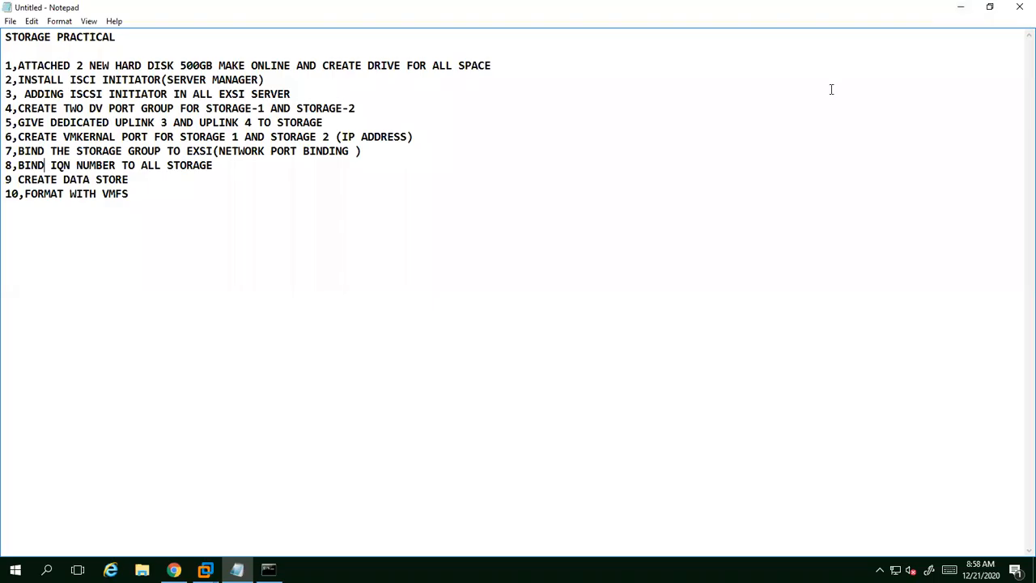
mouse_move(213, 563)
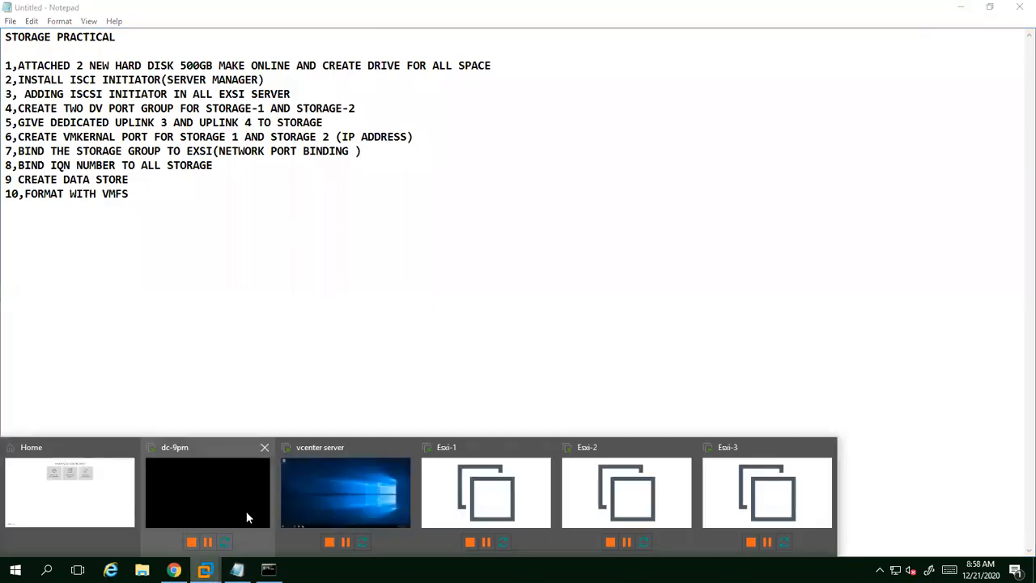
click(312, 489)
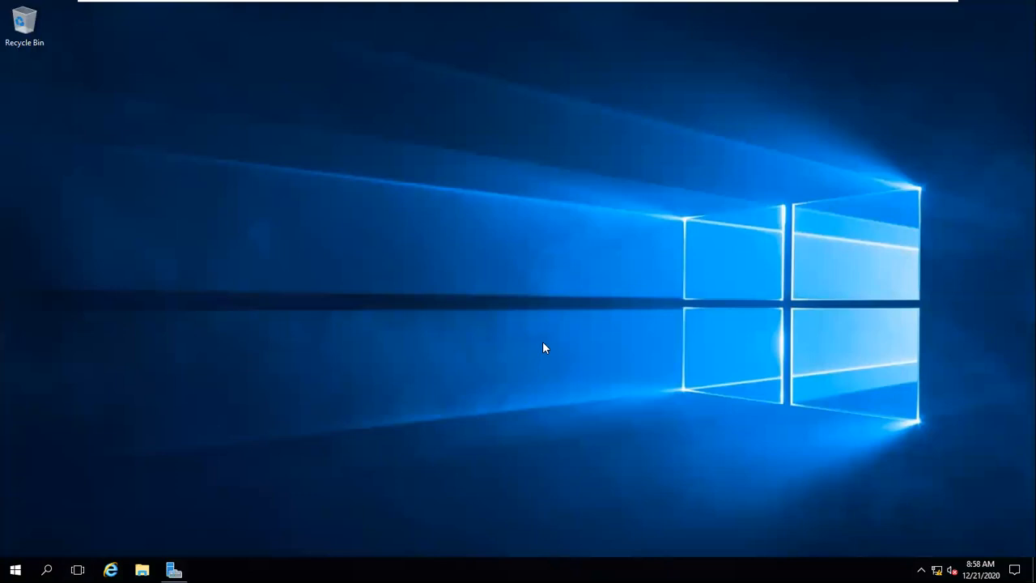
key(super+r)
text(cmd)
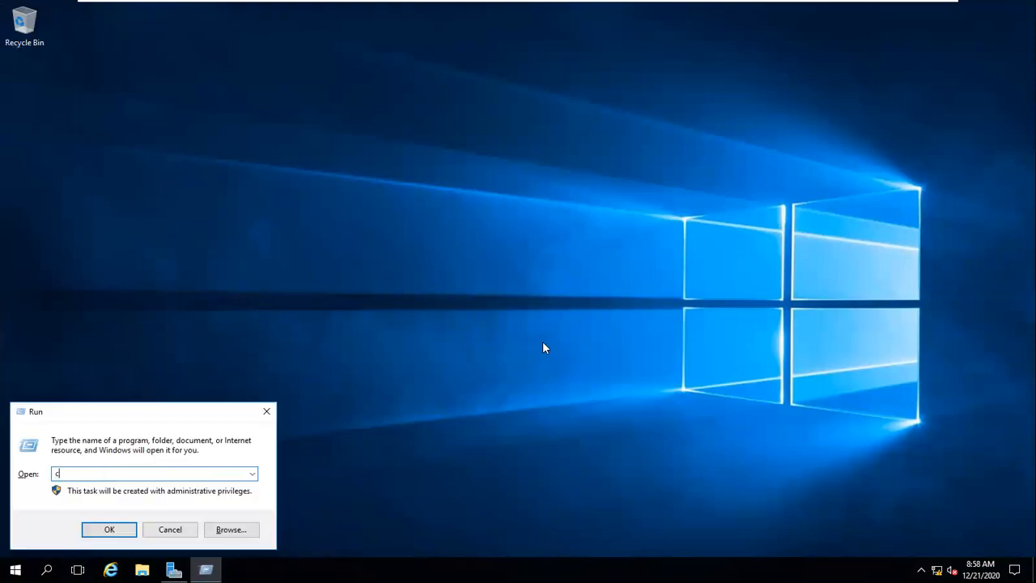
key(Return)
text(ipconfig)
key(Return)
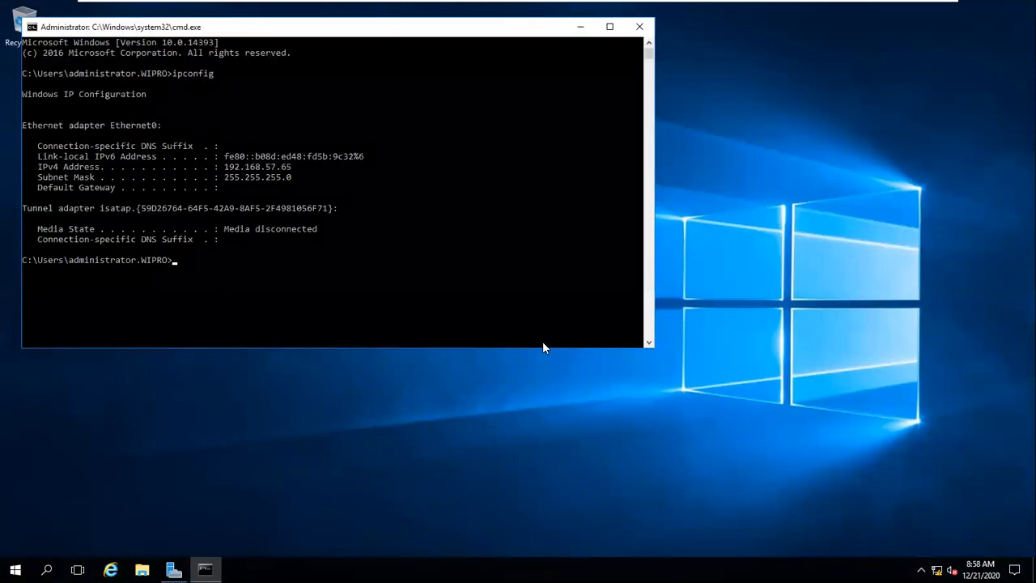
click(579, 27)
Leave the virtual machine and return to the vSphere login page in Chrome.
mouse_move(582, 7)
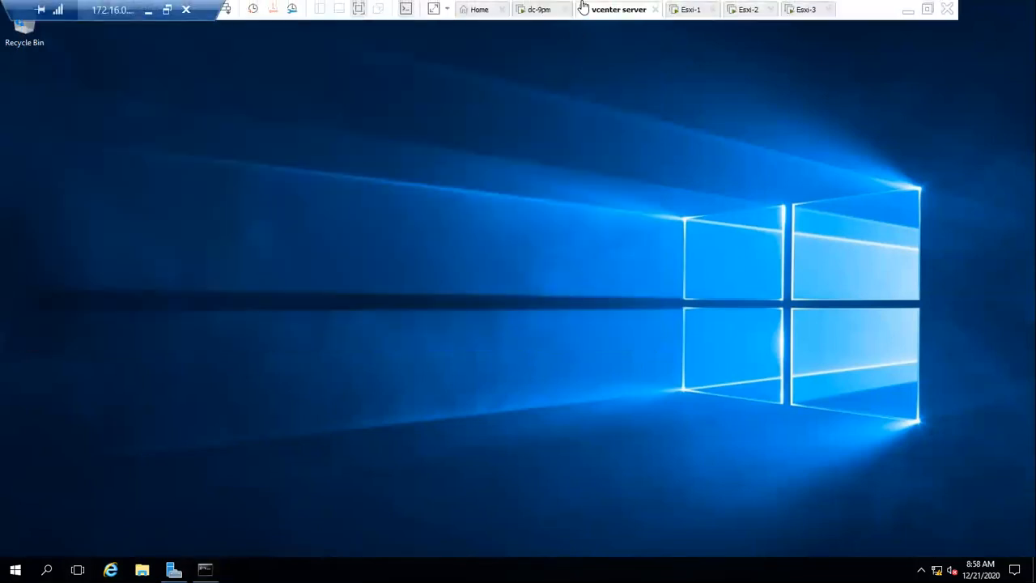
click(925, 8)
click(960, 7)
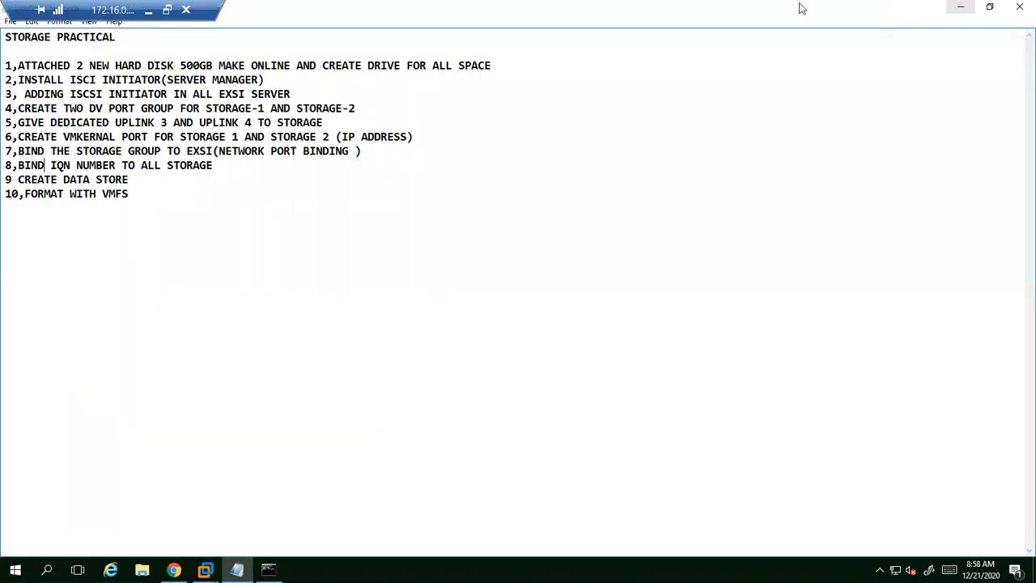
click(960, 7)
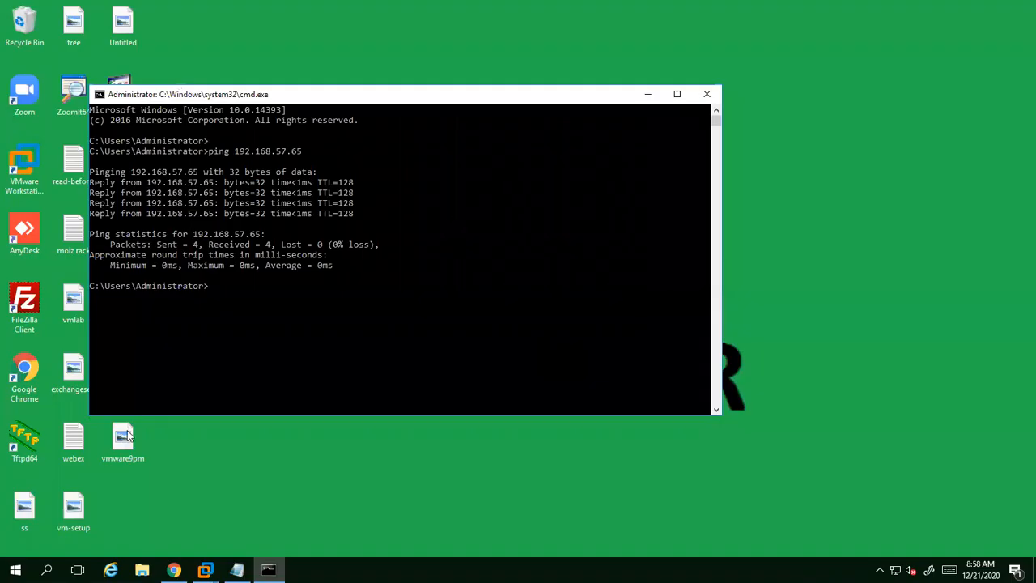
click(174, 570)
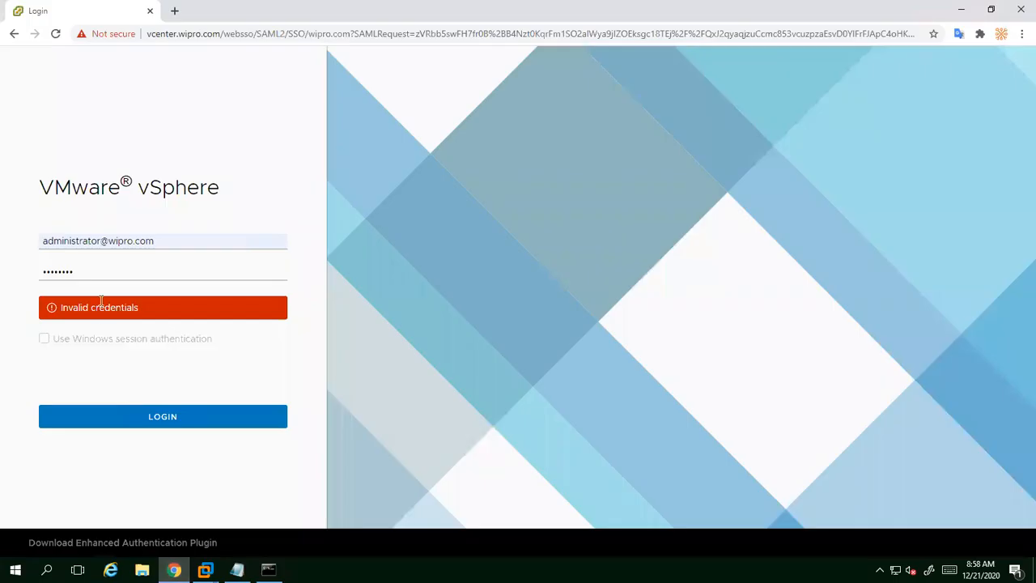
Clear the user name, choose the saved wipro.com administrator account again, enter the account password and submit the login.
drag(159, 241, 5, 245)
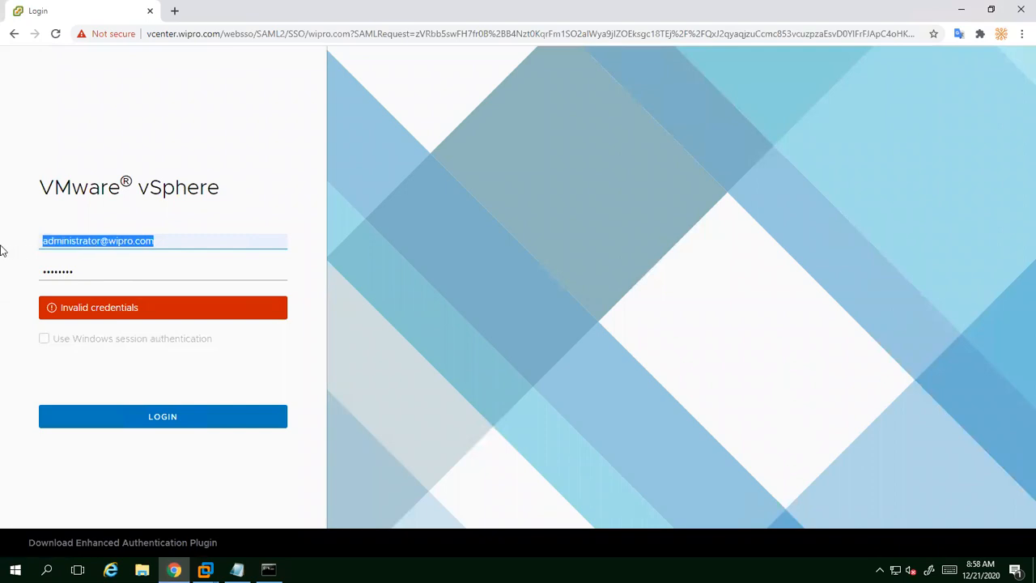
text(ADM)
key(BackSpace)
key(BackSpace)
key(BackSpace)
key(BackSpace)
key(BackSpace)
key(BackSpace)
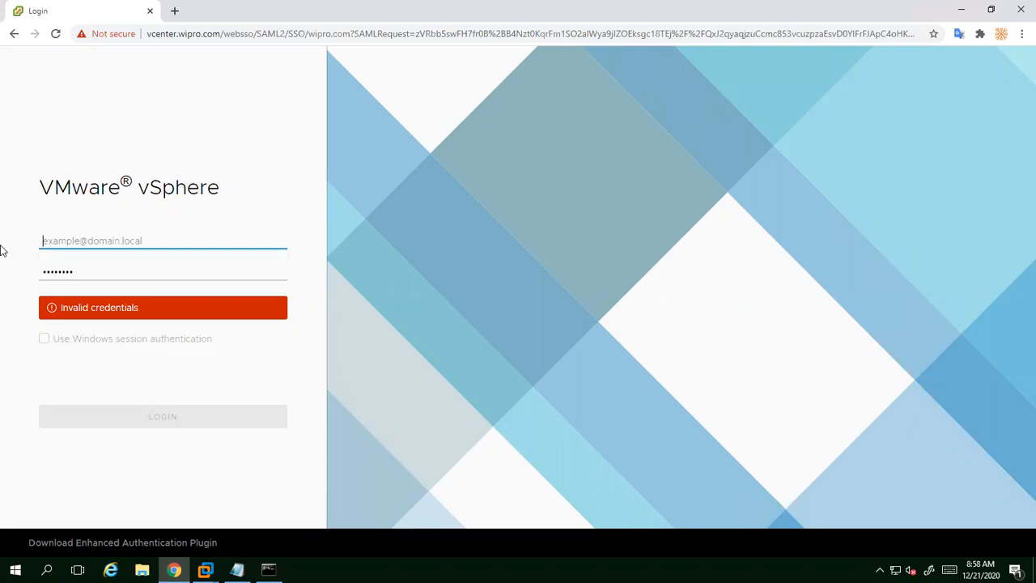
click(67, 241)
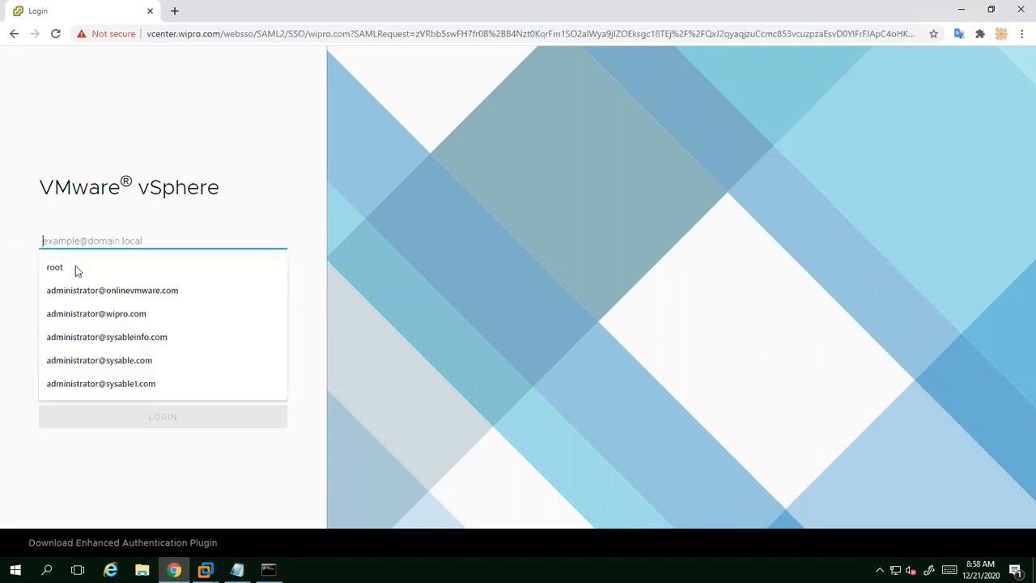
click(71, 311)
key(Tab)
text(••••••)
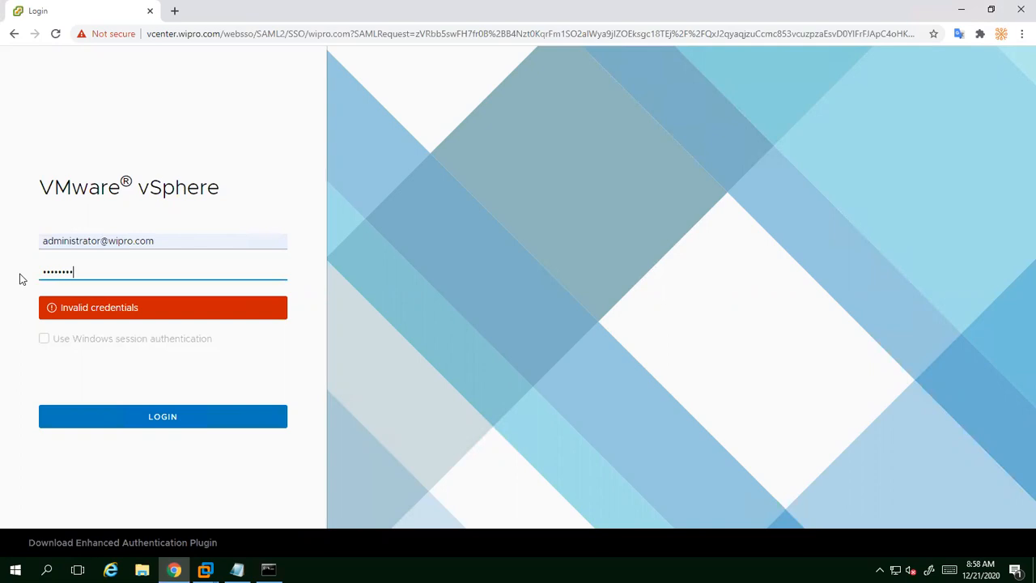
key(Return)
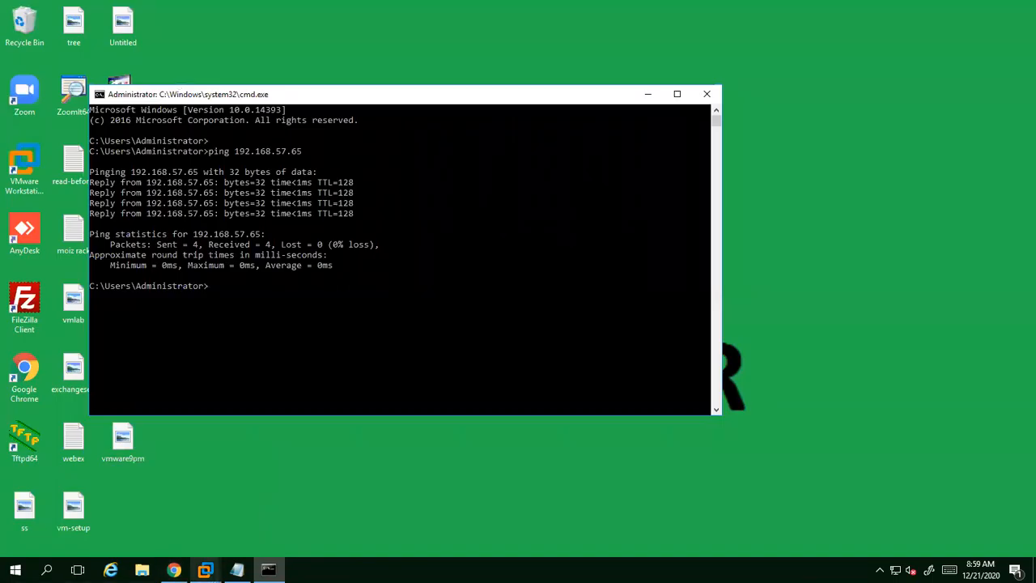
Switch to the vcenter server virtual machine in VMware Workstation and refresh the iSCSI page in Server Manager.
mouse_move(205, 570)
click(343, 487)
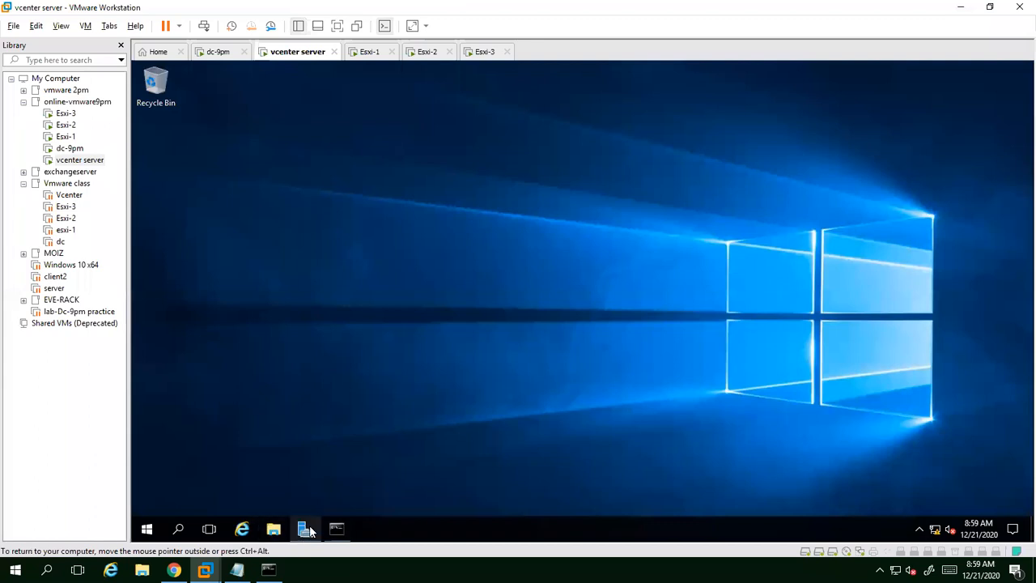
click(305, 529)
key(ctrl+alt+Return)
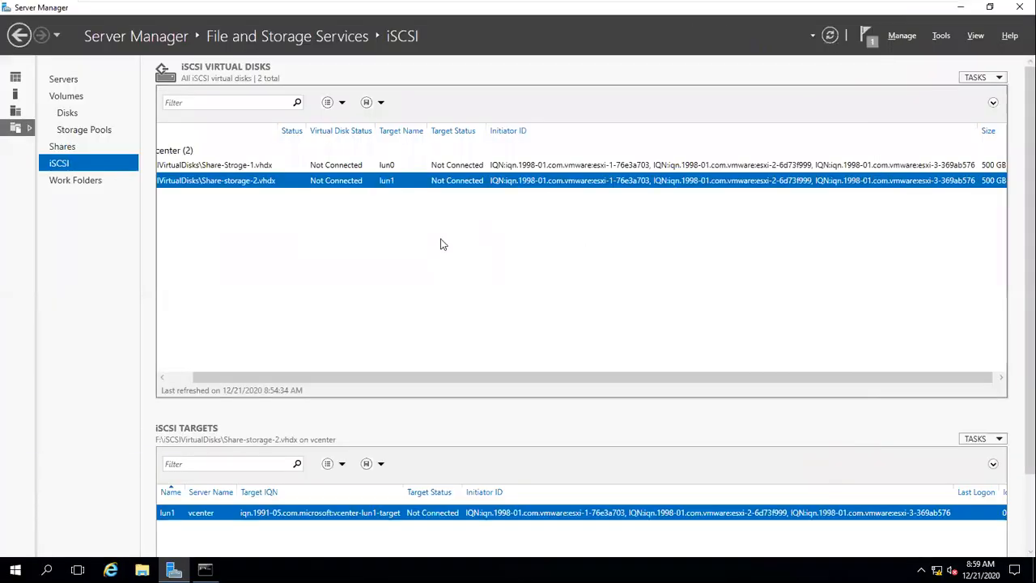
click(829, 37)
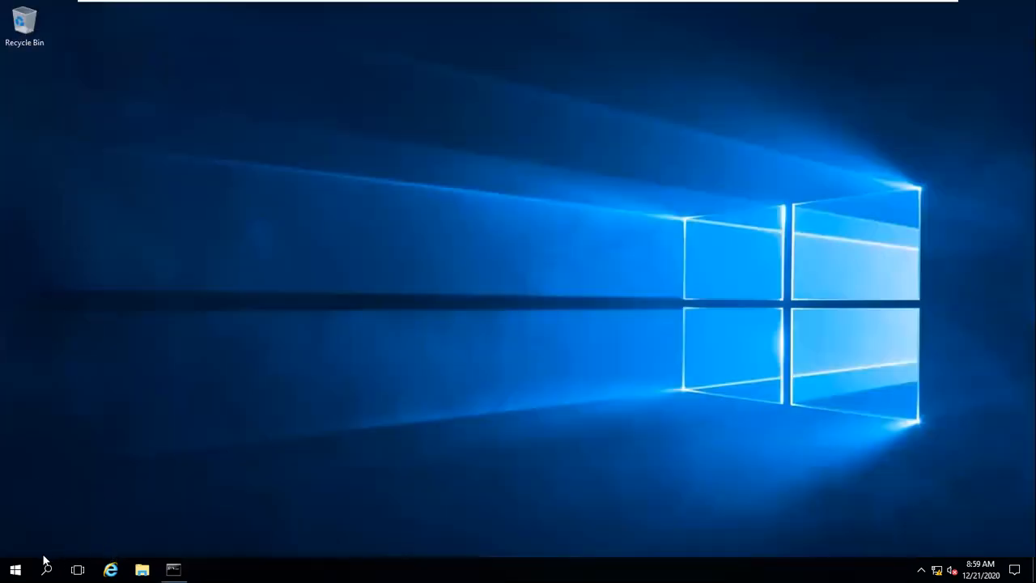
Relaunch Server Manager in the vcenter server machine and open the iSCSI page of File and Storage Services.
click(15, 569)
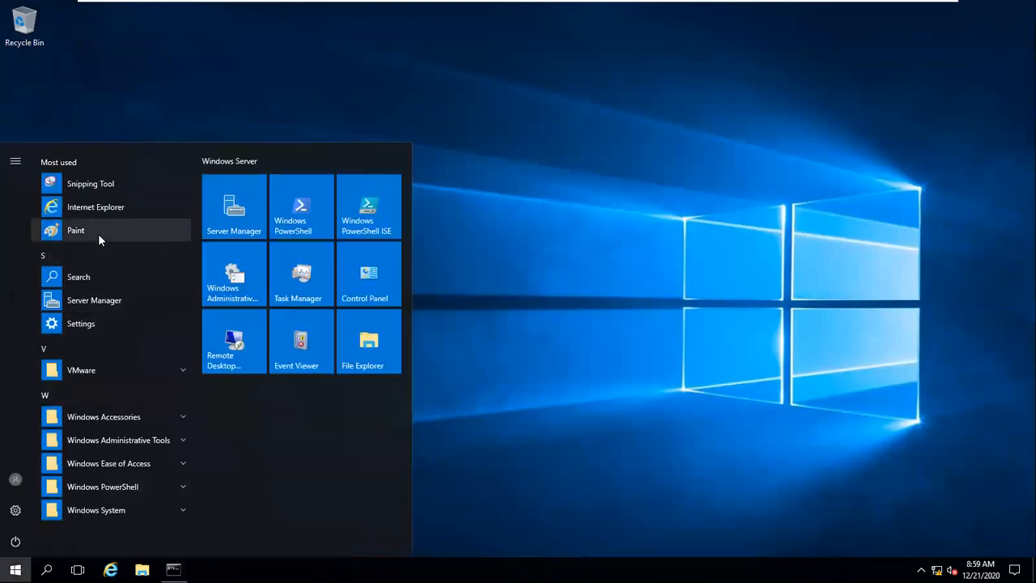
click(99, 294)
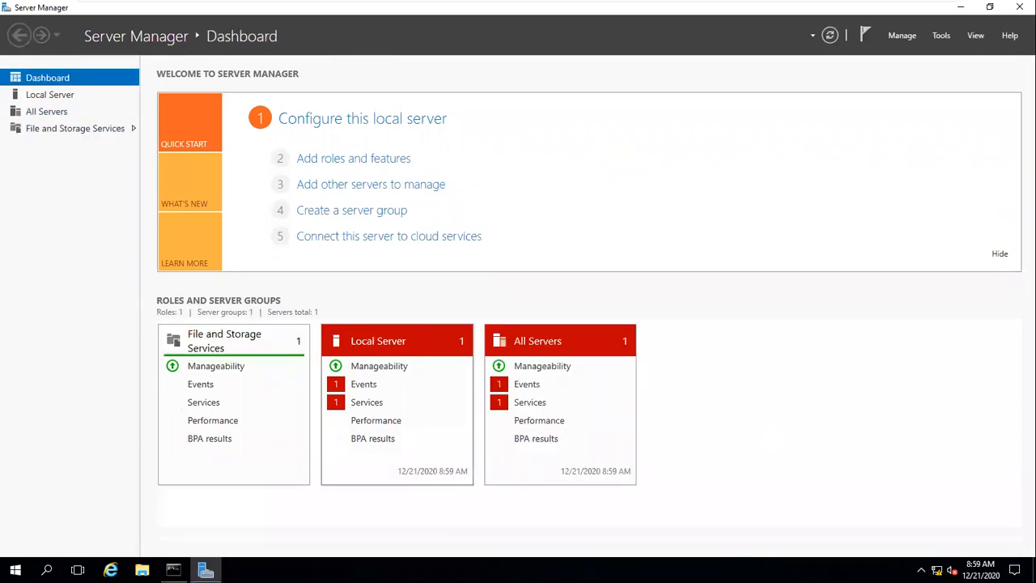
click(63, 131)
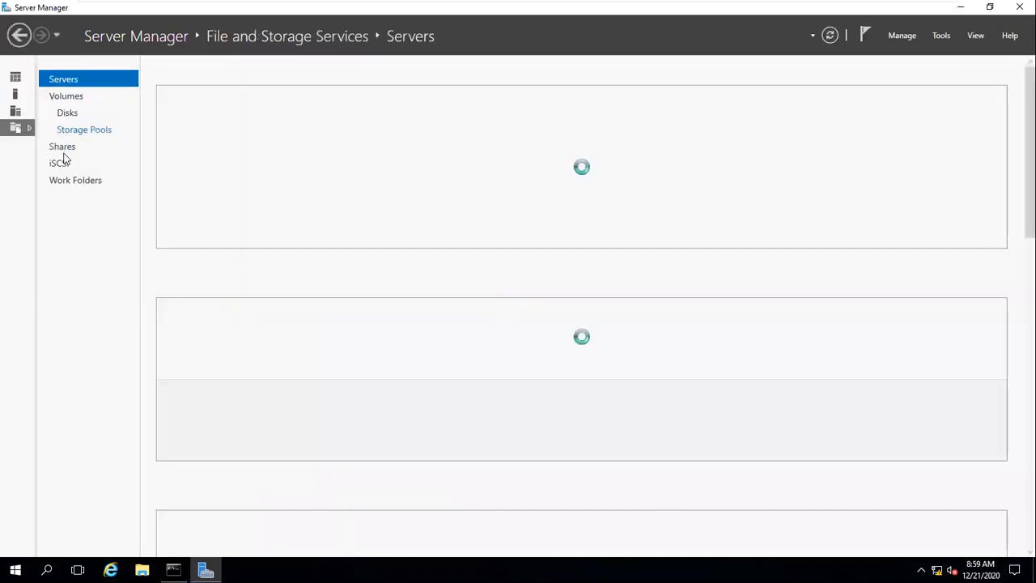
click(62, 163)
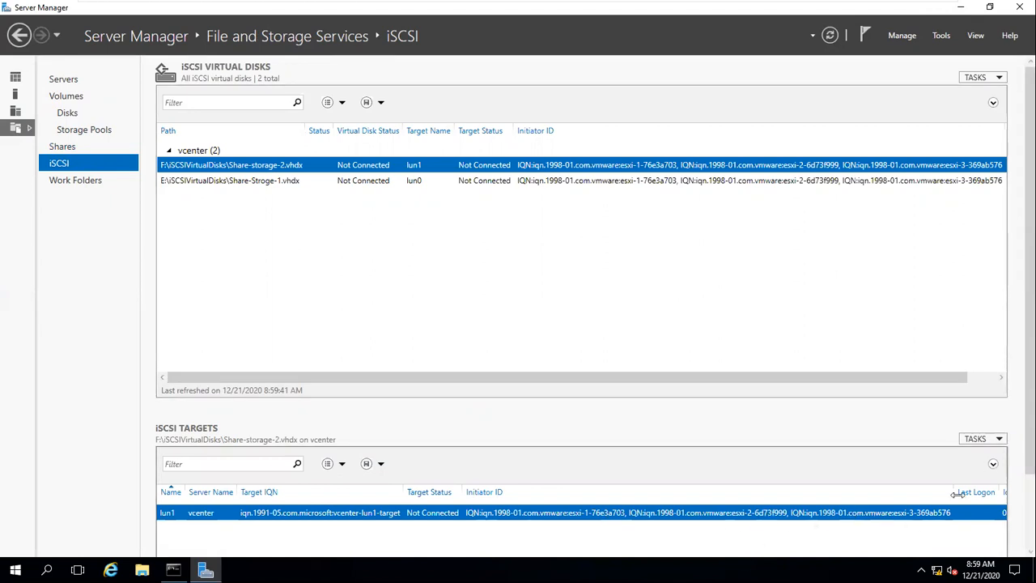
Examine the iSCSI virtual disks and the lun1 target's status, initiator IDs and idle duration.
scroll(1016, 498, down, 3)
scroll(1016, 508, down, 1)
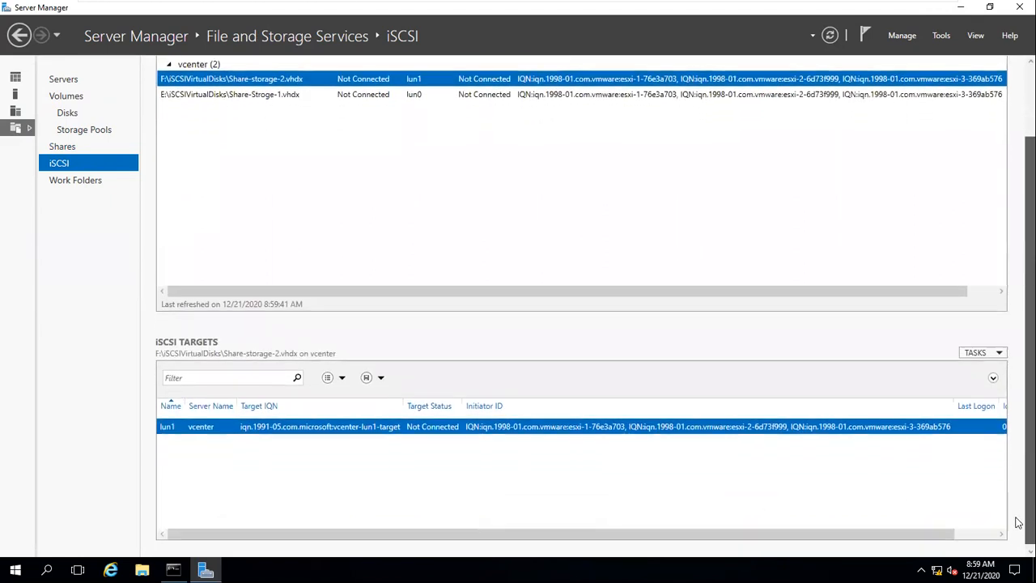
drag(929, 536, 991, 535)
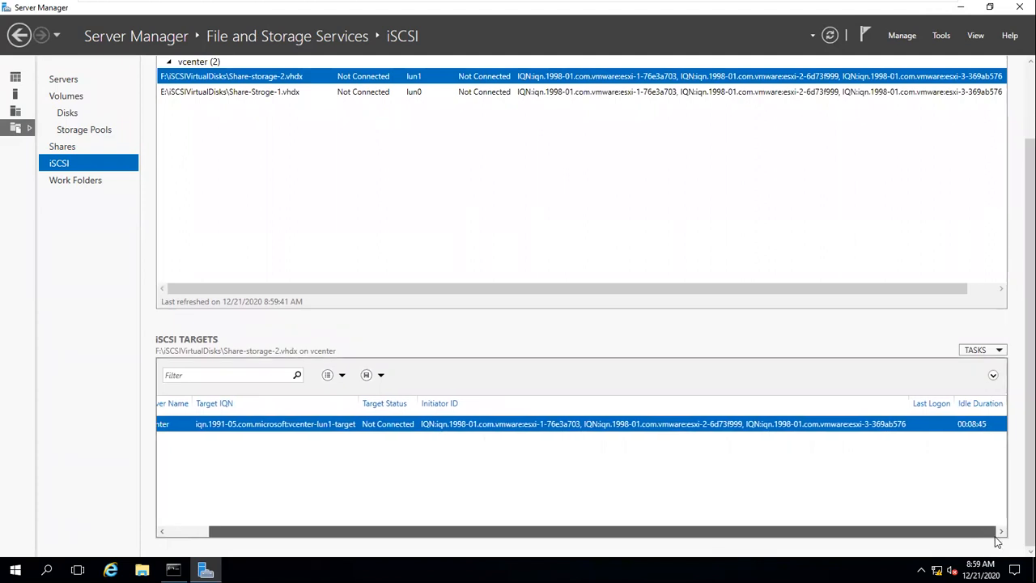
drag(995, 537, 650, 548)
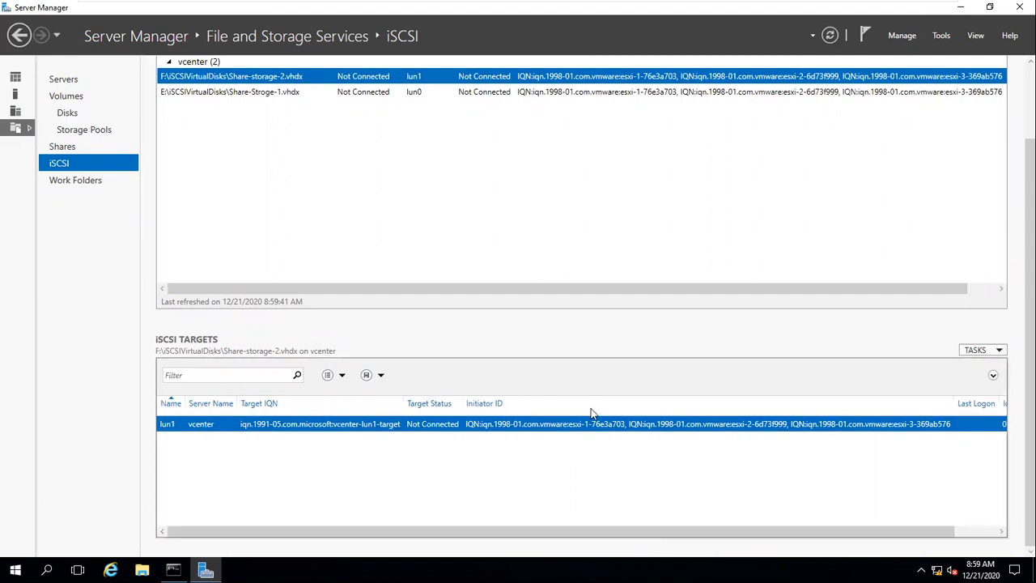
scroll(1018, 170, up, 2)
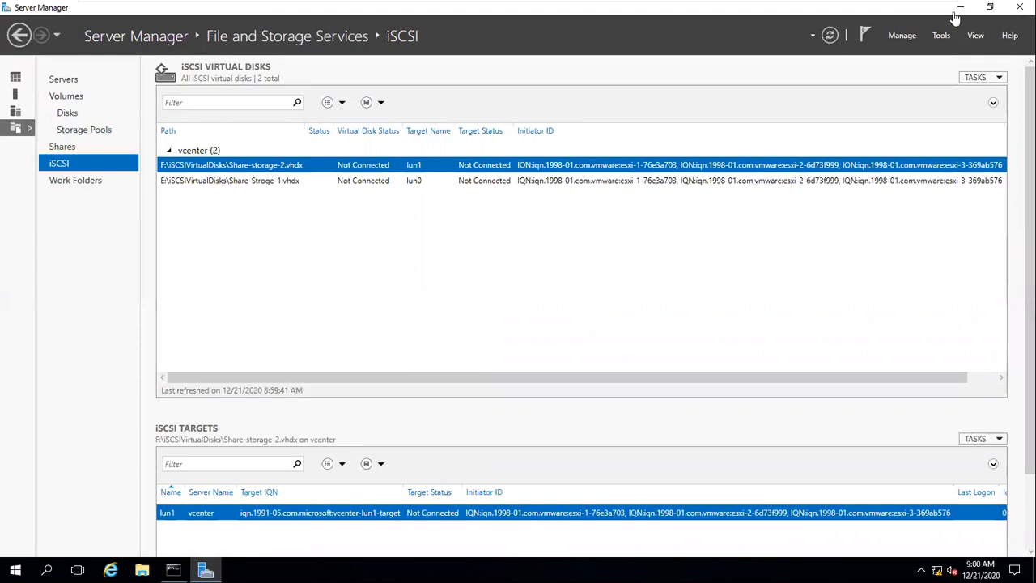
Leave the full-screen vcenter server virtual machine and return to the vSphere Client in Chrome.
mouse_move(874, 5)
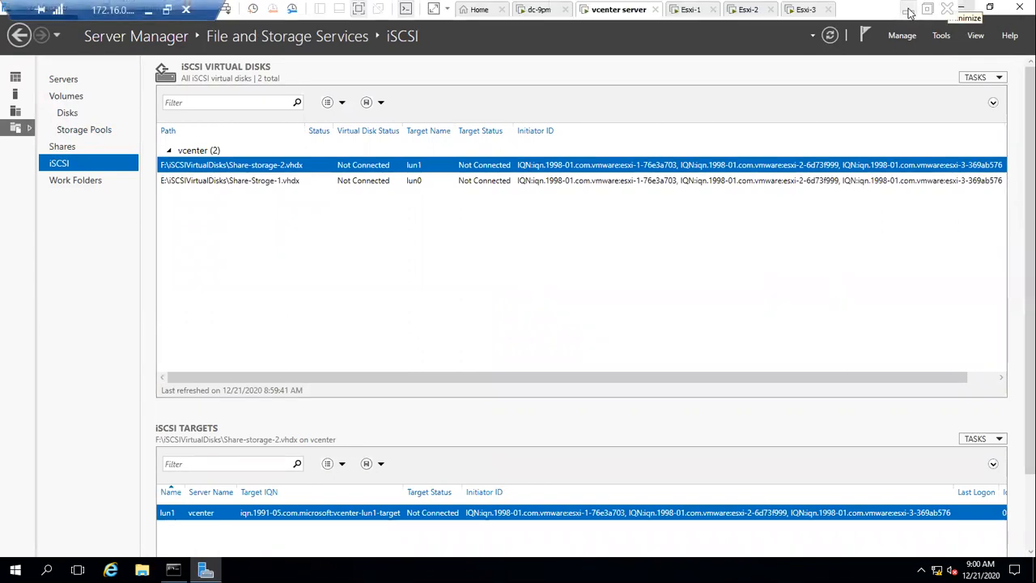
click(908, 10)
click(205, 570)
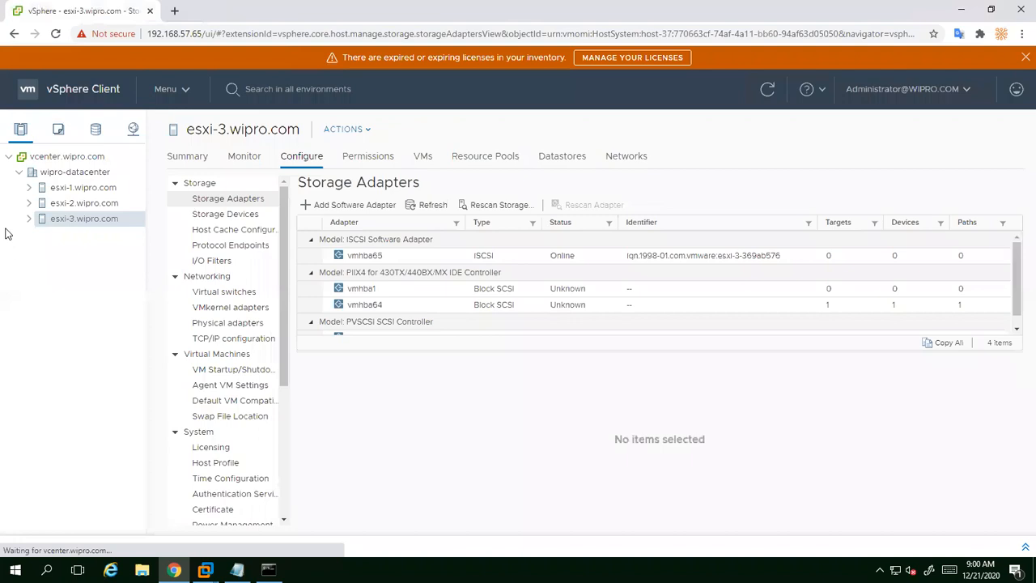
Select the iSCSI adapter vmhba65 on esxi-1.wipro.com and review its port bindings, properties, dynamic discovery and devices.
click(65, 187)
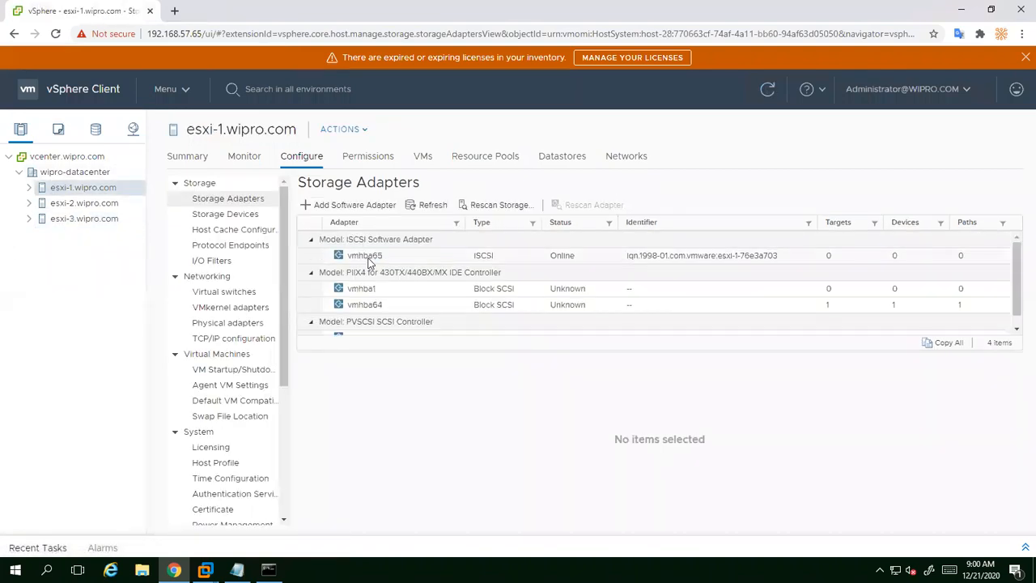
click(368, 257)
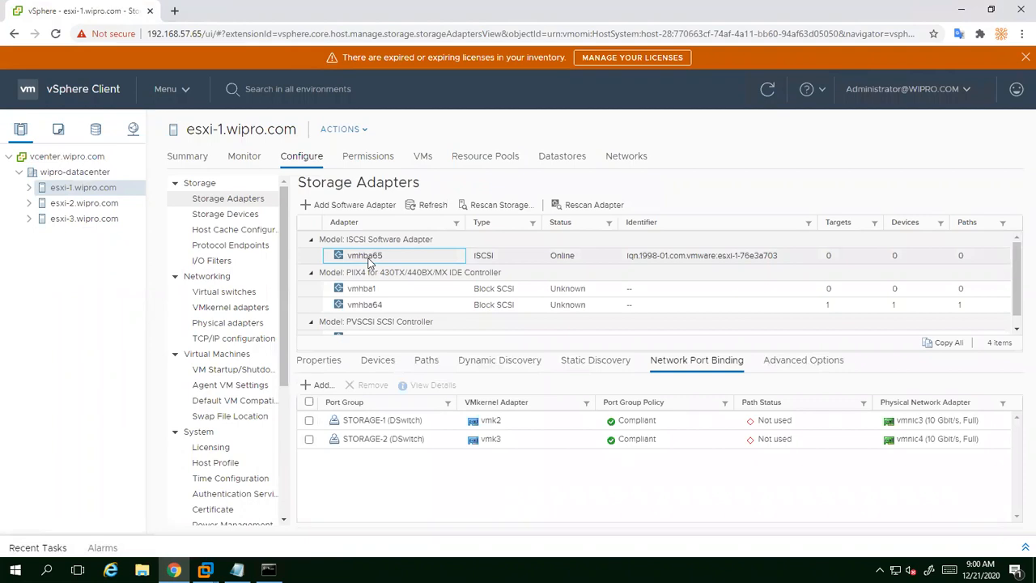
click(487, 362)
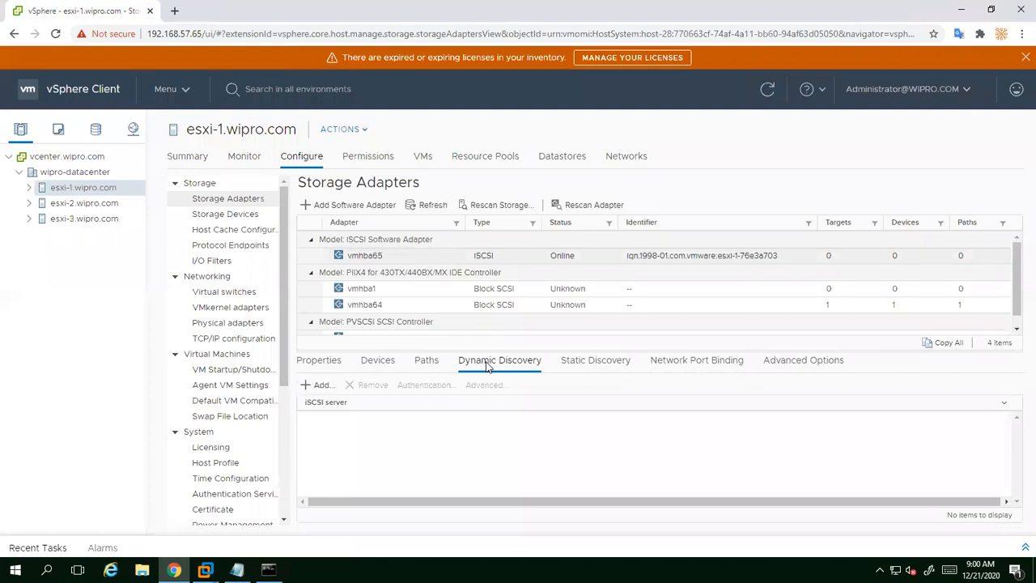
click(316, 364)
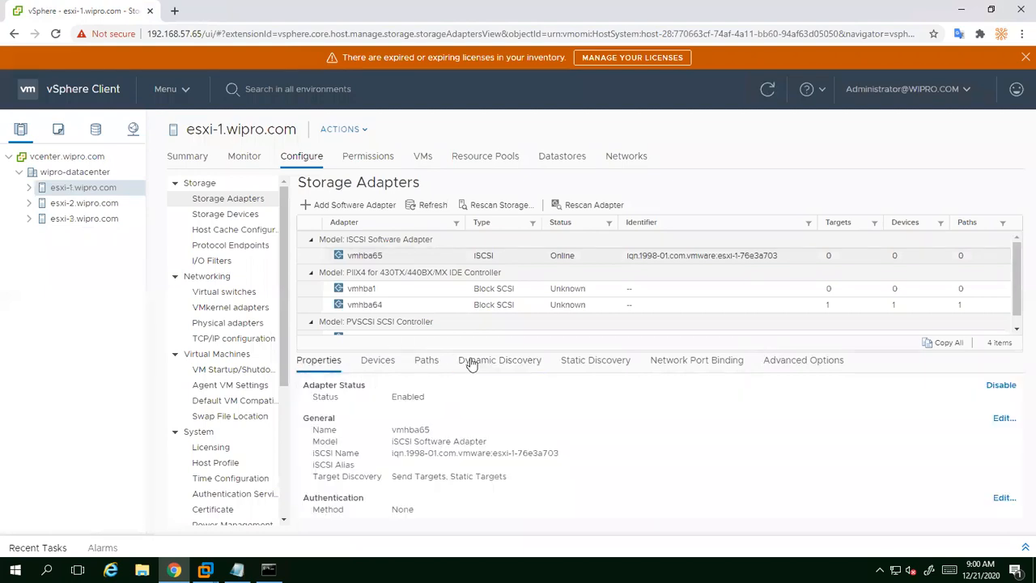
click(497, 366)
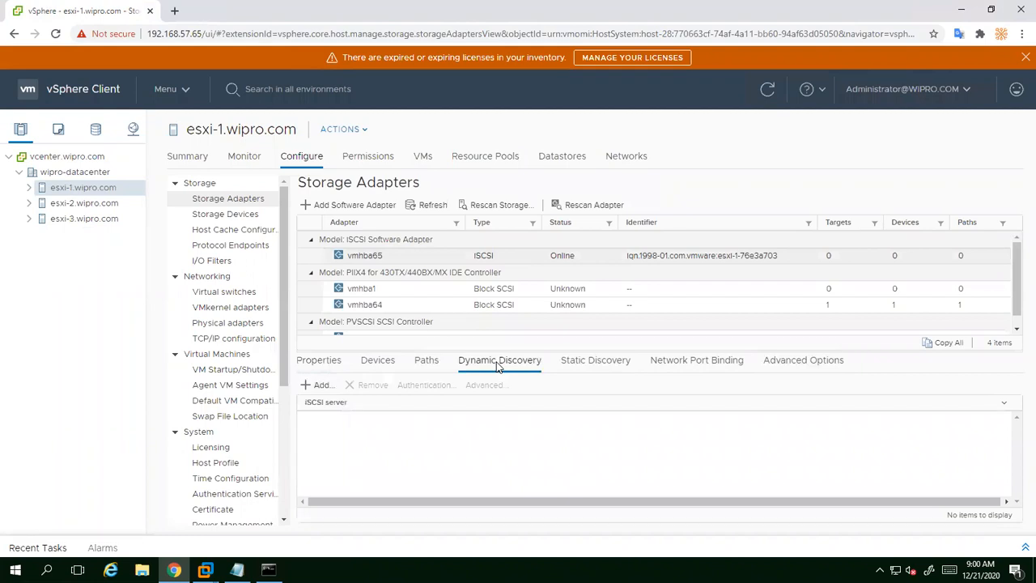
click(377, 362)
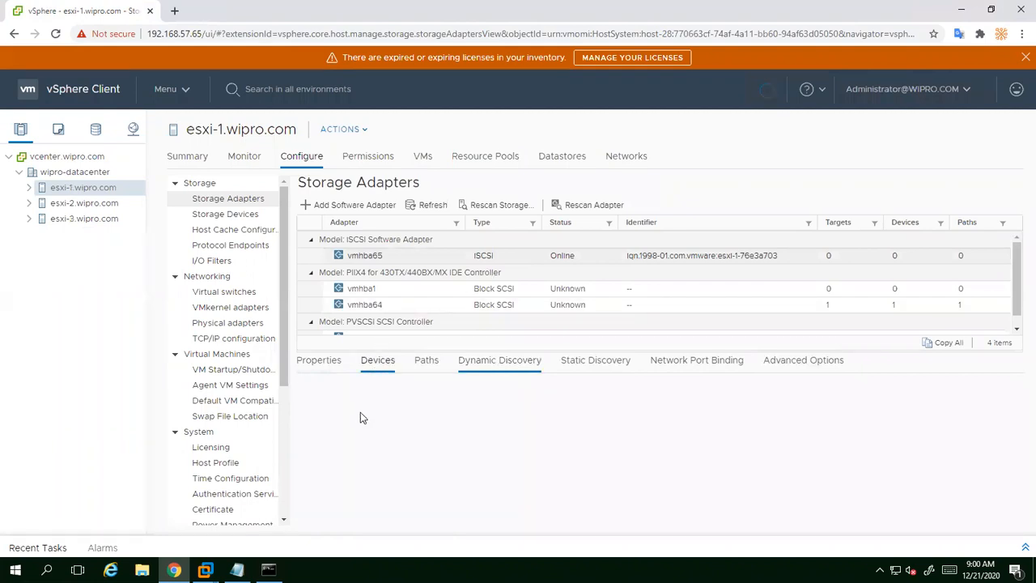
Add 192.168.57.65 on port 3260 as a dynamic discovery send target server for vmhba65 on esxi-1.wipro.com.
click(489, 368)
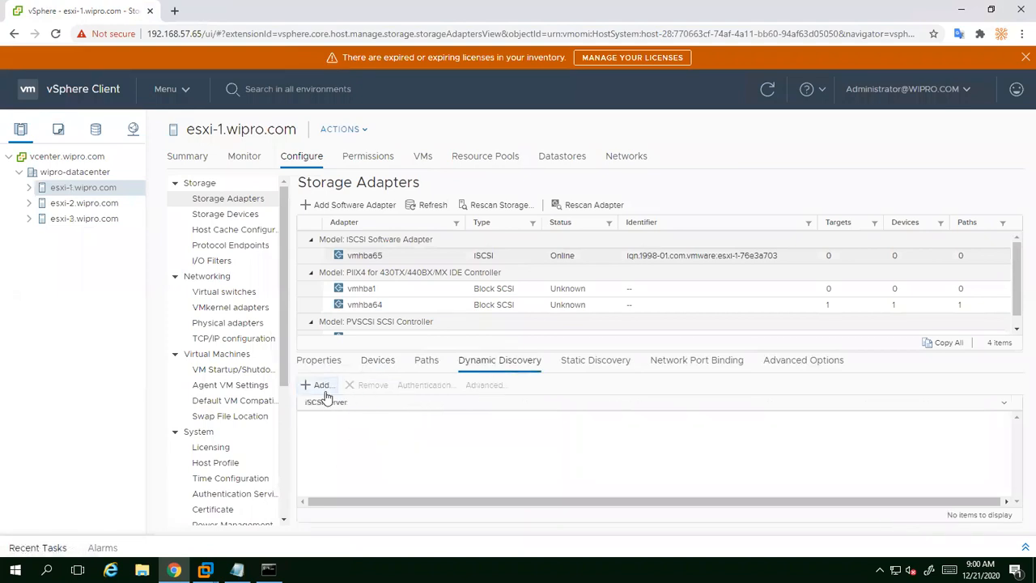
click(321, 387)
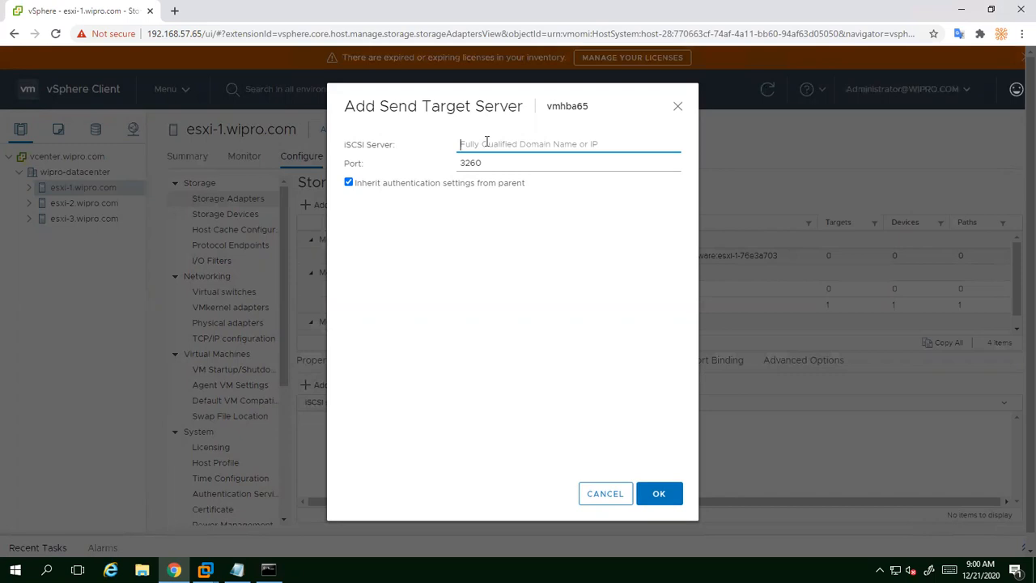
text(192.168.57.65)
drag(490, 167, 451, 170)
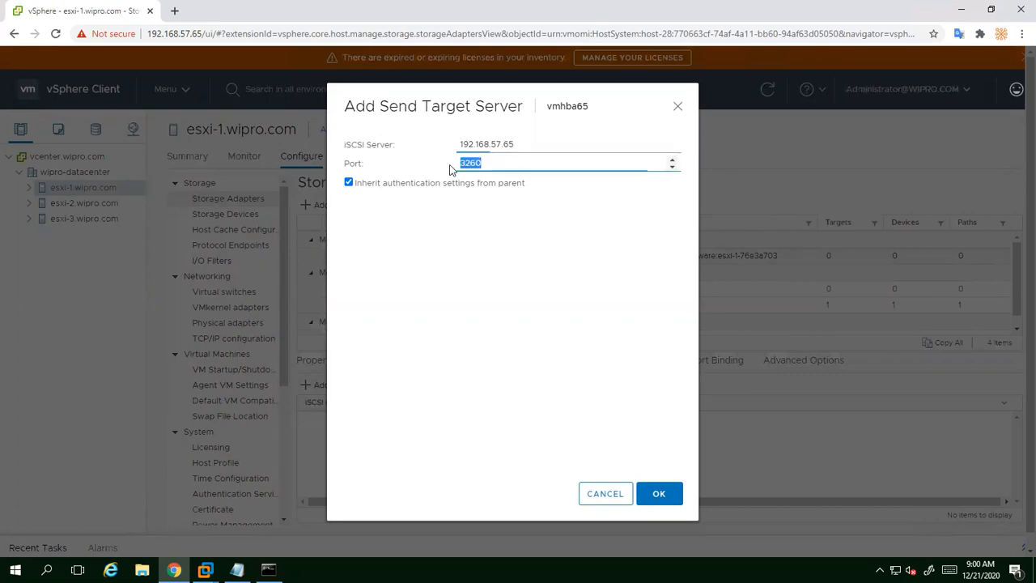
click(657, 494)
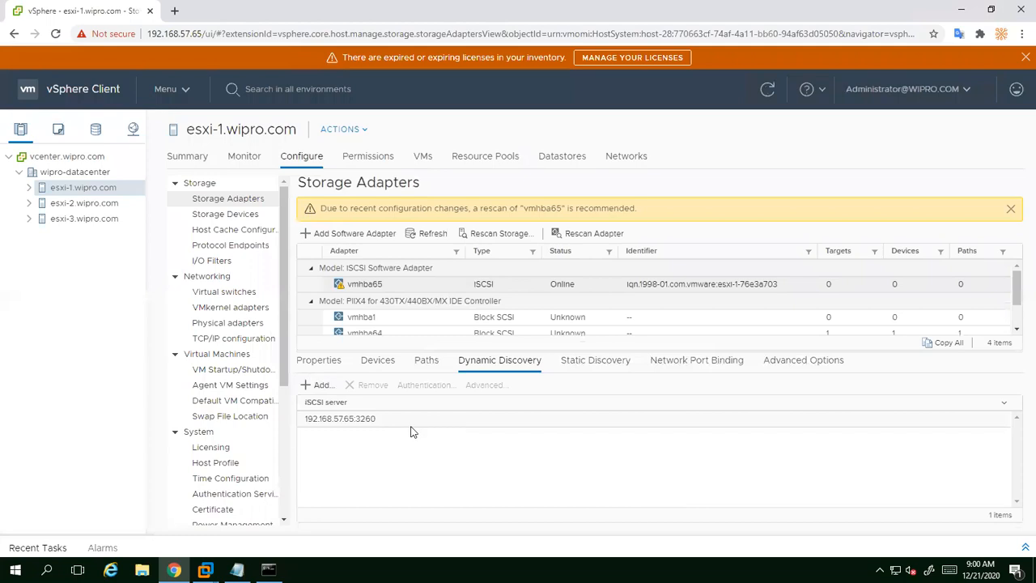
Rescan esxi-1.wipro.com for new storage devices and VMFS volumes, check vmhba65's devices, and repeat the rescan.
click(496, 234)
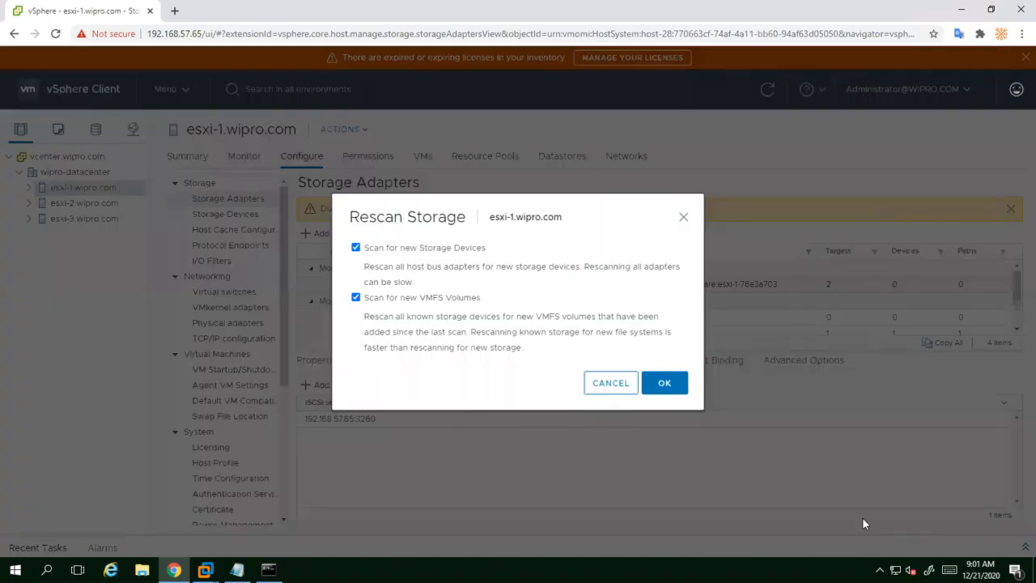
click(660, 385)
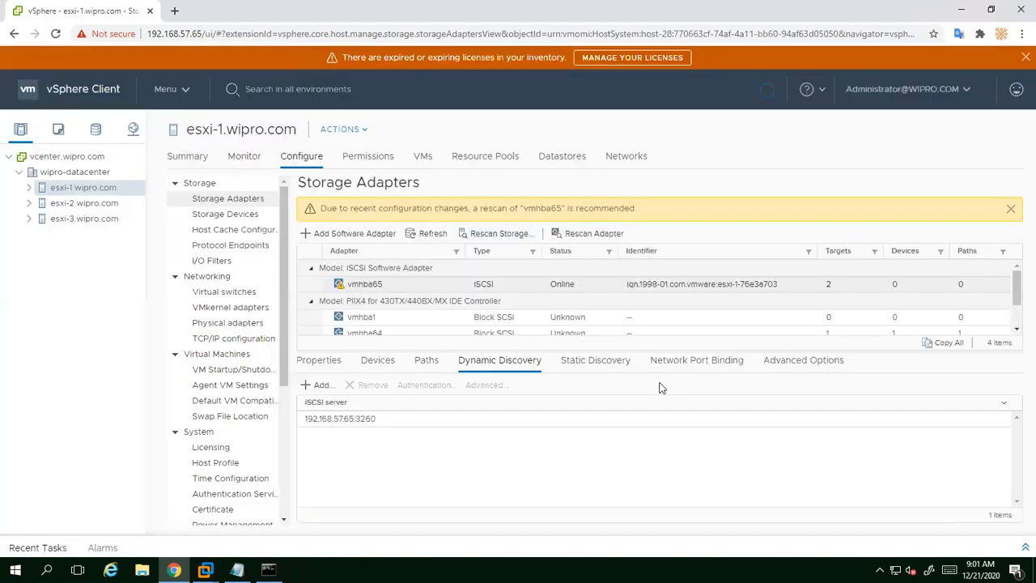
click(376, 364)
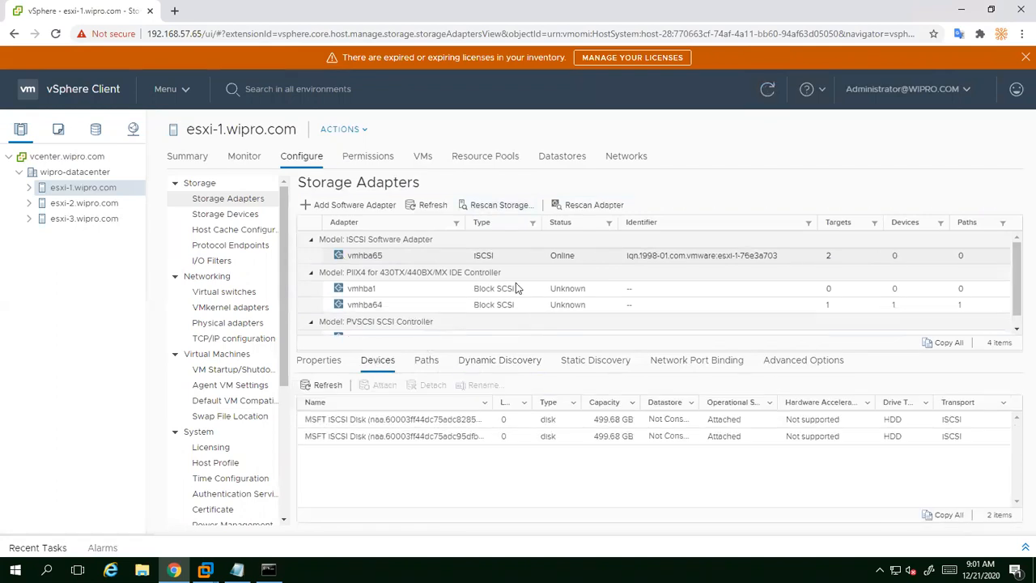
click(517, 205)
click(660, 385)
Select the iSCSI adapter vmhba65 on esxi-2.wipro.com and review its network port bindings.
click(91, 204)
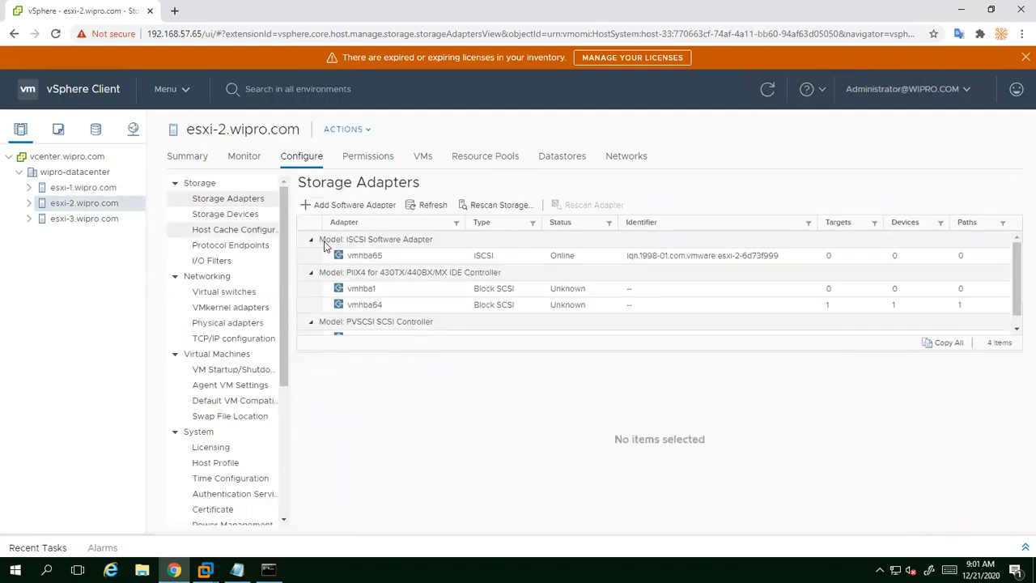
click(360, 256)
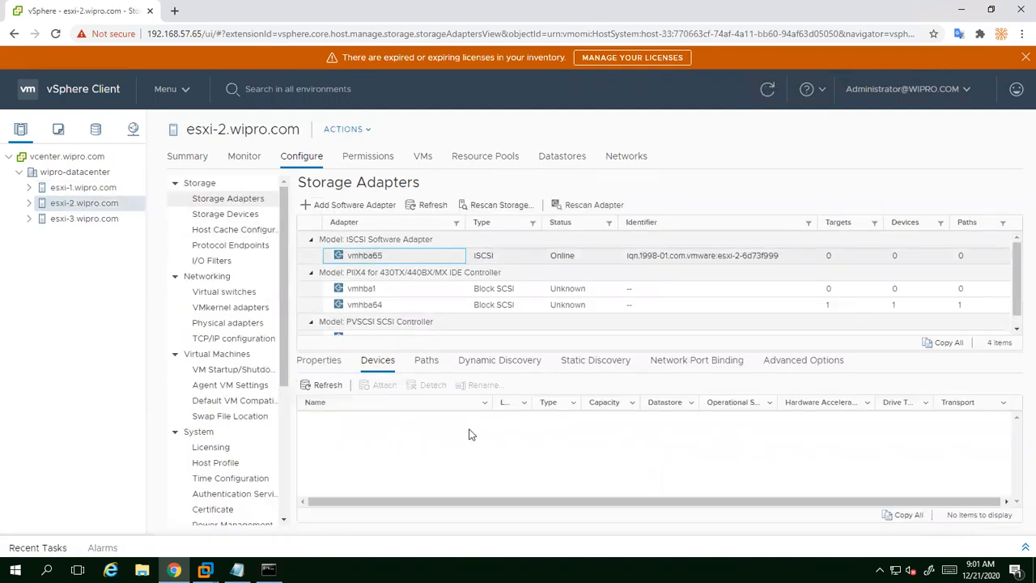
click(664, 365)
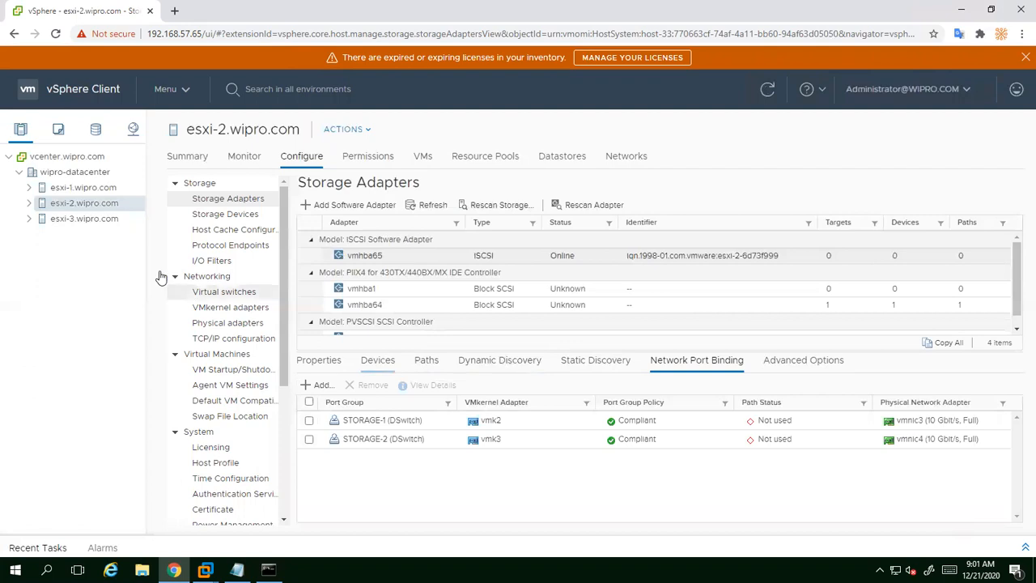
Add 192.168.57.65 on port 3260 as a dynamic discovery send target server for vmhba65 on esxi-2.wipro.com.
click(486, 365)
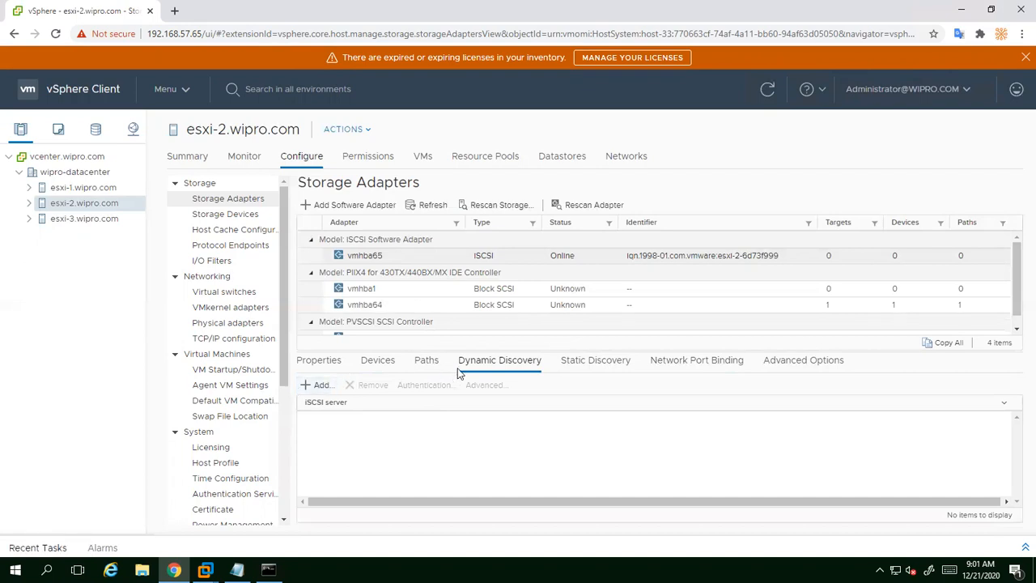
click(320, 385)
text(192.168)
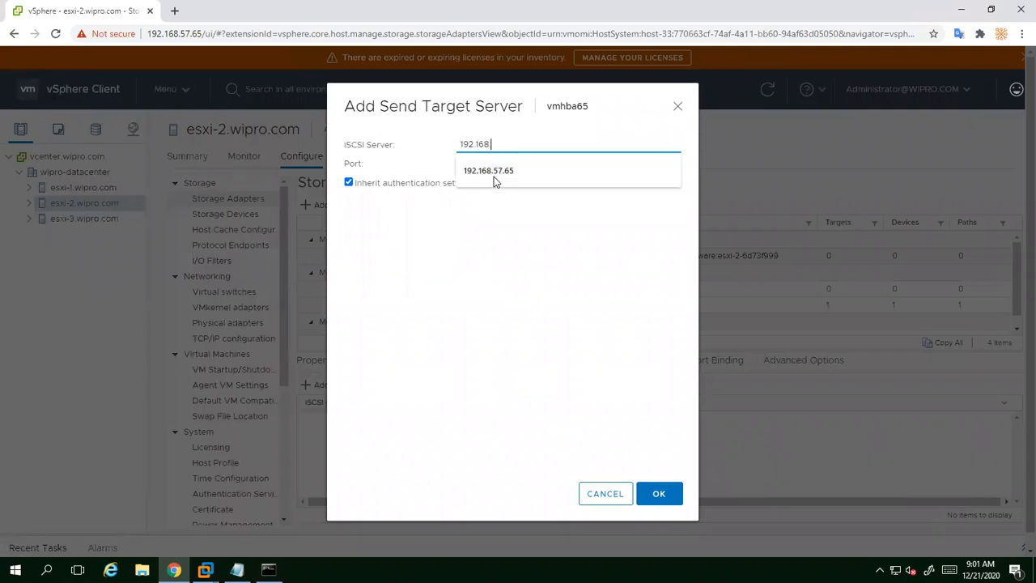
text(.57.6)
click(495, 180)
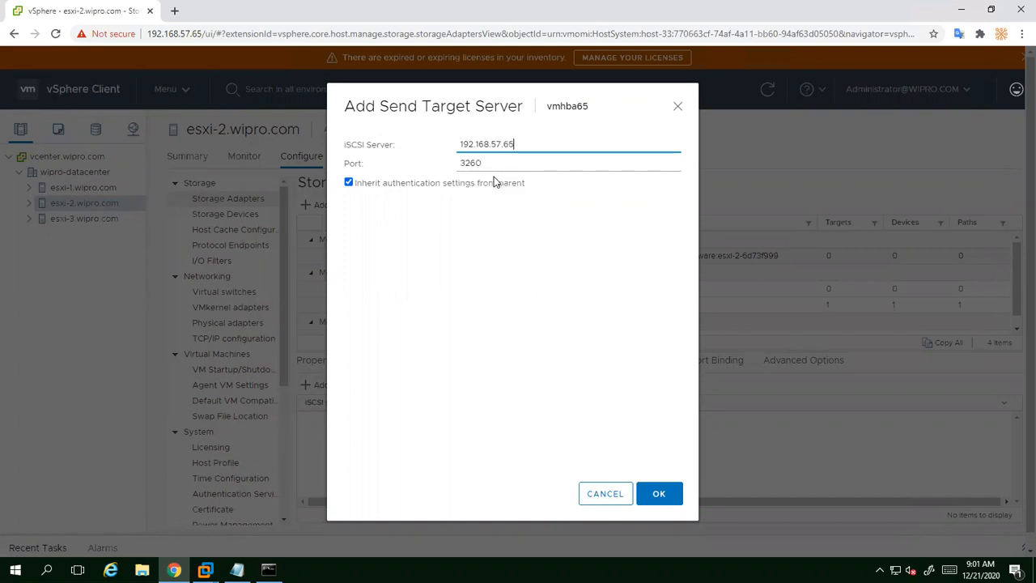
click(657, 493)
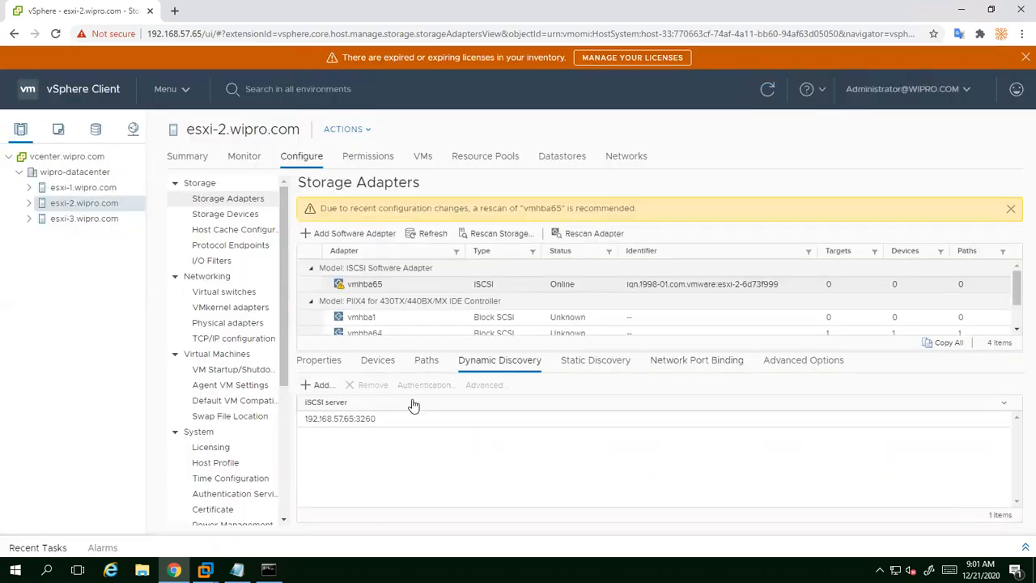
Rescan esxi-2.wipro.com for new storage devices and VMFS volumes, and check vmhba65's devices.
click(496, 234)
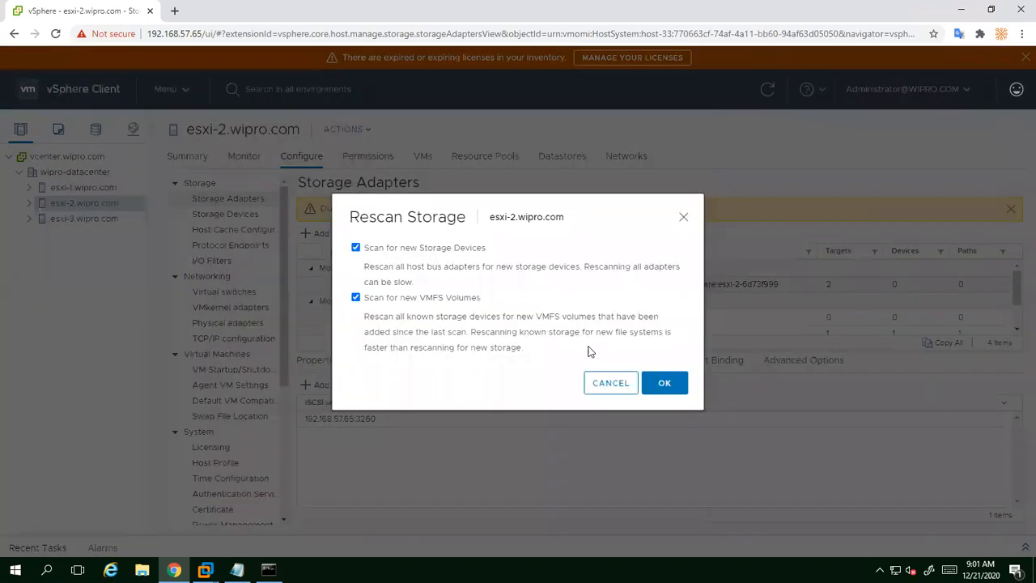
click(657, 384)
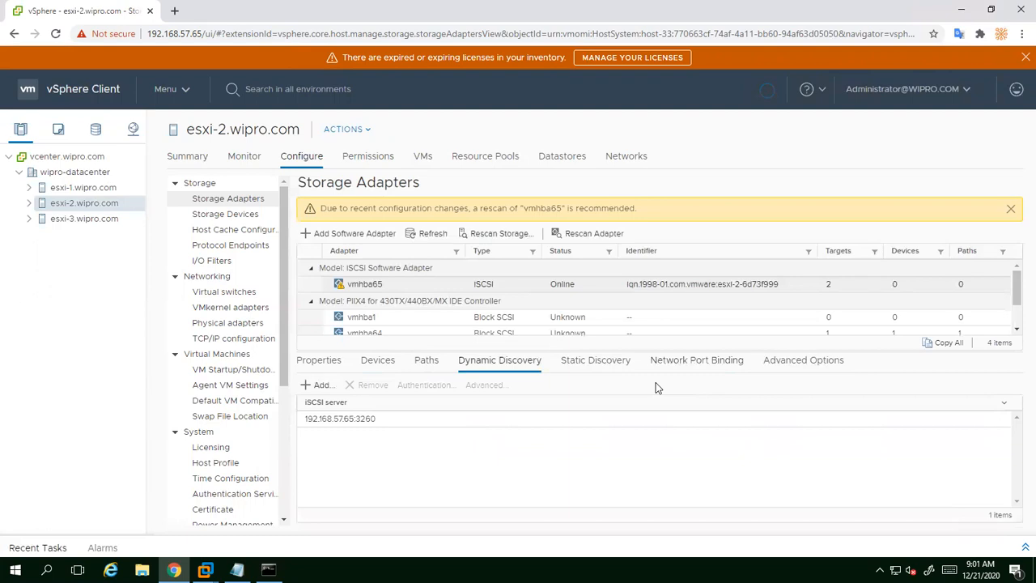
click(378, 364)
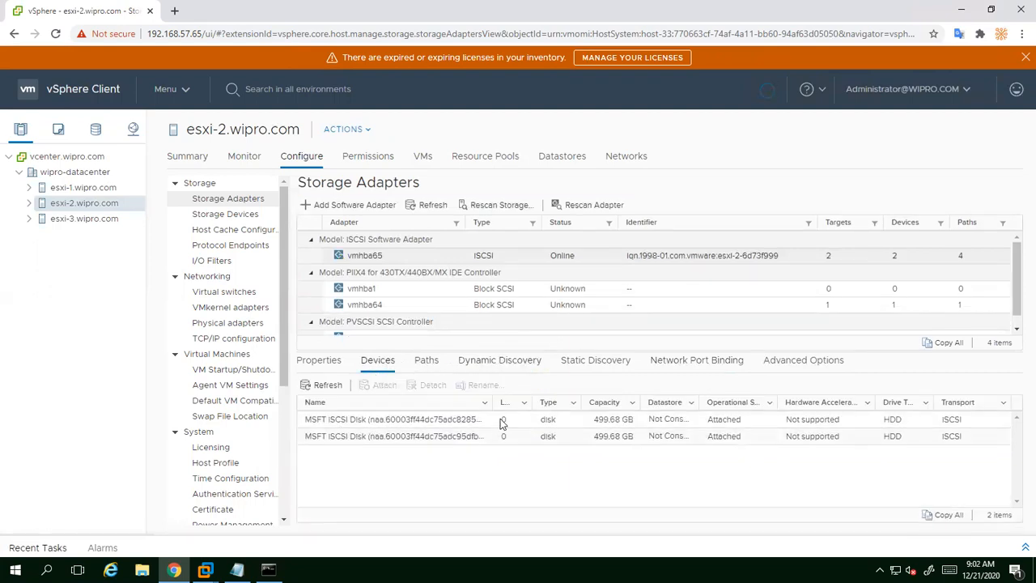
Add 192.168.57.65 on port 3260 as a dynamic discovery send target server for vmhba65 on esxi-3.wipro.com.
click(73, 219)
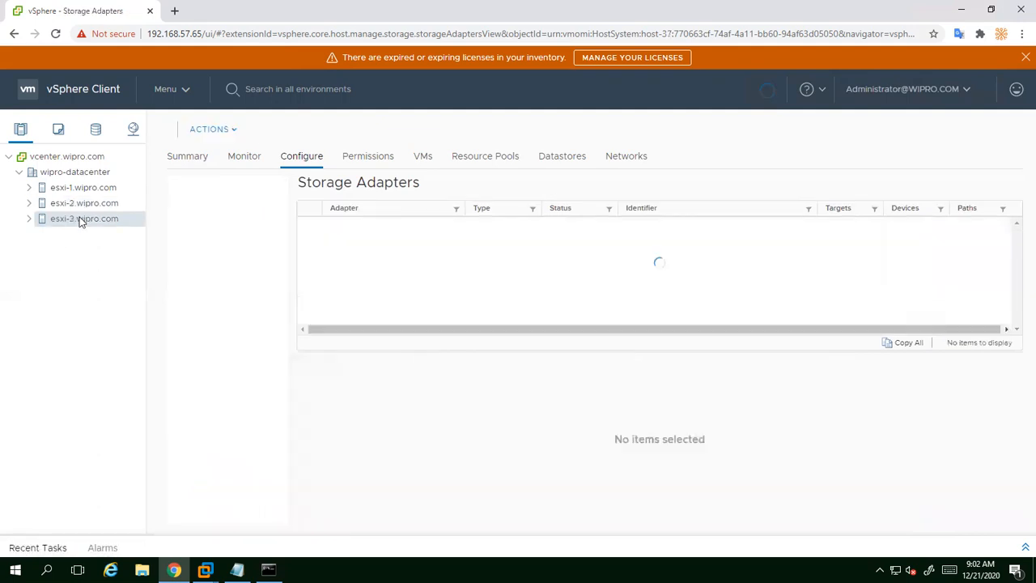
click(365, 256)
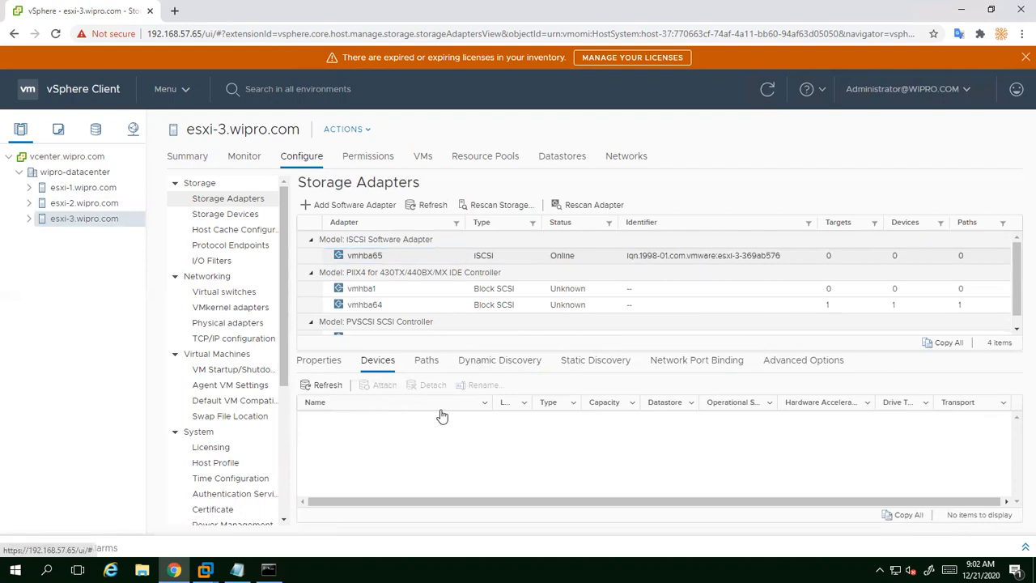
click(503, 361)
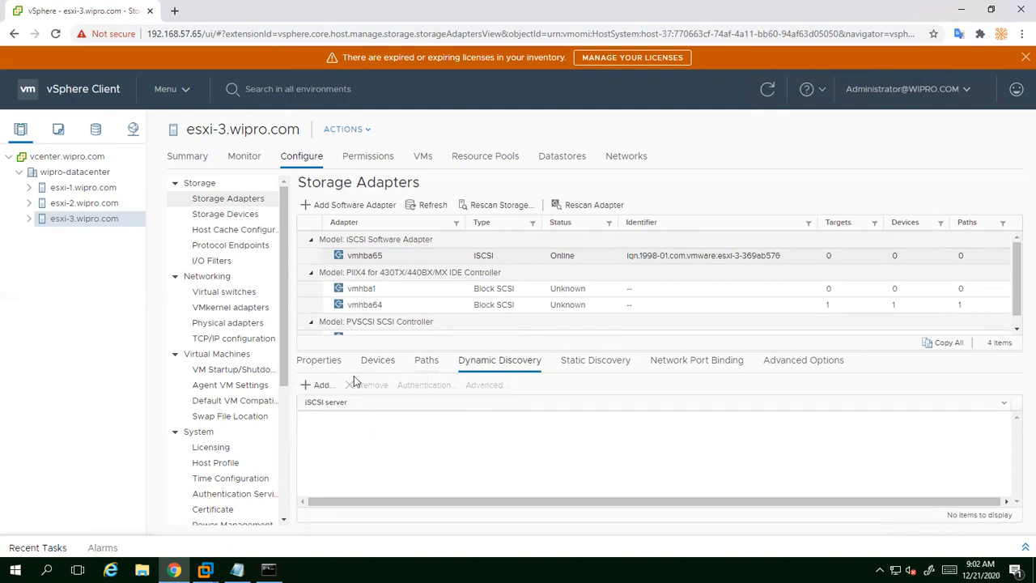
click(316, 386)
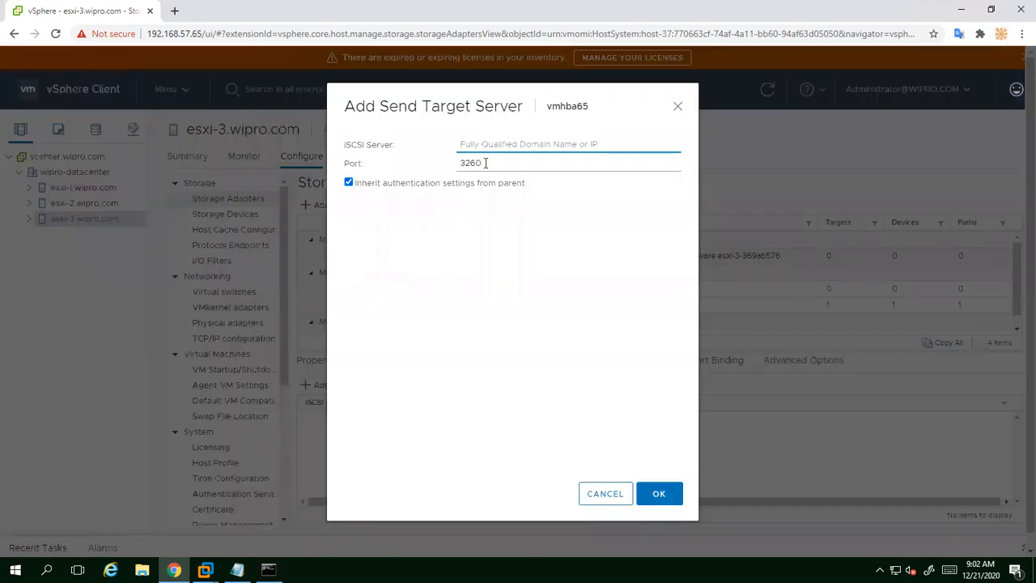
text(192.)
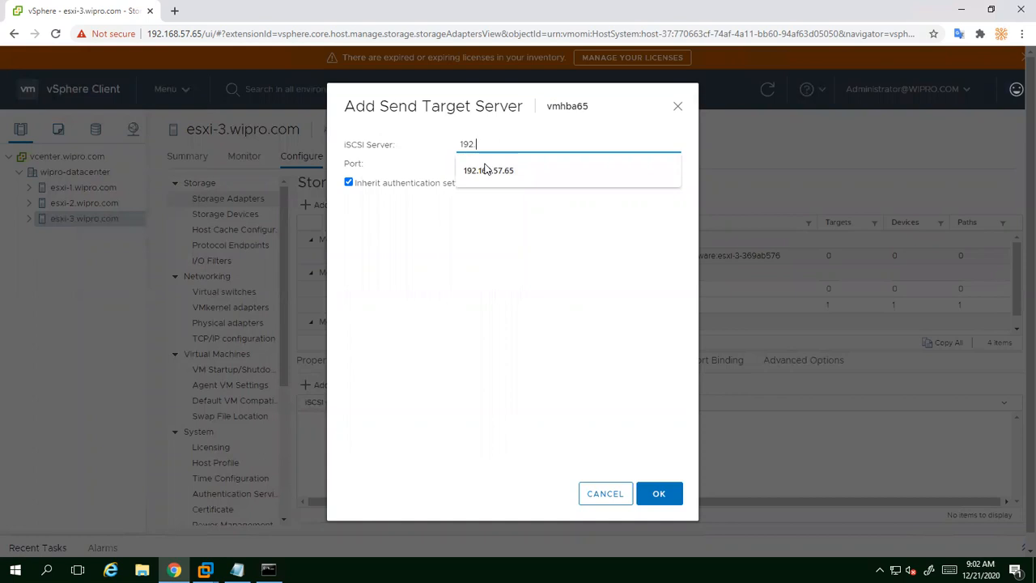
text(168.57.6)
click(488, 170)
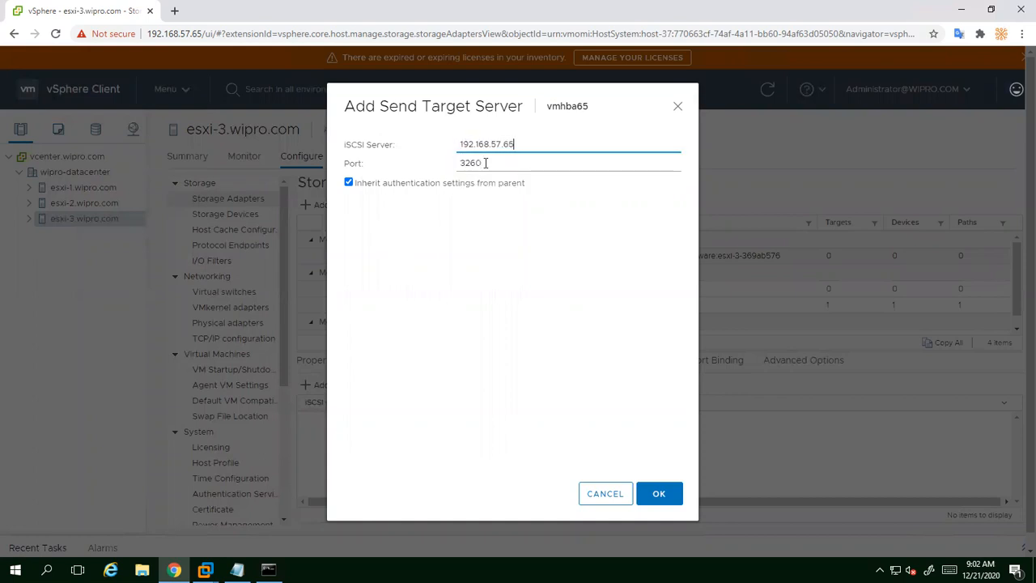
click(647, 493)
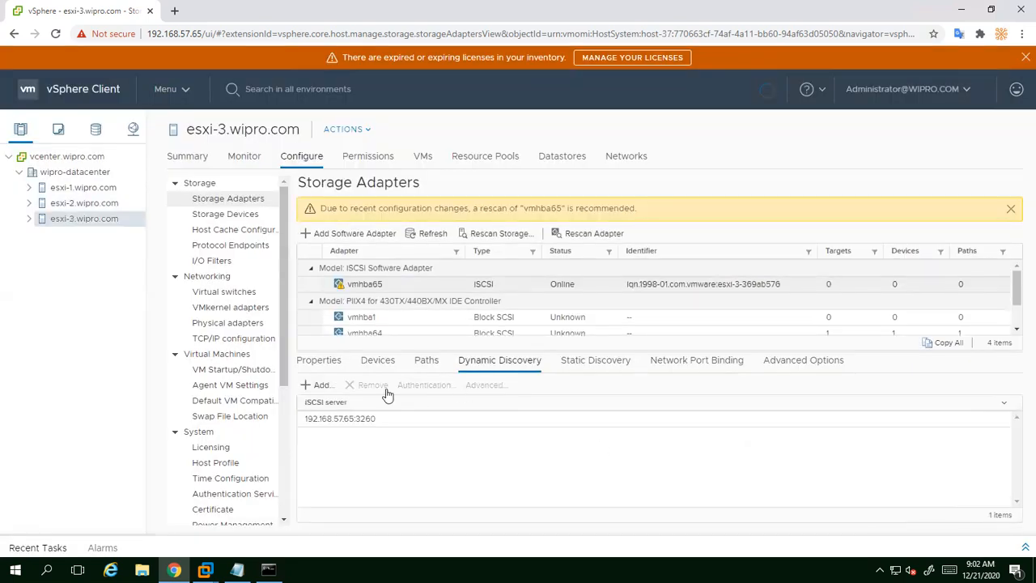
View vmhba65's devices on esxi-3.wipro.com and rescan the host for new storage devices and VMFS volumes.
click(378, 364)
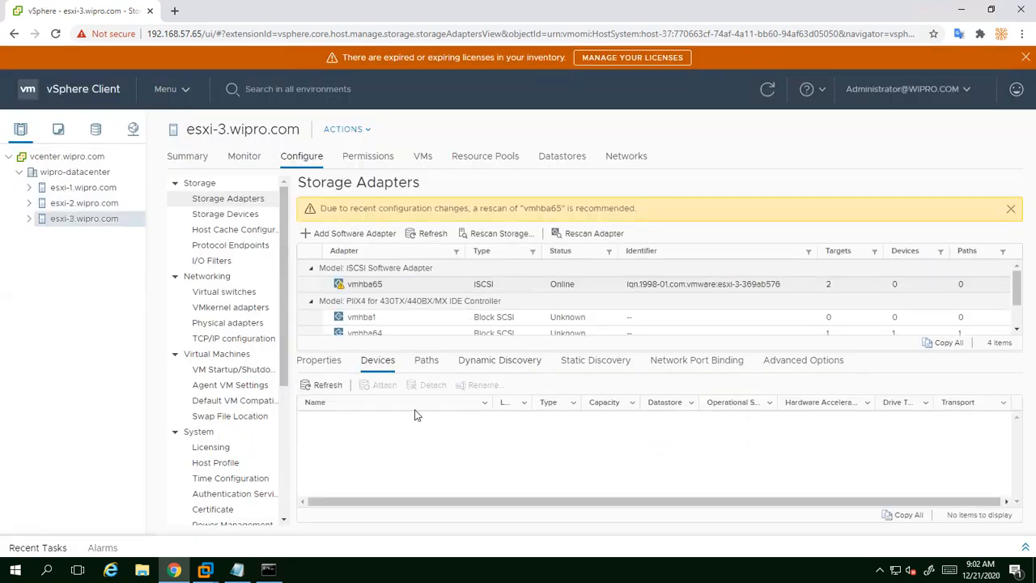
click(496, 232)
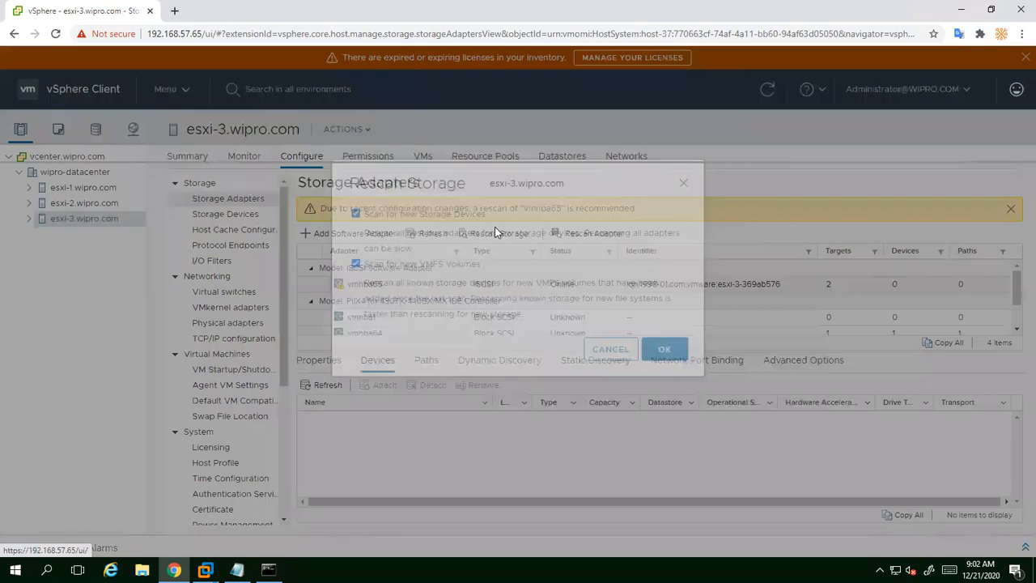
click(664, 383)
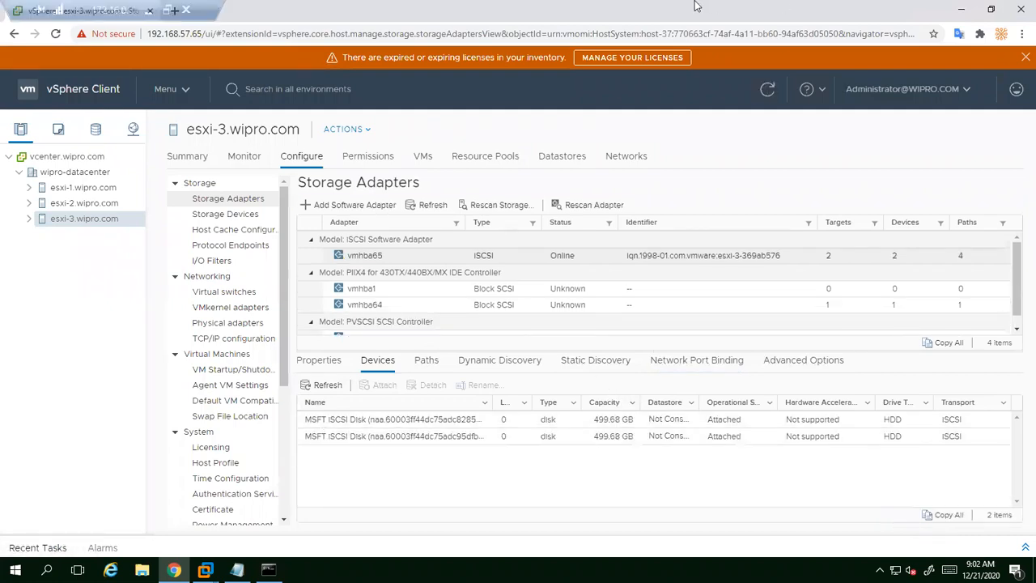
Switch to the vcenter server virtual machine and refresh Server Manager's iSCSI page to check the virtual disks' connection status.
click(965, 10)
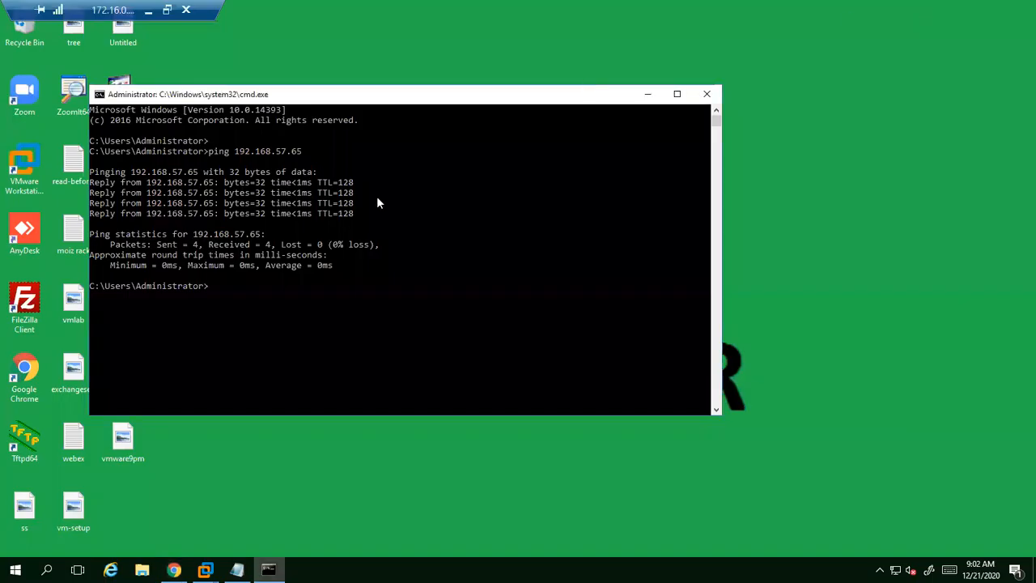
click(174, 570)
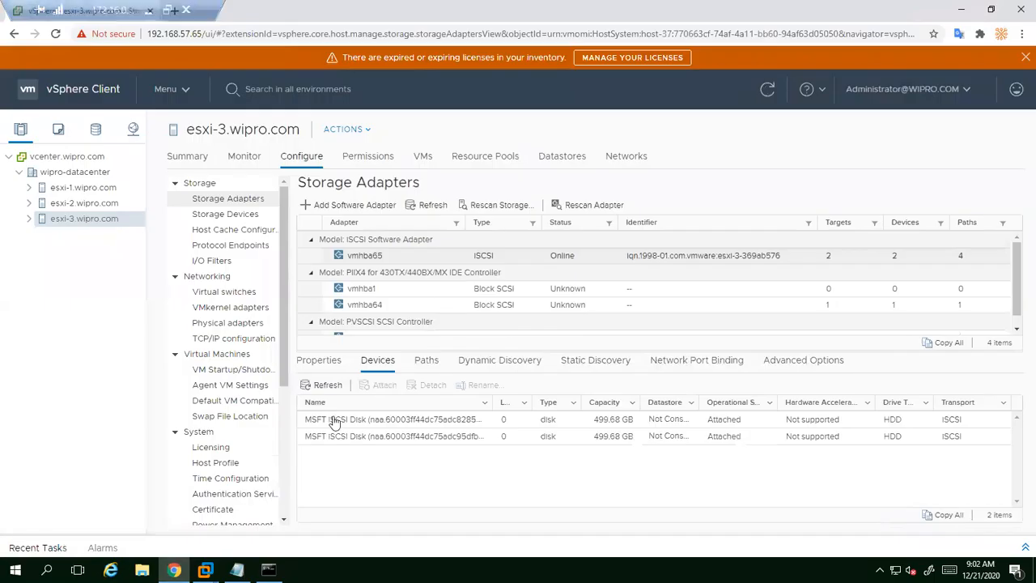
mouse_move(236, 570)
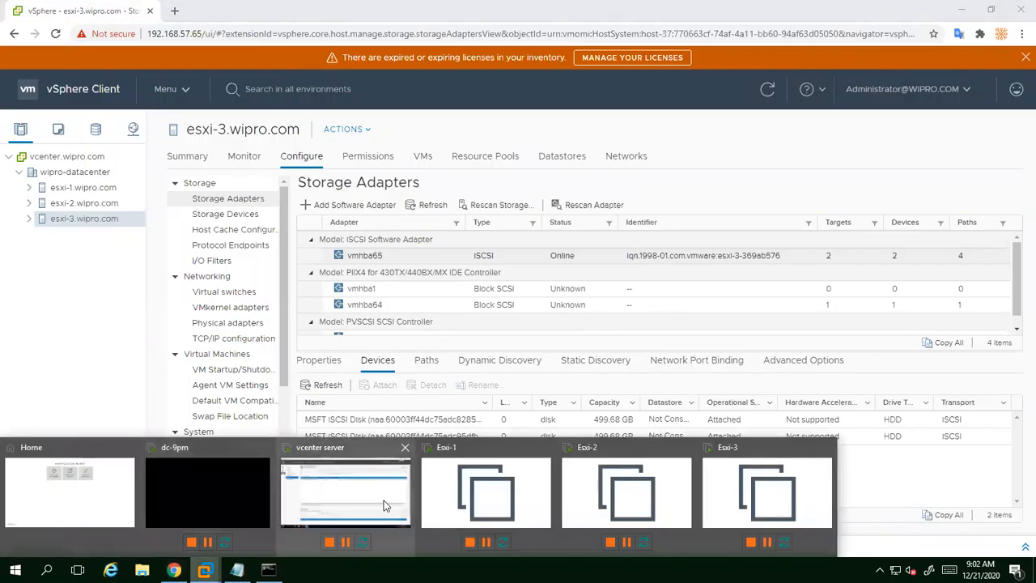
click(384, 500)
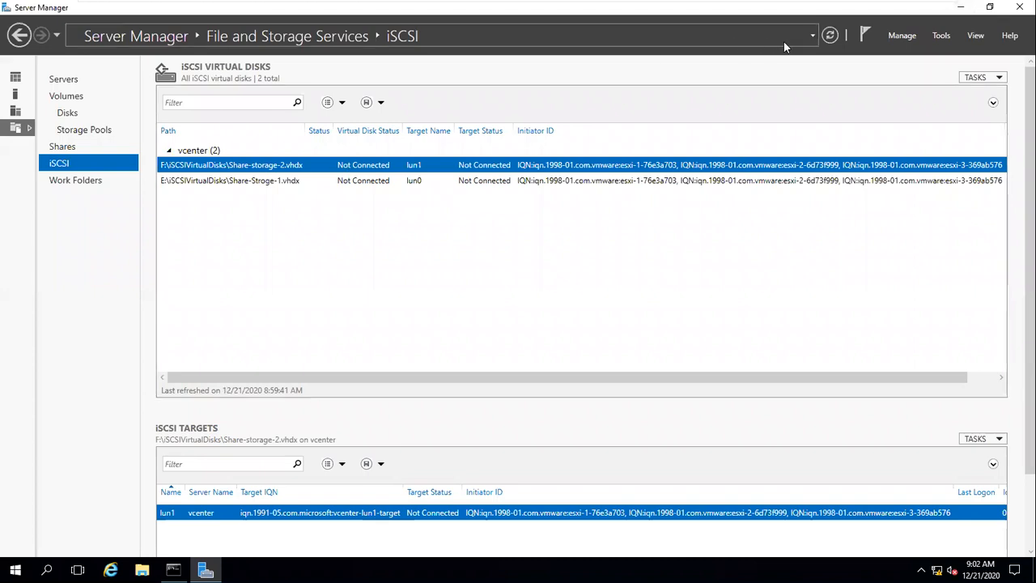
click(830, 35)
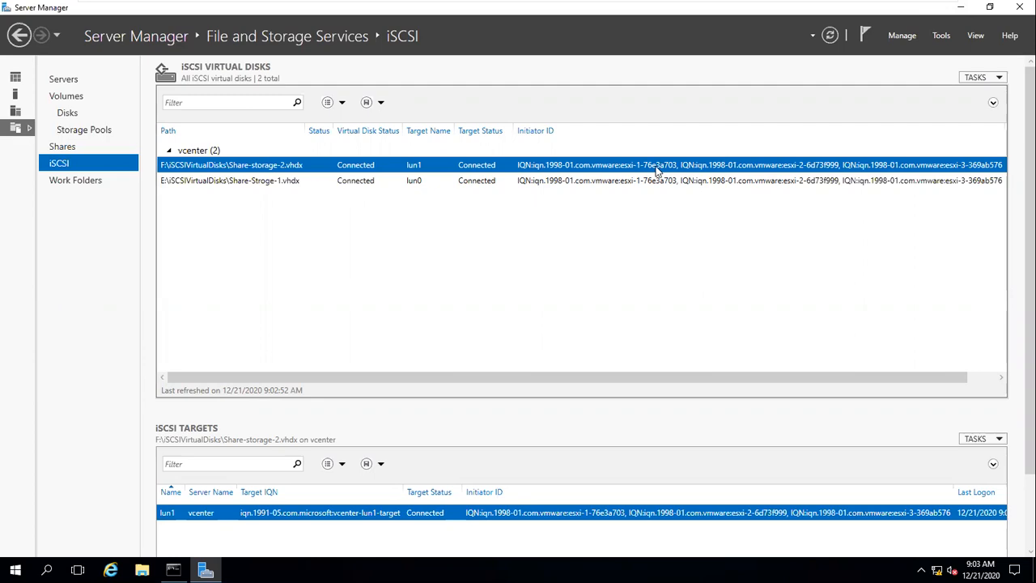
Minimize Server Manager and leave the full-screen vcenter server virtual machine to return to the vSphere Client in Chrome.
click(960, 6)
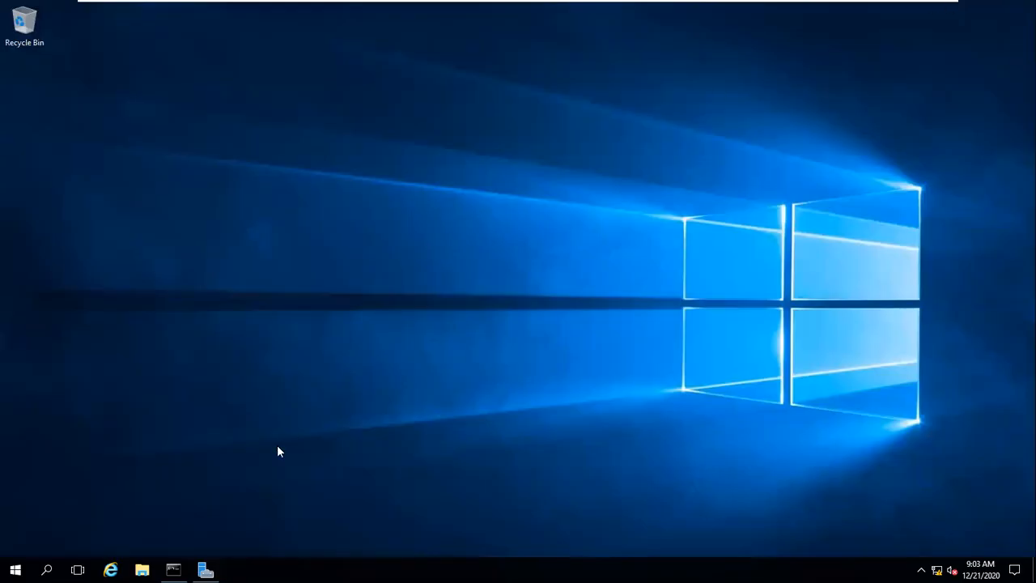
mouse_move(534, 5)
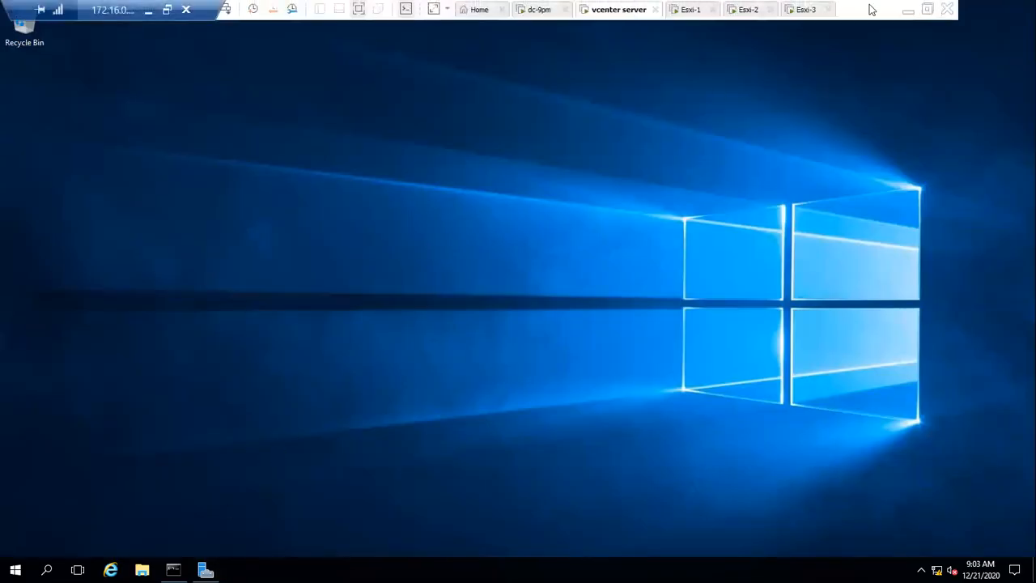
click(909, 12)
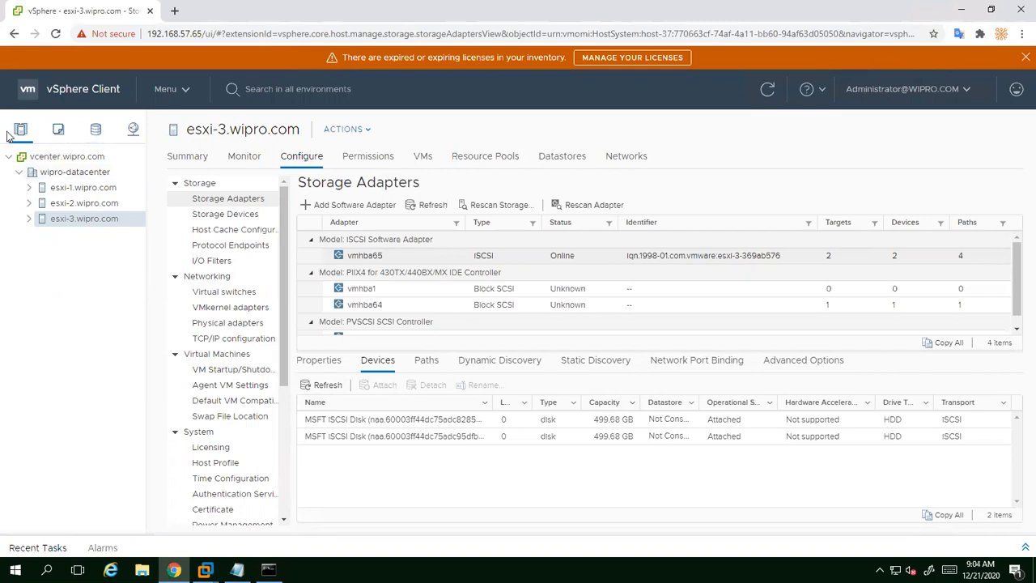
List the datastores under wipro-datacenter and check which hosts are attached to datastore1 and datastore1 (2).
click(98, 138)
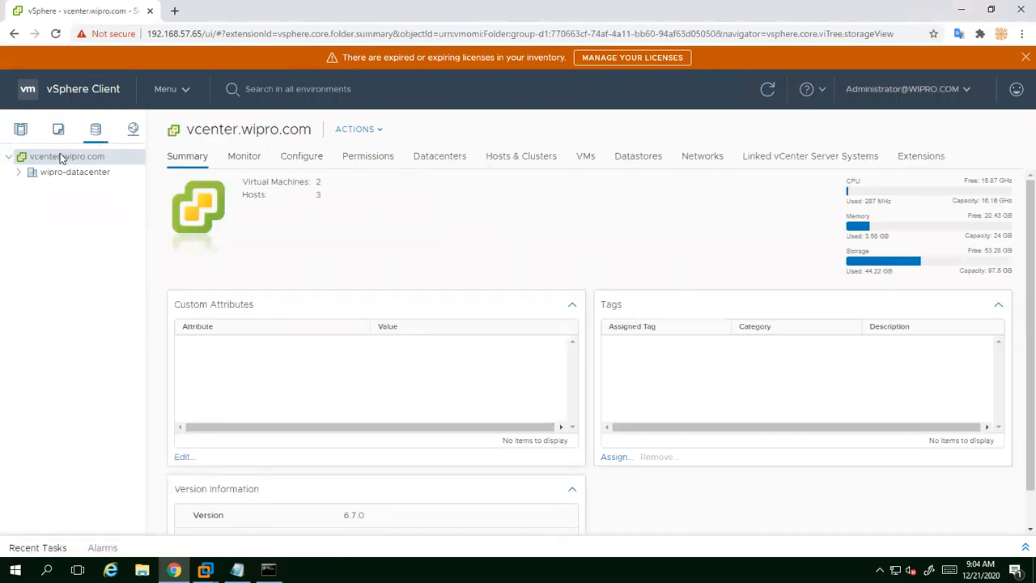
click(18, 173)
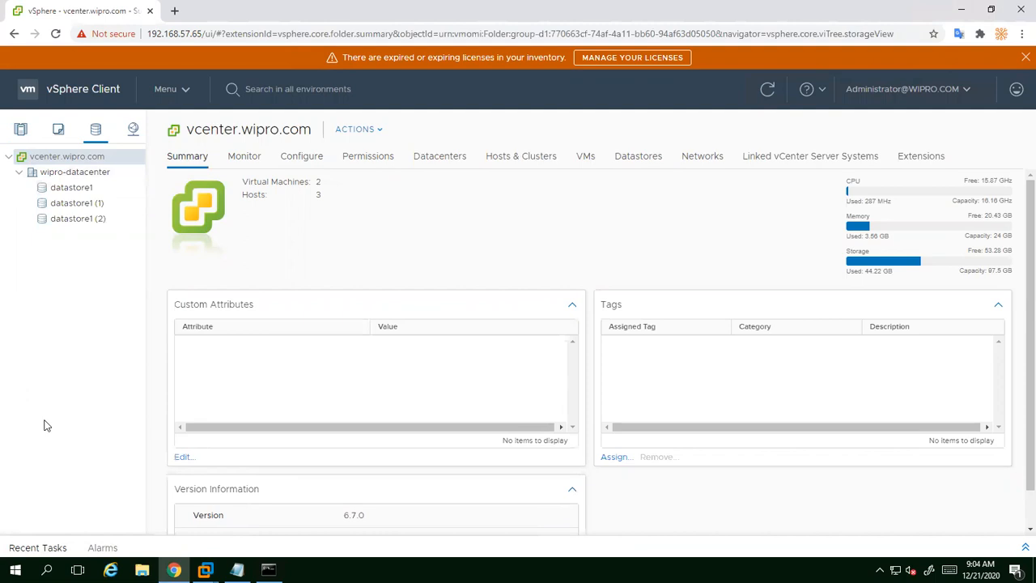
click(62, 193)
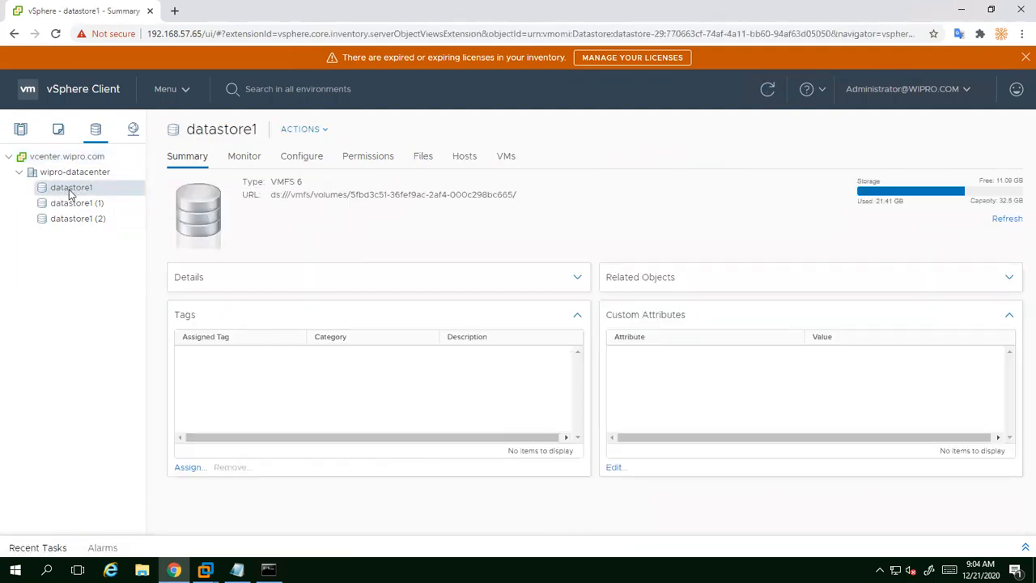
click(463, 157)
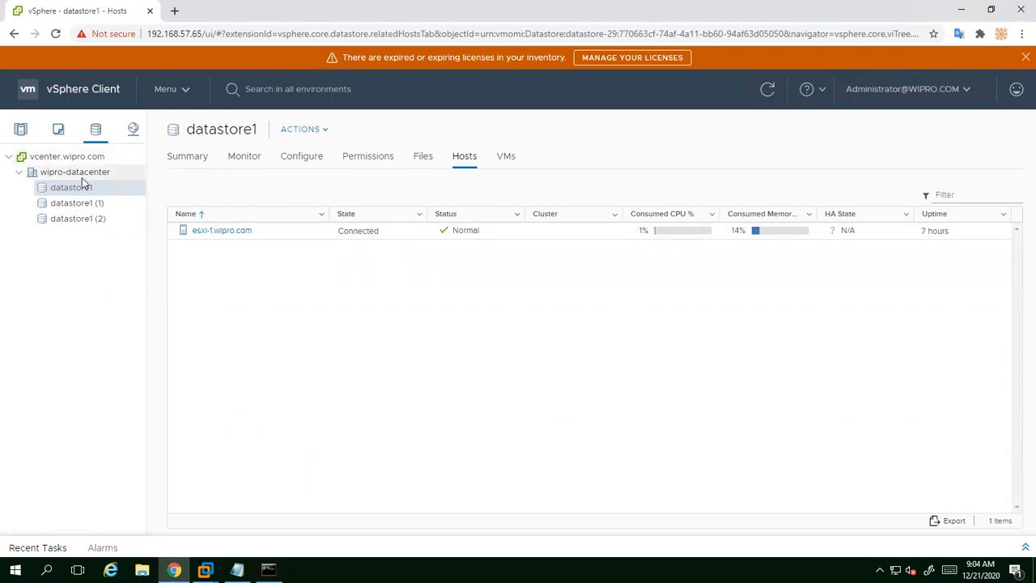
click(68, 225)
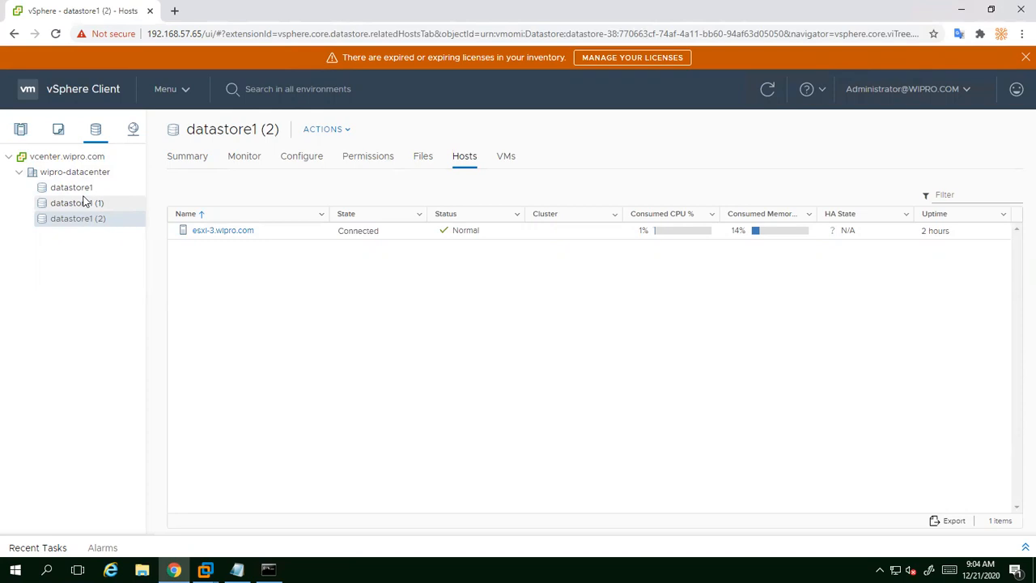
drag(329, 292, 422, 445)
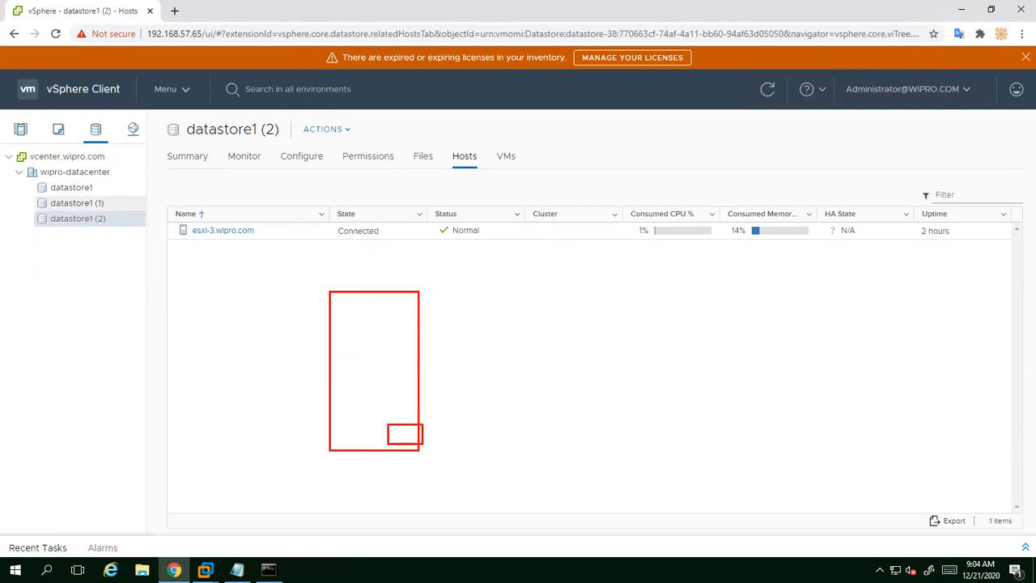
mouse_move(440, 376)
mouse_down()
mouse_move(439, 393)
mouse_move(406, 421)
mouse_up()
mouse_move(346, 390)
mouse_down()
mouse_move(371, 416)
mouse_move(340, 425)
mouse_up()
mouse_move(364, 344)
mouse_down()
mouse_move(361, 358)
mouse_move(395, 353)
mouse_move(378, 367)
mouse_up()
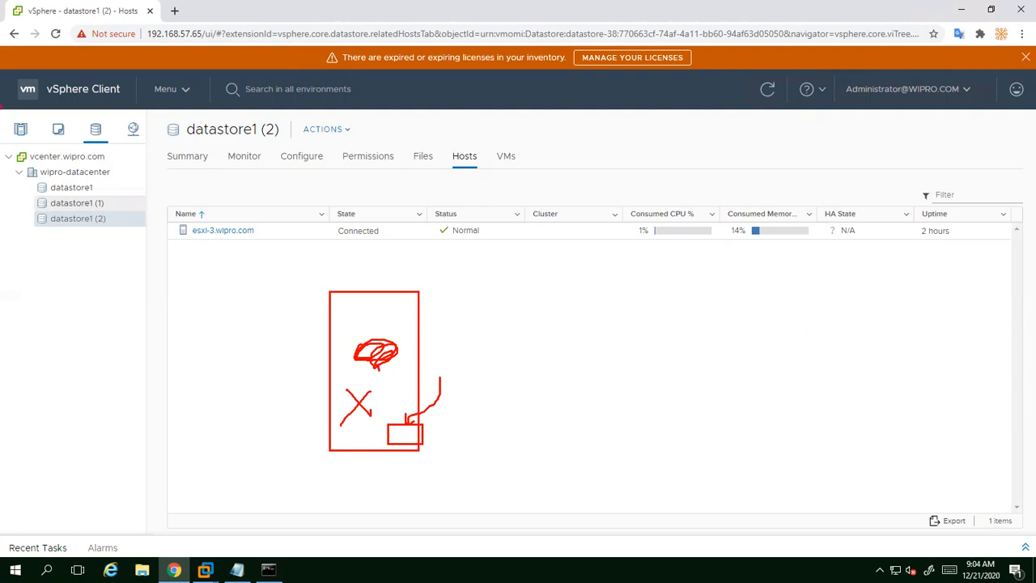
drag(18, 180, 110, 195)
mouse_move(30, 197)
mouse_down()
mouse_move(120, 207)
mouse_move(30, 217)
mouse_move(96, 227)
mouse_move(116, 213)
mouse_up()
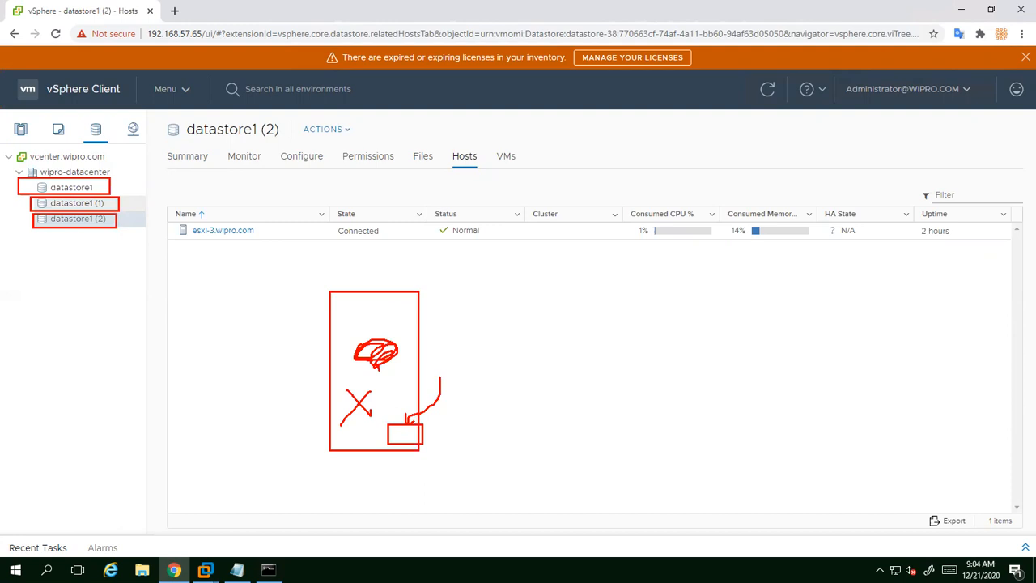
mouse_move(101, 181)
mouse_down()
mouse_move(124, 230)
mouse_move(91, 233)
mouse_up()
key(Escape)
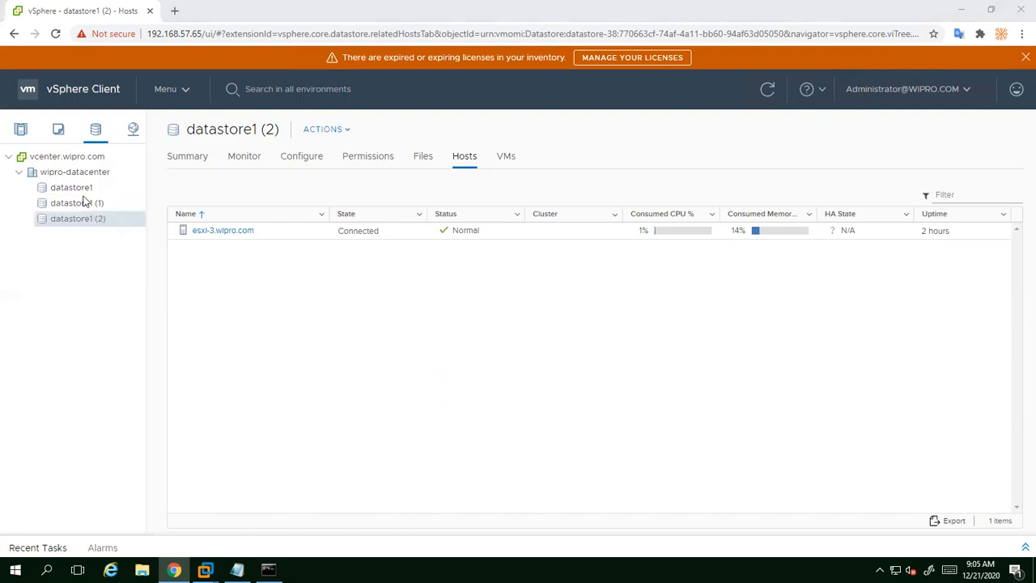
right_click(101, 205)
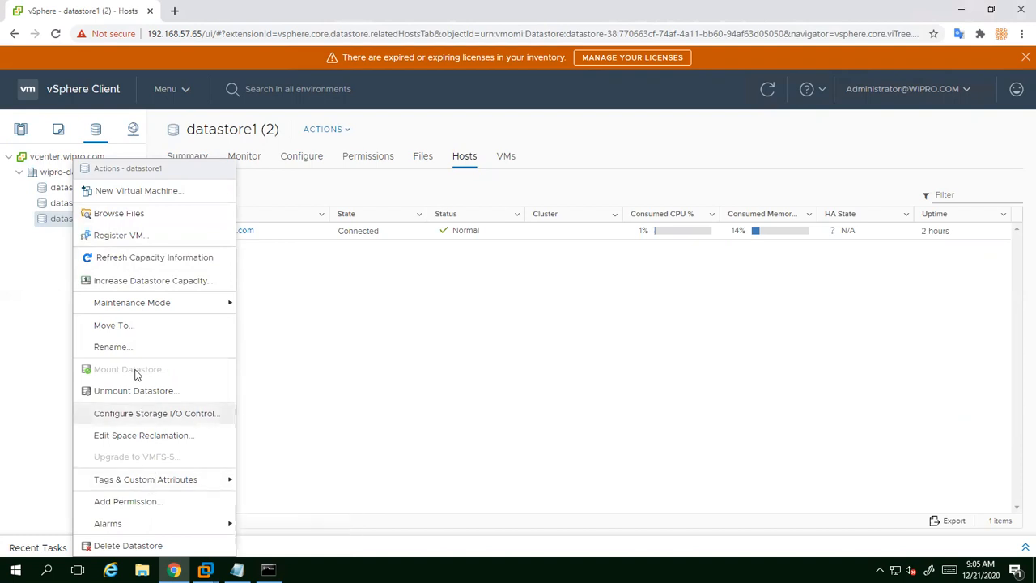
click(119, 350)
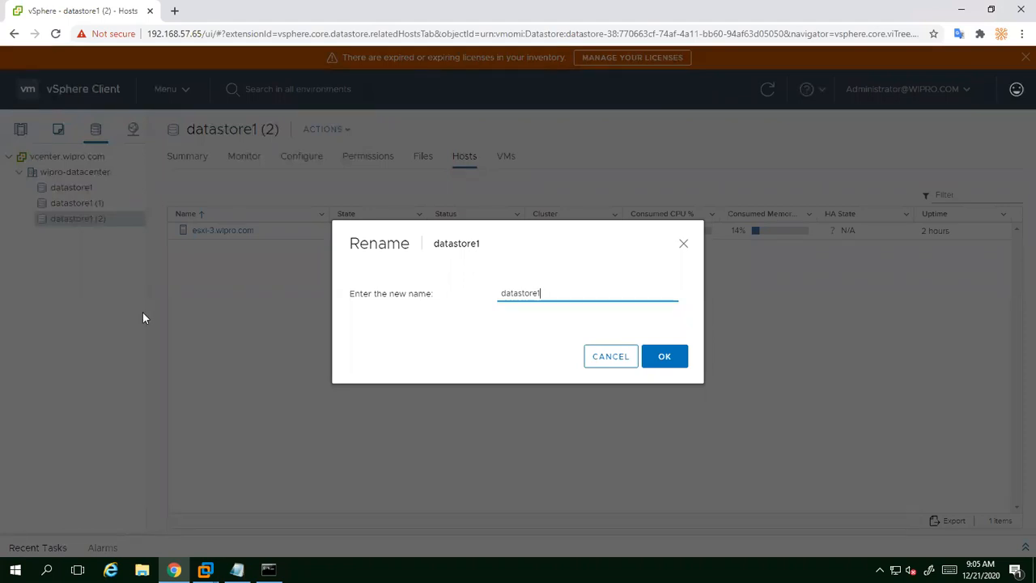
key(Escape)
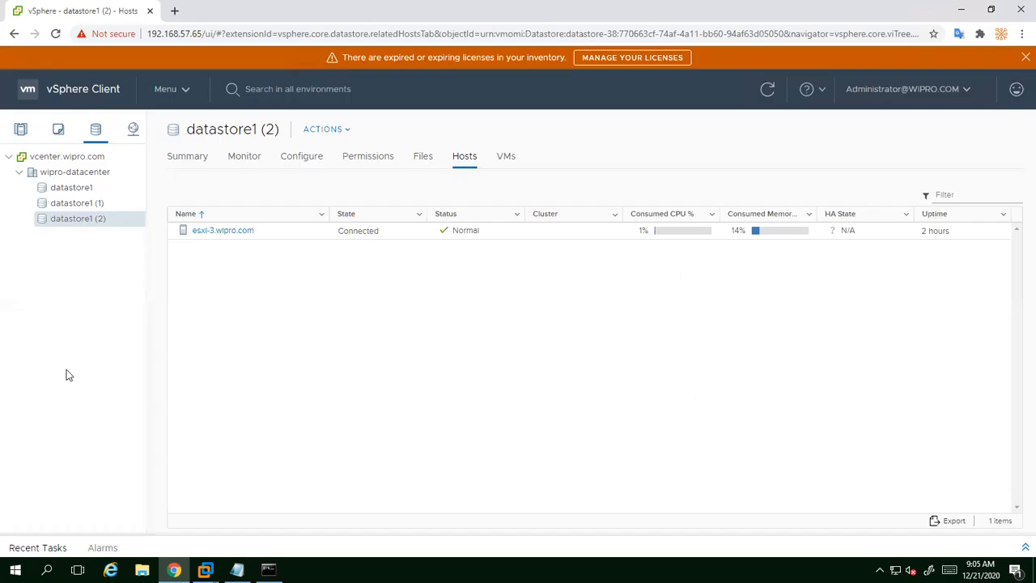
Rename datastore1, the local datastore of esxi-1.wipro.com under wipro-datacenter, as Local-storage-Esxi-1.
right_click(75, 192)
click(56, 189)
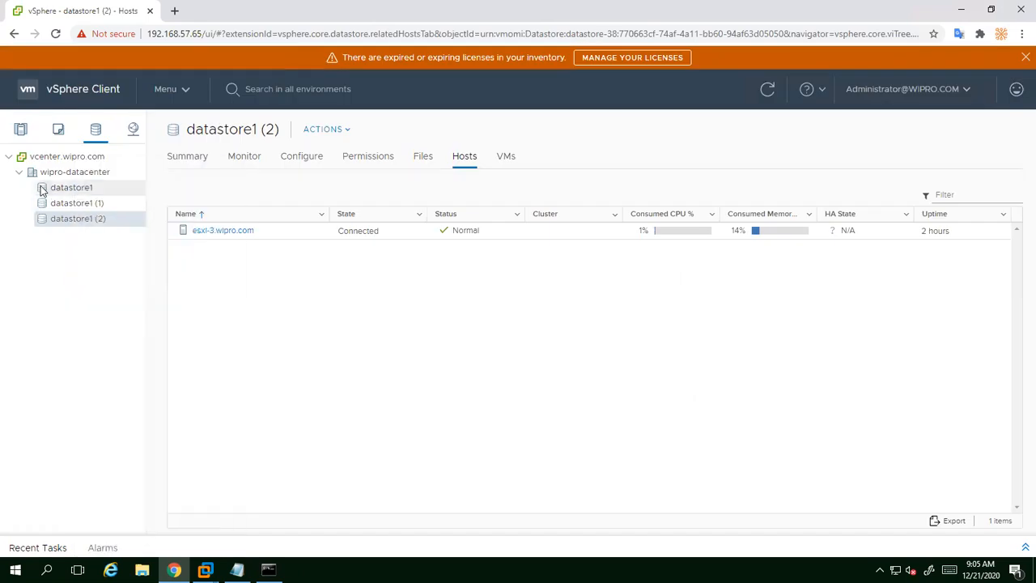
right_click(55, 191)
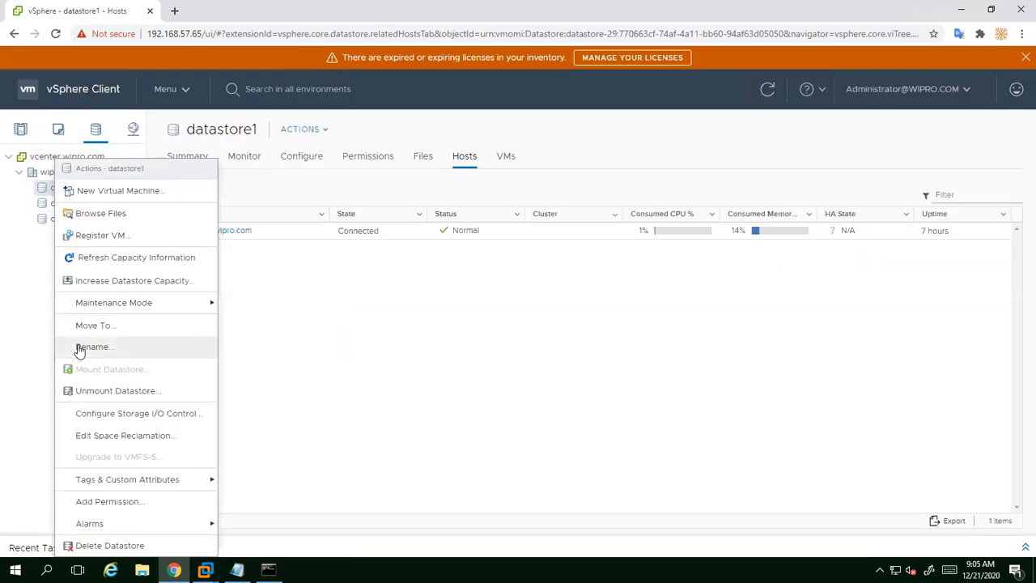
click(86, 346)
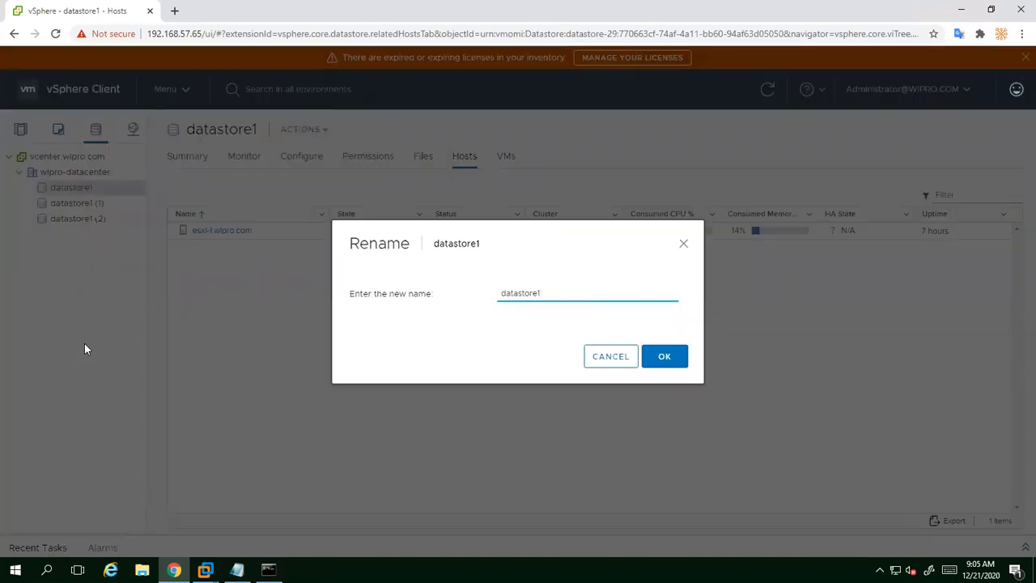
key(BackSpace)
key(BackSpace)
key(BackSpace)
key(BackSpace)
key(BackSpace)
key(BackSpace)
key(BackSpace)
key(BackSpace)
key(BackSpace)
key(BackSpace)
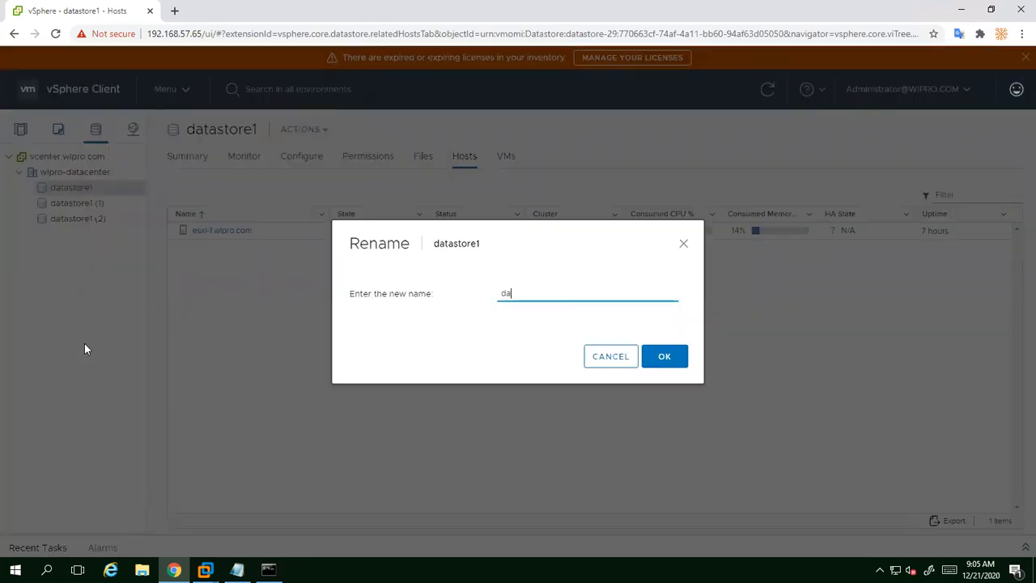
text(Local-storage)
text(E)
key(BackSpace)
text(-Esxi)
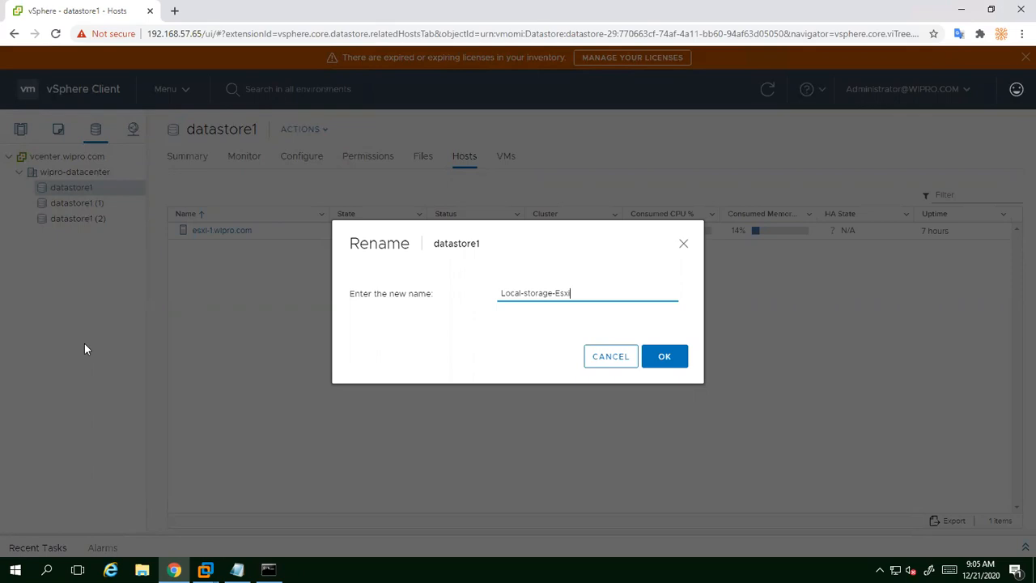
text(-1)
click(647, 357)
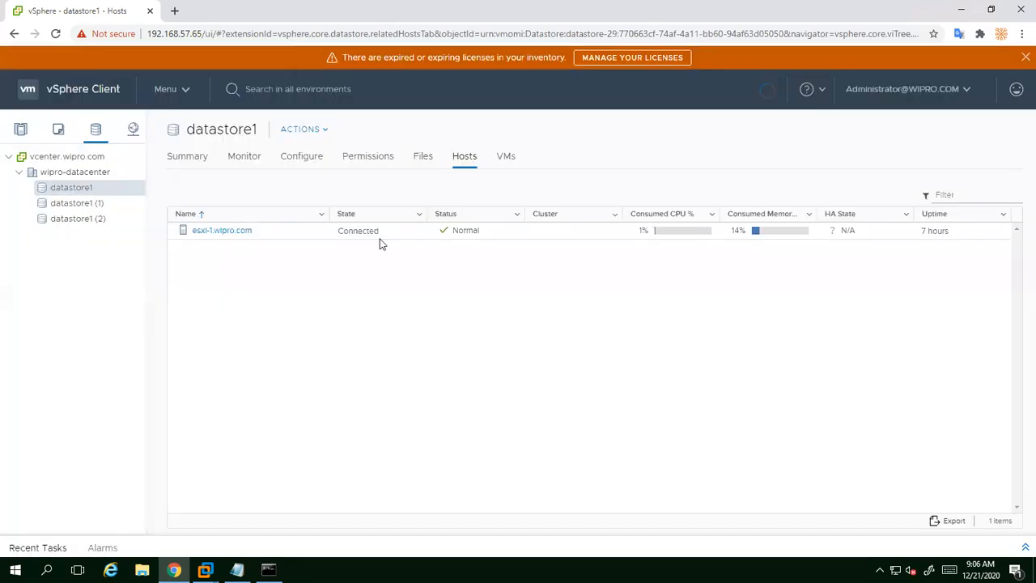
Rename datastore1 (1), the local datastore of esxi-2.wipro.com, as Local-storage-Esxi-2.
right_click(61, 187)
click(61, 189)
right_click(65, 188)
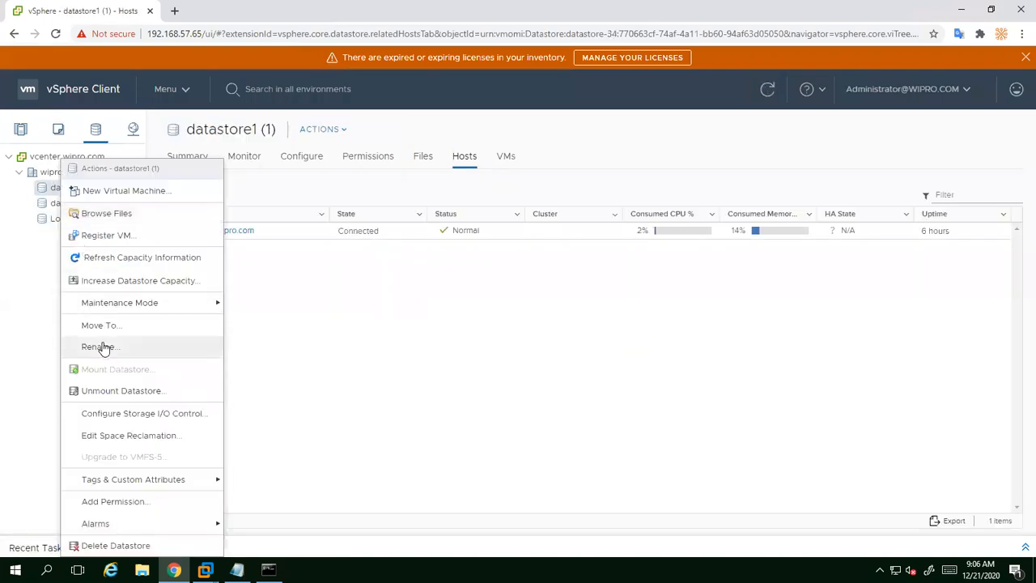
click(102, 346)
key(BackSpace)
key(BackSpace)
key(BackSpace)
key(BackSpace)
key(BackSpace)
key(BackSpace)
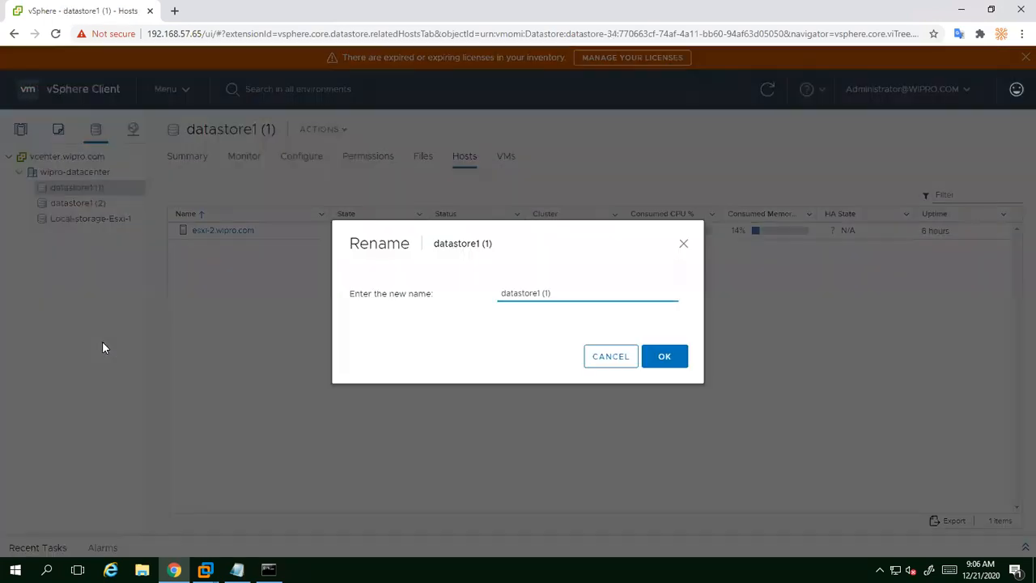
key(BackSpace)
key(BackSpace)
key(BackSpace)
key(BackSpace)
key(BackSpace)
key(BackSpace)
key(BackSpace)
key(BackSpace)
text(L)
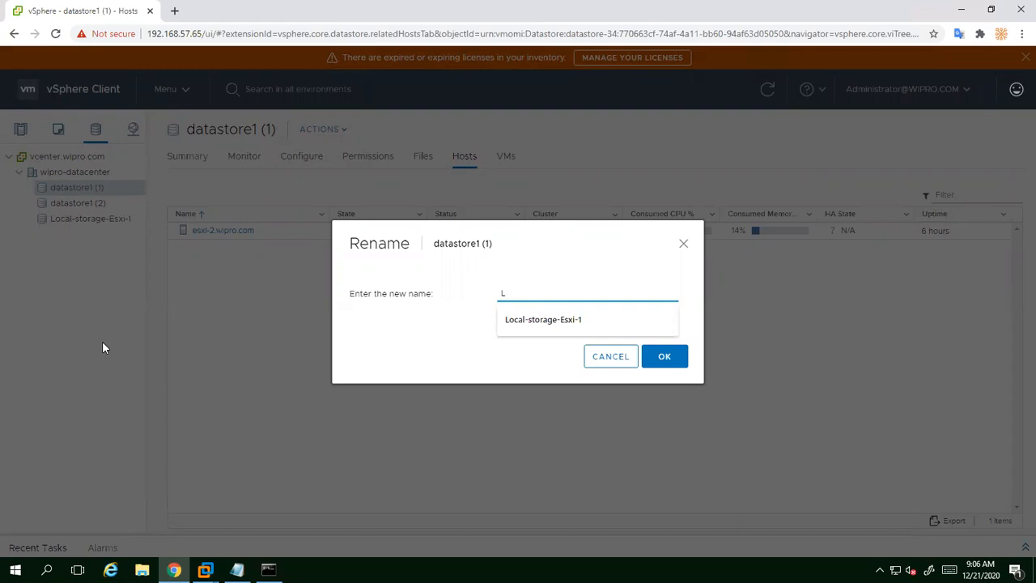
key(Down)
key(Return)
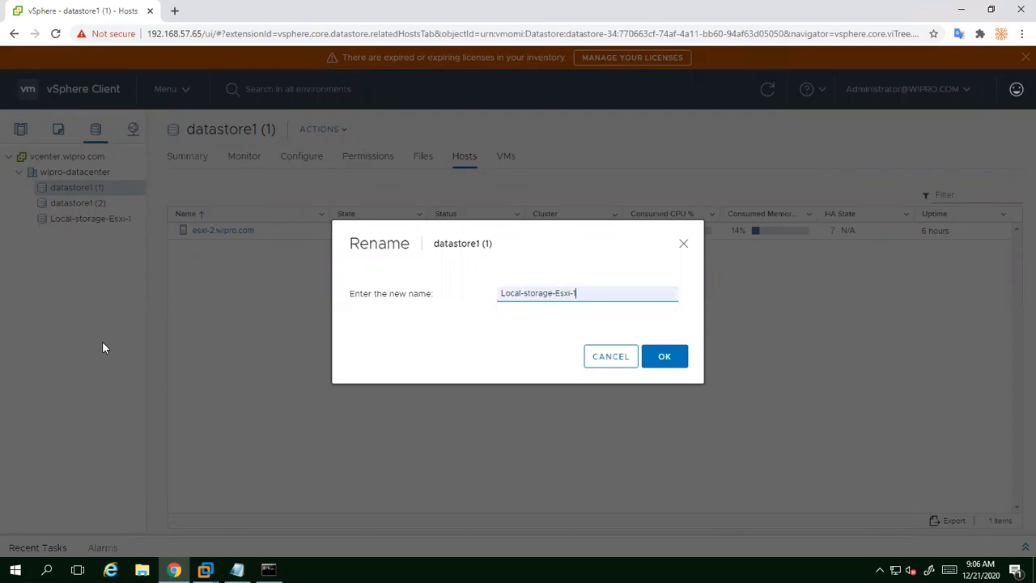
key(BackSpace)
text(2)
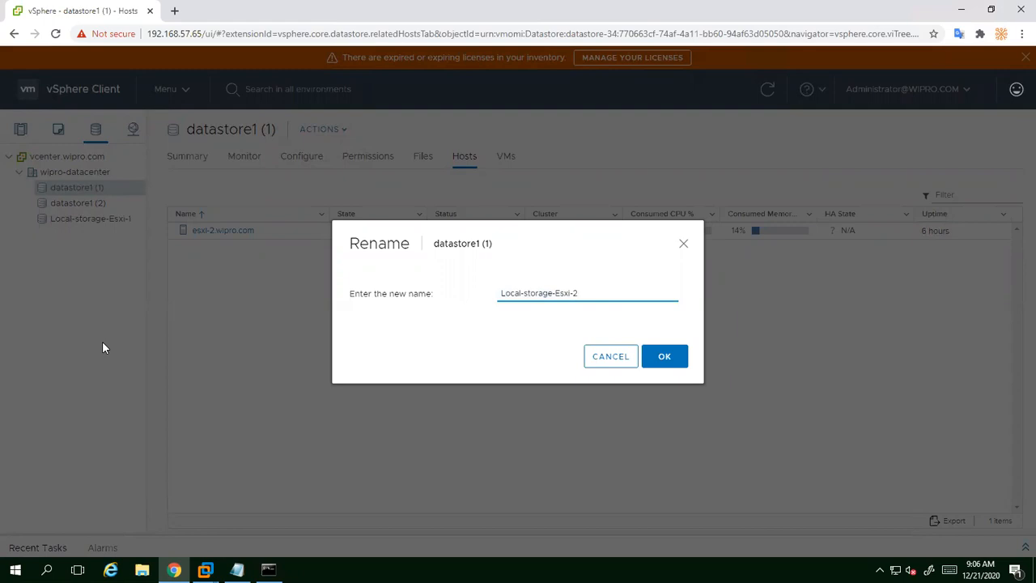
click(663, 358)
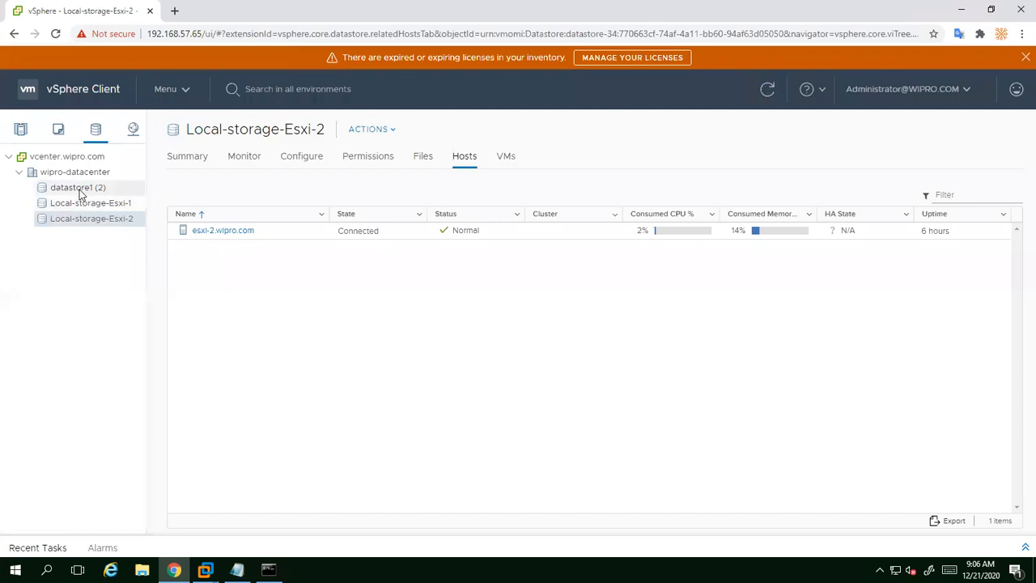
Rename datastore1 (2), the local datastore of esxi-3.wipro.com, as Local-storage-Esxi-3 and view its summary.
right_click(80, 192)
click(64, 192)
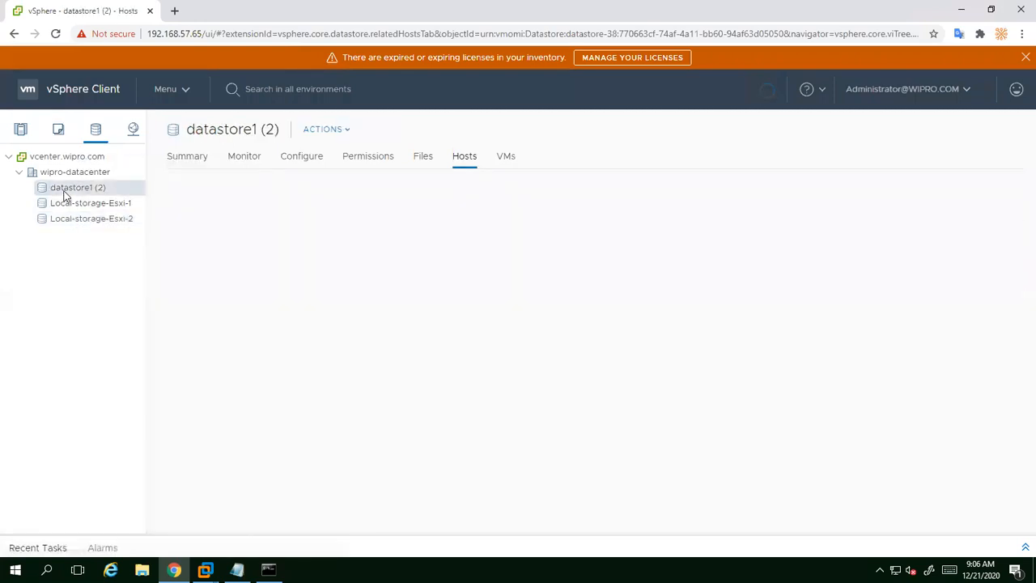
right_click(65, 196)
click(106, 349)
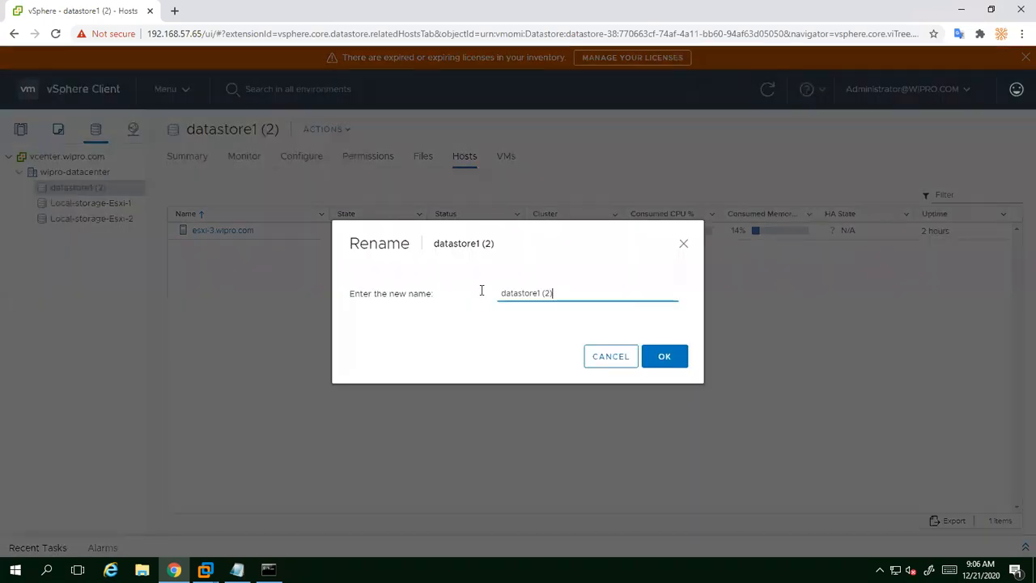
text(L)
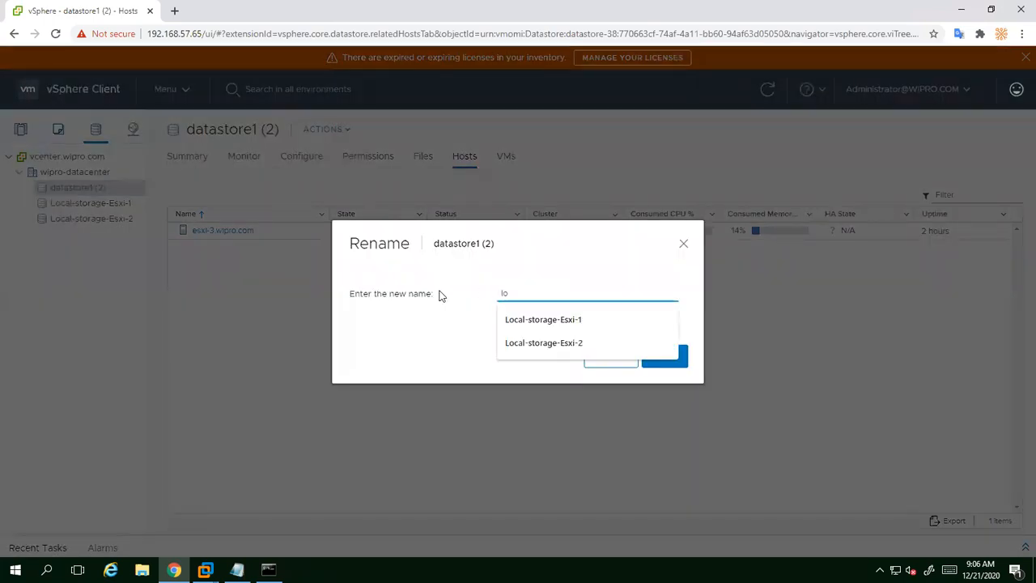
click(550, 324)
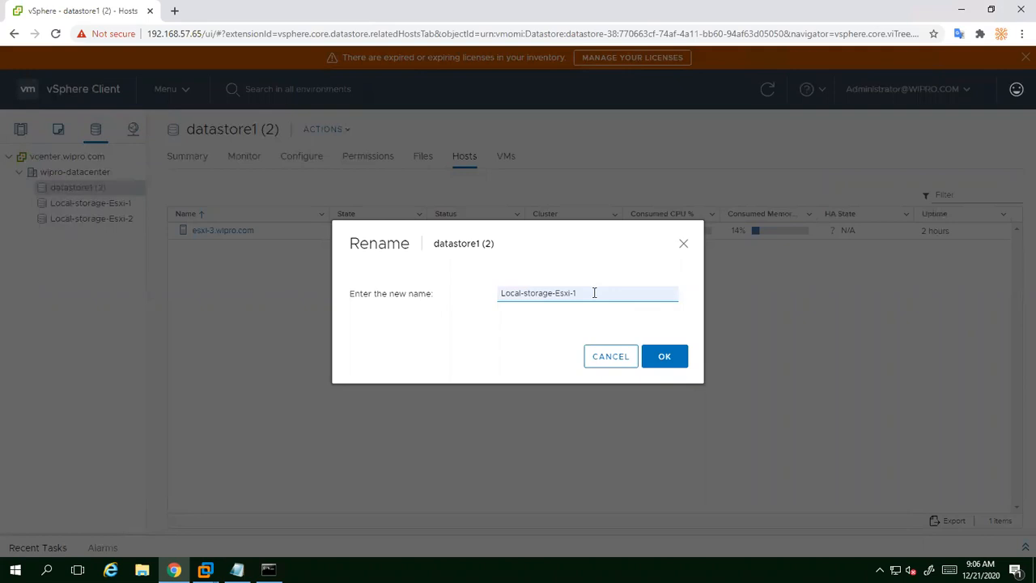
key(BackSpace)
text(3)
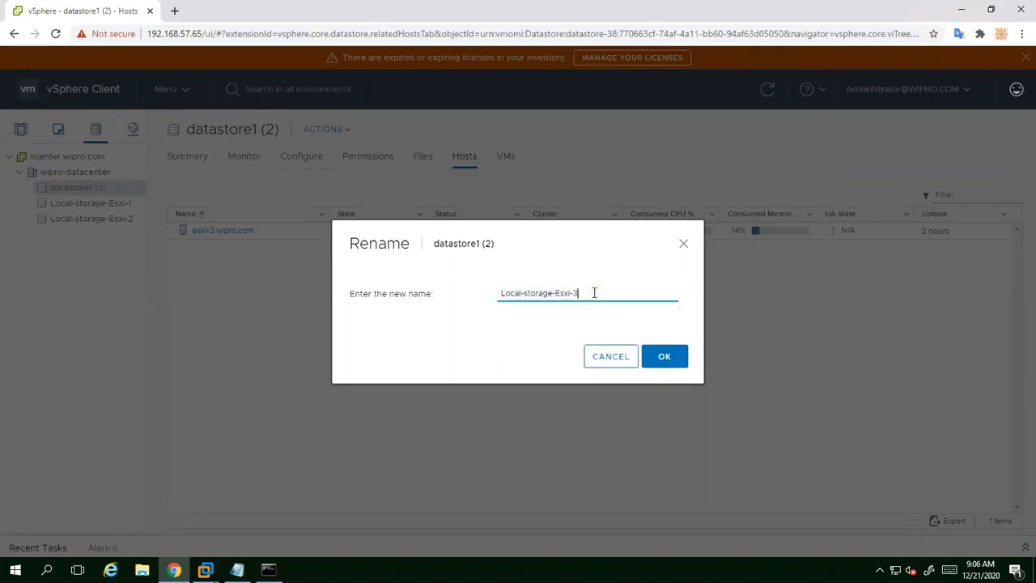
click(664, 356)
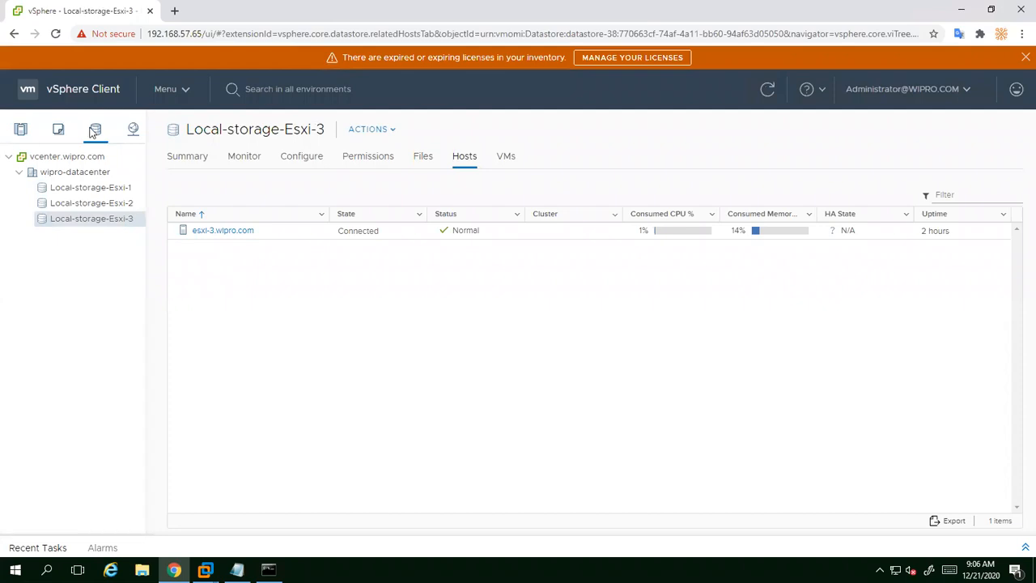
click(186, 159)
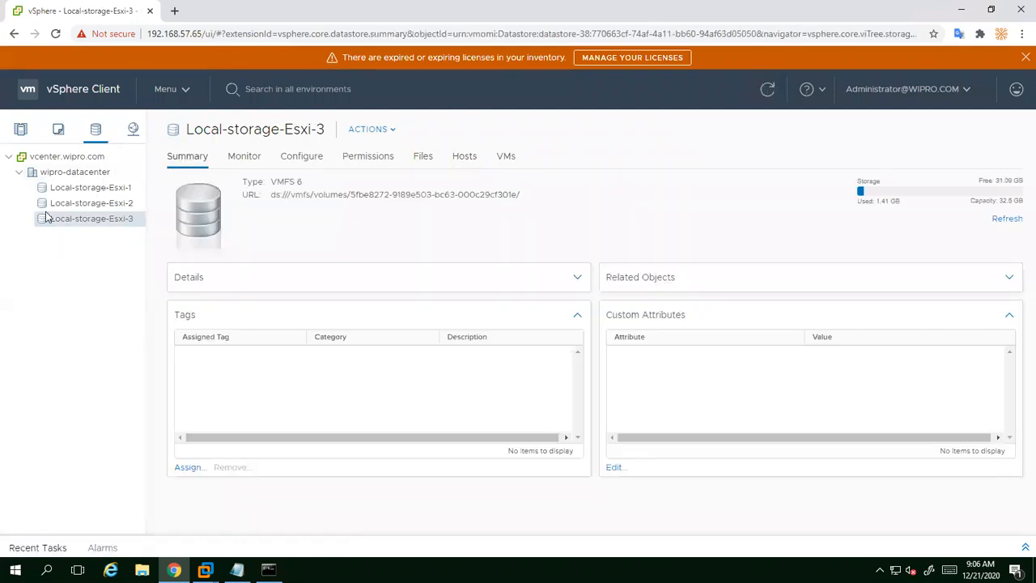
Start a new VMFS datastore in wipro-datacenter and name it Share-datastore-1.
right_click(81, 174)
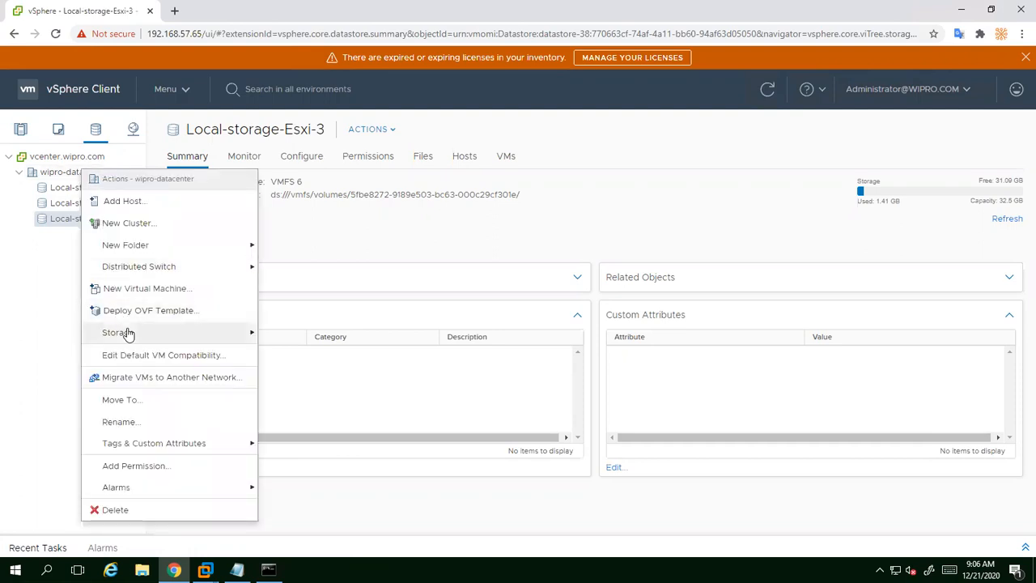
mouse_move(250, 336)
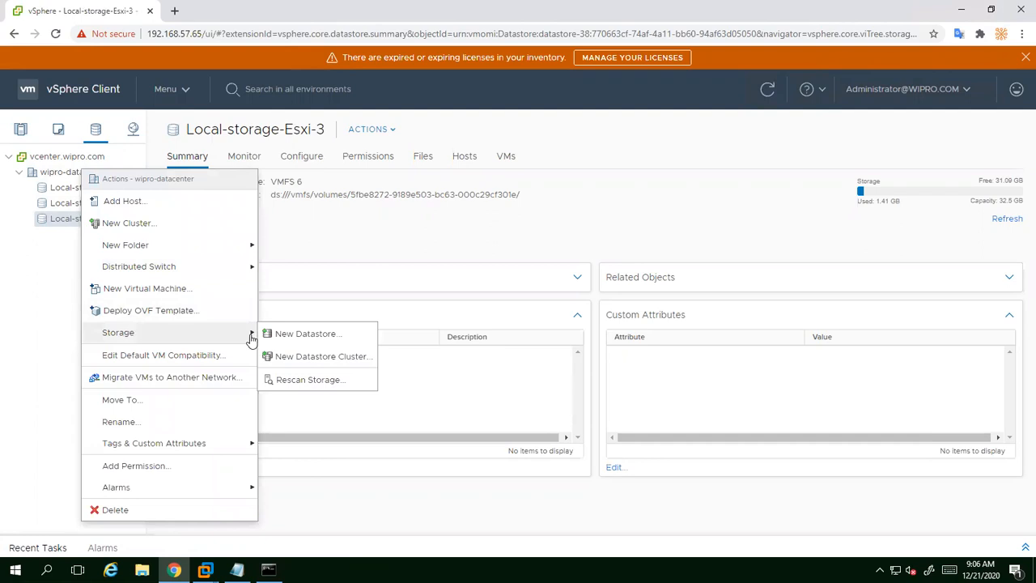
click(340, 343)
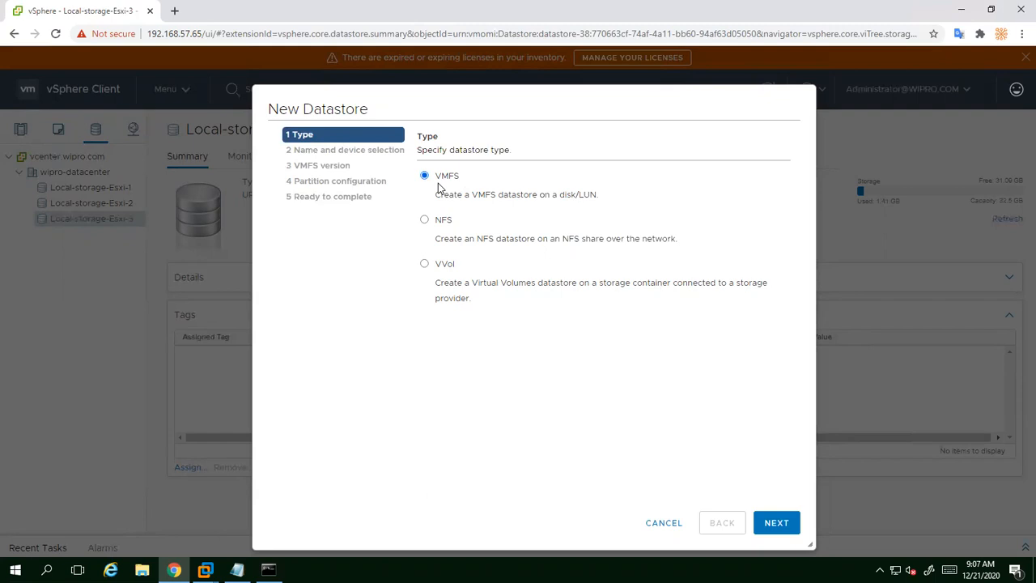
click(773, 522)
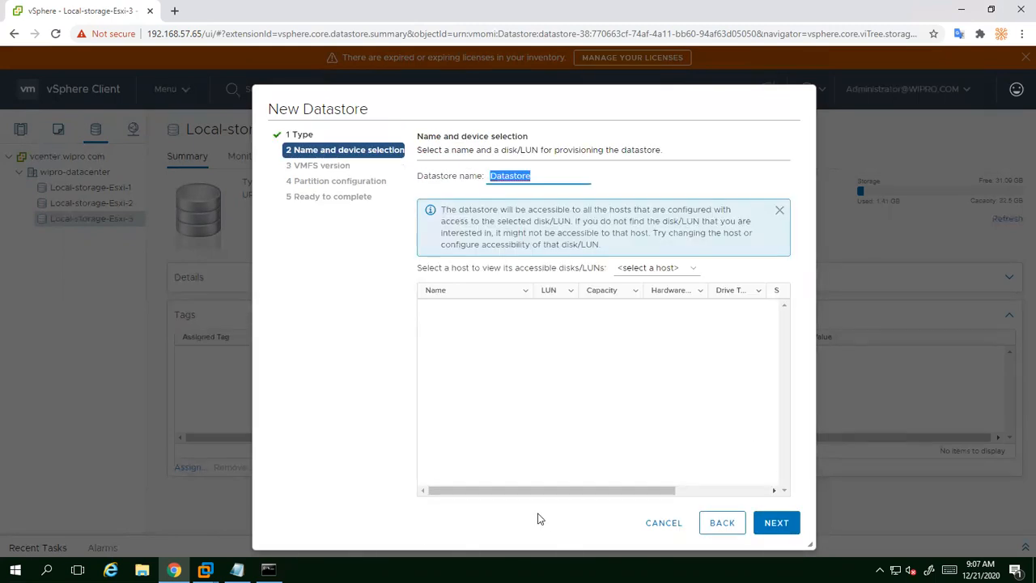
text(Share-Stor)
key(BackSpace)
key(BackSpace)
key(BackSpace)
key(BackSpace)
key(BackSpace)
key(BackSpace)
key(BackSpace)
key(BackSpace)
key(BackSpace)
key(BackSpace)
text(Share-datastore-1)
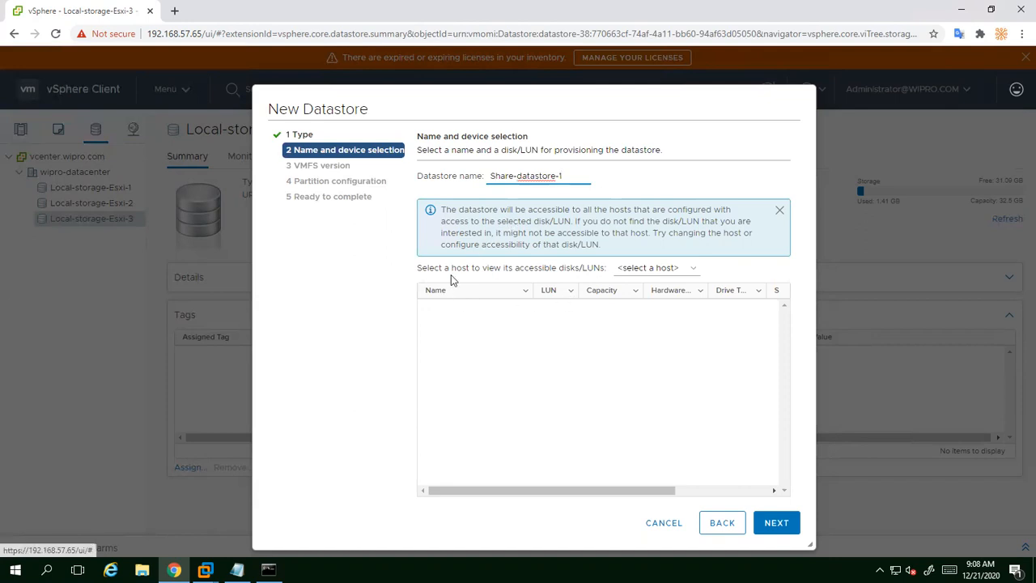
Choose the first MSFT iSCSI disk accessible to esxi-1.wipro.com for Share-datastore-1 and accept VMFS 6 as its version.
click(780, 211)
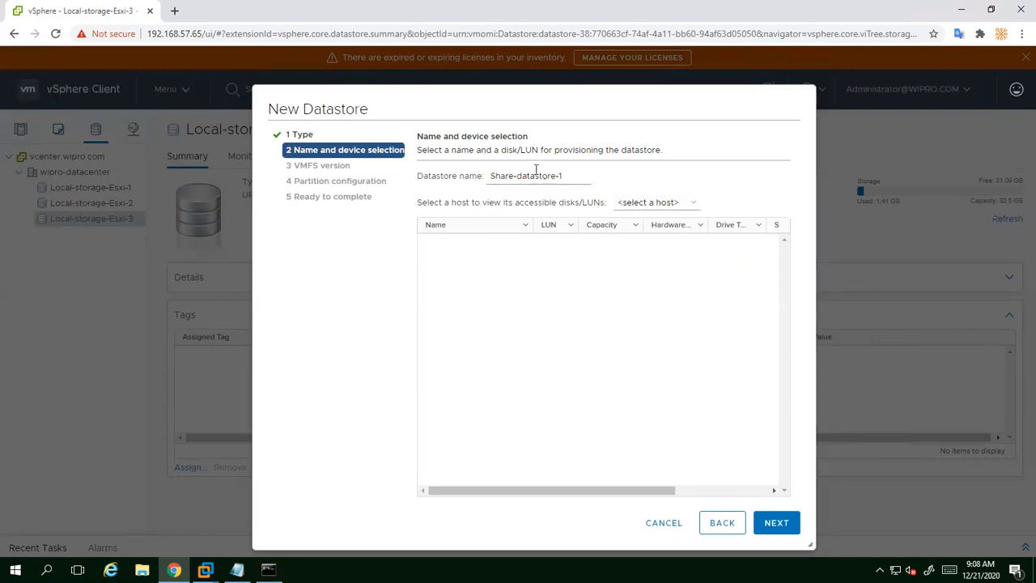
click(671, 203)
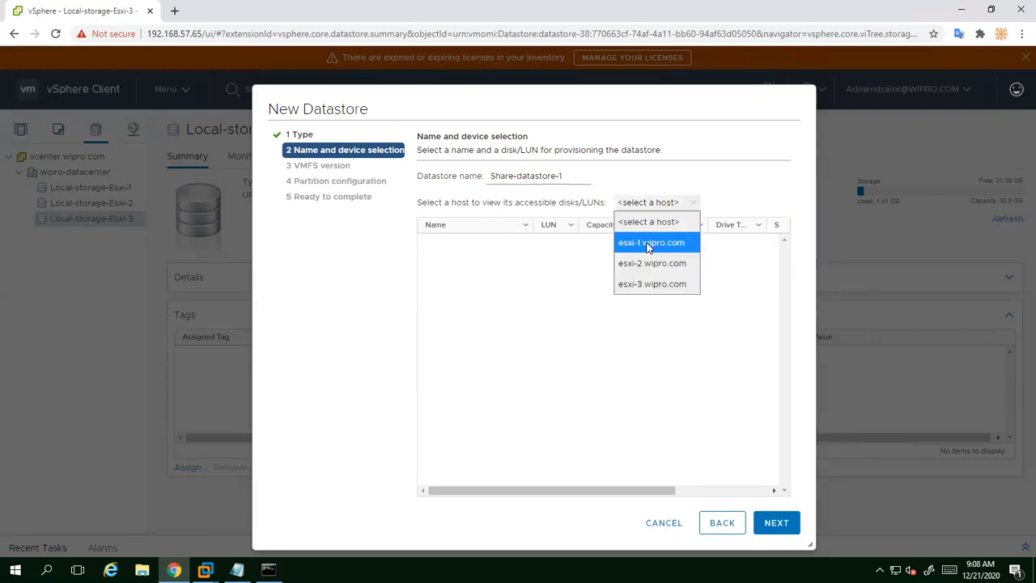
click(650, 245)
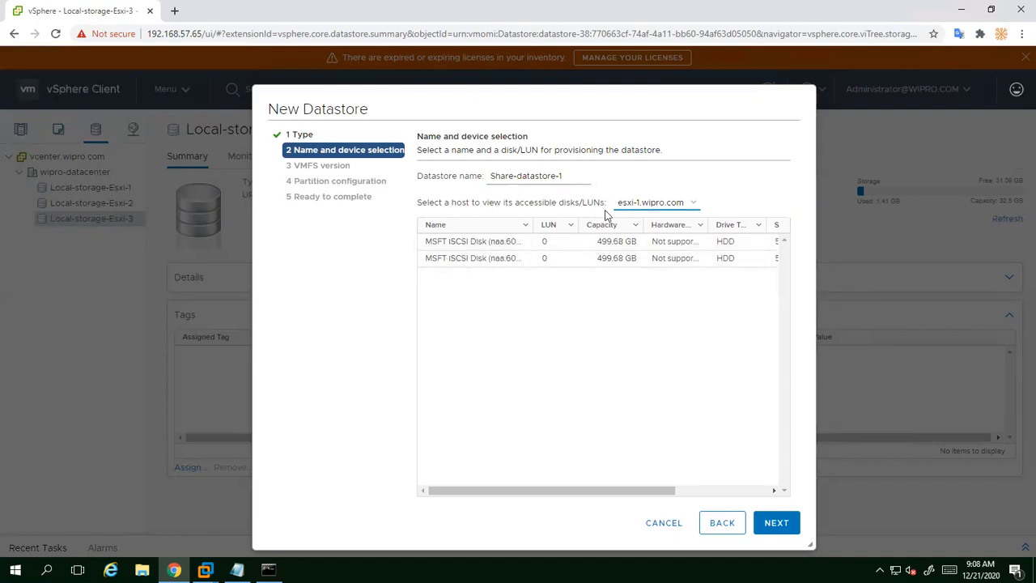
click(423, 247)
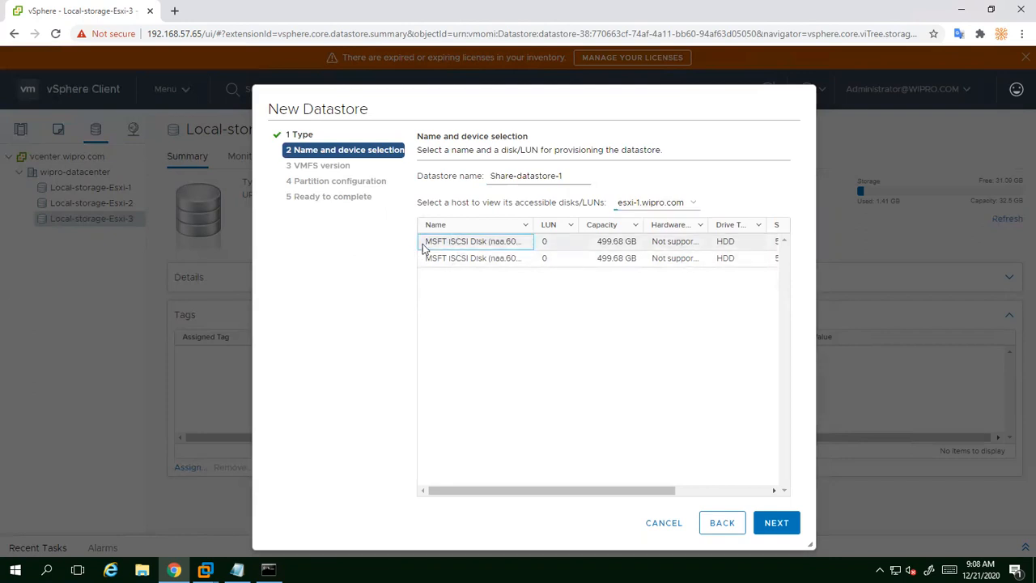
click(775, 523)
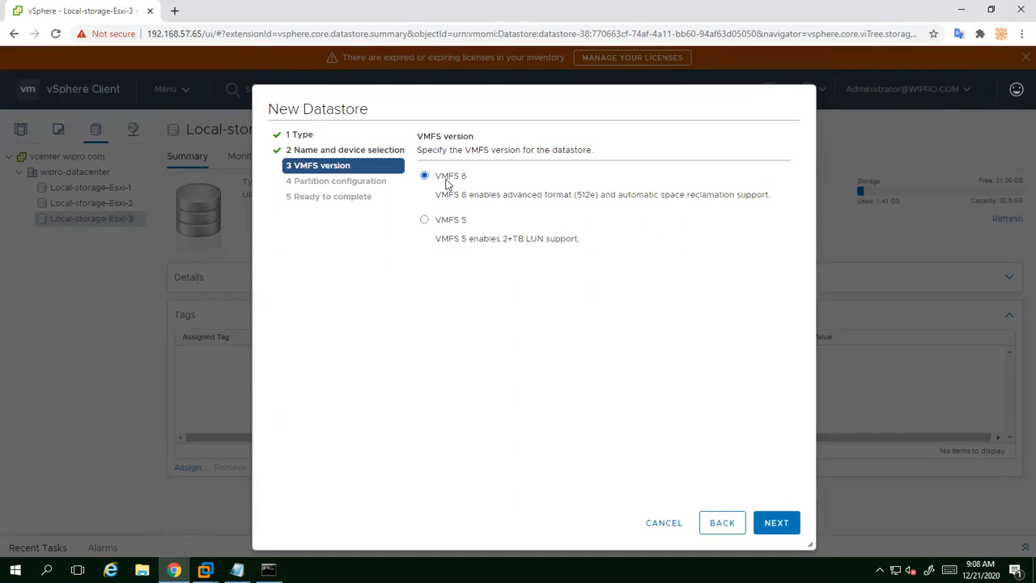
click(775, 522)
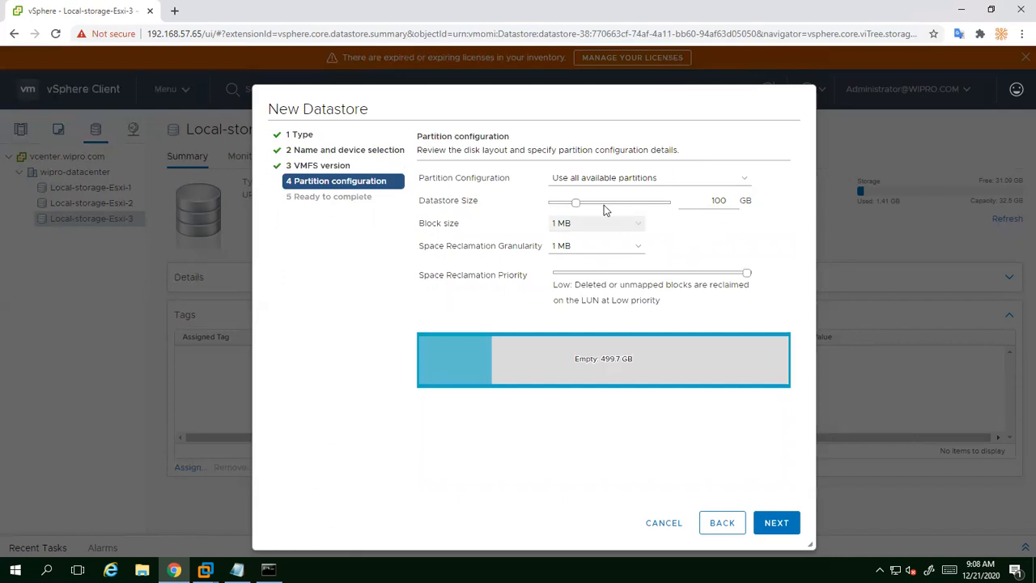
Set the size of Share-datastore-1 to 300 GB and finish creating the datastore.
mouse_move(615, 377)
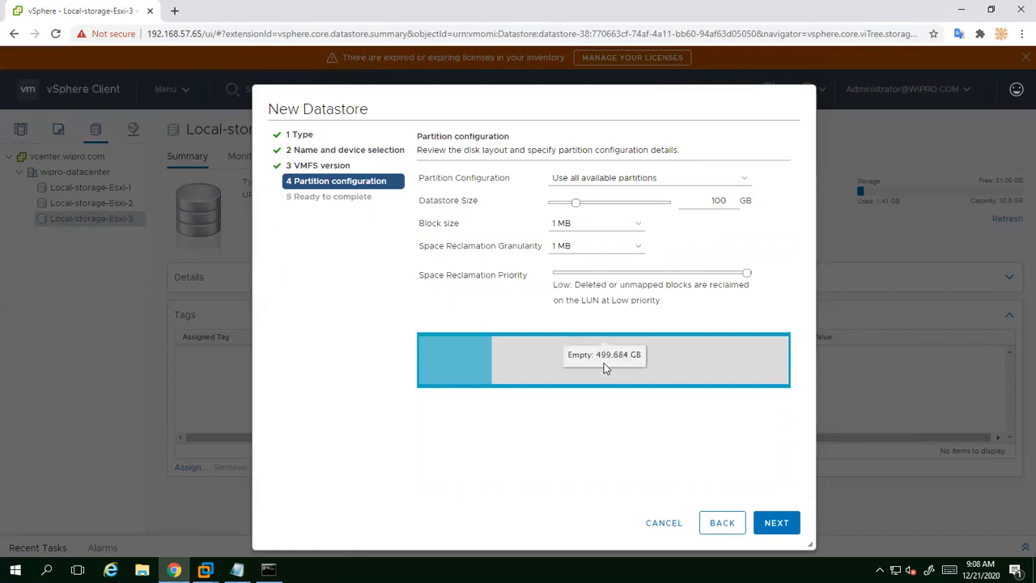
drag(578, 203, 621, 209)
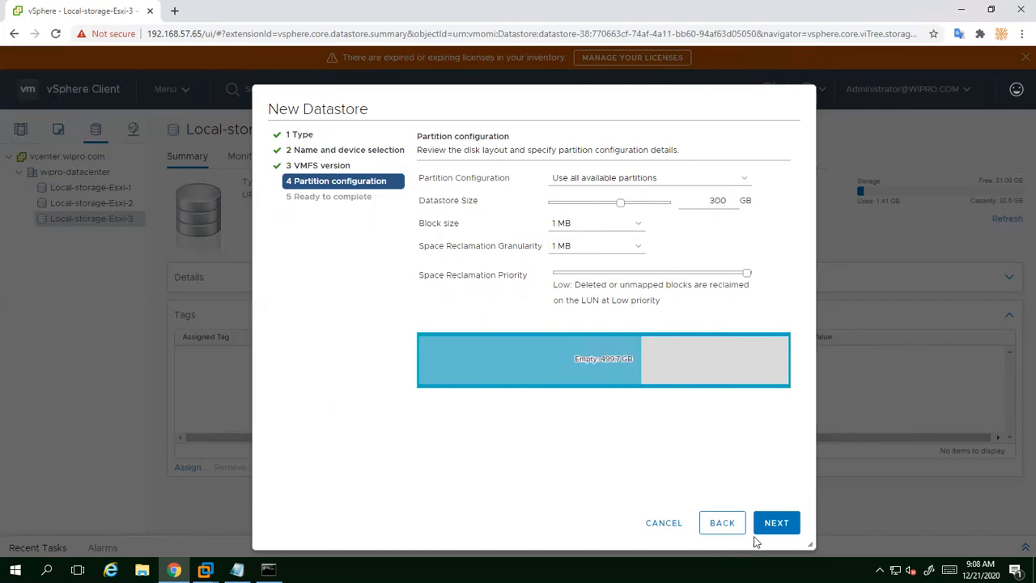
click(776, 523)
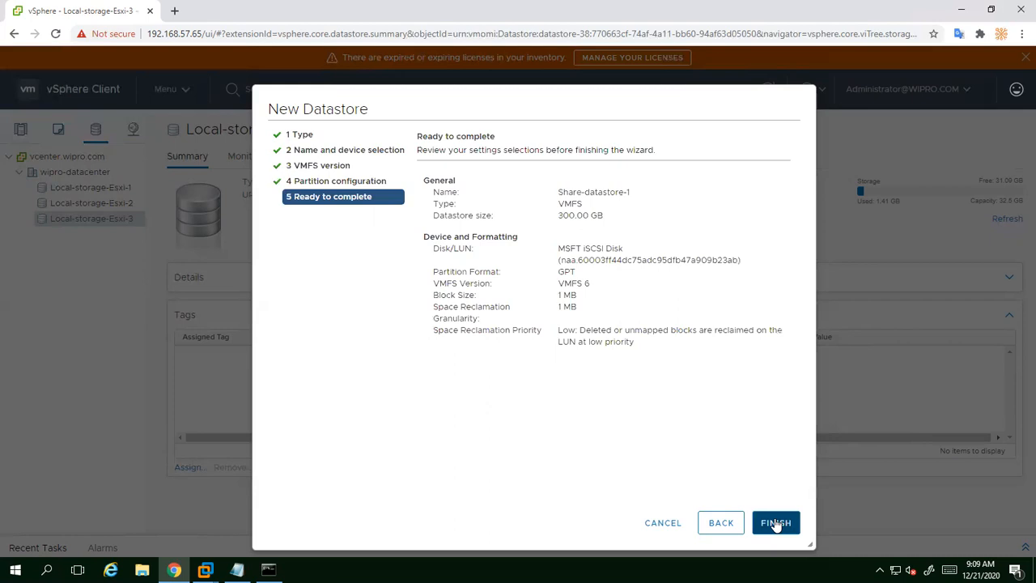
click(775, 523)
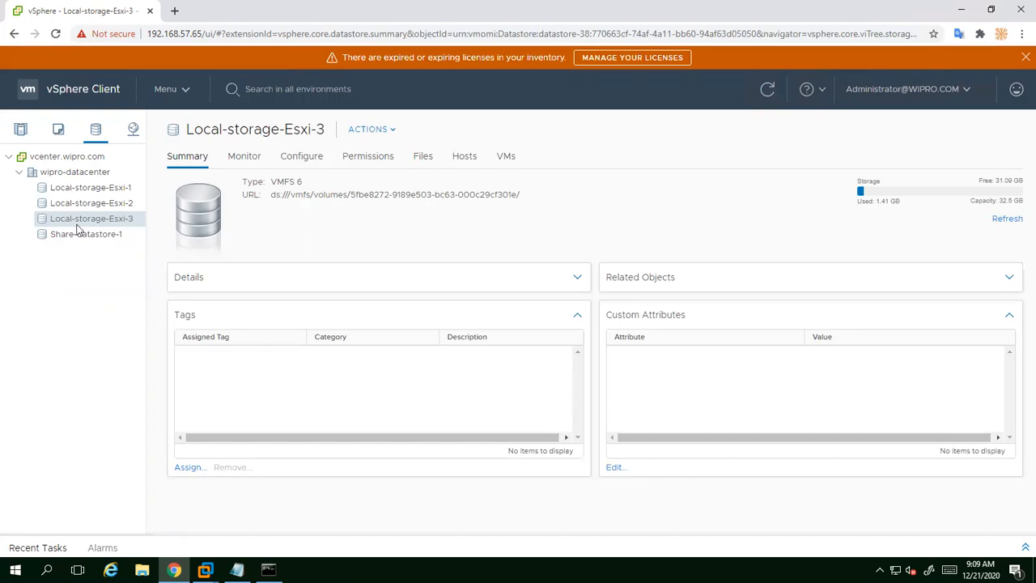
Start another new VMFS datastore in wipro-datacenter and name it Virtual-Machines.
right_click(73, 175)
mouse_move(162, 334)
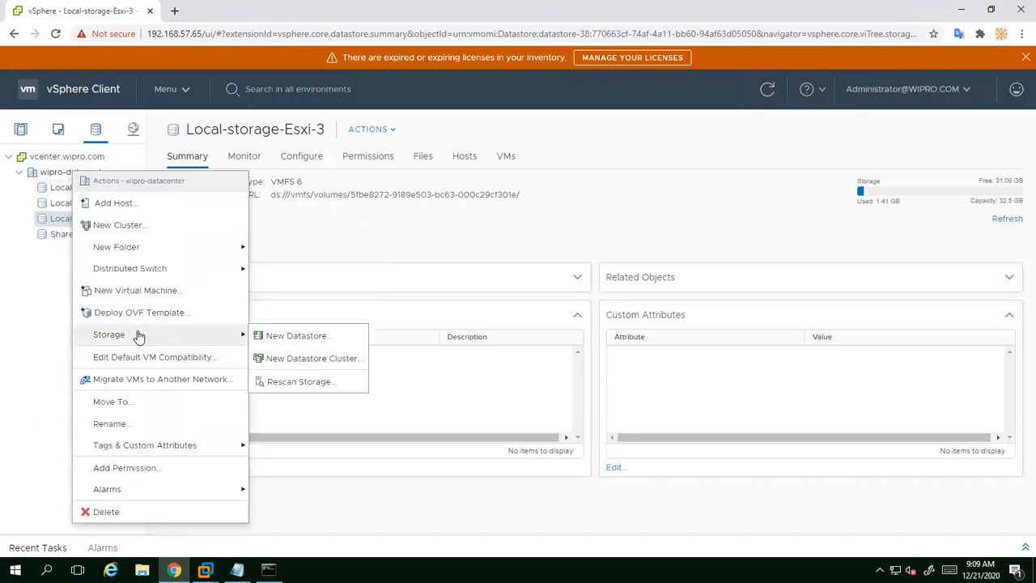
click(270, 336)
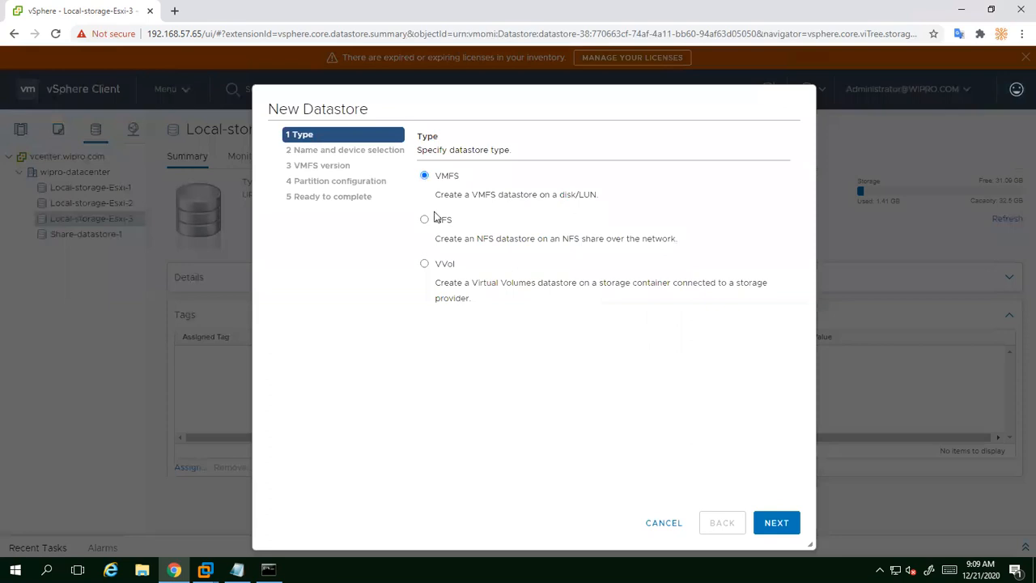
click(784, 523)
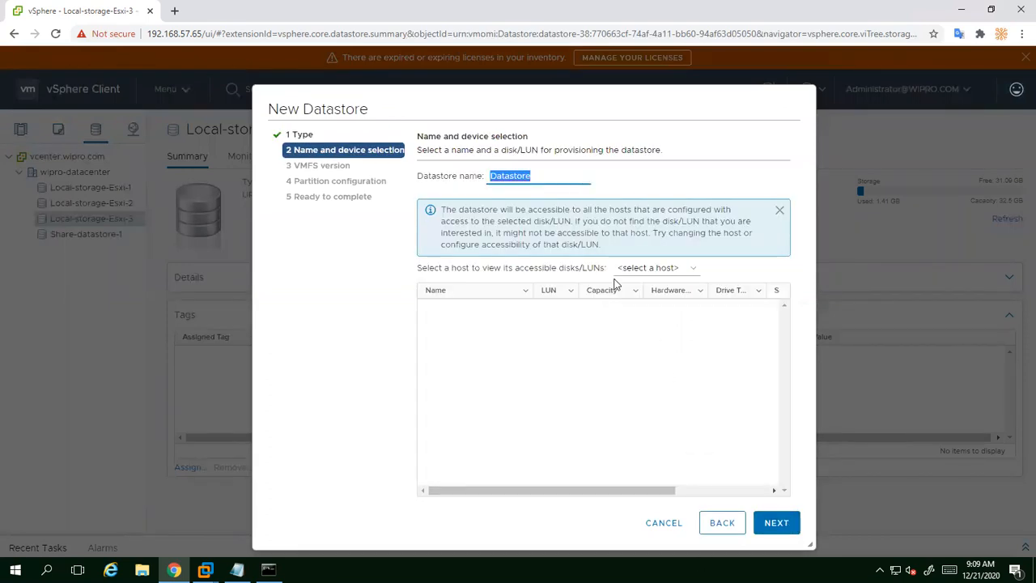
text(V)
text(v)
text(ir)
text(tual)
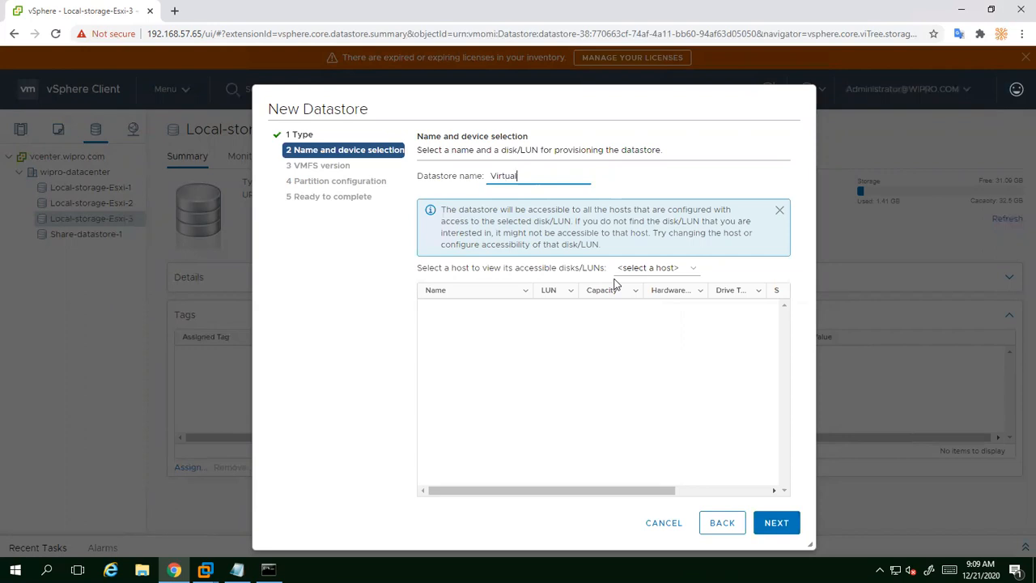
text(-Machines)
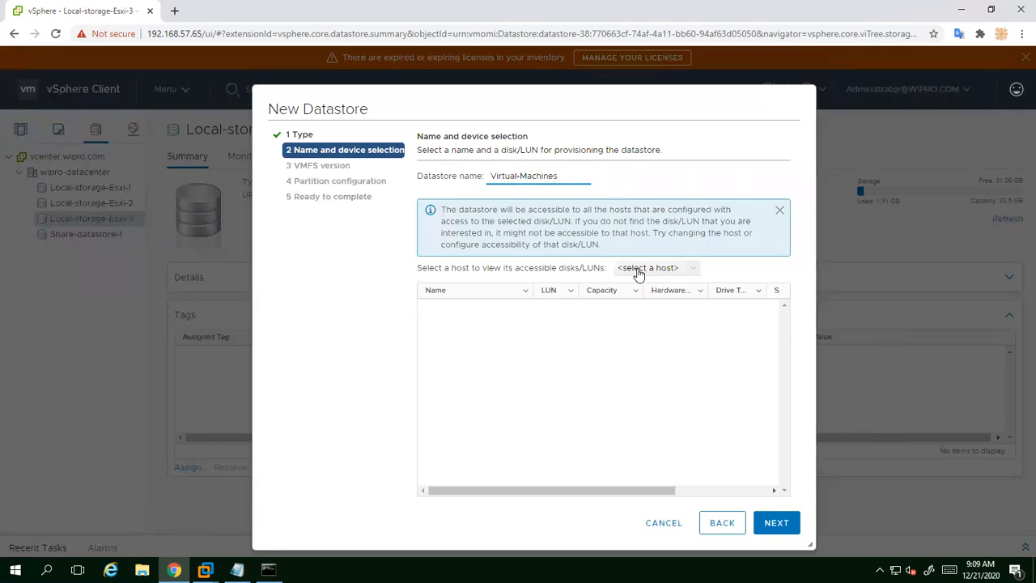
Choose the MSFT iSCSI disk accessible to esxi-1.wipro.com for Virtual-Machines and accept VMFS 6 as its version.
click(640, 268)
click(636, 308)
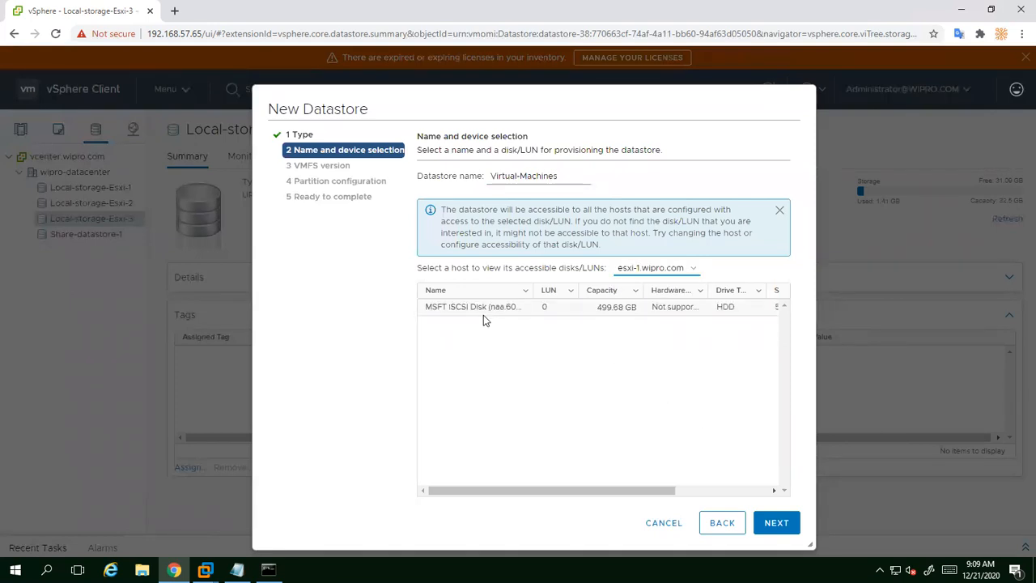
click(476, 315)
click(779, 531)
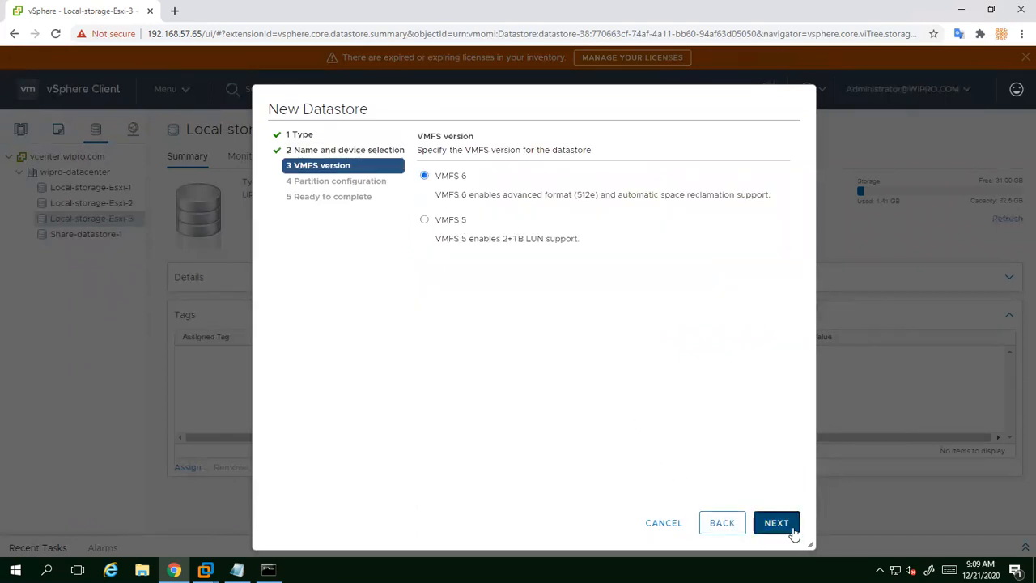
click(791, 527)
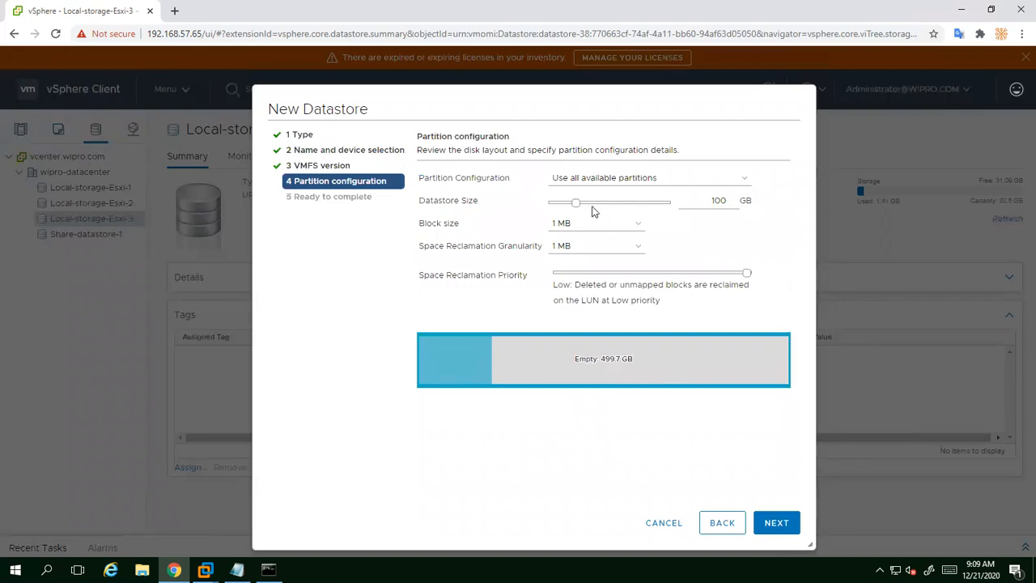
Extend the Virtual-Machines datastore to the full 499.68 GB and finish creating it.
drag(571, 208, 675, 207)
click(770, 525)
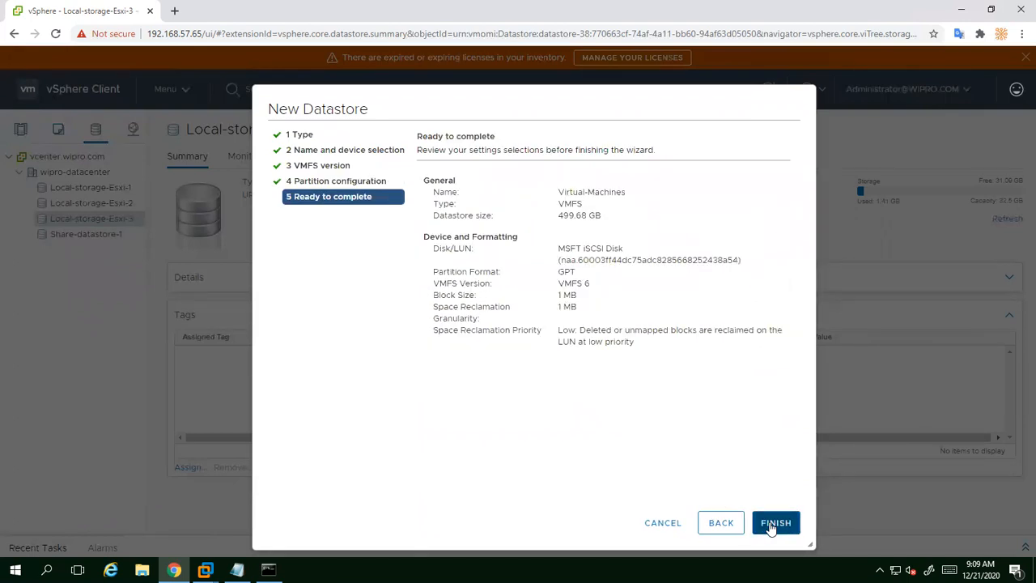
click(773, 523)
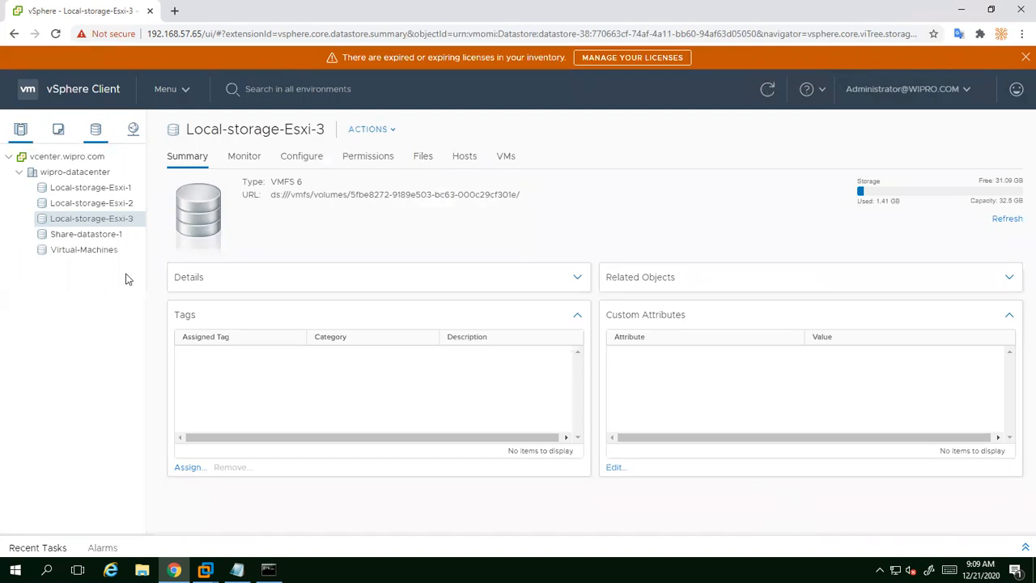
Check which hosts are connected to Share-datastore-1, Local-storage-Esxi-1 and Virtual-Machines.
click(81, 237)
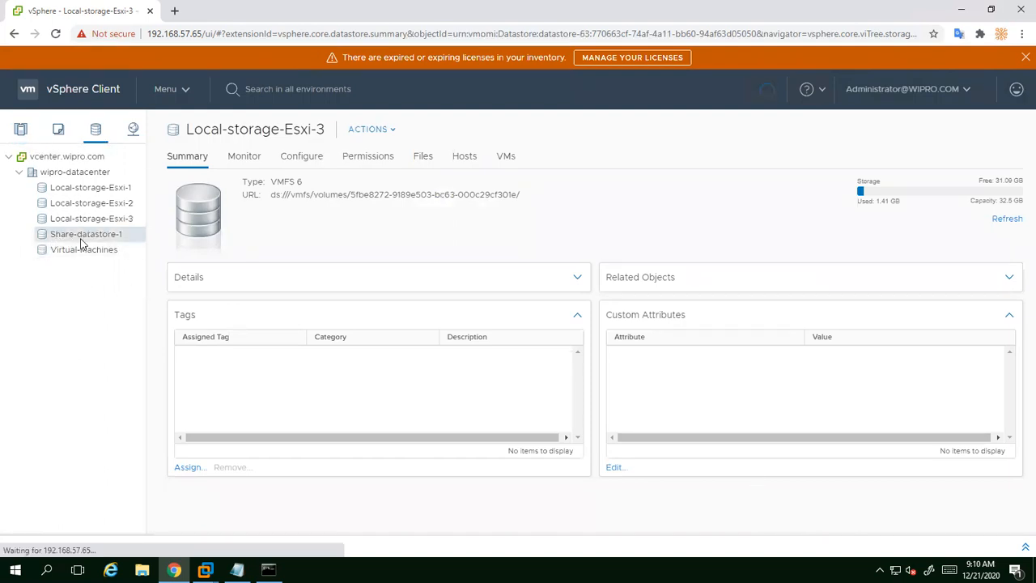
click(464, 161)
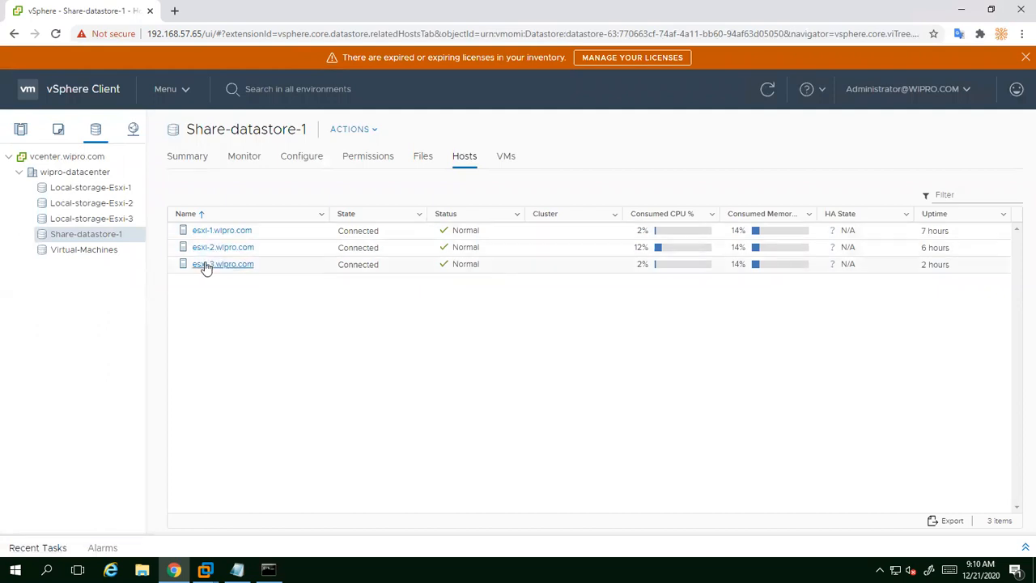
click(76, 189)
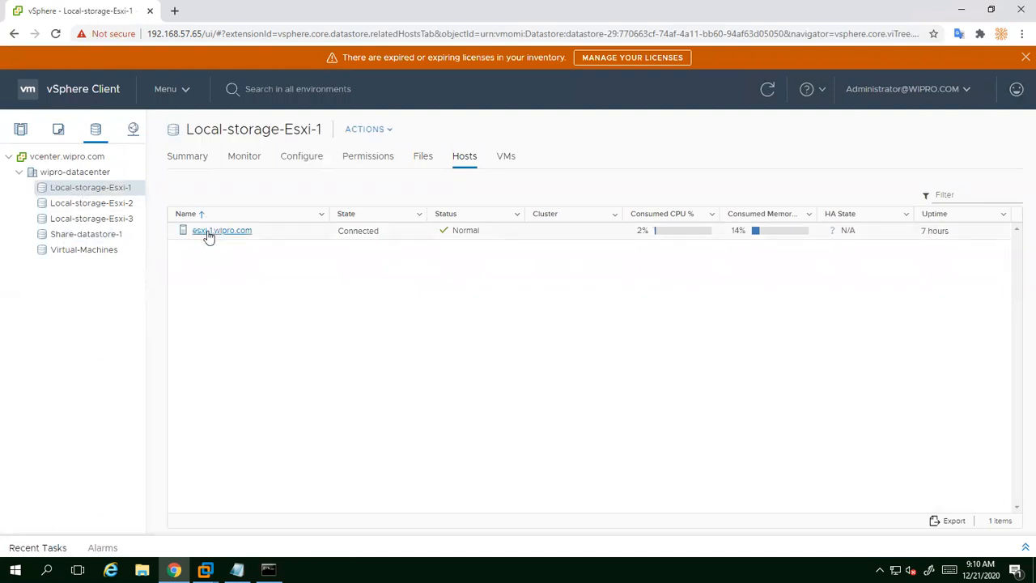
click(59, 253)
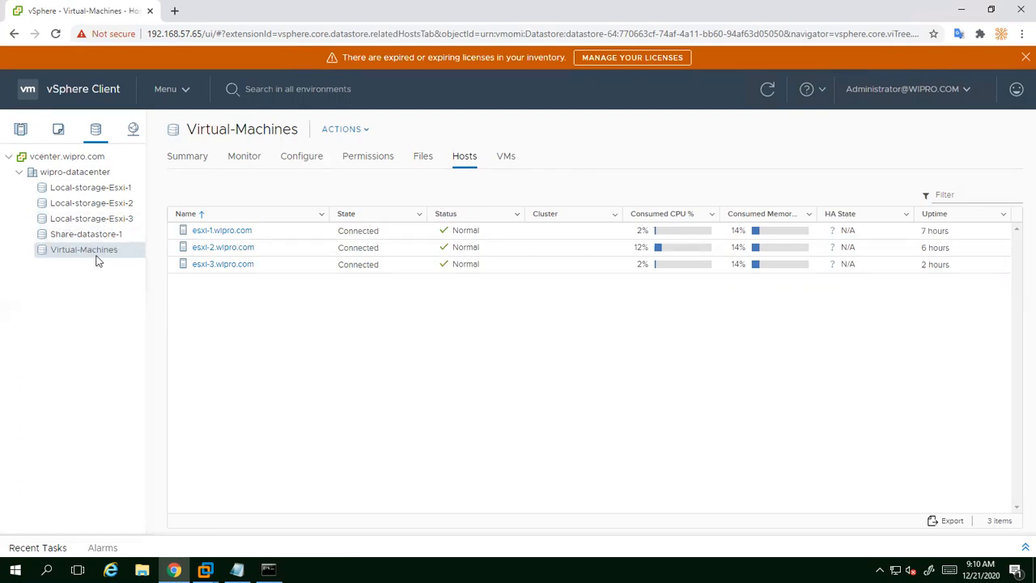
click(960, 10)
mouse_move(652, 4)
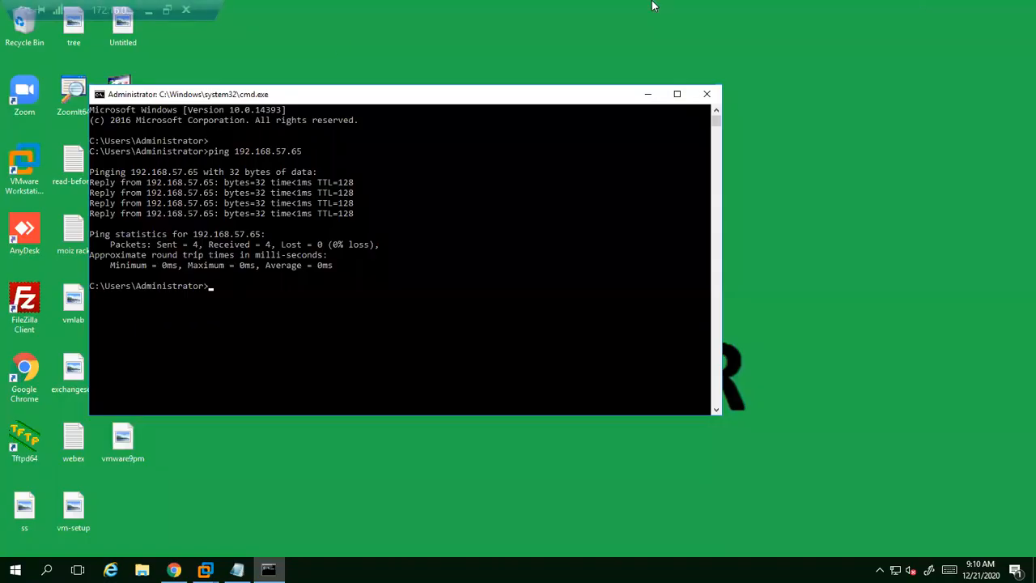
click(148, 10)
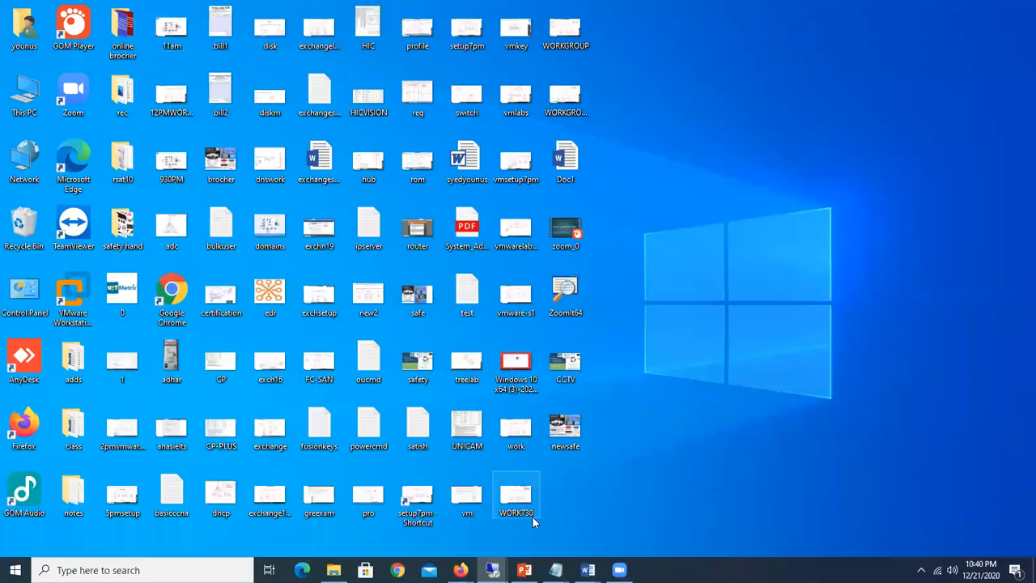
mouse_move(492, 570)
click(416, 531)
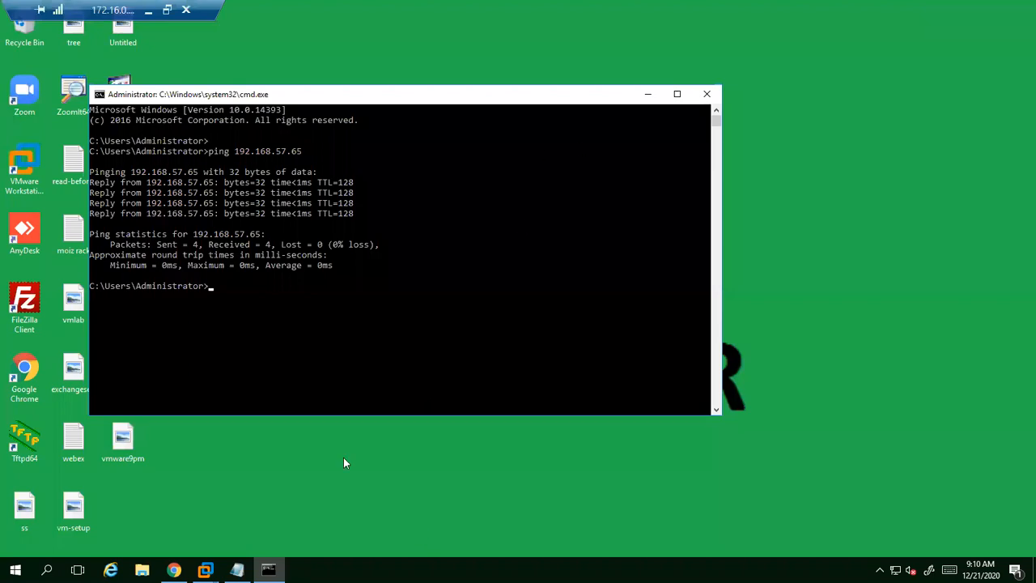
Switch to Notepad, review the STORAGE PRACTICAL steps from attaching the hard disks to formatting with VMFS, and minimize the remote session.
click(236, 570)
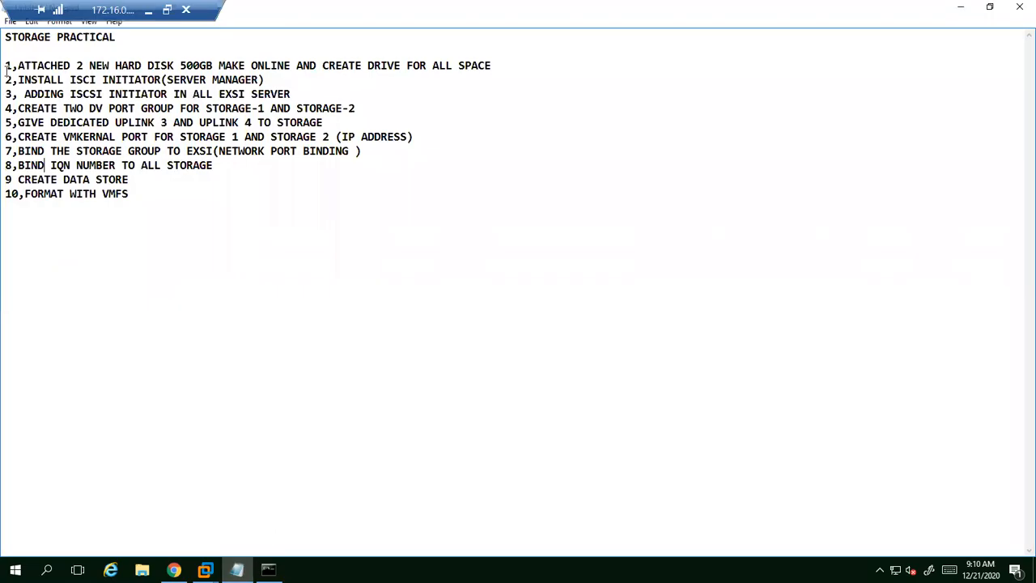
drag(11, 65, 115, 65)
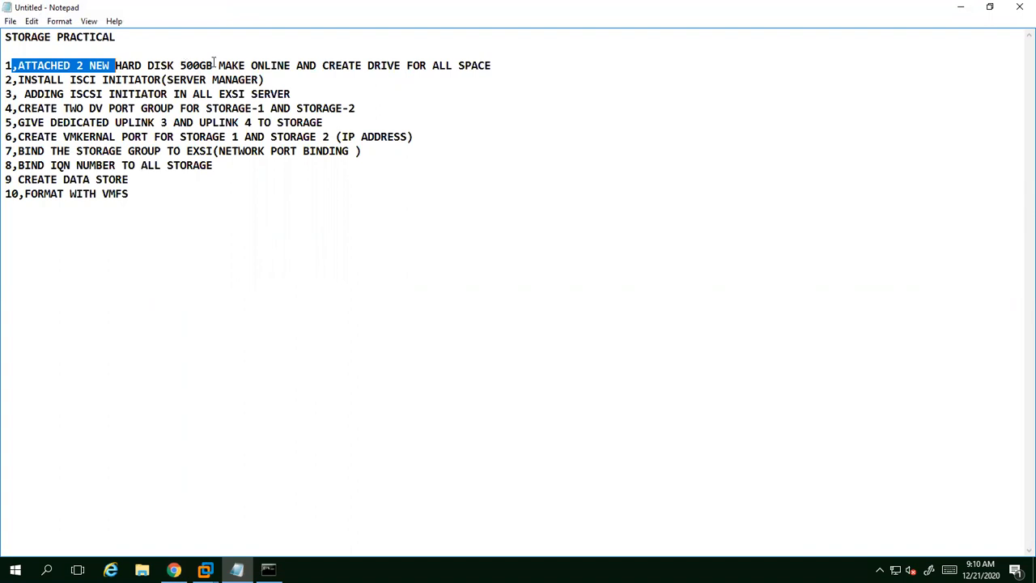
drag(335, 66, 349, 65)
shift+click(486, 67)
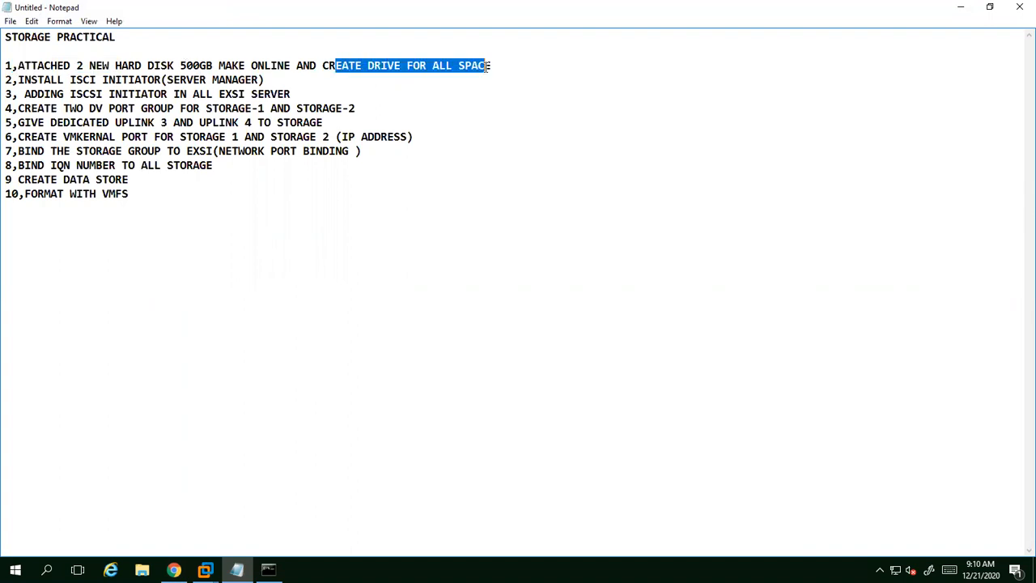
drag(63, 79, 163, 78)
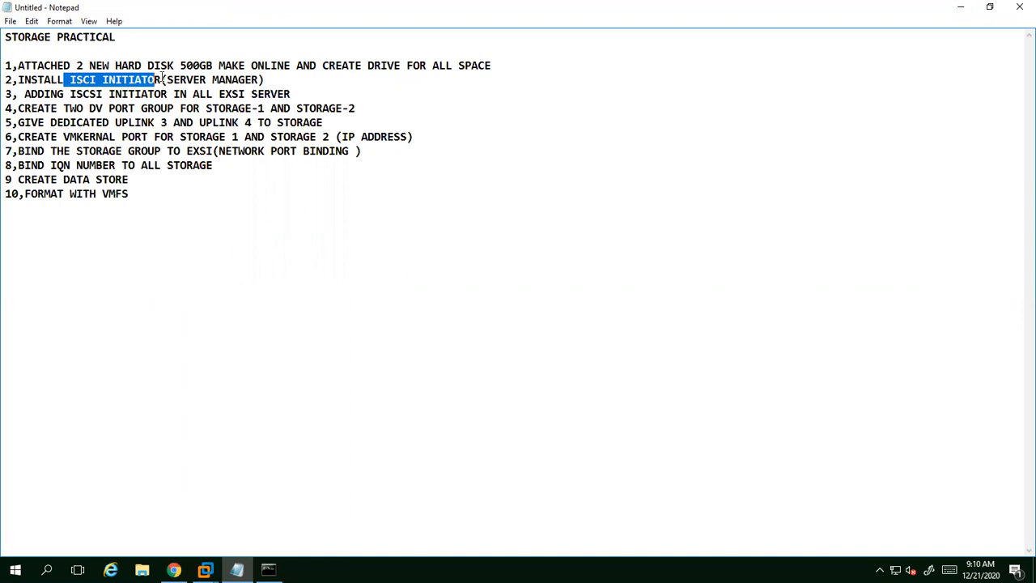
drag(20, 94, 289, 95)
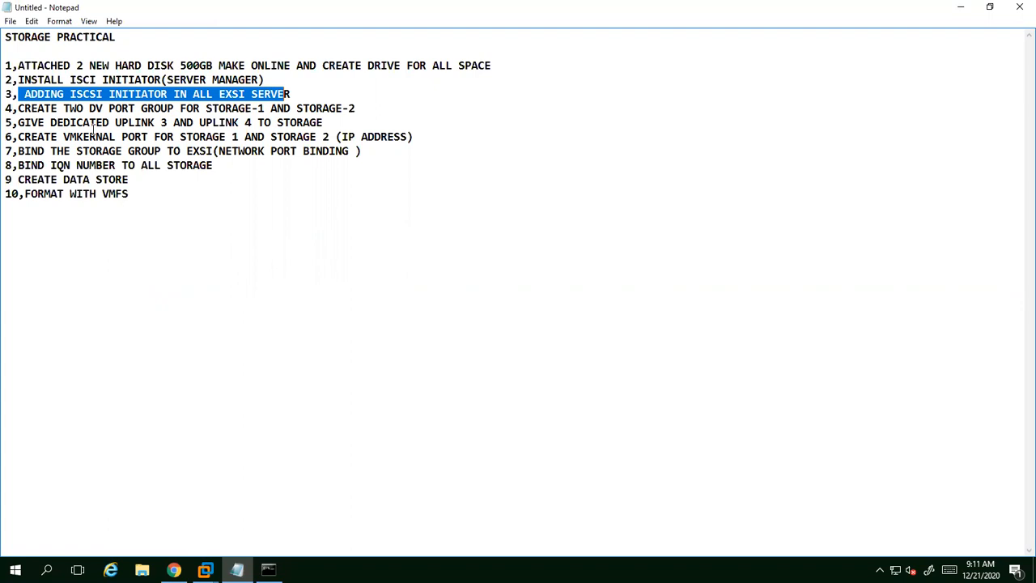
drag(24, 136, 151, 136)
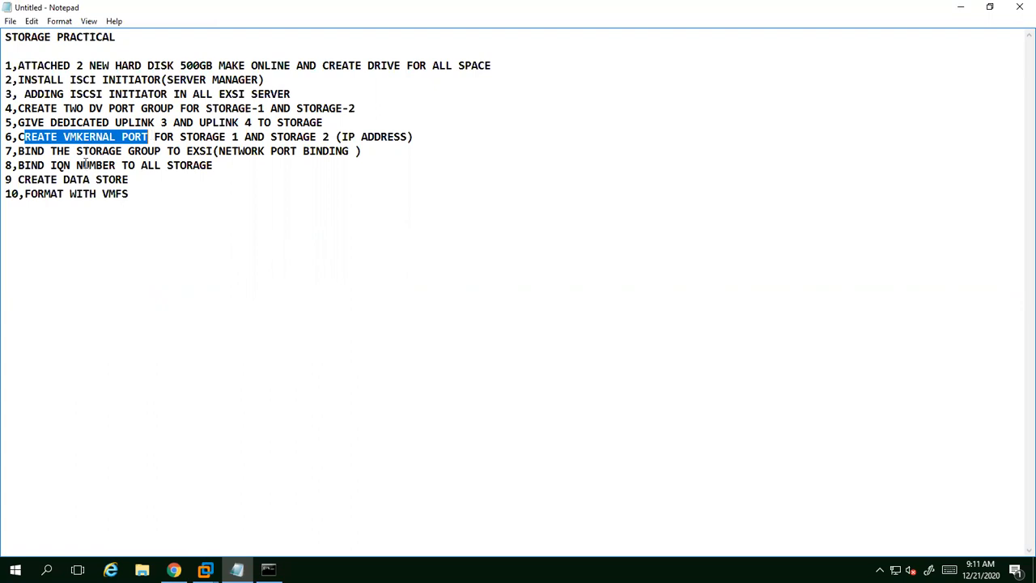
drag(18, 150, 146, 151)
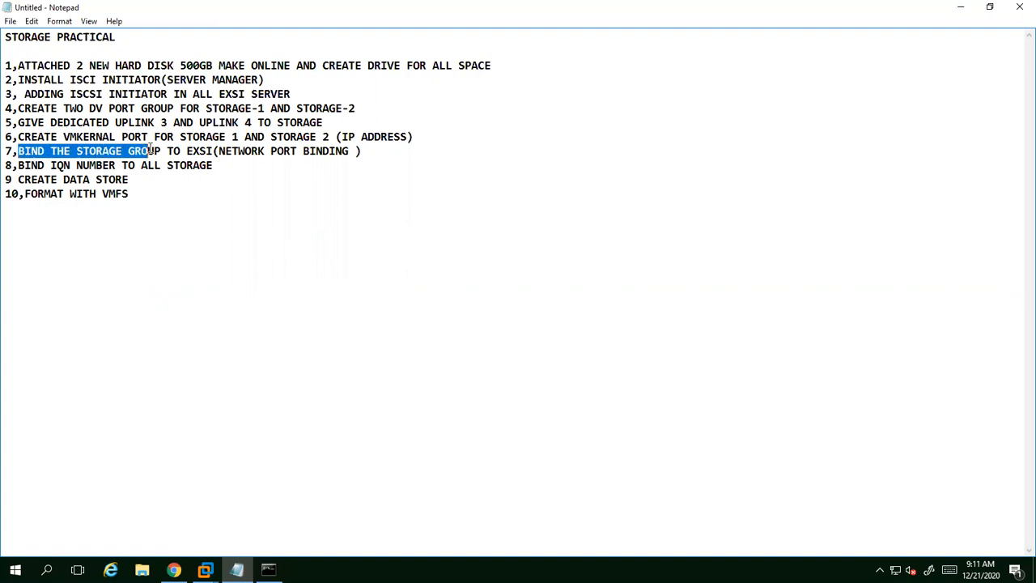
drag(231, 150, 348, 152)
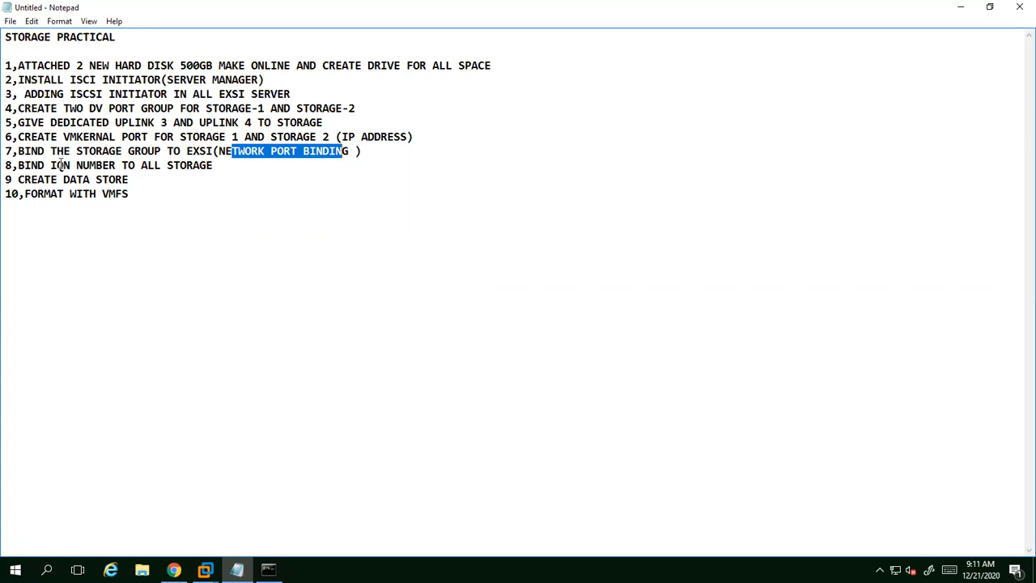
drag(22, 179, 125, 180)
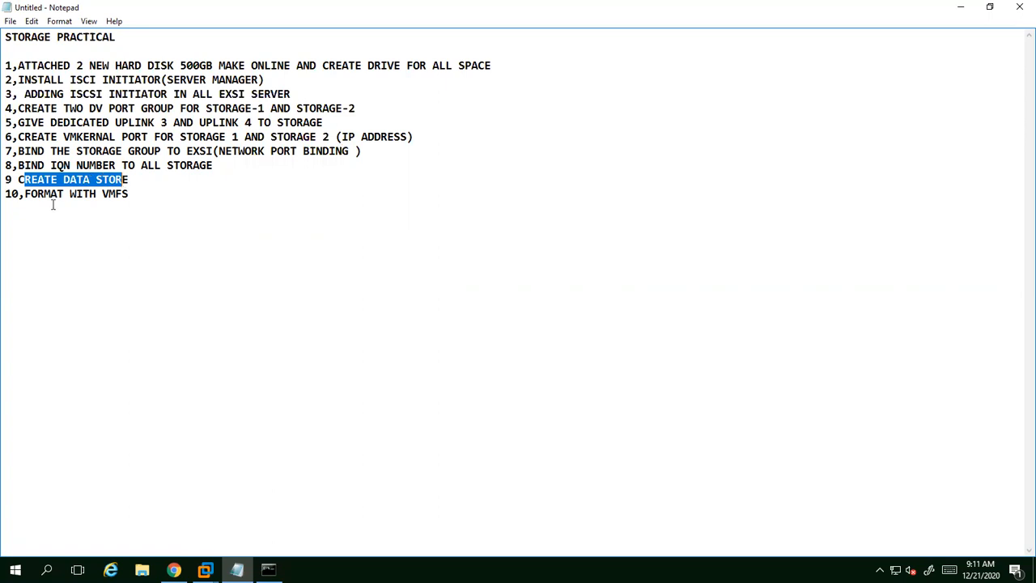
drag(38, 195, 136, 197)
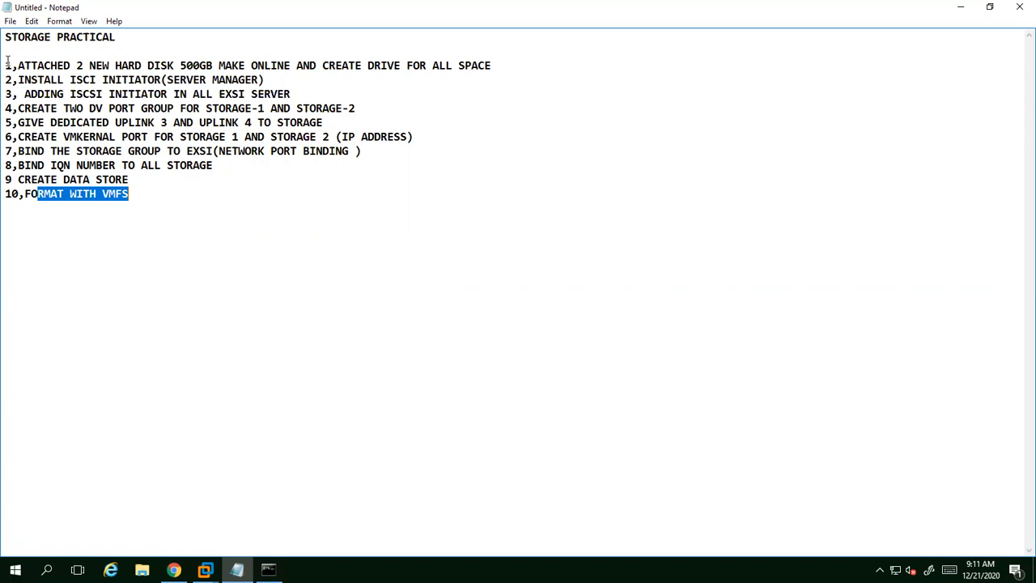
mouse_move(367, 2)
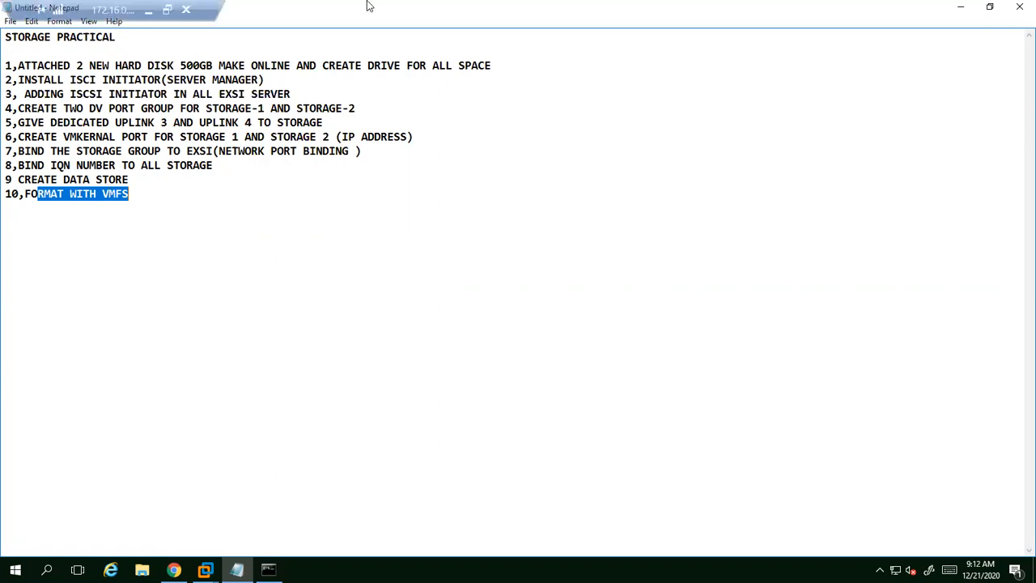
click(151, 16)
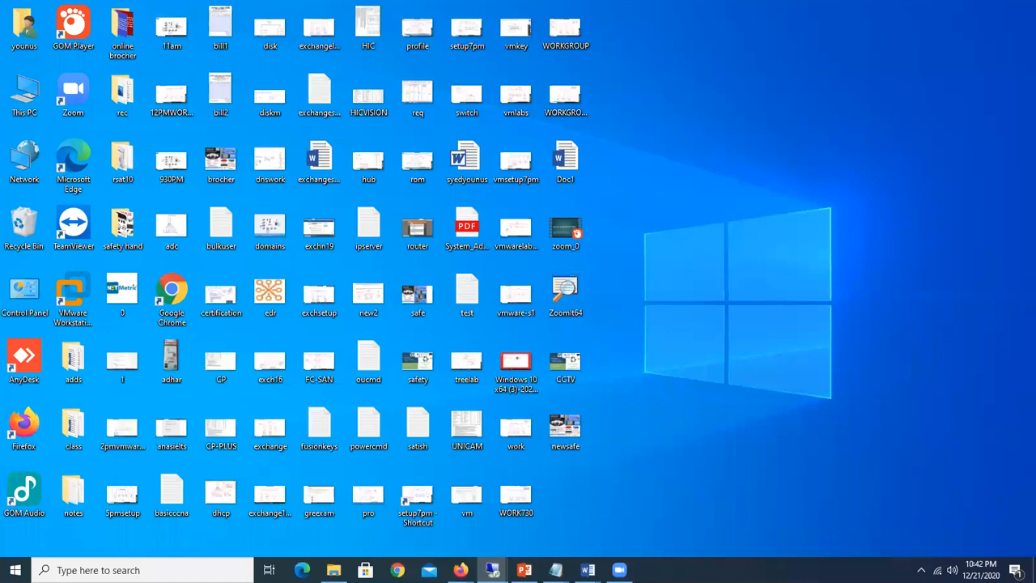